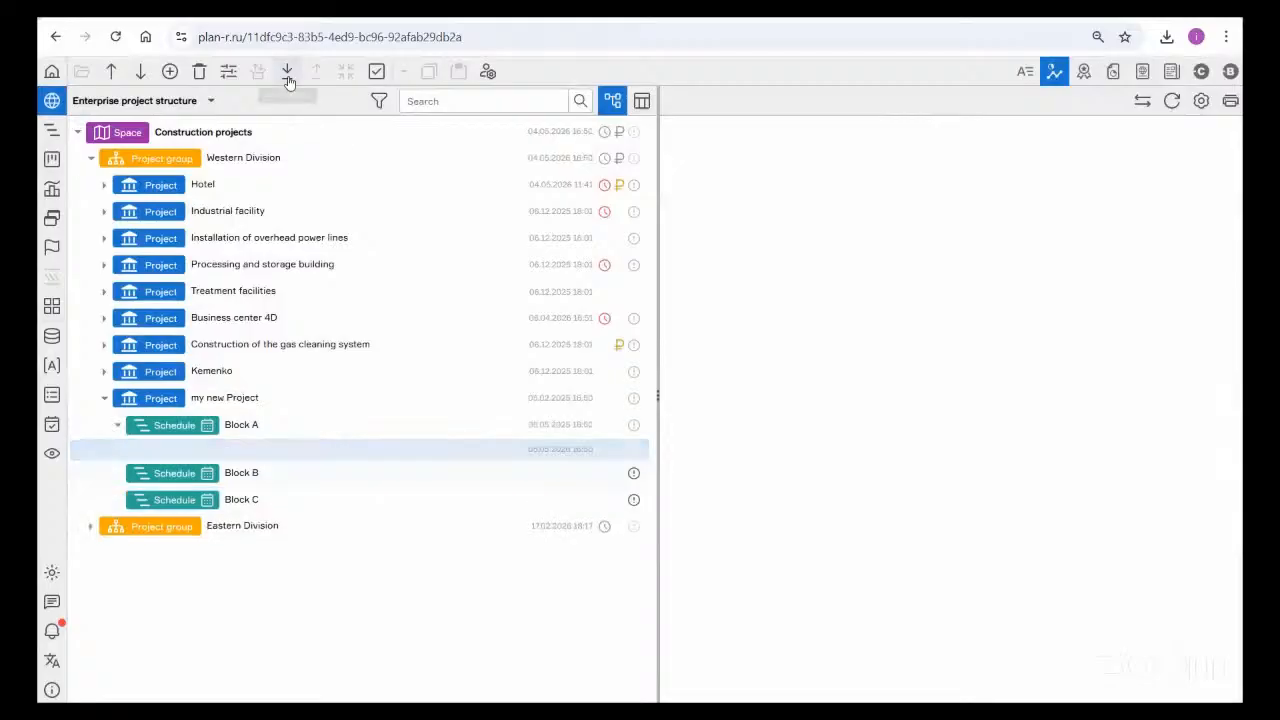
# Step: Import Block B. MFG00337.xml into the Block B schedule and create a baseline version from it
pyautogui.click(460, 343)
pyautogui.doubleClick(330, 119)
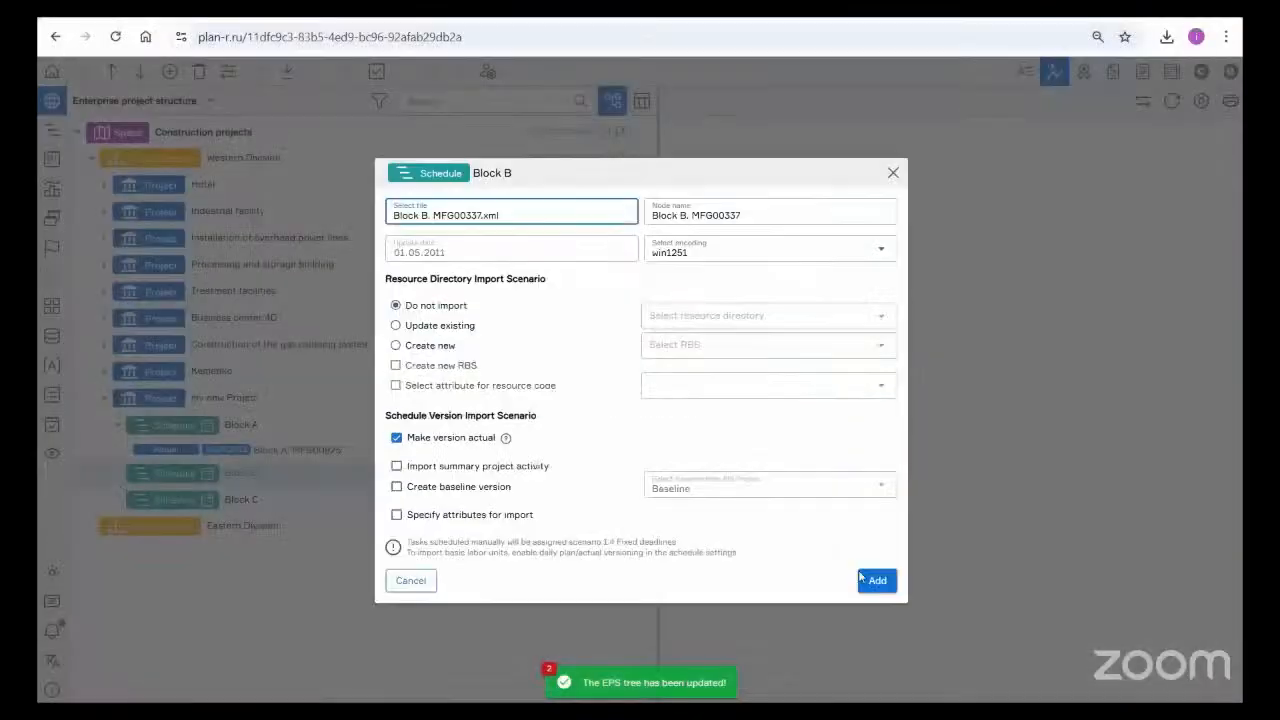
pyautogui.click(450, 488)
pyautogui.click(877, 580)
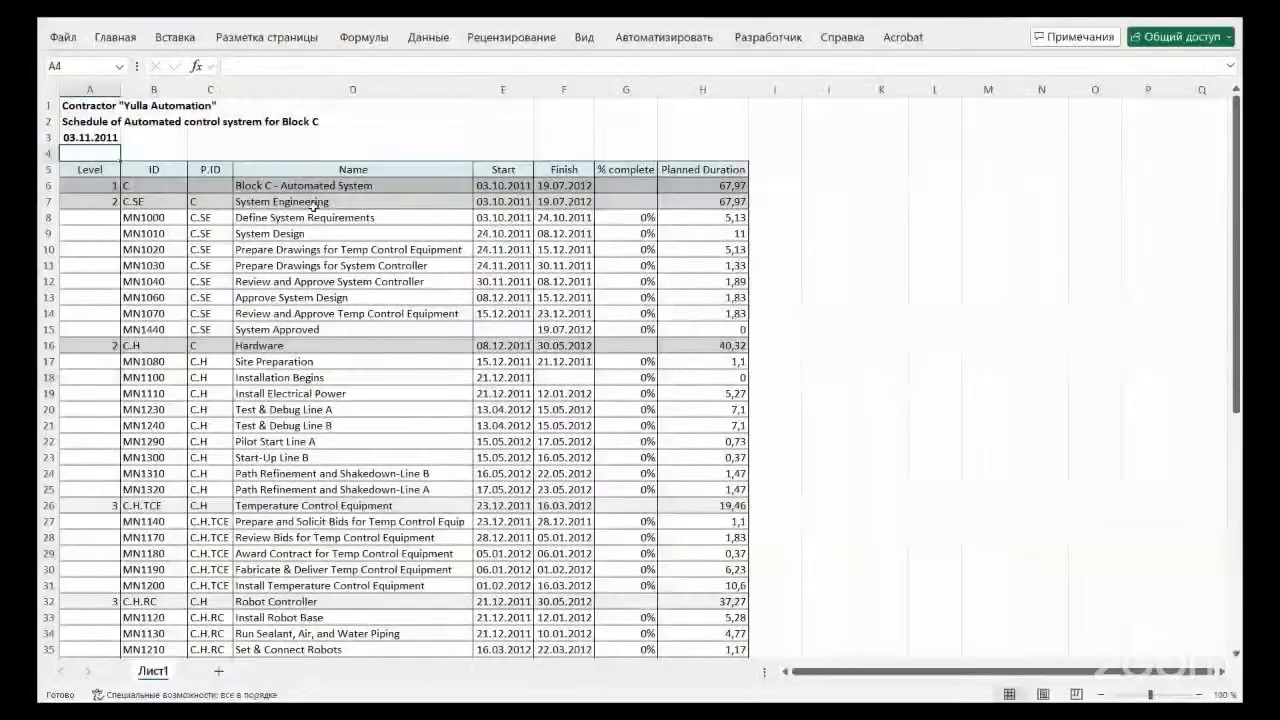
# Step: Review the contractor's Excel schedule for Block C and choose Block C. MFG00189_03112011.xlsx as the file to import
pyautogui.click(217, 154)
pyautogui.scroll(-6, 278, 239)
pyautogui.scroll(6, 278, 239)
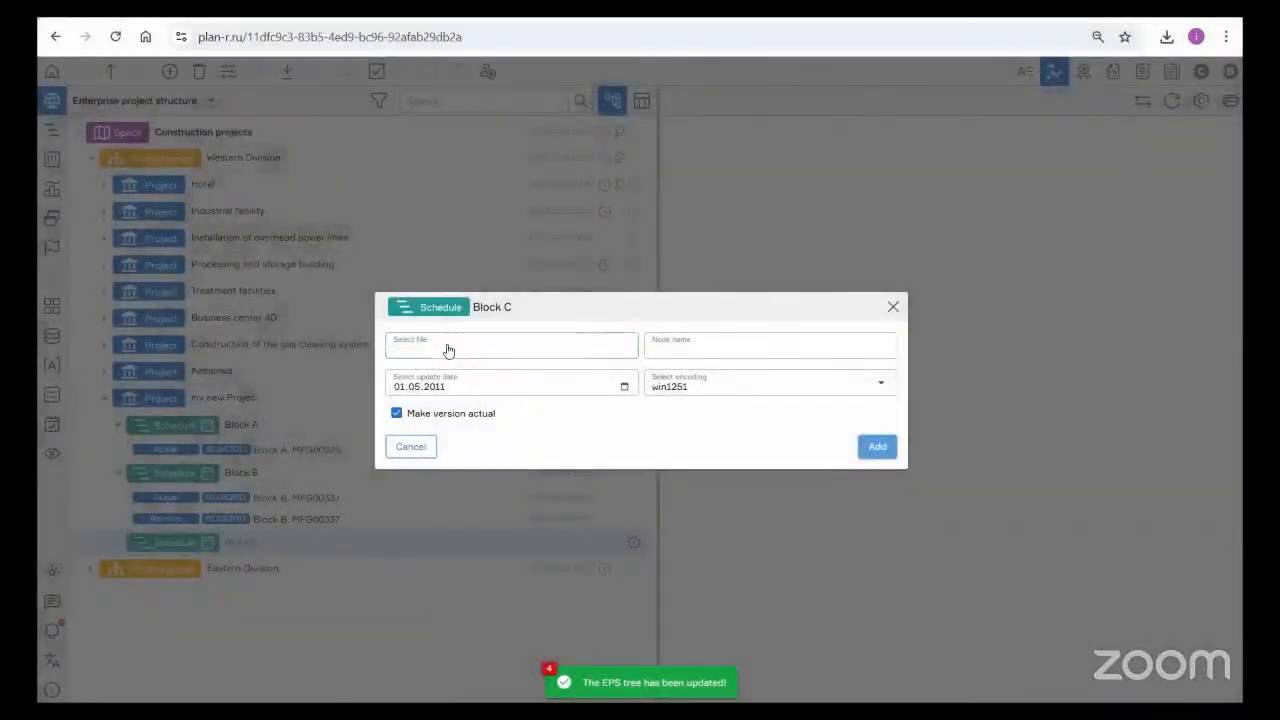
pyautogui.click(448, 350)
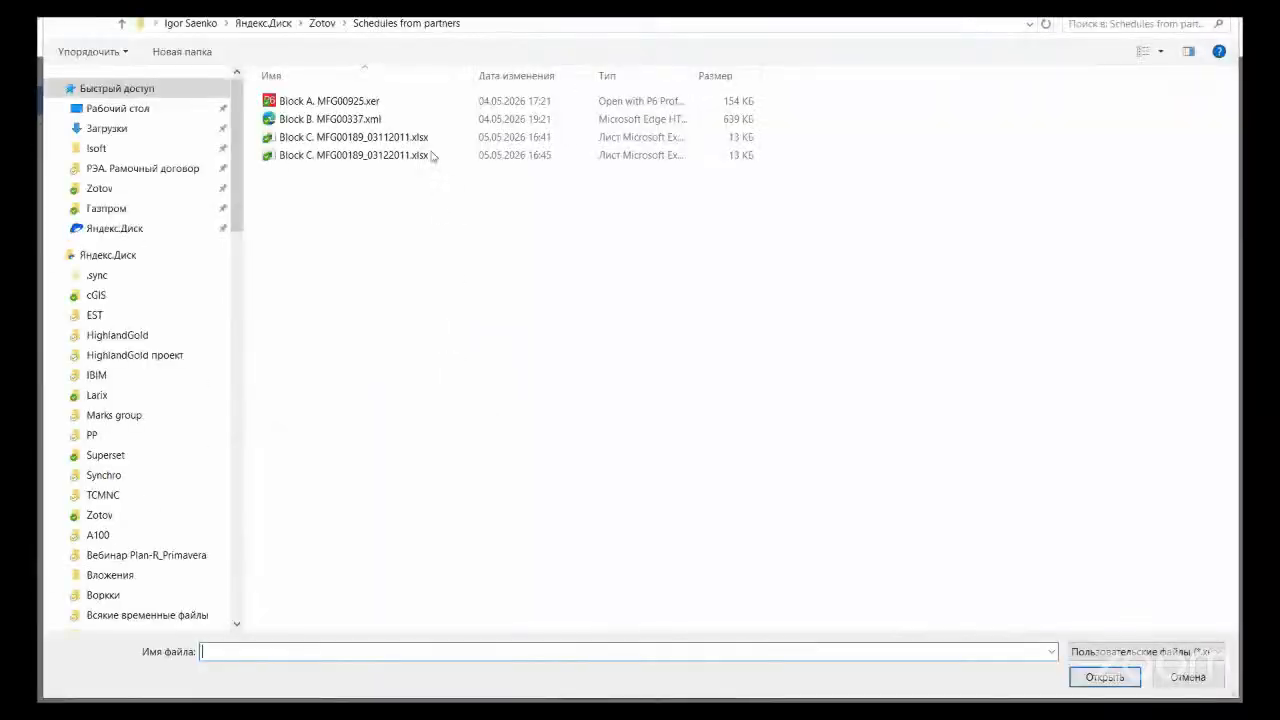
pyautogui.doubleClick(389, 140)
# Step: Create a new import rule for the Excel file and name it Block C
pyautogui.click(498, 468)
pyautogui.click(230, 270)
pyautogui.click(215, 464)
pyautogui.click(195, 310)
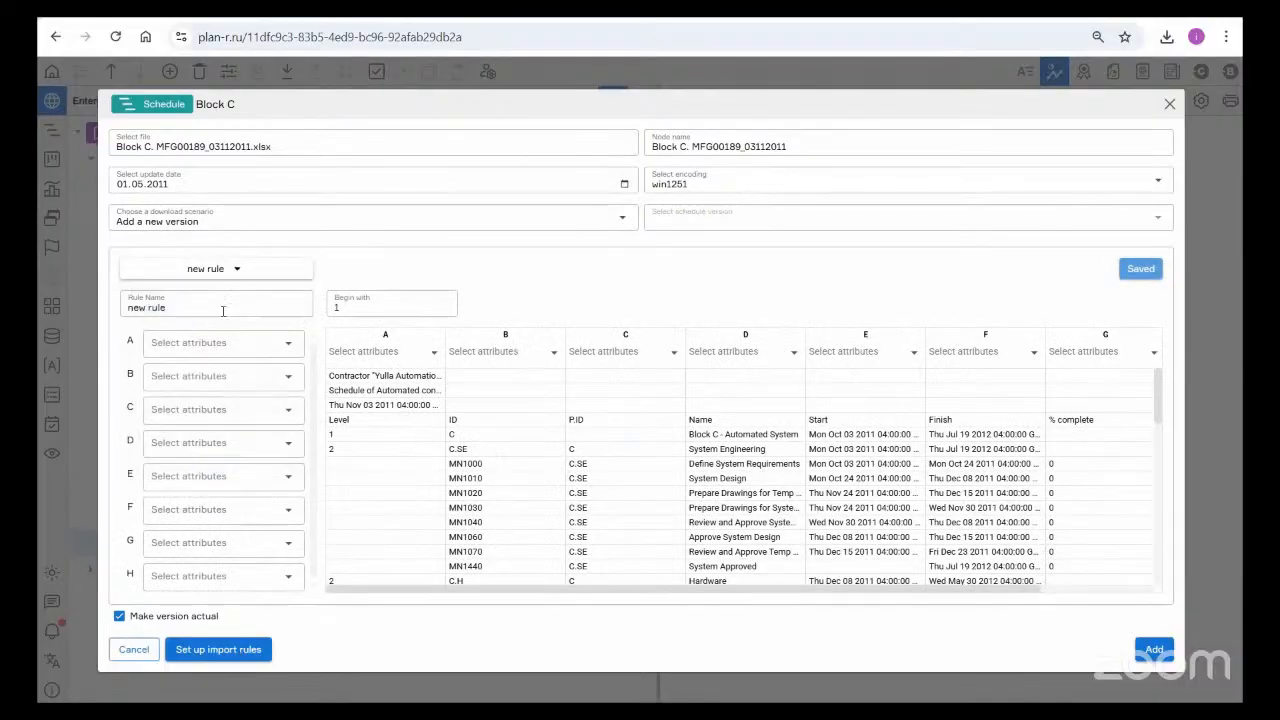
pyautogui.moveTo(221, 310); pyautogui.dragTo(86, 305)
pyautogui.write('Block C')
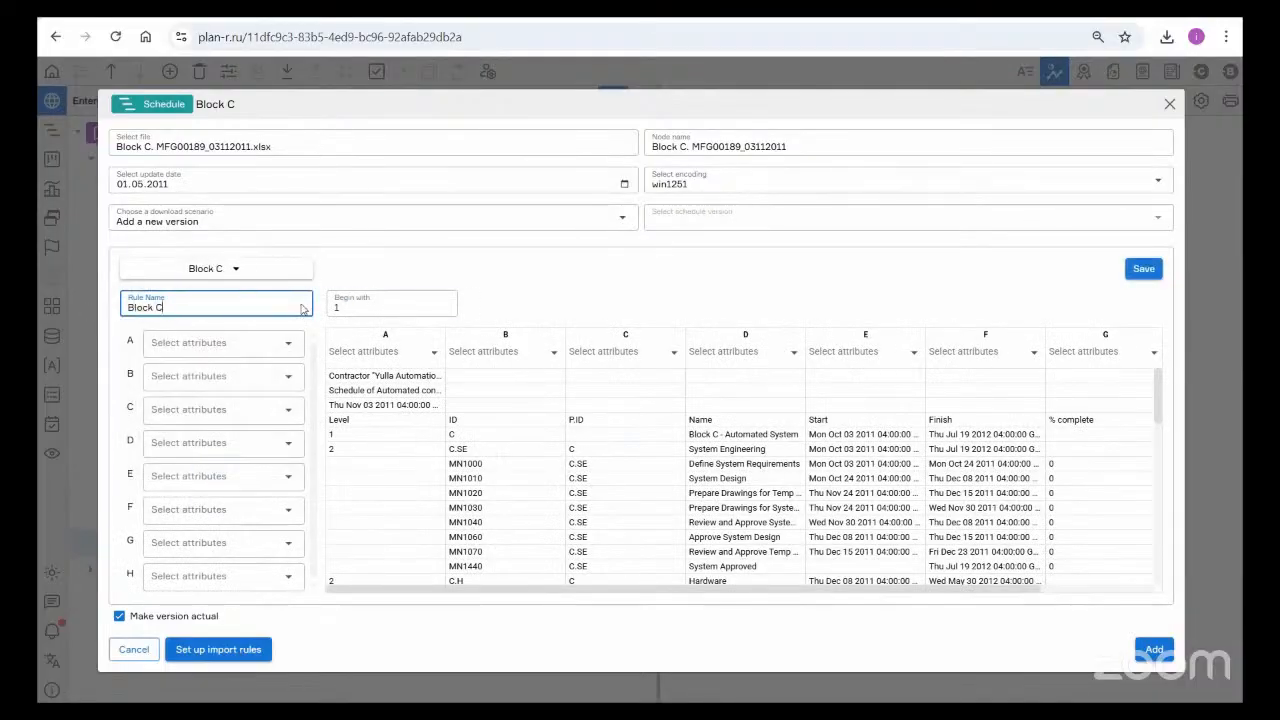
# Step: Set the rule to begin with row 5 and map column A to the Level title attribute
pyautogui.press('Tab')
pyautogui.write('5')
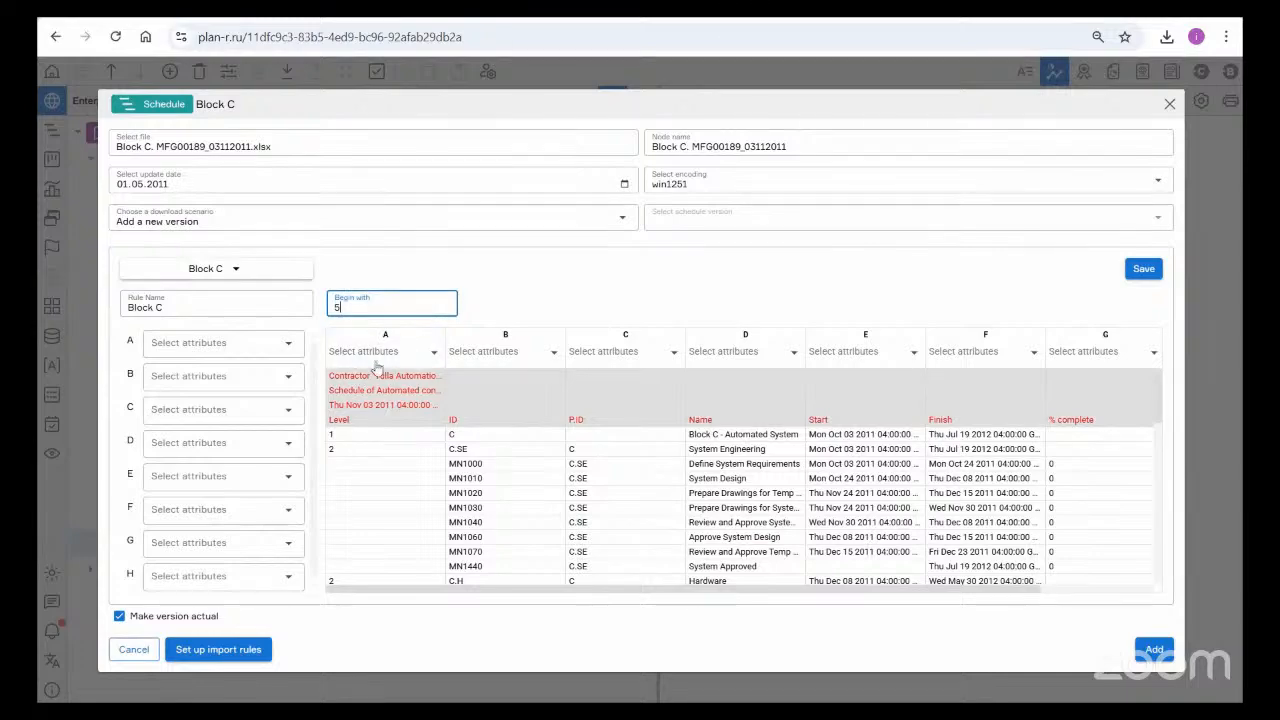
pyautogui.click(416, 353)
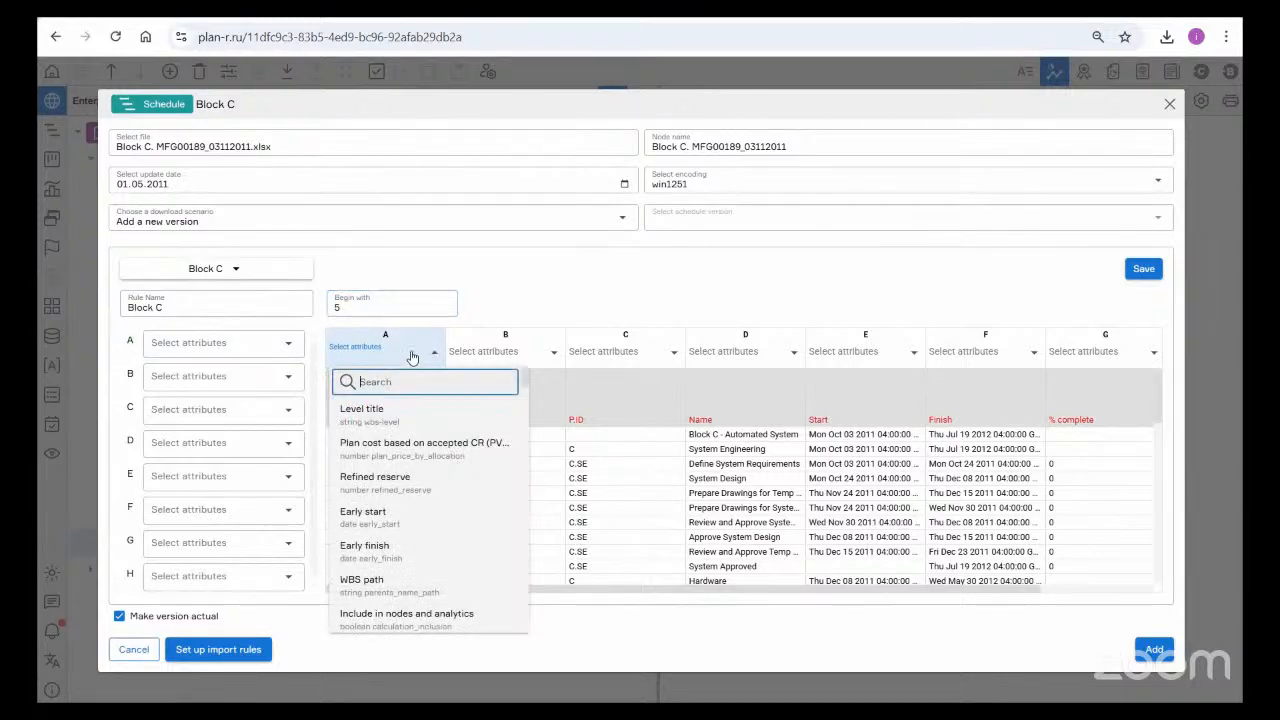
pyautogui.click(361, 410)
pyautogui.click(500, 351)
pyautogui.write('wbs')
pyautogui.click(482, 408)
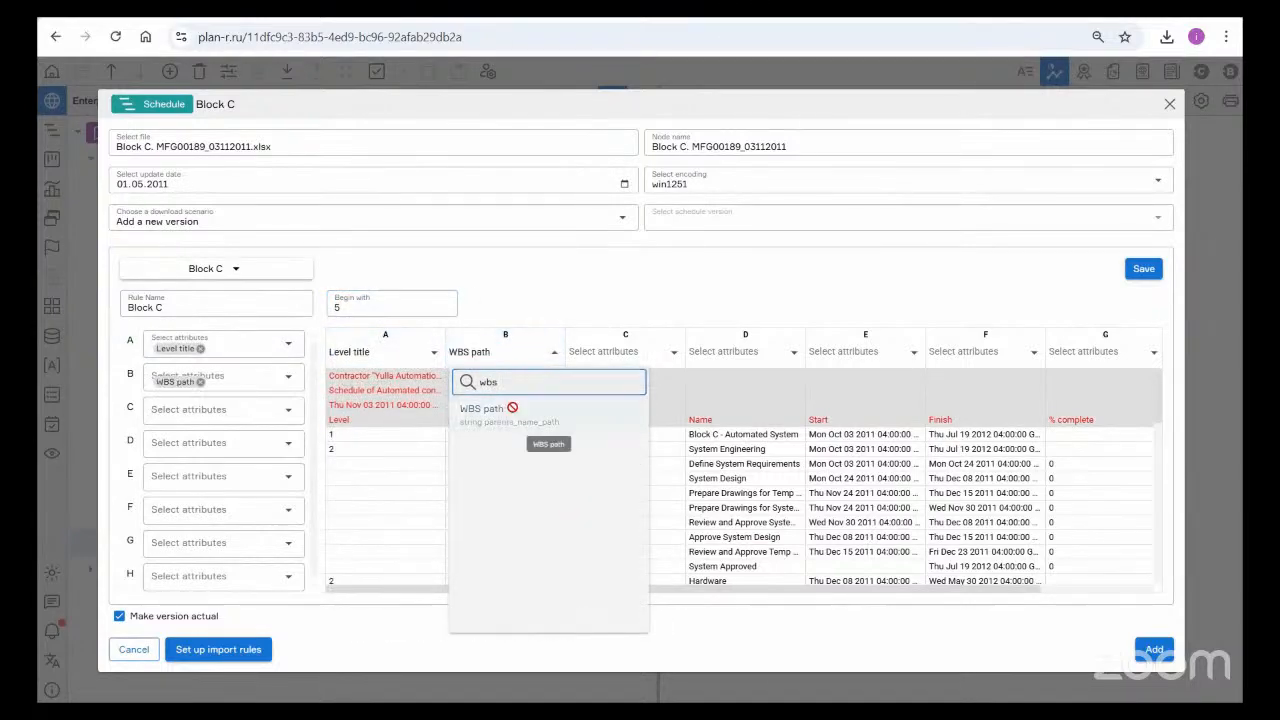
pyautogui.click(627, 355)
# Step: Map column B to the ID attribute and remove WBS path from that column
pyautogui.click(505, 351)
pyautogui.write('ID')
pyautogui.click(466, 410)
pyautogui.click(200, 382)
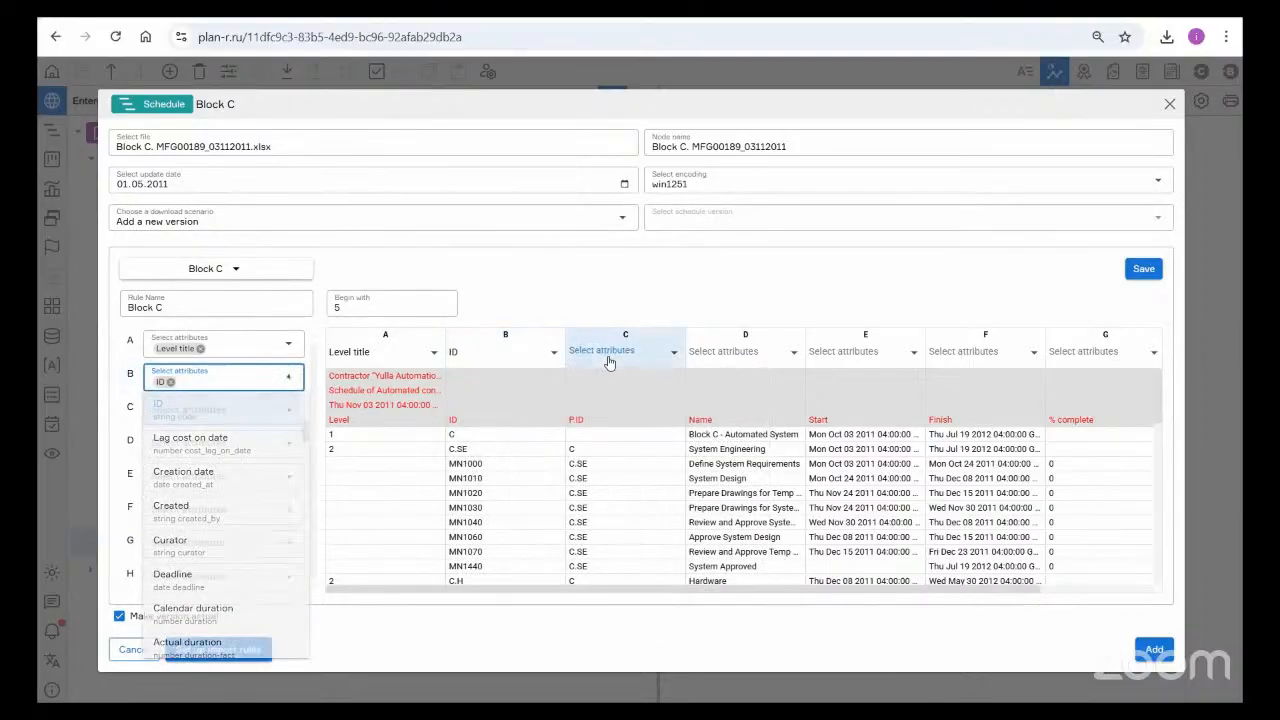
# Step: Map column C to WBS path and column D to Name, and save the import rule
pyautogui.click(603, 351)
pyautogui.write('wbs')
pyautogui.click(605, 408)
pyautogui.click(705, 351)
pyautogui.write('name')
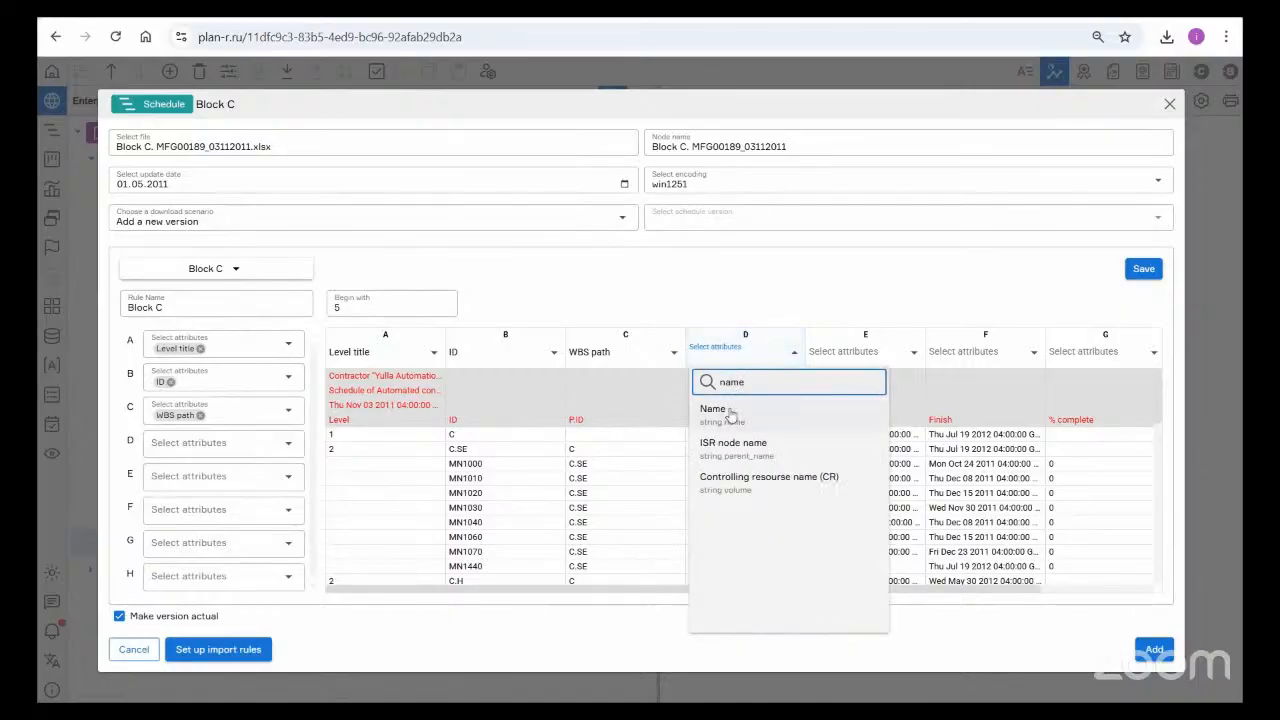
pyautogui.click(731, 413)
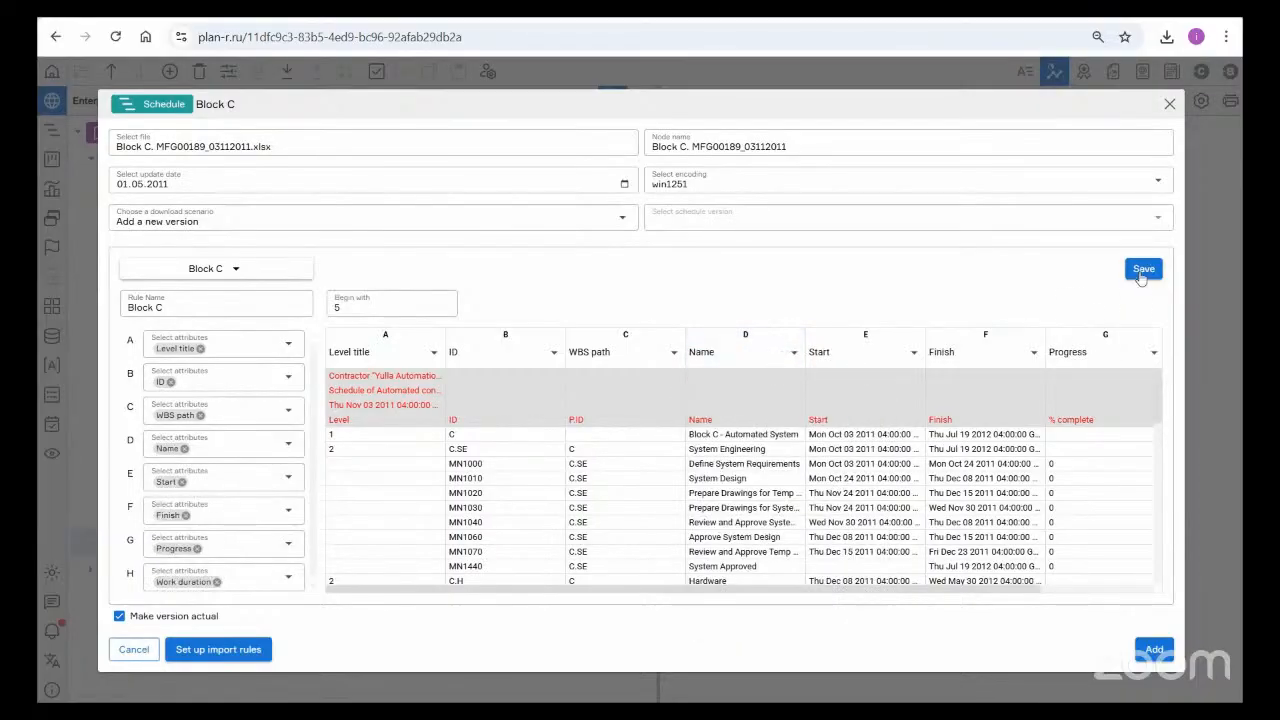
pyautogui.click(1142, 273)
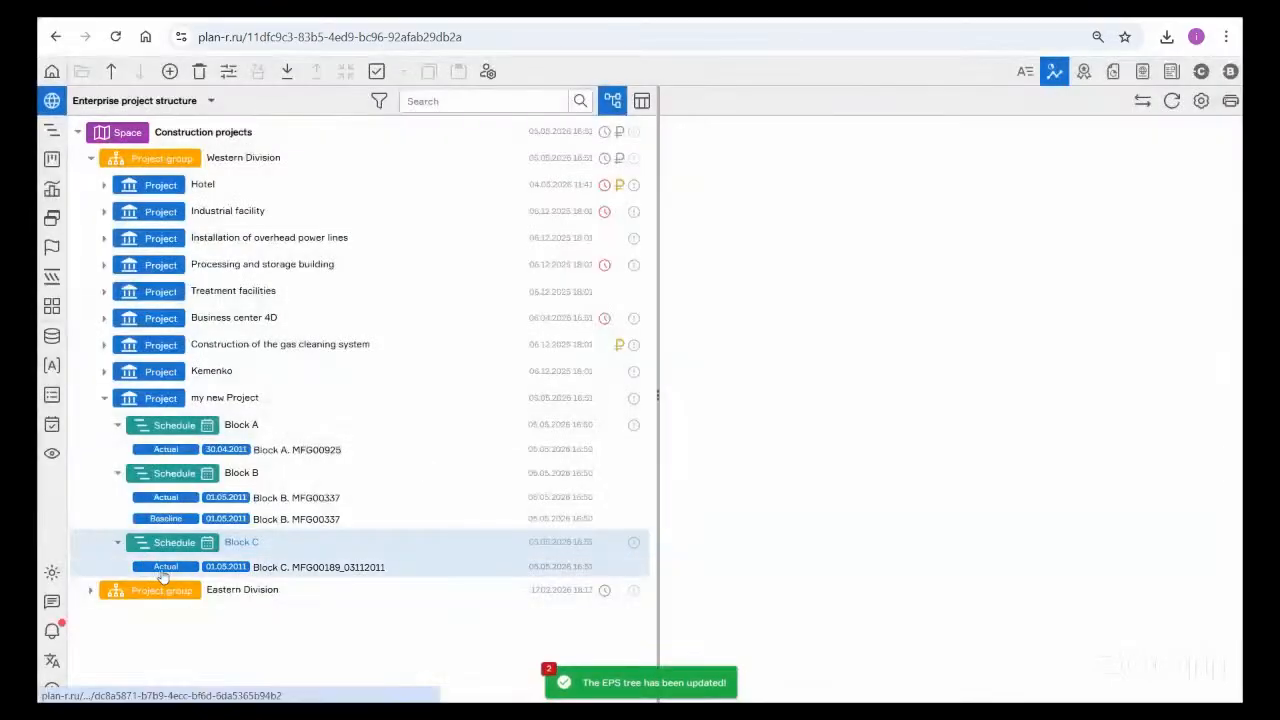
# Step: Open the actual Block C schedule version and look through its imported activities
pyautogui.click(163, 577)
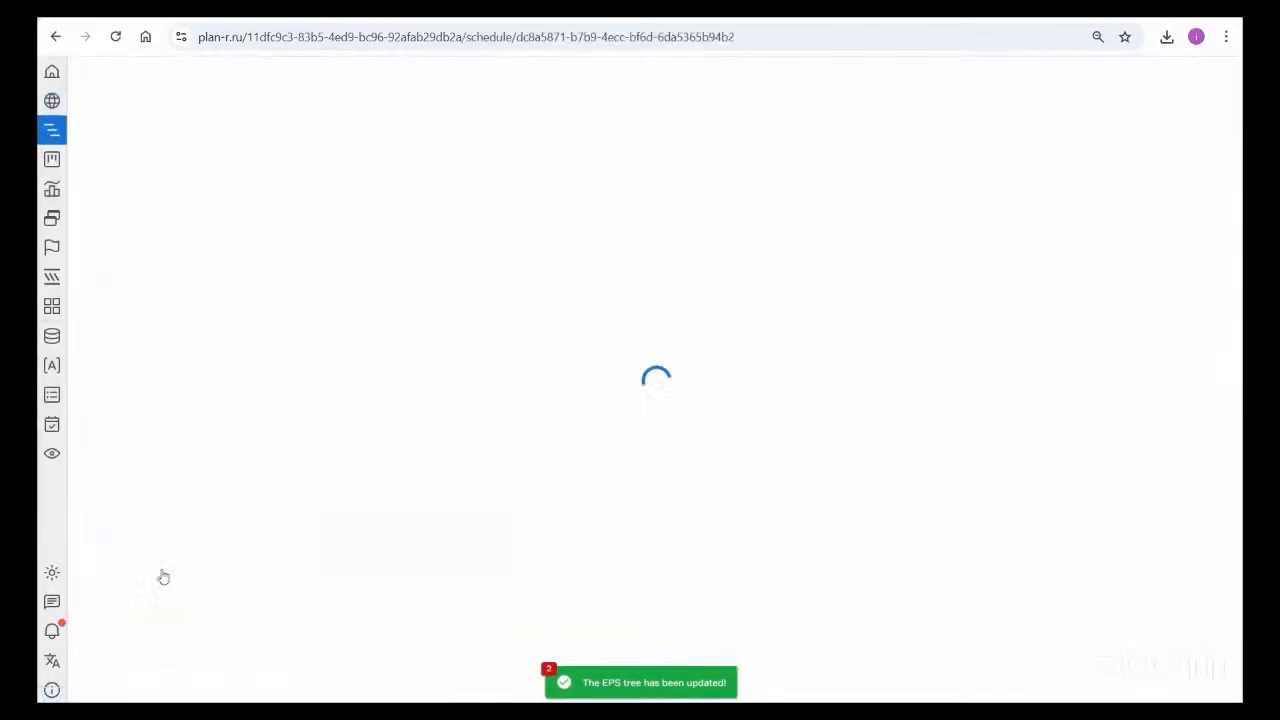
pyautogui.scroll(-5, 198, 223)
pyautogui.scroll(6, 198, 225)
# Step: Return to the project structure and choose Block C. MFG00189_03122011.xlsx as the next file to import into the Block C schedule
pyautogui.click(52, 101)
pyautogui.click(244, 541)
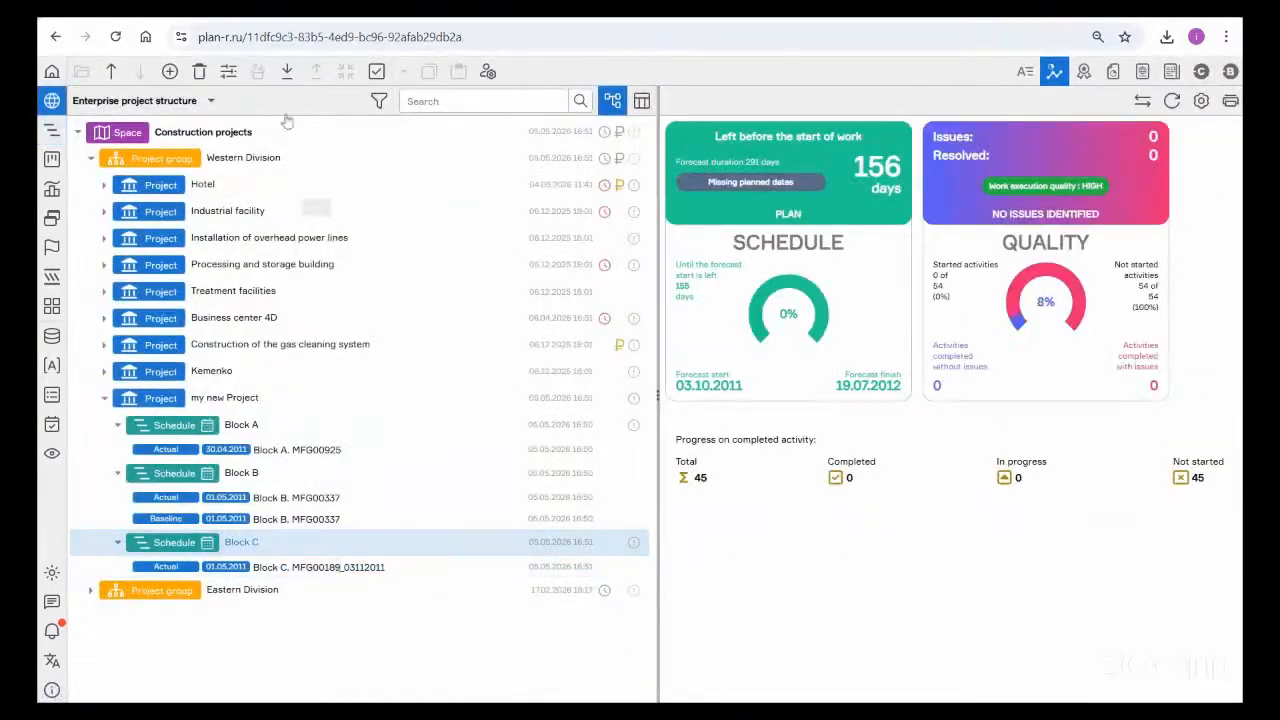
pyautogui.click(287, 74)
pyautogui.click(459, 347)
pyautogui.doubleClick(380, 155)
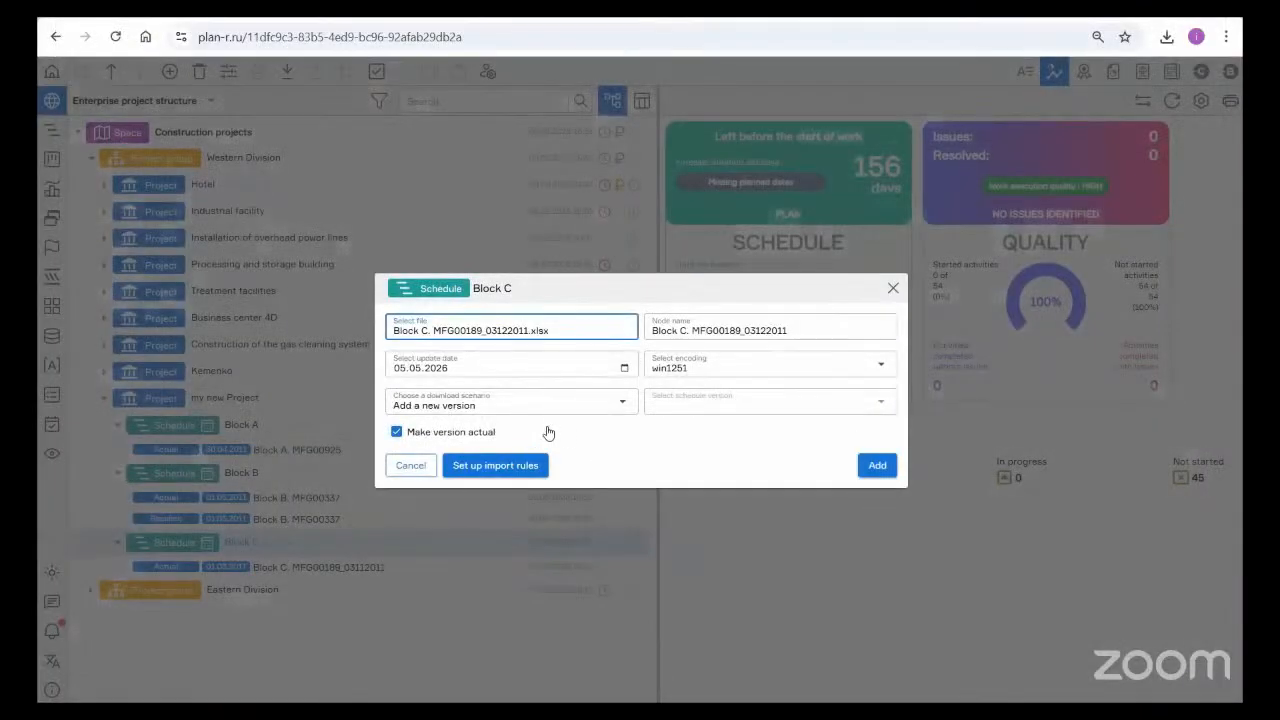
# Step: Apply the saved Block C import rule to the file and add it as a new actual version
pyautogui.click(512, 464)
pyautogui.click(214, 267)
pyautogui.click(150, 309)
pyautogui.moveTo(535, 584); pyautogui.dragTo(735, 593)
pyautogui.click(1154, 650)
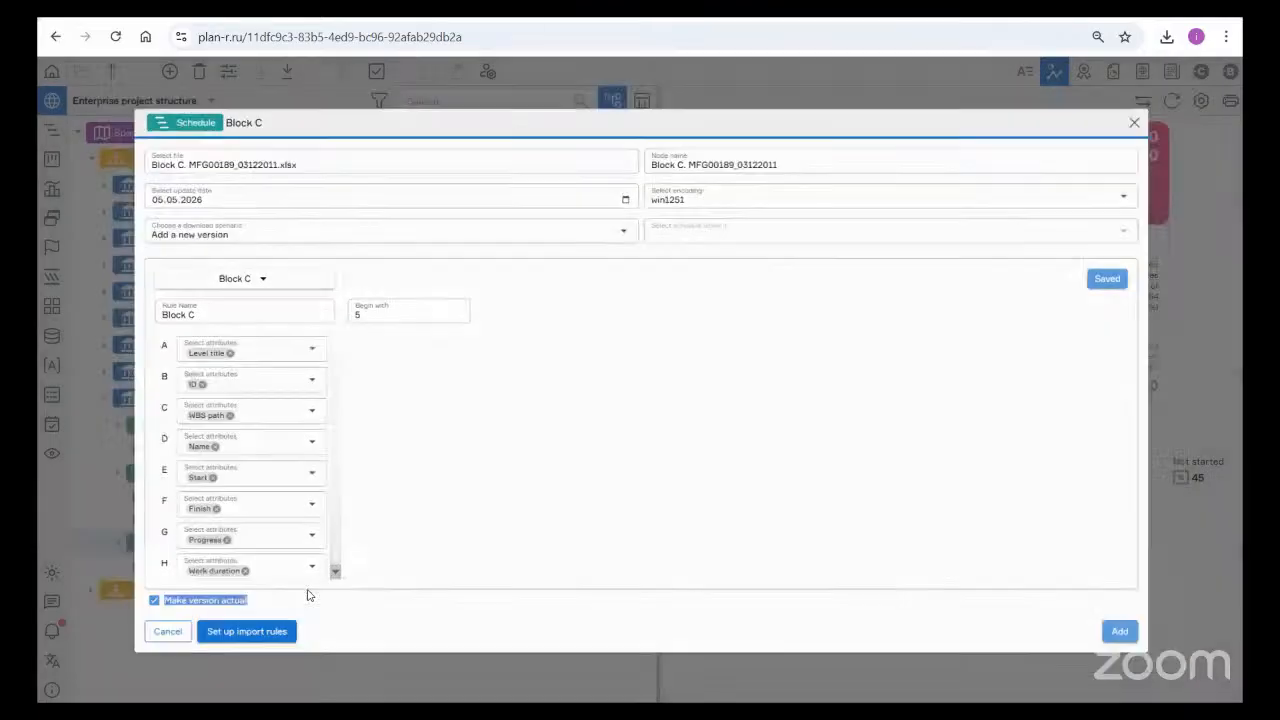
# Step: Open the updated Block C version and check the progress of the Review and Approve System Controller activity
pyautogui.click(131, 589)
pyautogui.click(308, 573)
pyautogui.doubleClick(308, 580)
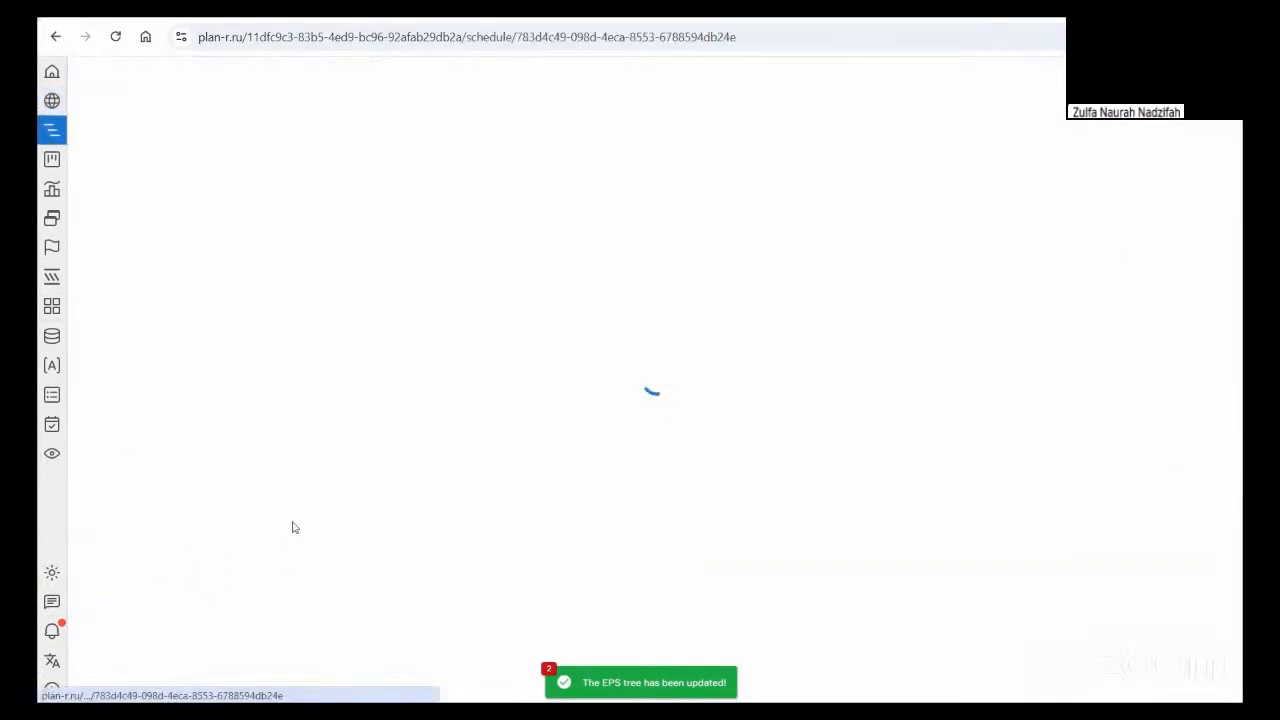
pyautogui.click(491, 242)
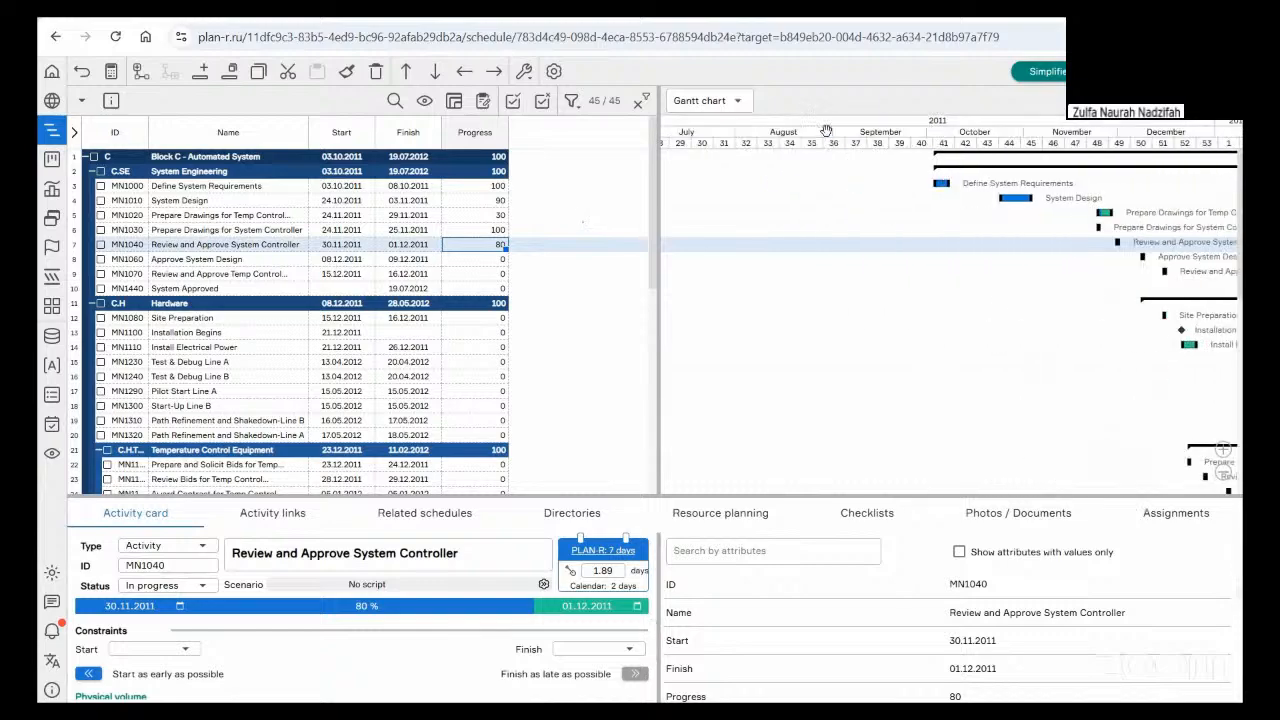
# Step: Add a schedule integration scheme to my new Project, name it Integrated schedule, and turn off External WBS
pyautogui.click(52, 101)
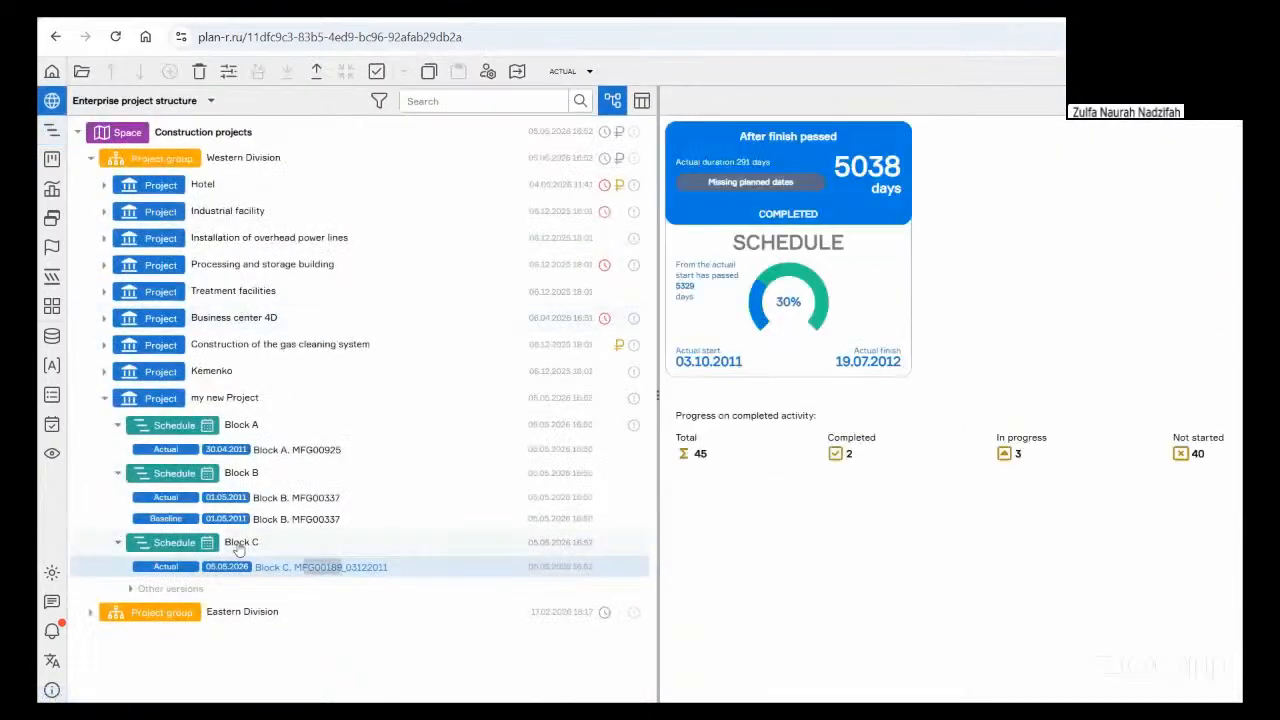
pyautogui.click(212, 401)
pyautogui.click(343, 80)
pyautogui.click(800, 218)
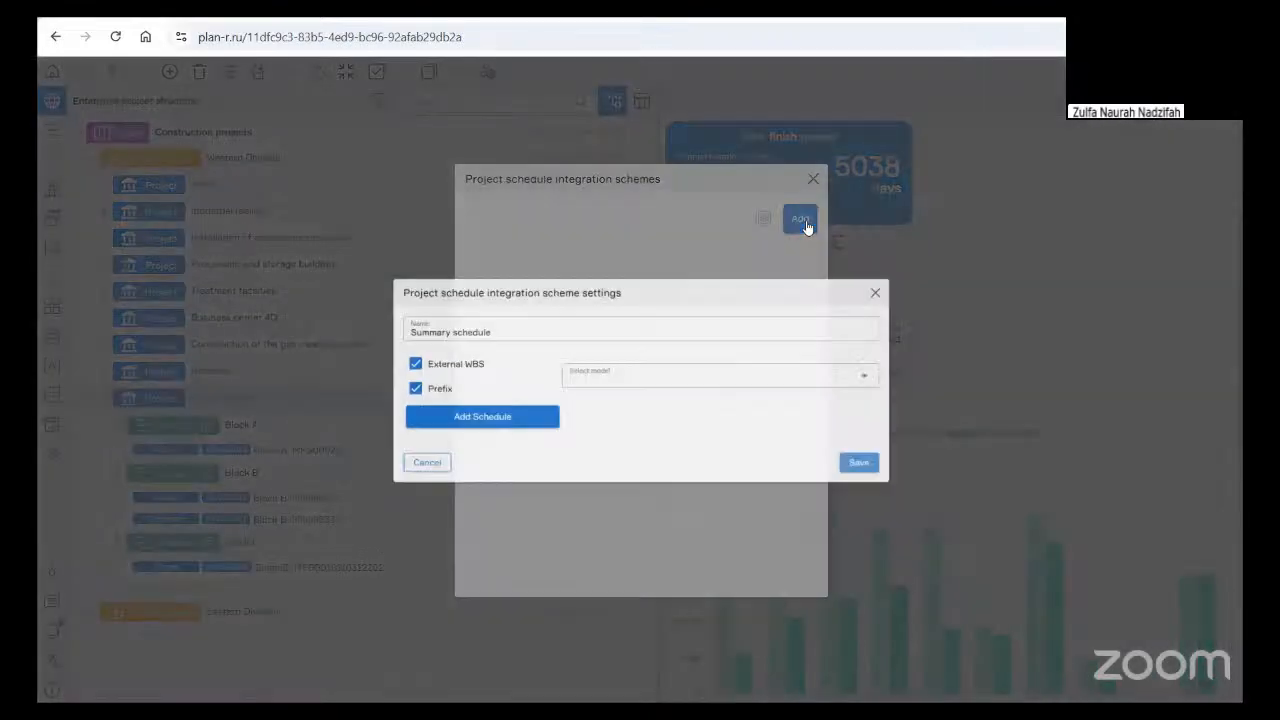
pyautogui.write('Integrated')
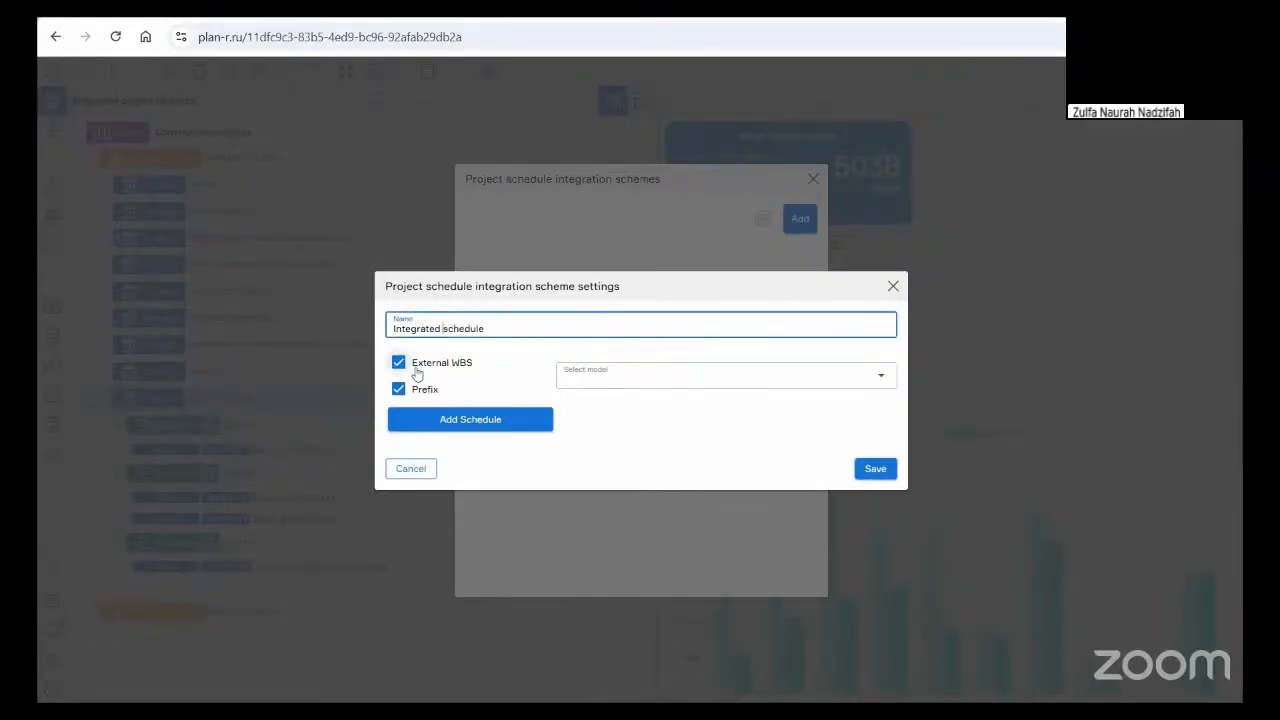
pyautogui.click(420, 368)
# Step: Add three schedules to the integration scheme and assign them to Block A, Block B and Block C
pyautogui.click(495, 420)
pyautogui.click(490, 405)
pyautogui.click(482, 387)
pyautogui.click(473, 403)
pyautogui.click(465, 428)
pyautogui.click(459, 437)
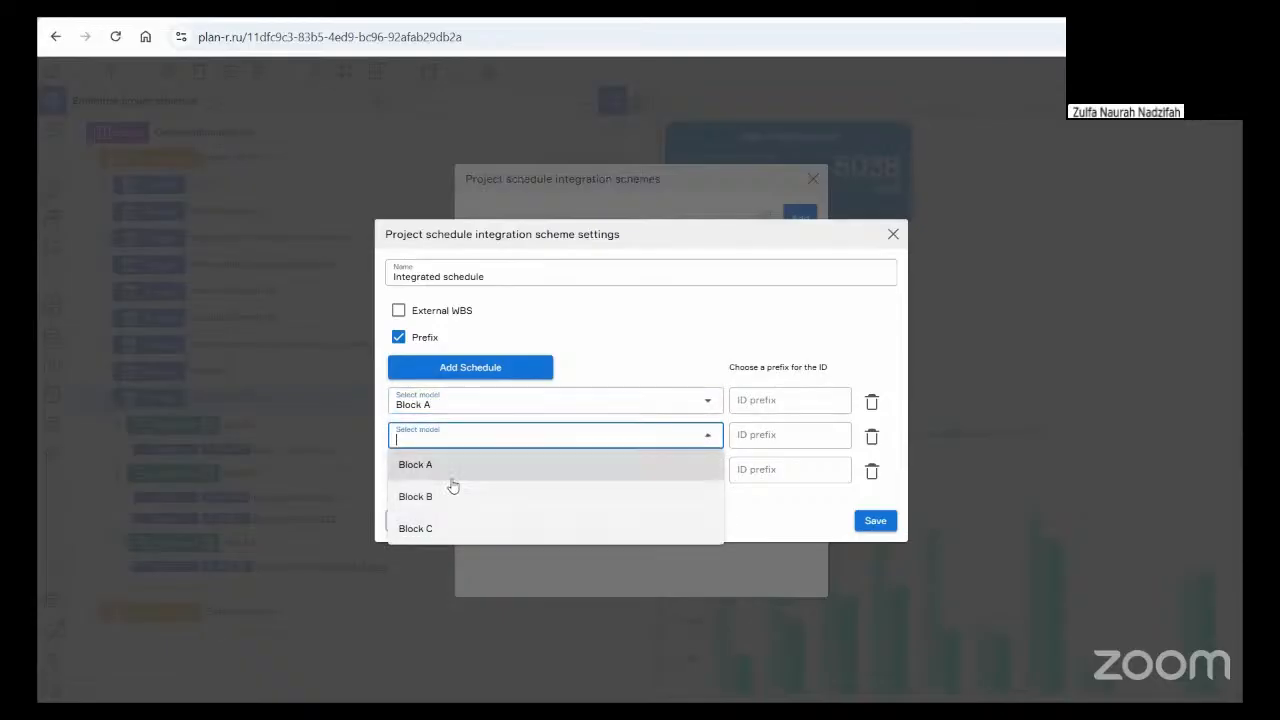
pyautogui.click(450, 496)
pyautogui.click(450, 469)
pyautogui.click(446, 560)
# Step: Set the ID prefixes to BA., BB. and BC. for Blocks A, B and C, and save the scheme
pyautogui.click(776, 399)
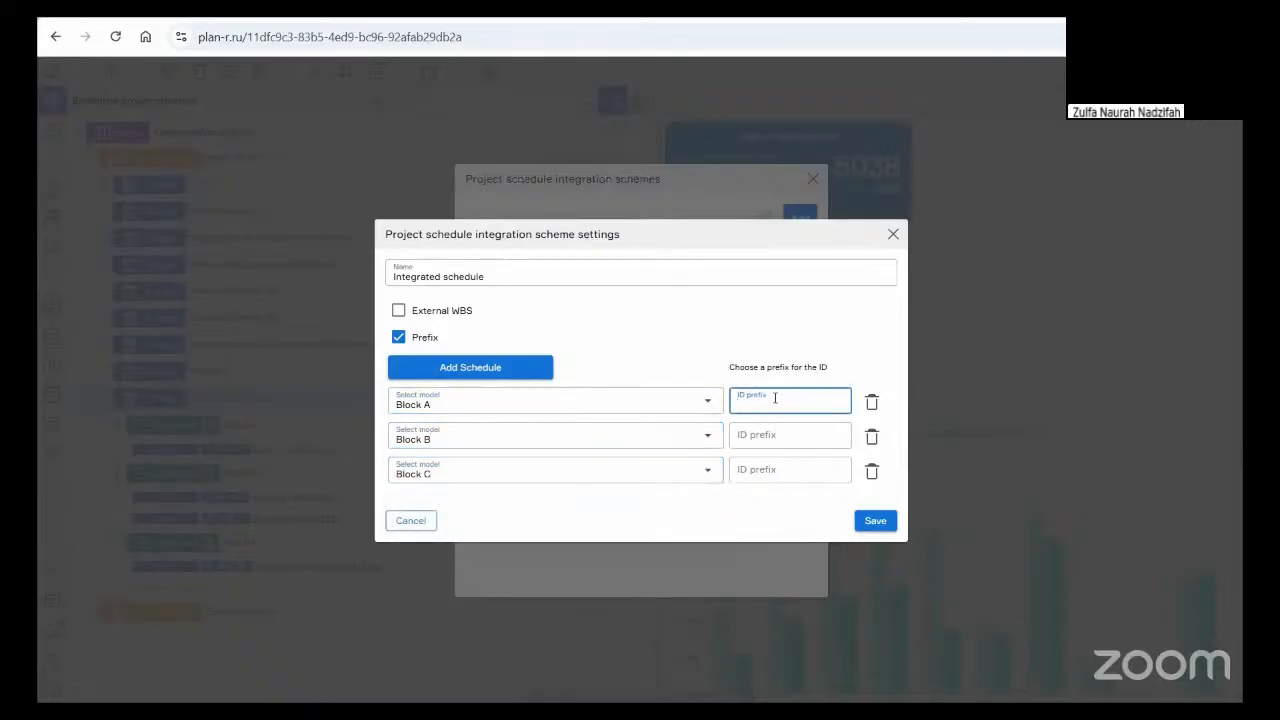
pyautogui.write('BA')
pyautogui.click(768, 433)
pyautogui.write('BB')
pyautogui.click(763, 466)
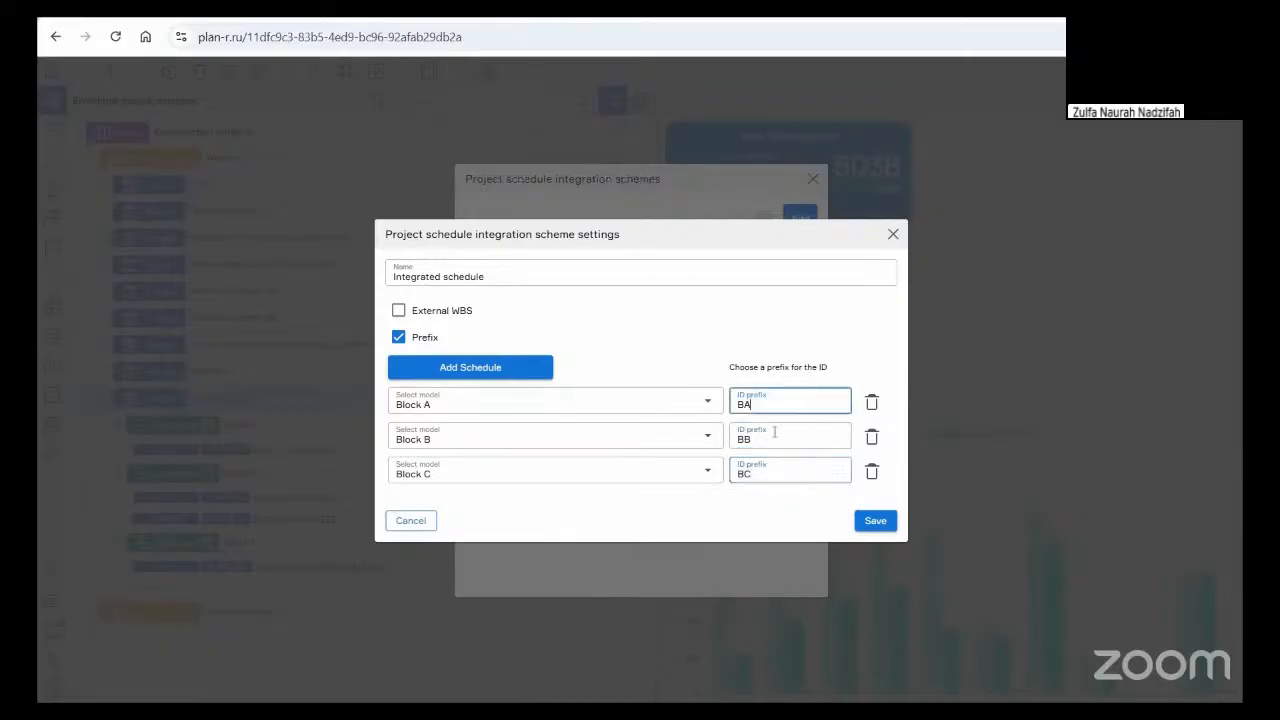
pyautogui.click(803, 377)
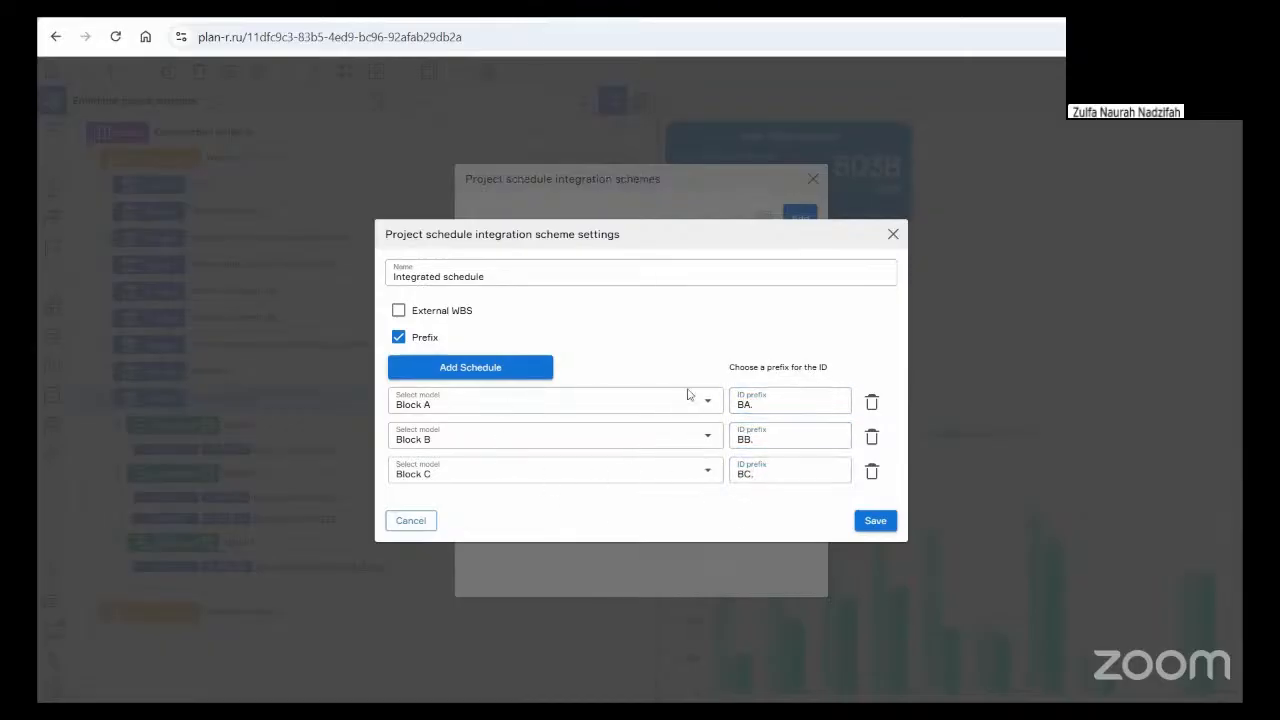
pyautogui.click(876, 521)
# Step: Build the Integrated schedule from its scheme, close the scheme list and open the resulting schedule
pyautogui.click(783, 259)
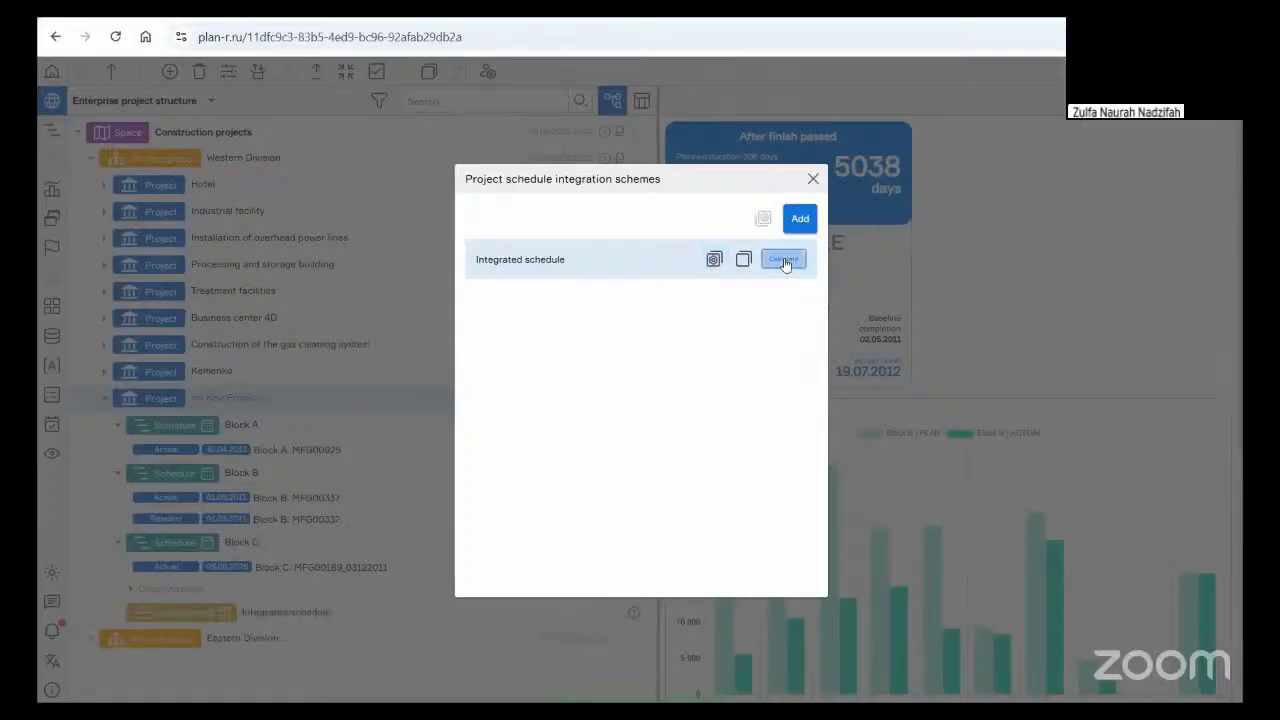
pyautogui.click(815, 183)
pyautogui.click(262, 636)
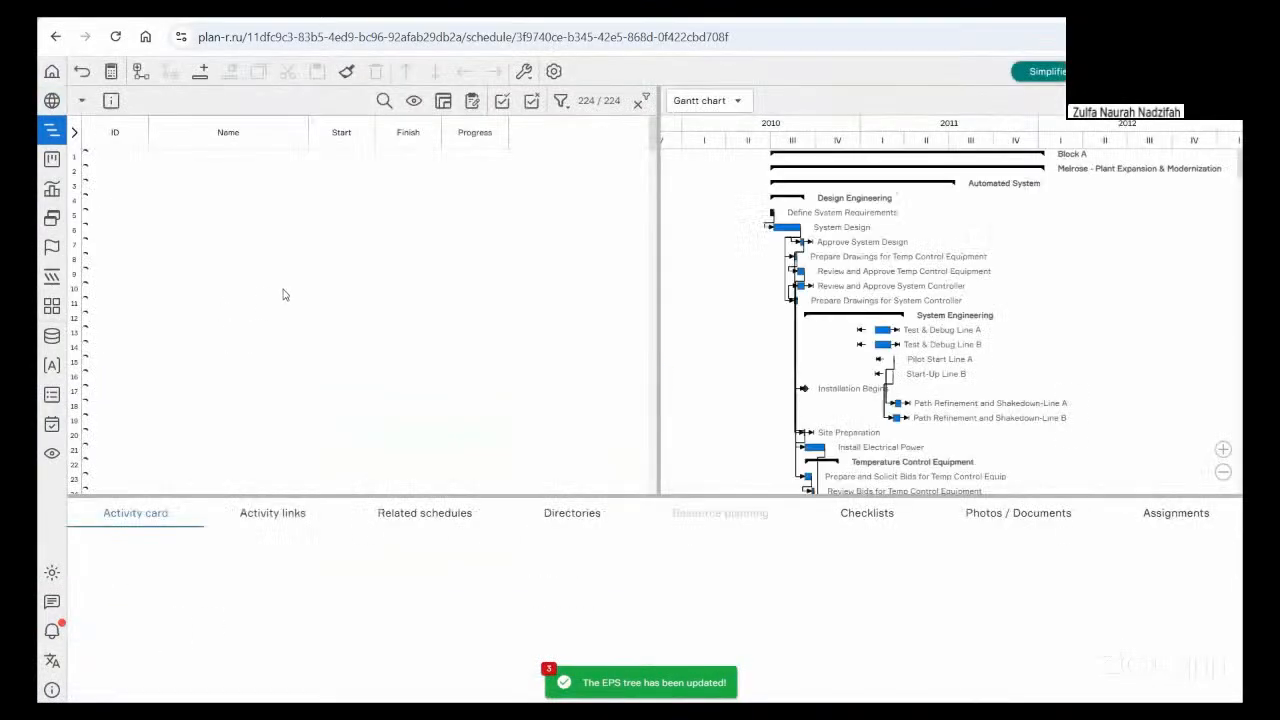
# Step: Collapse the integrated schedule to its top level and expand Blocks A, B and C one level to inspect their structure
pyautogui.click(81, 100)
pyautogui.click(105, 191)
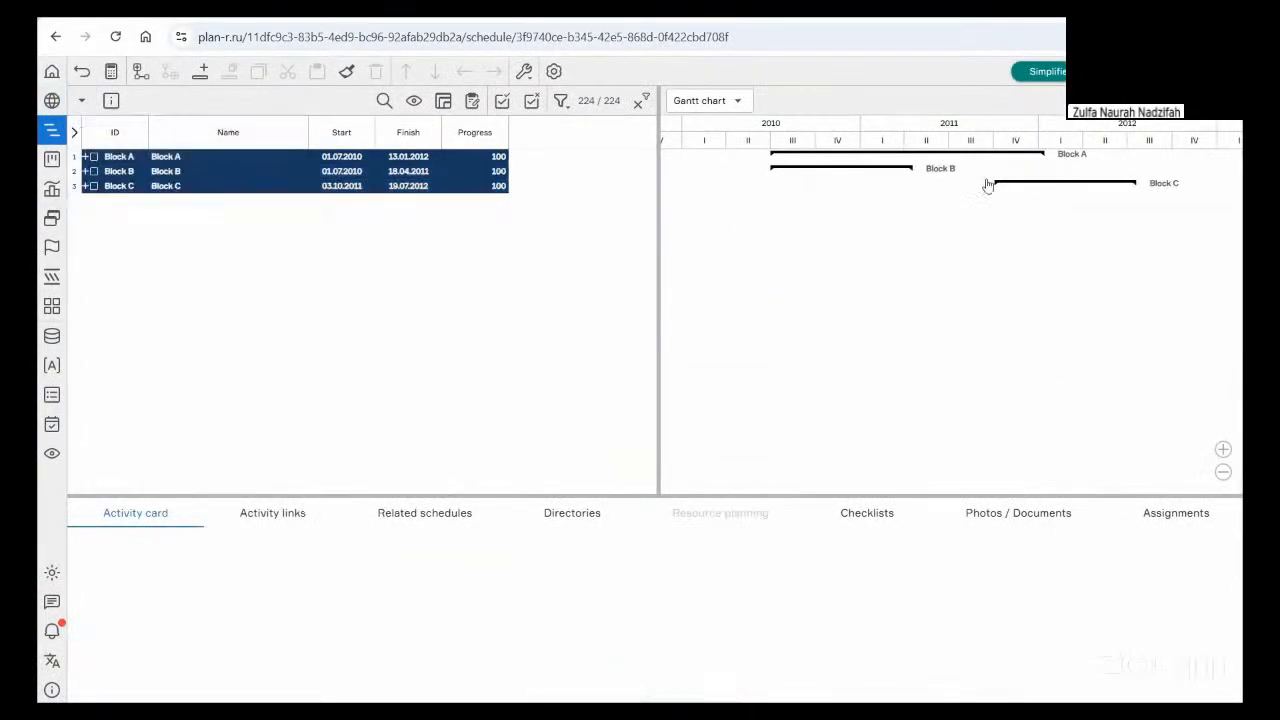
pyautogui.click(86, 156)
pyautogui.click(86, 186)
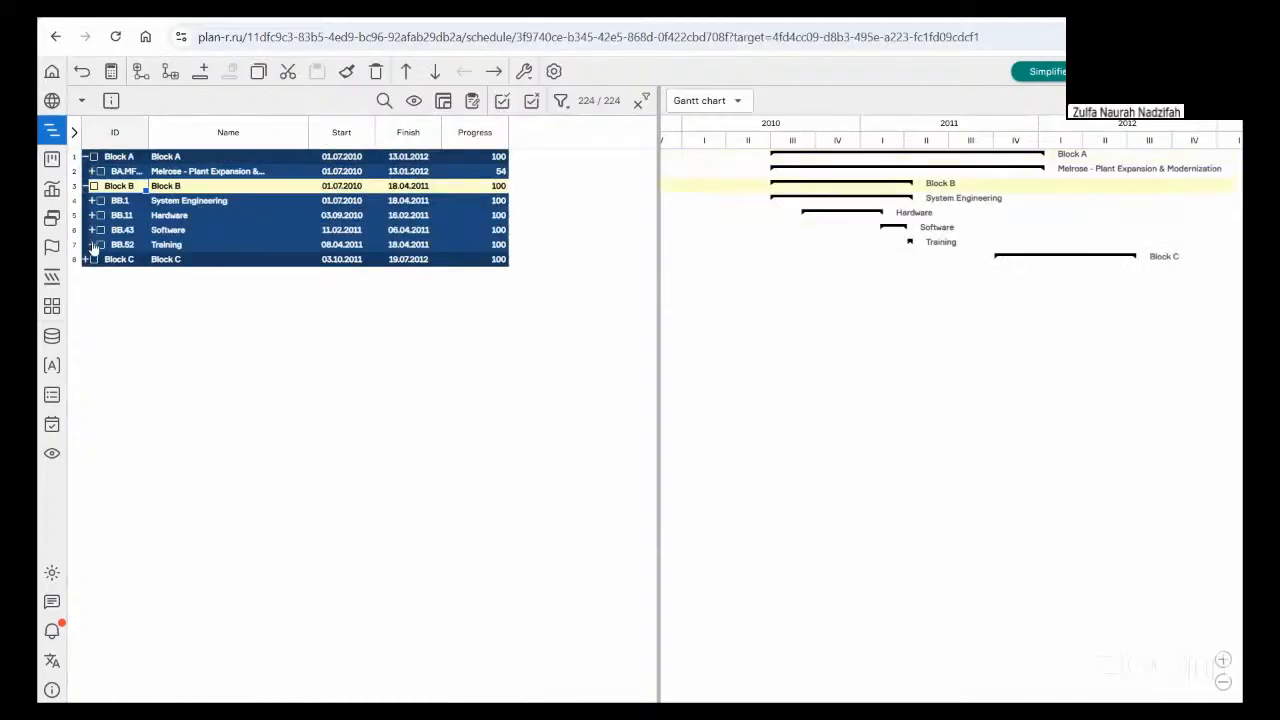
pyautogui.click(86, 259)
# Step: Expand all levels of the integrated schedule, look through its activities, and widen the ID column to show the full prefixed IDs
pyautogui.click(81, 100)
pyautogui.click(112, 219)
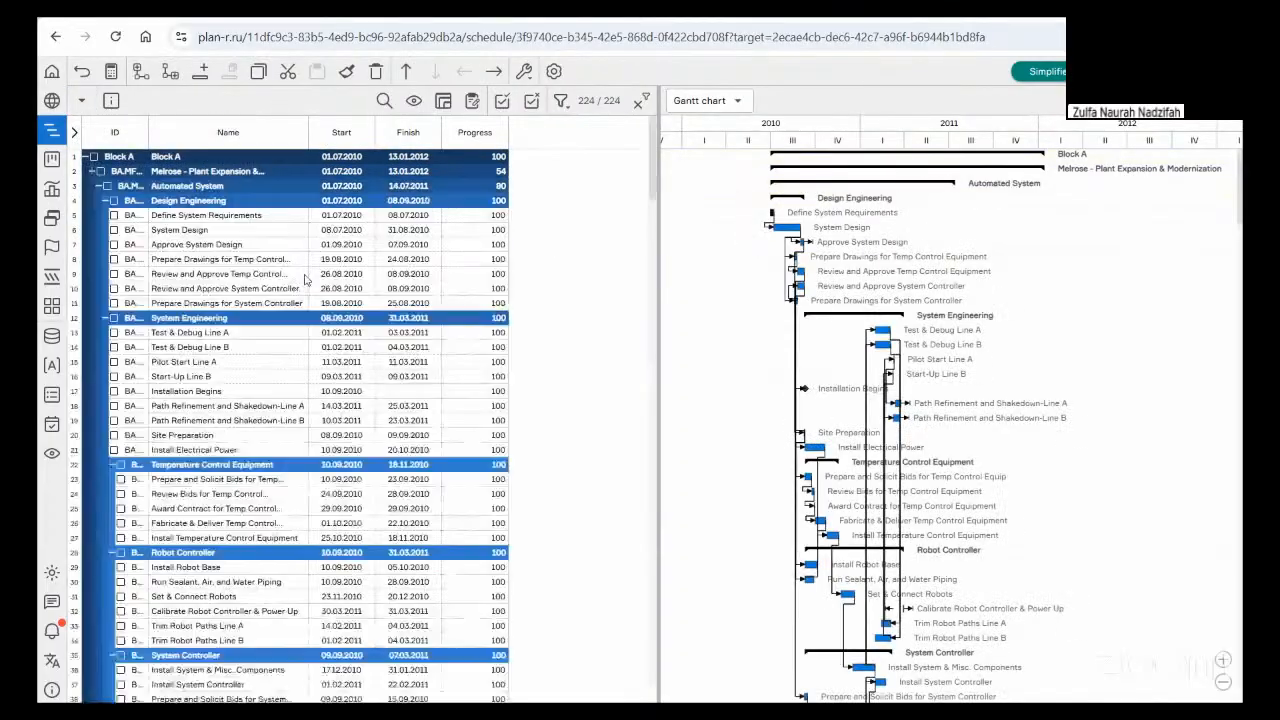
pyautogui.scroll(-10, 305, 280)
pyautogui.scroll(-20, 305, 280)
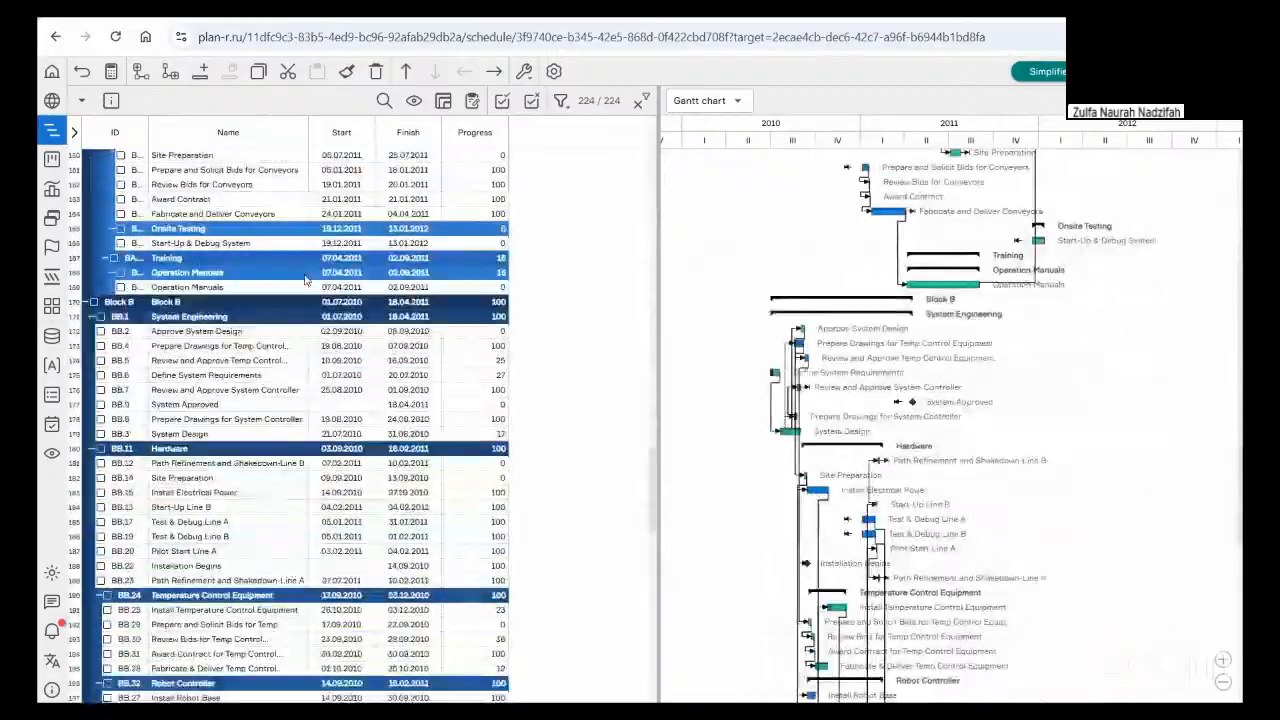
pyautogui.scroll(-3, 305, 280)
pyautogui.scroll(20, 305, 280)
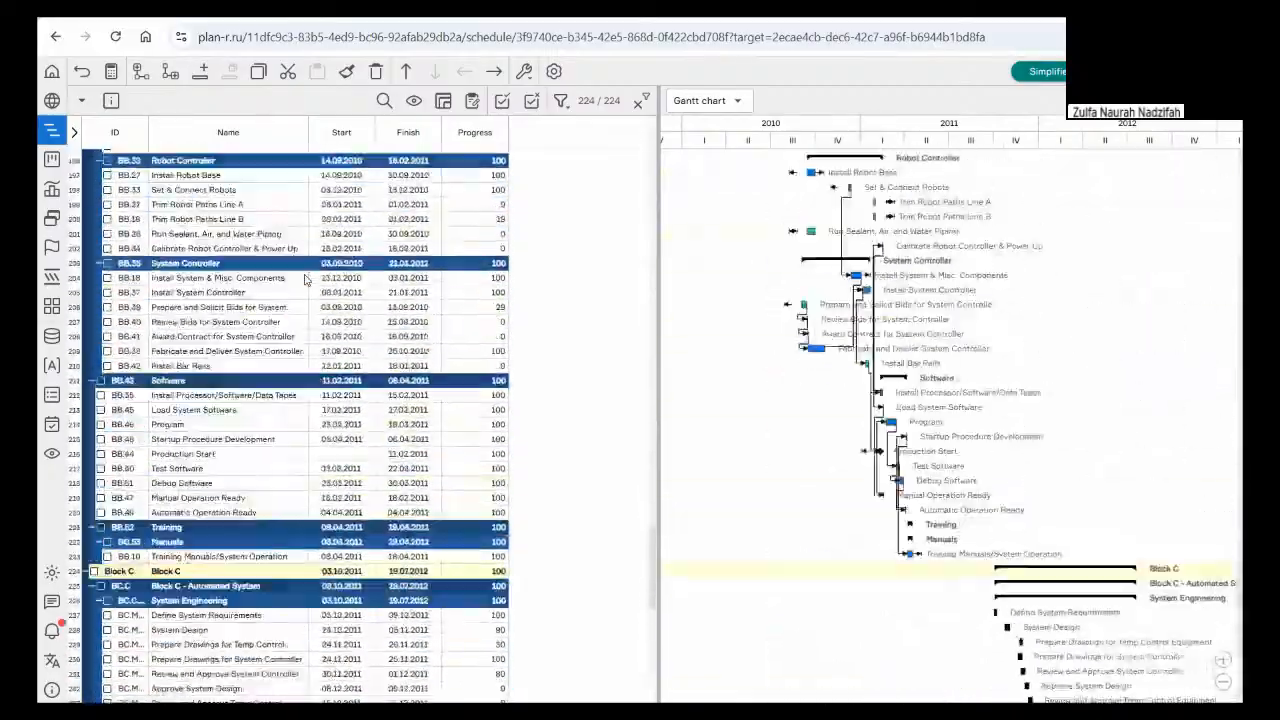
pyautogui.scroll(13, 300, 280)
pyautogui.moveTo(180, 168); pyautogui.dragTo(214, 170)
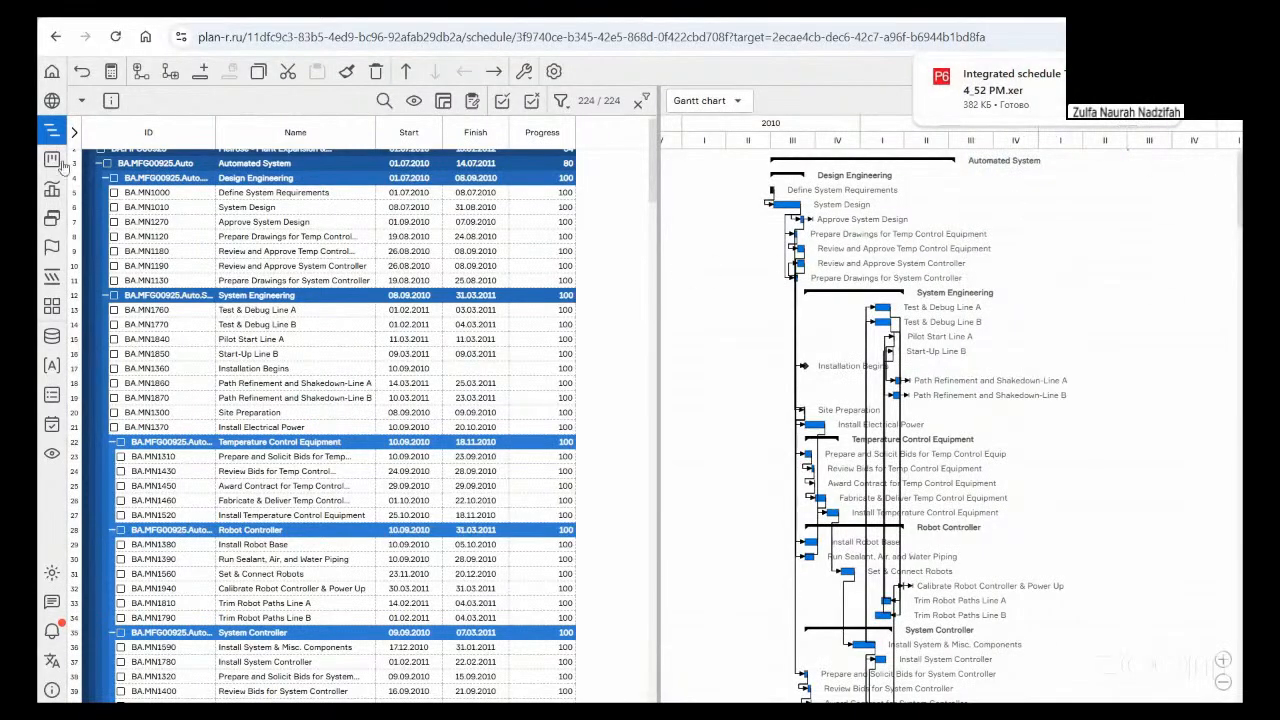
# Step: Return to the project structure and select the Integrated schedule under my new Project
pyautogui.click(51, 100)
pyautogui.click(288, 614)
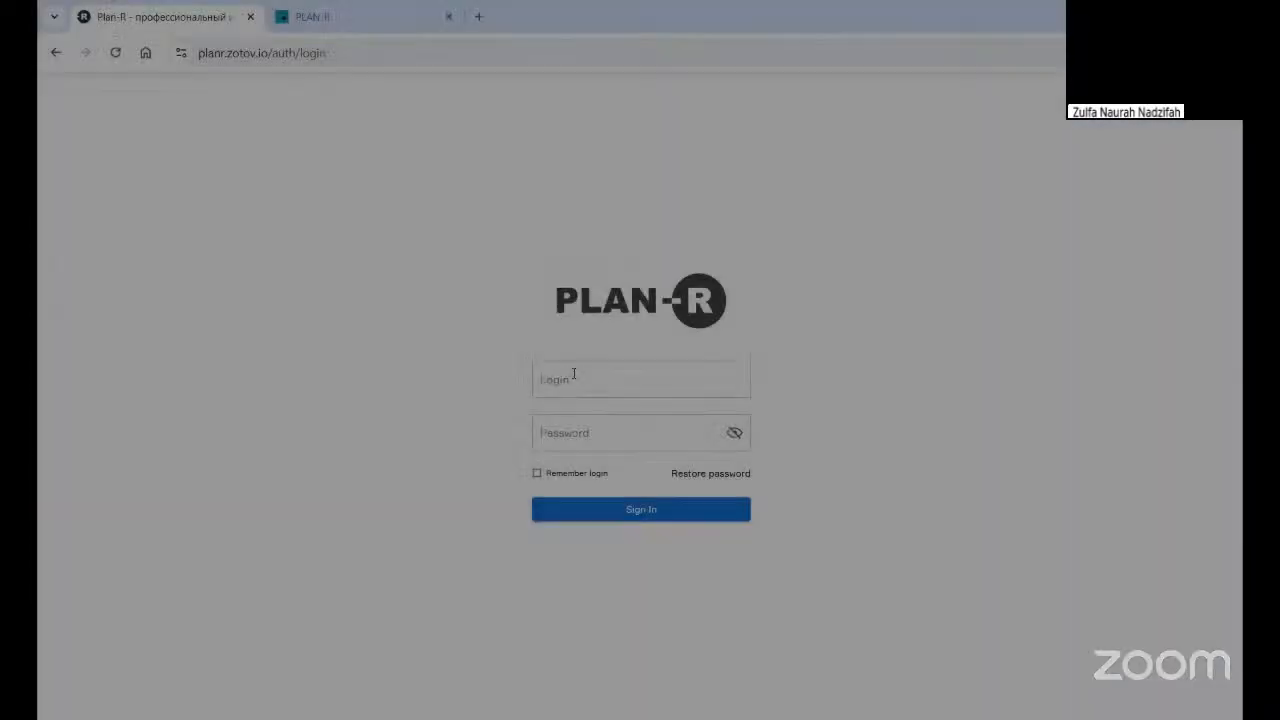
# Step: Sign in to the project planning account with its login and password
pyautogui.click(603, 389)
pyautogui.click(640, 531)
pyautogui.press('Return')
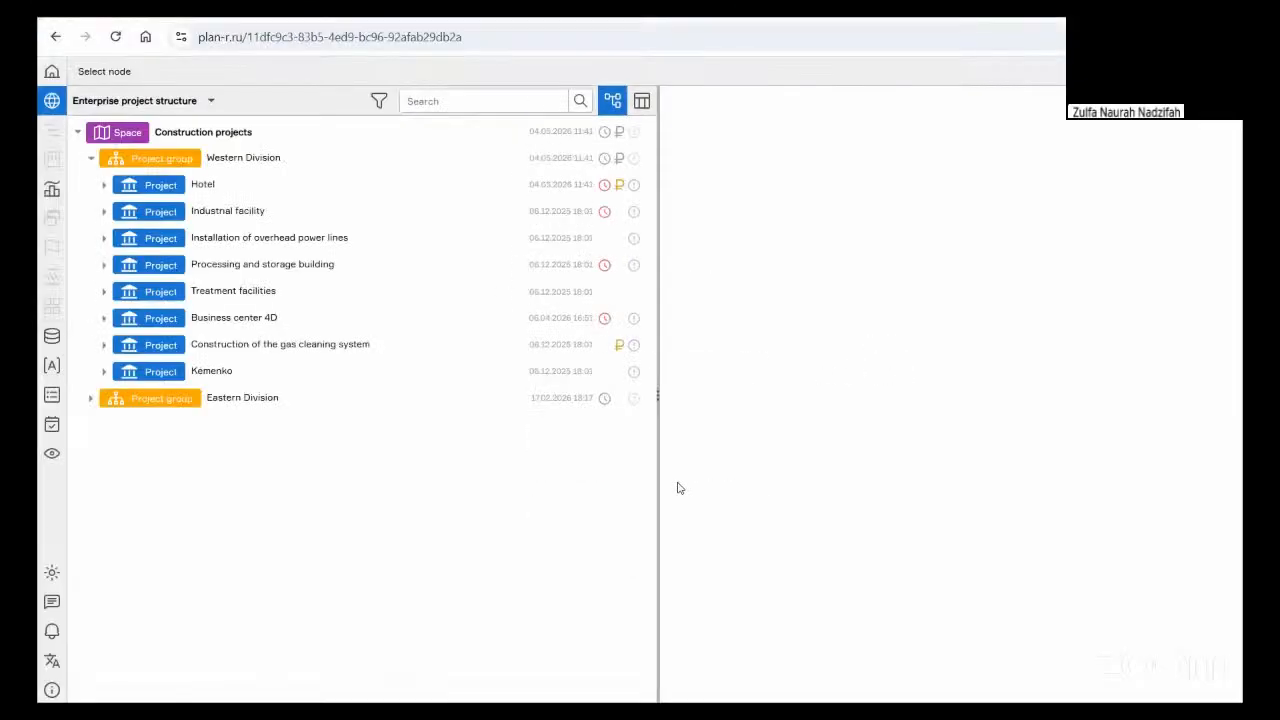
# Step: Add a project named my new Project to the Western Division project group
pyautogui.click(243, 157)
pyautogui.click(169, 71)
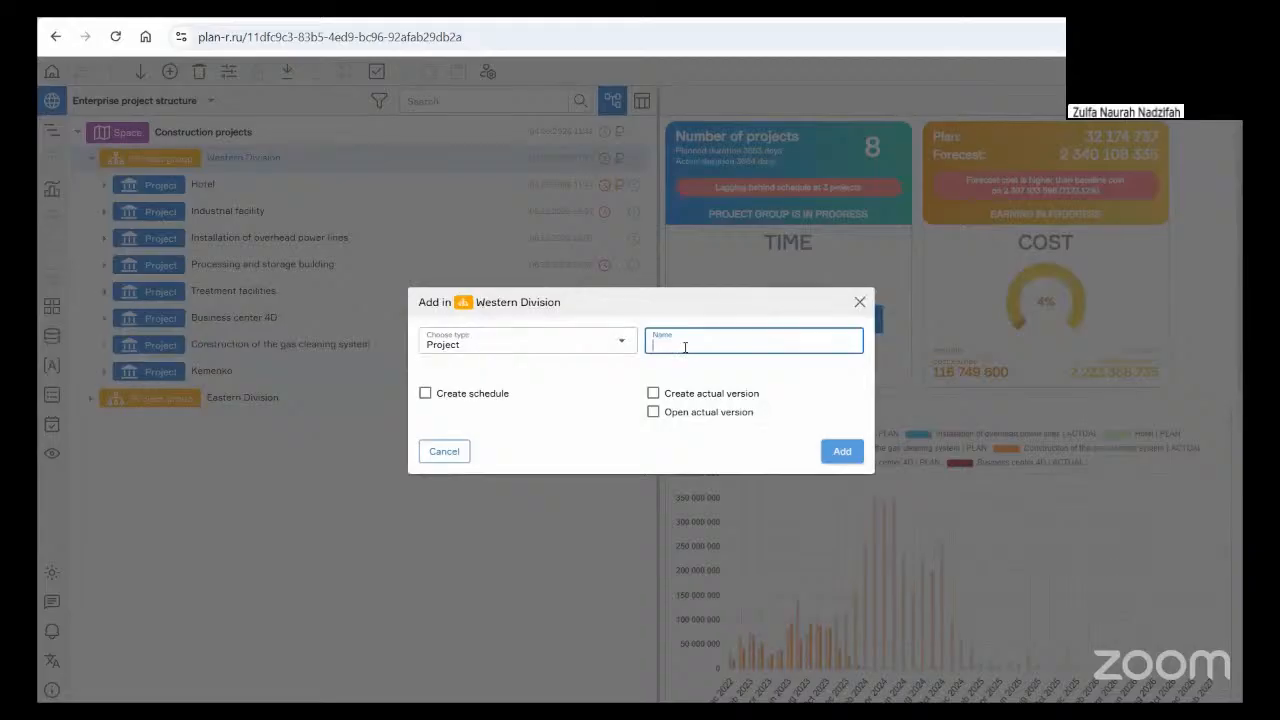
pyautogui.write('my')
pyautogui.click(783, 379)
pyautogui.click(841, 452)
# Step: Add a schedule named Block A to my new Project
pyautogui.click(244, 399)
pyautogui.click(169, 72)
pyautogui.write('Bloc')
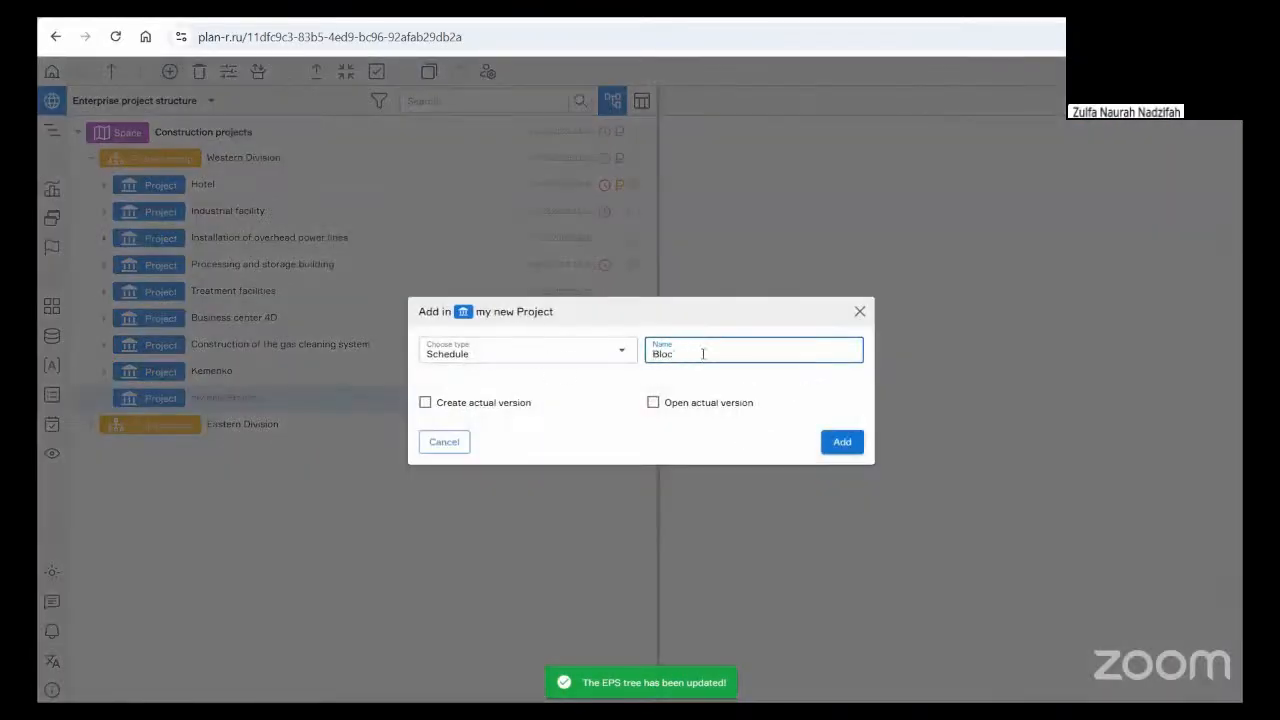
pyautogui.write('j A')
pyautogui.click(840, 442)
# Step: Add two more schedules, Block B and Block C, to my new Project
pyautogui.click(169, 72)
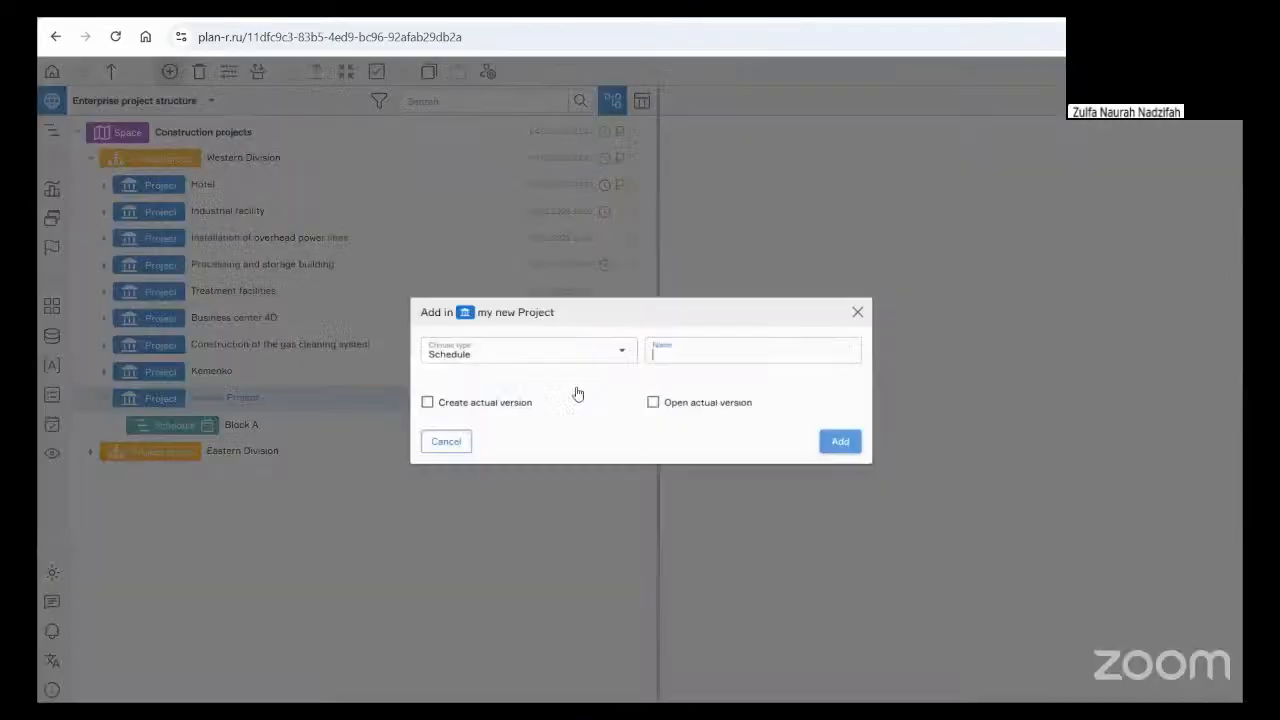
pyautogui.write('Block B')
pyautogui.press('Return')
pyautogui.click(169, 72)
pyautogui.write('Blo')
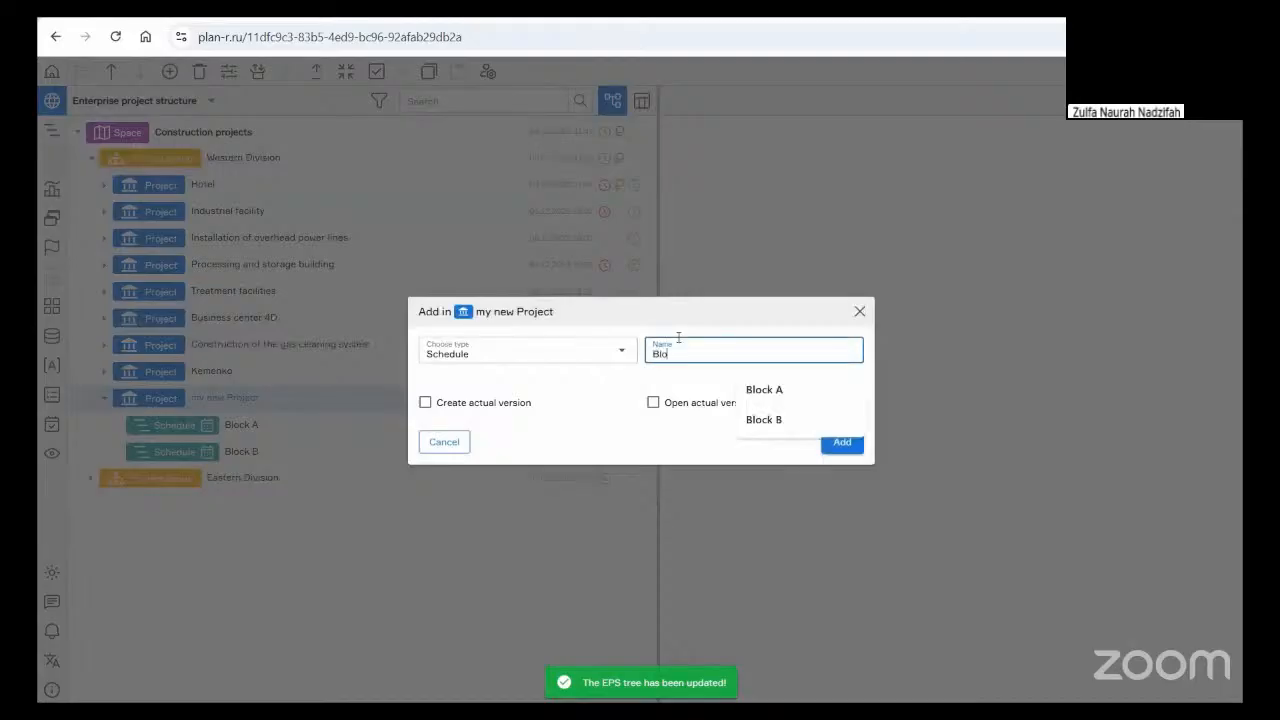
pyautogui.write('ck C')
pyautogui.press('Return')
# Step: Import the contractor's file Block A. MFG00925.xer into the Block A schedule
pyautogui.click(245, 425)
pyautogui.click(288, 74)
pyautogui.click(453, 354)
pyautogui.doubleClick(333, 107)
pyautogui.click(873, 518)
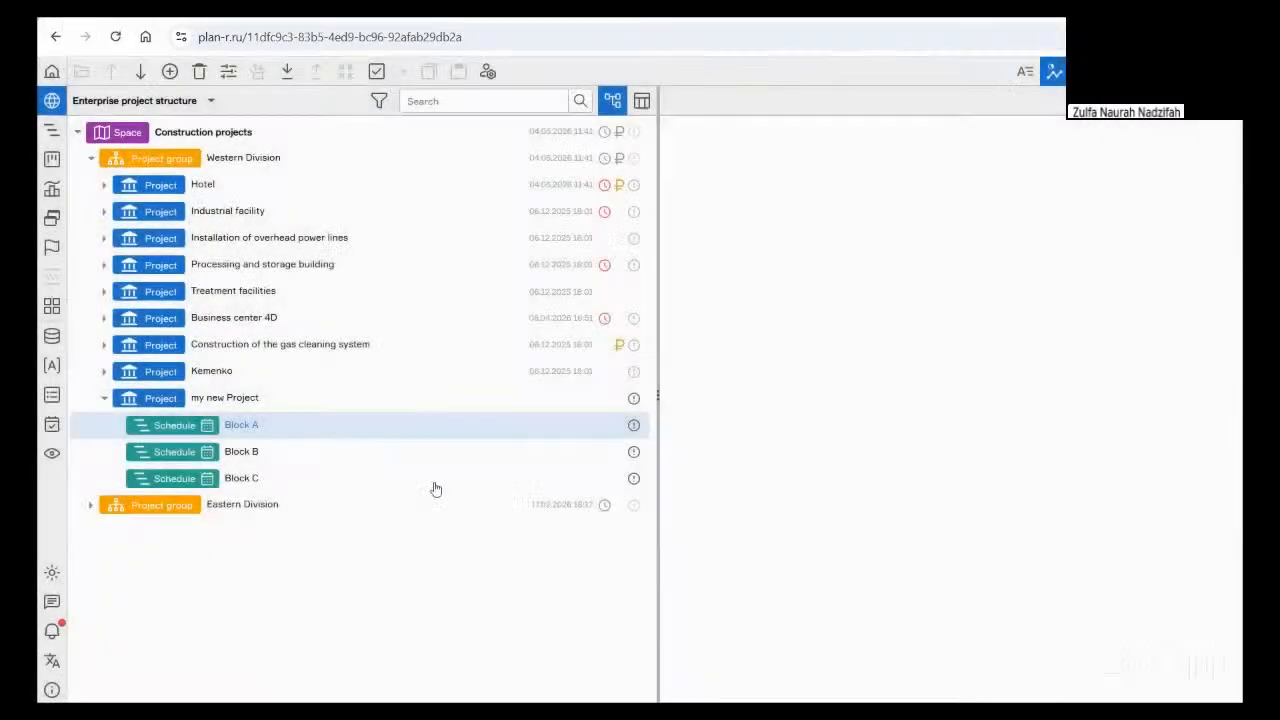
# Step: Import the contractor's file Block B. MFG00337.xml into the Block B schedule
pyautogui.click(254, 451)
pyautogui.click(287, 71)
pyautogui.click(461, 337)
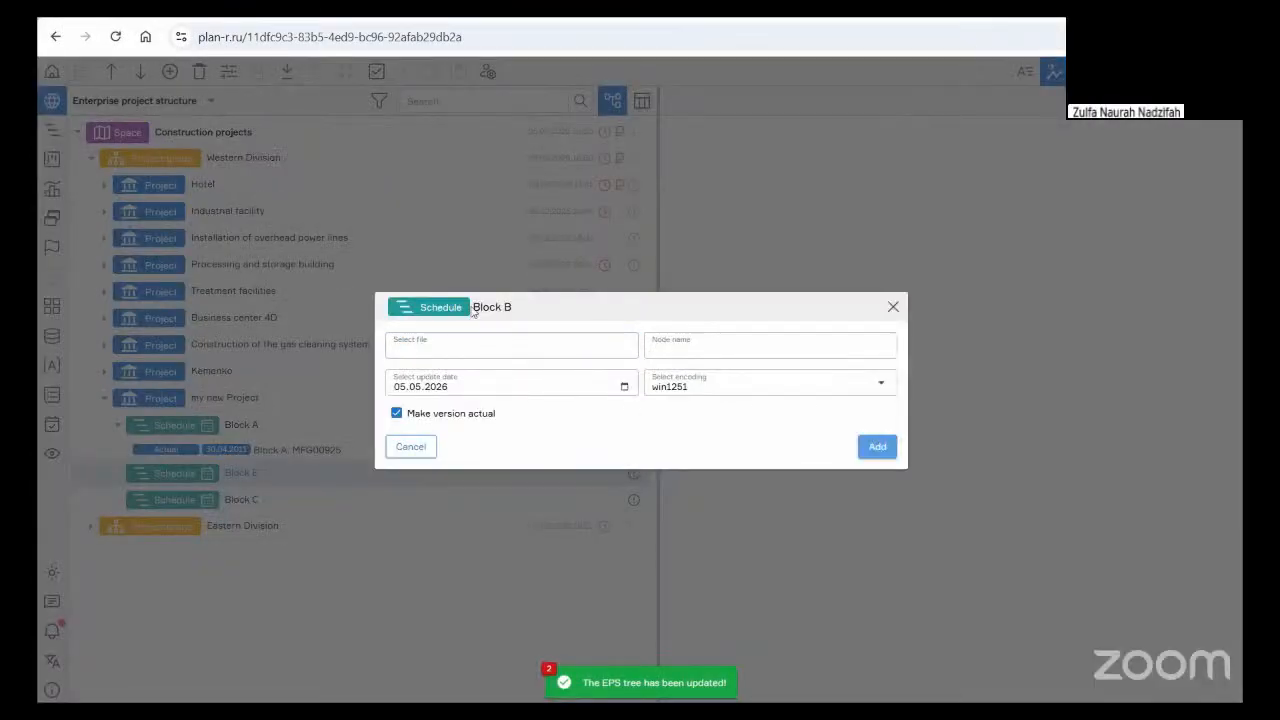
pyautogui.doubleClick(345, 121)
pyautogui.click(884, 582)
# Step: Select the Block C schedule and examine the columns and rows of the contractor's Excel workbook for Block C
pyautogui.click(250, 540)
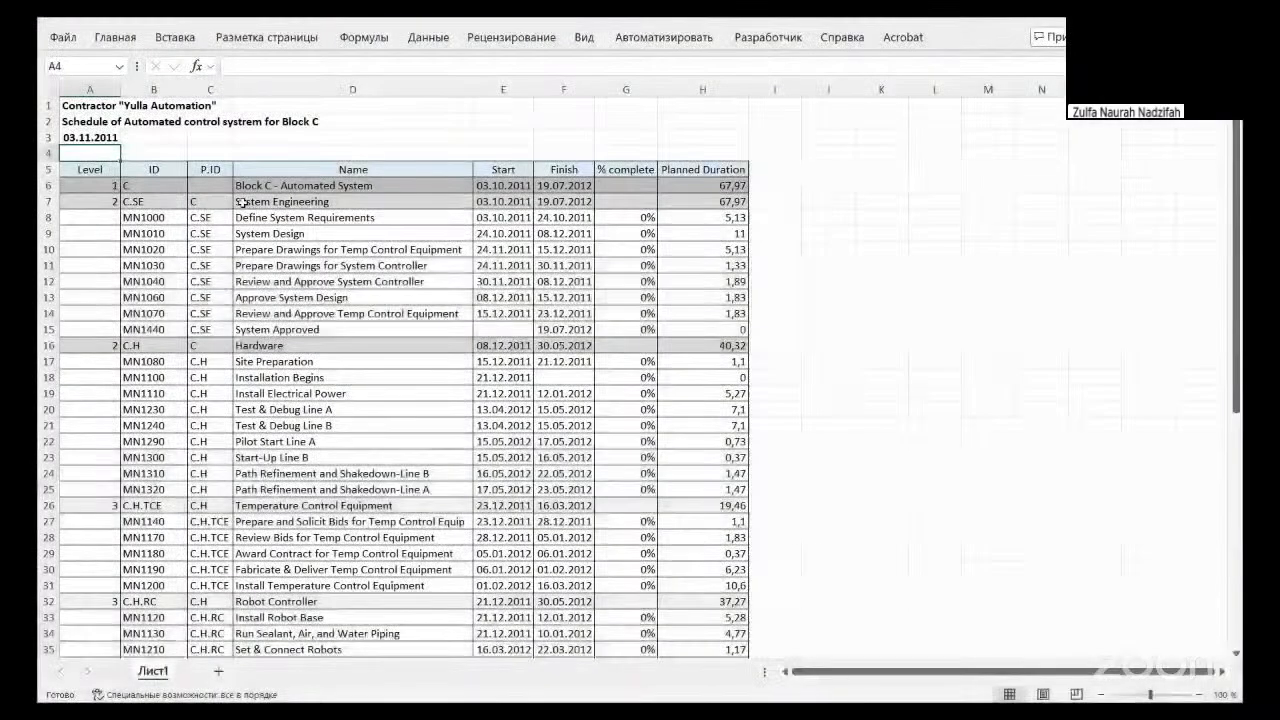
pyautogui.click(216, 154)
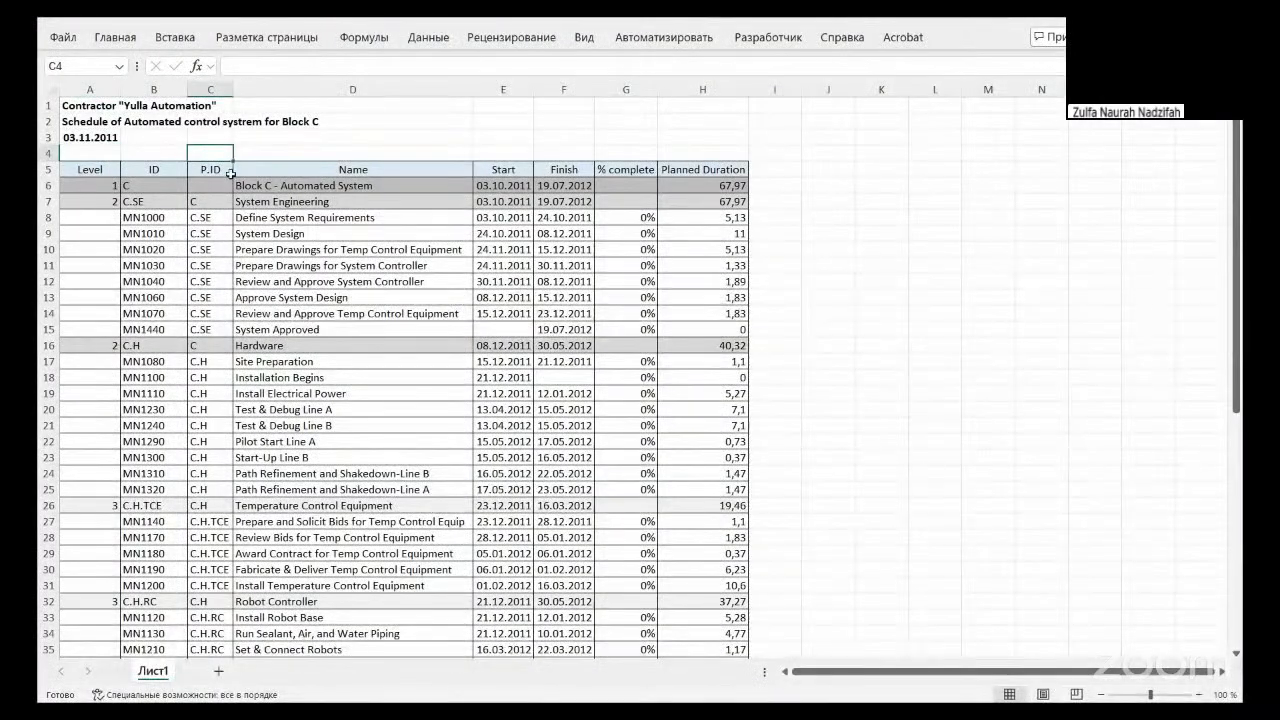
pyautogui.scroll(-5, 276, 240)
pyautogui.scroll(5, 276, 240)
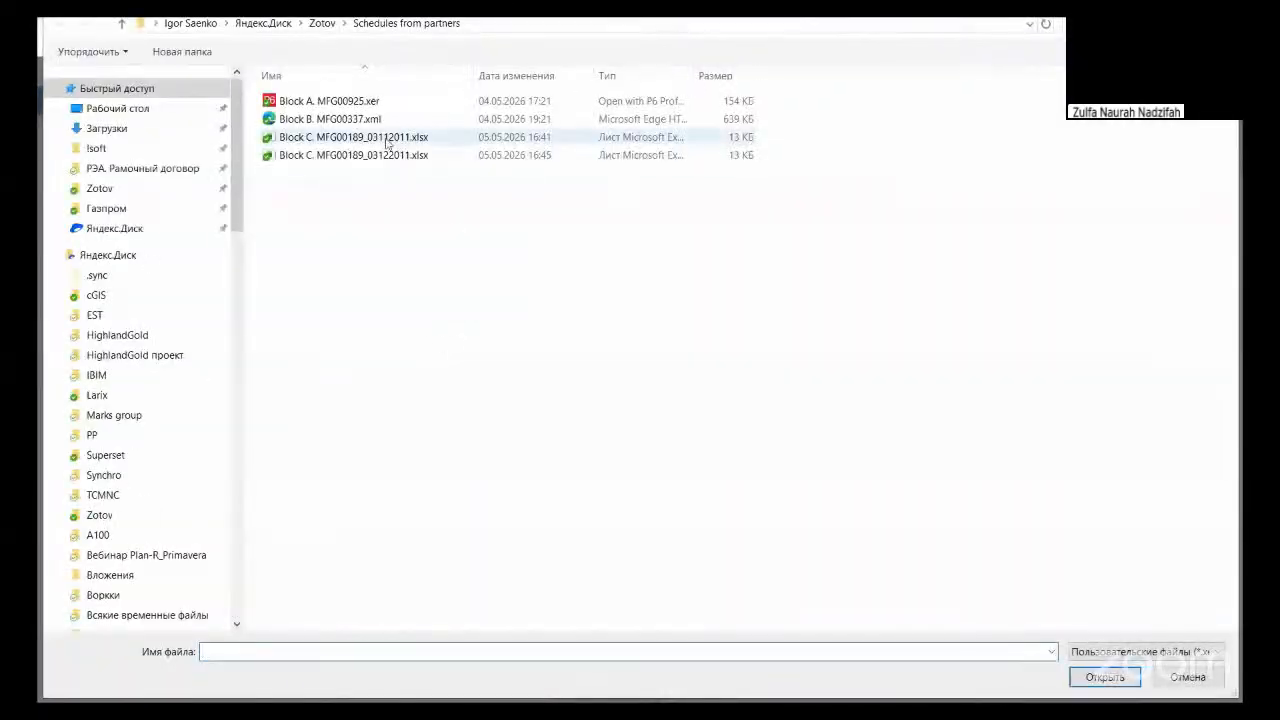
# Step: Choose Block C. MFG00189_03112011.xlsx with update date 01.05.2011 for Block C and create a new import rule for it
pyautogui.click(400, 132)
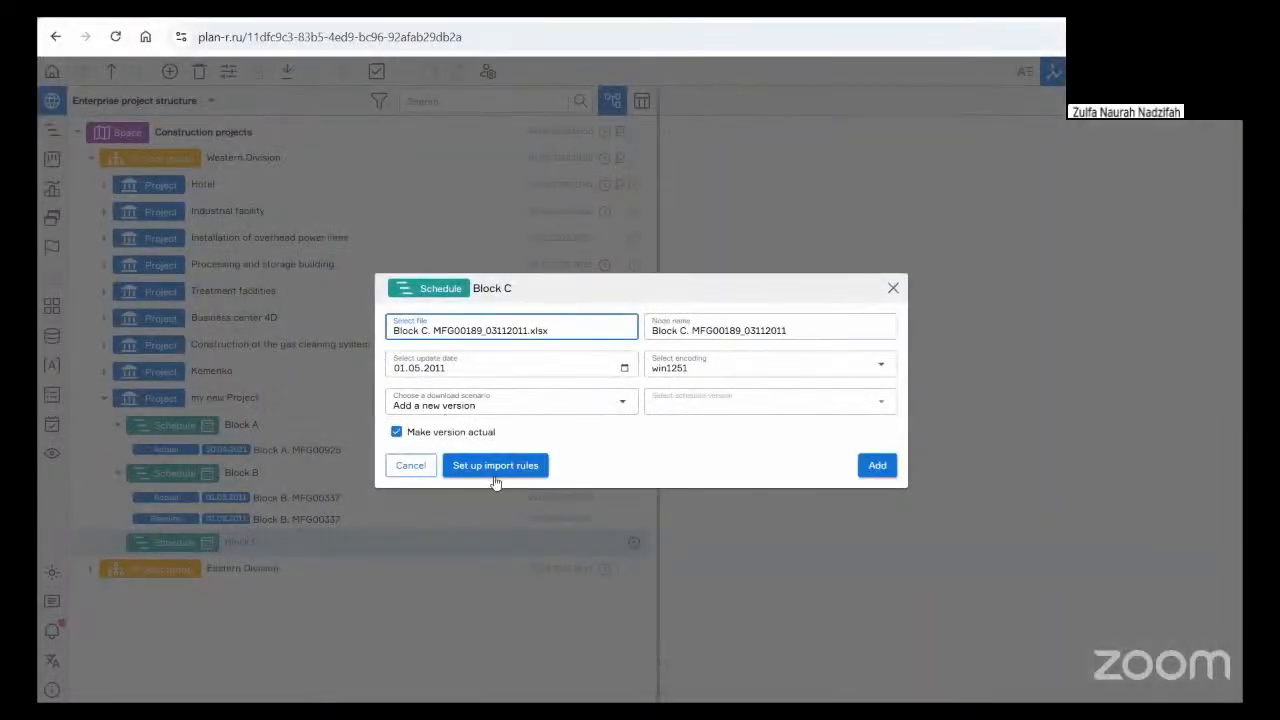
pyautogui.click(497, 466)
pyautogui.click(214, 270)
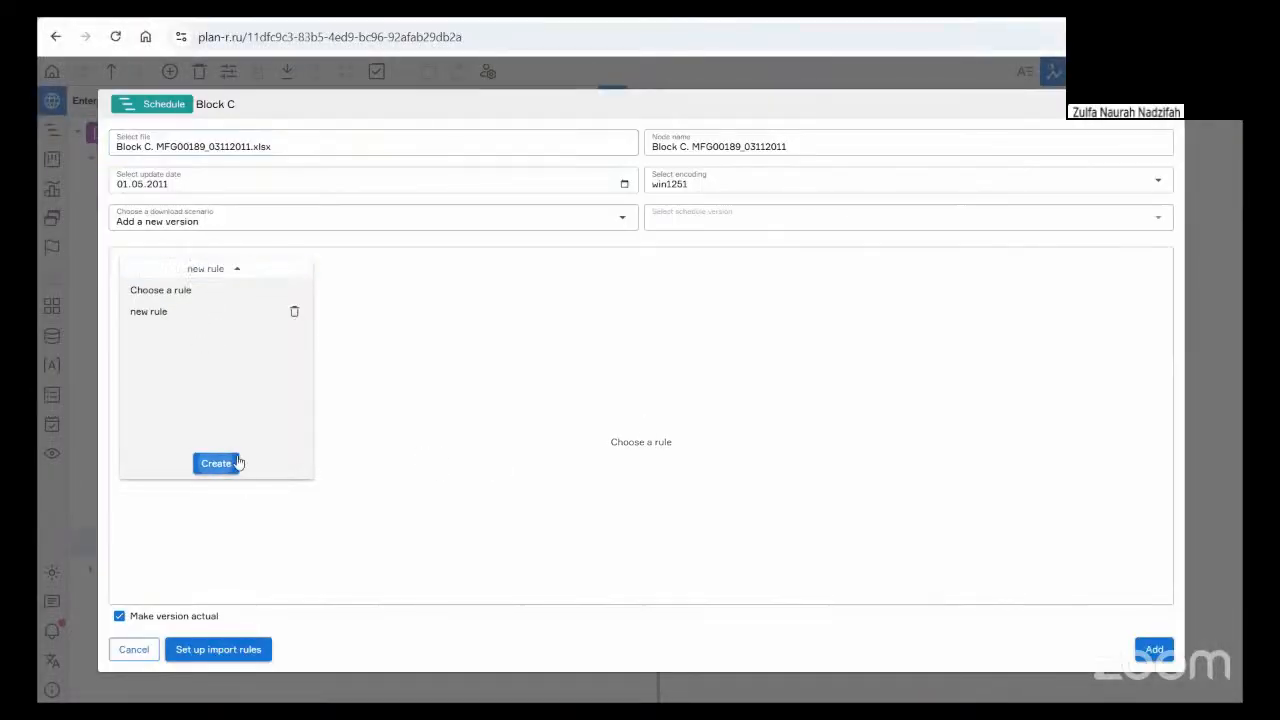
pyautogui.click(216, 464)
pyautogui.click(246, 312)
# Step: Rename the import rule to Block C and set its Begin with value to 5
pyautogui.tripleClick(221, 308)
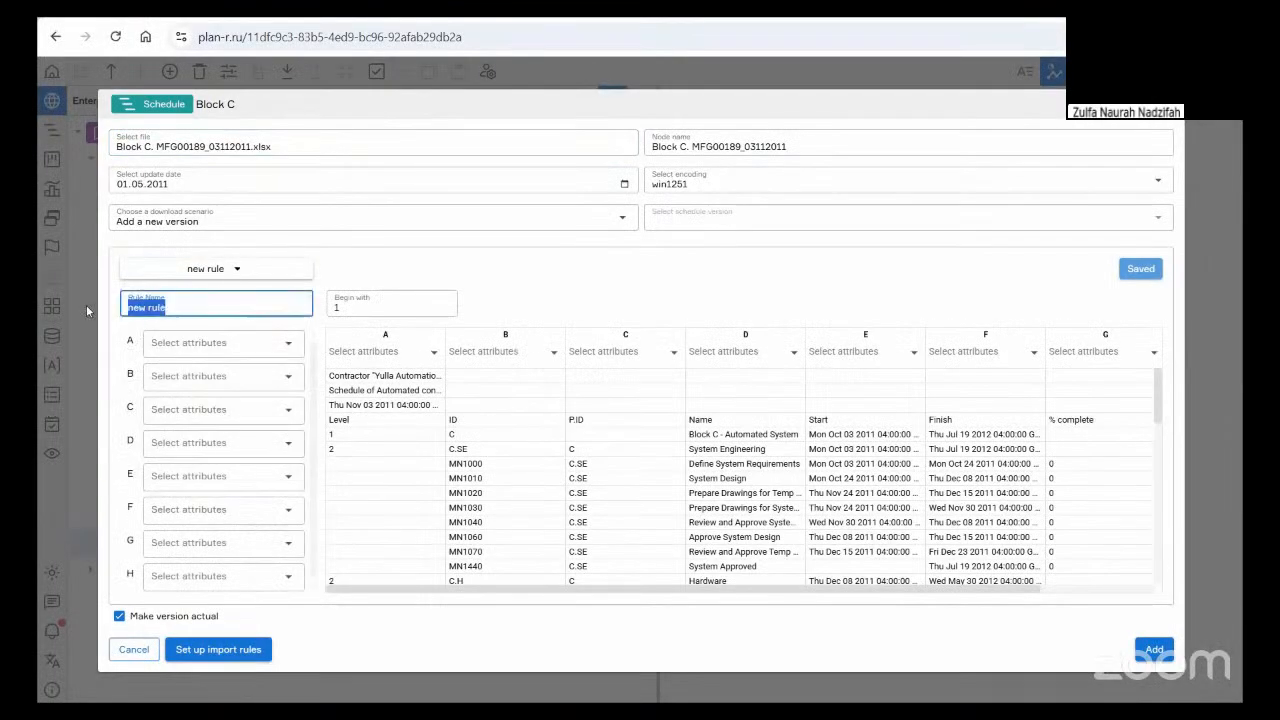
pyautogui.press('BackSpace')
pyautogui.write('Block C')
pyautogui.click(345, 307)
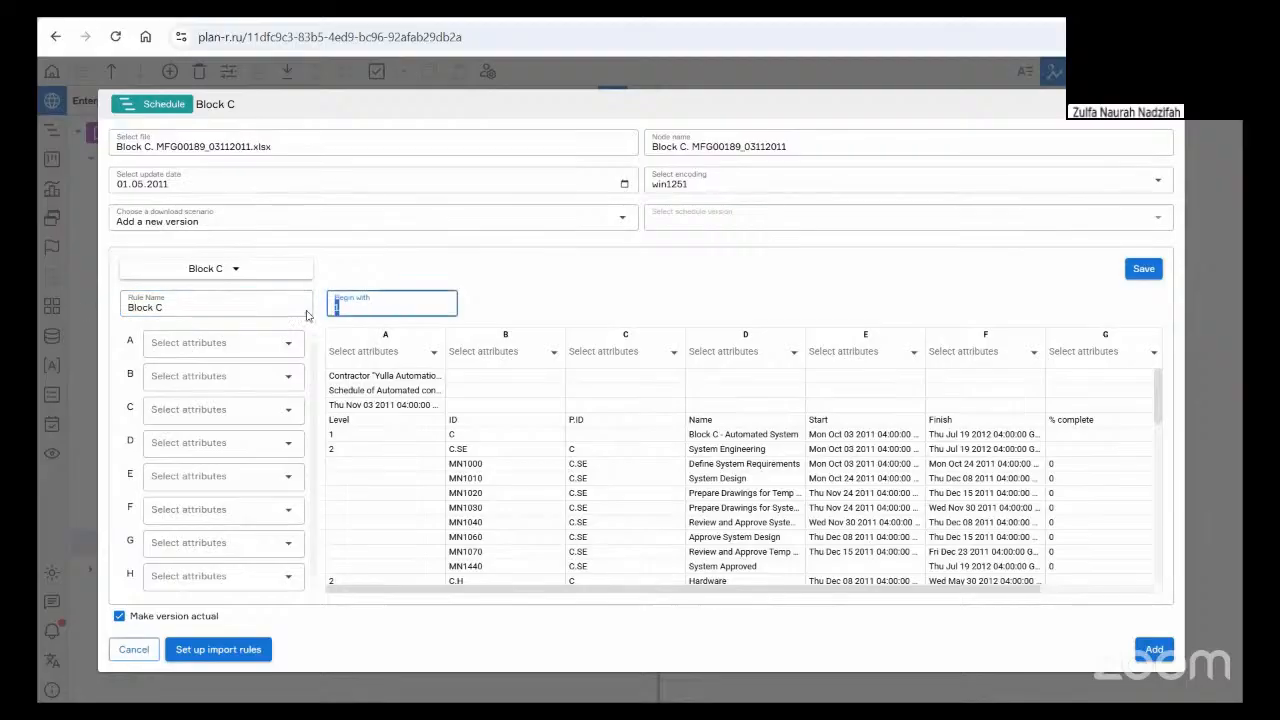
pyautogui.press('BackSpace')
pyautogui.write('5')
# Step: Map column A to Level title and column B to WBS path in the Block C import rule
pyautogui.click(418, 352)
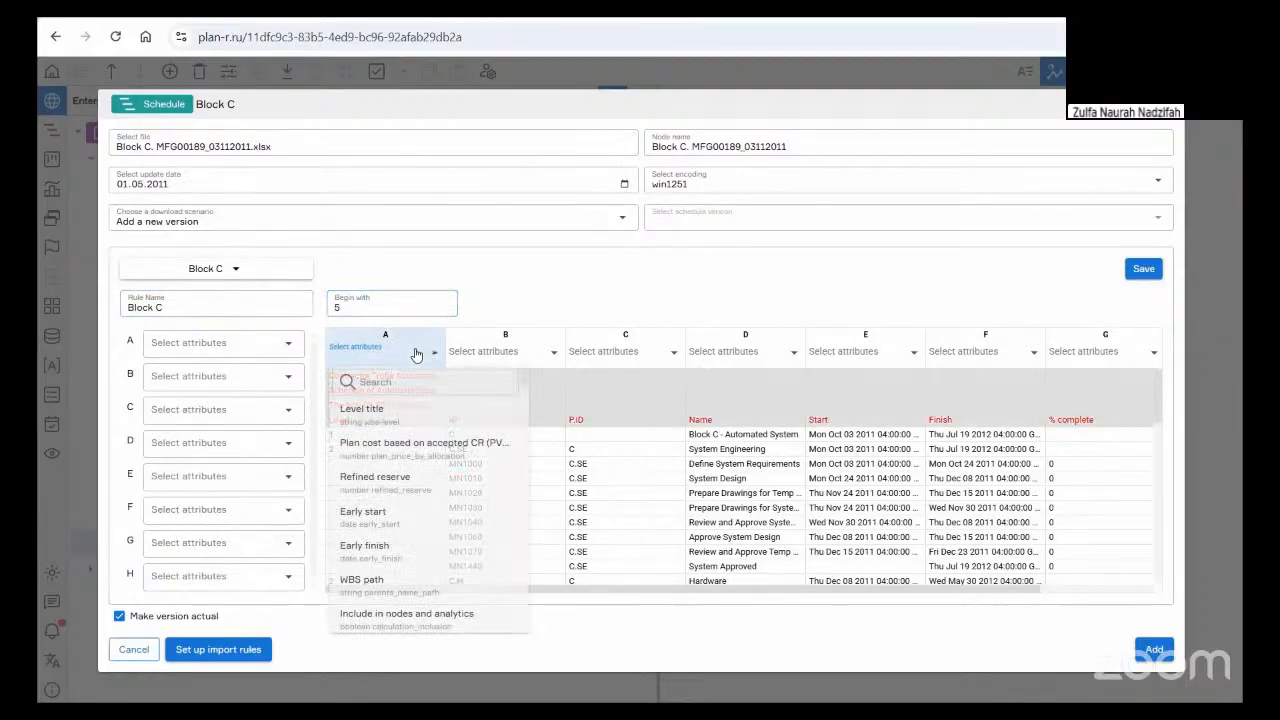
pyautogui.click(361, 410)
pyautogui.click(505, 351)
pyautogui.write('wbs')
pyautogui.click(481, 410)
# Step: Replace the WBS path attribute of column B with ID
pyautogui.click(624, 350)
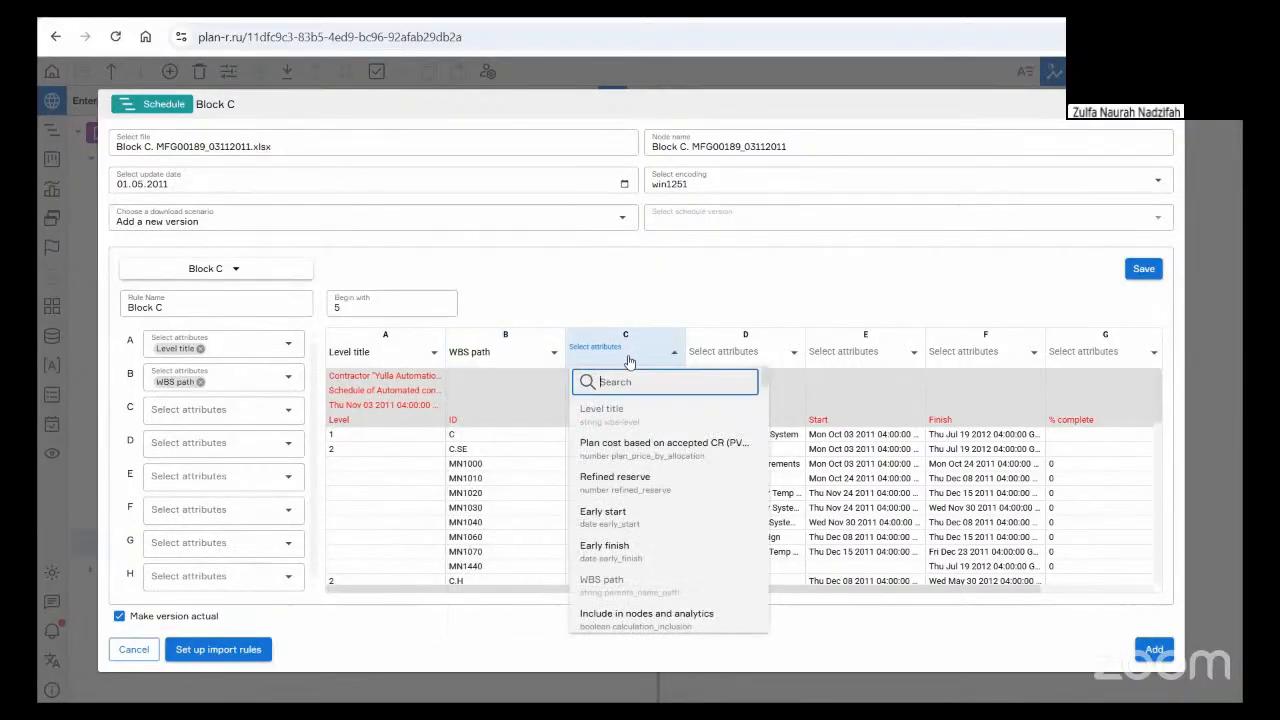
pyautogui.click(477, 353)
pyautogui.write('ID')
pyautogui.click(495, 412)
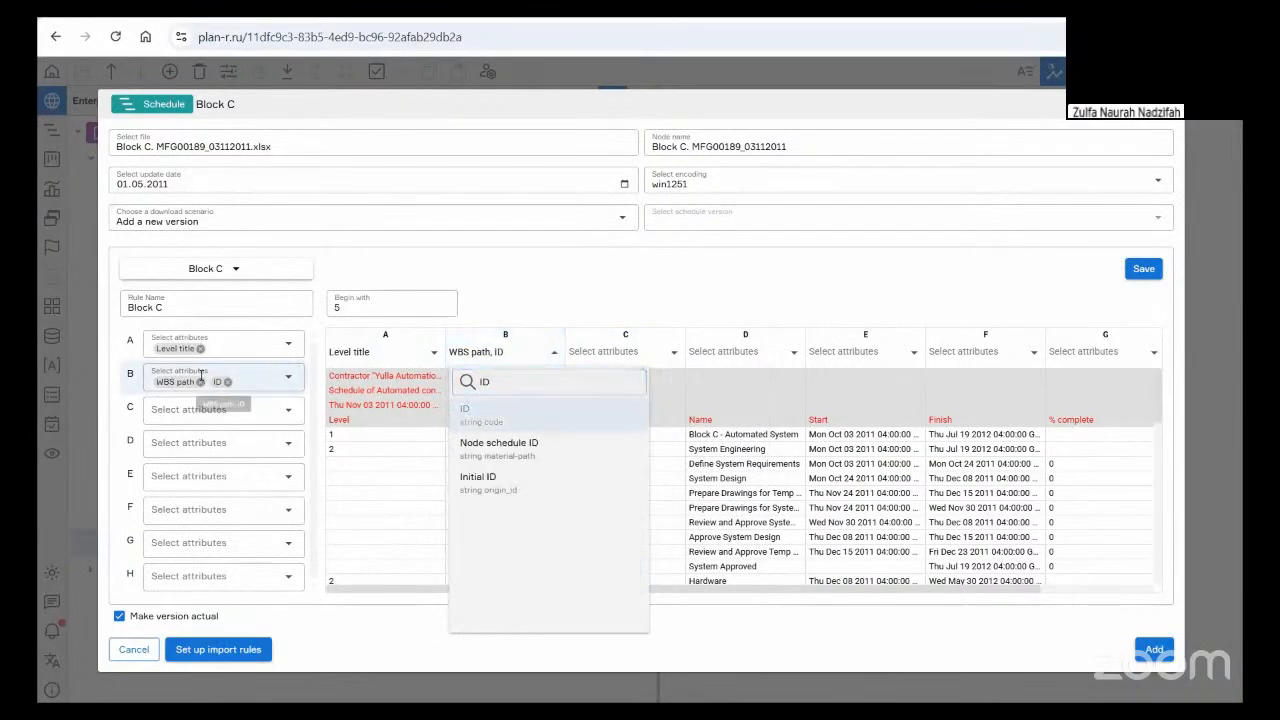
pyautogui.click(200, 382)
# Step: Map columns C to H to WBS path, Name, Start, Finish, Progress and Work duration, save the rule and import the Block C schedule
pyautogui.click(625, 351)
pyautogui.write('wbs')
pyautogui.click(601, 410)
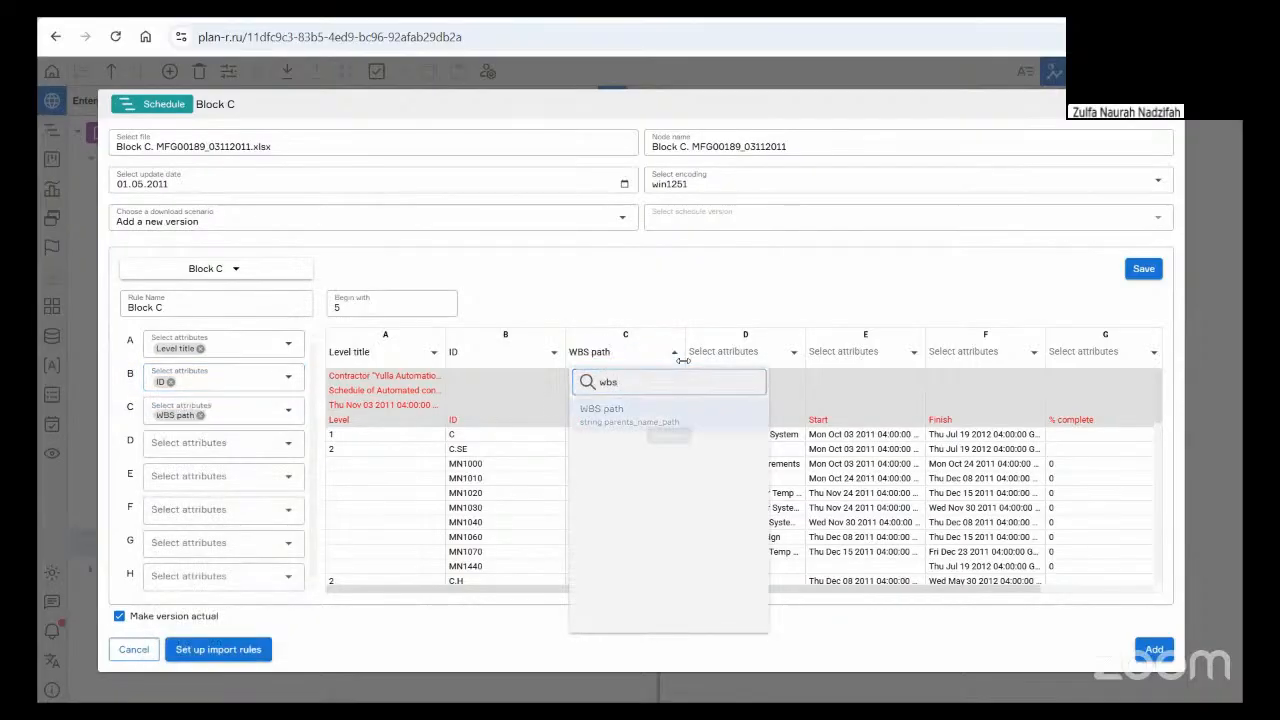
pyautogui.click(720, 352)
pyautogui.write('name')
pyautogui.click(702, 409)
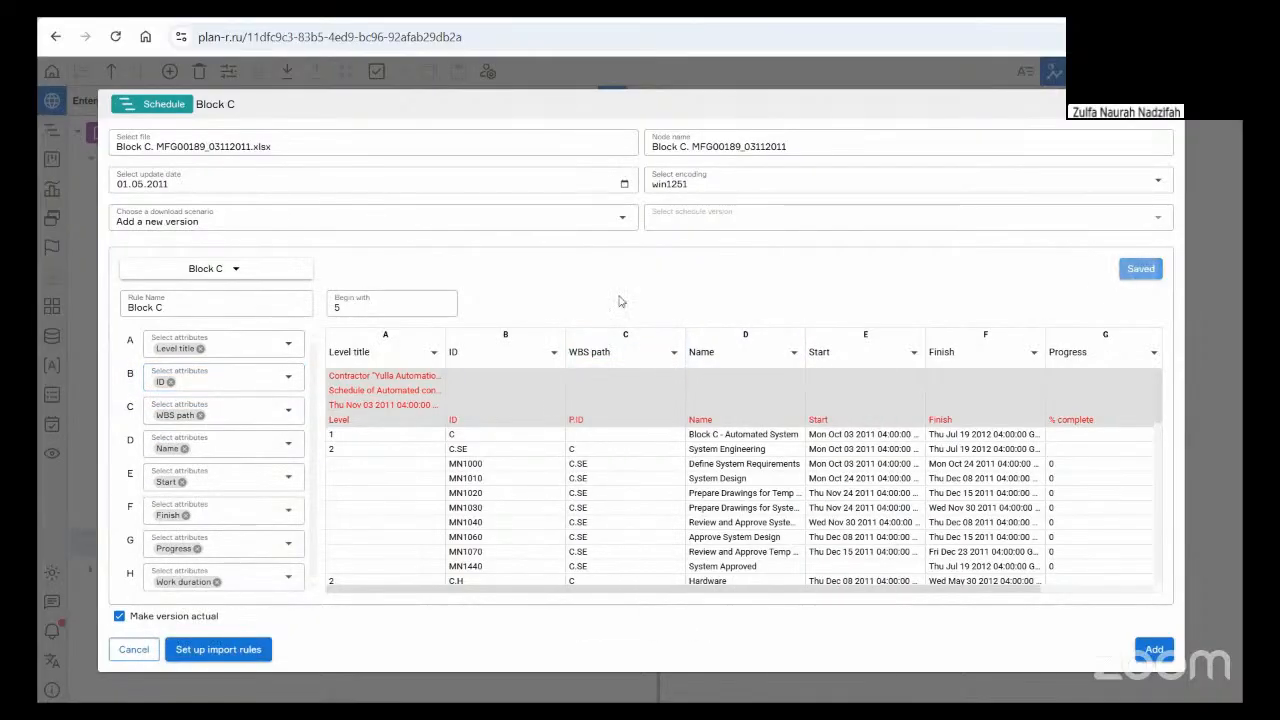
pyautogui.click(209, 304)
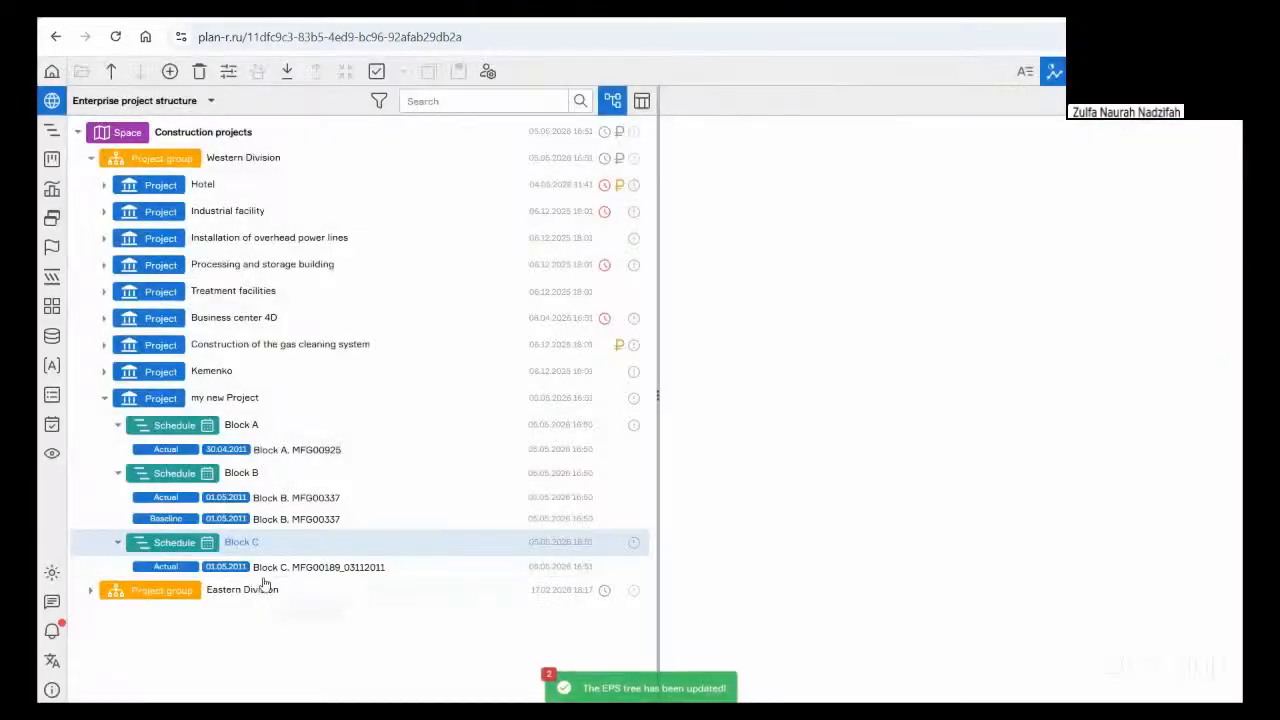
# Step: Open the imported Block C schedule and look through its activities
pyautogui.click(162, 570)
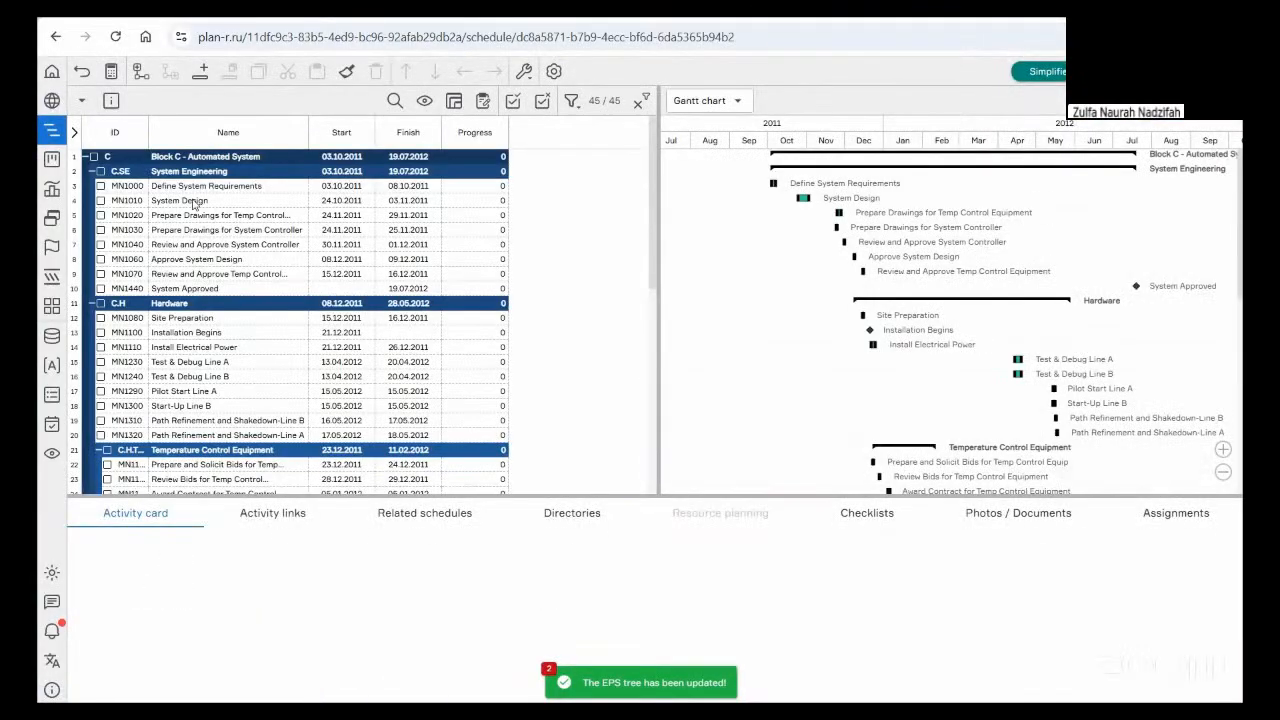
pyautogui.scroll(-10, 240, 300)
pyautogui.scroll(10, 240, 300)
# Step: Return to the project structure and choose Block C. MFG00189_03122011.xlsx for import into the Block C schedule
pyautogui.click(52, 100)
pyautogui.click(250, 544)
pyautogui.click(286, 72)
pyautogui.click(462, 354)
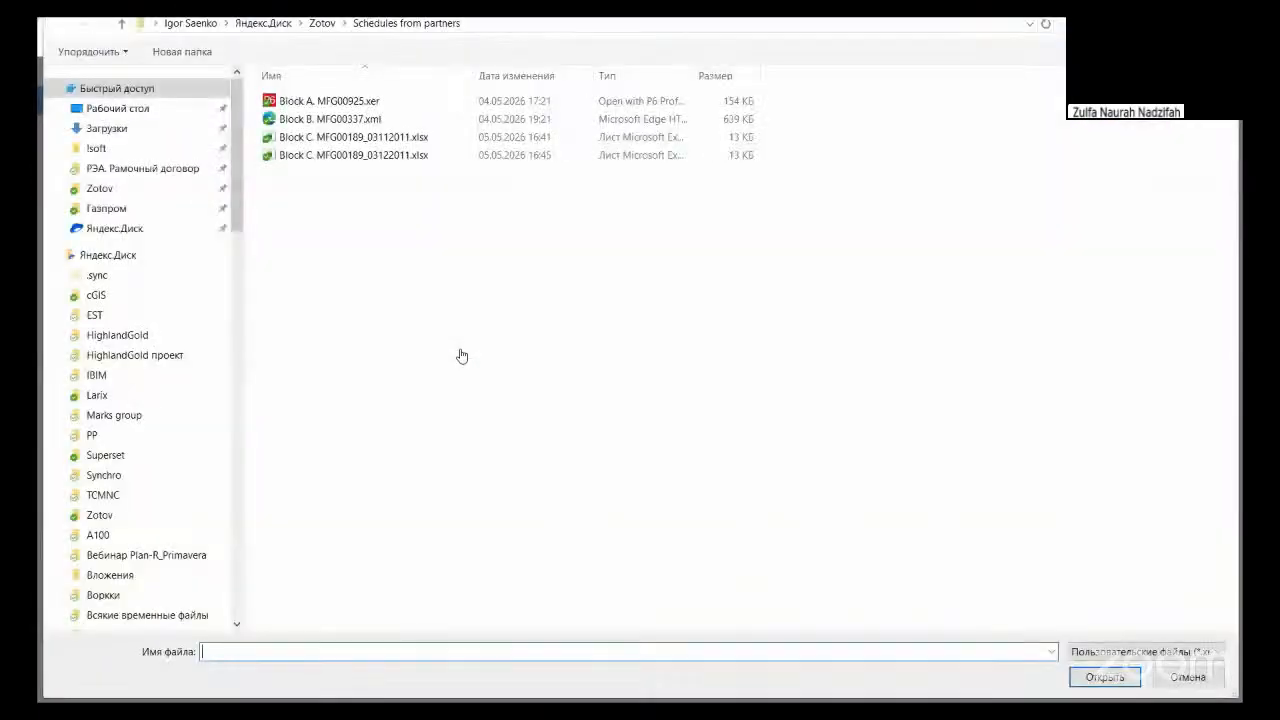
pyautogui.doubleClick(352, 155)
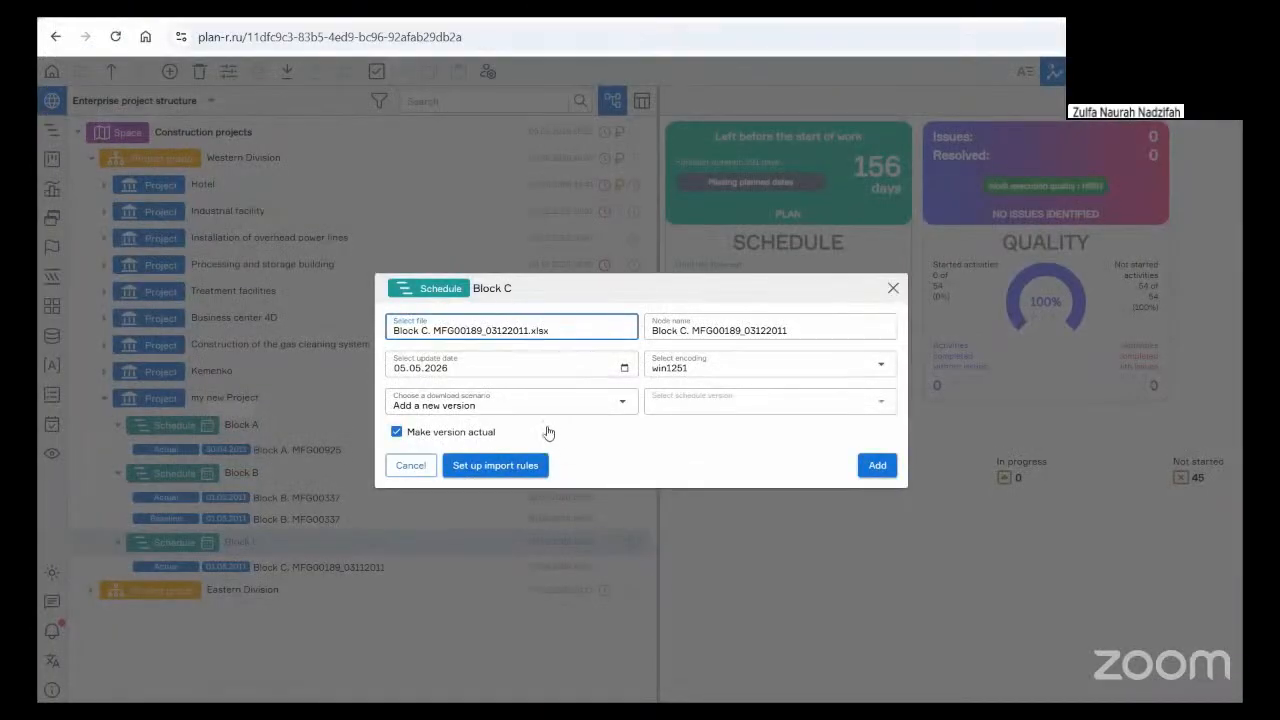
# Step: Apply the Block C import rule to the updated workbook and add it as a new actual version
pyautogui.click(495, 465)
pyautogui.click(243, 270)
pyautogui.click(186, 314)
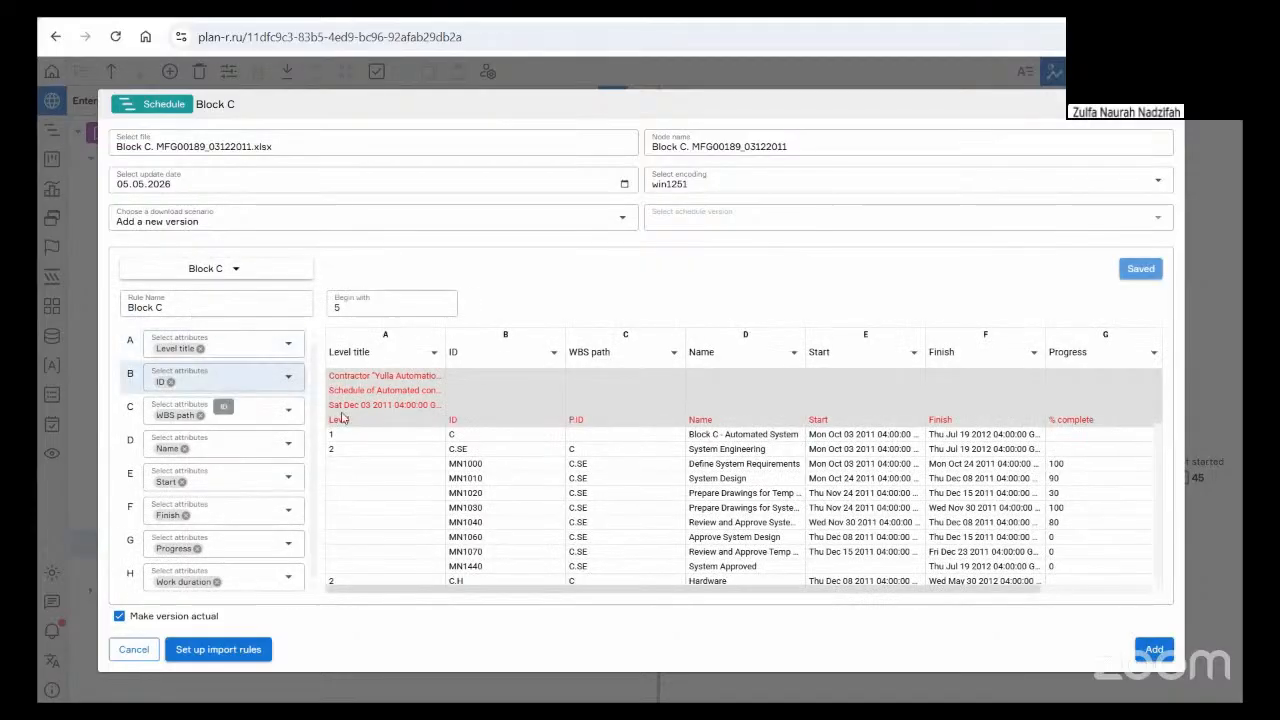
pyautogui.hscroll(2, 730, 594)
pyautogui.click(1154, 649)
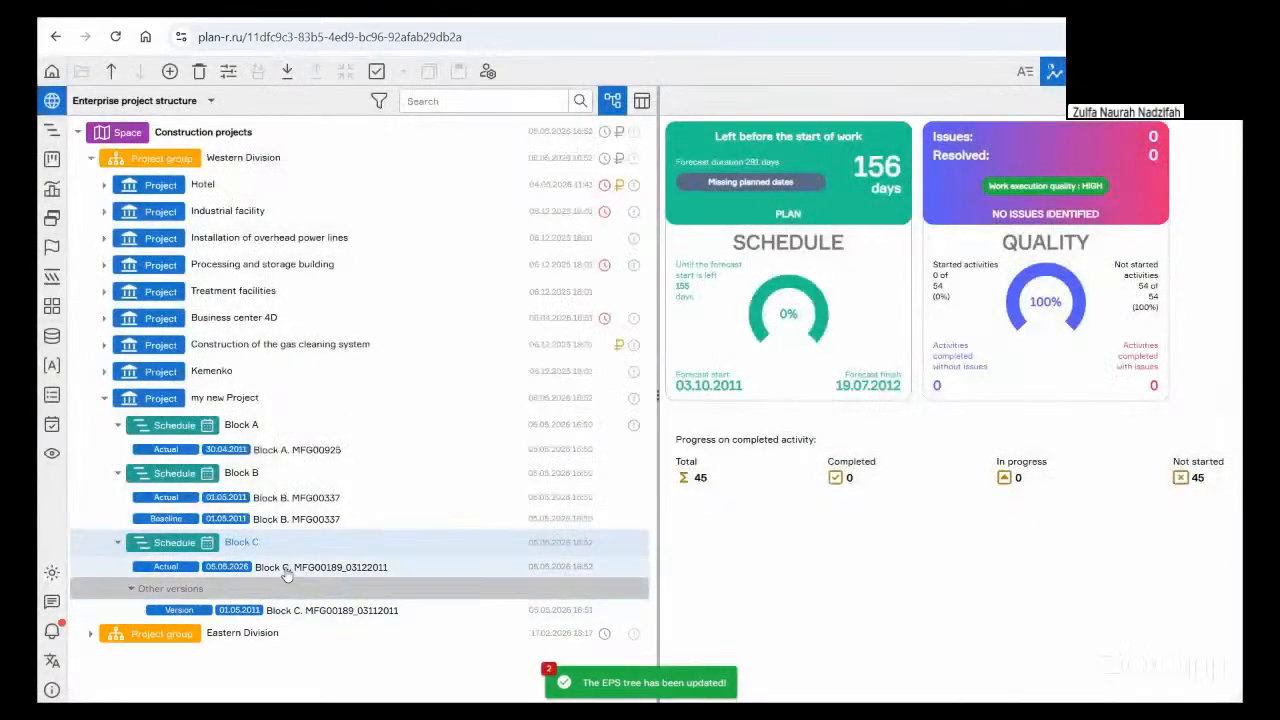
# Step: Open the new actual version of Block C and examine activity progress in the table and on an enlarged Gantt timescale
pyautogui.doubleClick(250, 567)
pyautogui.click(495, 246)
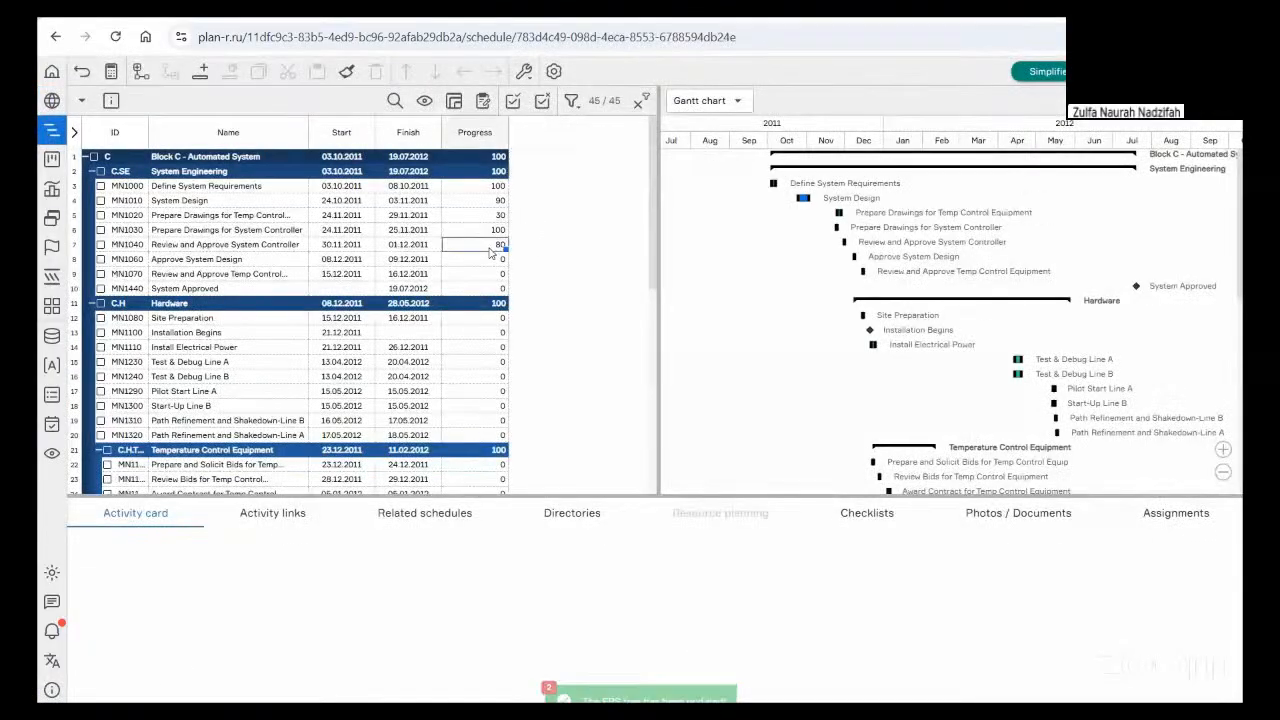
pyautogui.moveTo(817, 137); pyautogui.dragTo(638, 140)
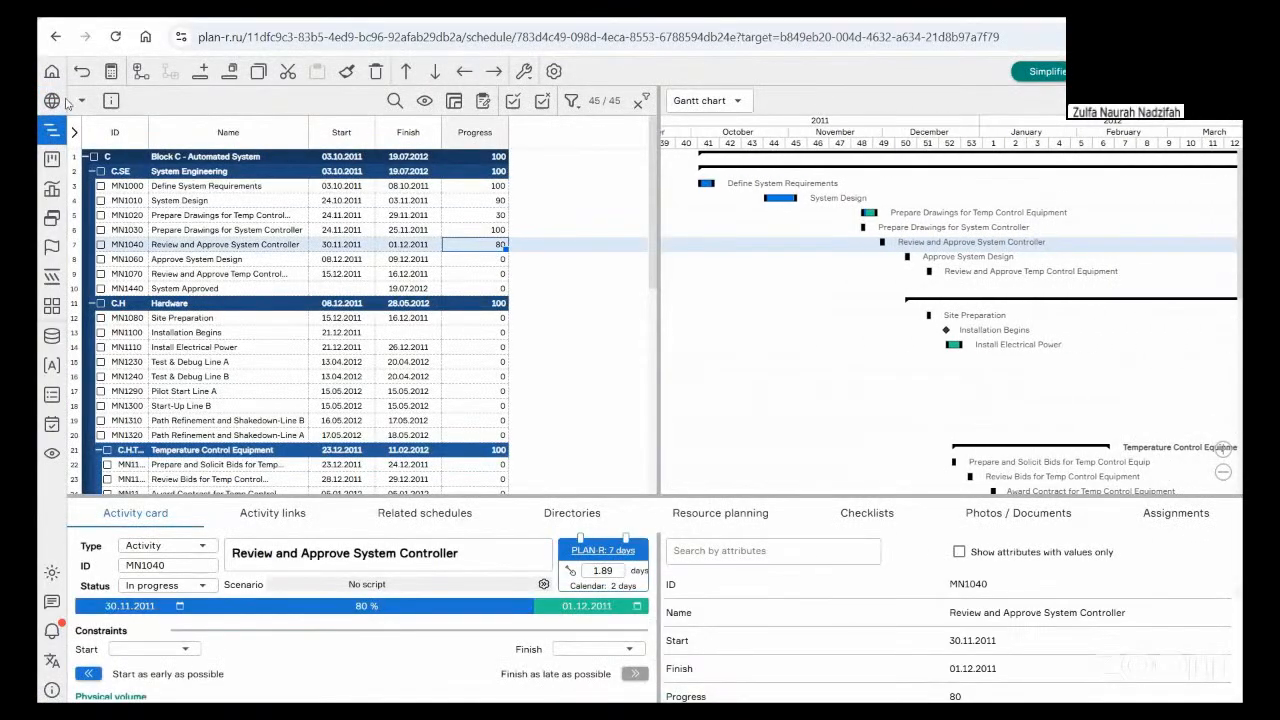
# Step: Return to the project structure and add a schedule integration scheme named Integrated schedule for my new Project
pyautogui.click(52, 101)
pyautogui.click(225, 397)
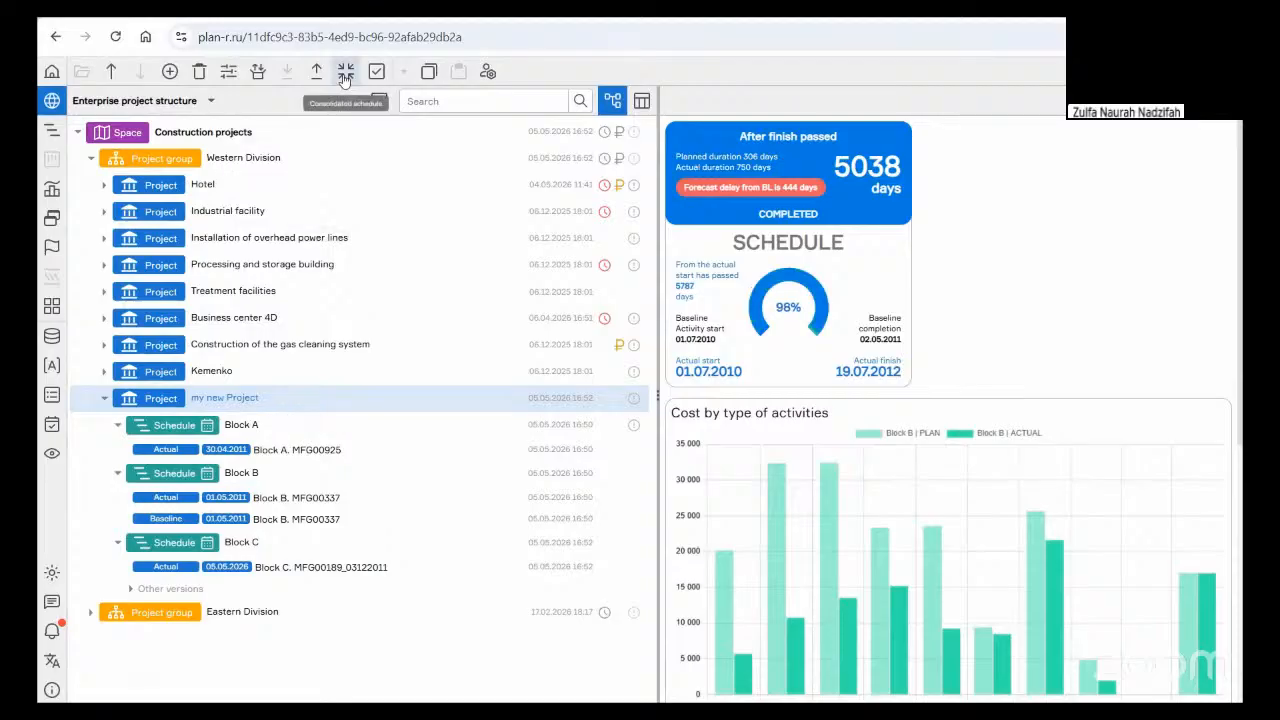
pyautogui.click(345, 71)
pyautogui.click(799, 219)
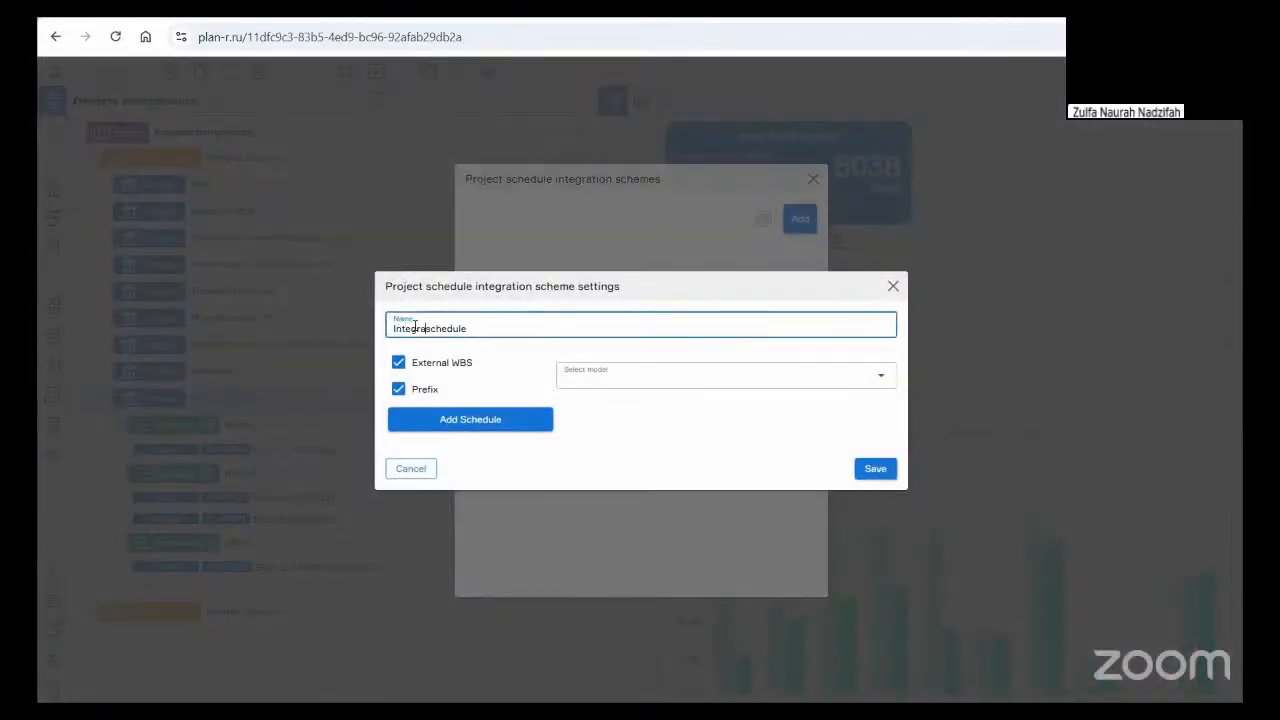
# Step: Turn off External WBS in the integration scheme and include the Block A, Block B and Block C schedules
pyautogui.click(425, 364)
pyautogui.click(484, 416)
pyautogui.click(485, 406)
pyautogui.click(484, 391)
pyautogui.click(475, 406)
pyautogui.click(465, 432)
pyautogui.click(463, 436)
pyautogui.click(449, 491)
pyautogui.click(463, 469)
pyautogui.click(434, 563)
# Step: Set the ID prefixes BA., BB. and BC. for Blocks A, B and C, save the scheme and calculate the integrated schedule
pyautogui.click(775, 398)
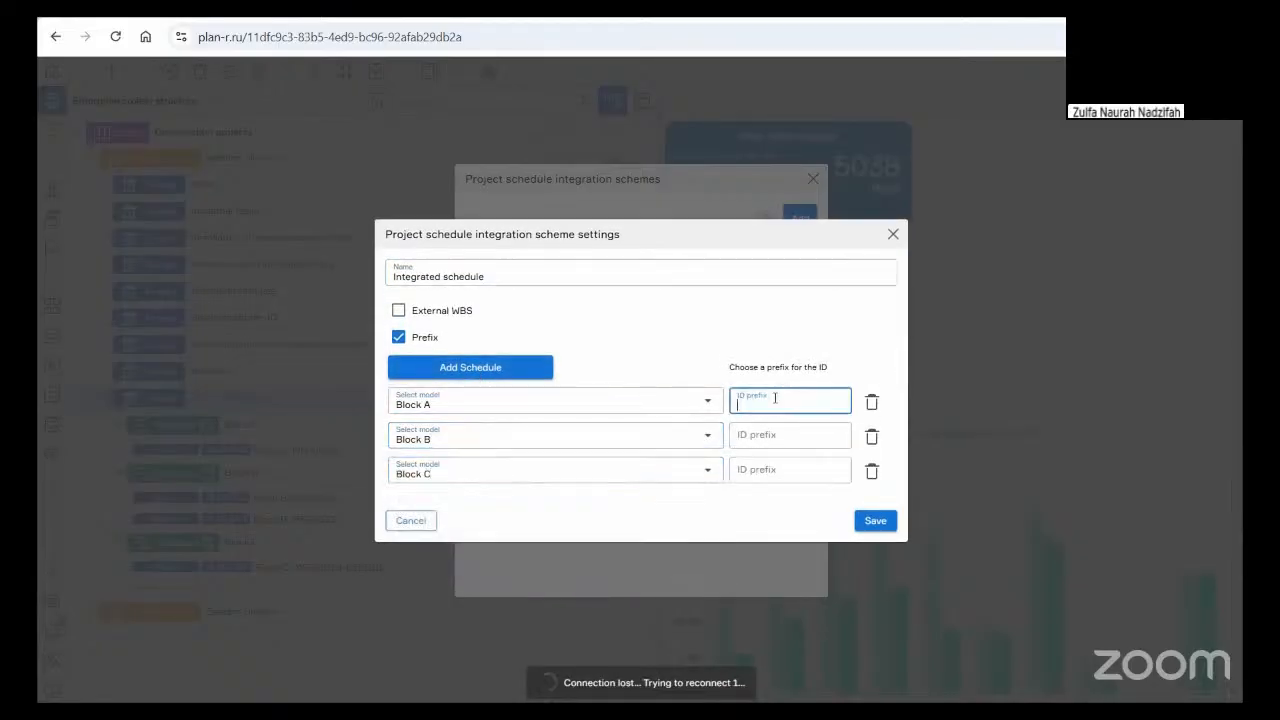
pyautogui.write('Cons')
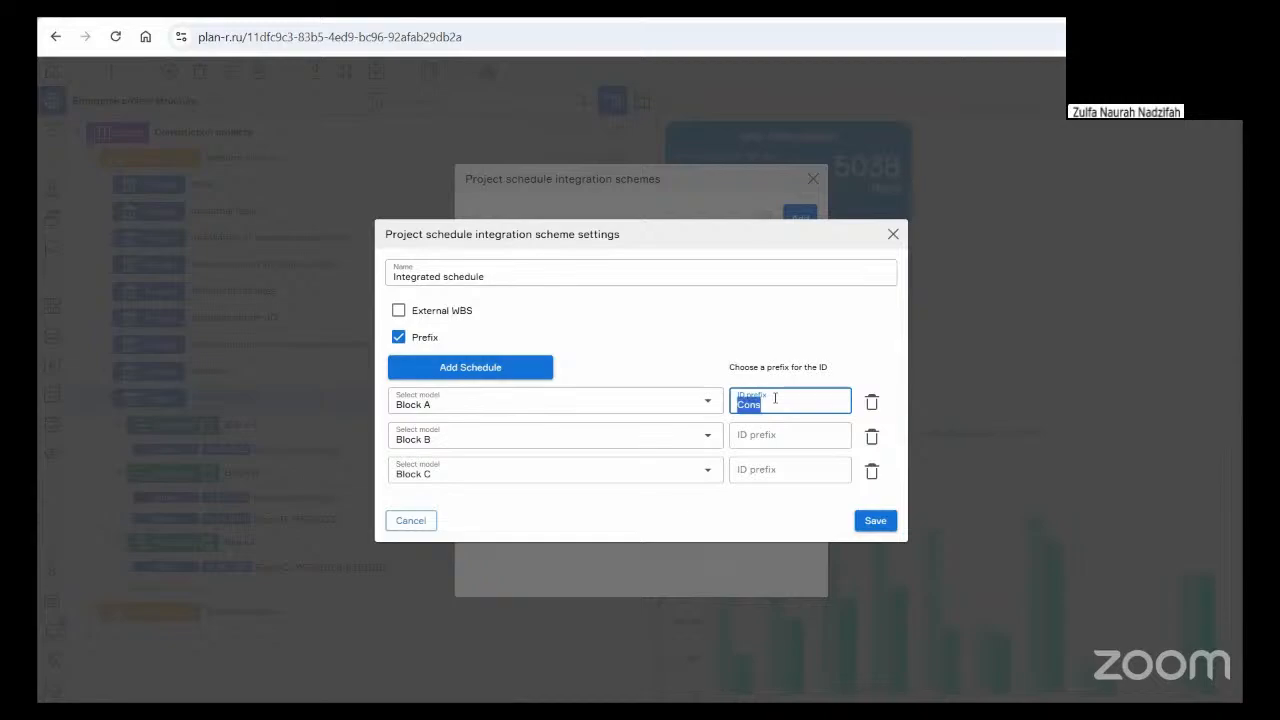
pyautogui.write('A')
pyautogui.click(763, 436)
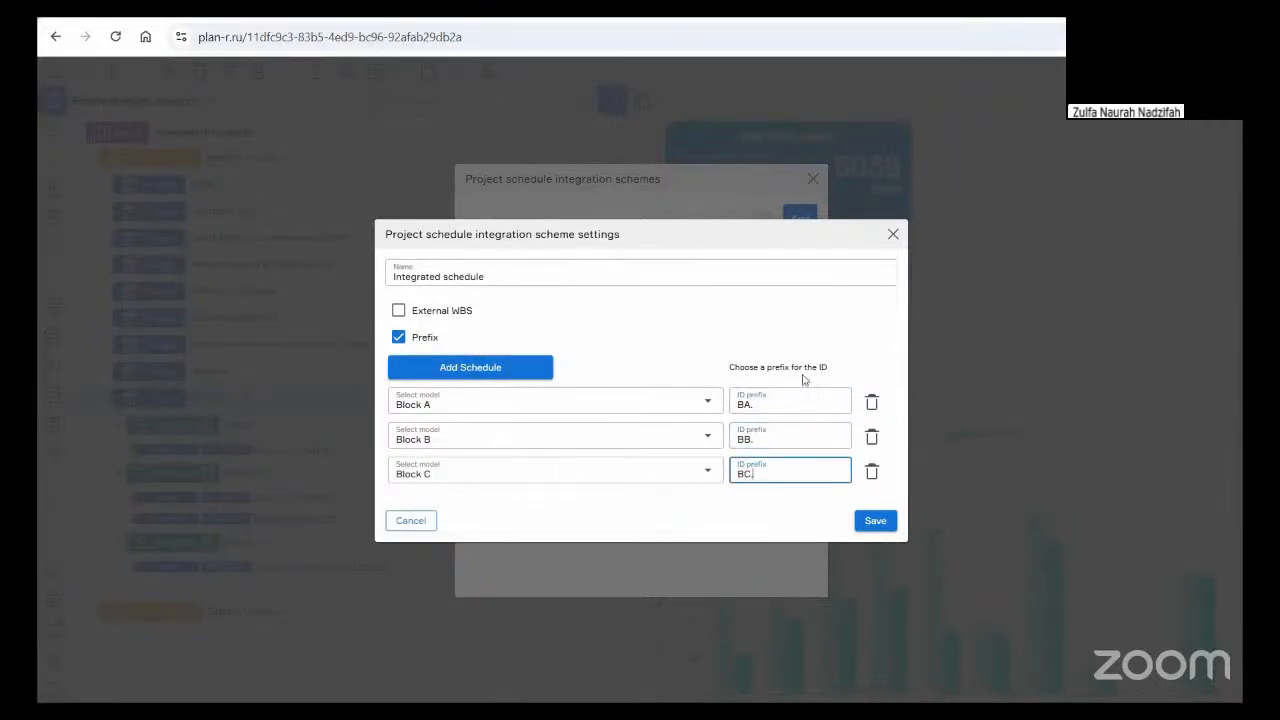
pyautogui.click(876, 521)
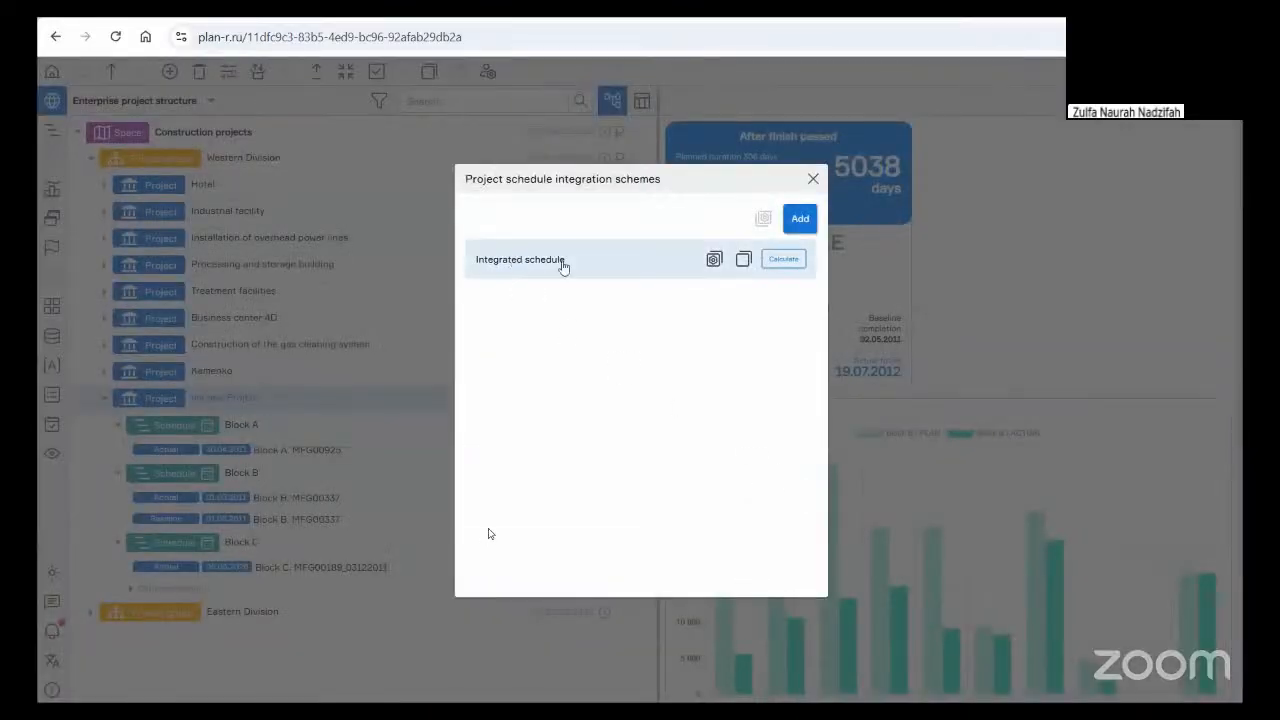
pyautogui.click(783, 259)
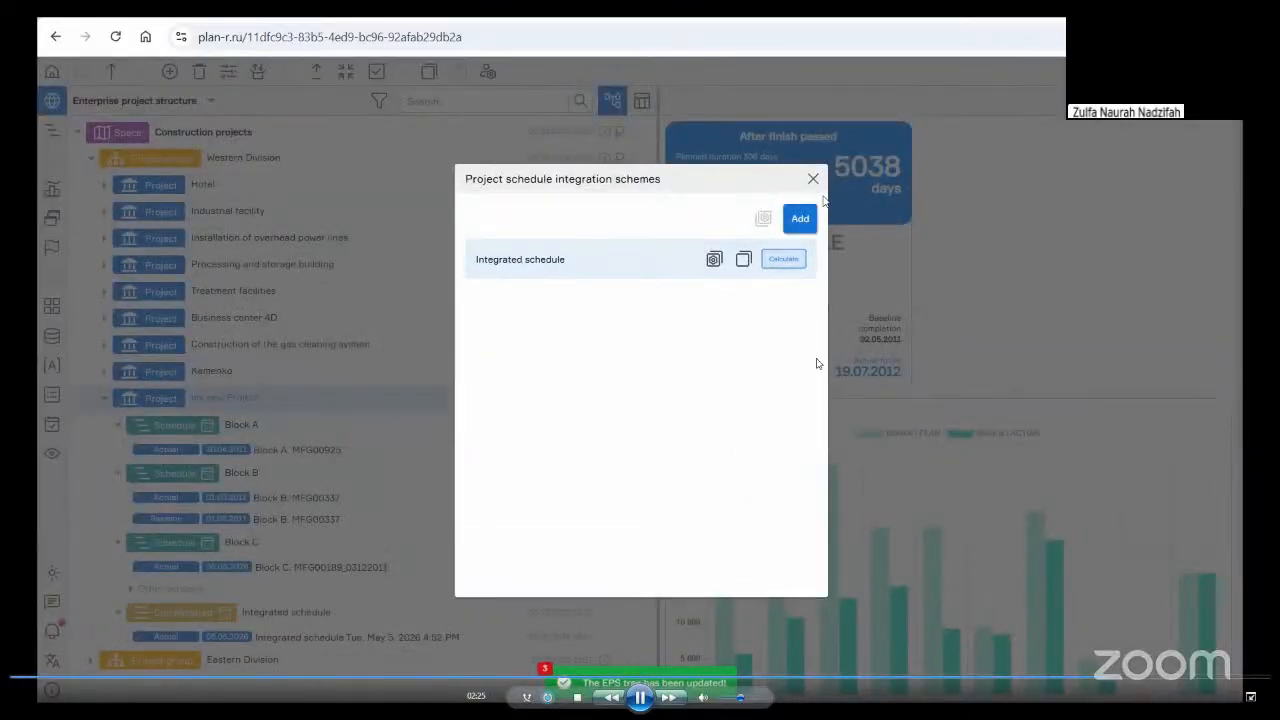
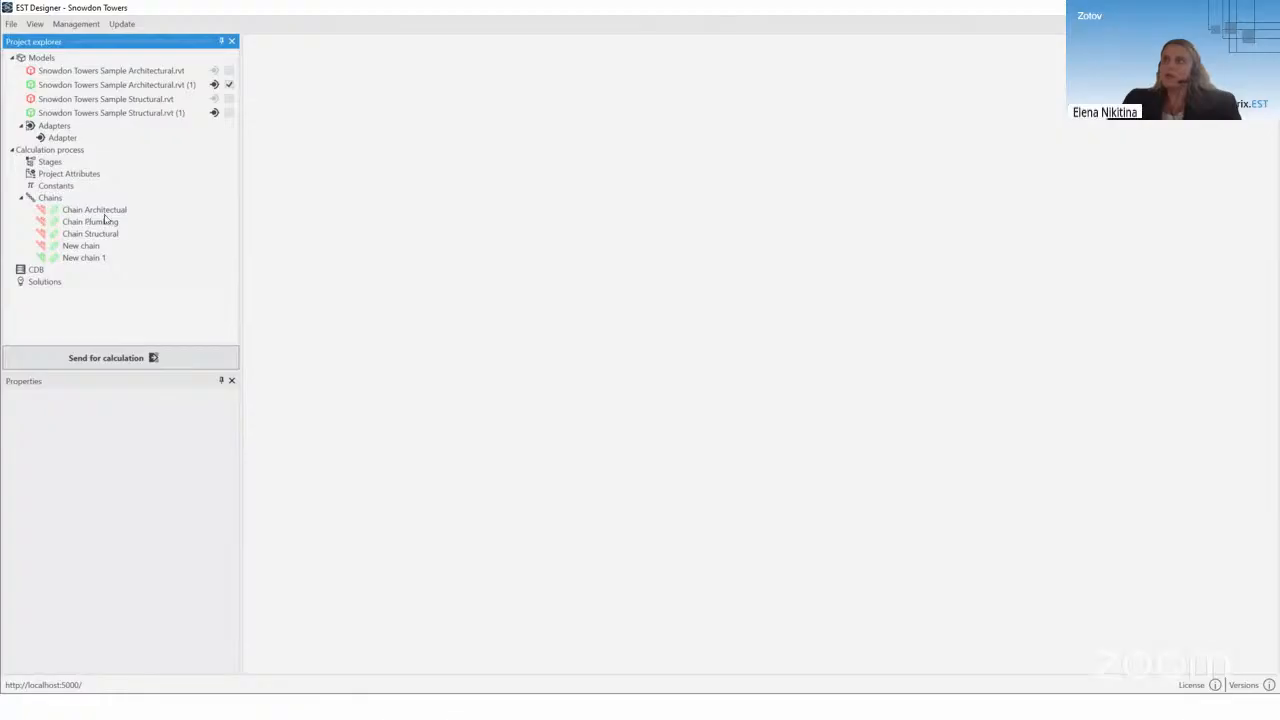
# Step: Open Chain Architectual, view the filter rules of its drywall partitions set and show the building in 3D
pyautogui.click(87, 211)
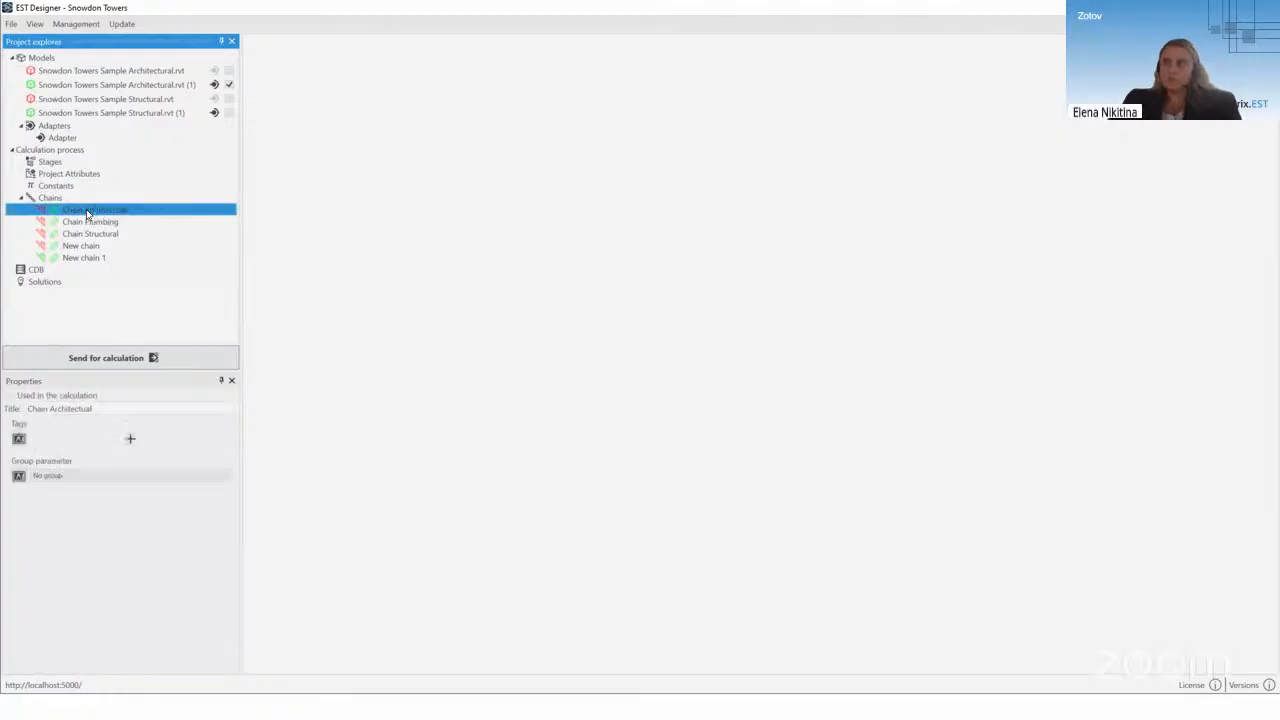
pyautogui.doubleClick(87, 211)
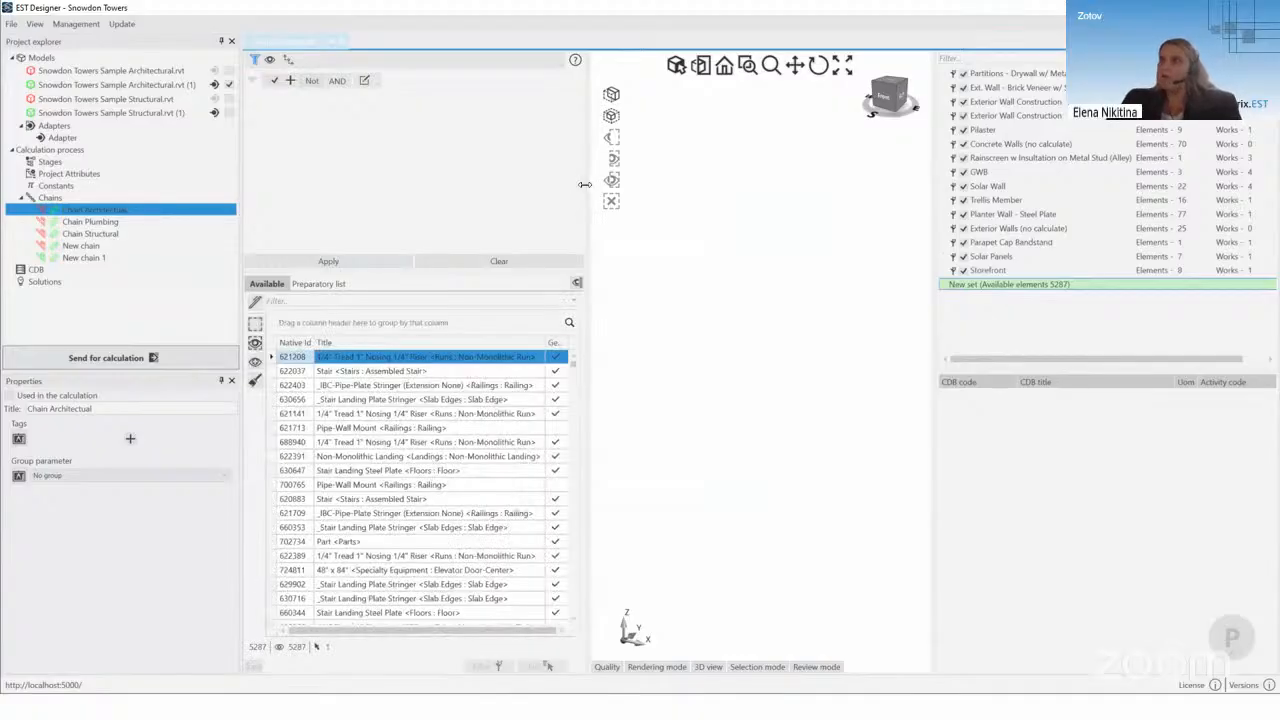
pyautogui.click(1005, 76)
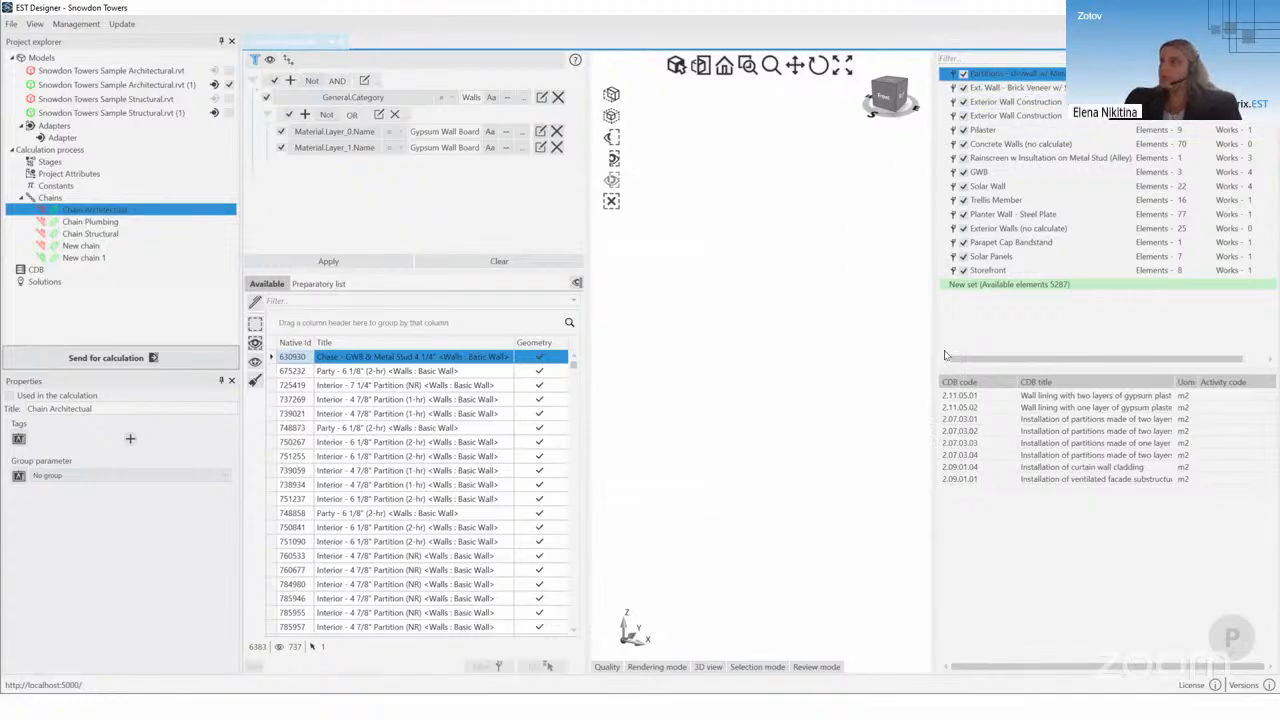
pyautogui.rightClick(341, 357)
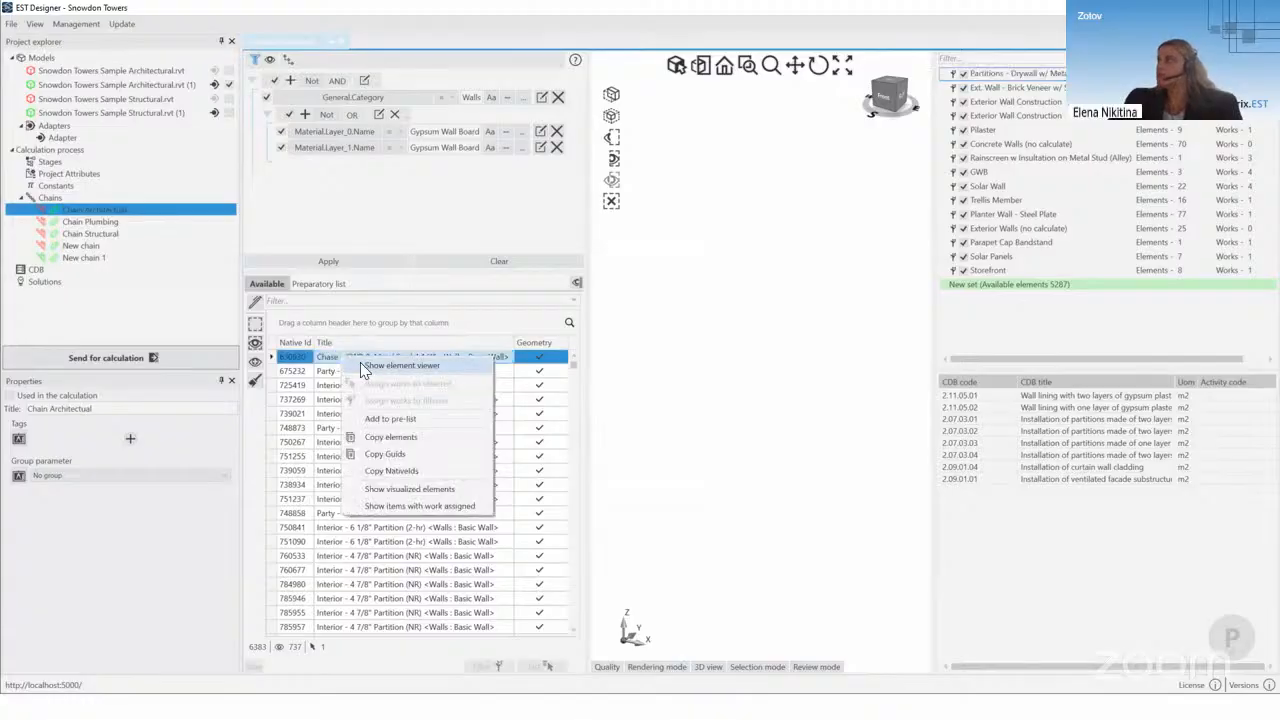
pyautogui.click(270, 61)
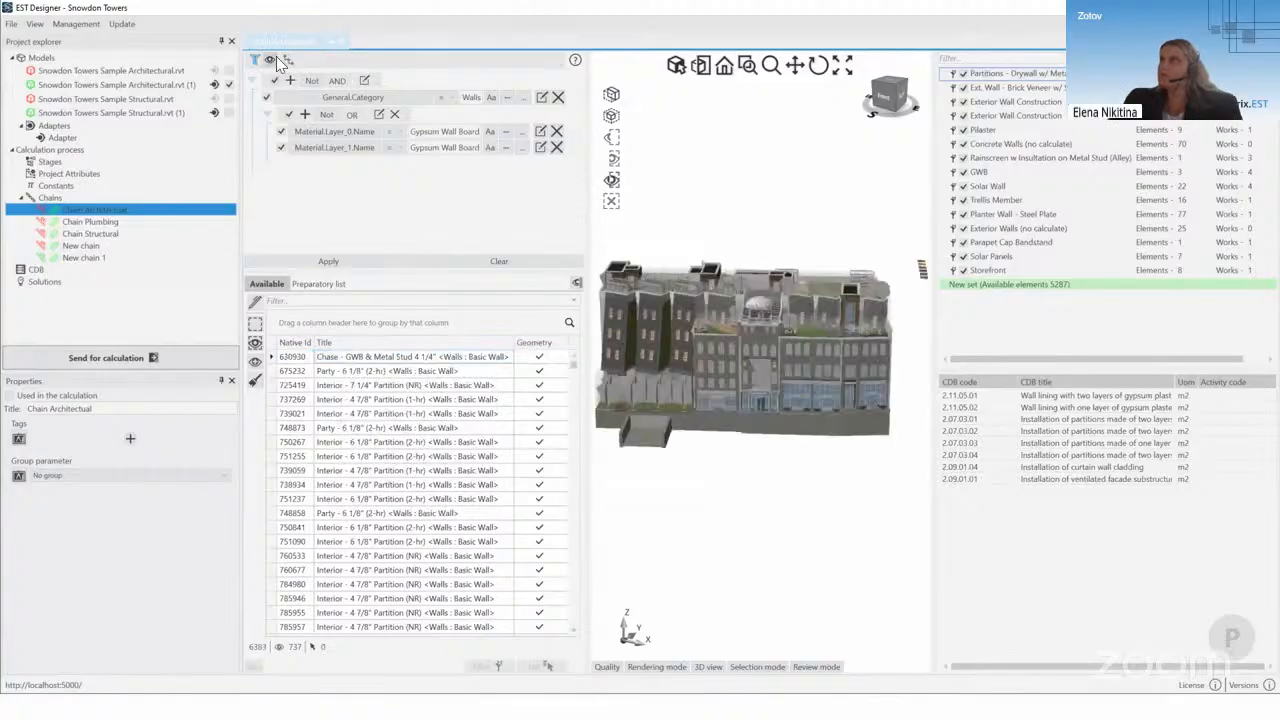
# Step: Examine the Export and Adapter attributes of the Chase - GWB & Metal Stud 4 1/4" wall in the element viewer, and close the viewer and chain
pyautogui.rightClick(352, 362)
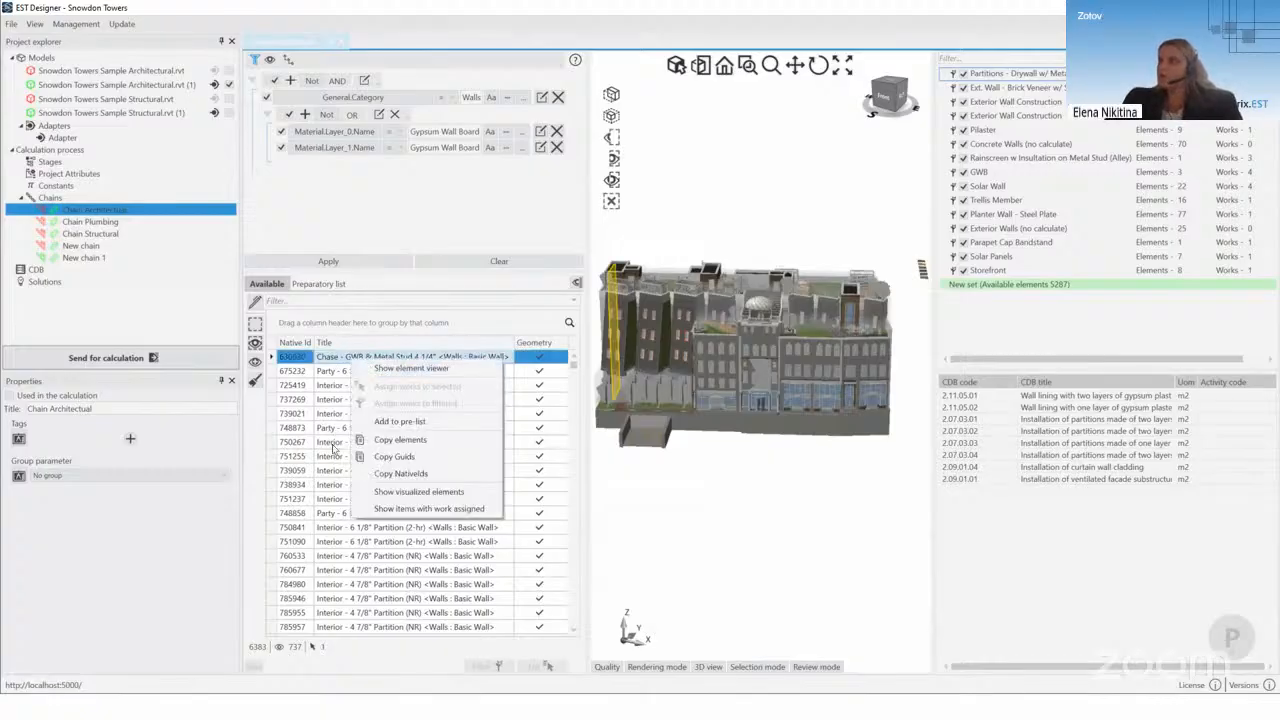
pyautogui.click(411, 369)
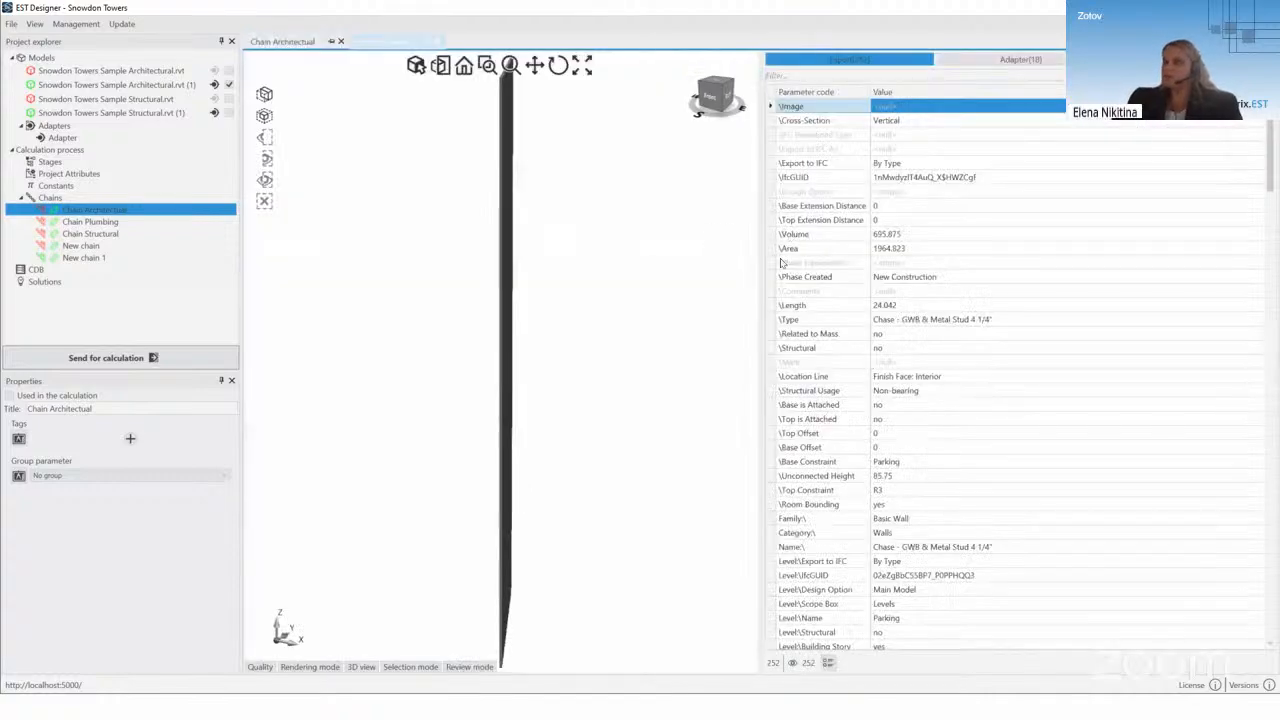
pyautogui.click(1000, 60)
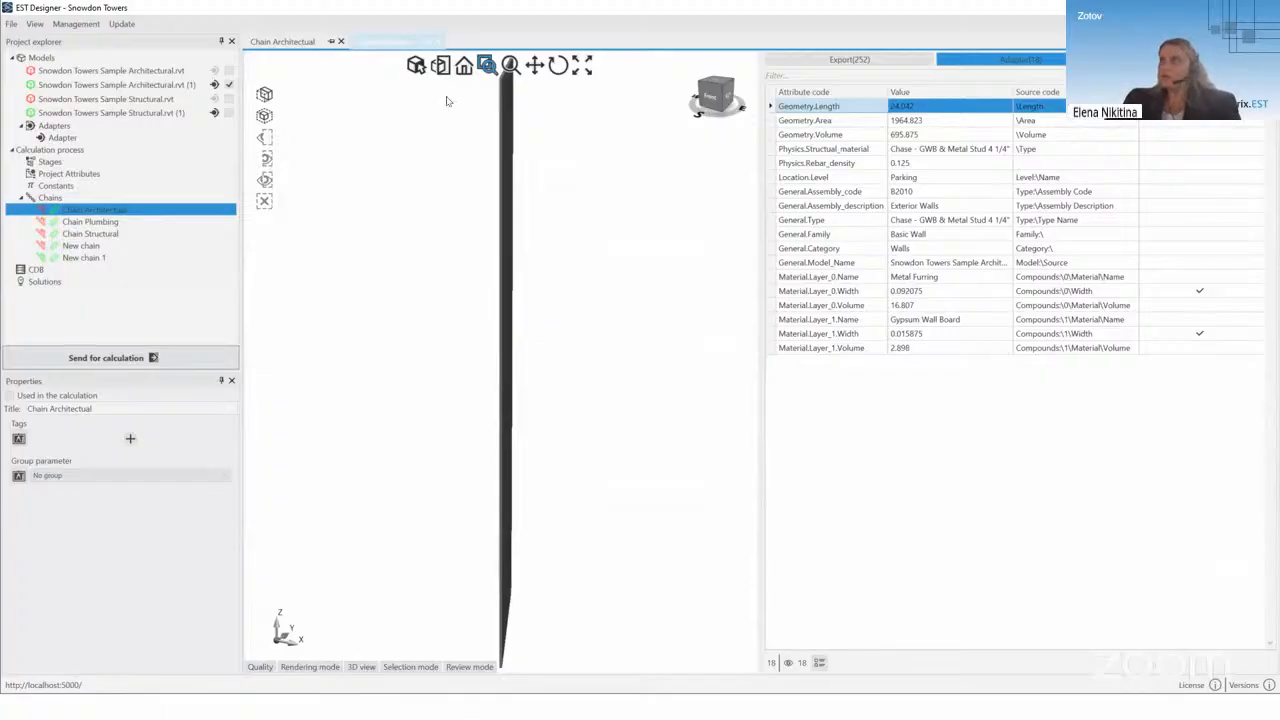
pyautogui.click(441, 65)
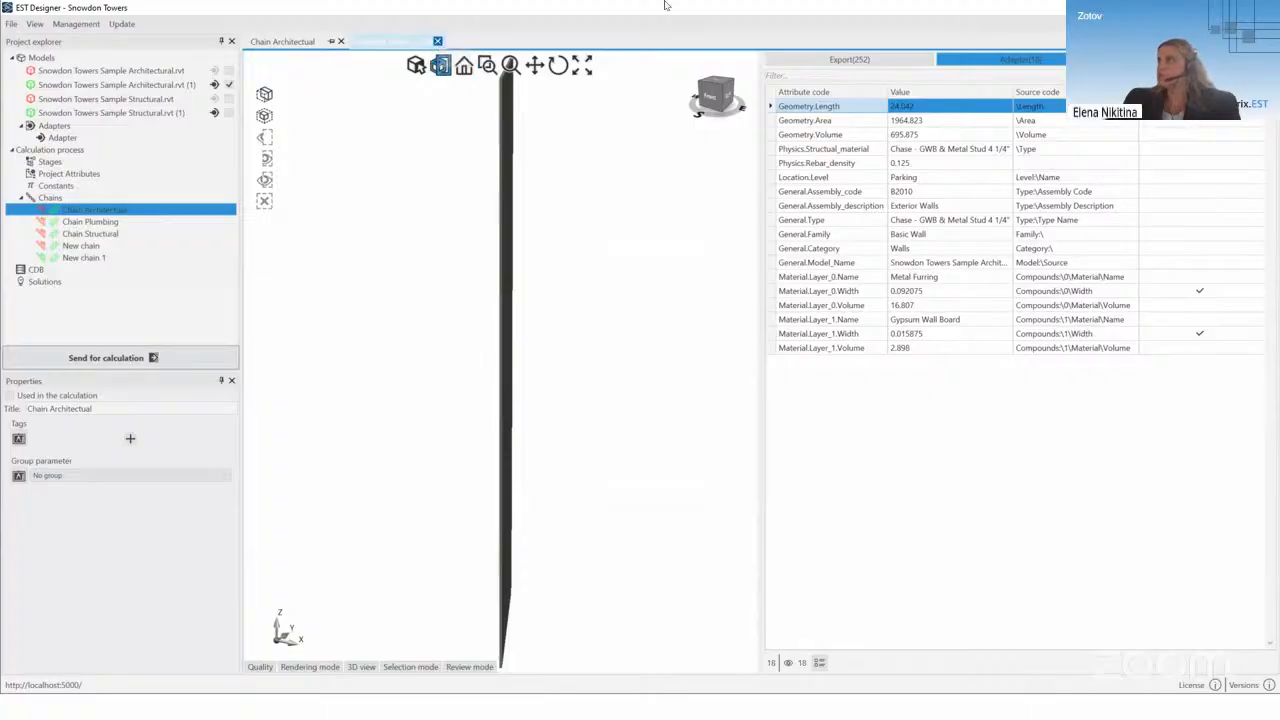
pyautogui.click(438, 42)
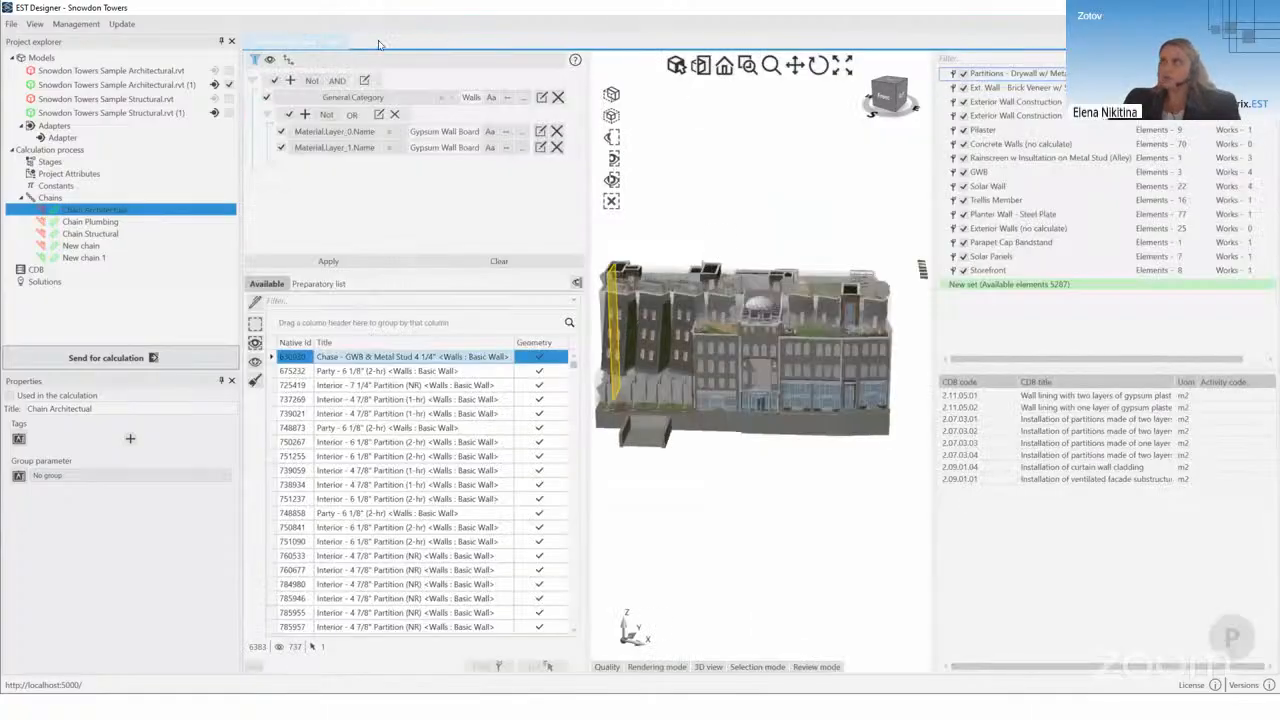
pyautogui.click(340, 42)
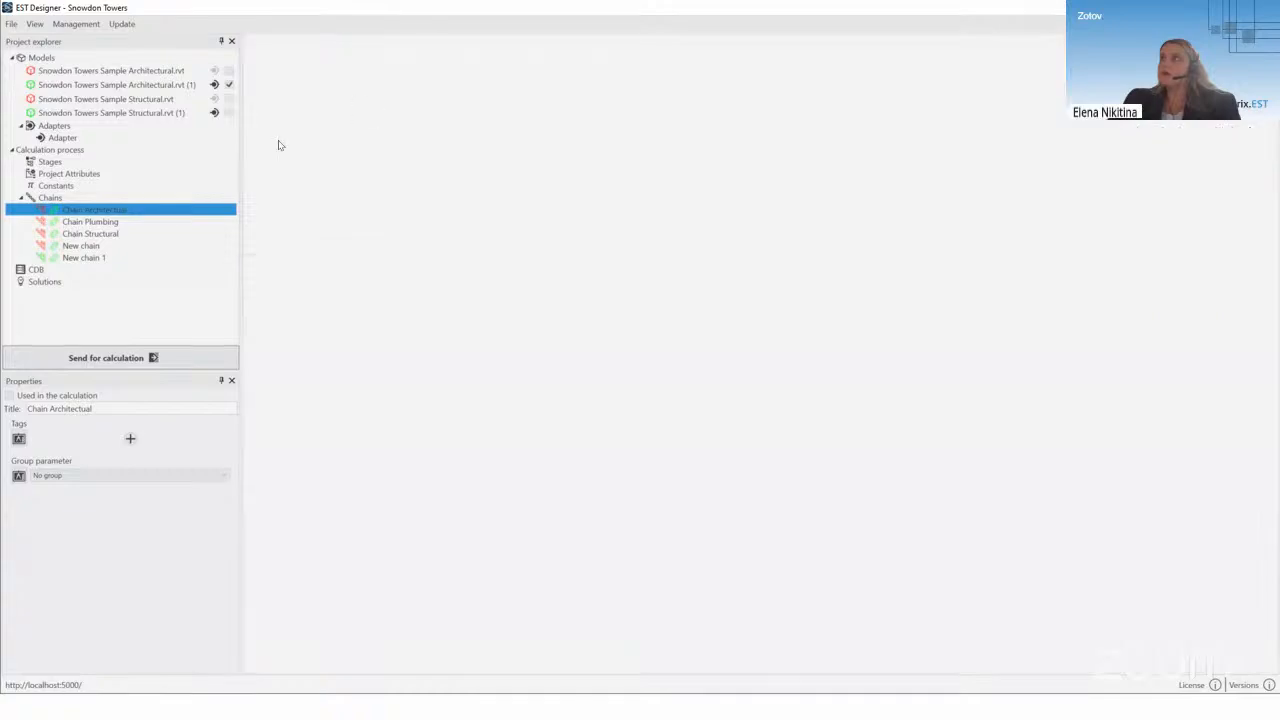
# Step: Create a slicing chain titled New chain 2 among the project's chains
pyautogui.click(75, 249)
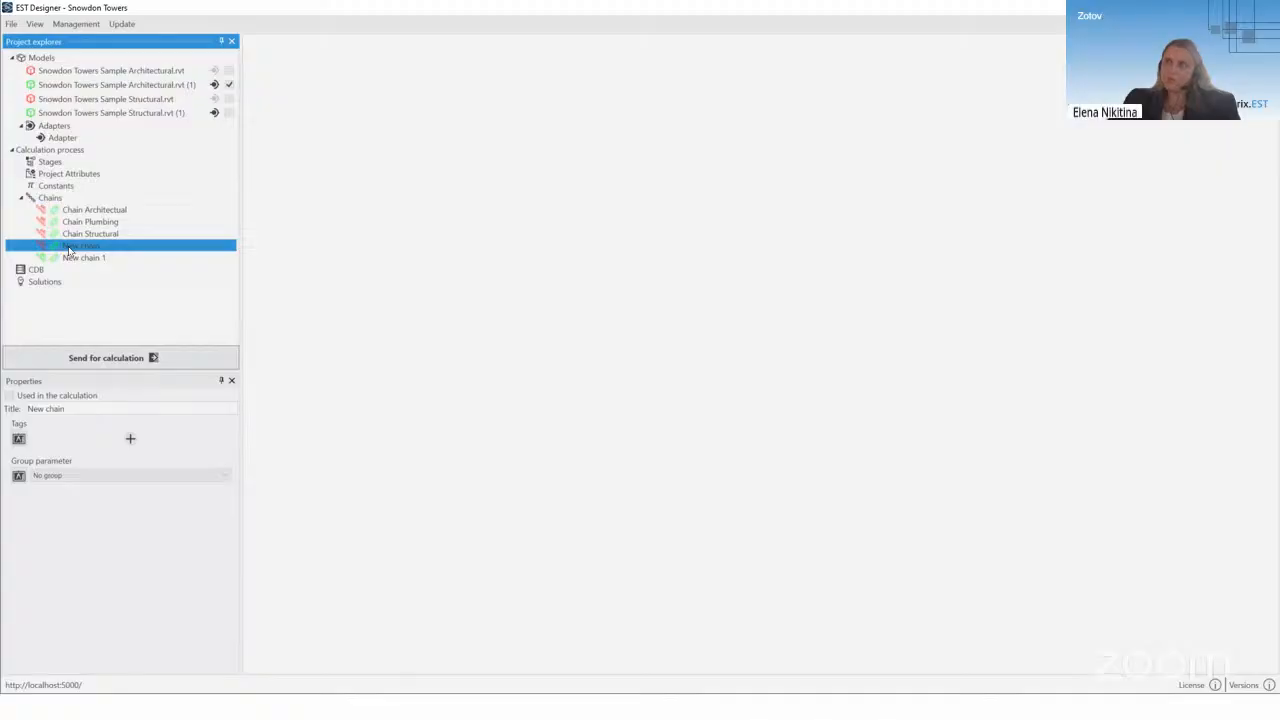
pyautogui.click(50, 200)
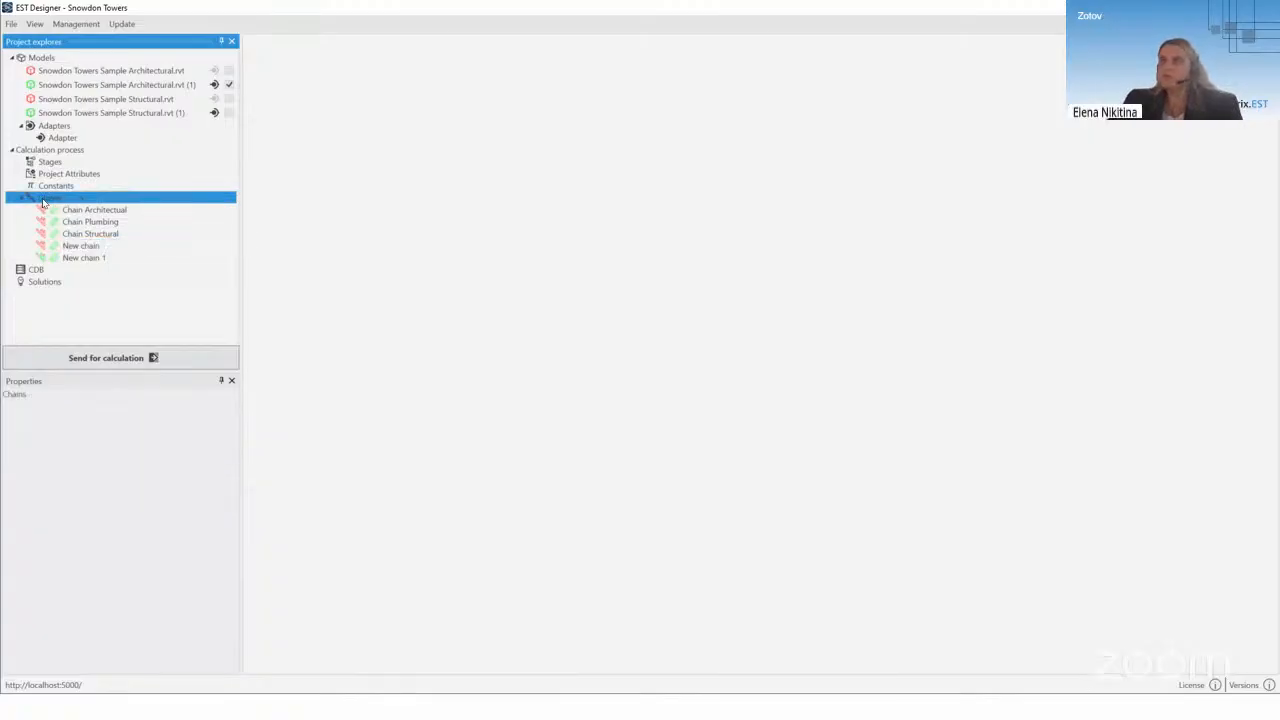
pyautogui.rightClick(43, 204)
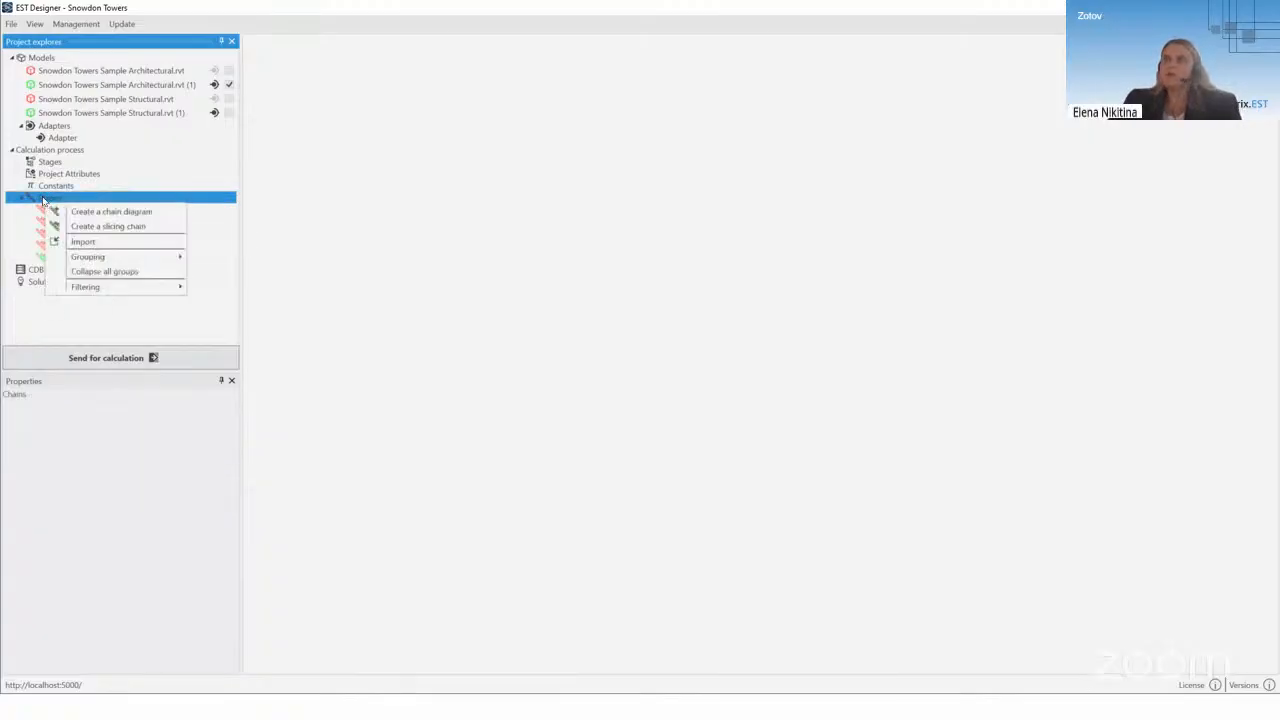
pyautogui.click(112, 228)
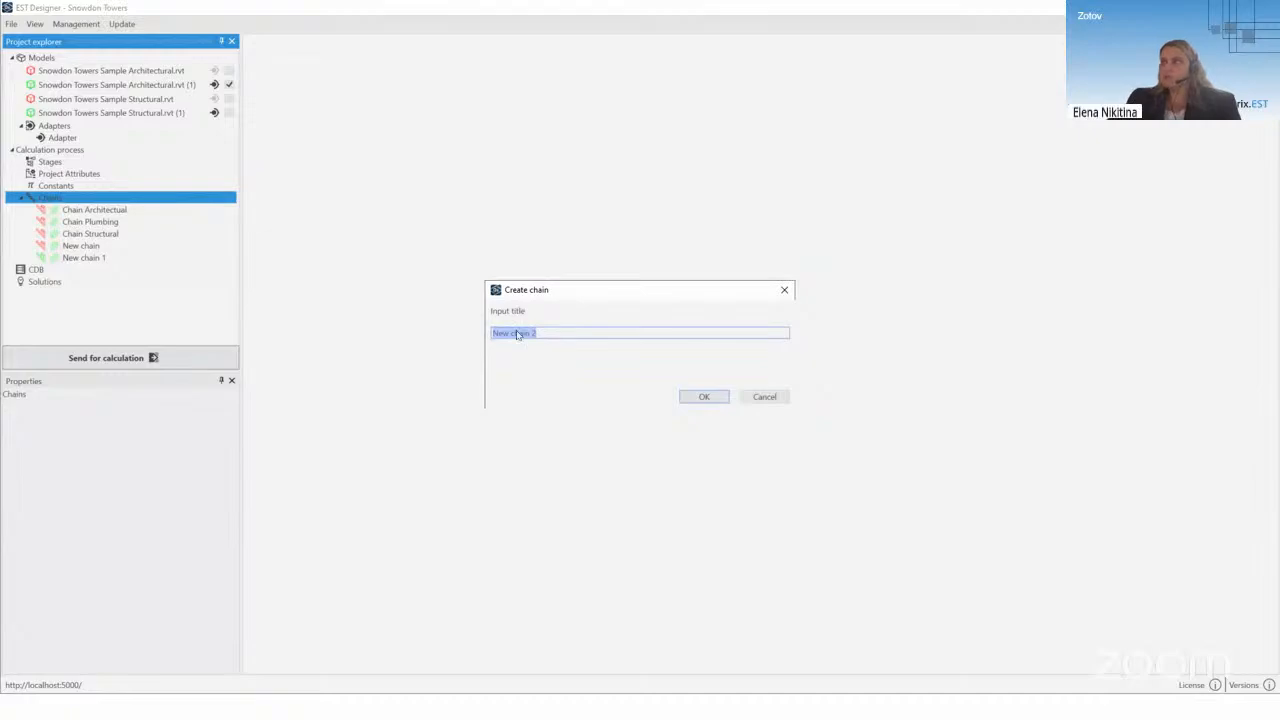
pyautogui.click(709, 400)
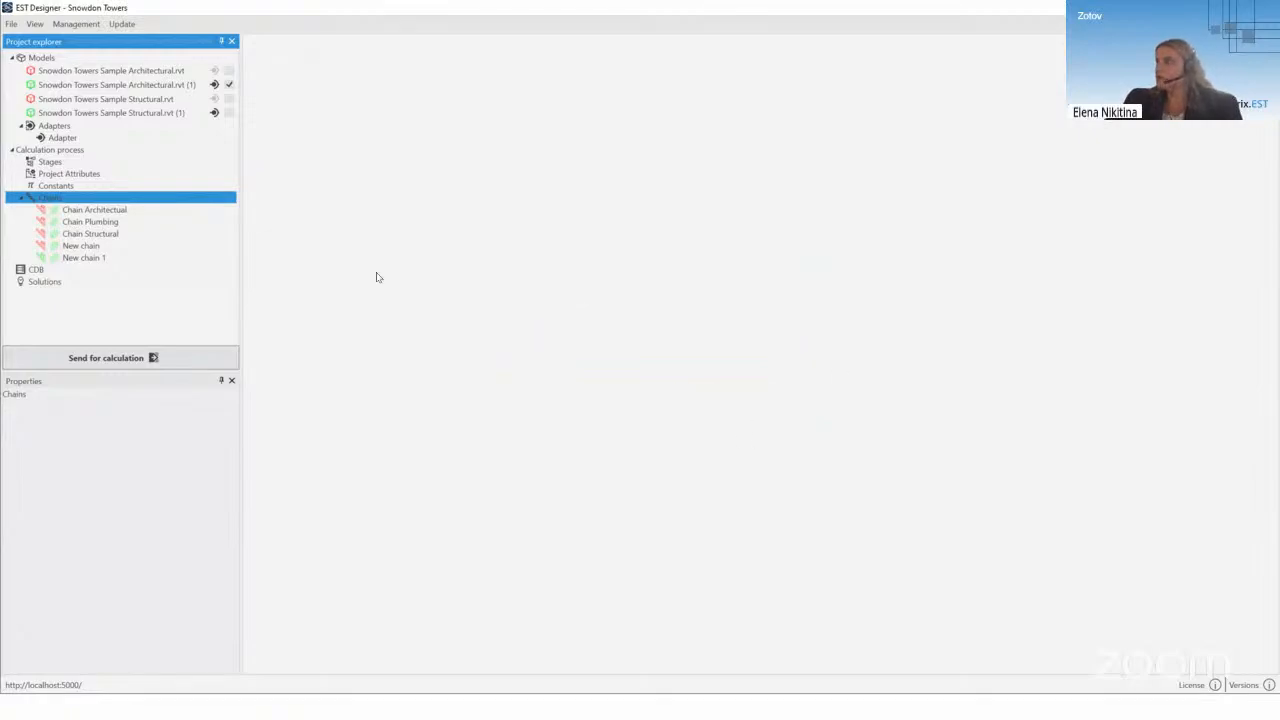
# Step: Open New chain and compare the filter rules and works of its Concrete Walls set with the unassigned elements in New set
pyautogui.click(70, 247)
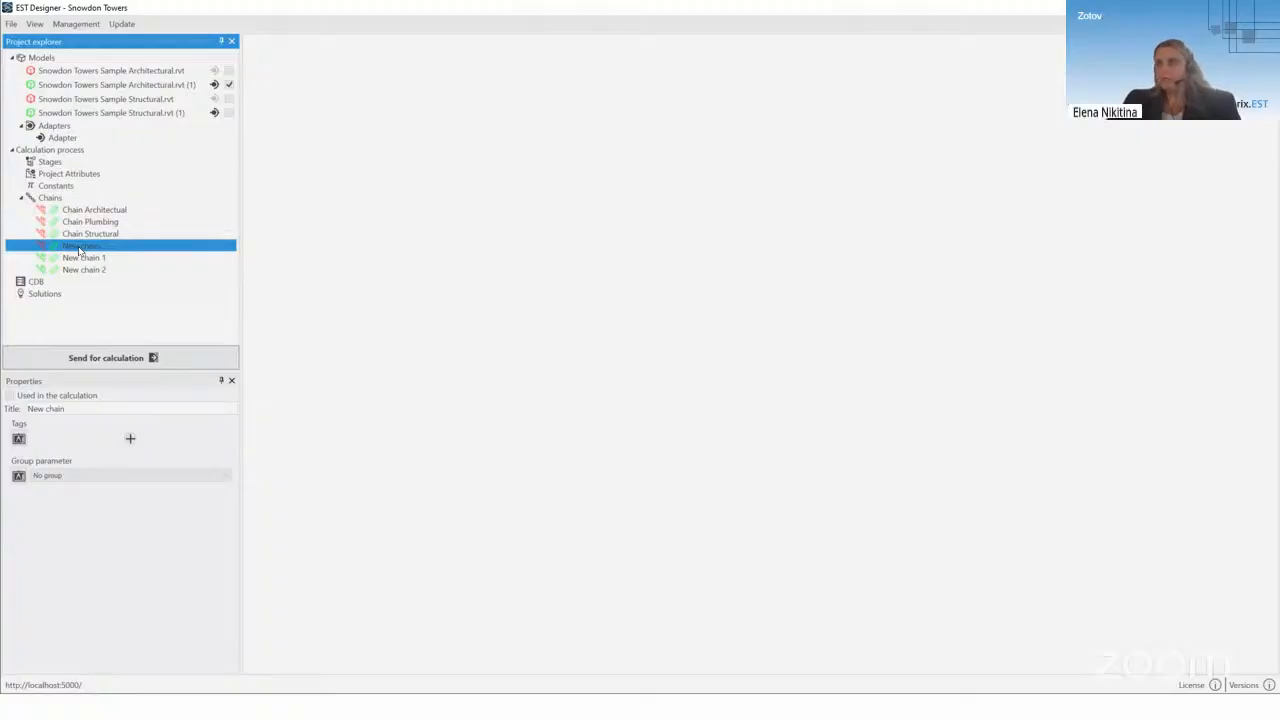
pyautogui.doubleClick(80, 250)
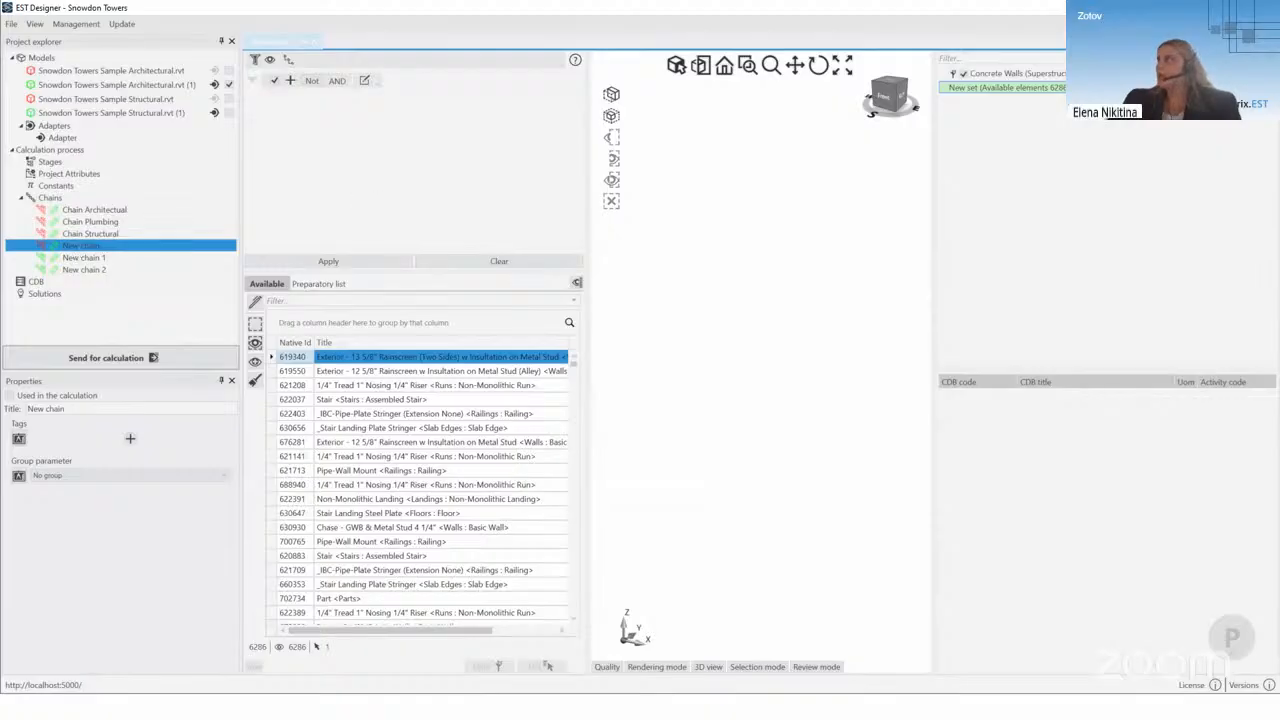
pyautogui.click(1018, 78)
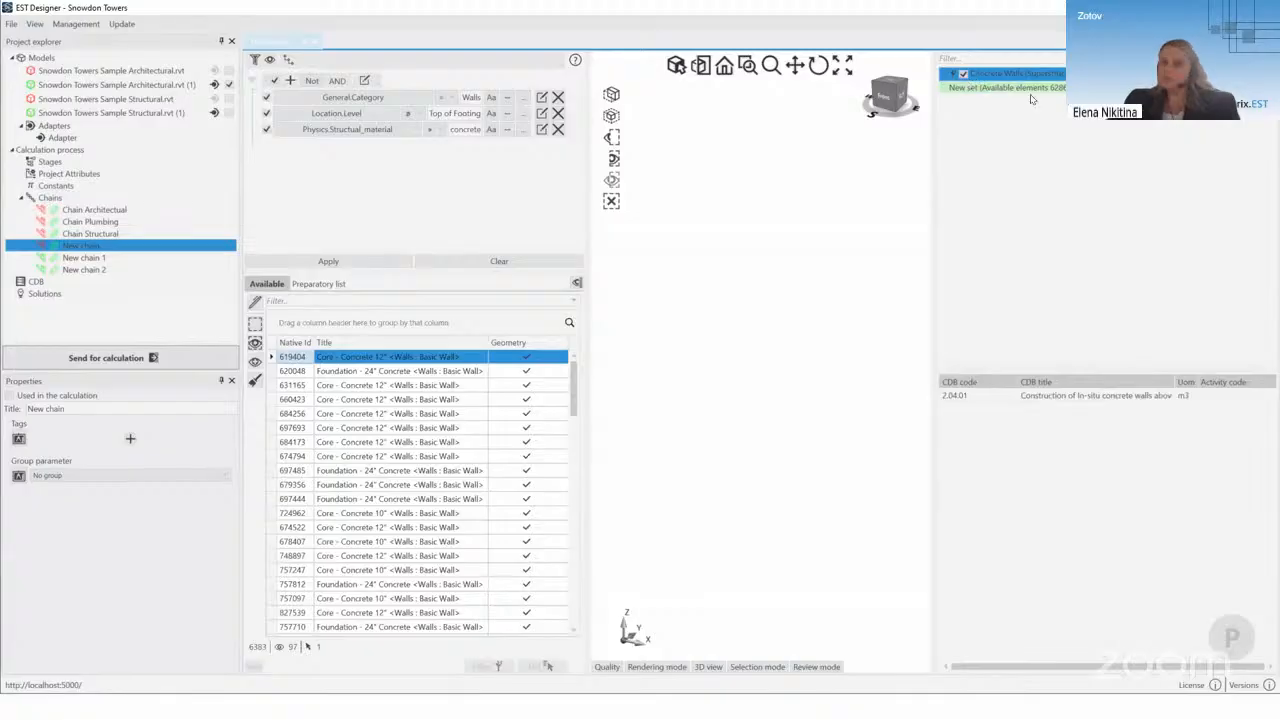
pyautogui.click(1030, 88)
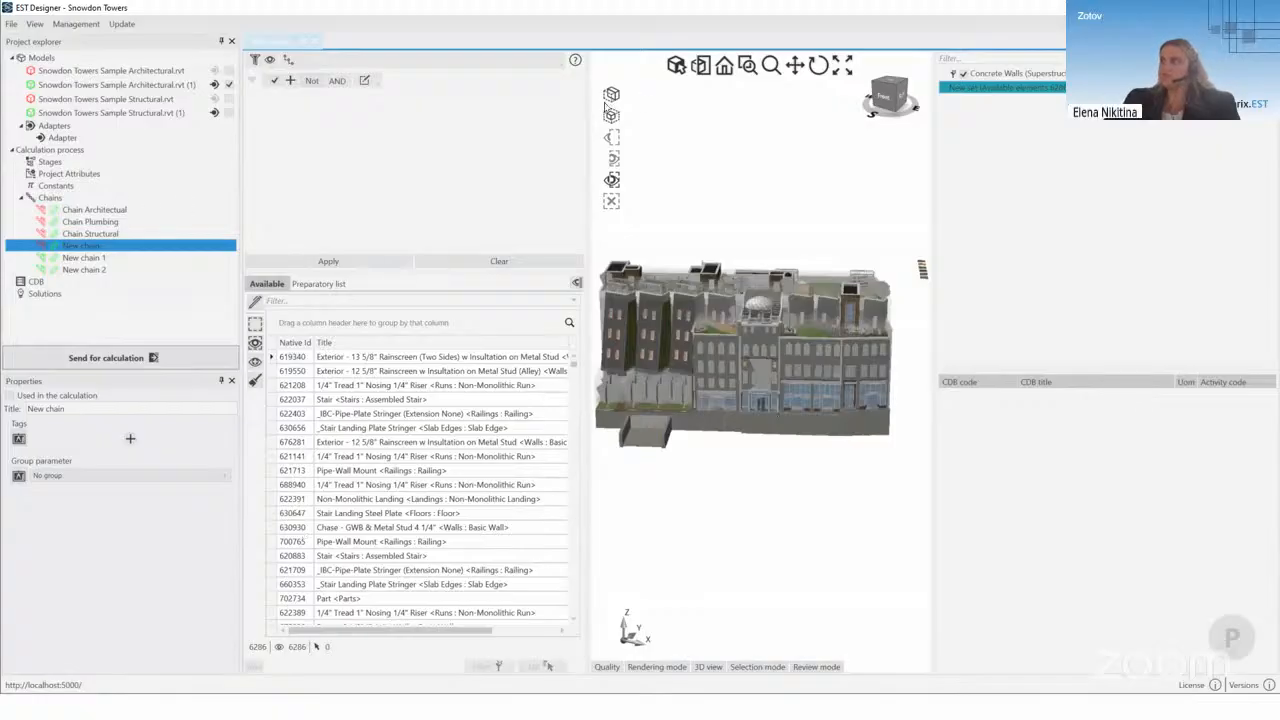
pyautogui.click(986, 73)
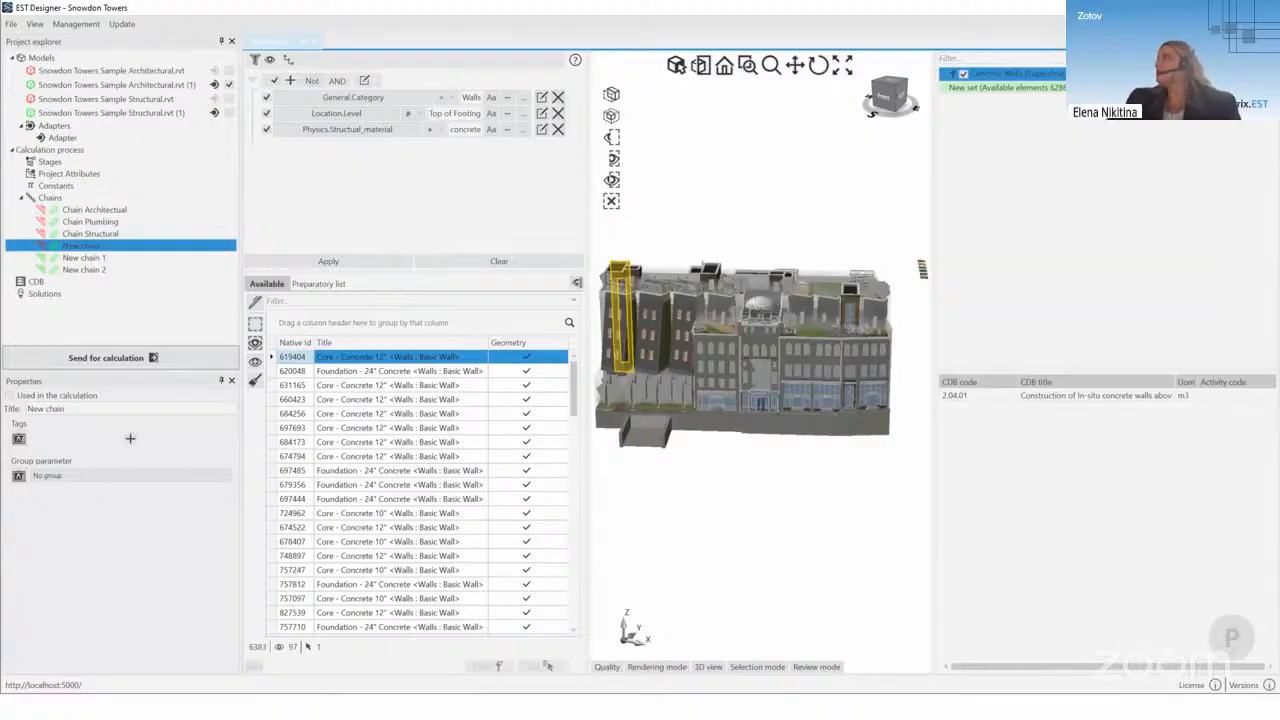
pyautogui.click(1010, 89)
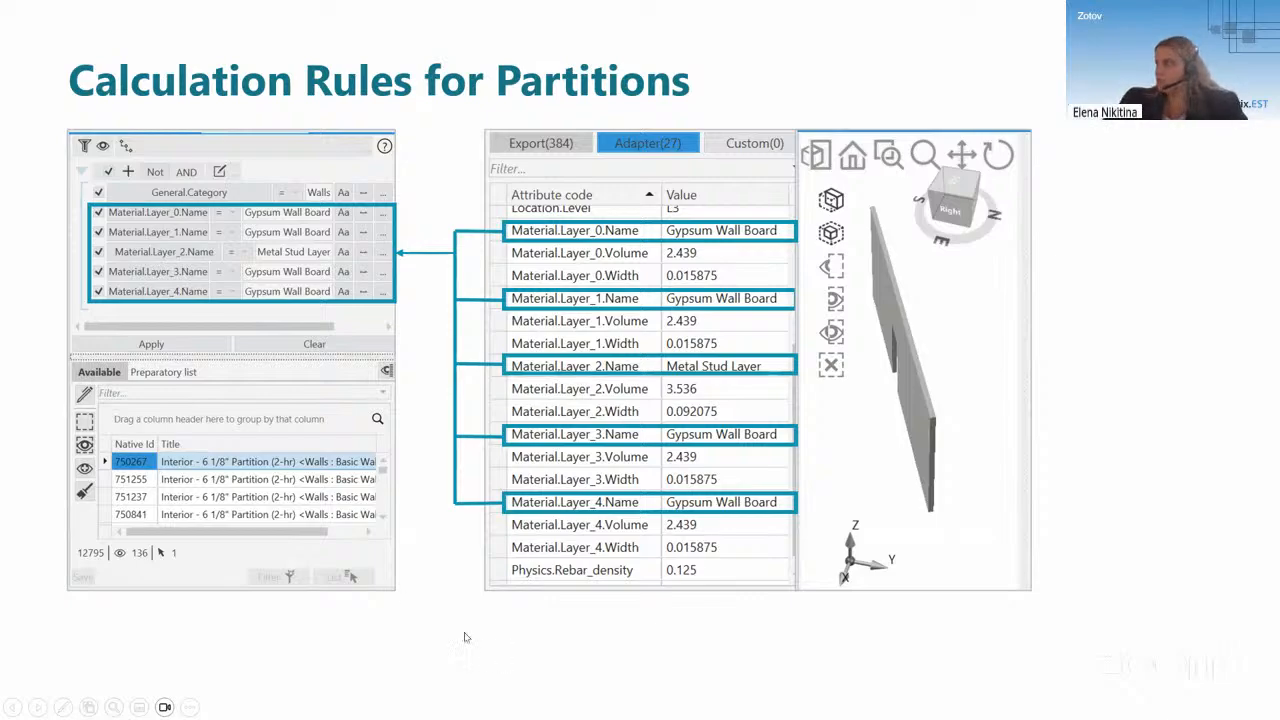
# Step: Switch back to EST Designer and add a General.Category filter condition for New set in New chain
pyautogui.hotkey('alt', 'Tab')
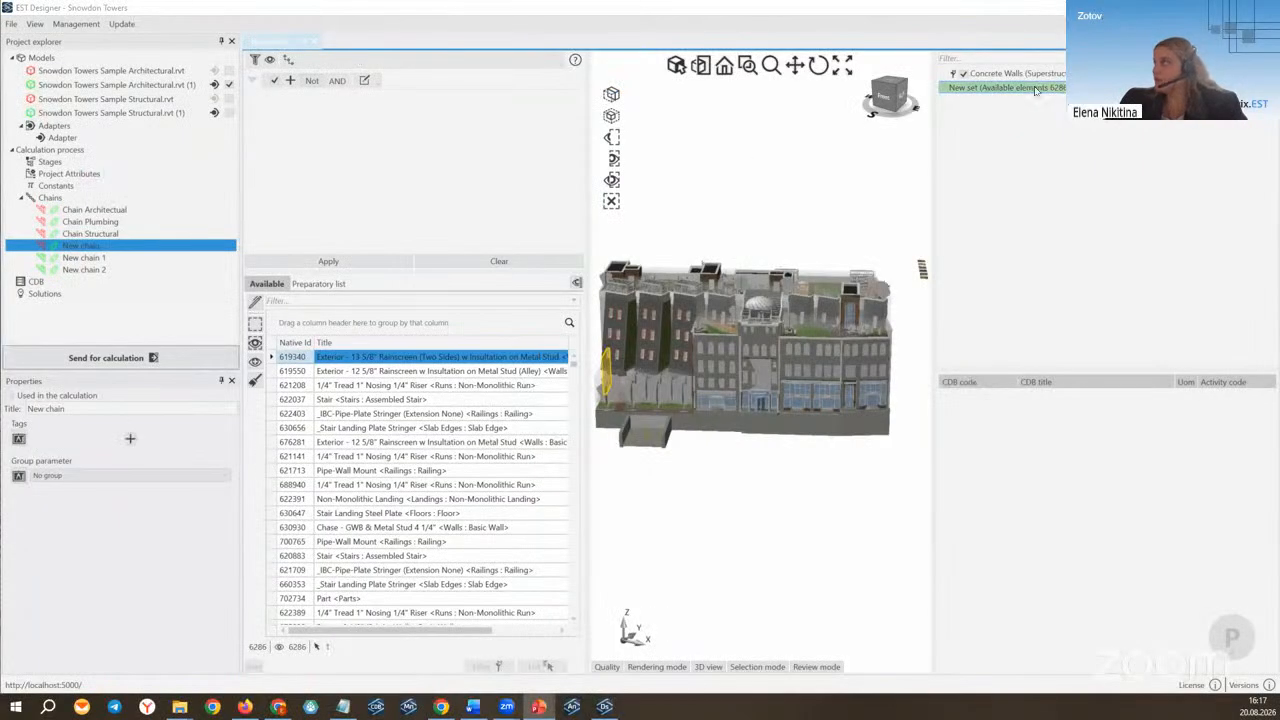
pyautogui.click(967, 89)
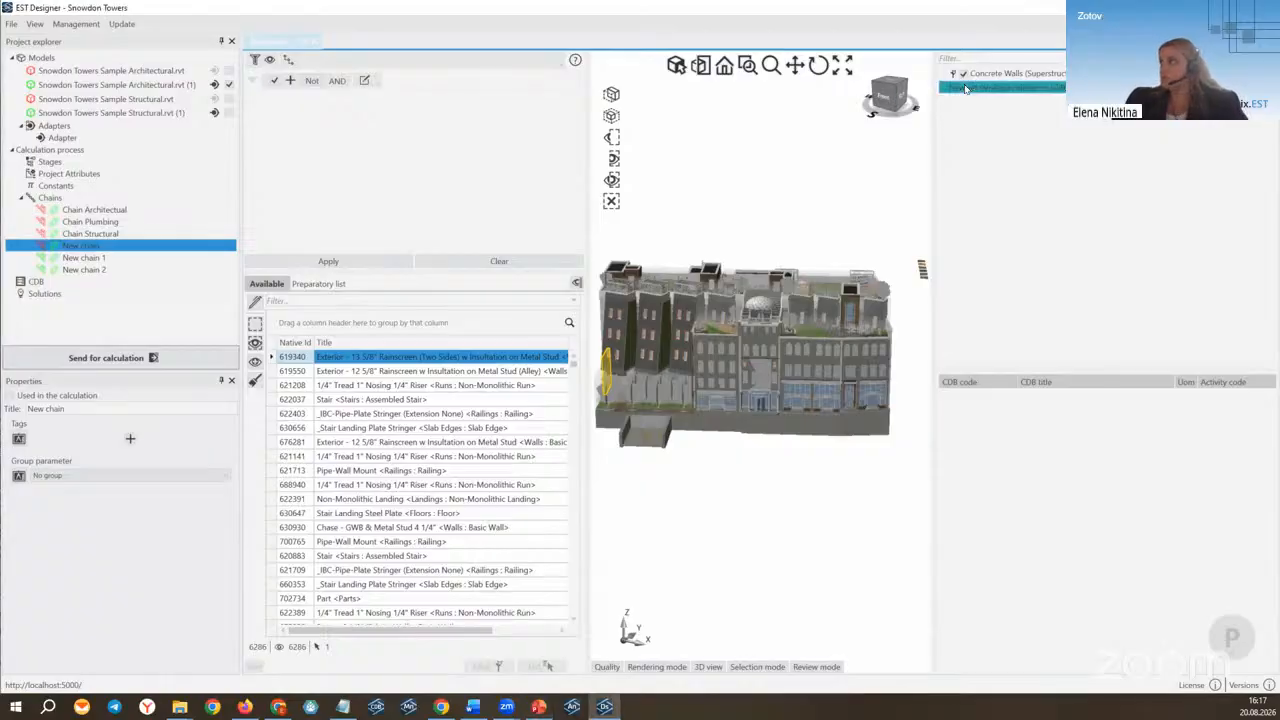
pyautogui.click(289, 81)
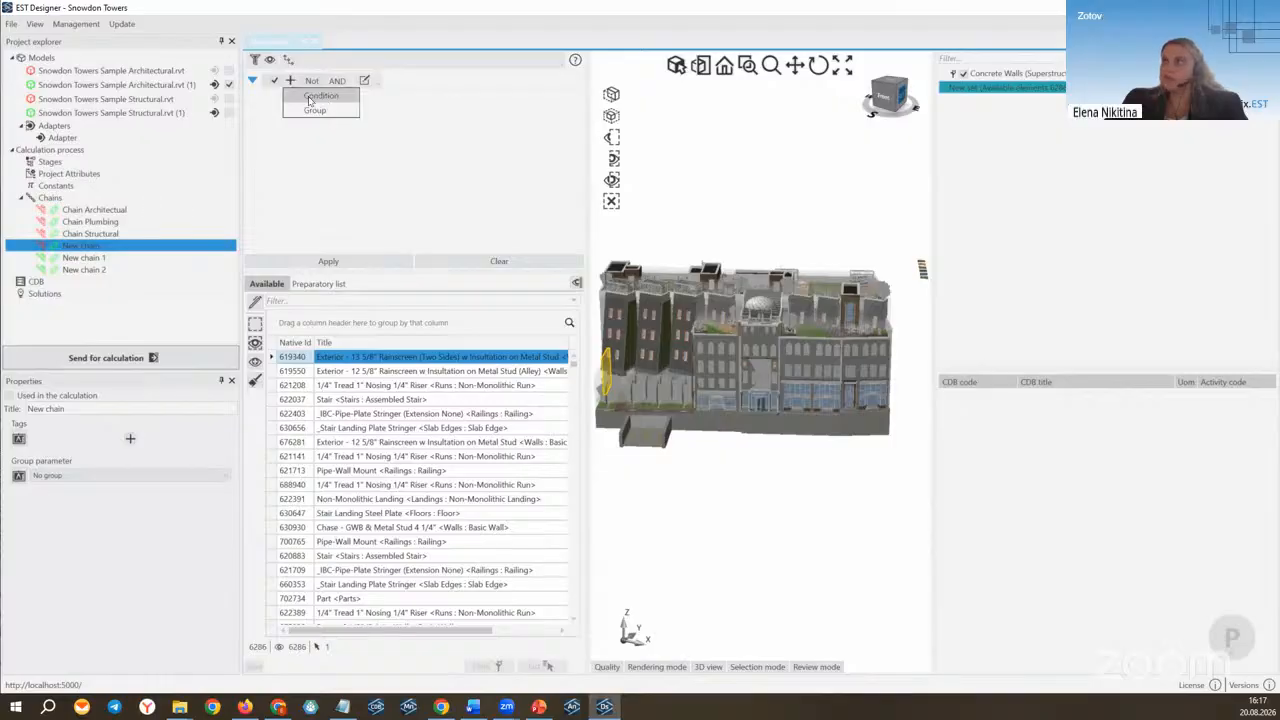
pyautogui.click(310, 98)
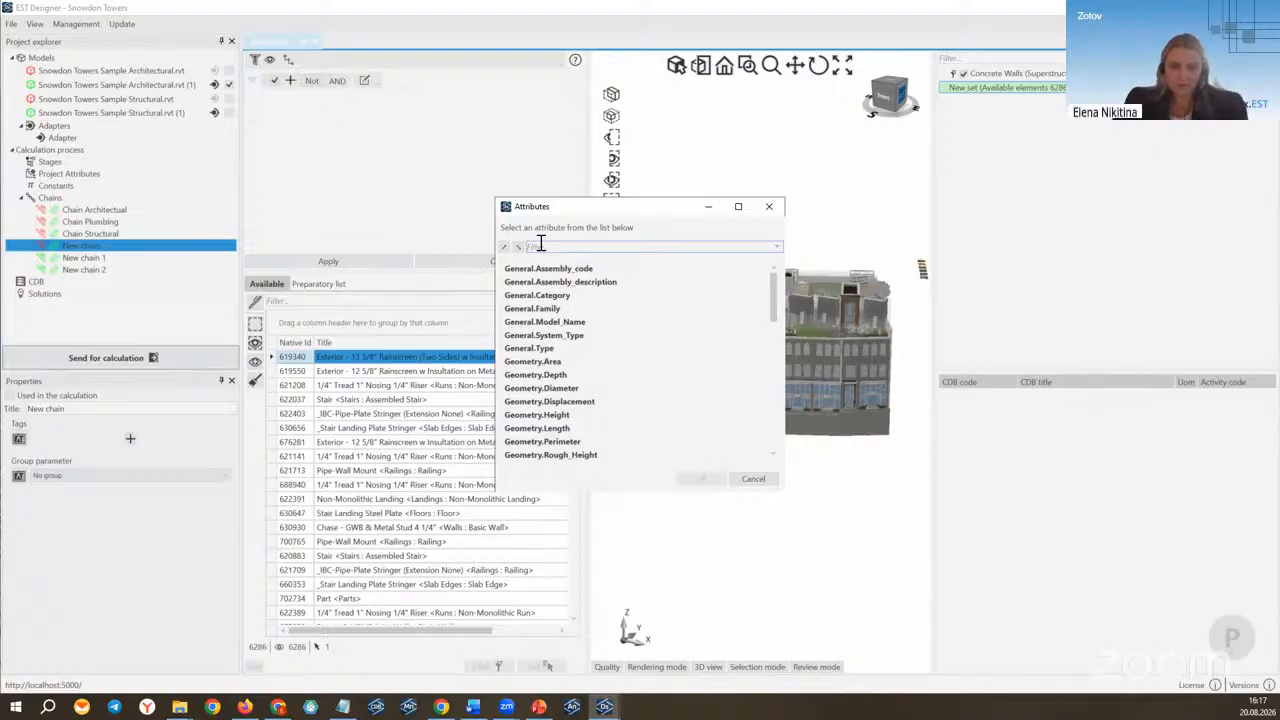
pyautogui.write('cat')
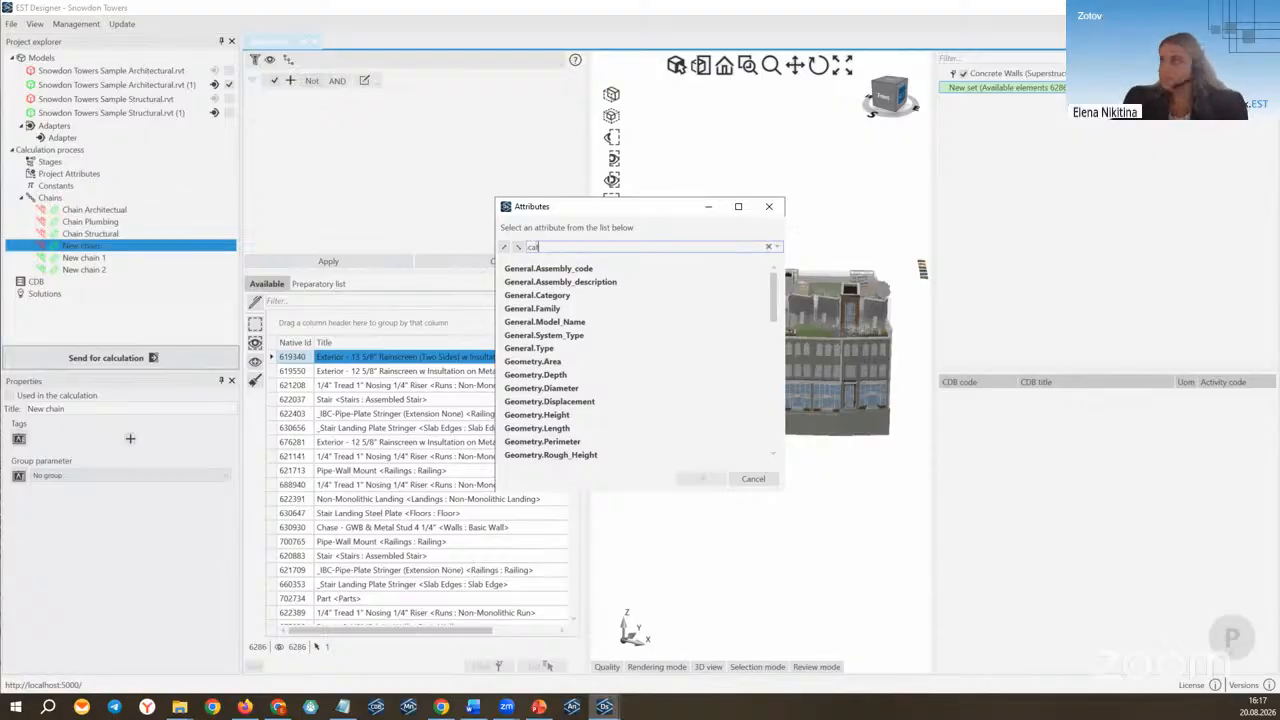
pyautogui.click(548, 266)
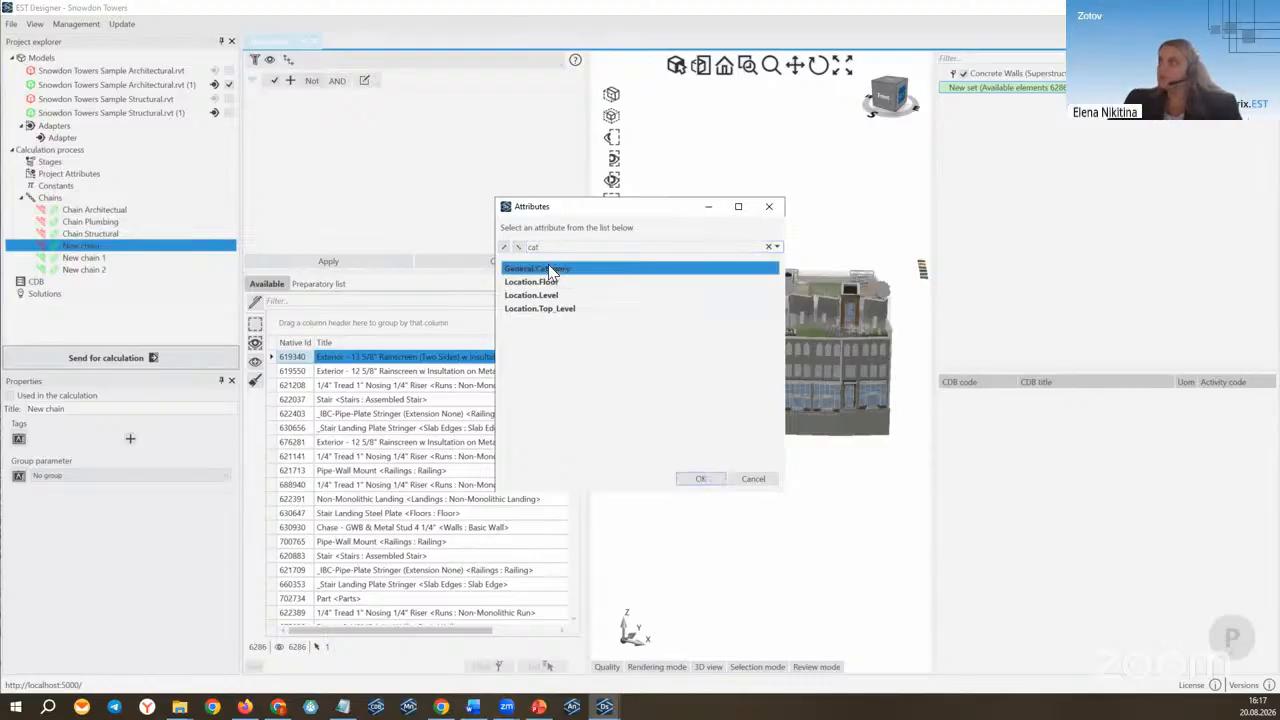
pyautogui.click(557, 250)
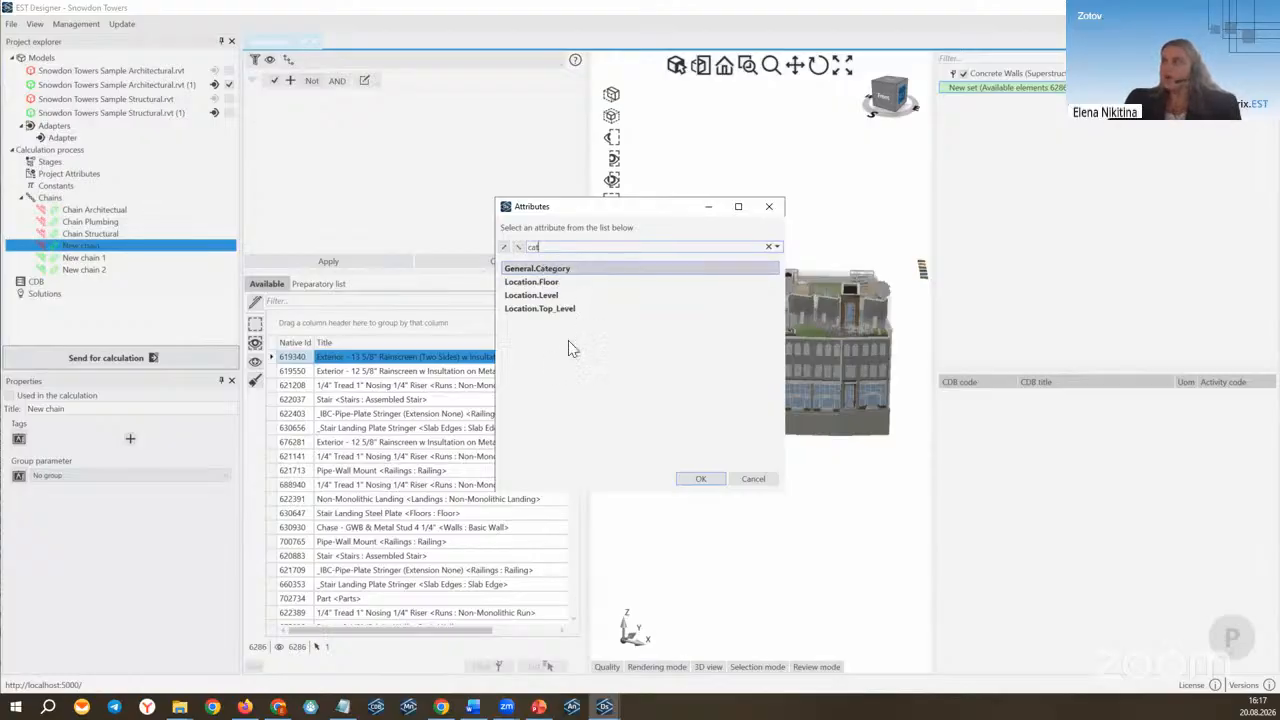
pyautogui.click(540, 270)
pyautogui.click(701, 479)
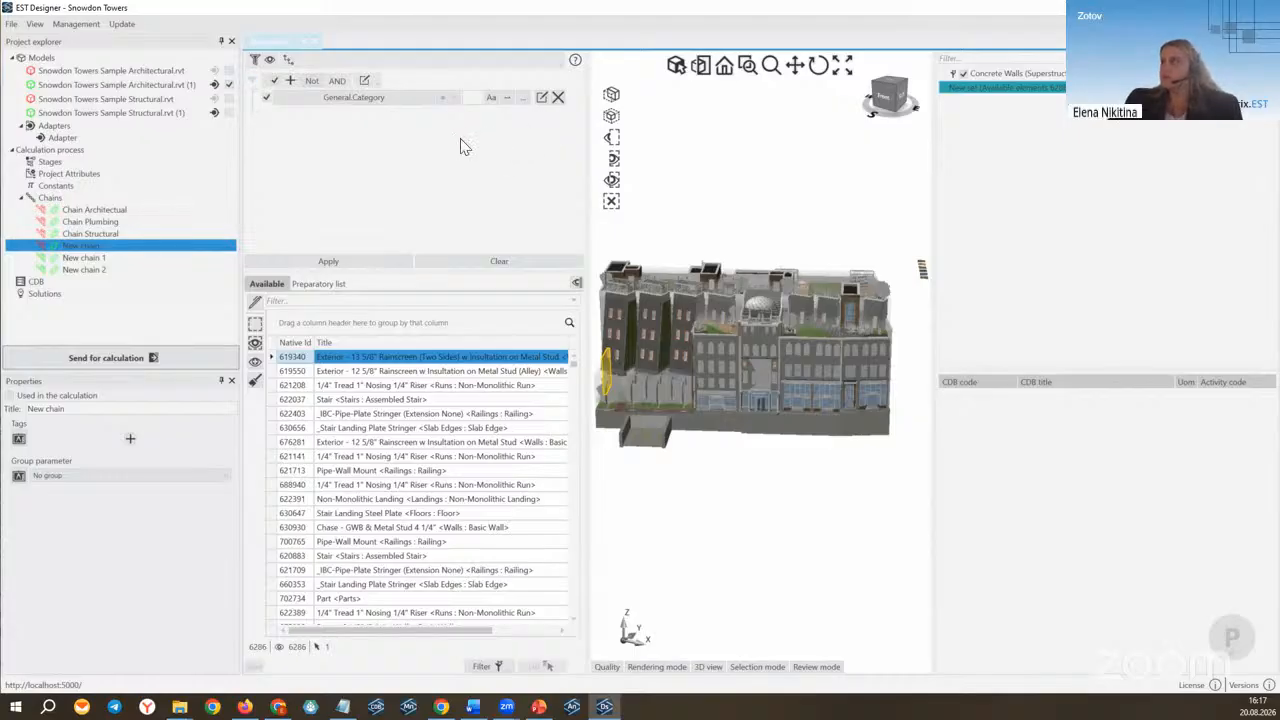
# Step: Set the General.Category condition's value to Walls and apply the filter to the available elements
pyautogui.click(521, 97)
pyautogui.scroll(-1, 604, 340)
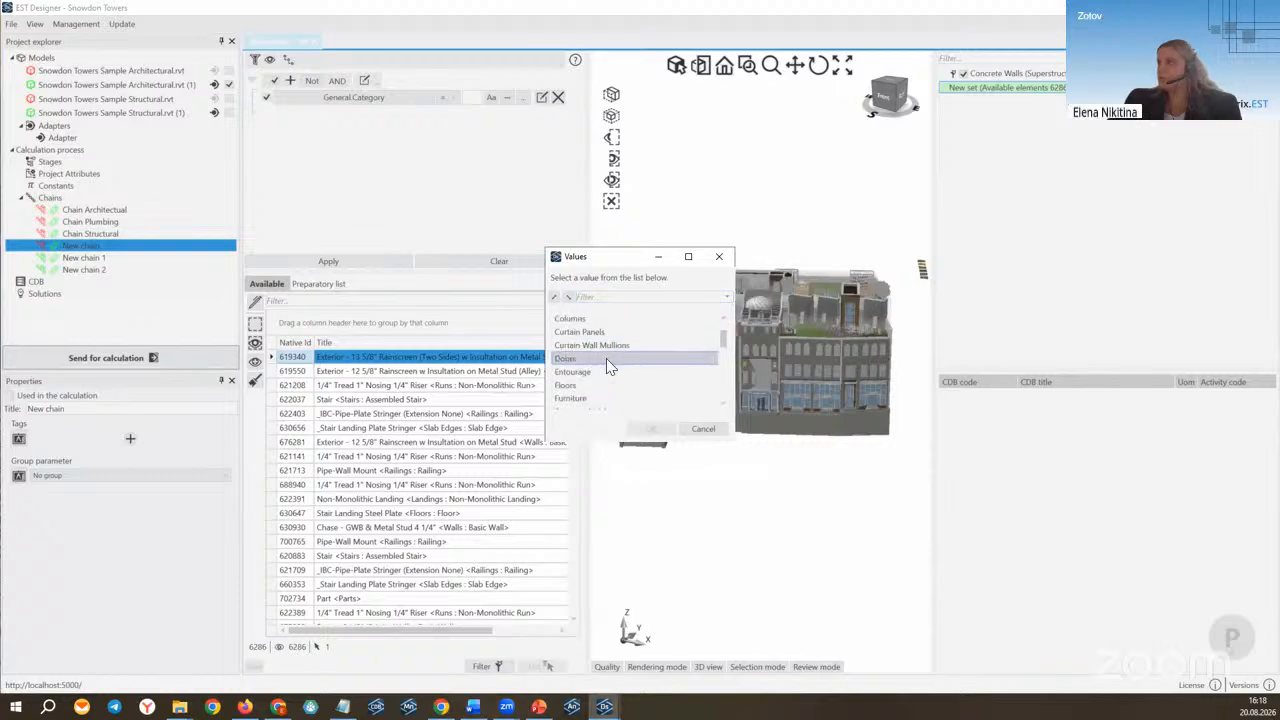
pyautogui.click(580, 302)
pyautogui.write('wall')
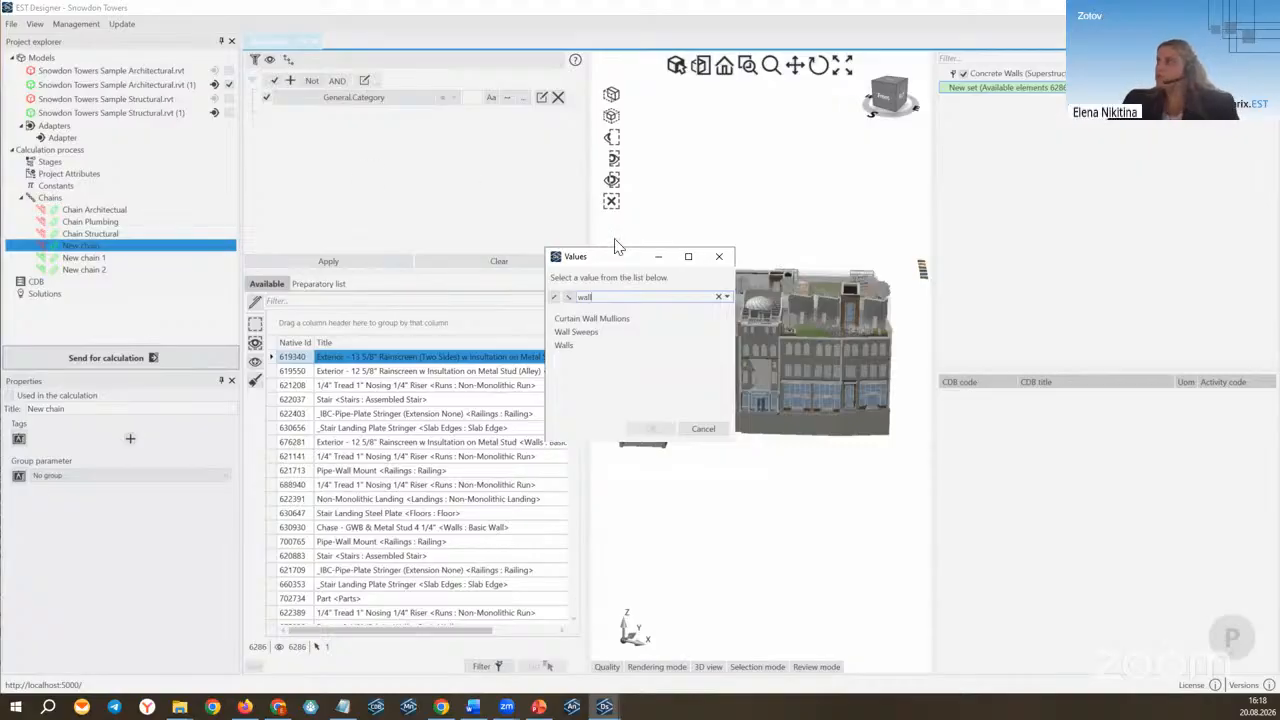
pyautogui.click(577, 348)
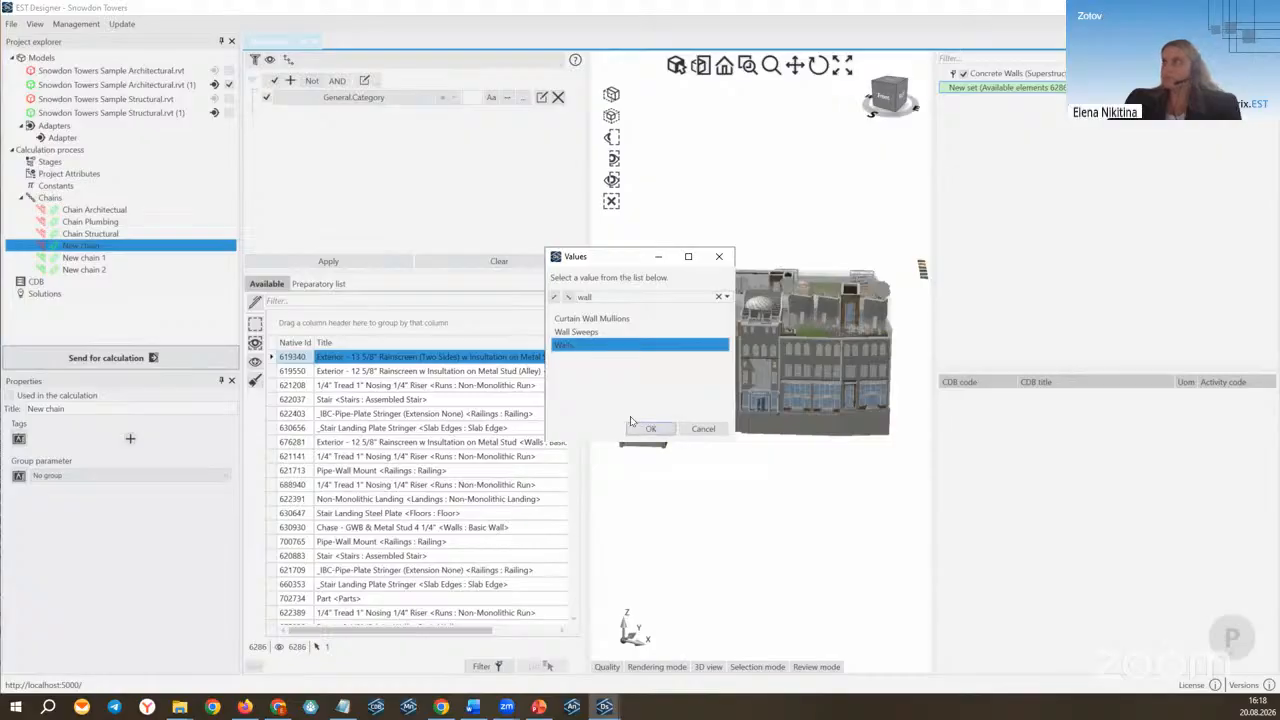
pyautogui.click(647, 429)
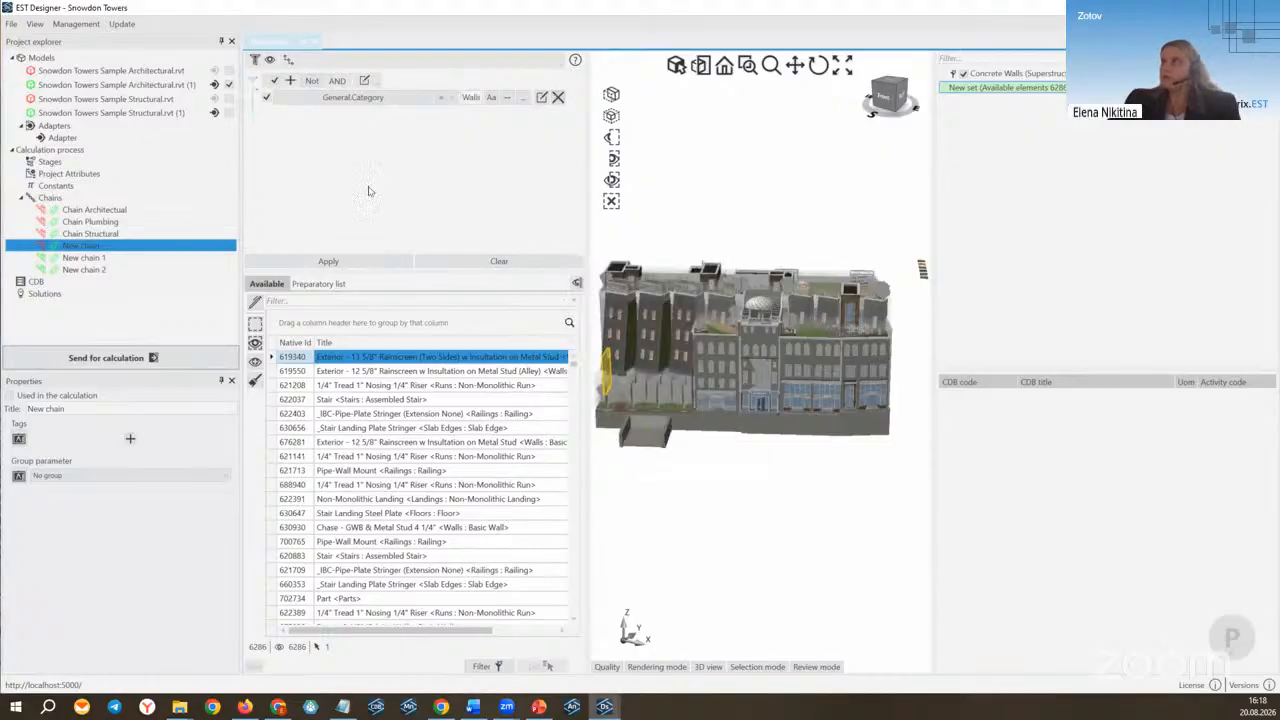
pyautogui.click(318, 258)
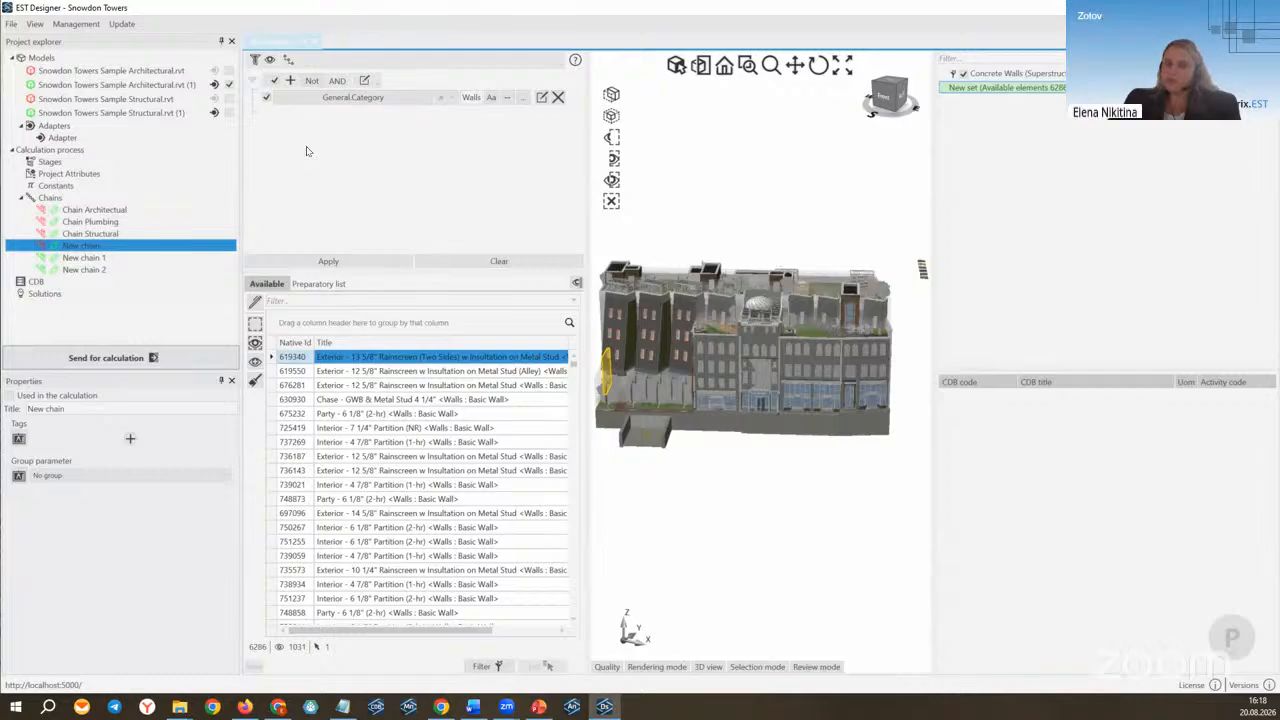
# Step: Check the partition calculation rules slide and add a Material.Layer_0.Name condition to New set's filter
pyautogui.click(289, 83)
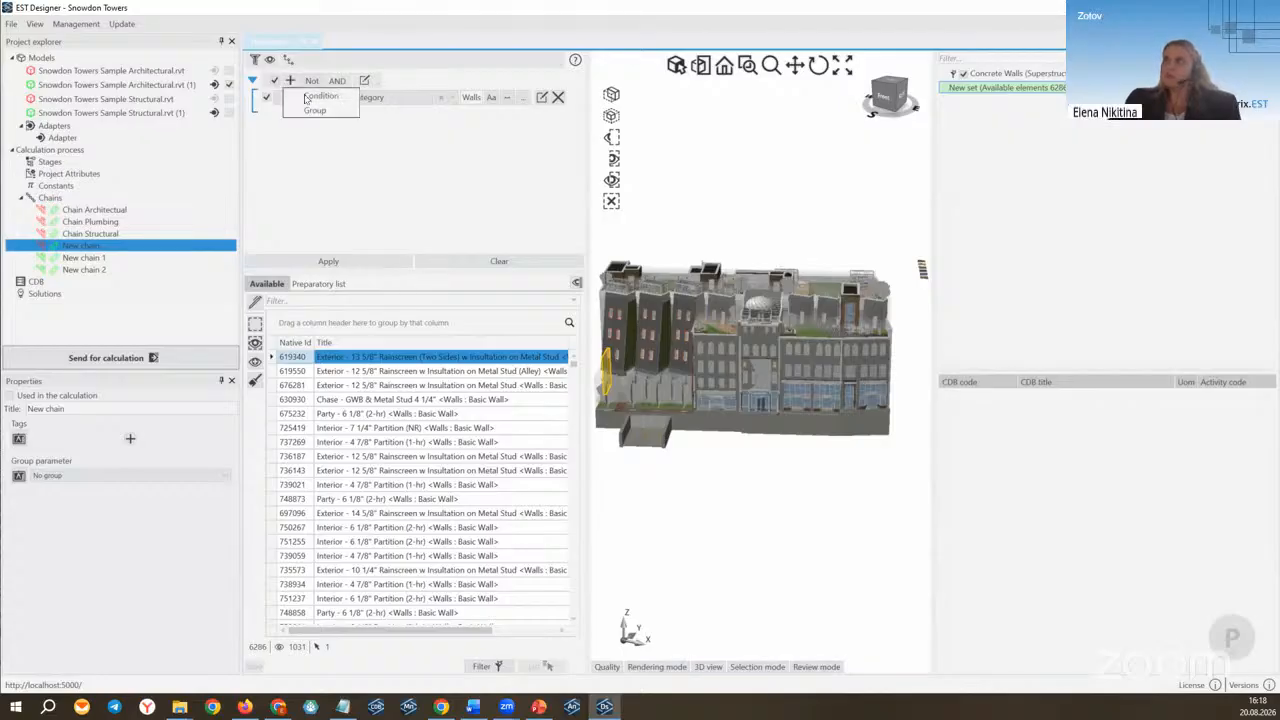
pyautogui.click(310, 95)
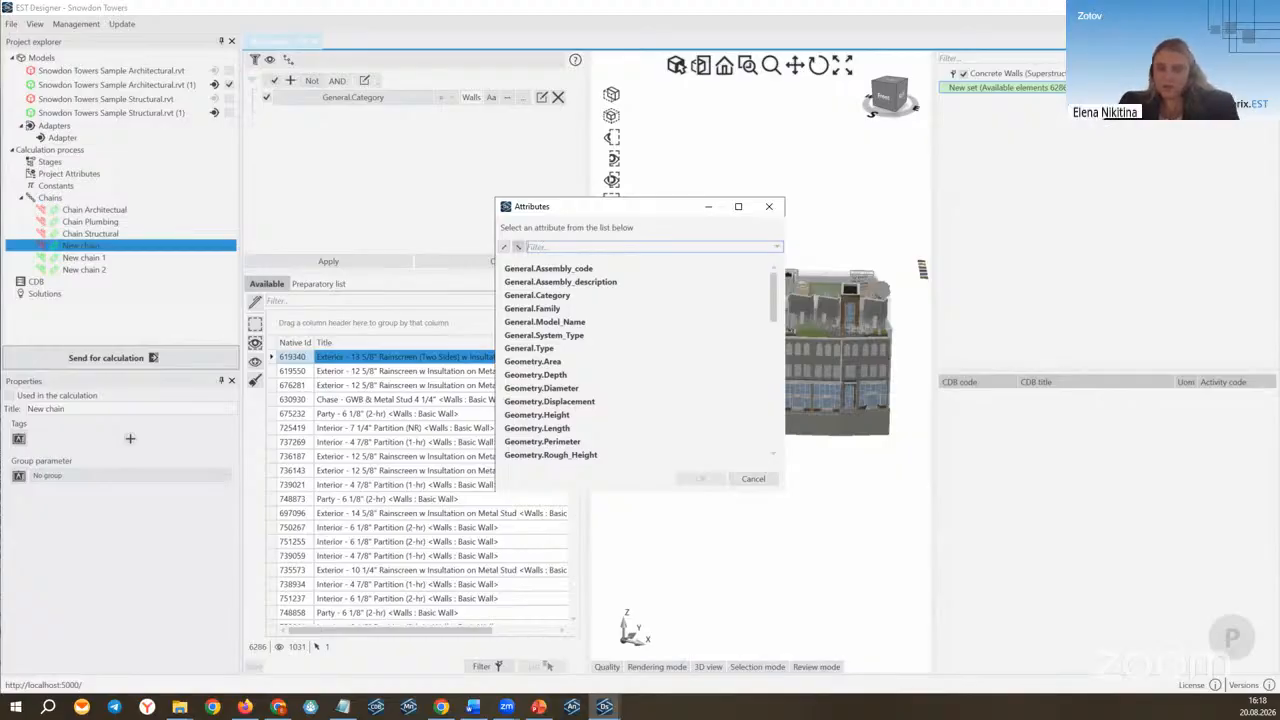
pyautogui.hotkey('alt', 'Tab')
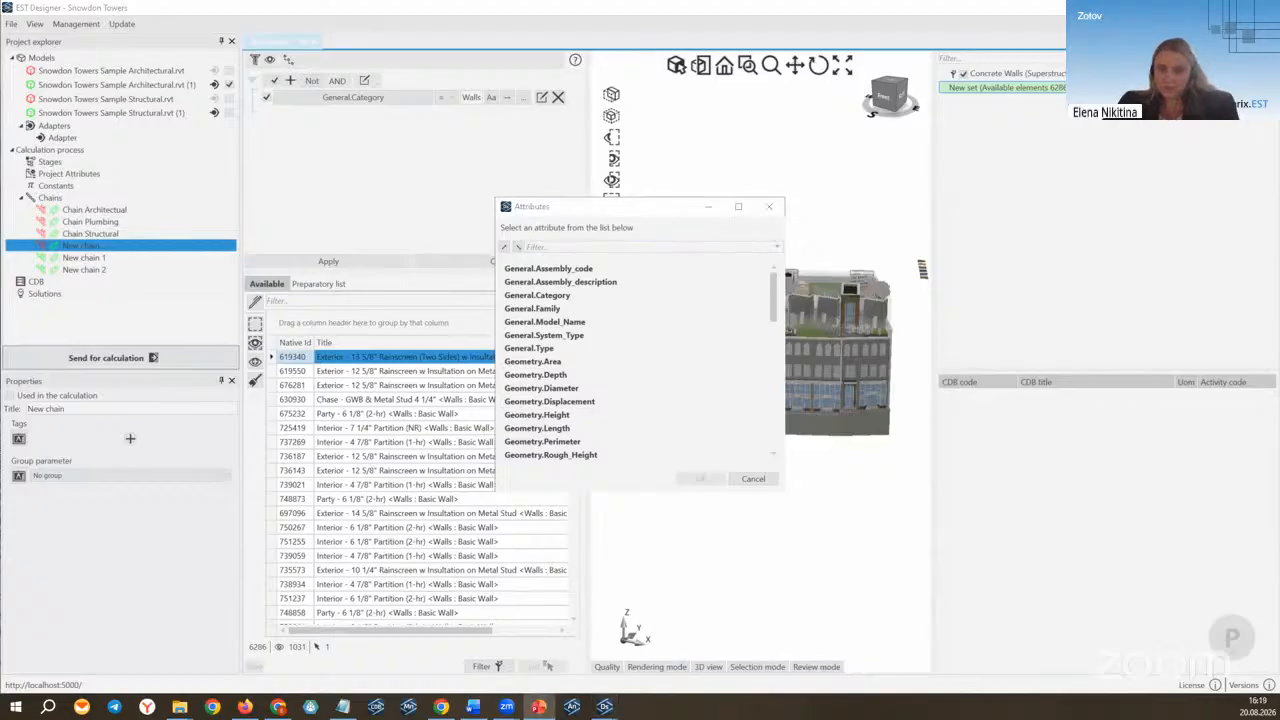
pyautogui.hotkey('alt', 'Tab')
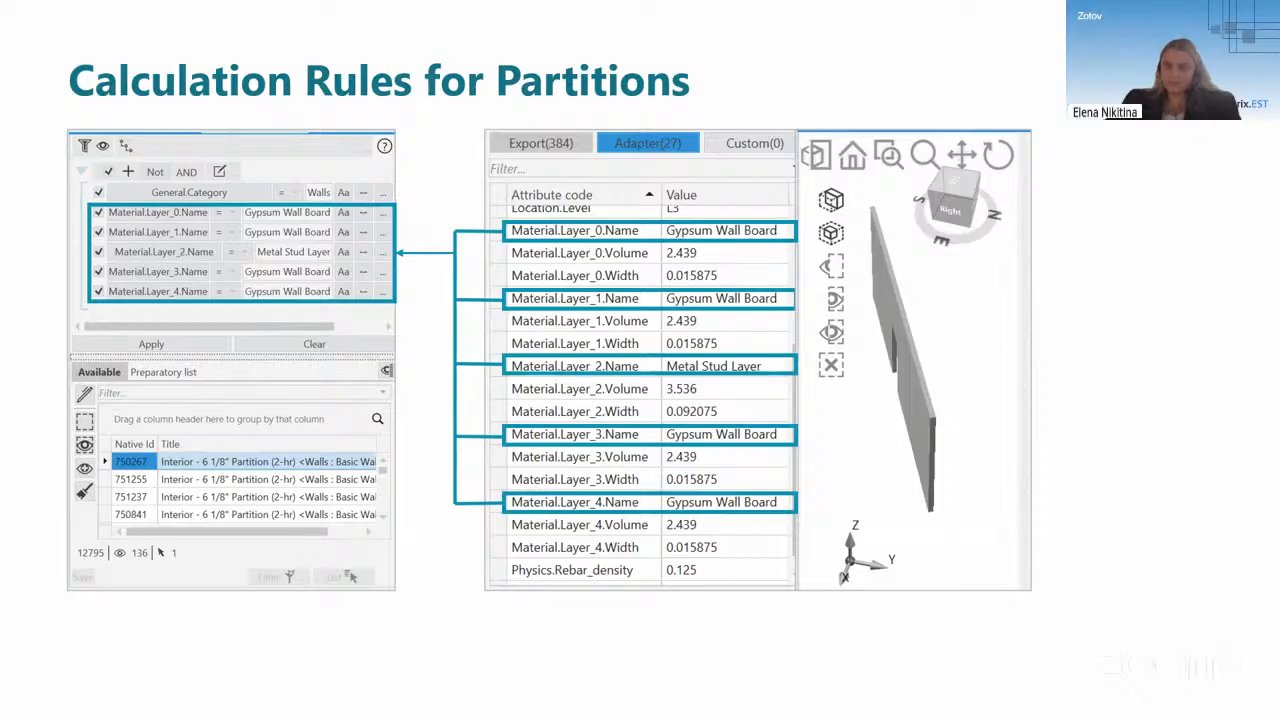
pyautogui.press('Right')
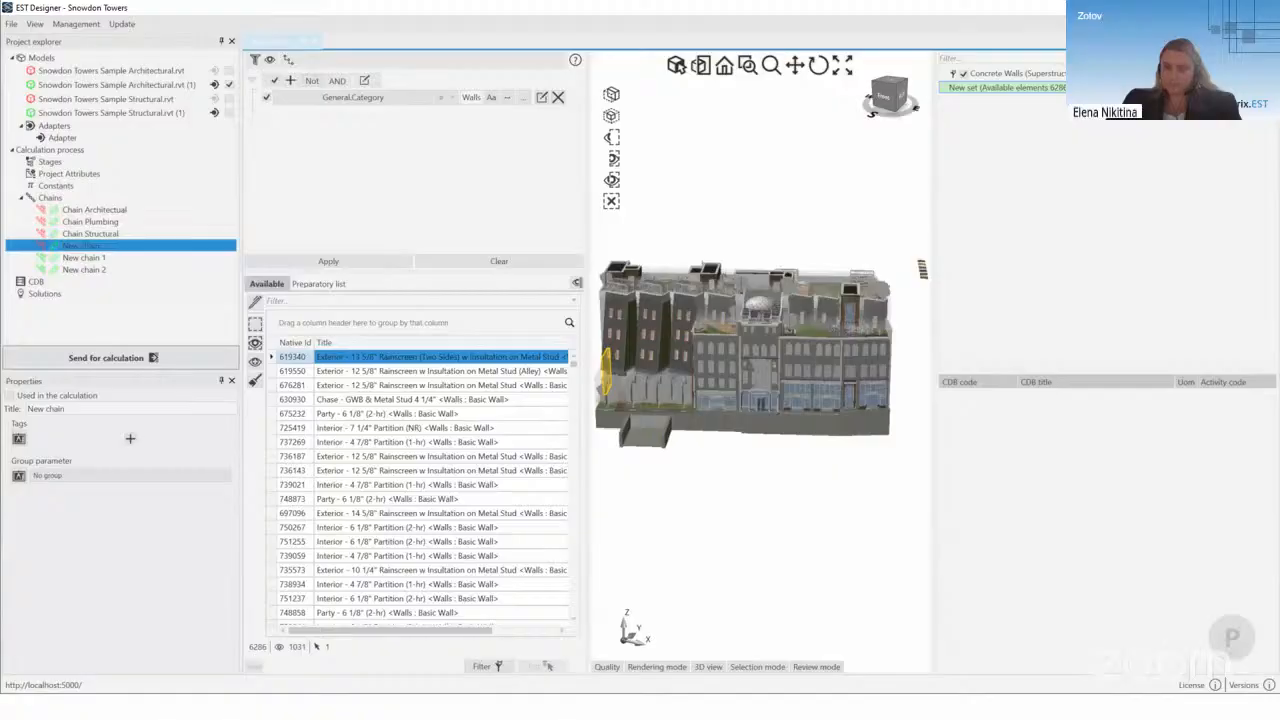
pyautogui.click(290, 81)
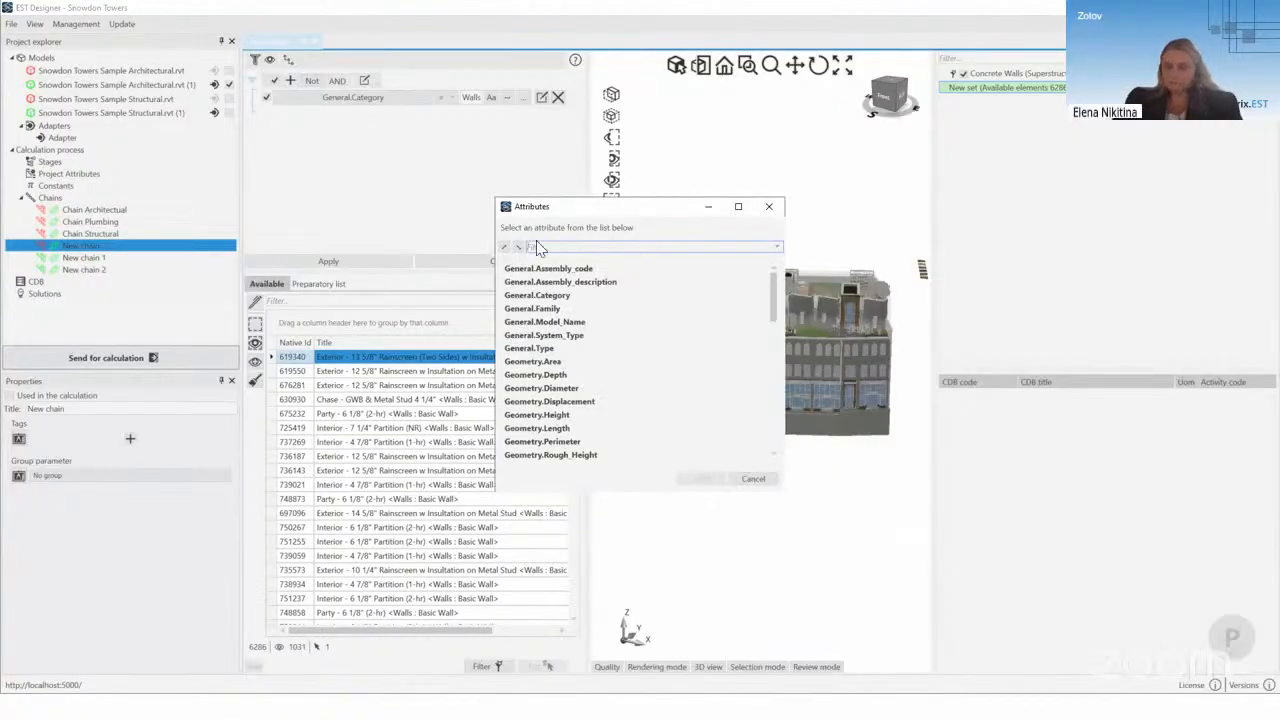
pyautogui.write('name')
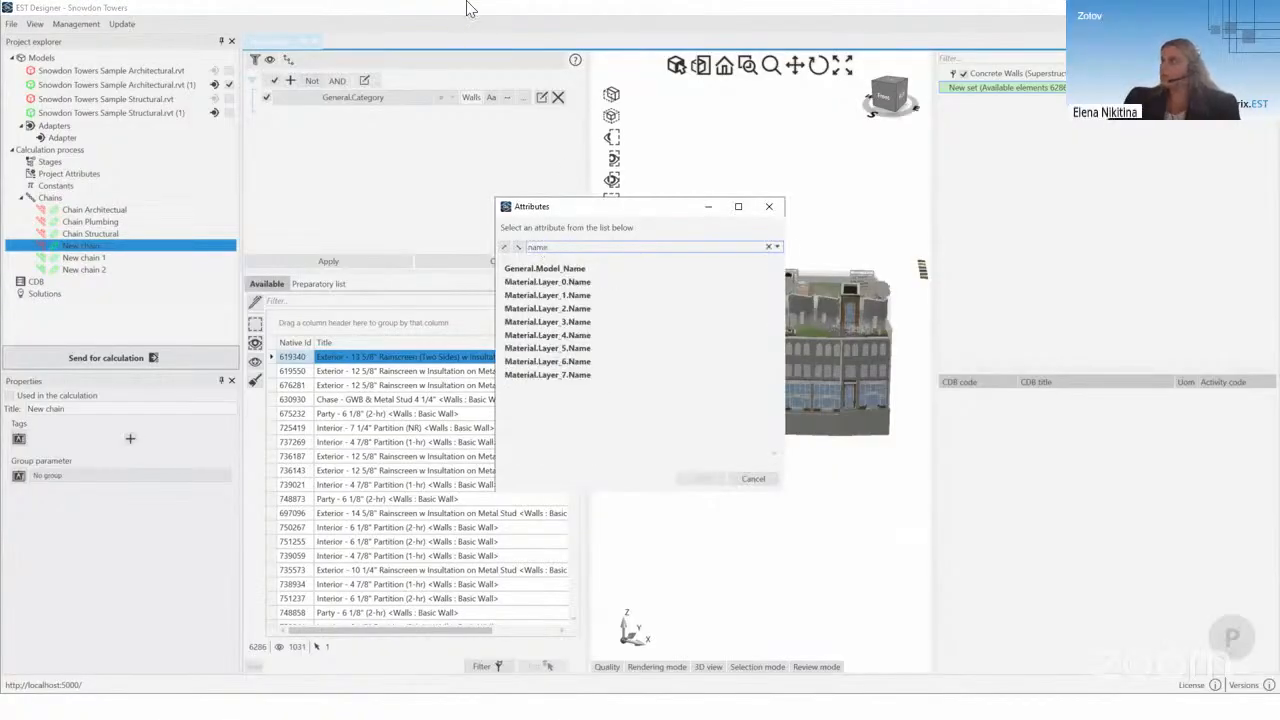
pyautogui.click(620, 282)
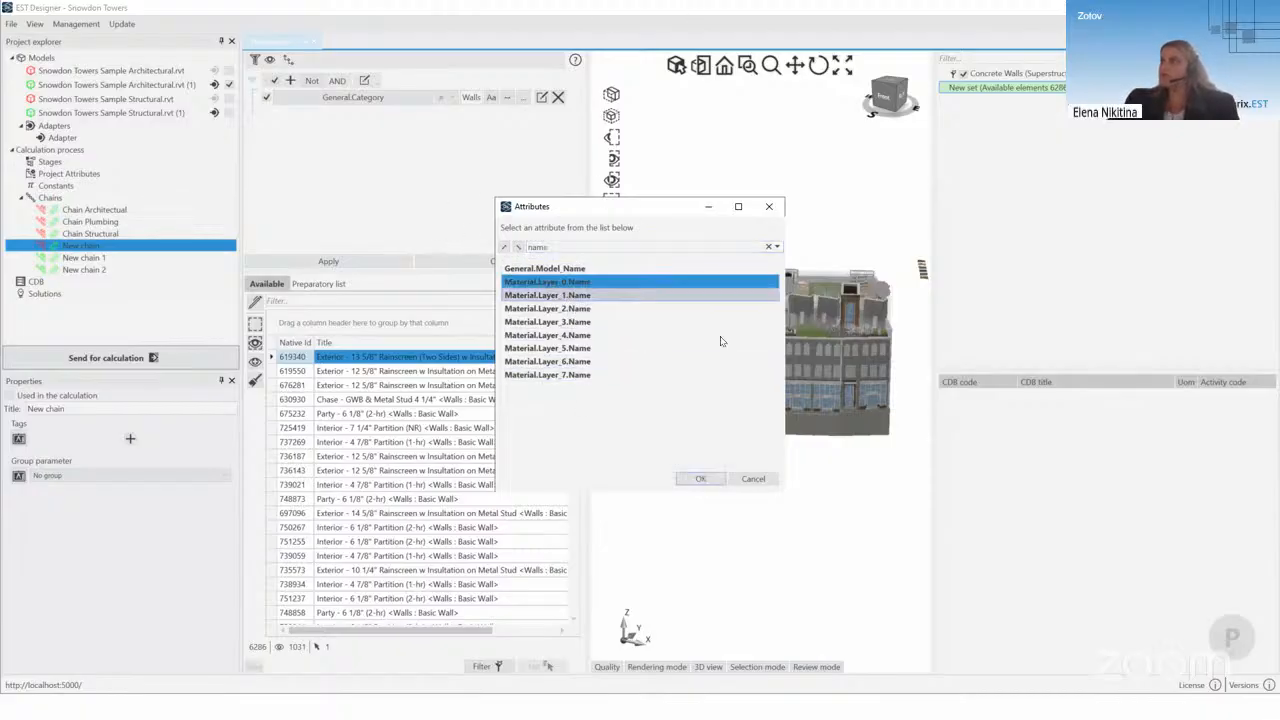
pyautogui.click(697, 479)
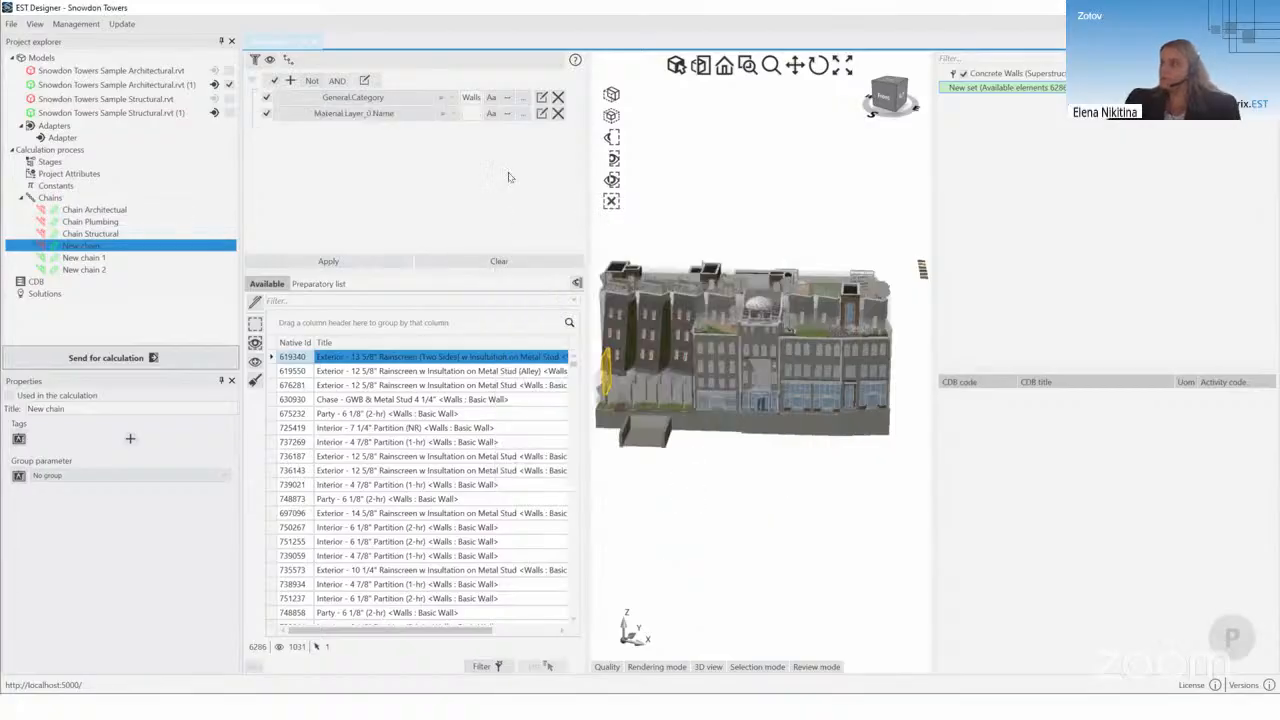
# Step: Widen the filter area and set the Material.Layer_0.Name condition's value to Gypsum Wall Board
pyautogui.moveTo(592, 172); pyautogui.dragTo(627, 172)
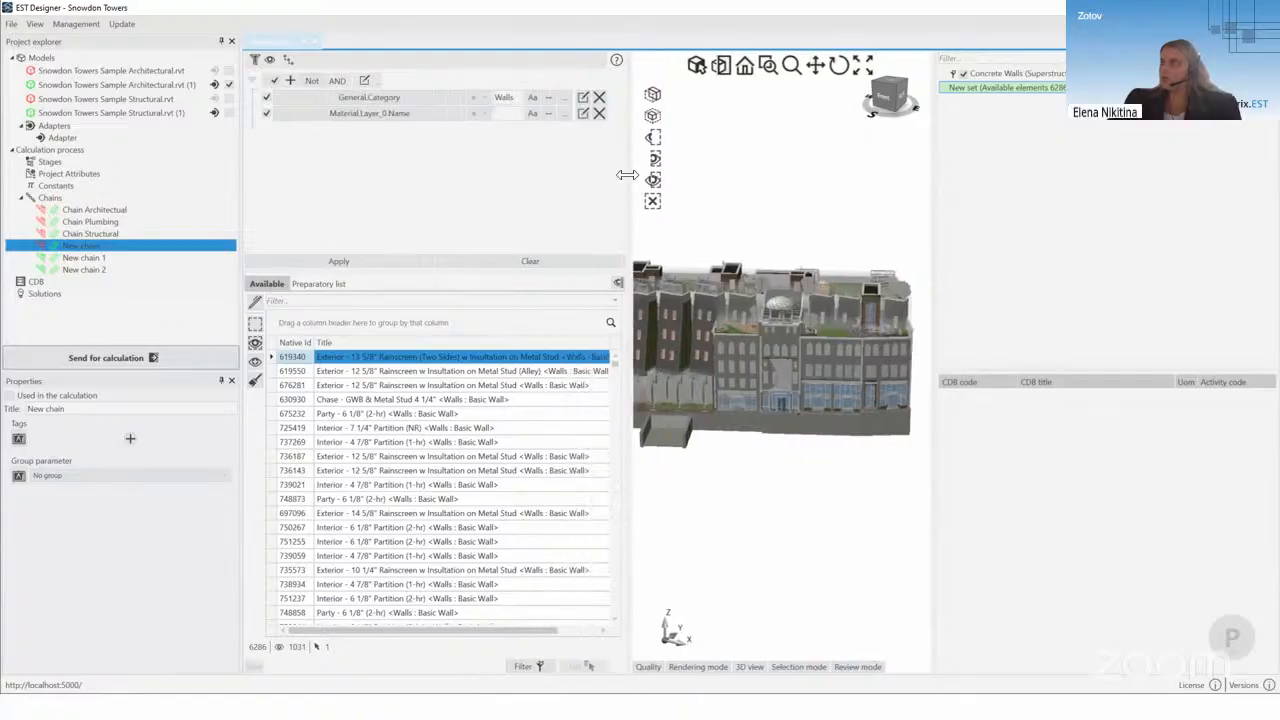
pyautogui.click(564, 116)
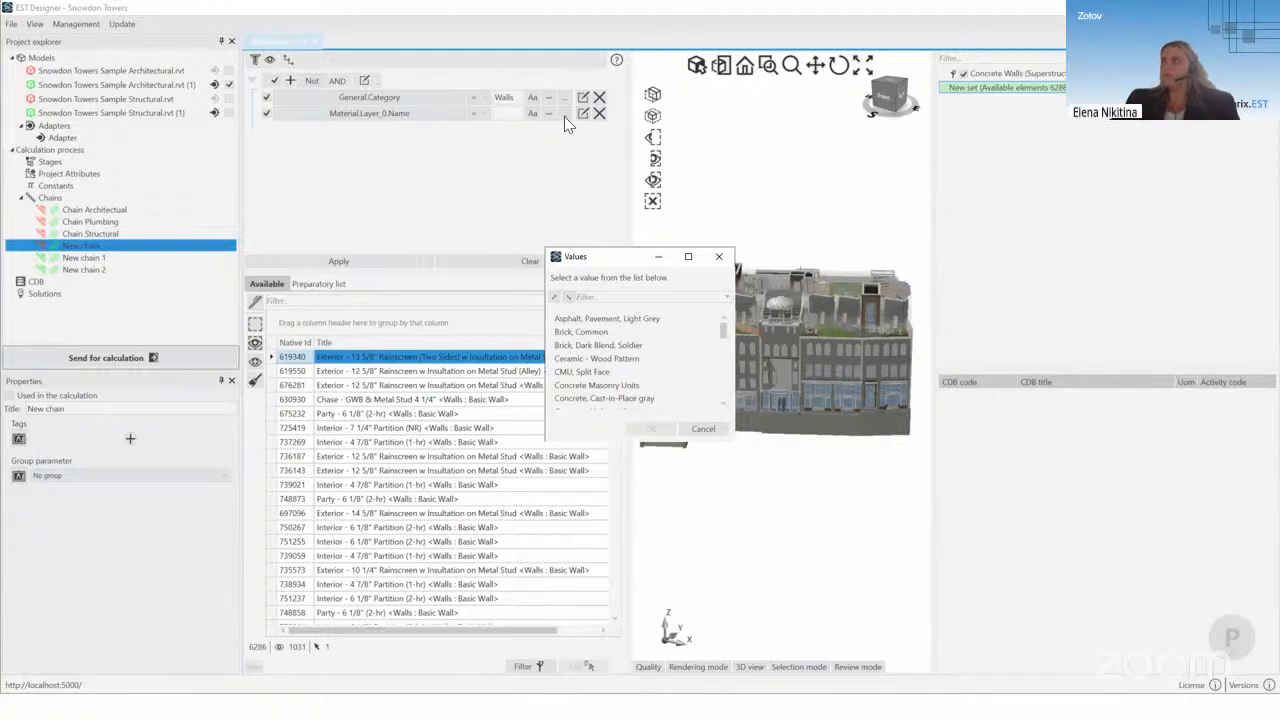
pyautogui.click(719, 256)
pyautogui.click(563, 113)
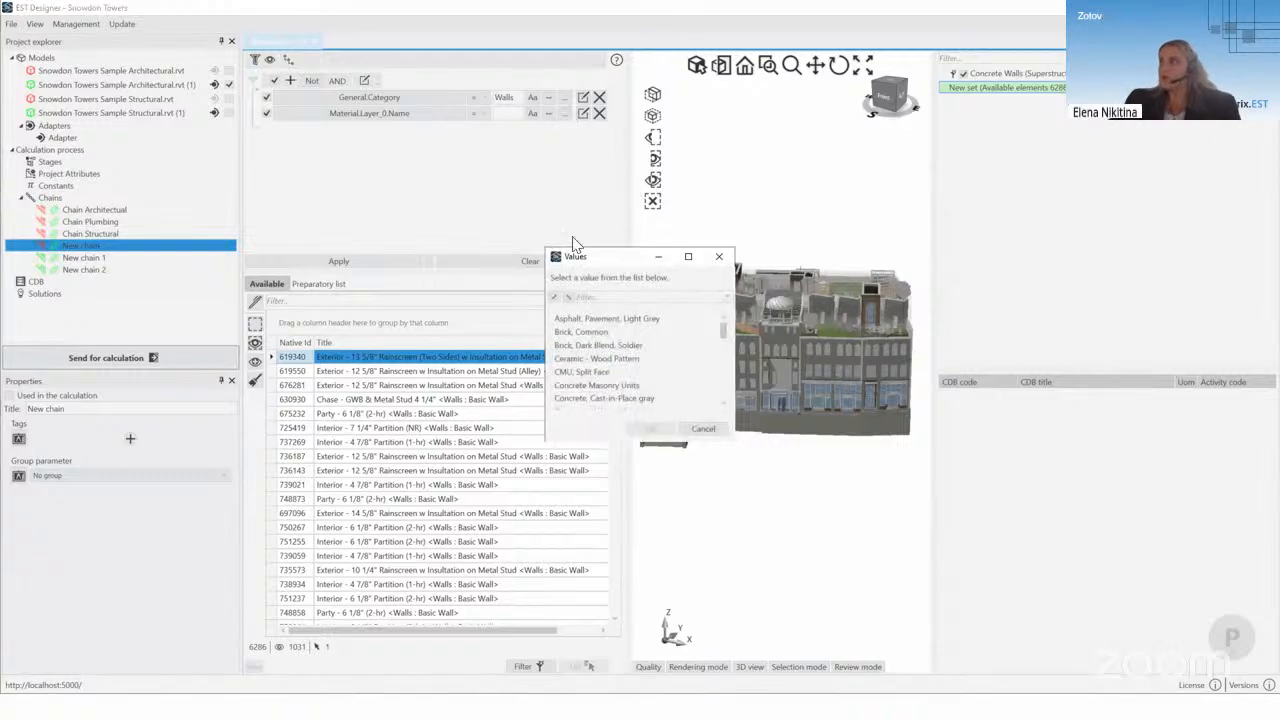
pyautogui.click(583, 298)
pyautogui.write('gyp')
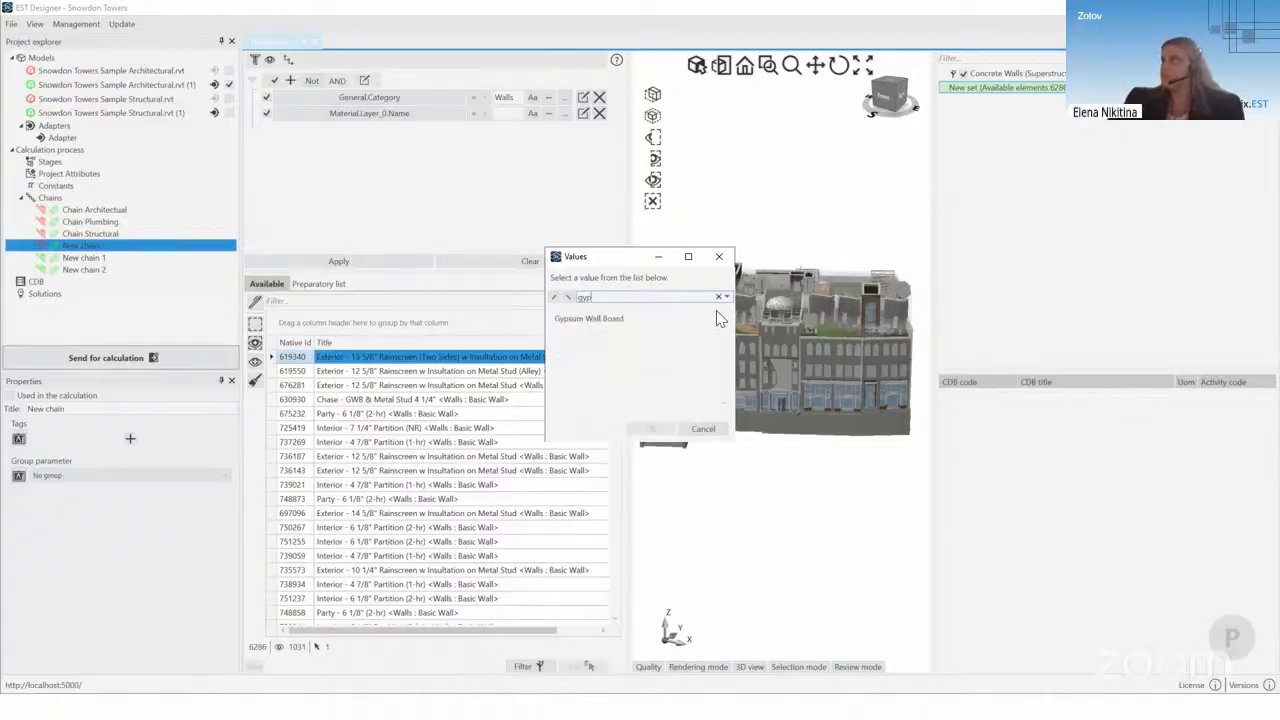
pyautogui.click(632, 316)
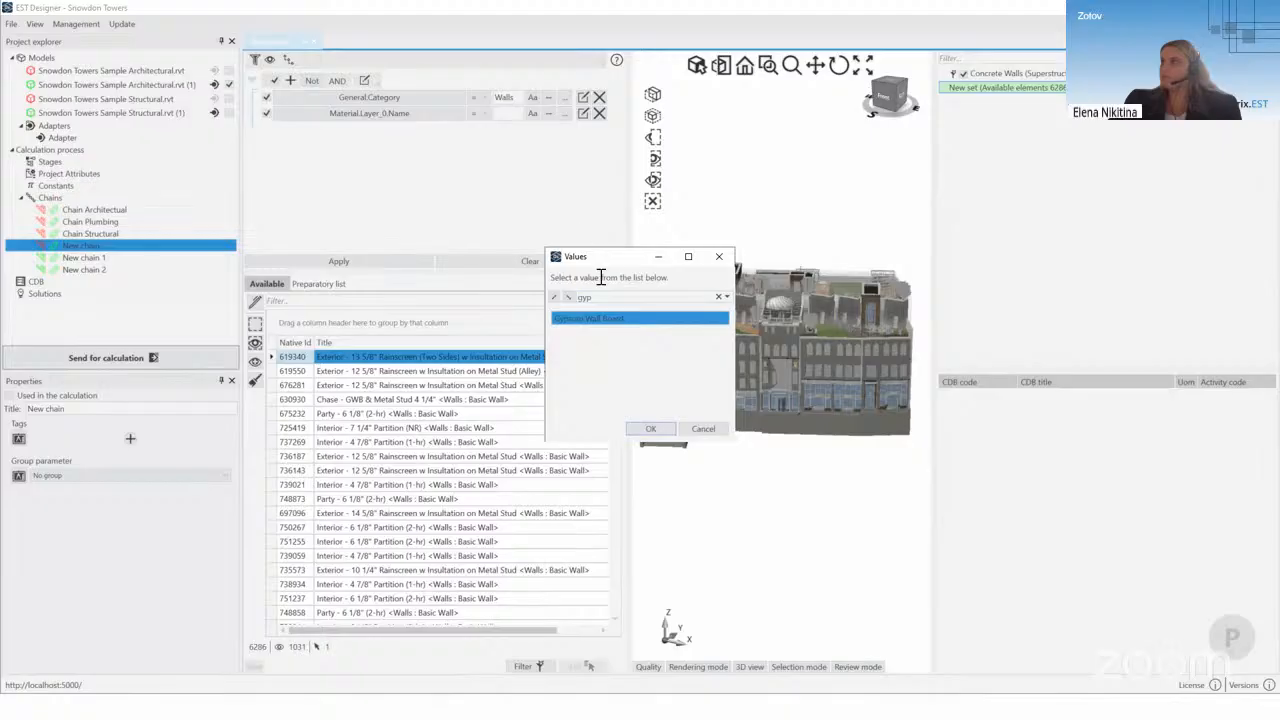
pyautogui.click(644, 430)
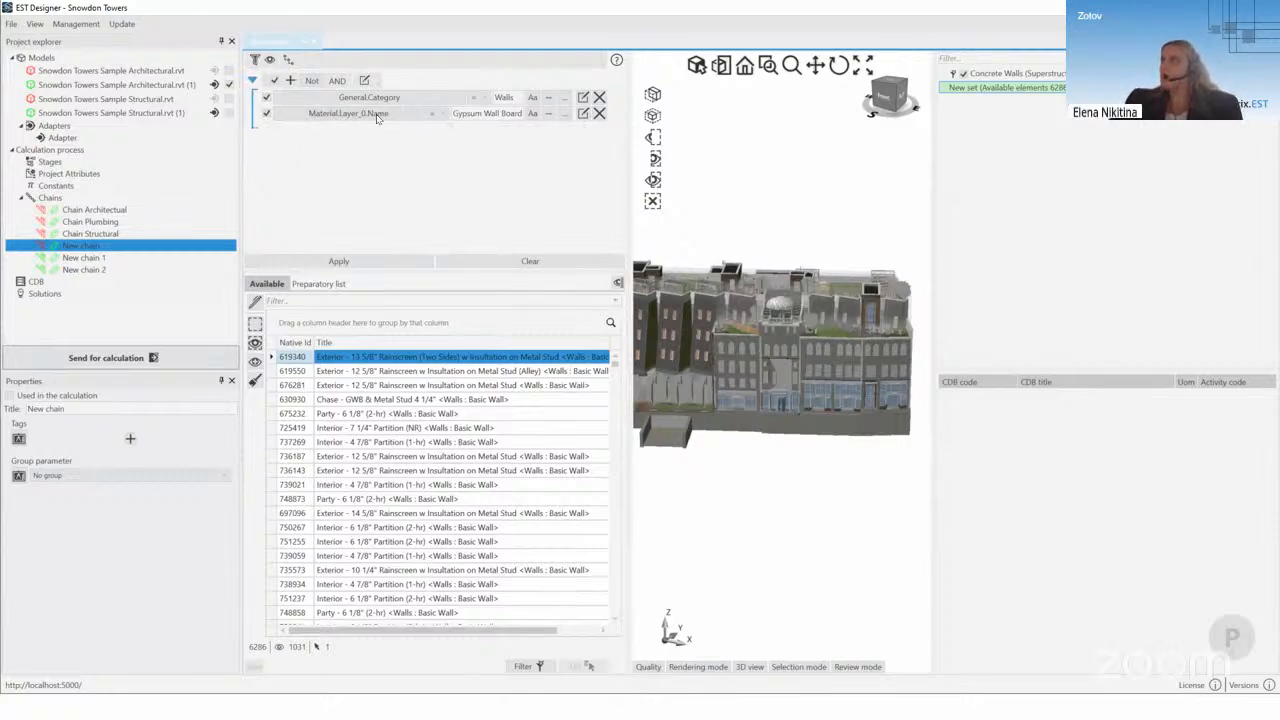
# Step: Clone the Material.Layer_0.Name condition and change the clone's attribute to Material.Layer_1.Name
pyautogui.click(584, 115)
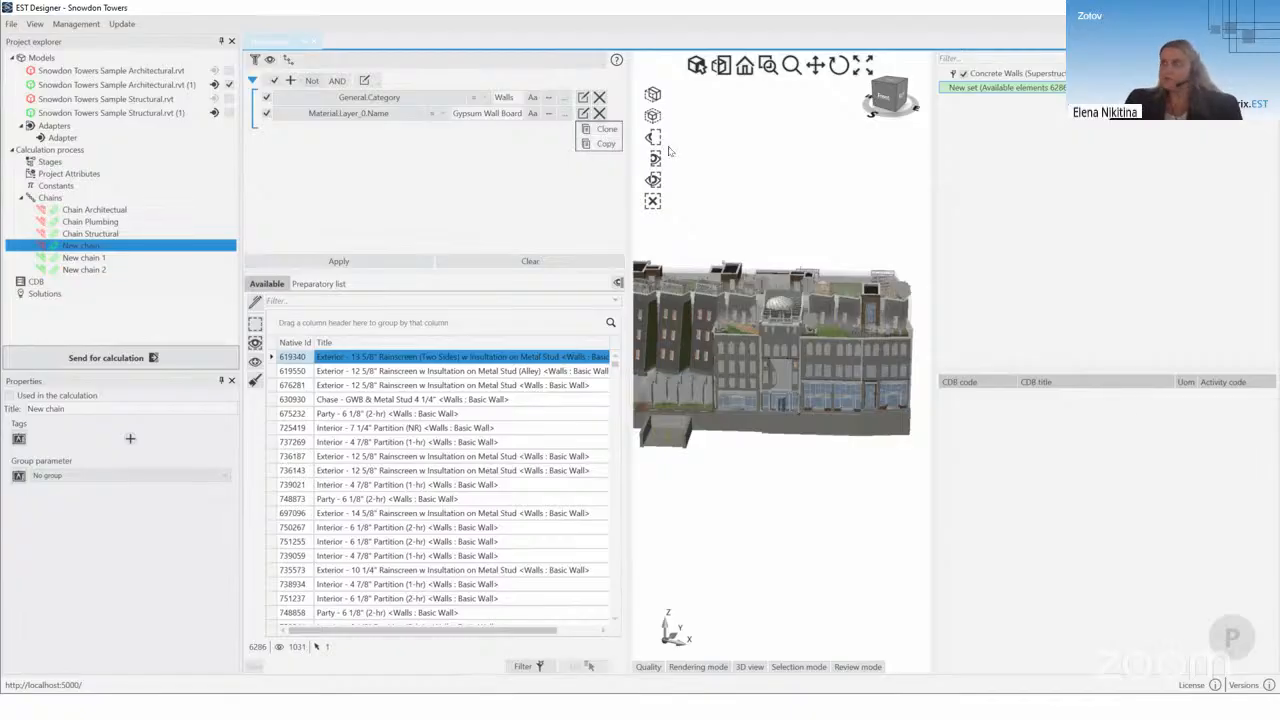
pyautogui.click(605, 131)
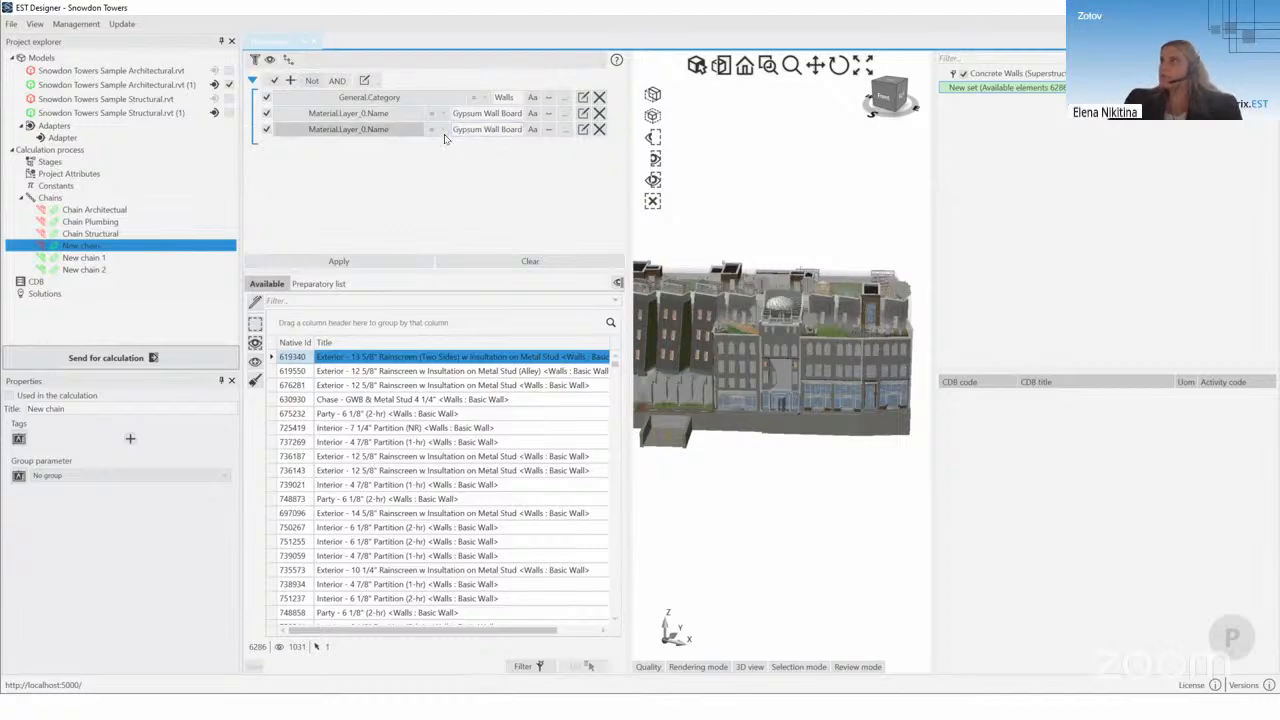
pyautogui.click(347, 130)
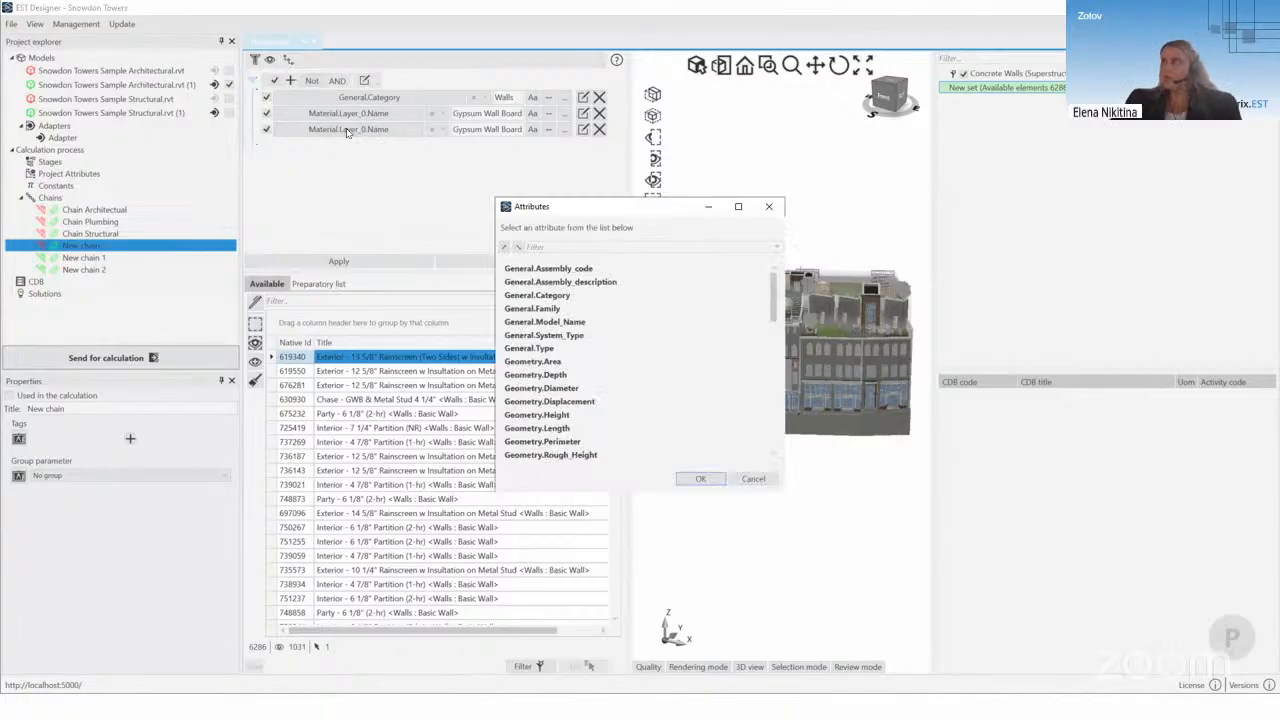
pyautogui.click(769, 206)
pyautogui.click(398, 130)
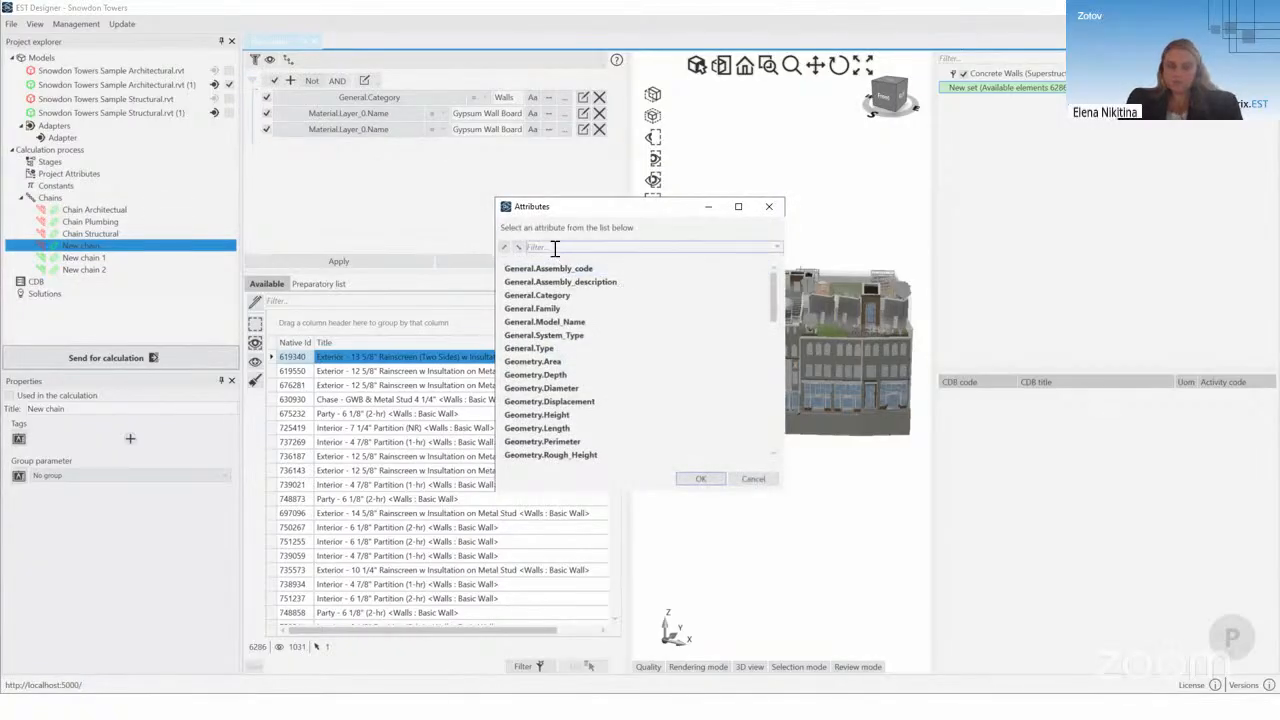
pyautogui.click(555, 249)
pyautogui.write('name')
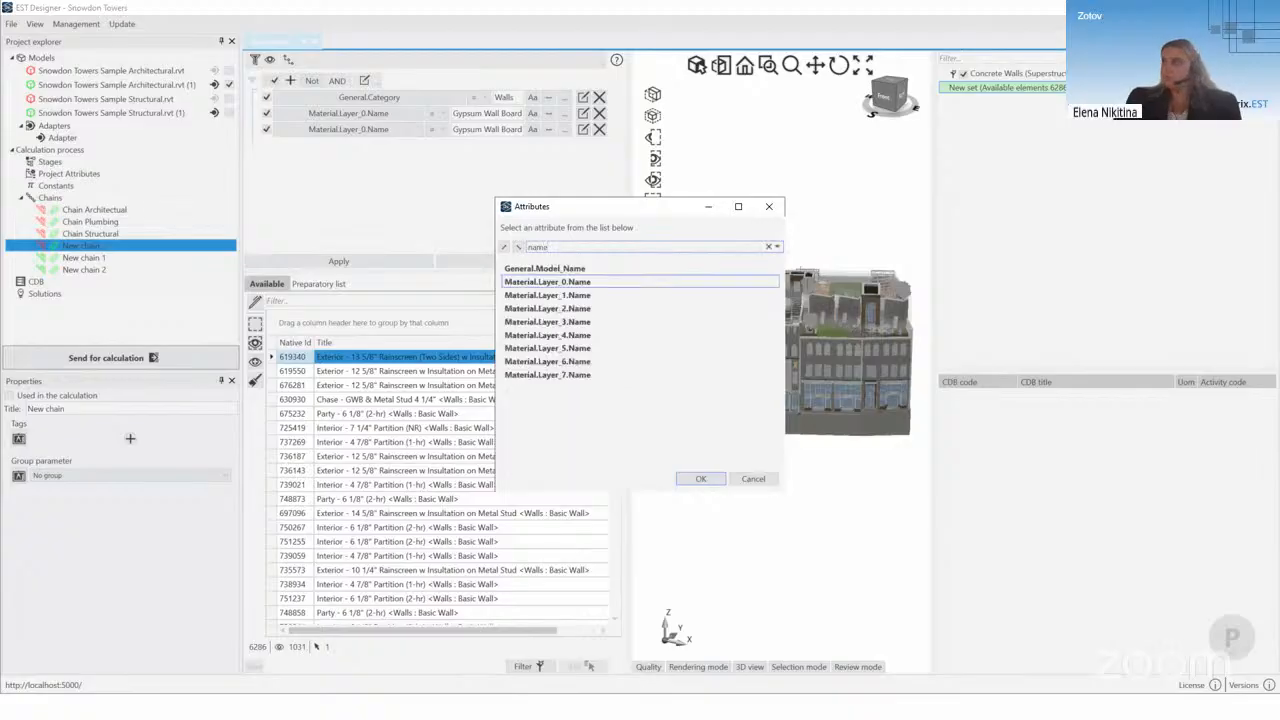
pyautogui.click(573, 297)
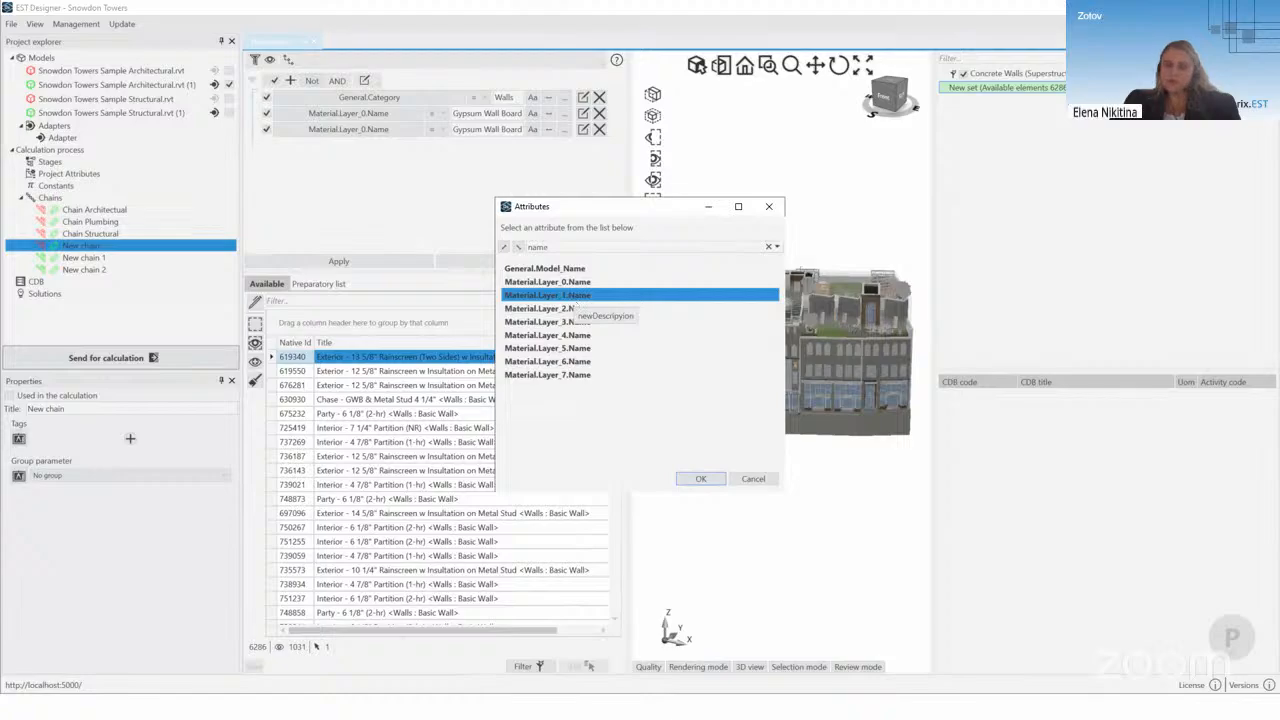
pyautogui.click(701, 479)
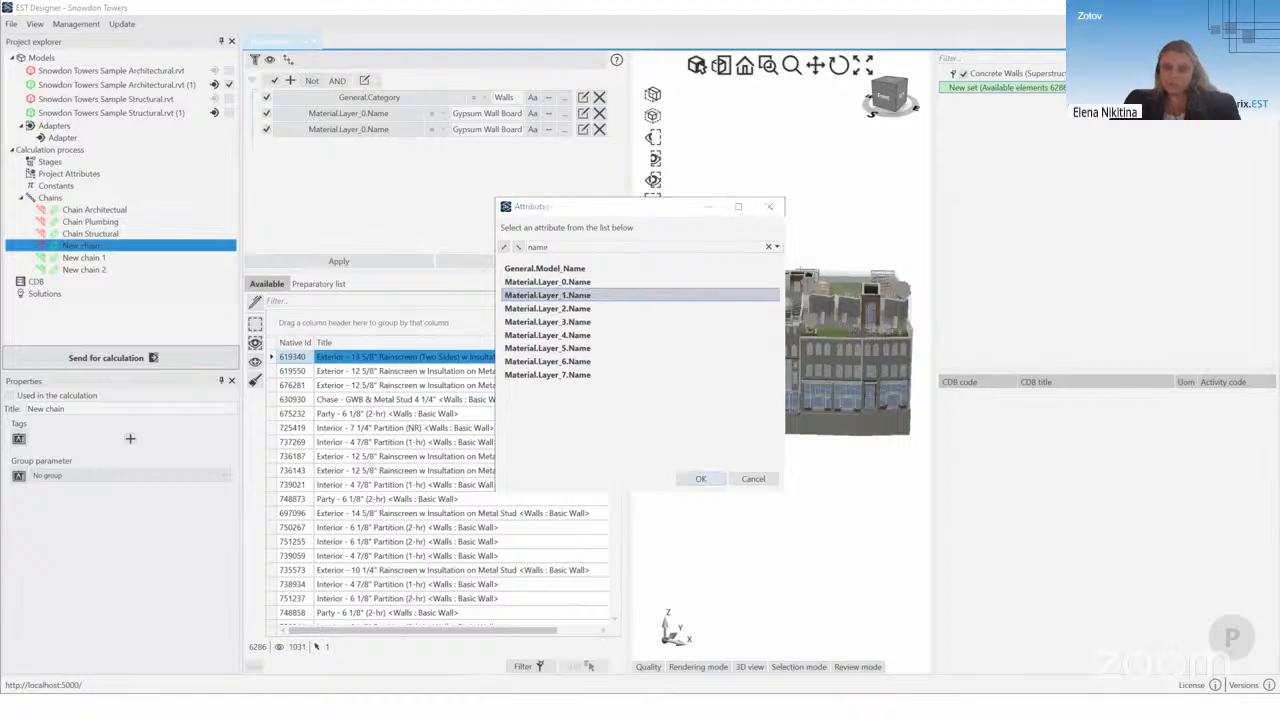
pyautogui.click(657, 298)
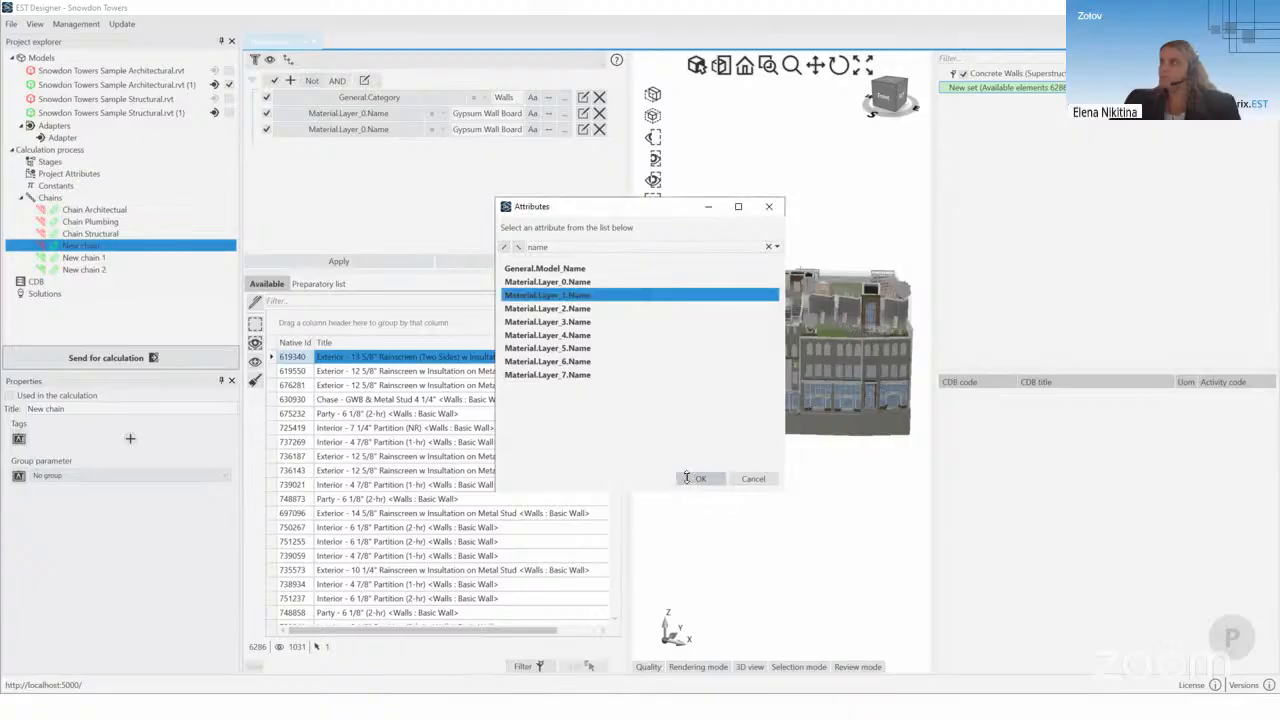
pyautogui.click(687, 478)
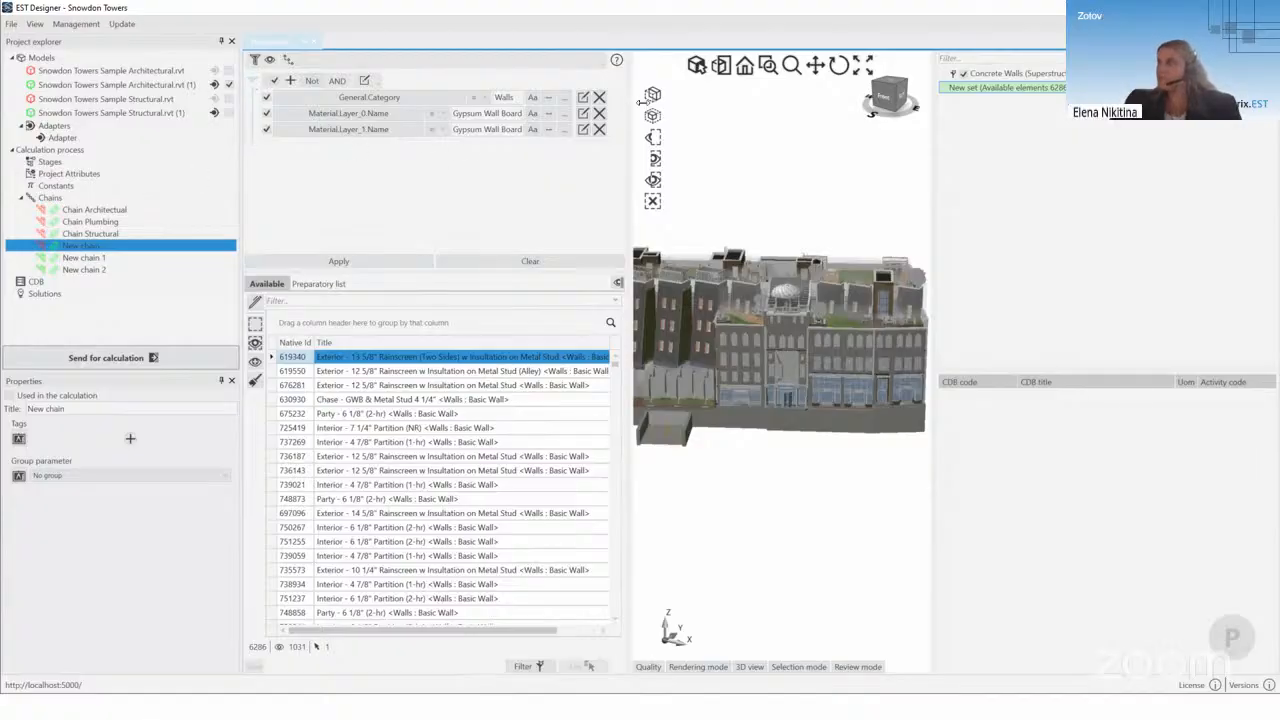
# Step: Clone the Material.Layer_1.Name condition twice, keeping Gypsum Wall Board as the value
pyautogui.click(584, 130)
pyautogui.click(600, 147)
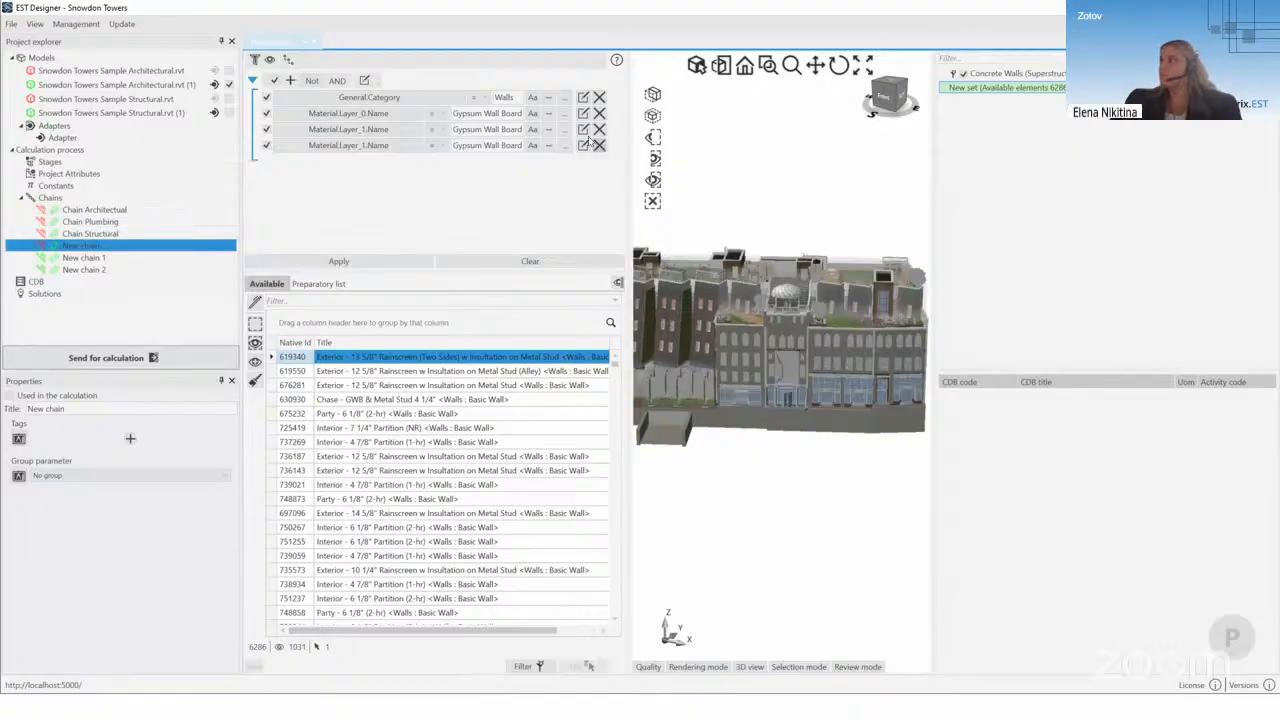
pyautogui.click(585, 131)
pyautogui.click(599, 148)
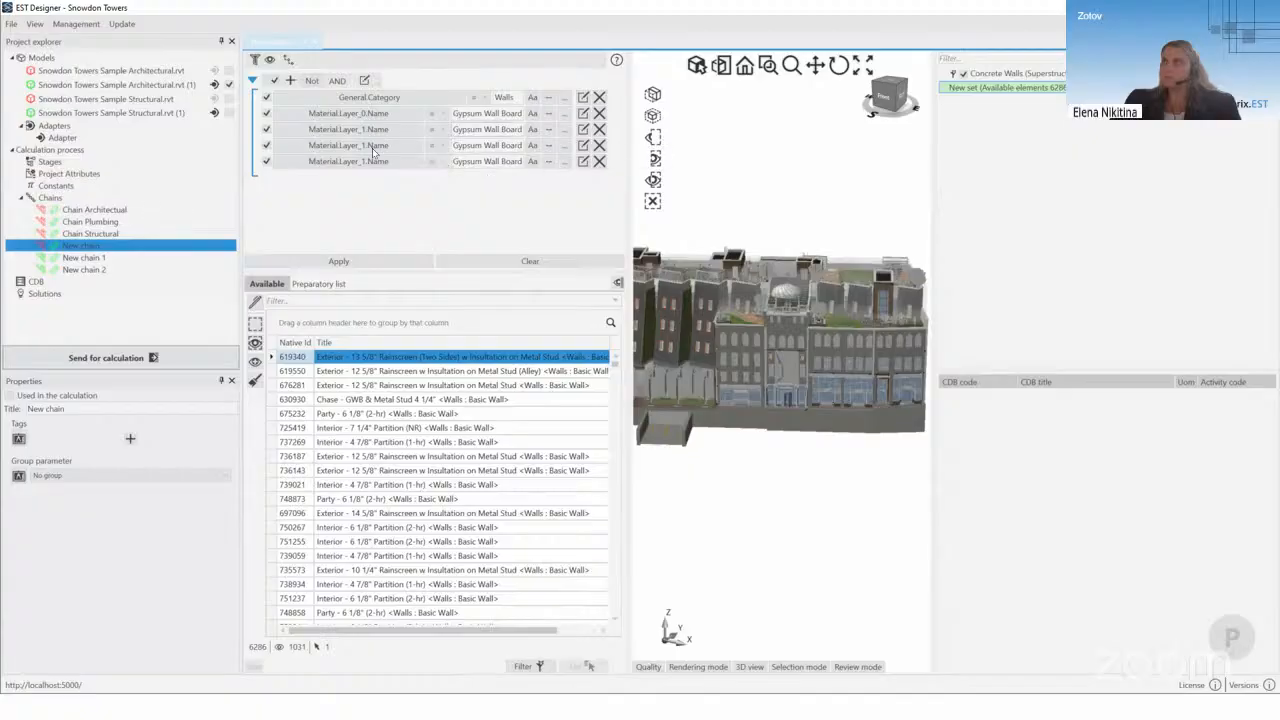
# Step: Change the attribute of the first cloned Material.Layer_1.Name condition to Material.Layer_3.Name
pyautogui.click(366, 148)
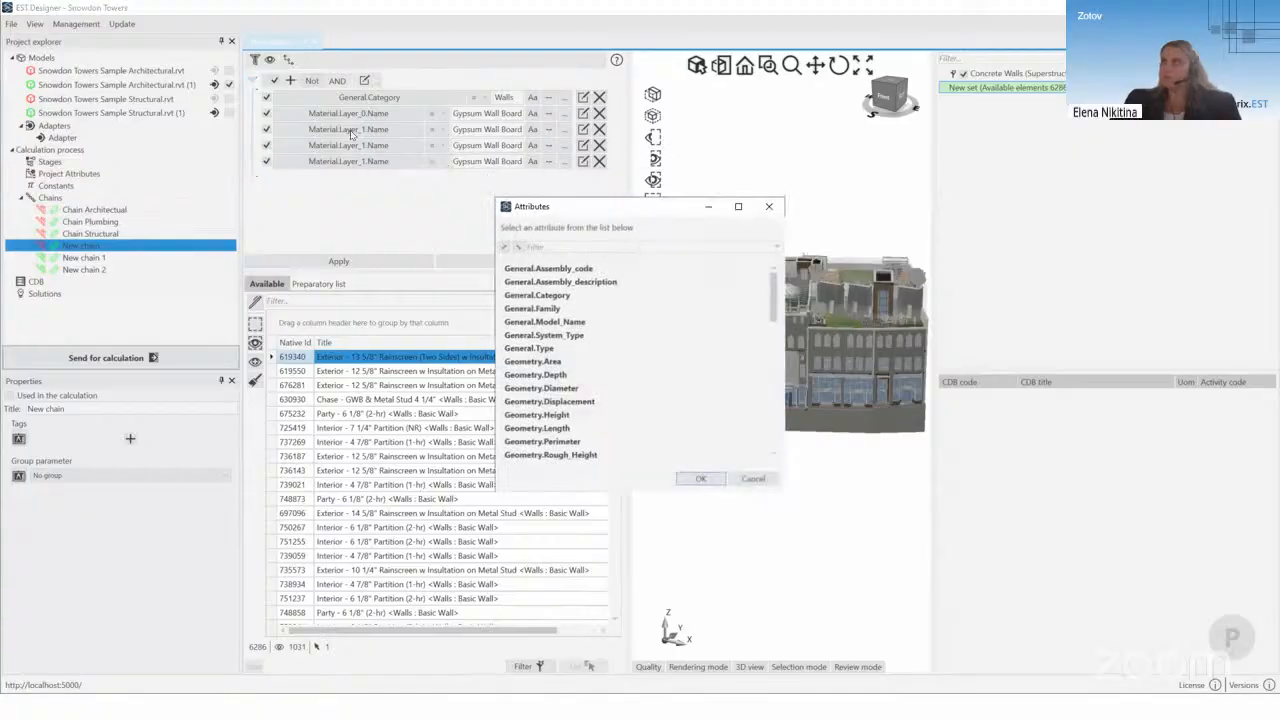
pyautogui.write('name')
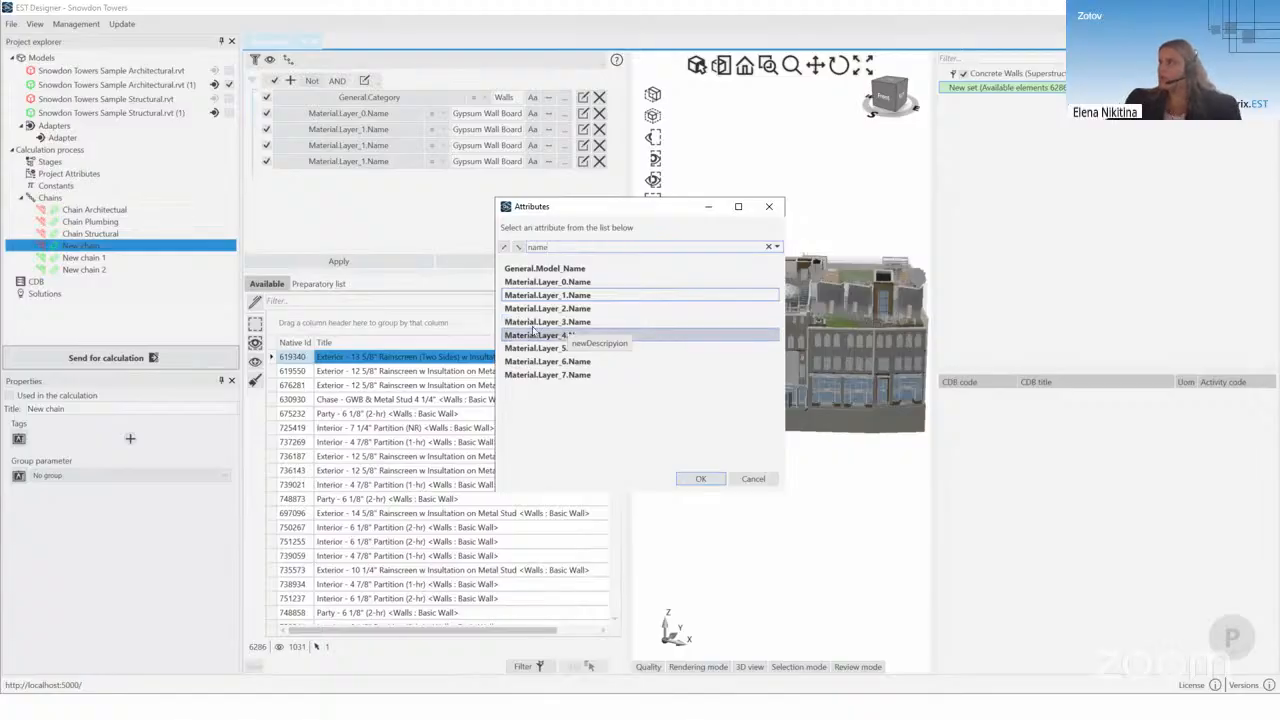
pyautogui.click(566, 323)
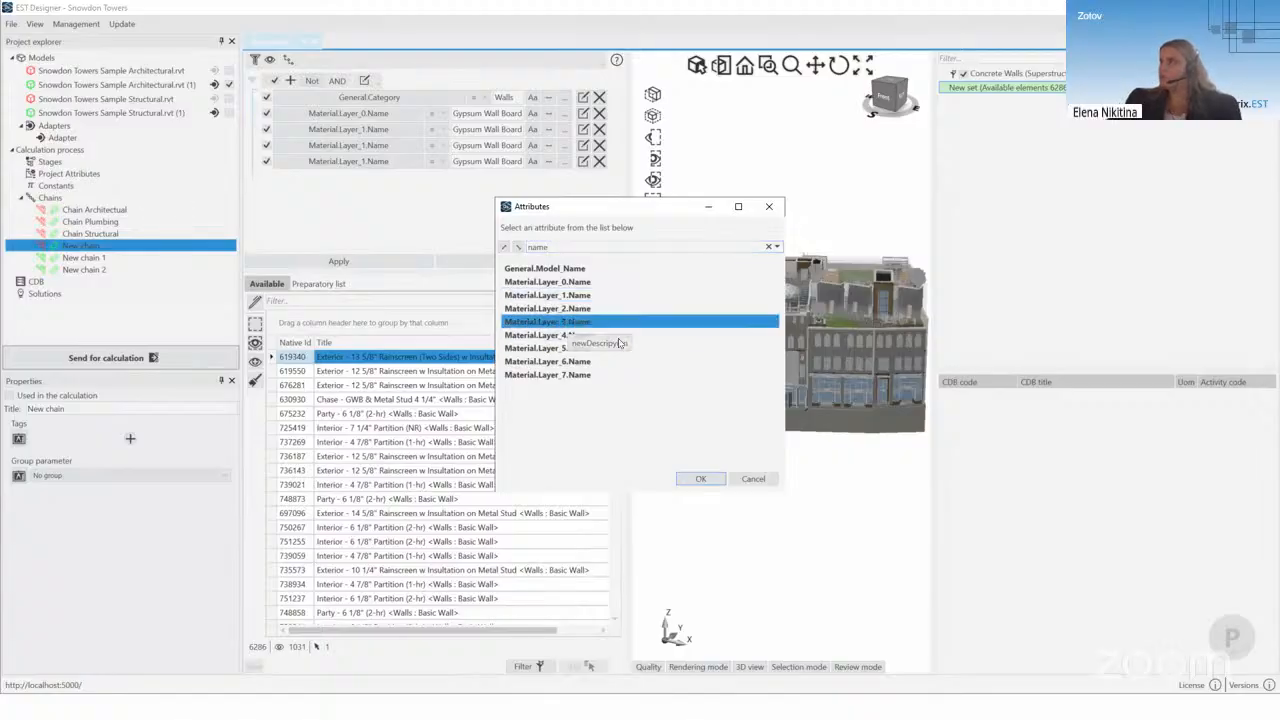
pyautogui.click(701, 478)
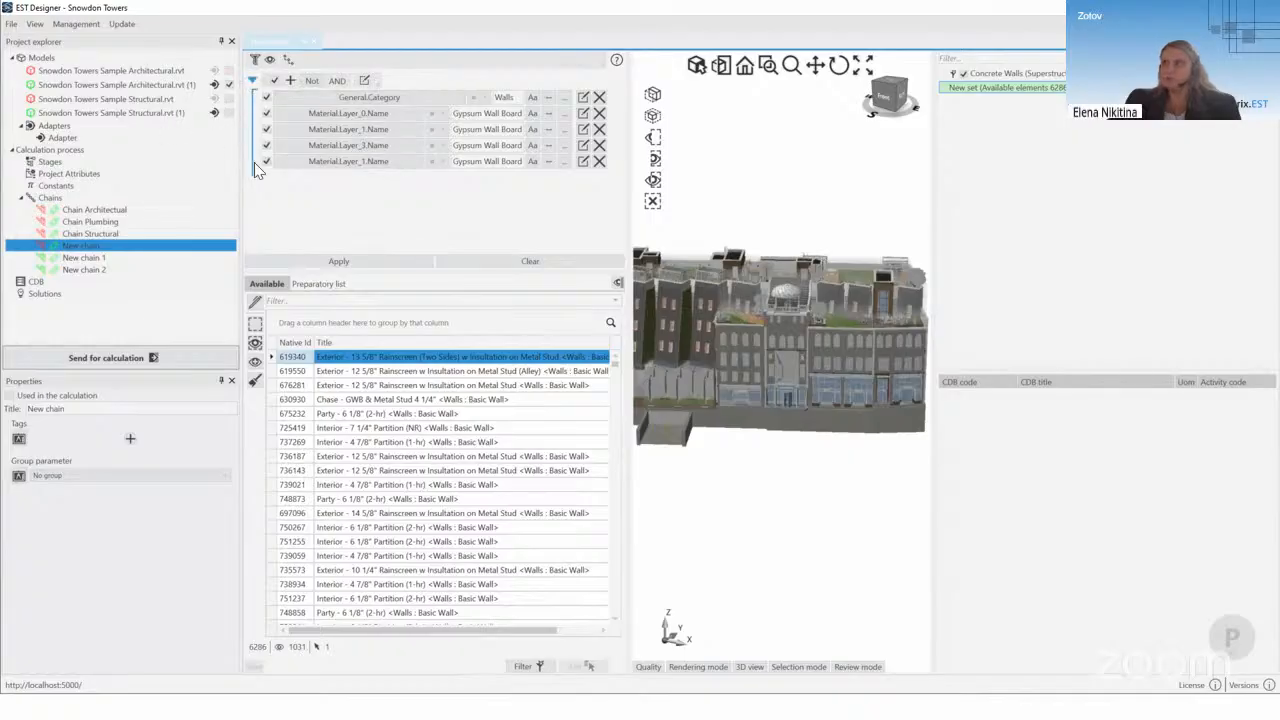
# Step: Change the attribute of the last condition in the filter to Material.Layer_4.Name
pyautogui.click(356, 164)
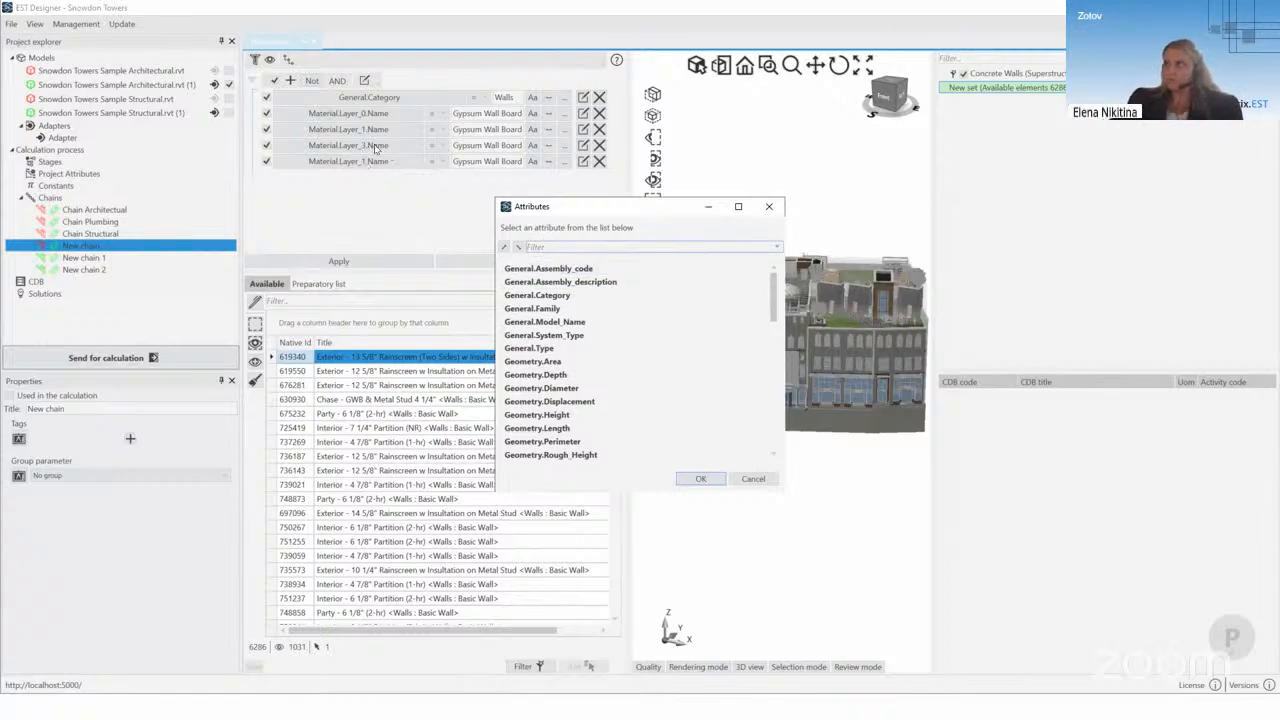
pyautogui.write('name')
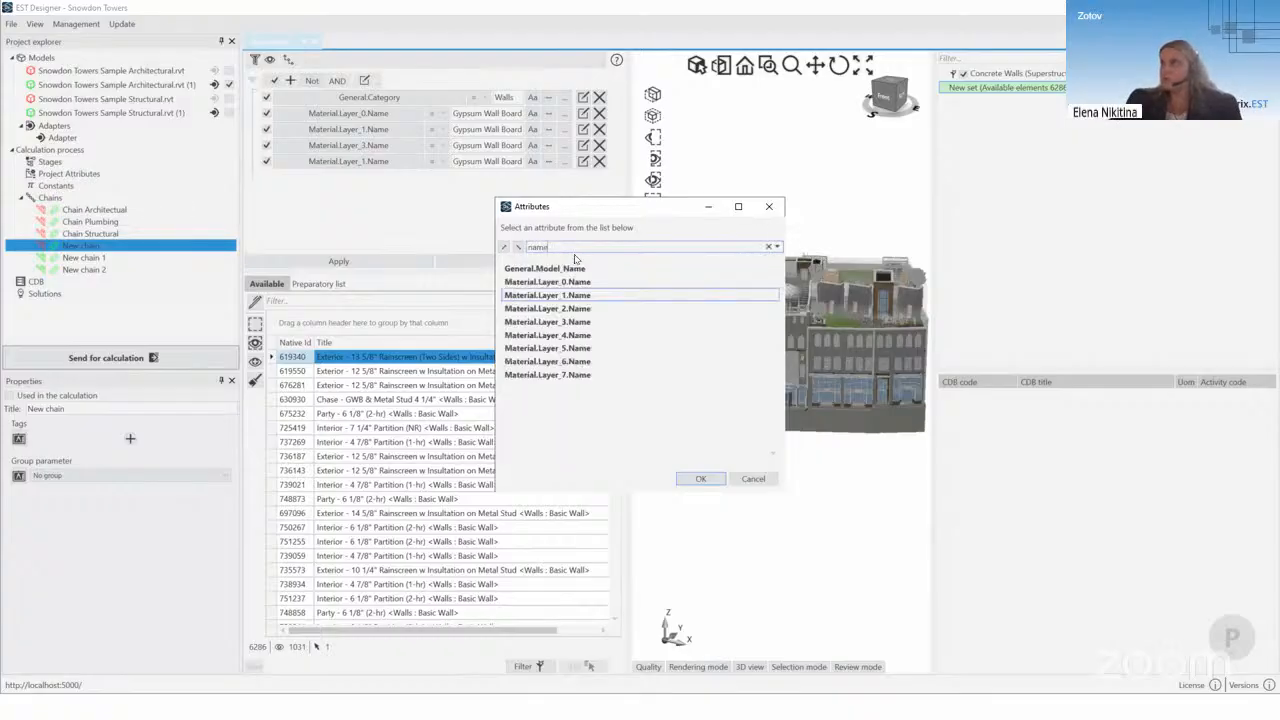
pyautogui.click(581, 338)
pyautogui.click(688, 477)
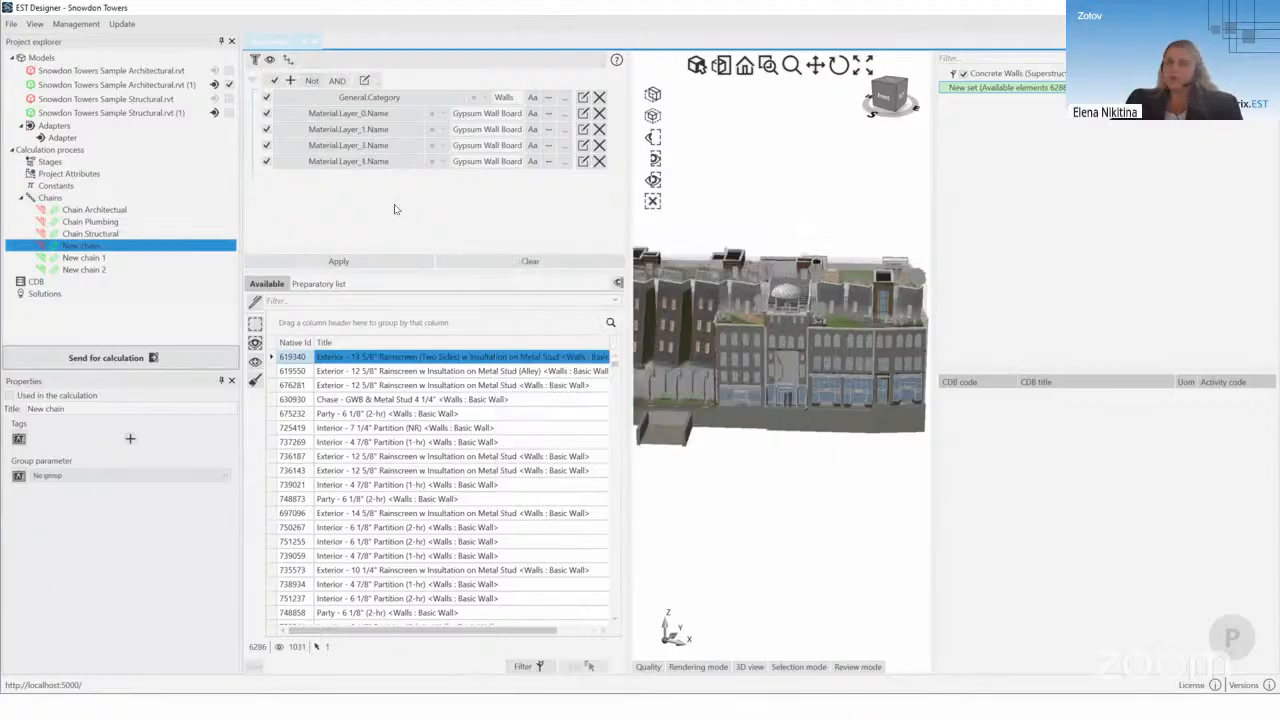
# Step: Add a filter condition for the attribute Material.Layer_2.Name
pyautogui.click(290, 82)
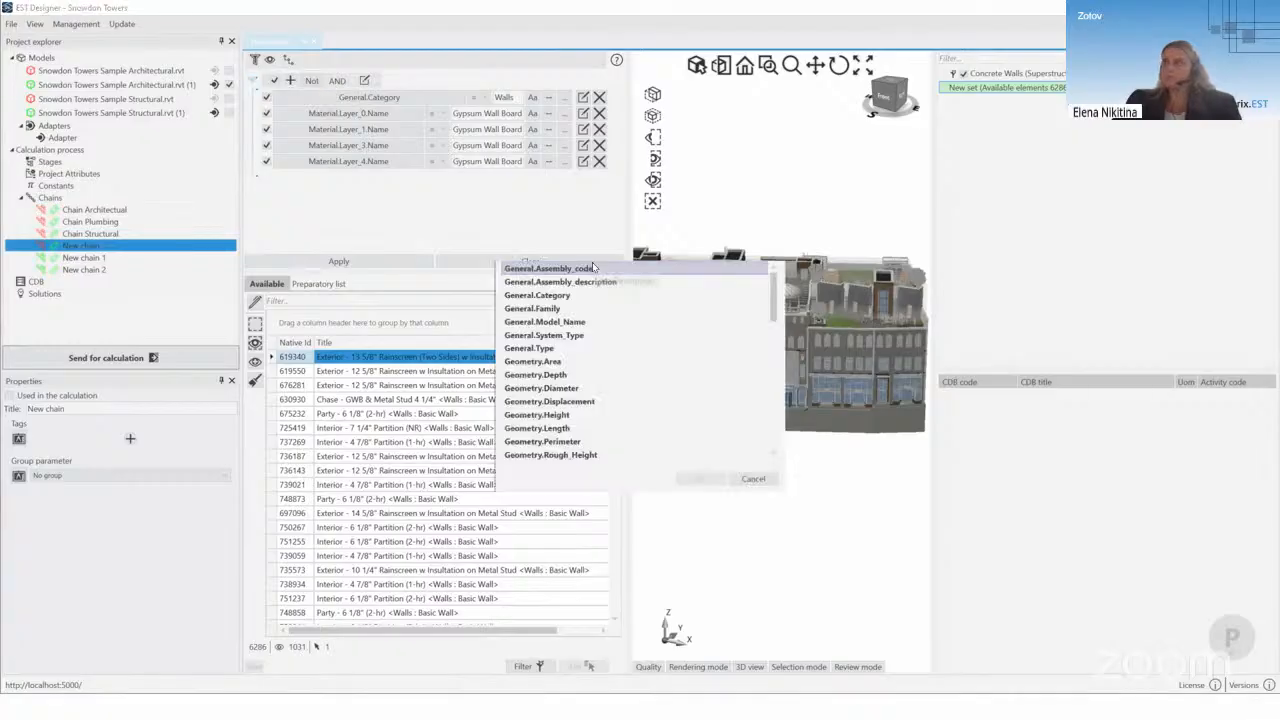
pyautogui.click(565, 247)
pyautogui.write('nam')
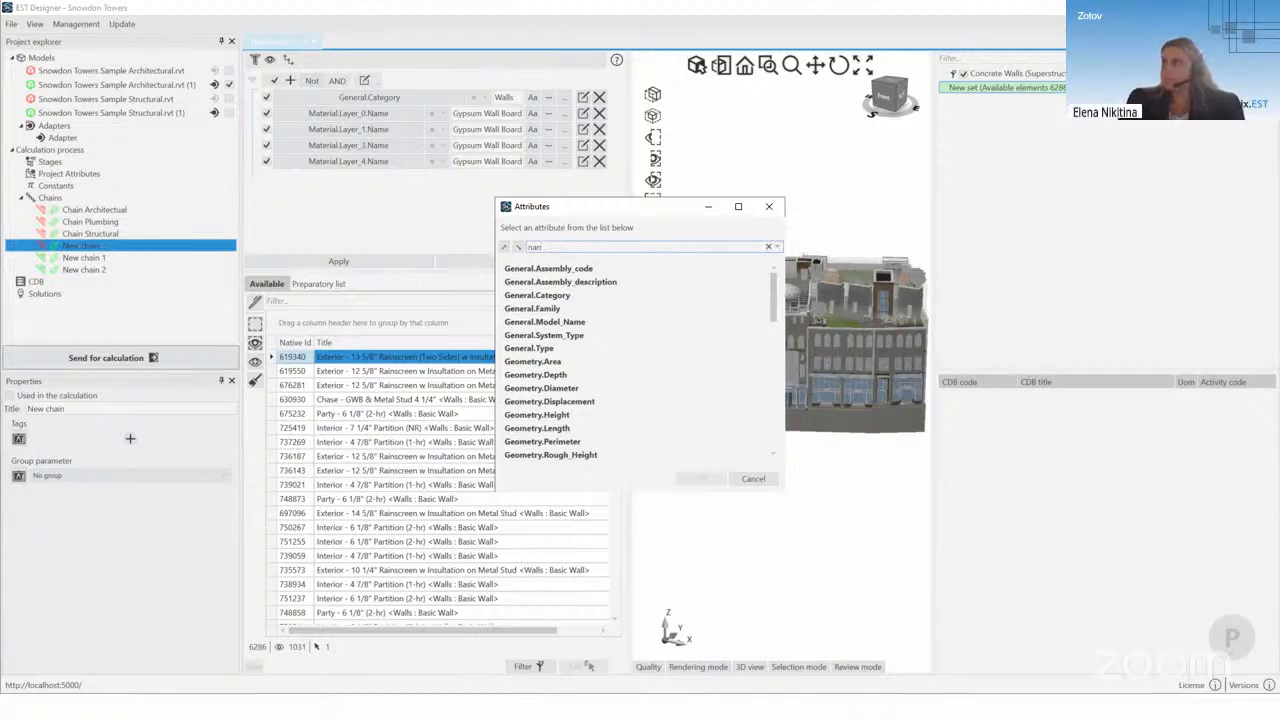
pyautogui.write('e')
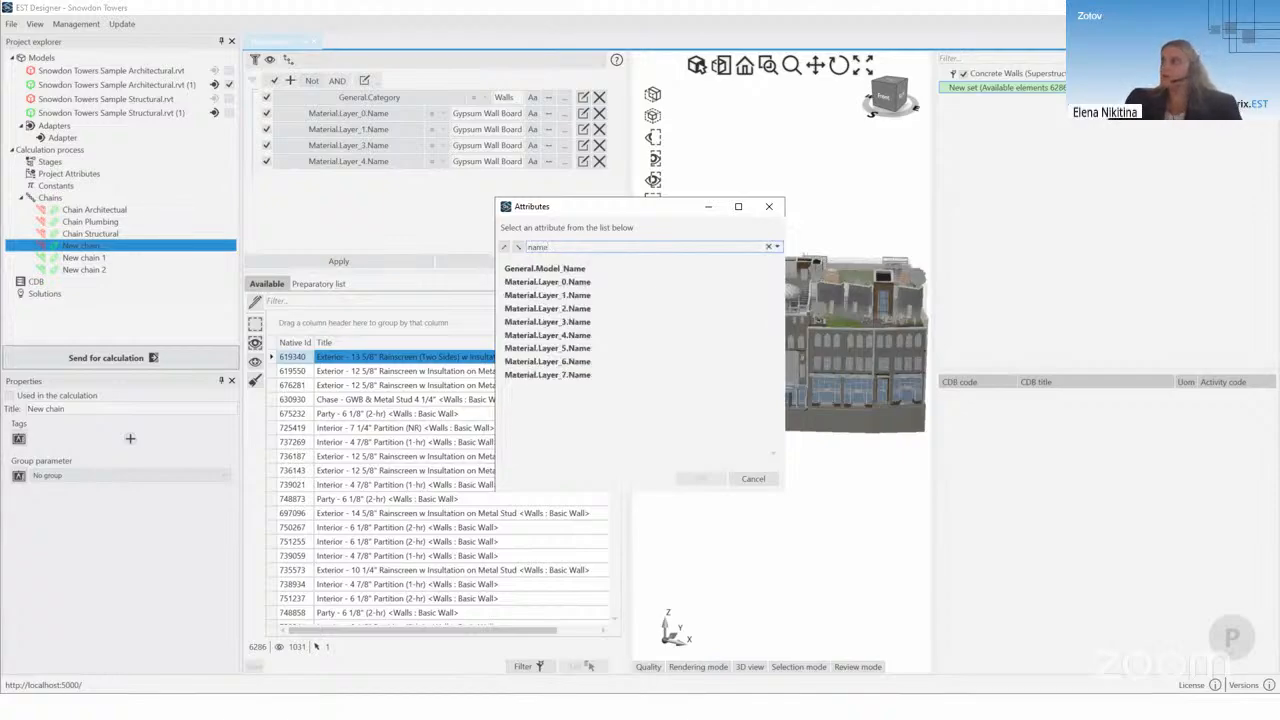
pyautogui.click(605, 309)
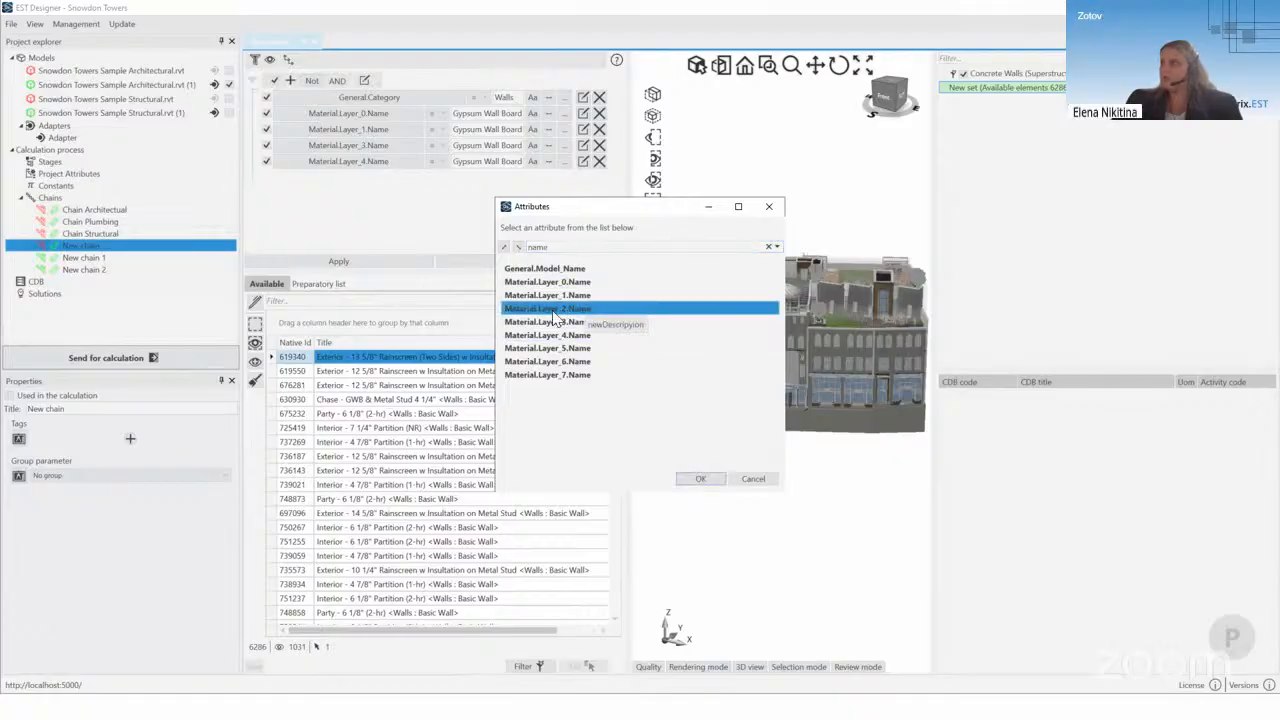
pyautogui.click(700, 478)
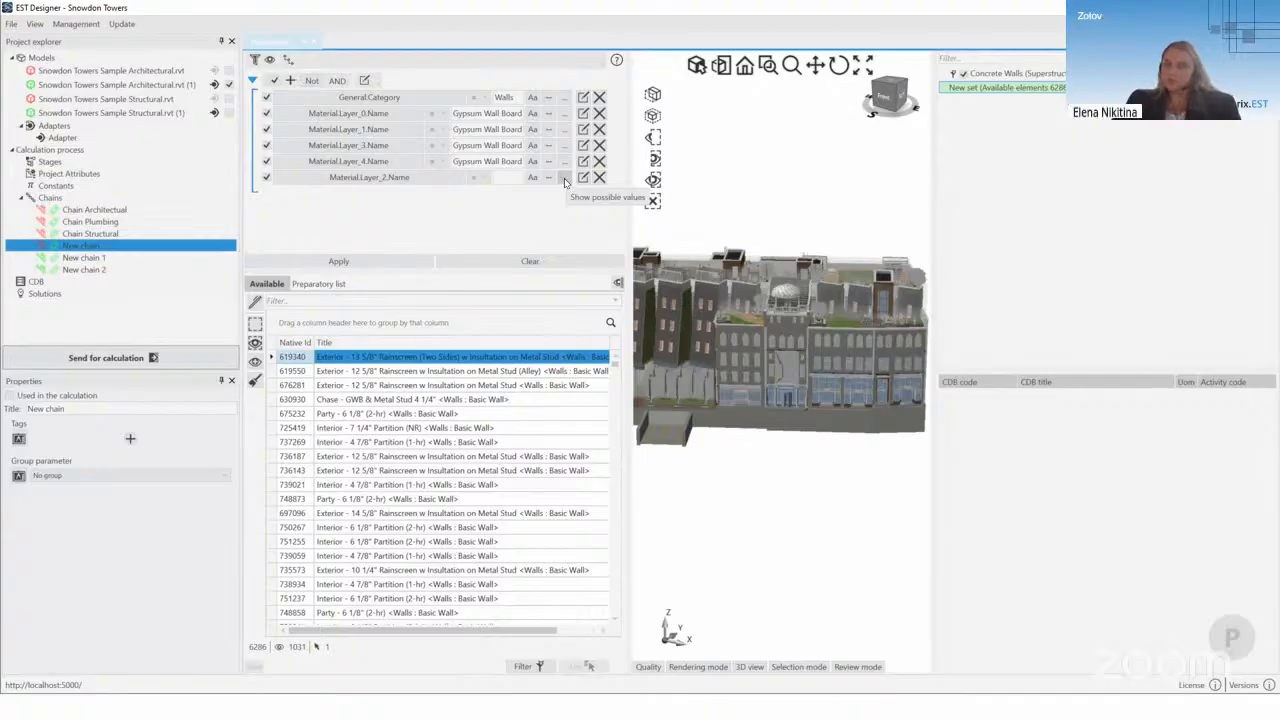
# Step: Set the value of the Material.Layer_2.Name condition to Metal Stud Layer
pyautogui.click(582, 290)
pyautogui.write('metal')
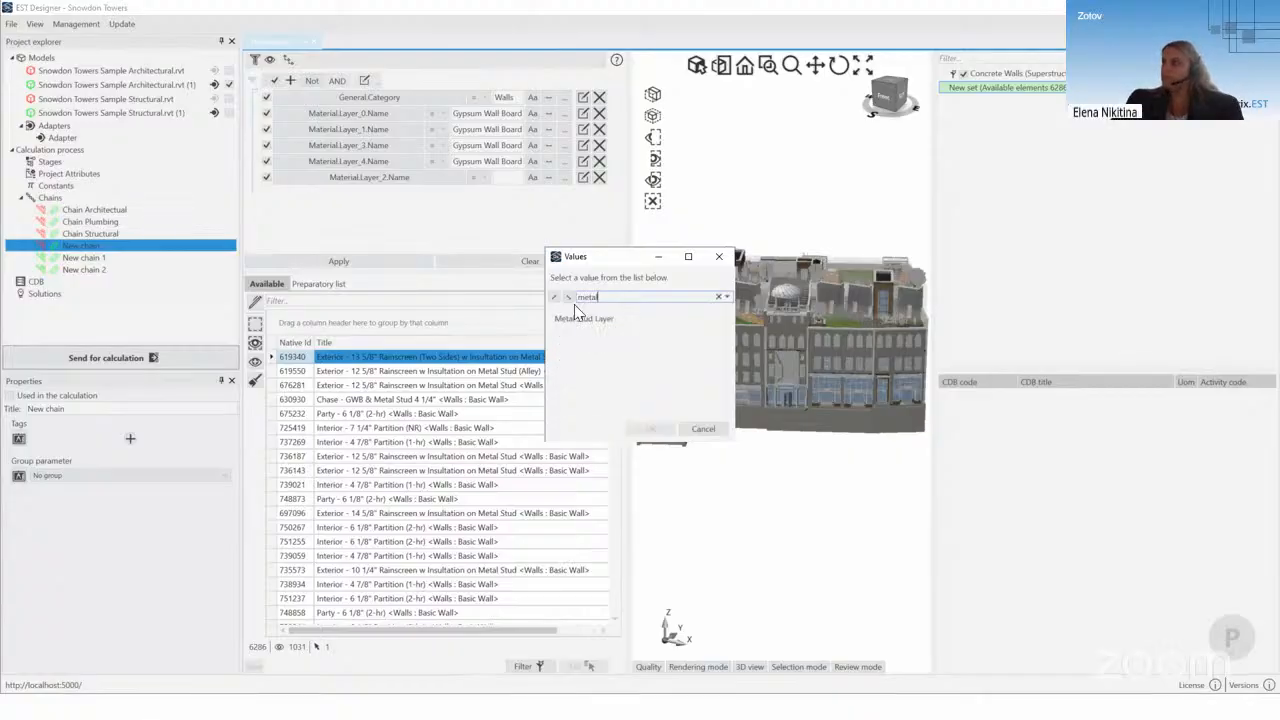
pyautogui.click(600, 319)
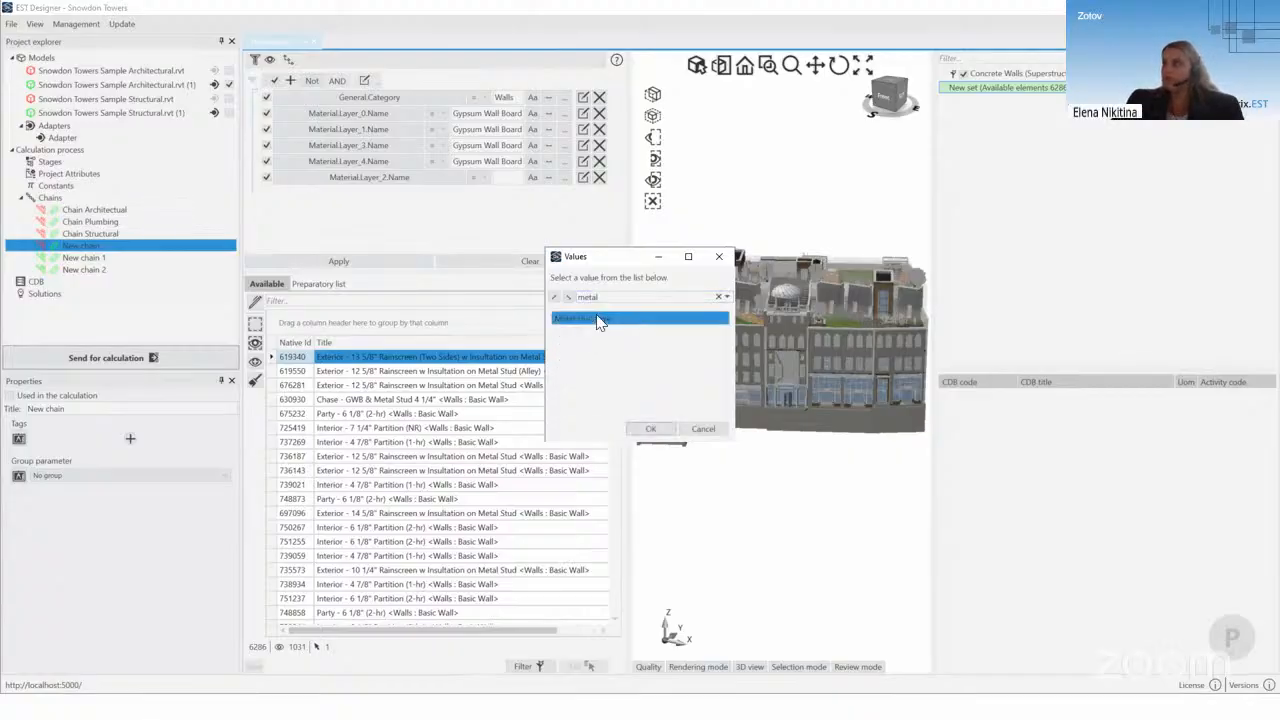
pyautogui.click(648, 429)
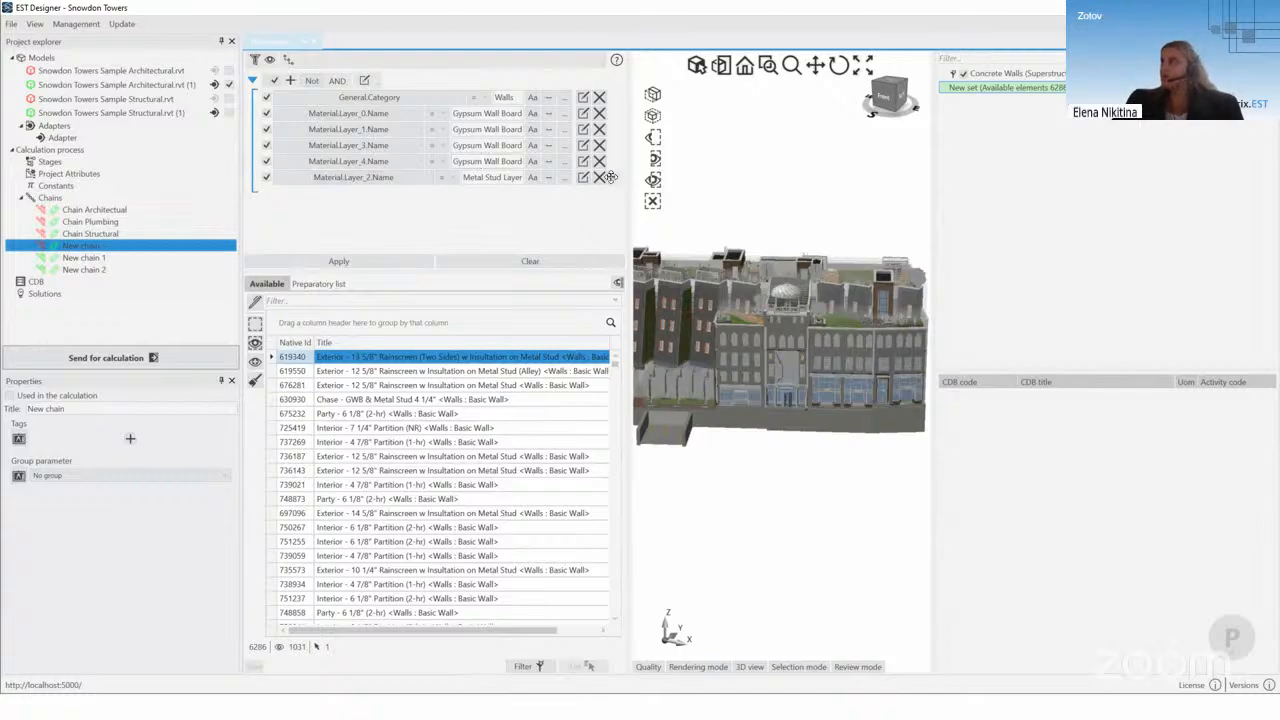
# Step: Try to move the Material.Layer_2.Name condition higher in the filter's condition list
pyautogui.moveTo(613, 176)
pyautogui.mouseDown()
pyautogui.moveTo(617, 160)
pyautogui.moveTo(608, 173)
pyautogui.mouseUp()
pyautogui.moveTo(613, 177); pyautogui.dragTo(614, 140)
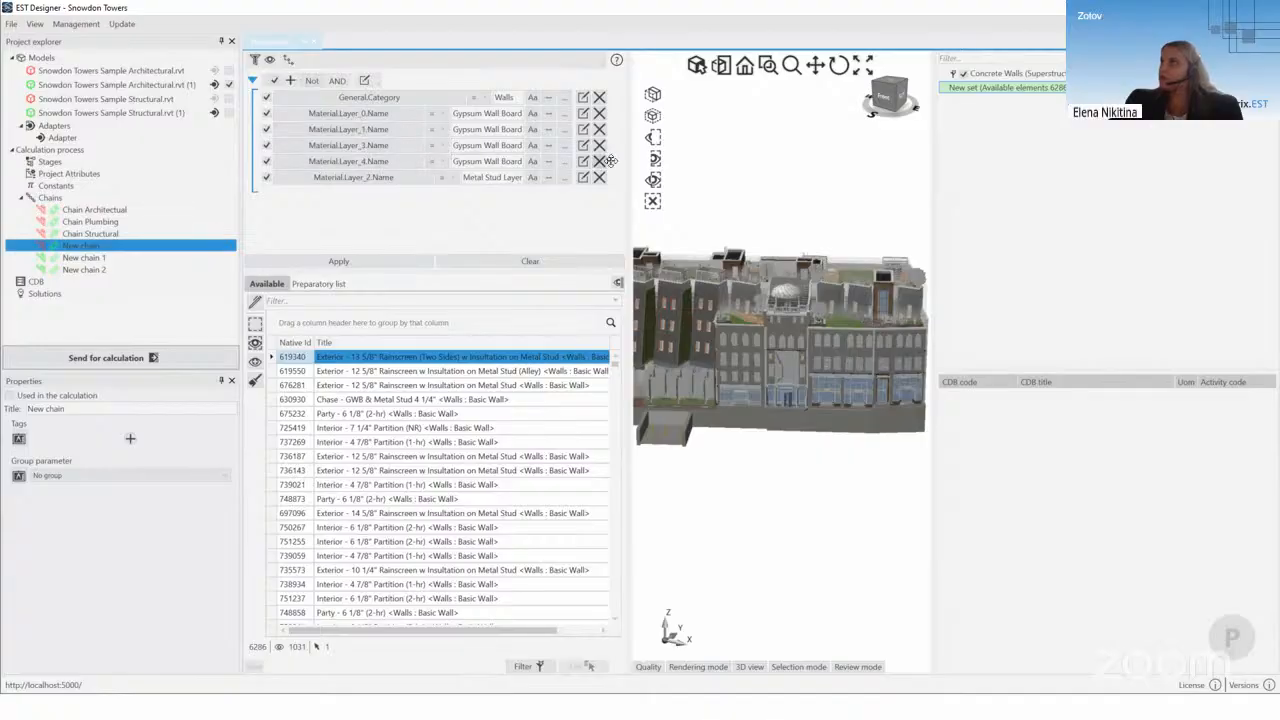
pyautogui.moveTo(614, 146); pyautogui.dragTo(614, 145)
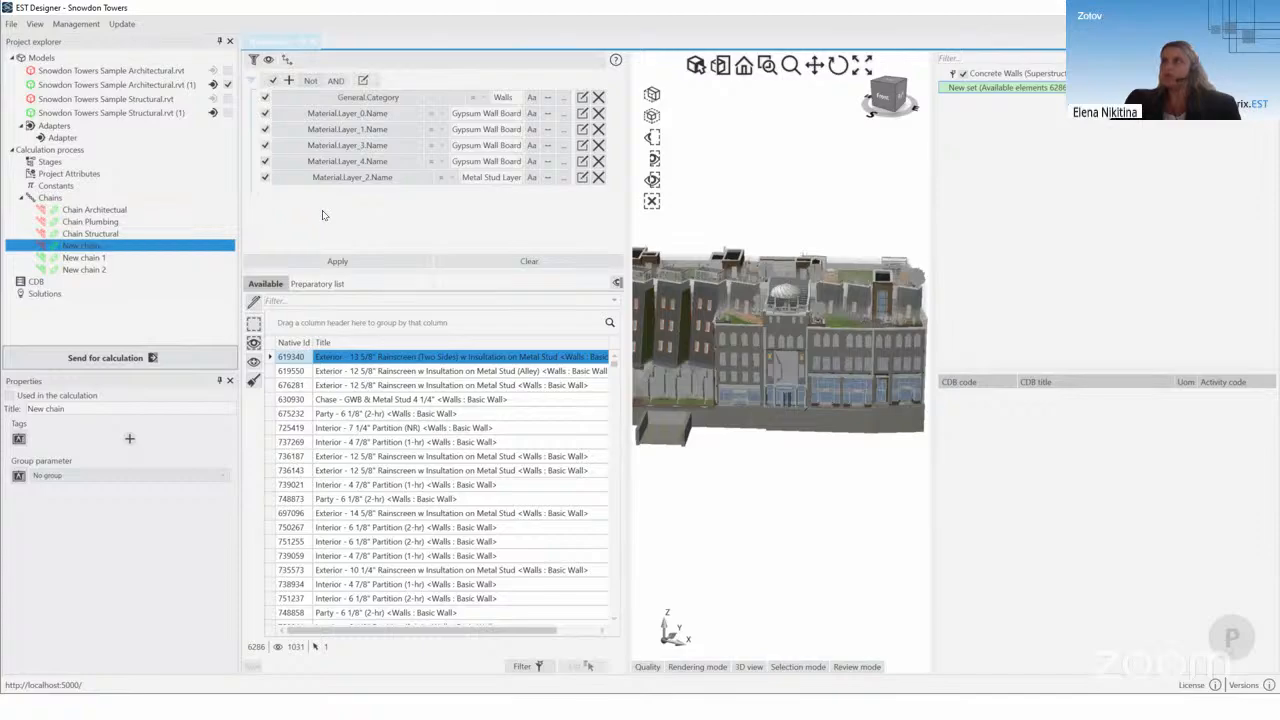
# Step: Apply the filter, then select all matching partition walls and isolate them in the 3D view
pyautogui.click(304, 262)
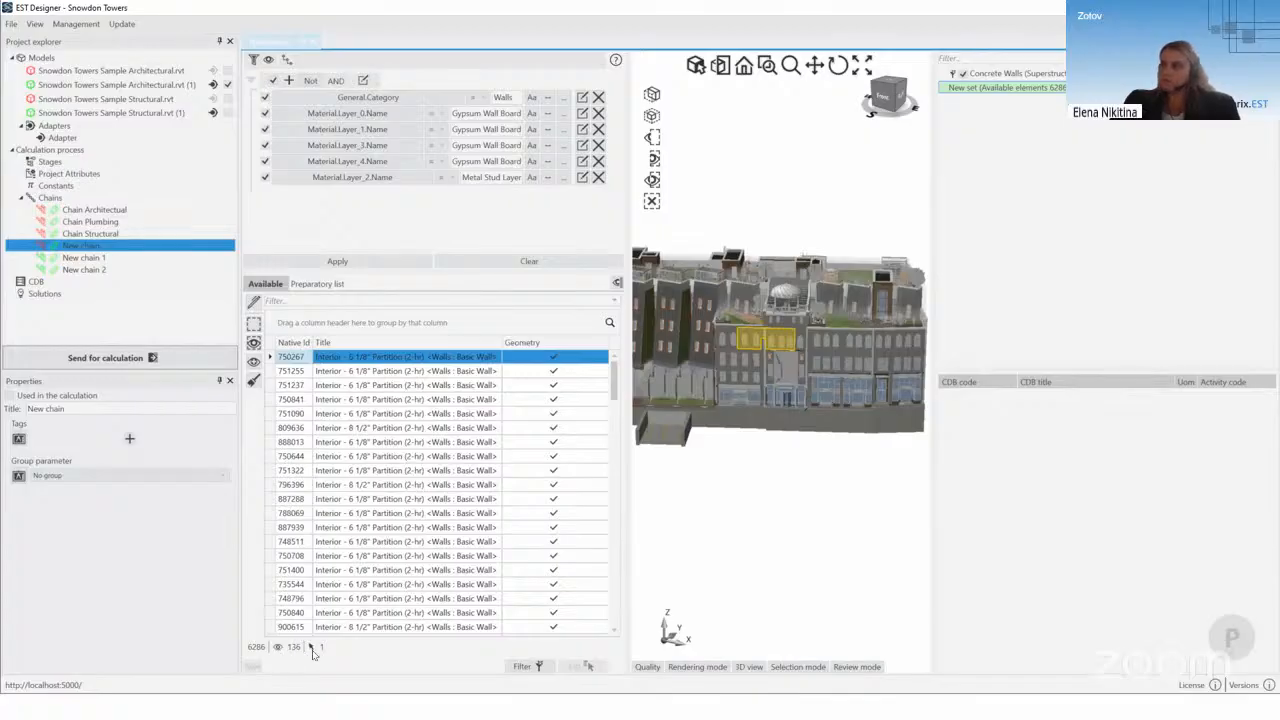
pyautogui.click(254, 325)
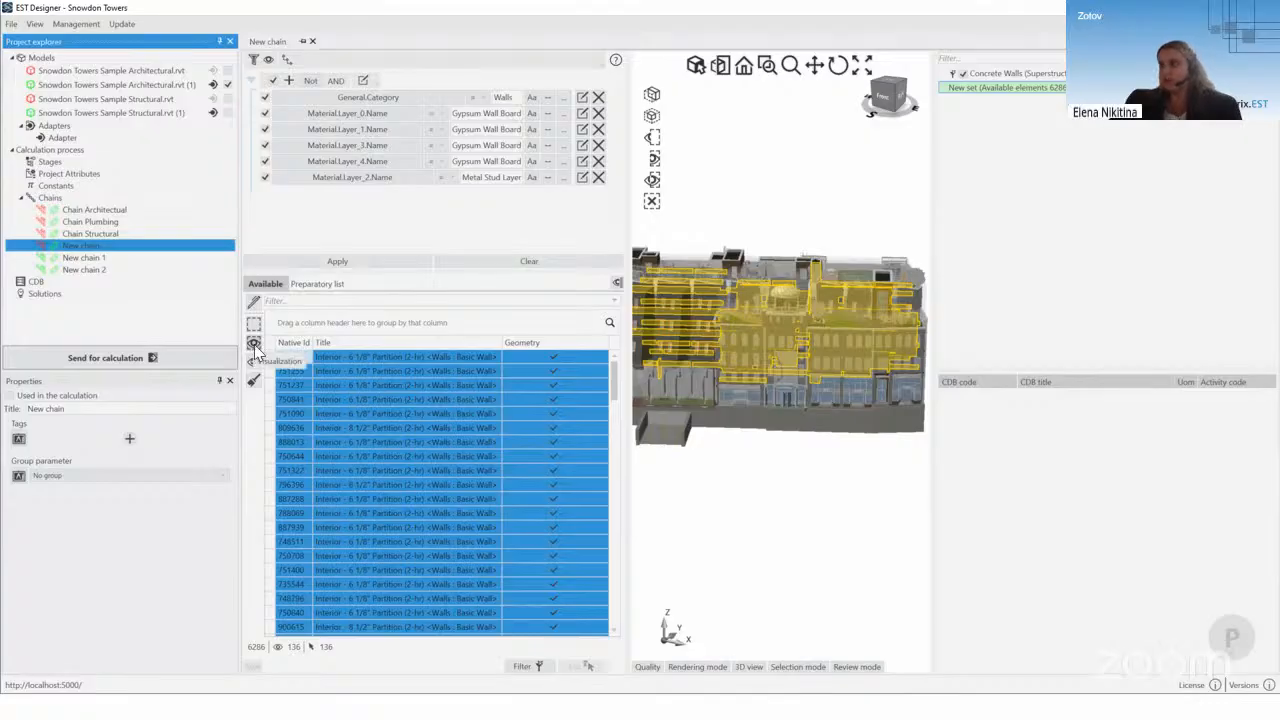
pyautogui.click(254, 344)
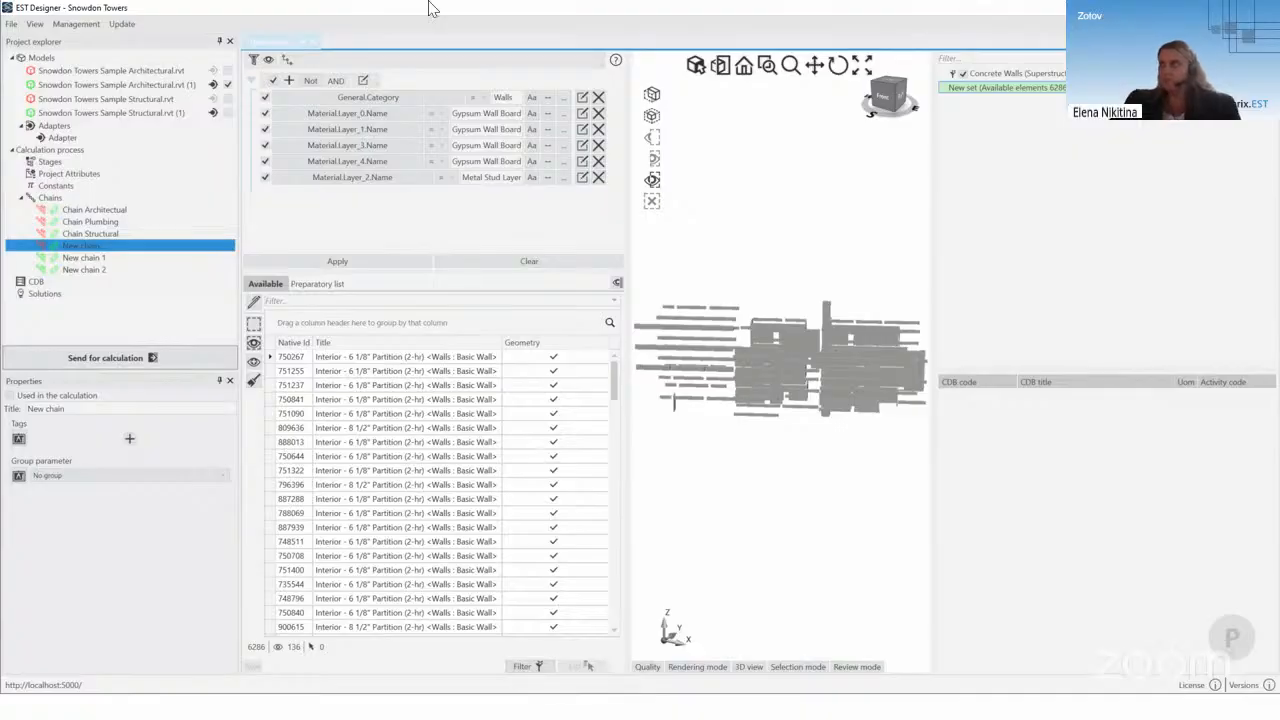
# Step: Start a work assignment from the filter and browse the CDB manufacturing processes to Plasterboard partitions under Walls and partitions manufactured on-site
pyautogui.click(520, 667)
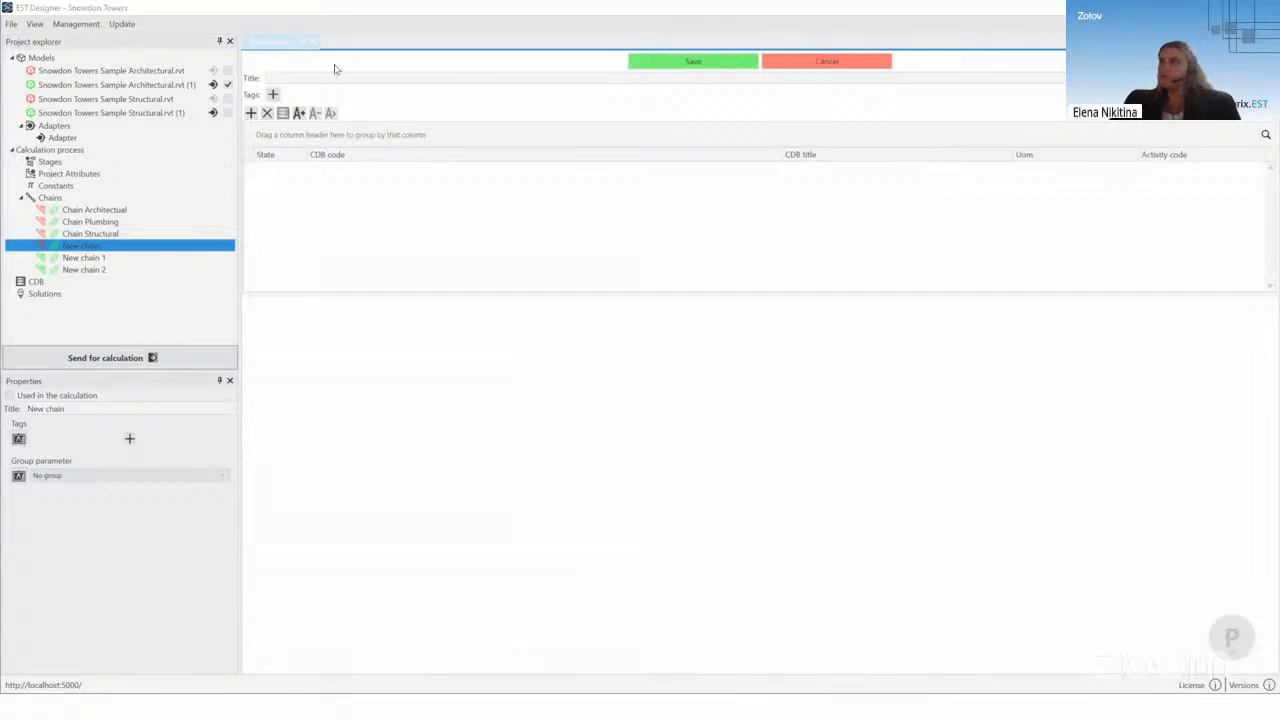
pyautogui.click(251, 113)
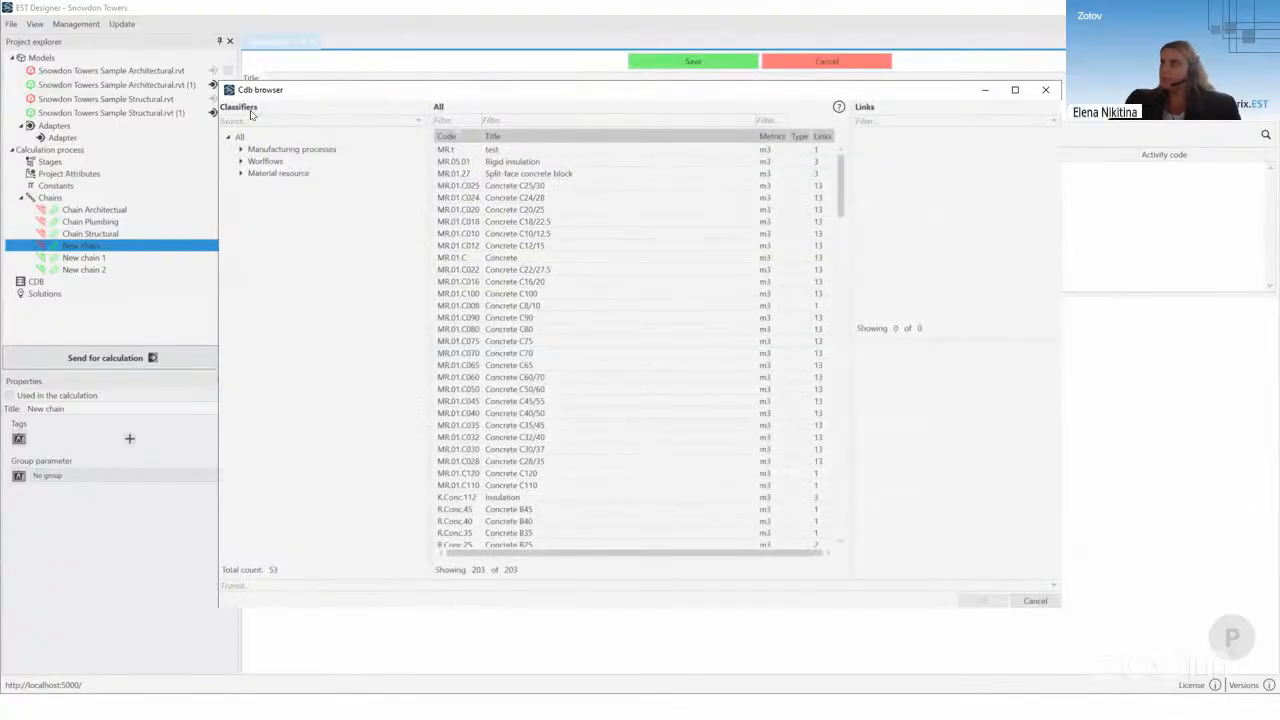
pyautogui.click(239, 150)
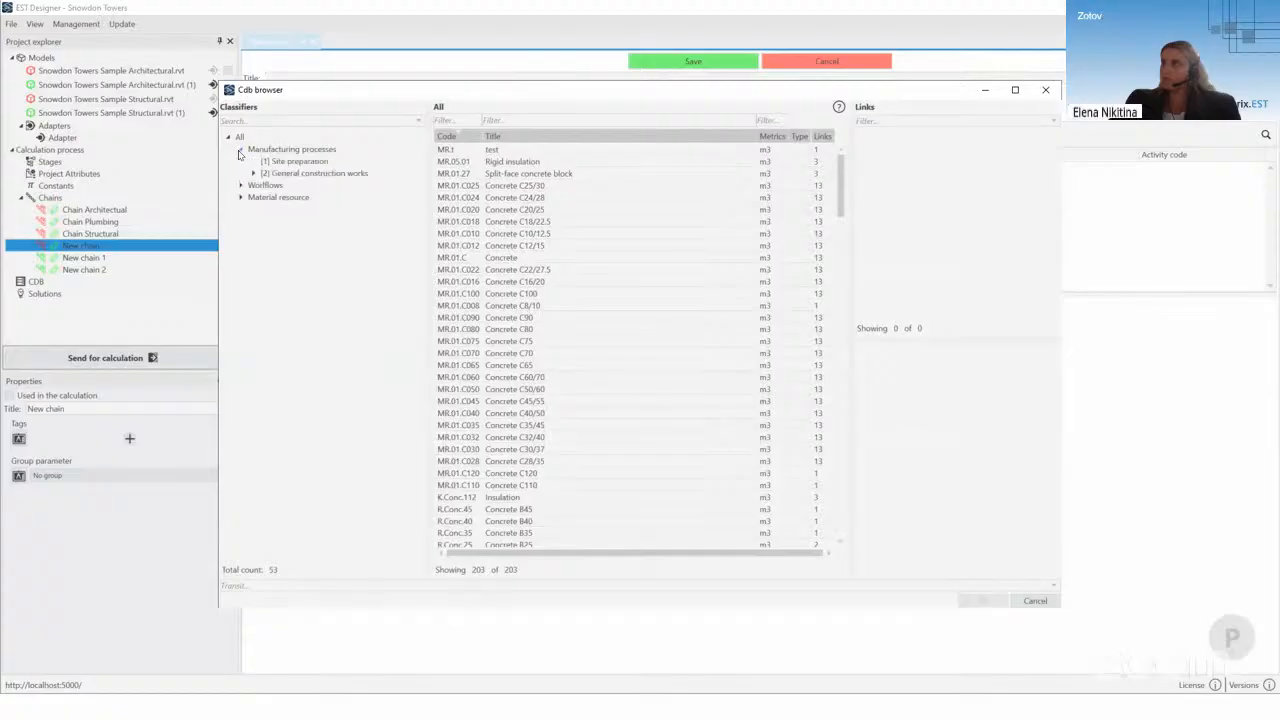
pyautogui.click(253, 174)
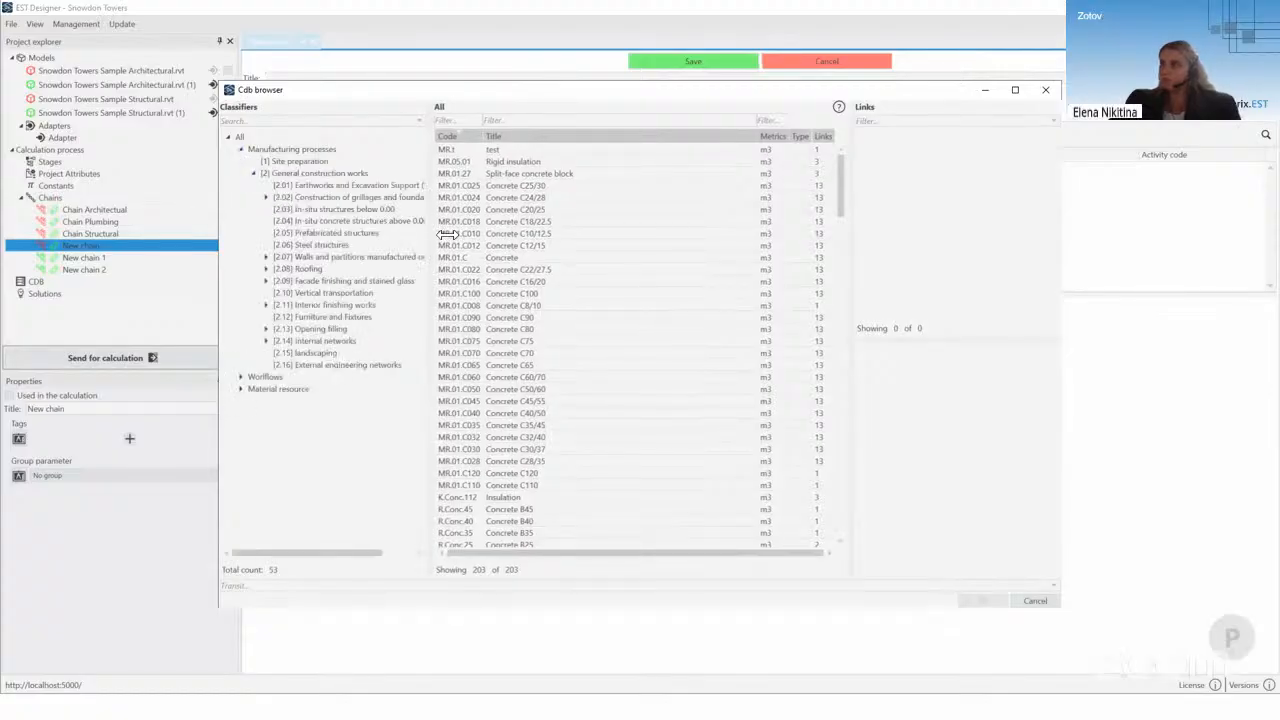
pyautogui.moveTo(447, 234); pyautogui.dragTo(468, 234)
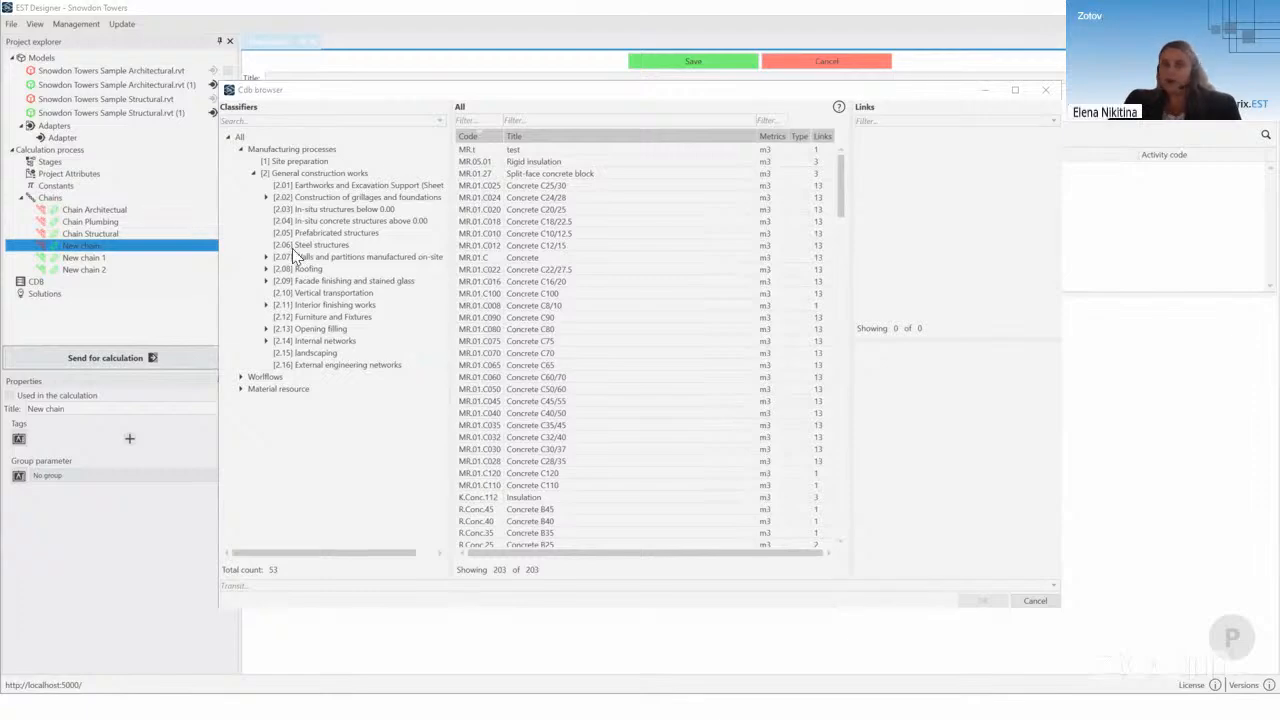
pyautogui.click(266, 257)
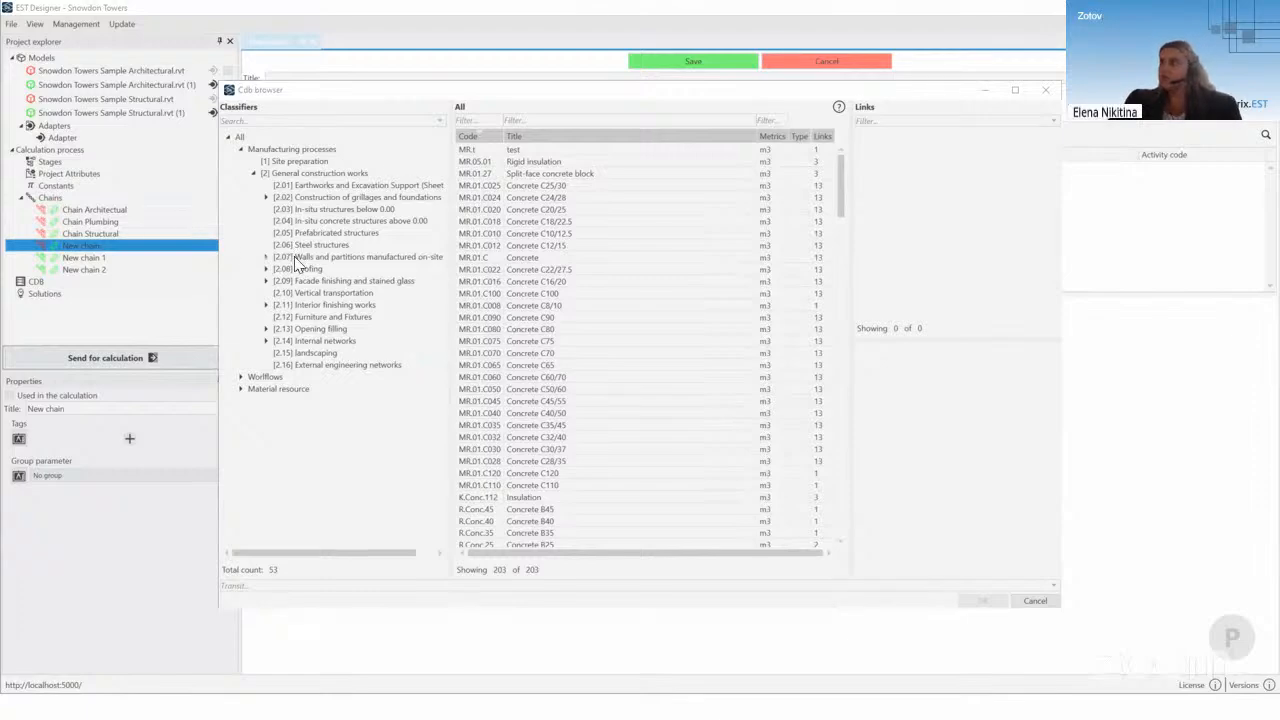
pyautogui.click(365, 258)
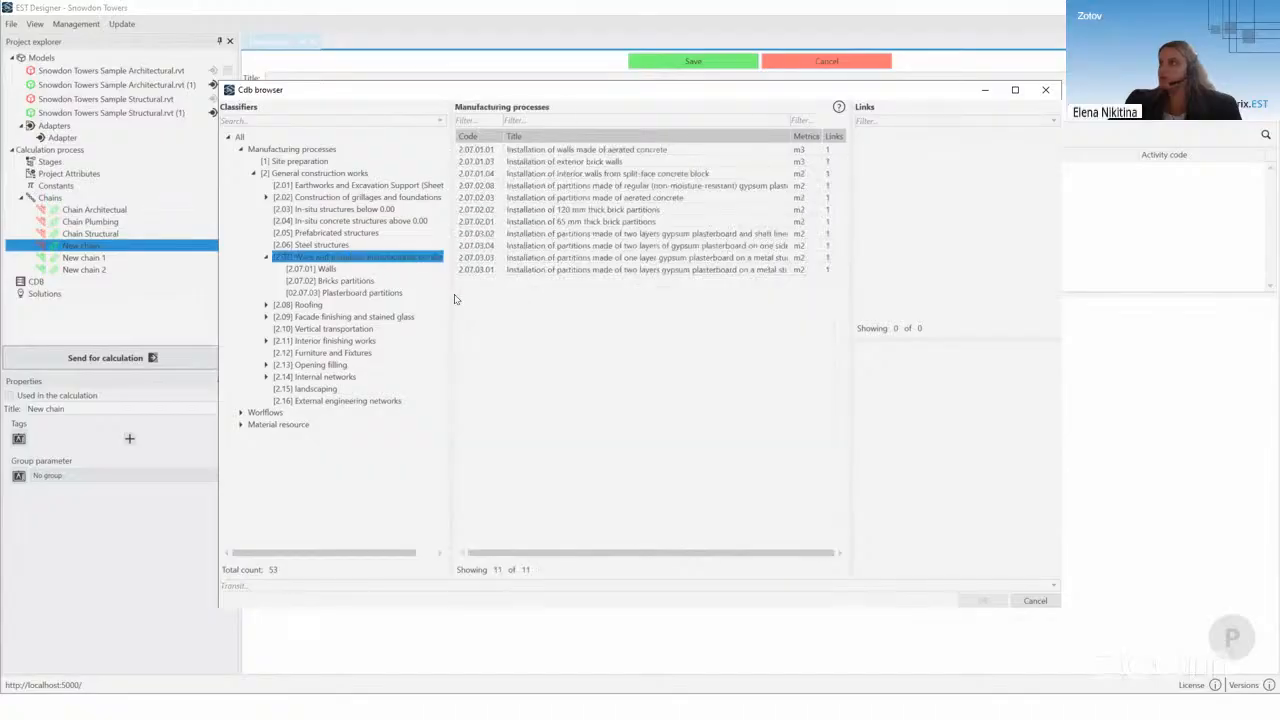
pyautogui.moveTo(452, 292); pyautogui.dragTo(460, 292)
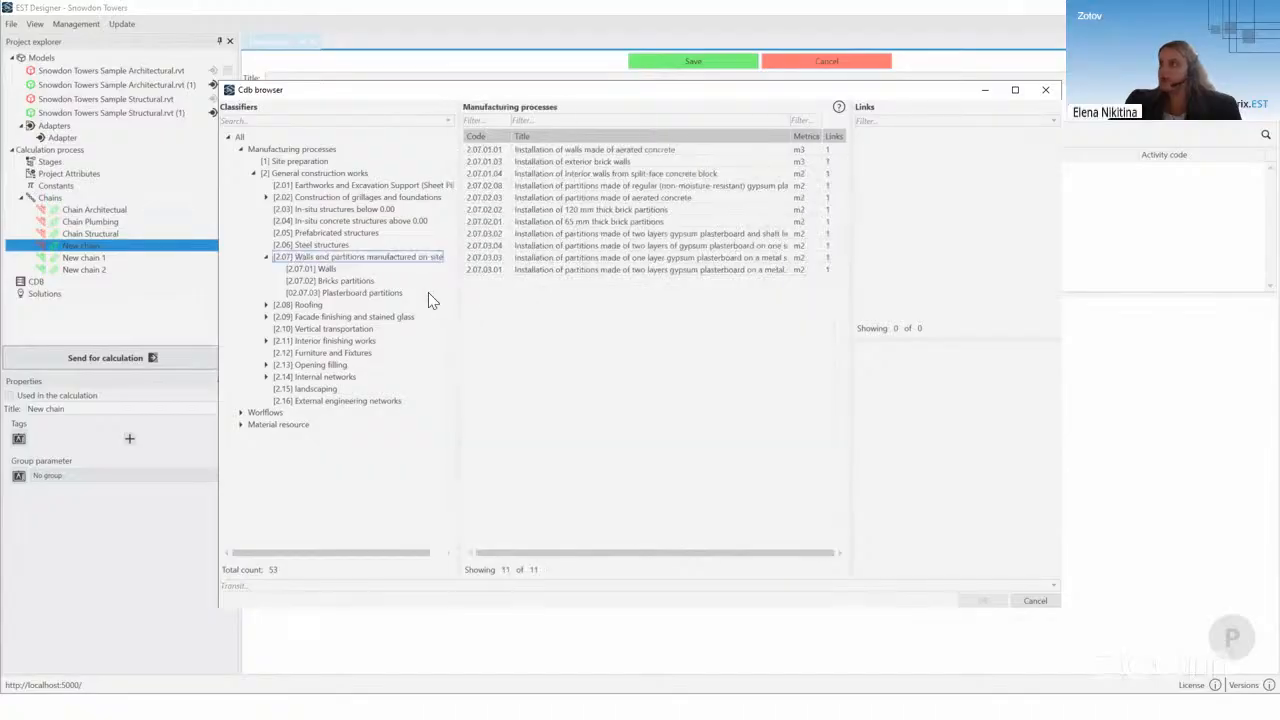
pyautogui.click(364, 294)
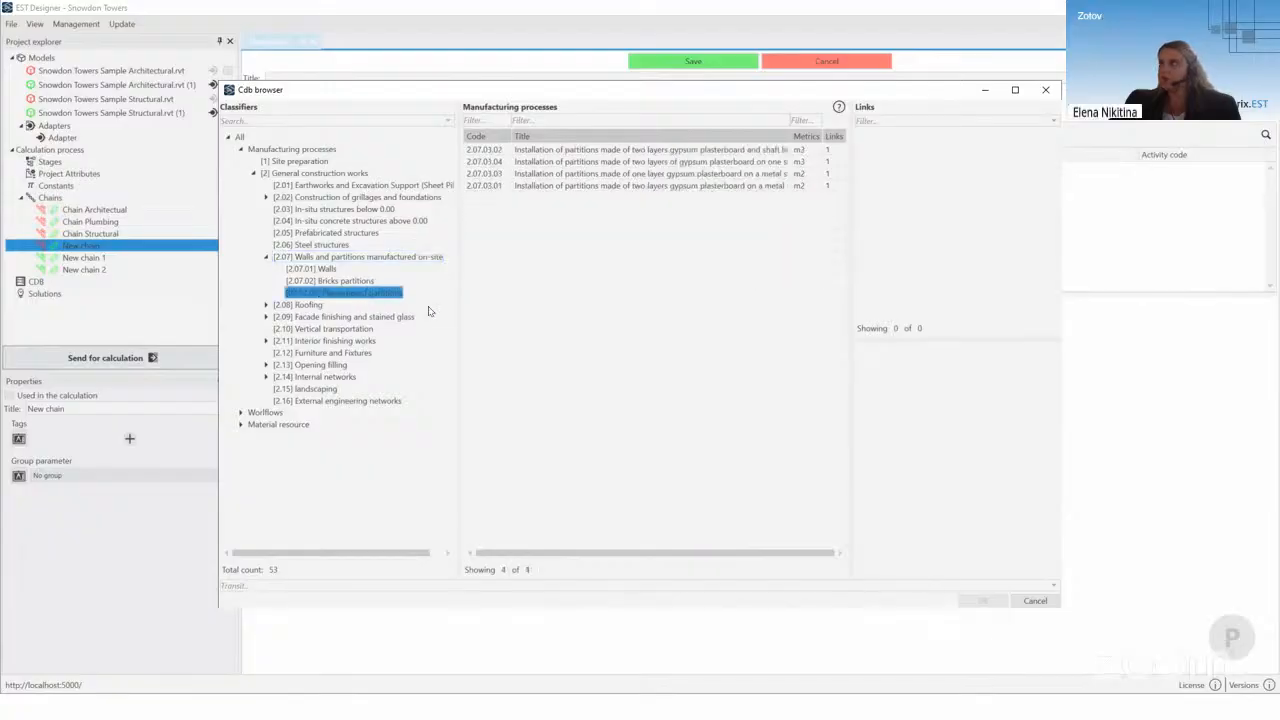
# Step: Sort the plasterboard processes by code and add 2.07.03.01, installation of partitions made of two layers gypsum plasterboard on a metal stud frame
pyautogui.moveTo(468, 304); pyautogui.dragTo(432, 305)
pyautogui.click(458, 137)
pyautogui.click(464, 150)
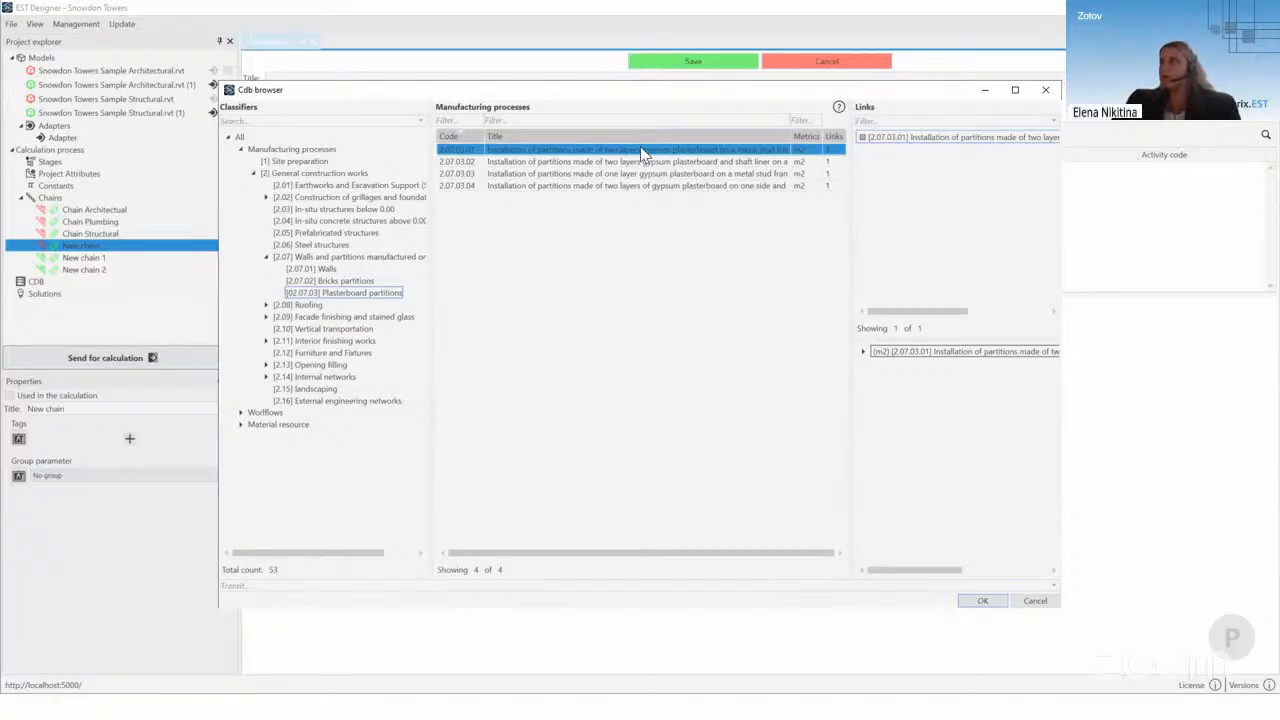
pyautogui.moveTo(851, 187); pyautogui.dragTo(889, 187)
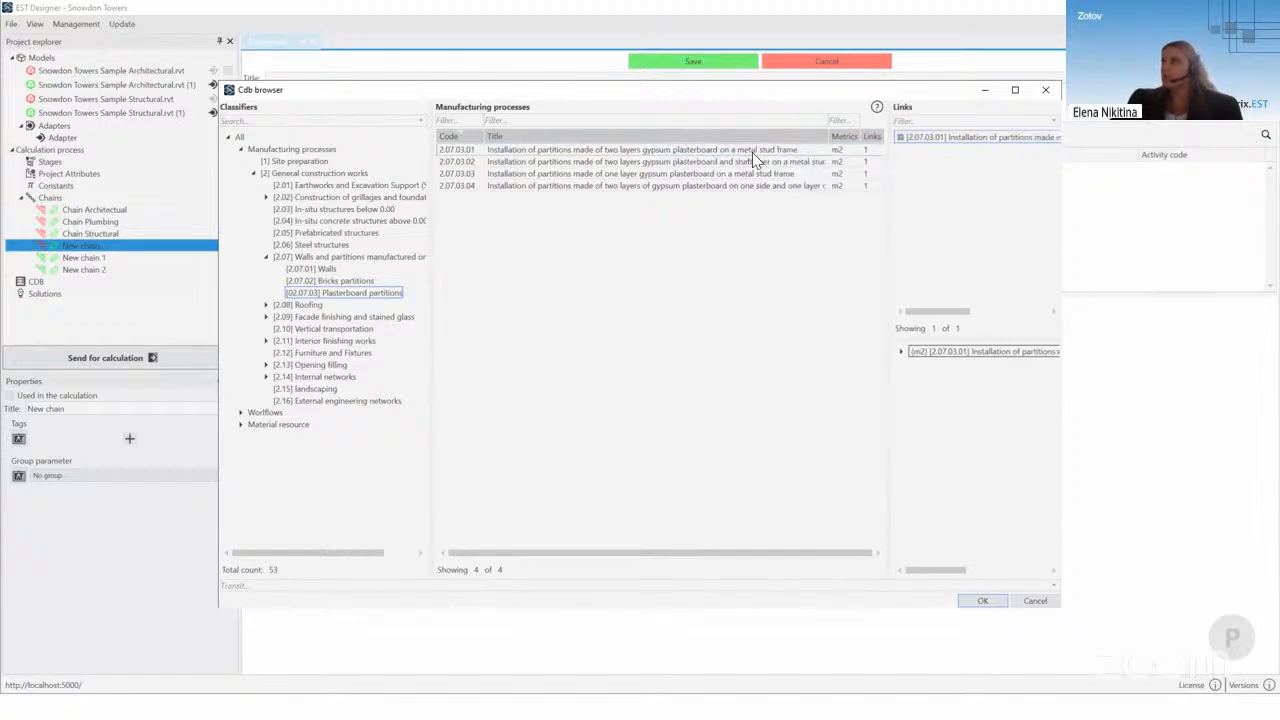
pyautogui.click(666, 148)
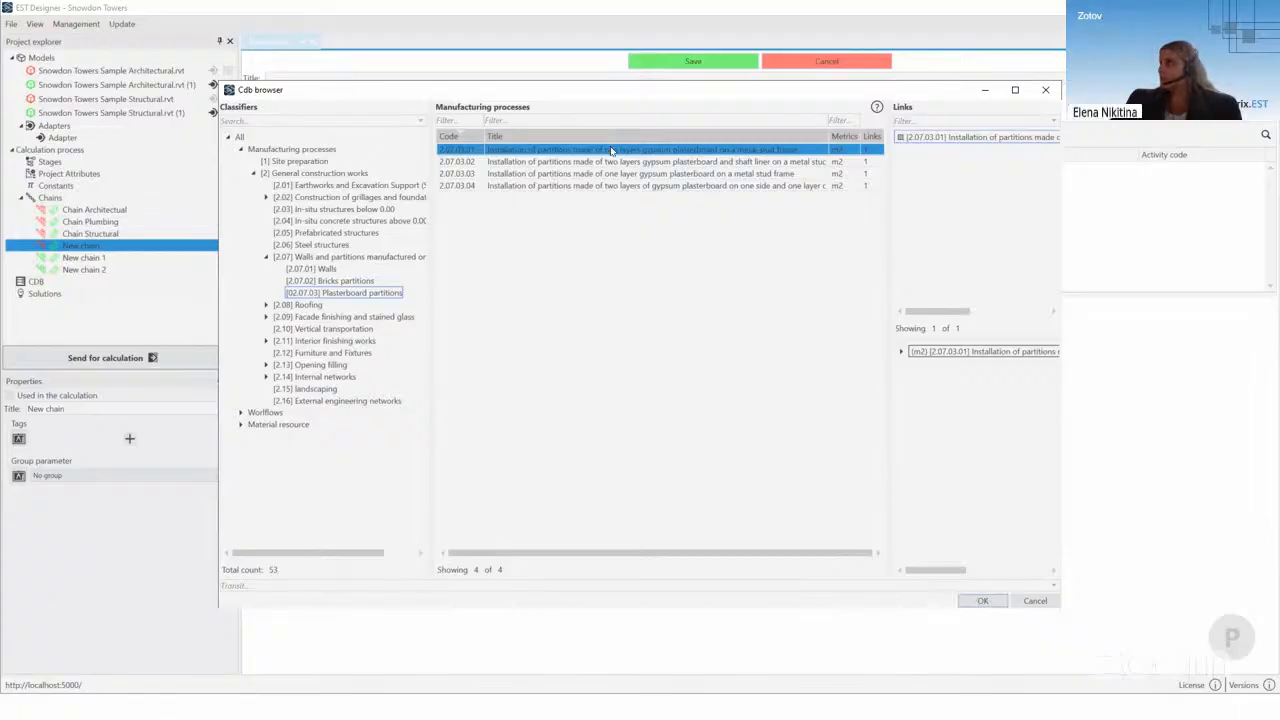
pyautogui.click(981, 601)
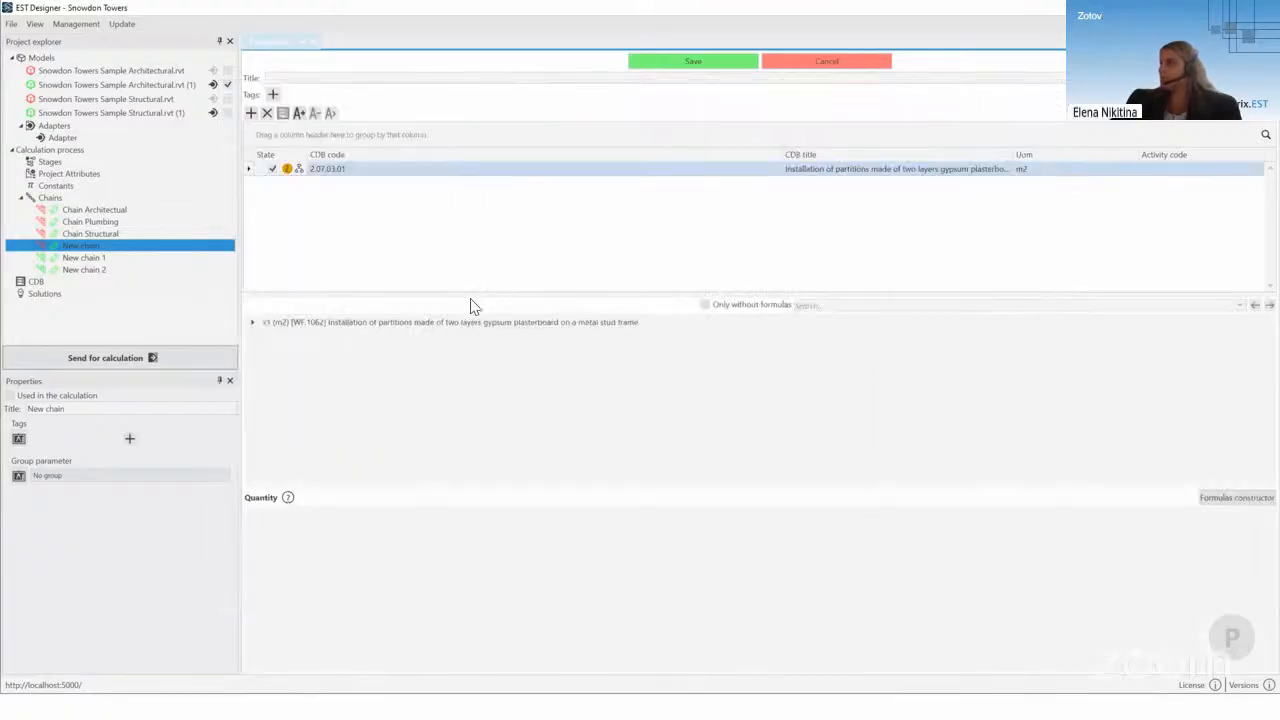
# Step: Narrow the CDB code column so the full work title fits, and reduce the height of the work list pane
pyautogui.click(800, 170)
pyautogui.moveTo(783, 155); pyautogui.dragTo(368, 176)
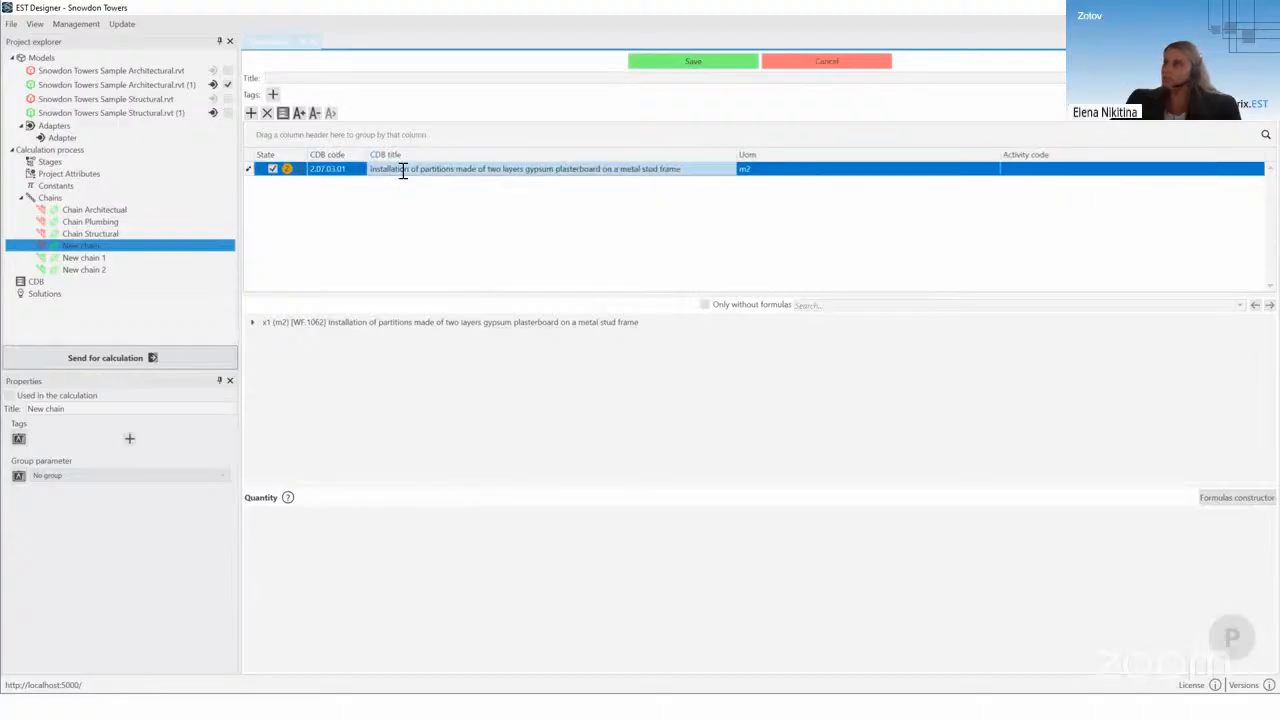
pyautogui.click(397, 294)
pyautogui.moveTo(397, 294); pyautogui.dragTo(396, 252)
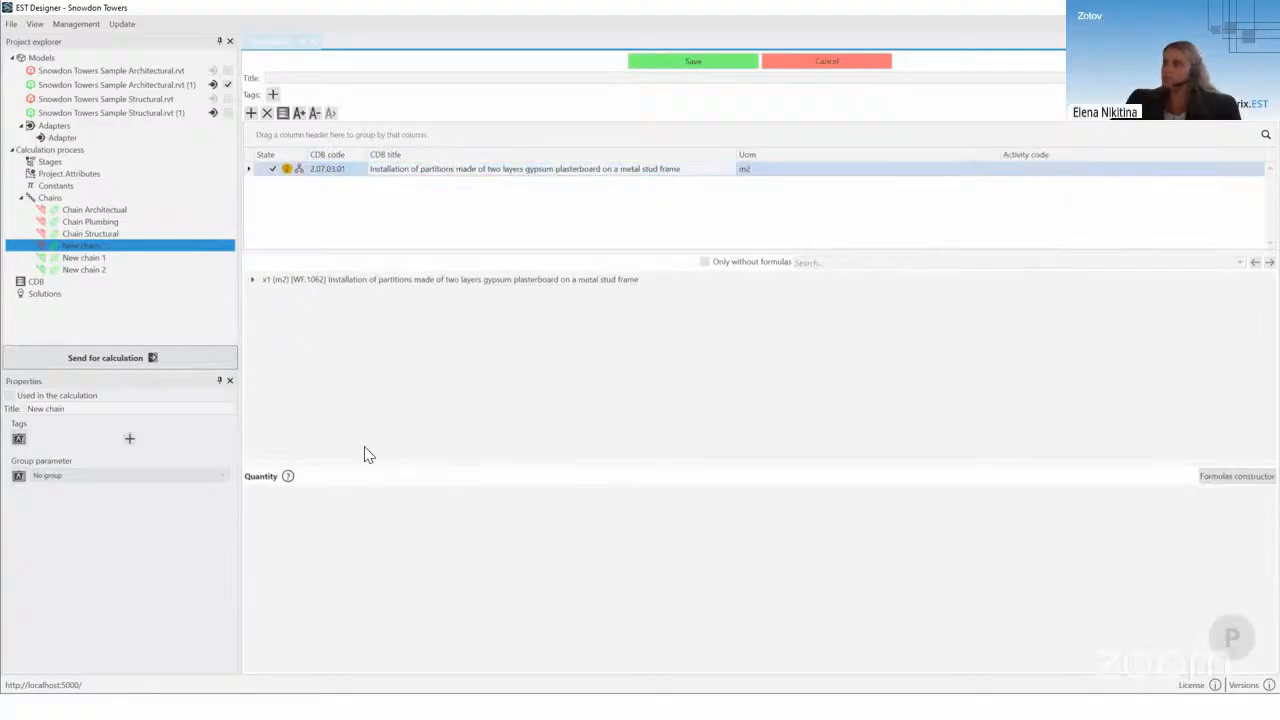
pyautogui.moveTo(354, 463); pyautogui.dragTo(372, 358)
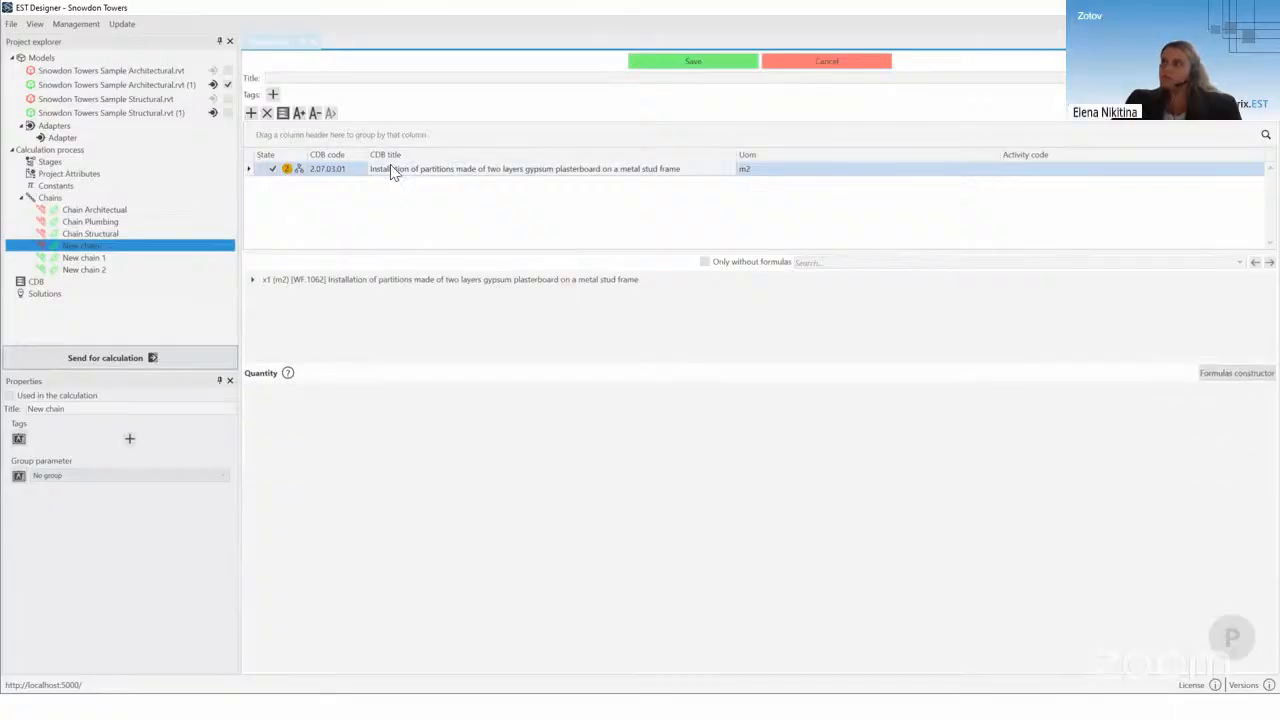
# Step: Try to copy the work's title text from its CDB title cell for use as the assignment's title
pyautogui.click(386, 169)
pyautogui.rightClick(385, 171)
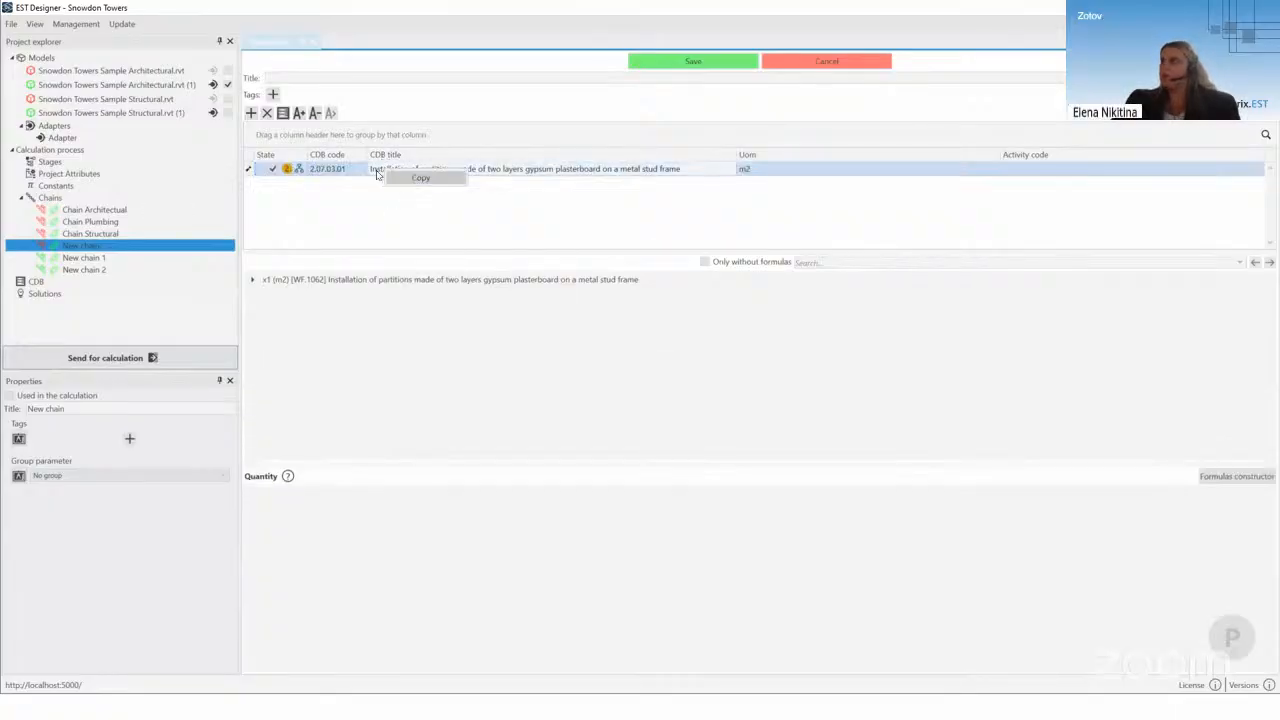
pyautogui.click(406, 180)
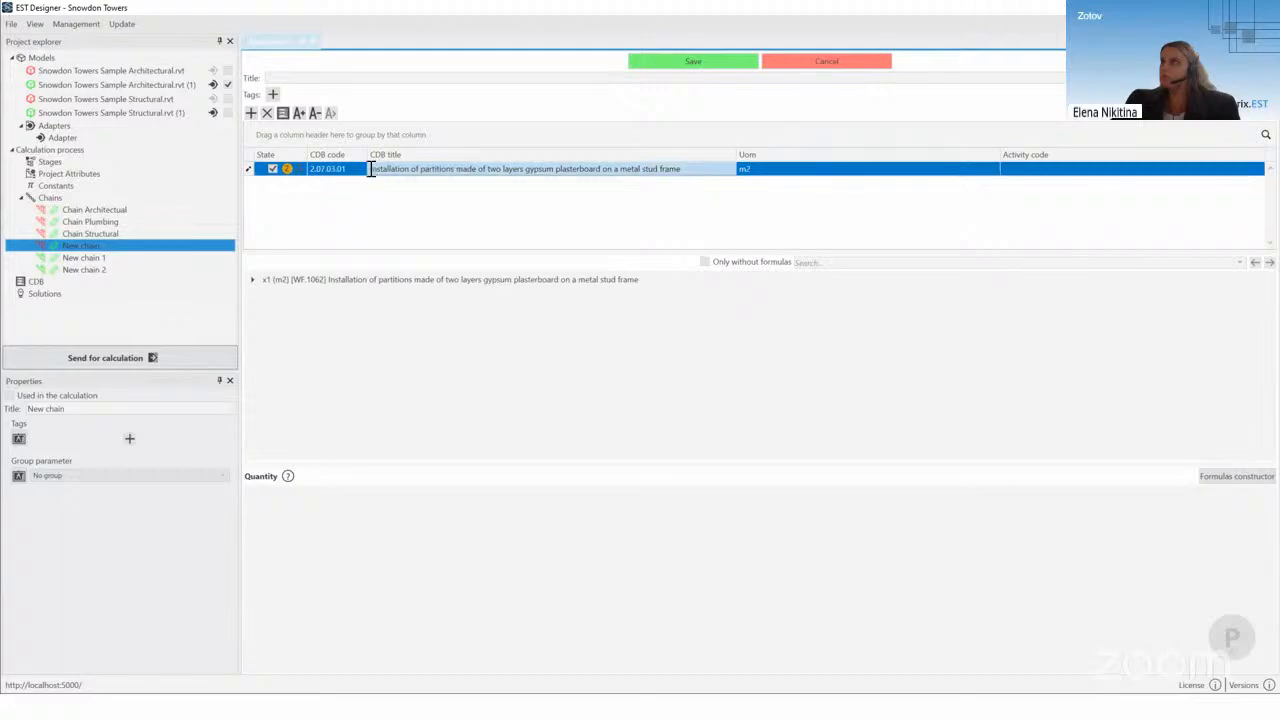
pyautogui.moveTo(619, 169); pyautogui.dragTo(790, 176)
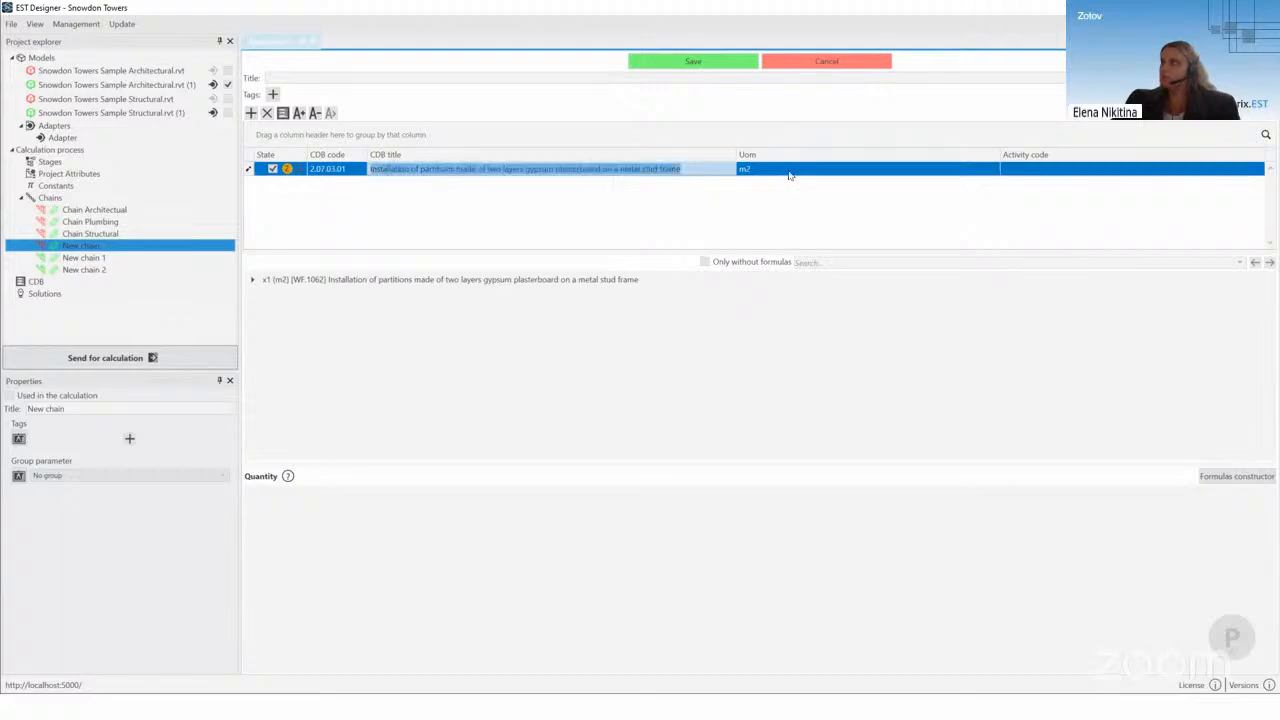
pyautogui.rightClick(688, 172)
pyautogui.click(708, 180)
pyautogui.click(305, 78)
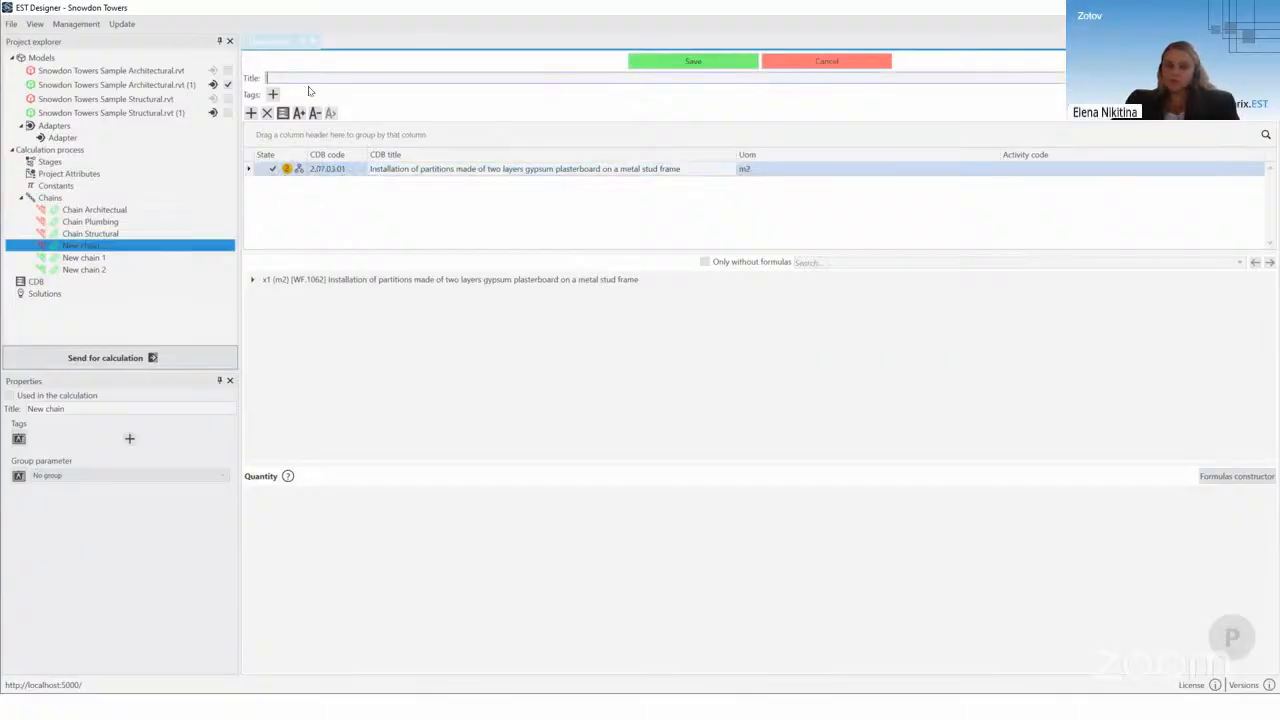
pyautogui.moveTo(687, 170); pyautogui.dragTo(462, 170)
# Step: Copy the title of work 2.07.03.01 and paste it as the assignment's title
pyautogui.rightClick(349, 170)
pyautogui.rightClick(339, 170)
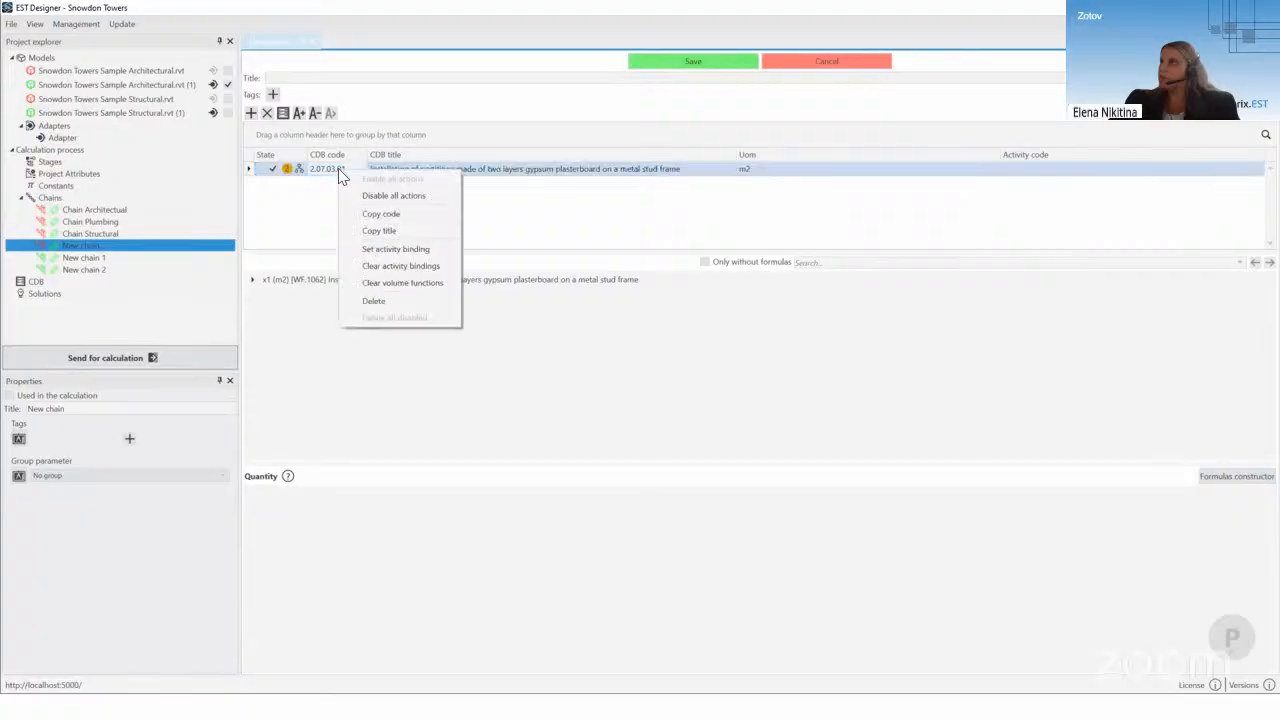
pyautogui.click(390, 231)
pyautogui.click(297, 78)
pyautogui.hotkey('ctrl', 'v')
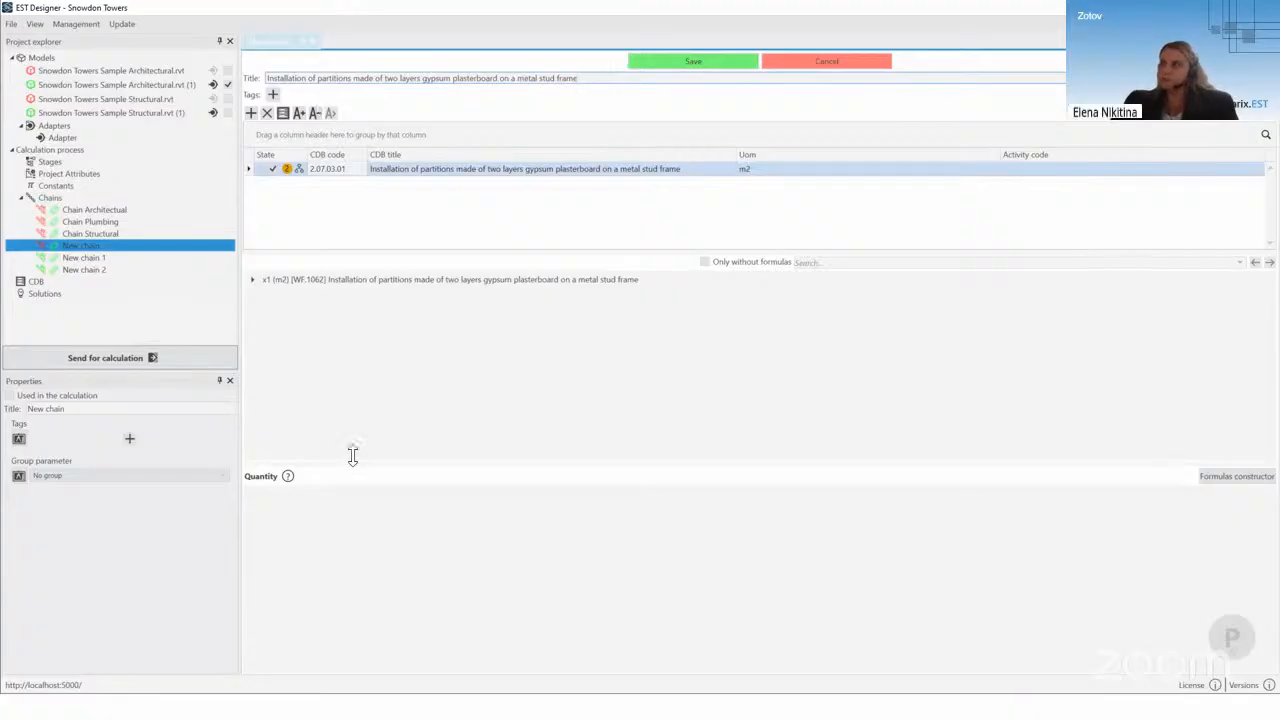
pyautogui.moveTo(350, 463); pyautogui.dragTo(356, 406)
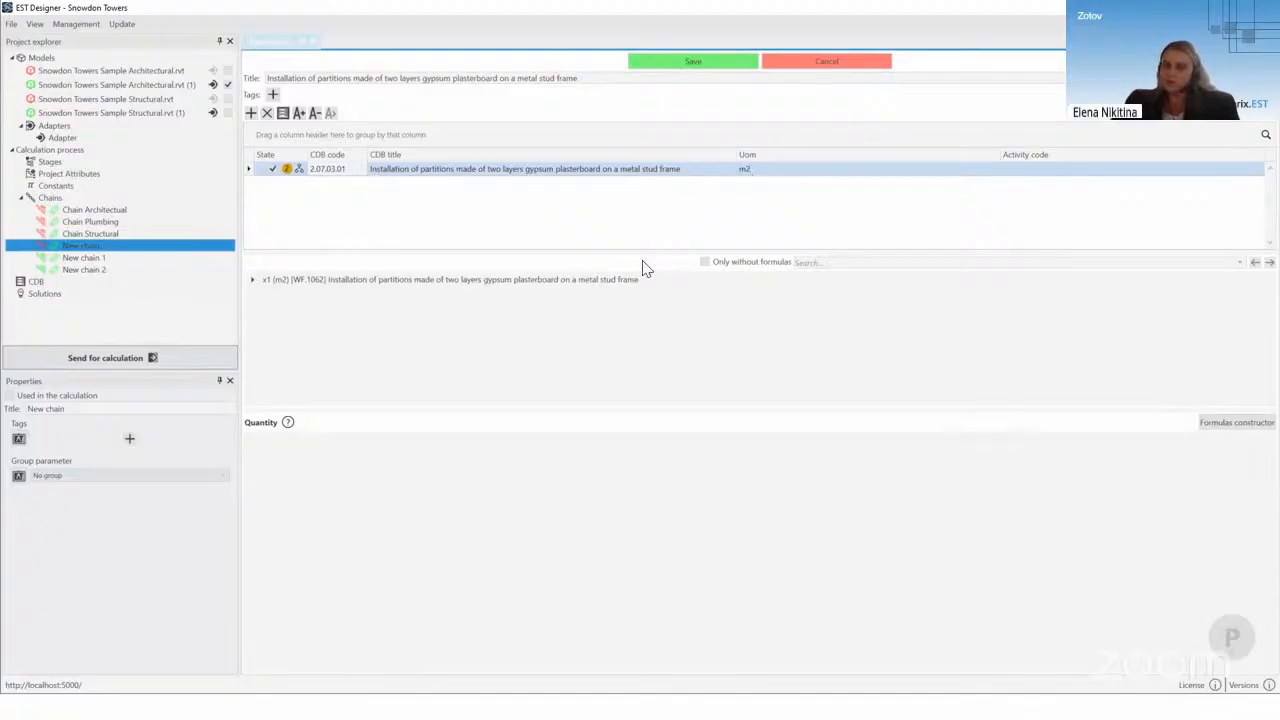
pyautogui.click(363, 458)
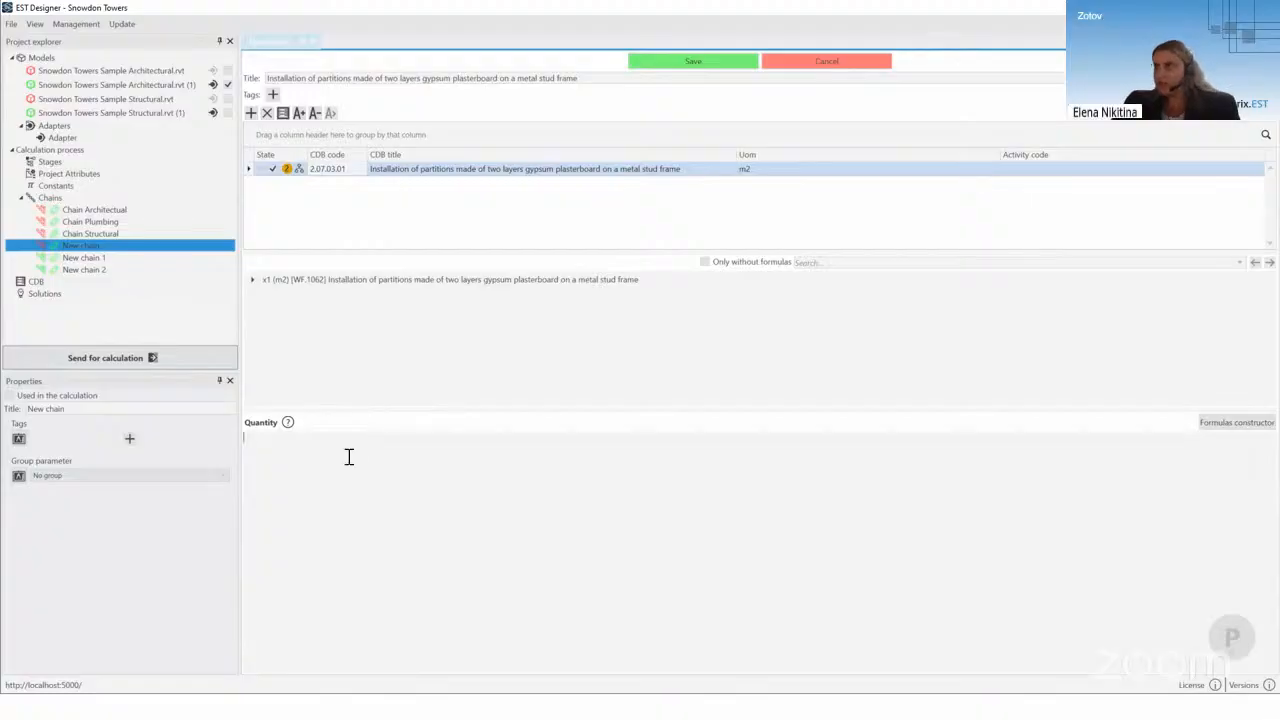
pyautogui.click(360, 169)
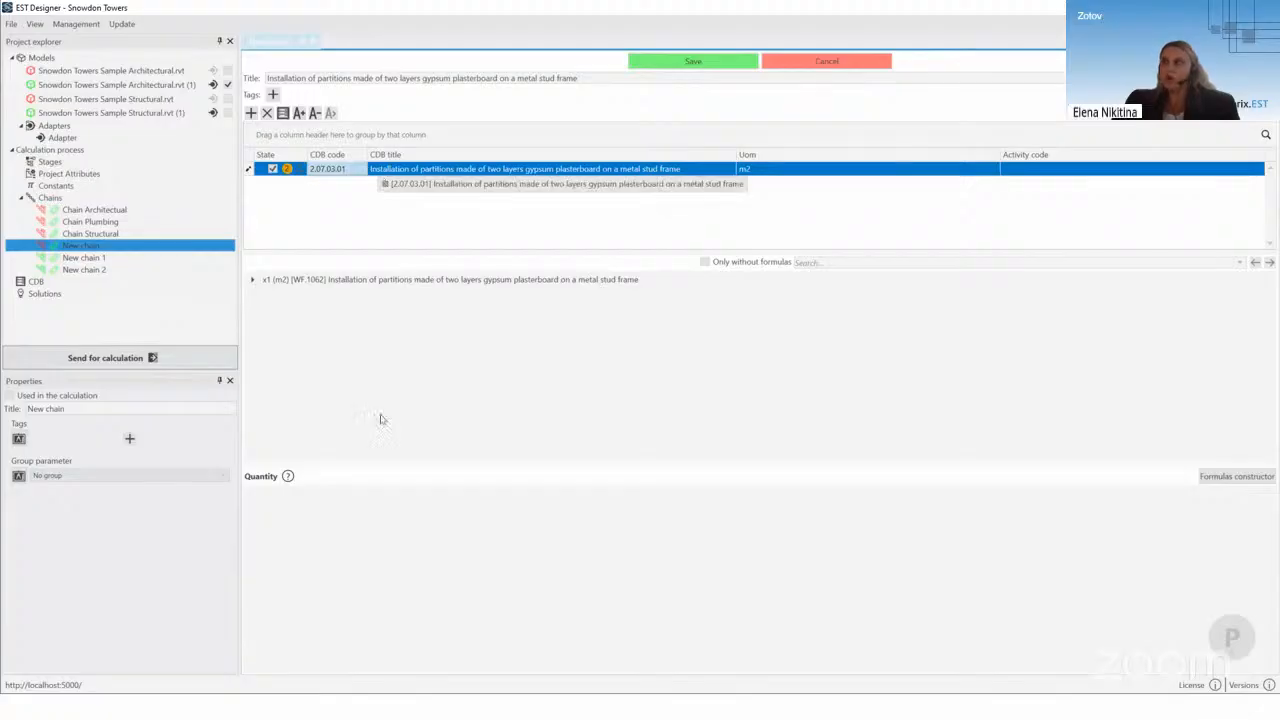
pyautogui.click(336, 172)
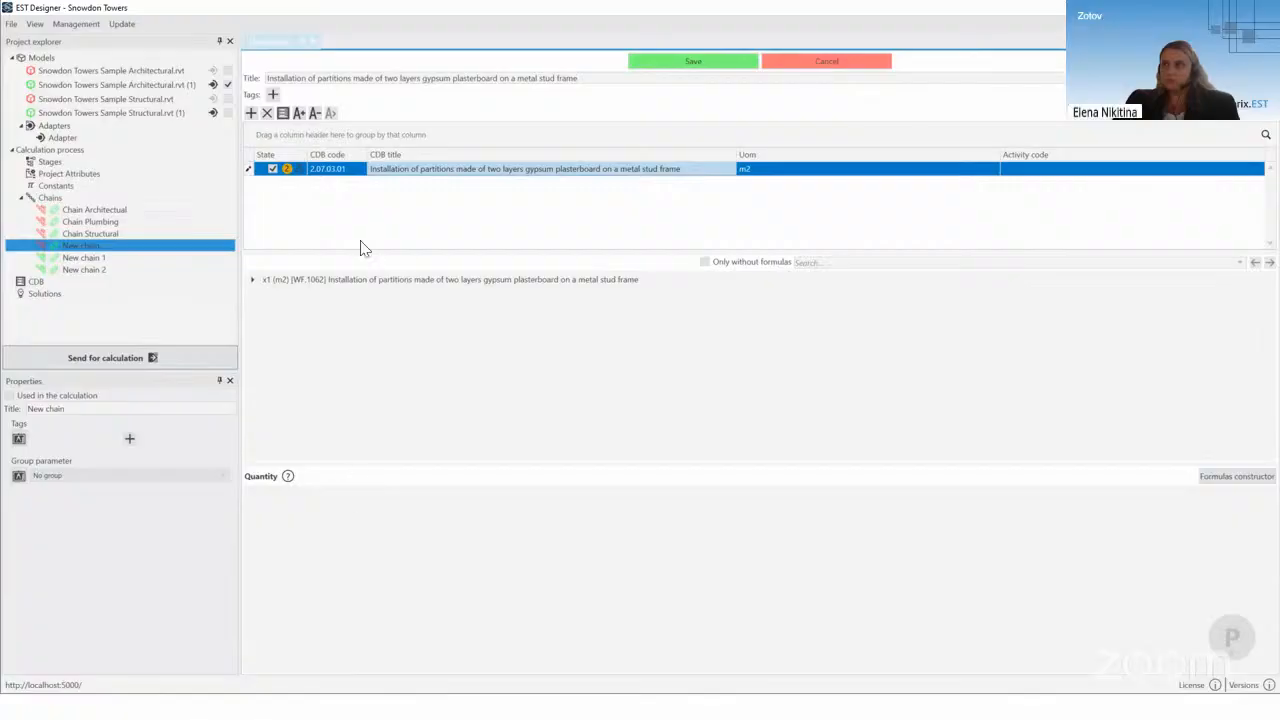
pyautogui.click(267, 518)
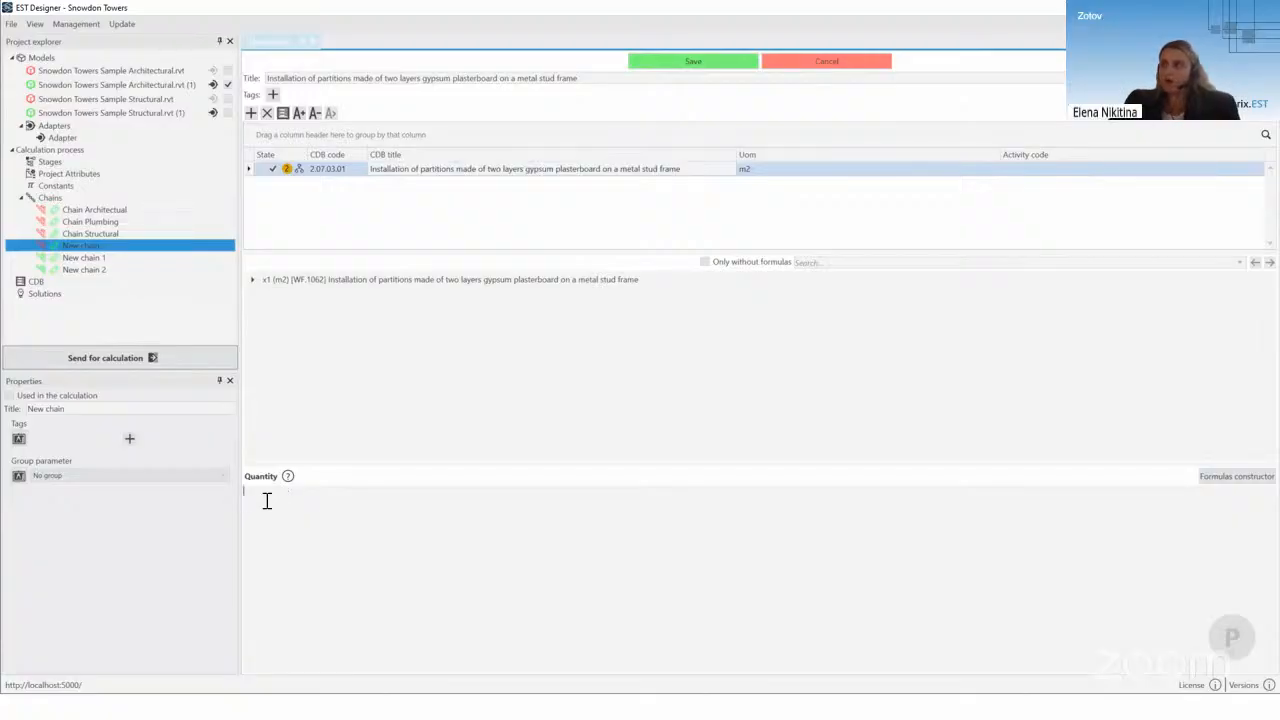
pyautogui.rightClick(280, 512)
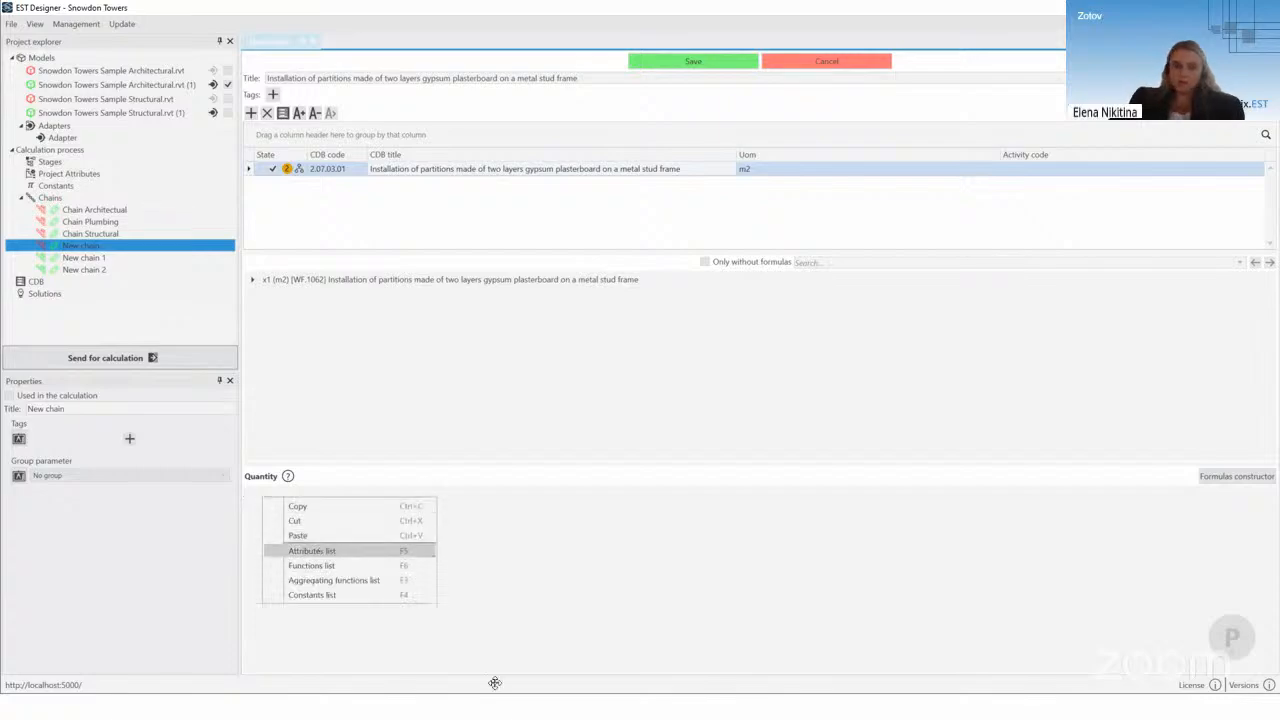
pyautogui.press('F5')
pyautogui.write('area')
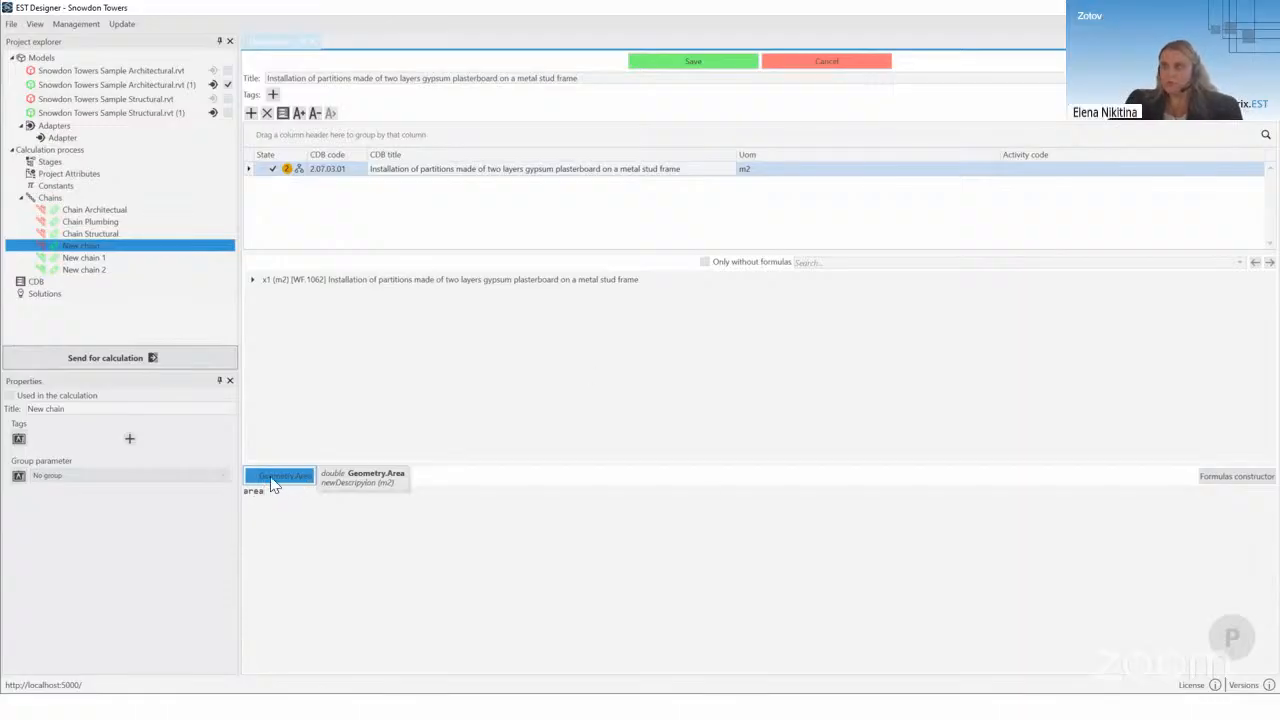
pyautogui.click(273, 483)
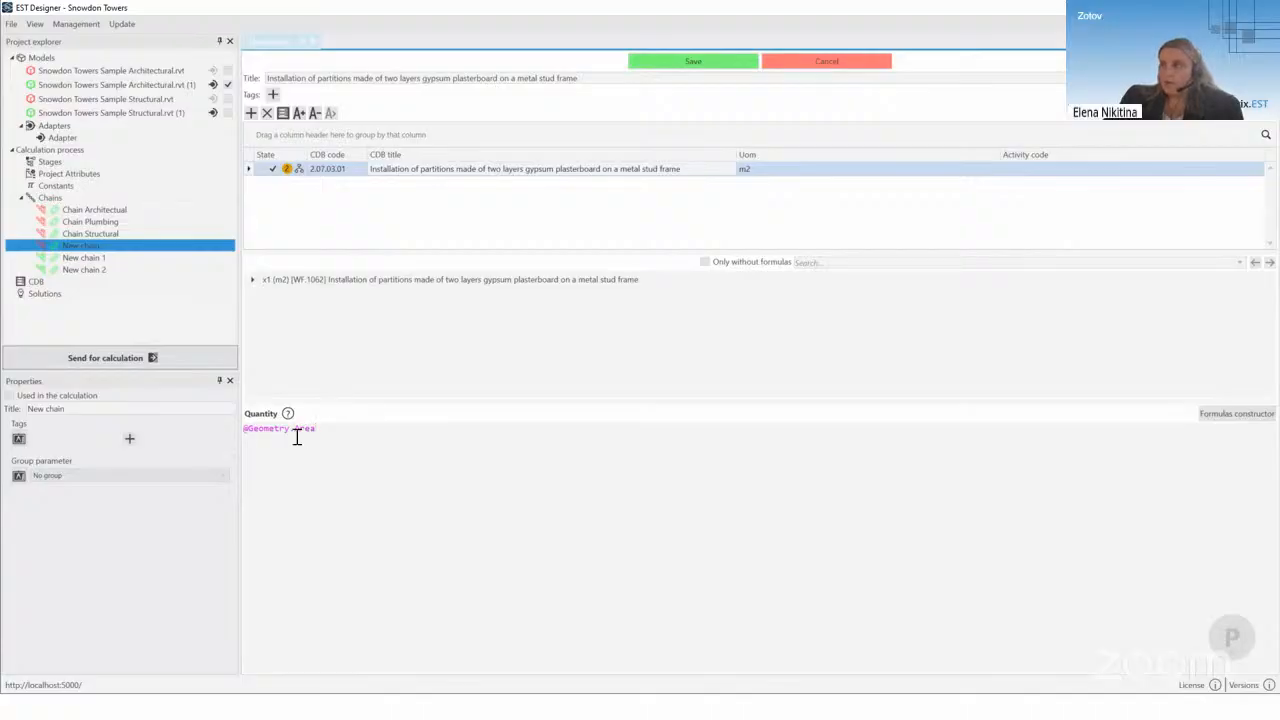
# Step: Examine the component resources of the two-layer partition work alongside its quantity formula
pyautogui.moveTo(302, 431); pyautogui.dragTo(243, 430)
pyautogui.click(399, 449)
pyautogui.click(253, 281)
pyautogui.moveTo(291, 251); pyautogui.dragTo(233, 195)
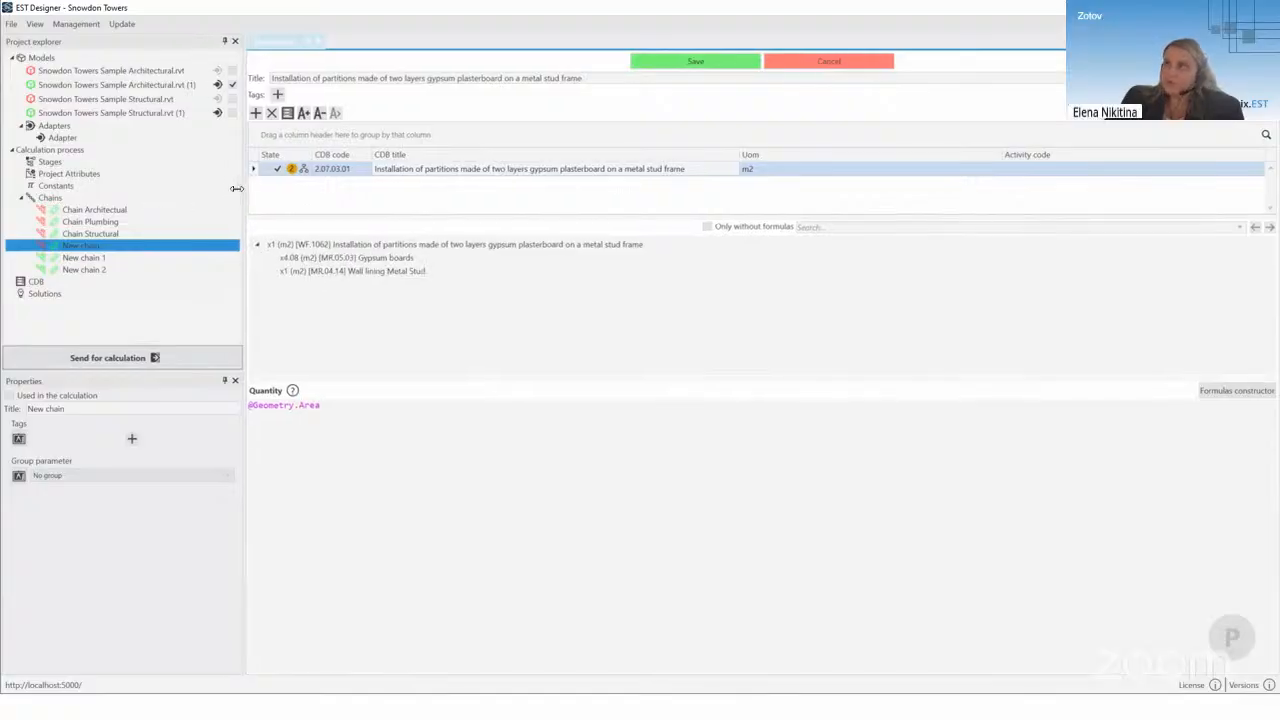
pyautogui.click(312, 244)
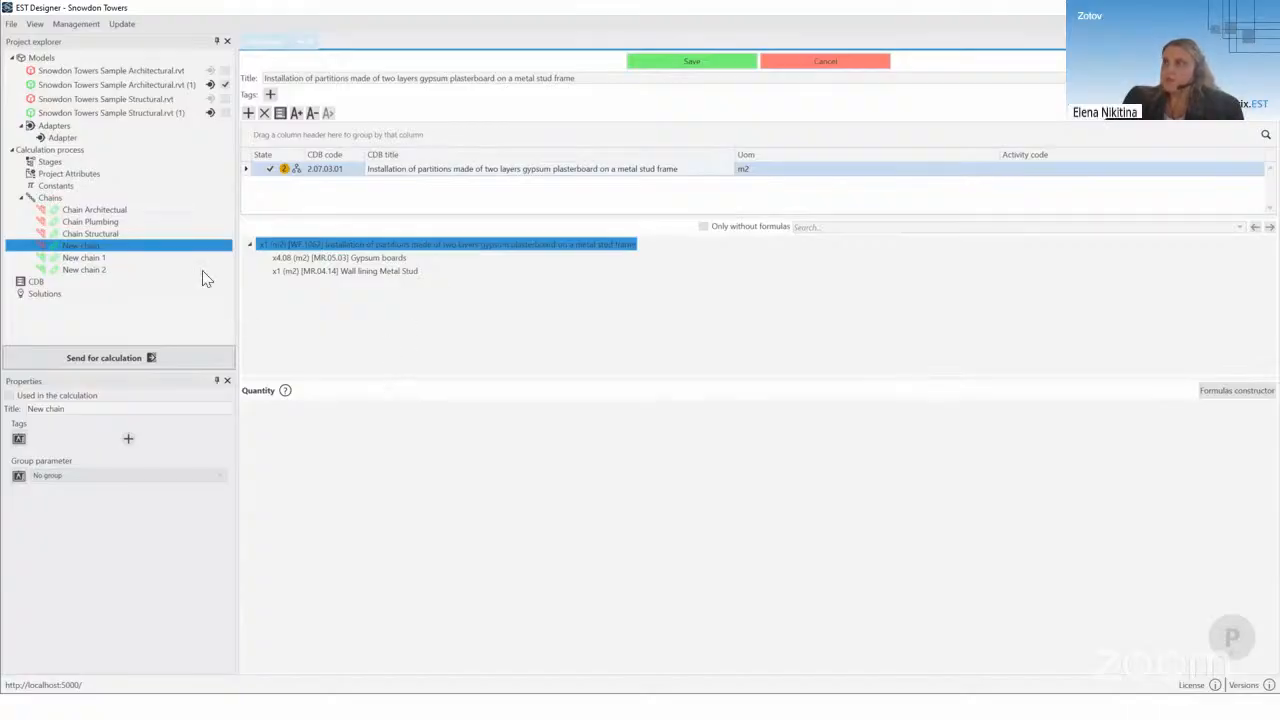
pyautogui.click(250, 247)
pyautogui.click(250, 247)
pyautogui.moveTo(334, 376); pyautogui.dragTo(334, 362)
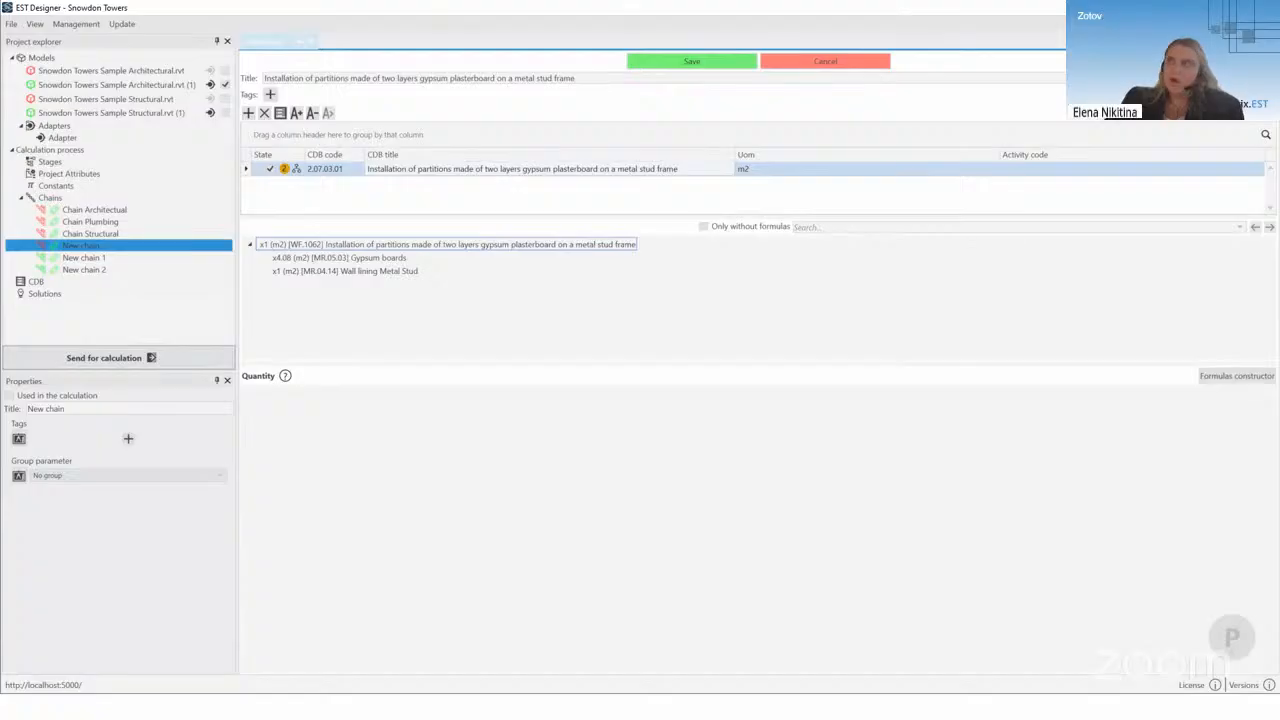
pyautogui.click(439, 168)
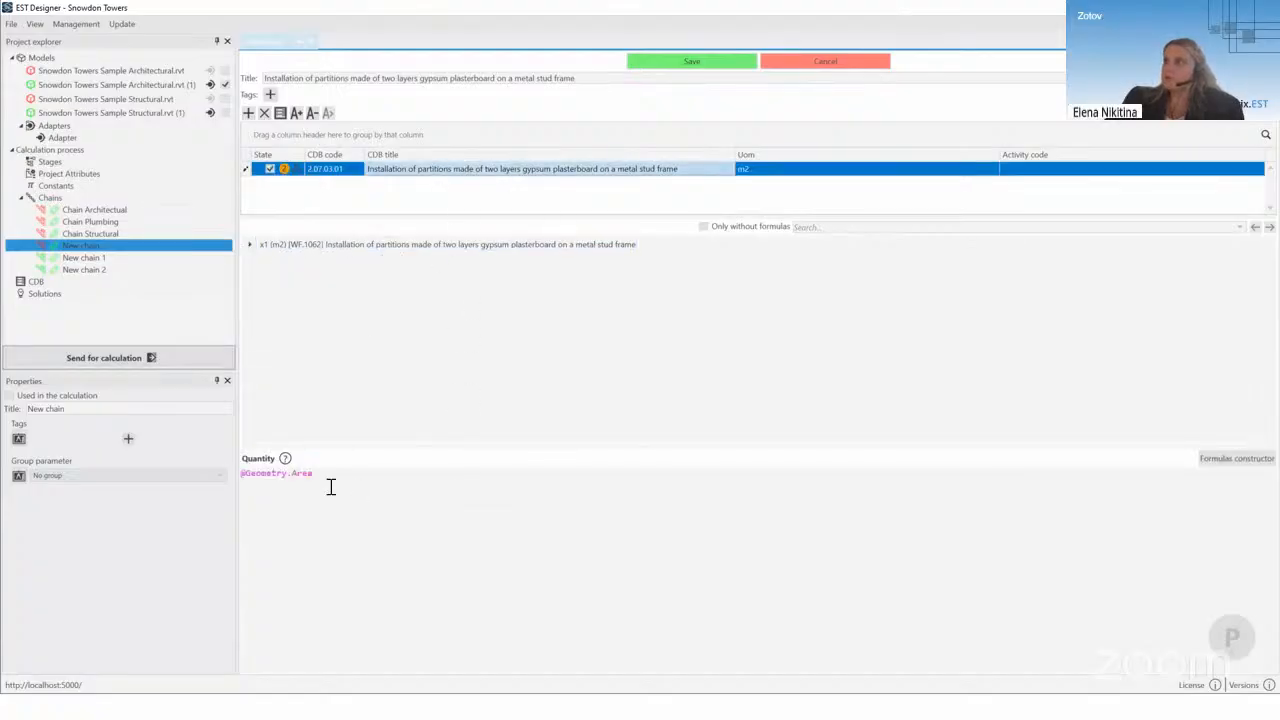
pyautogui.moveTo(340, 413); pyautogui.dragTo(457, 317)
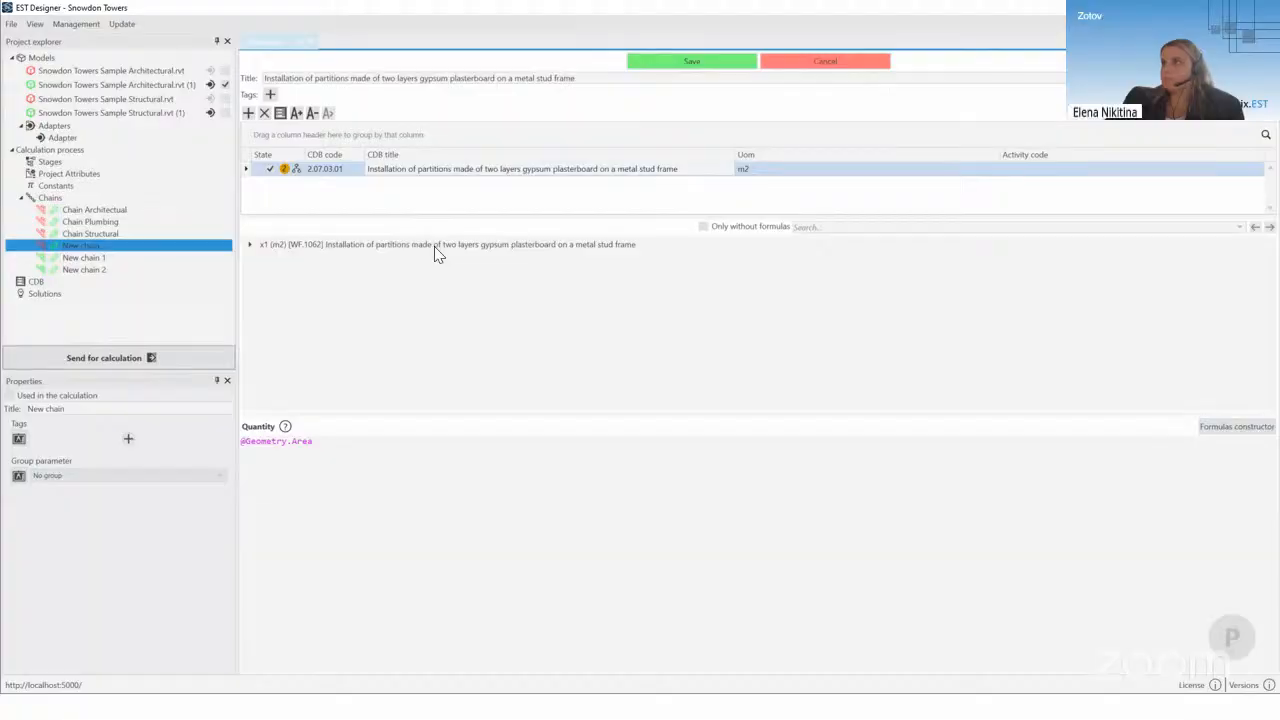
# Step: Save the gypsum partition assignment and clear the chain's filter conditions
pyautogui.click(688, 61)
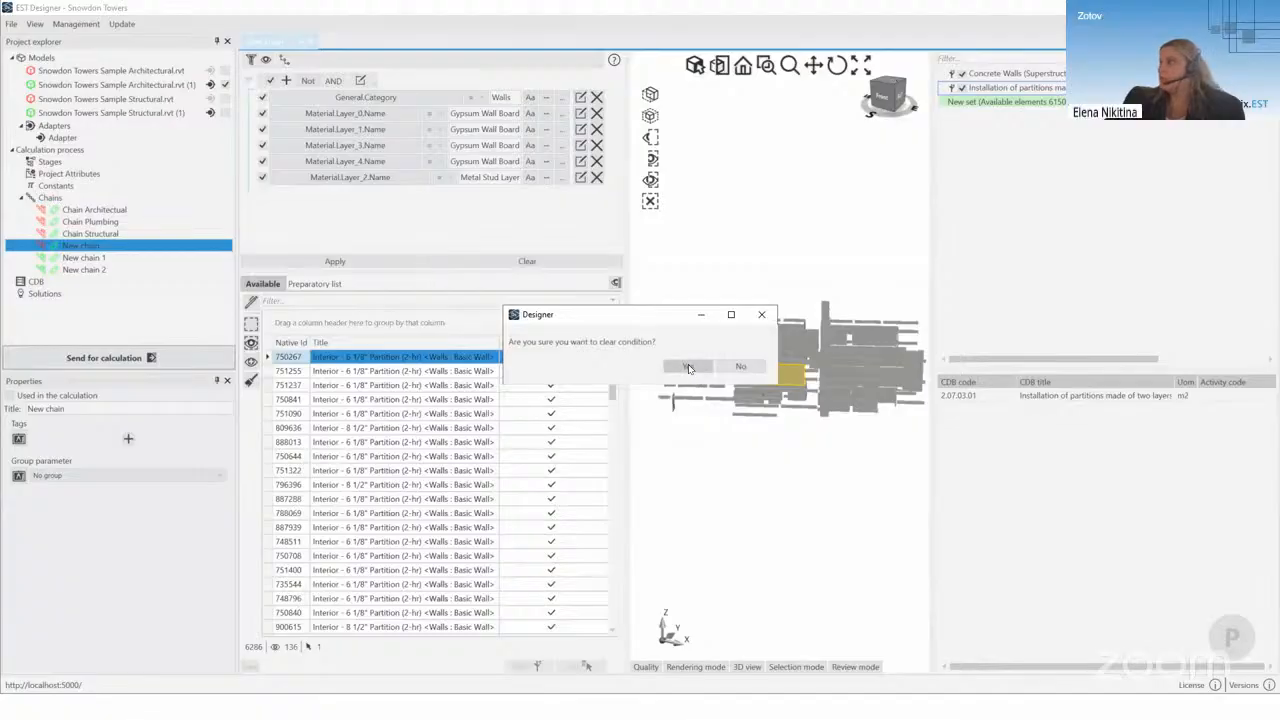
pyautogui.click(688, 367)
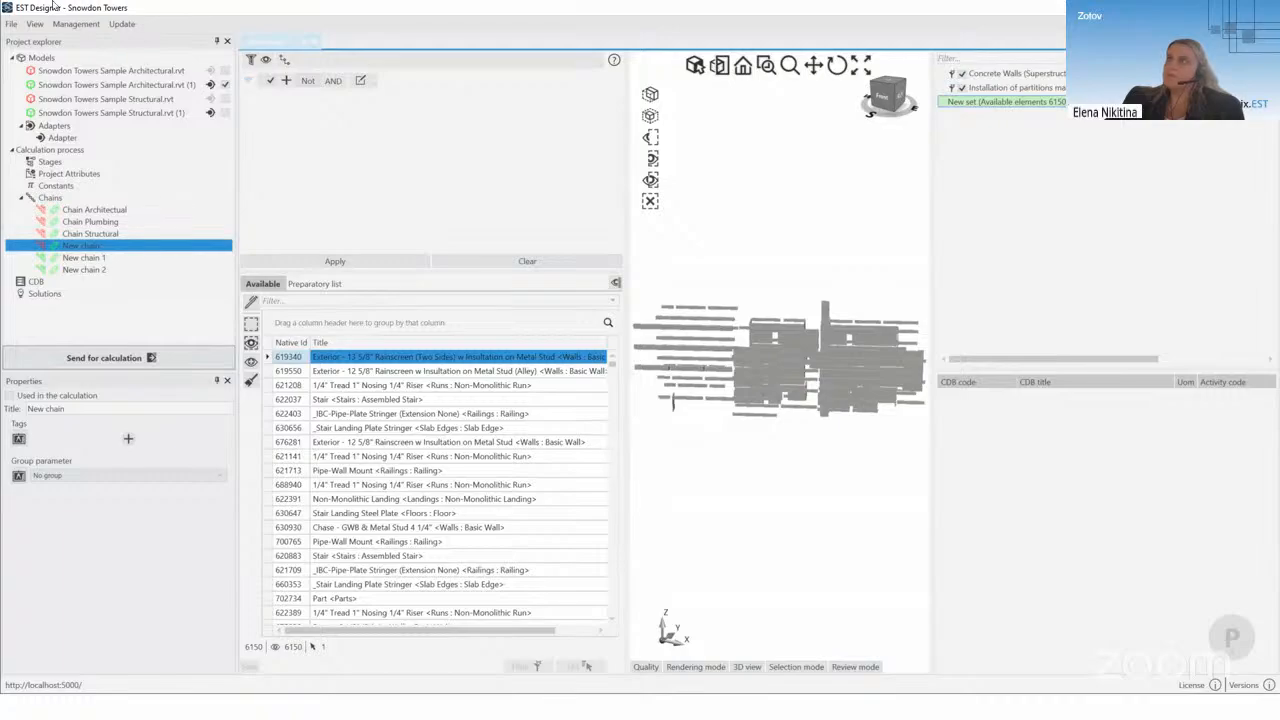
pyautogui.click(12, 24)
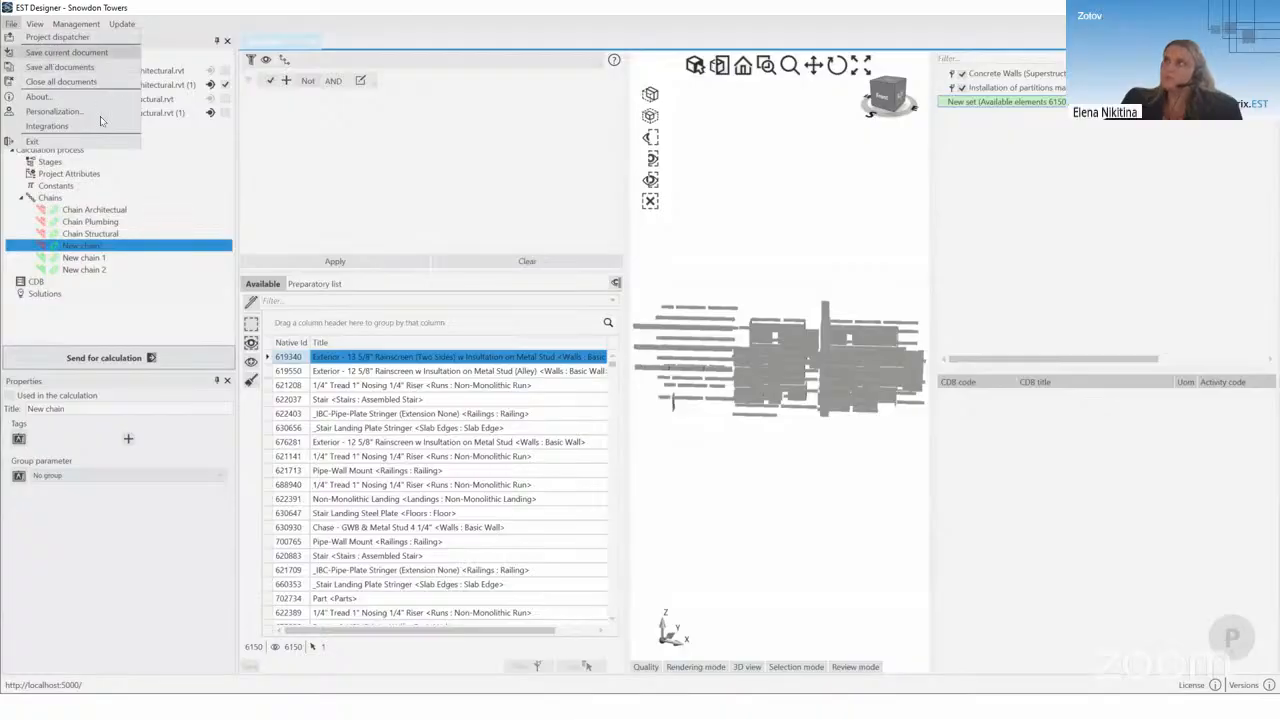
pyautogui.click(340, 176)
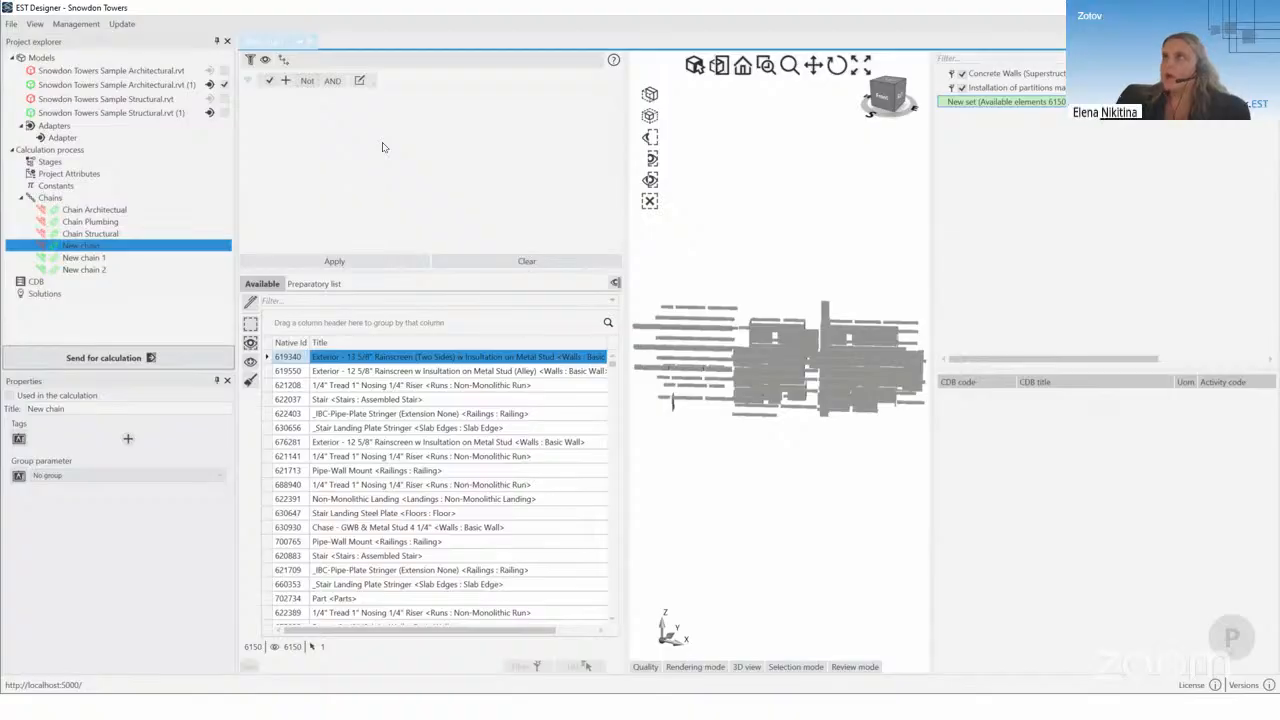
# Step: Add the model Snowdon Towers Sample Plumbing.imc from the Session 4 Materials folder to the project and select it
pyautogui.click(42, 58)
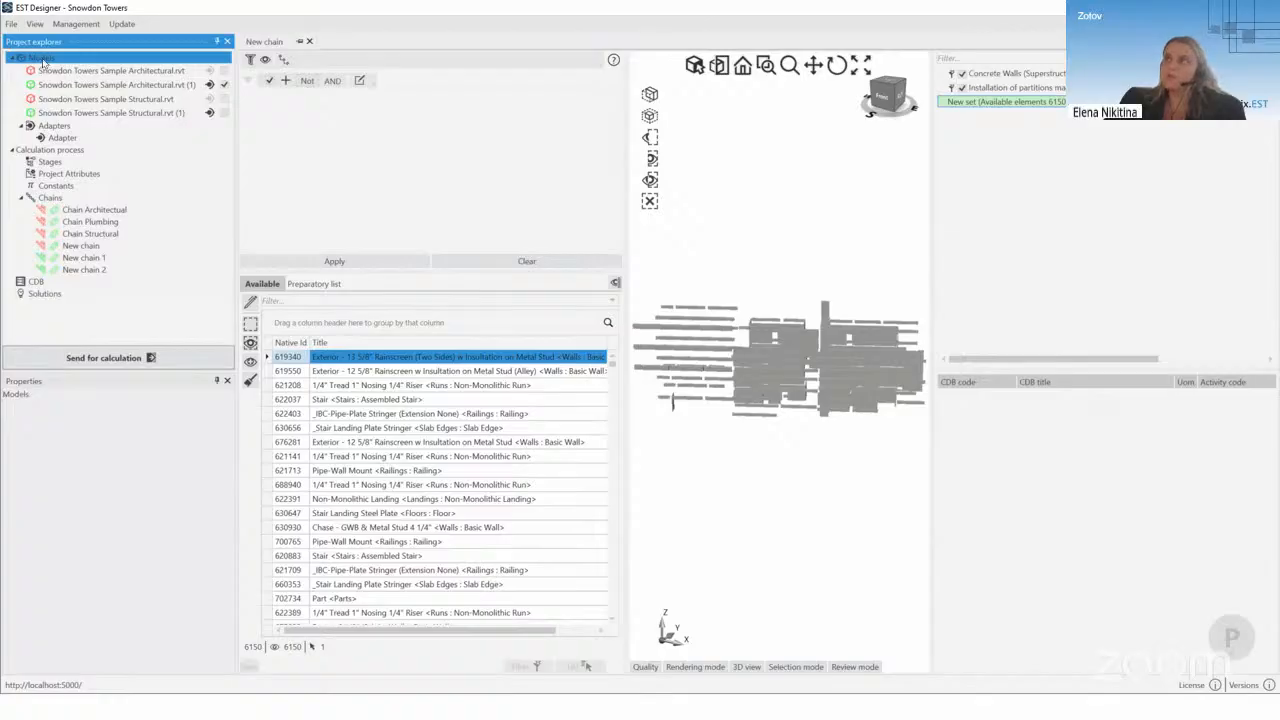
pyautogui.rightClick(44, 61)
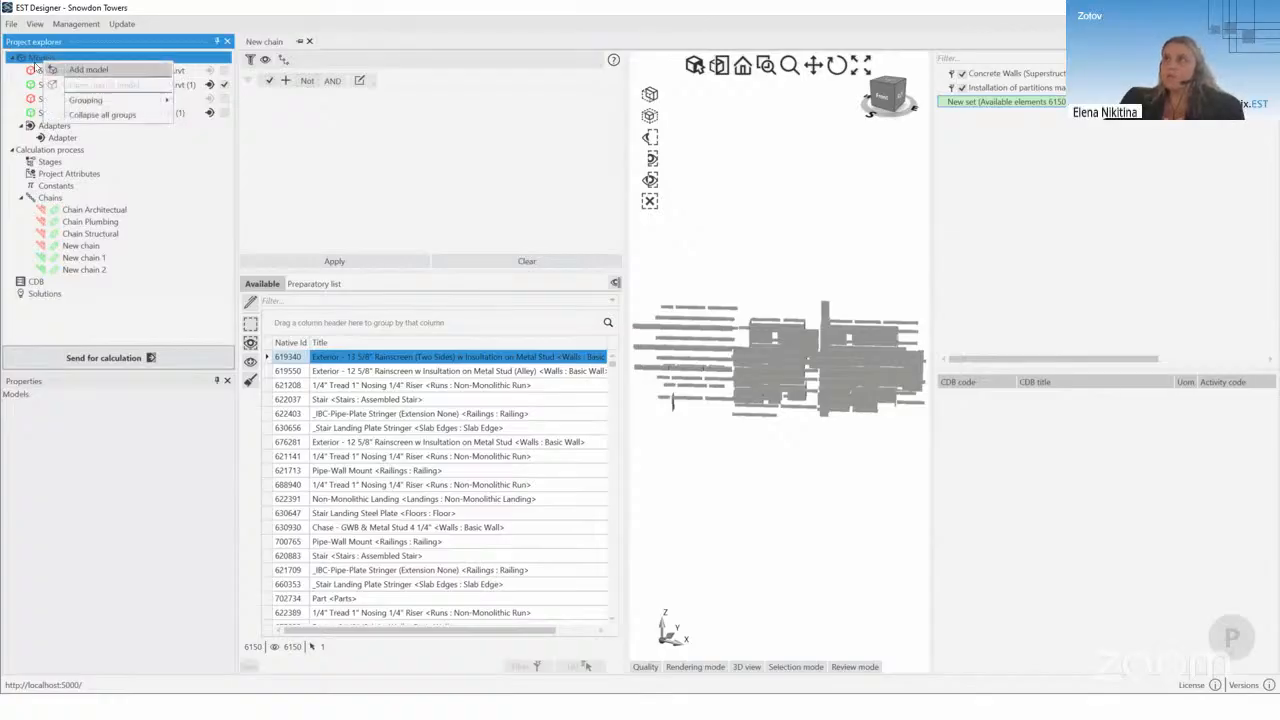
pyautogui.click(97, 71)
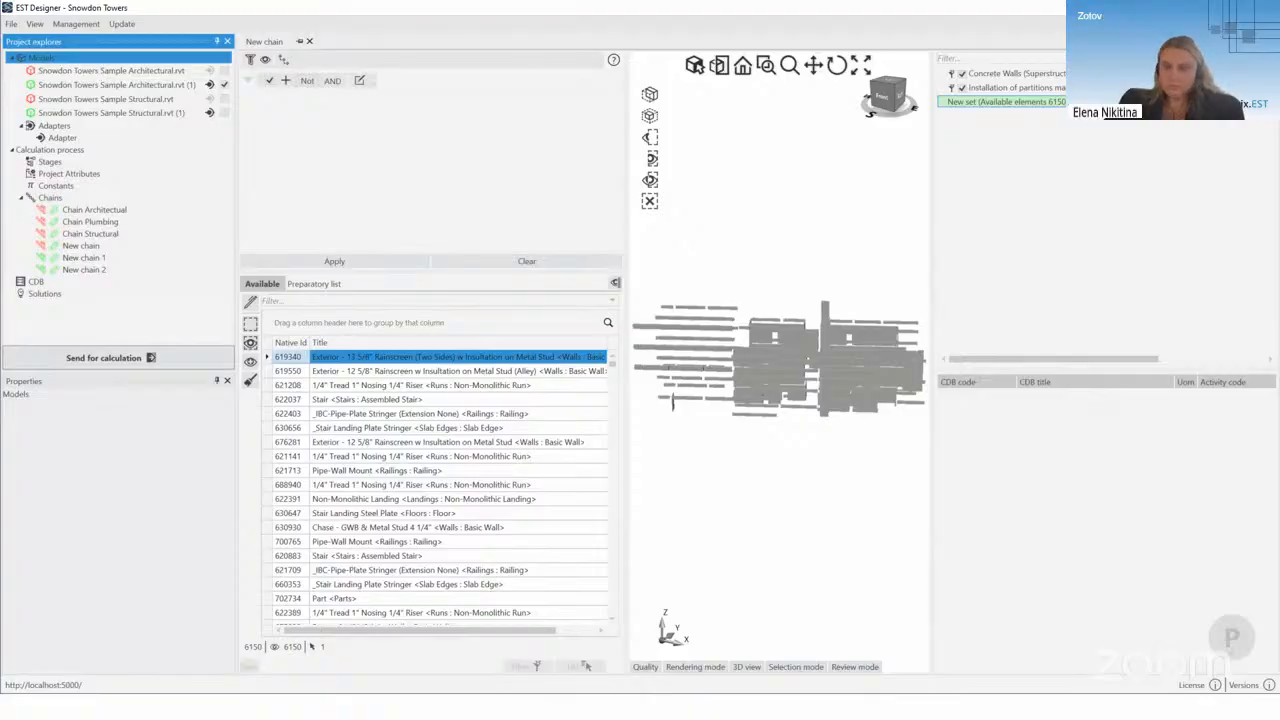
pyautogui.rightClick(84, 57)
pyautogui.click(93, 70)
pyautogui.click(112, 88)
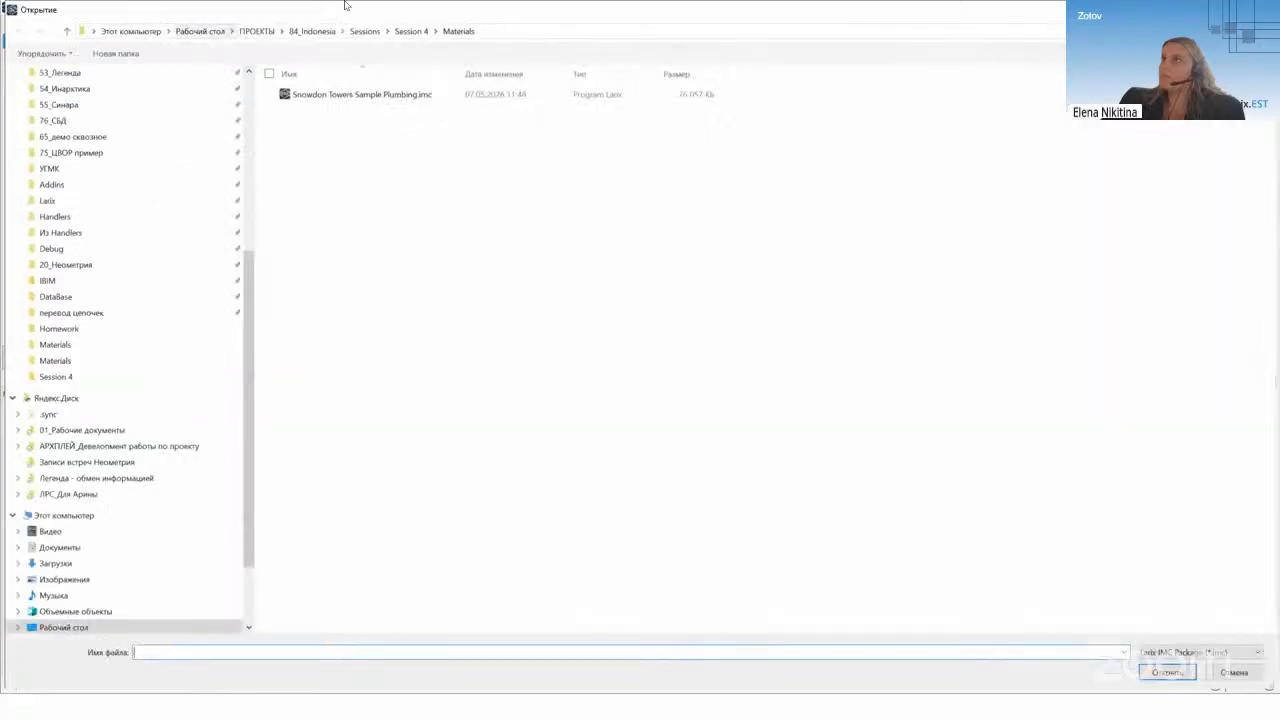
pyautogui.moveTo(254, 86); pyautogui.dragTo(42, 90)
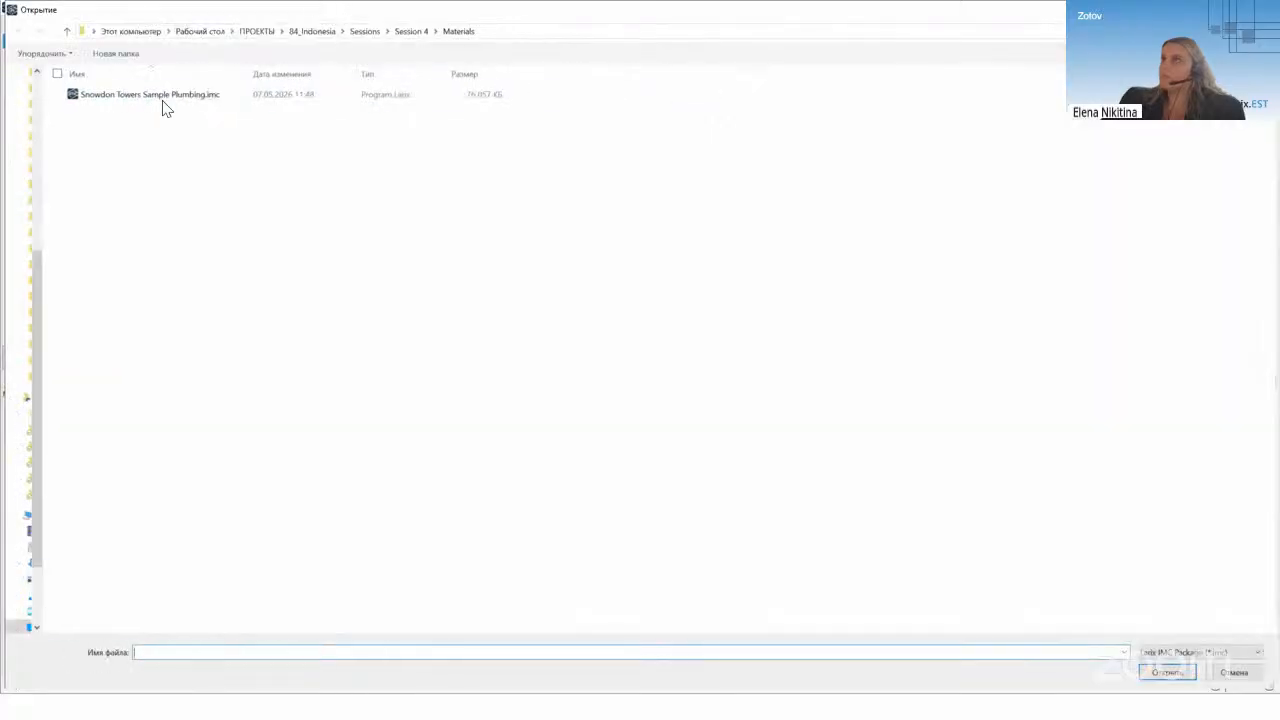
pyautogui.click(163, 99)
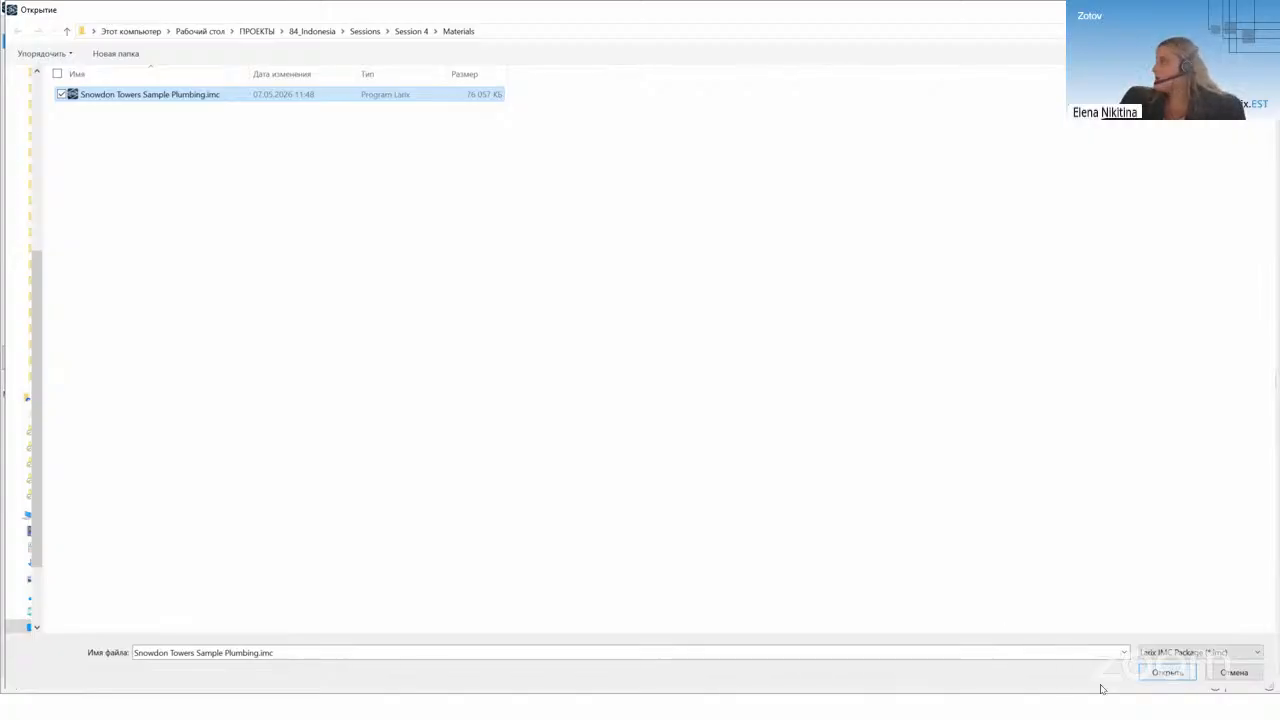
pyautogui.click(1165, 673)
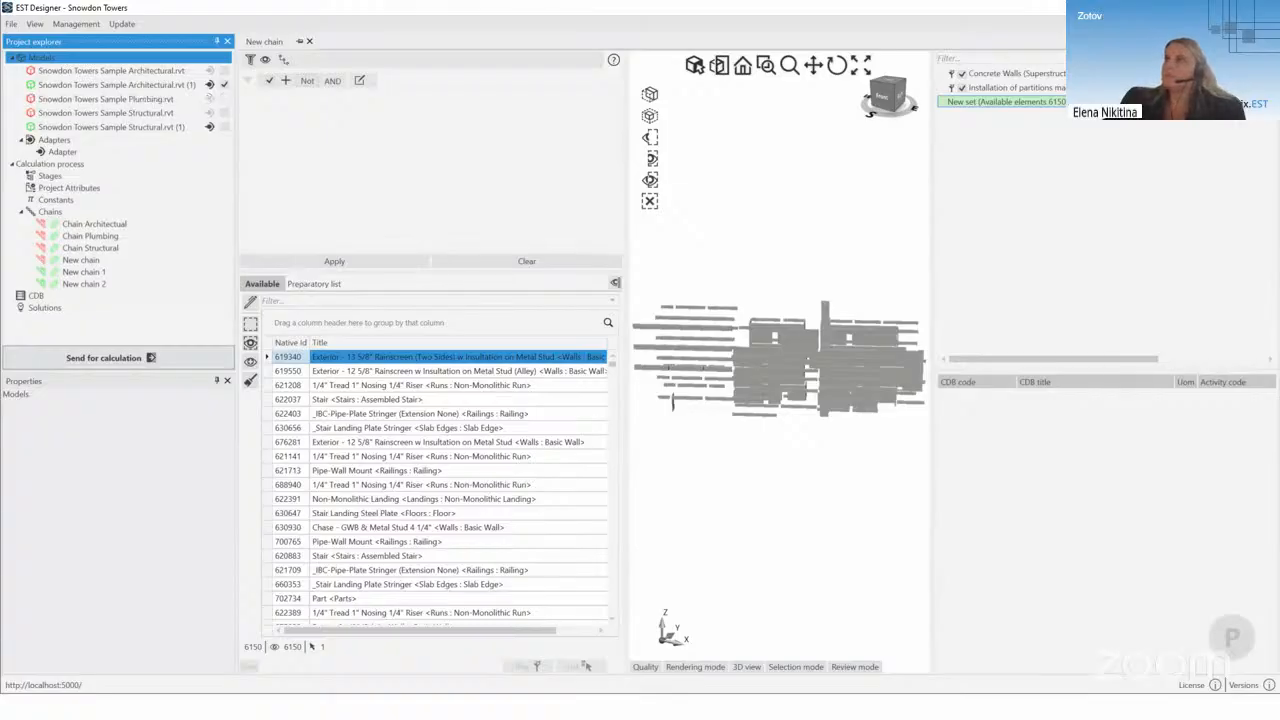
pyautogui.click(70, 102)
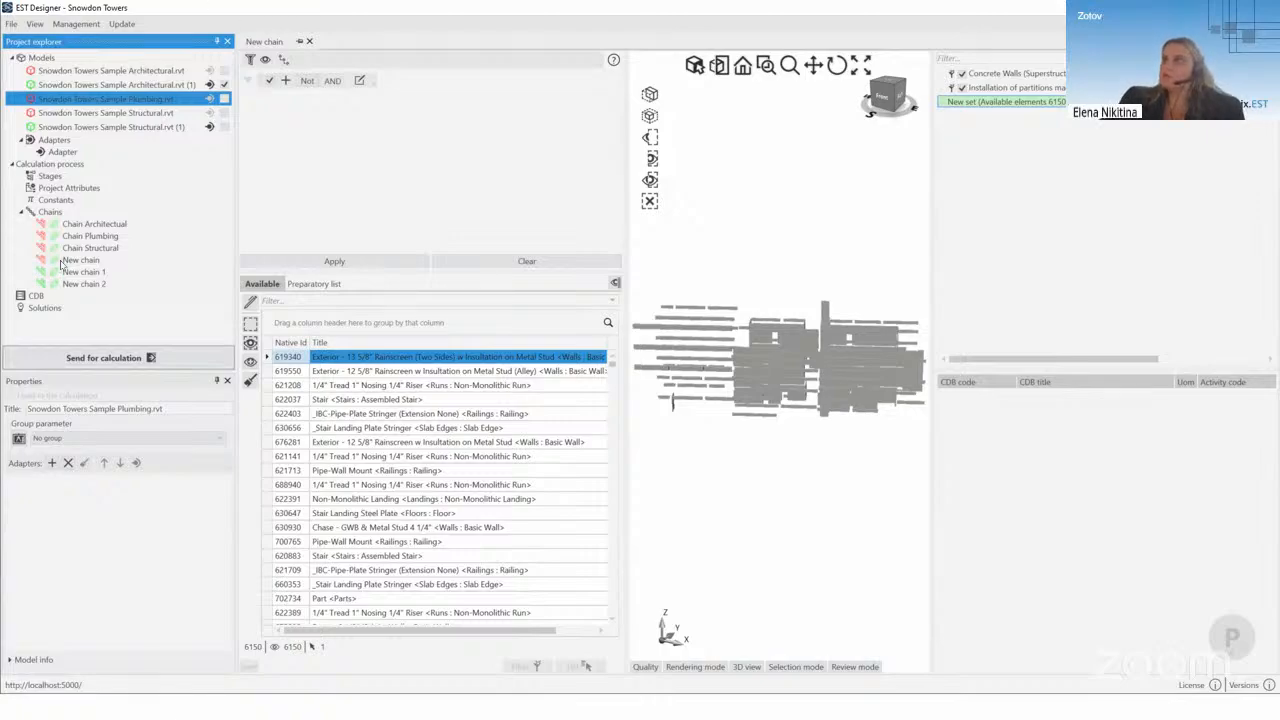
# Step: Import the adapter file Adapter MEP.xml into the project's adapters and select the imported adapter
pyautogui.click(52, 141)
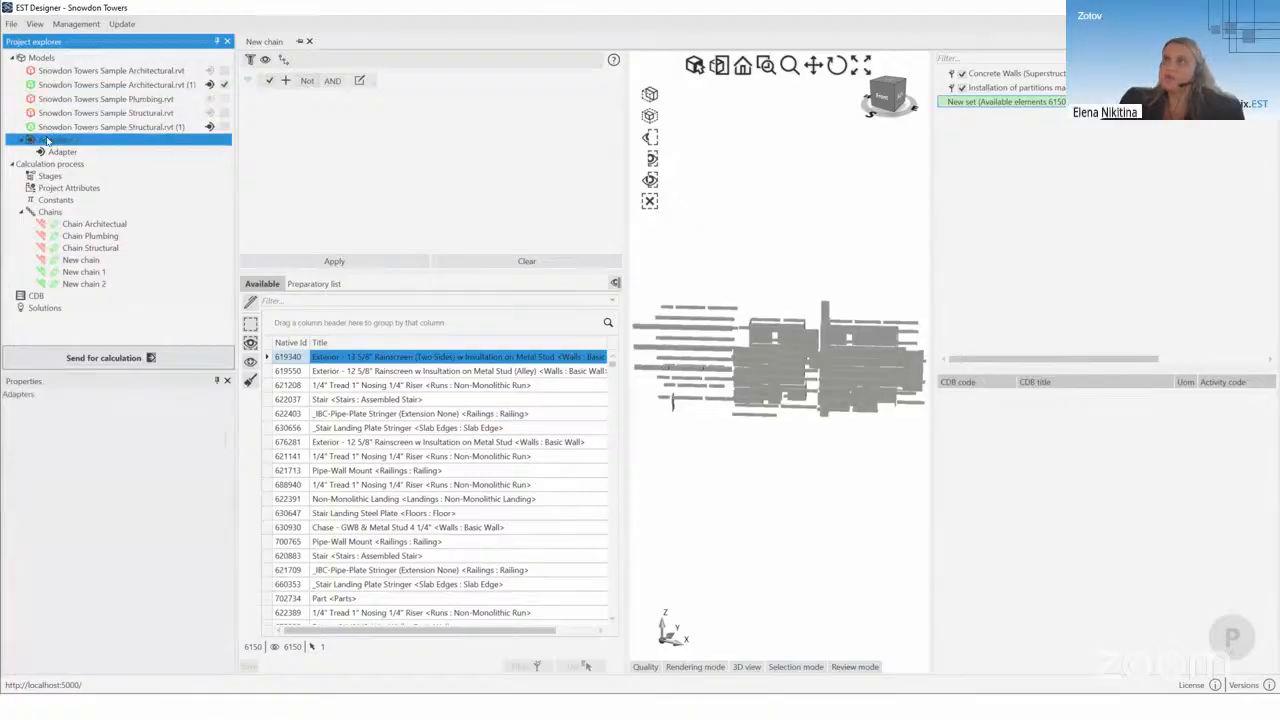
pyautogui.rightClick(52, 143)
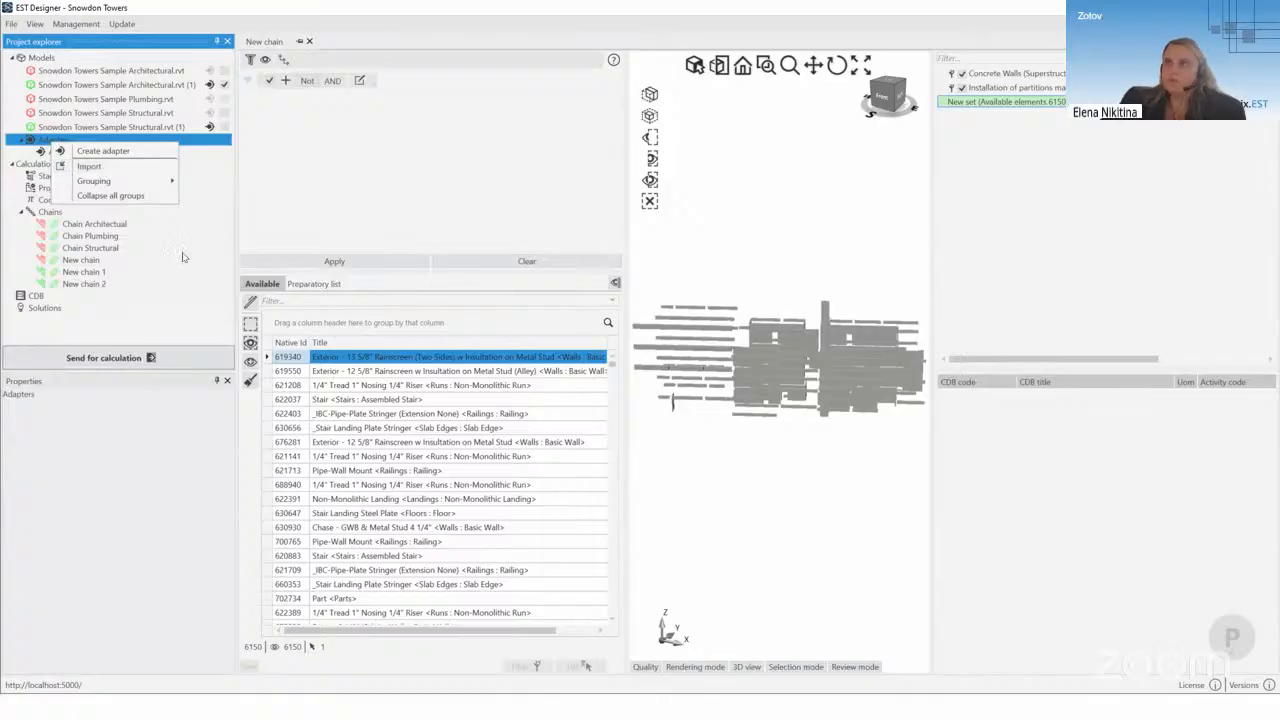
pyautogui.click(112, 166)
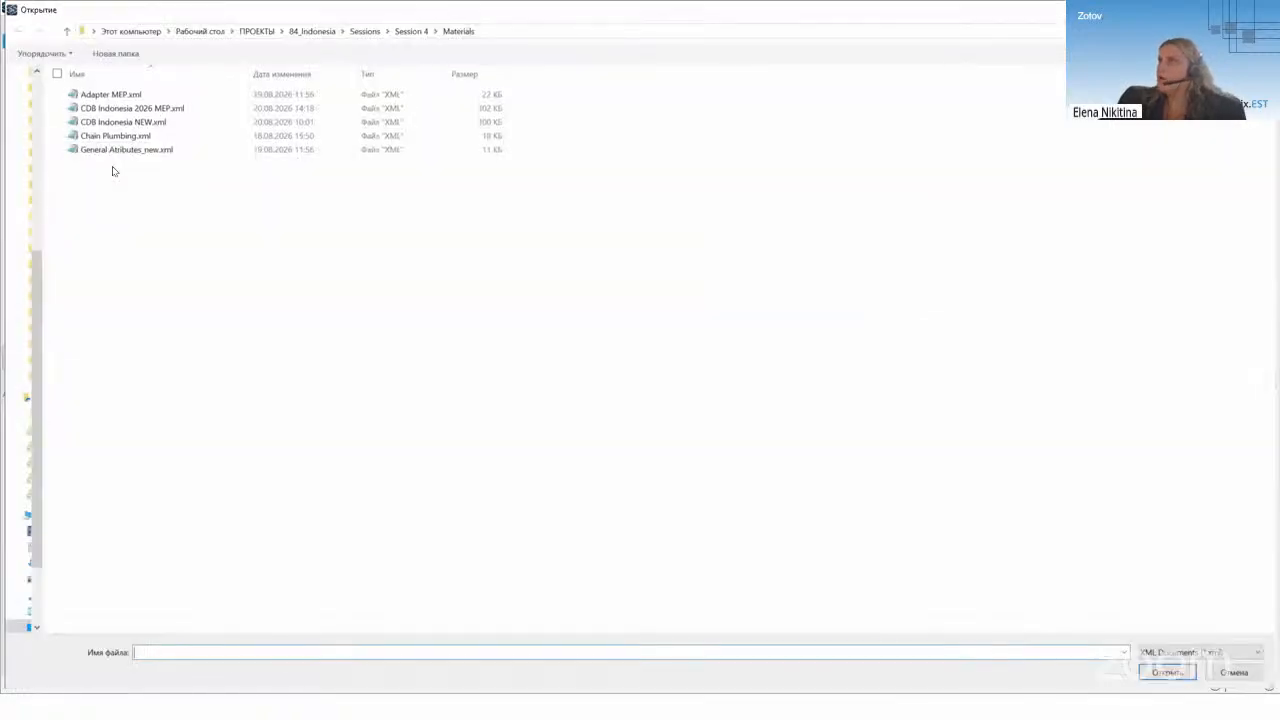
pyautogui.click(116, 94)
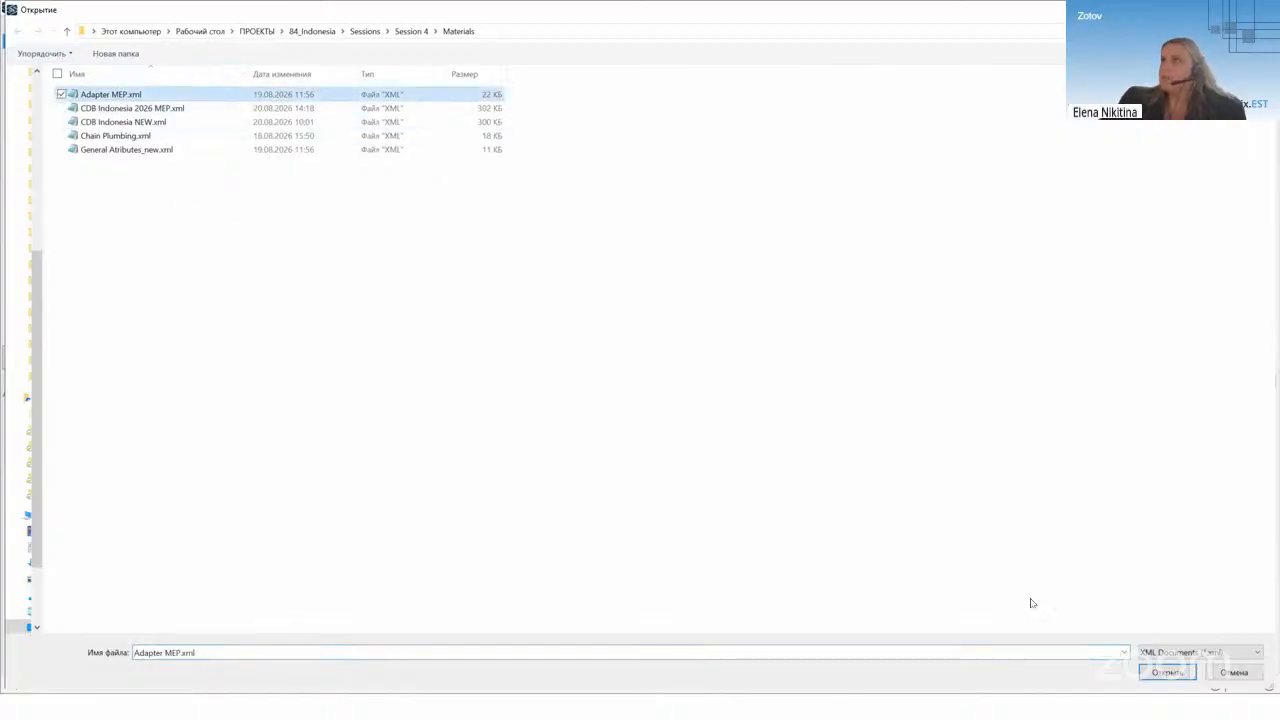
pyautogui.click(1160, 673)
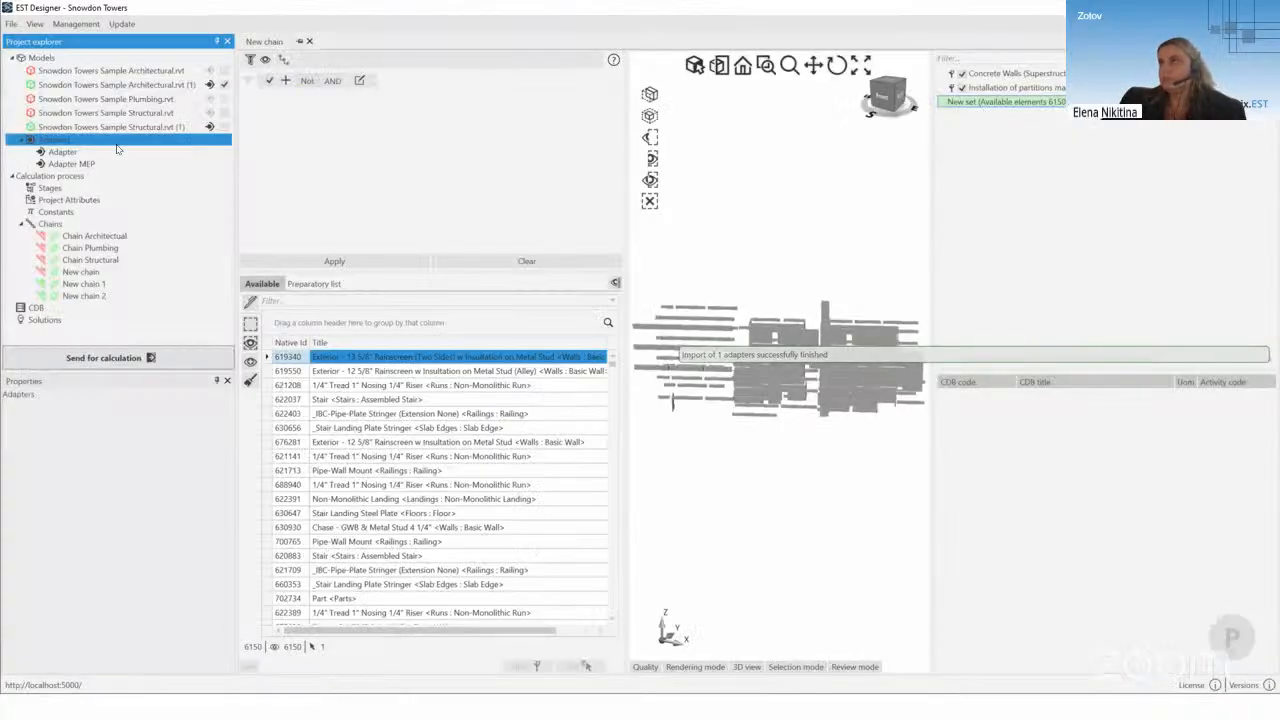
pyautogui.click(72, 163)
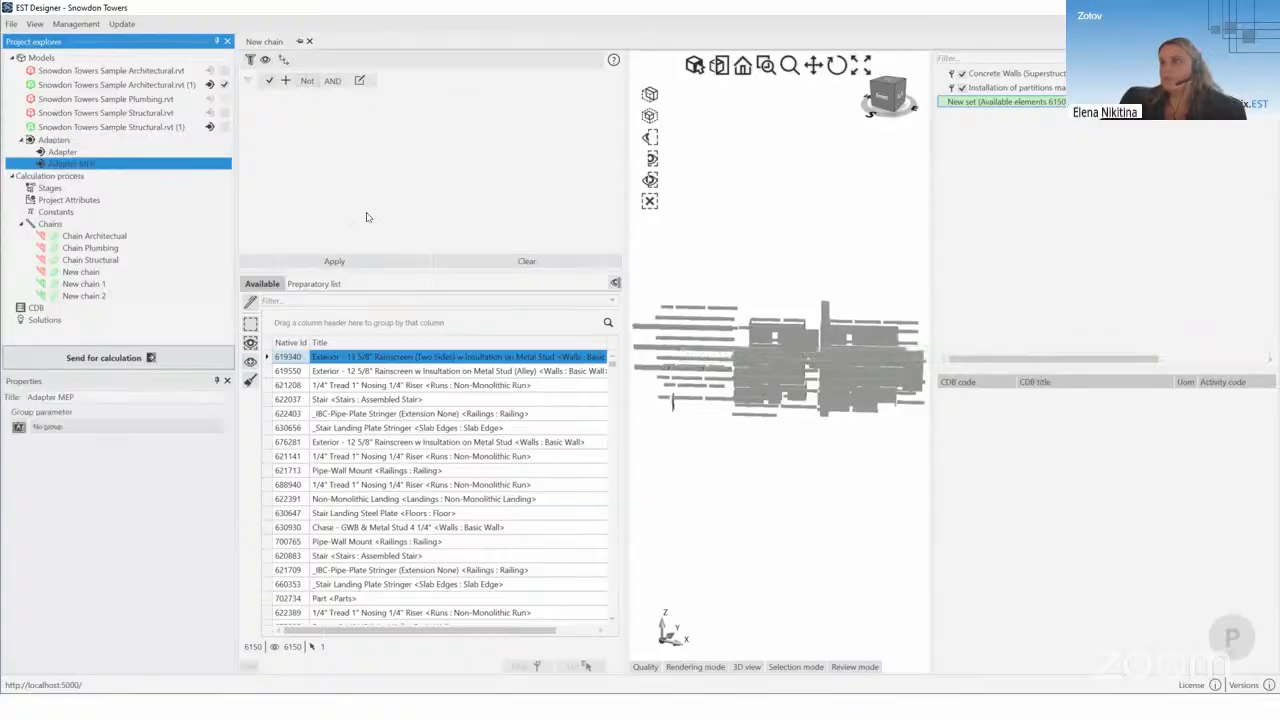
# Step: Assign Adapter MEP to the Snowdon Towers Sample Plumbing.rvt model
pyautogui.click(90, 99)
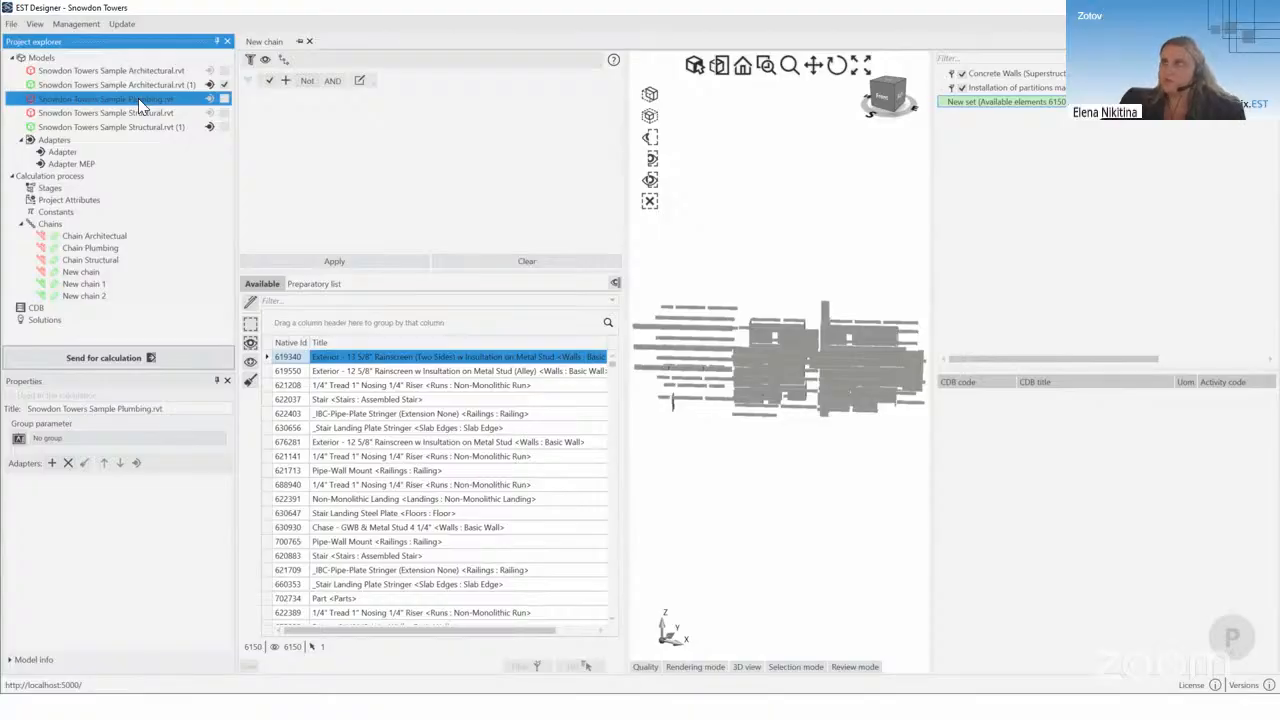
pyautogui.click(52, 464)
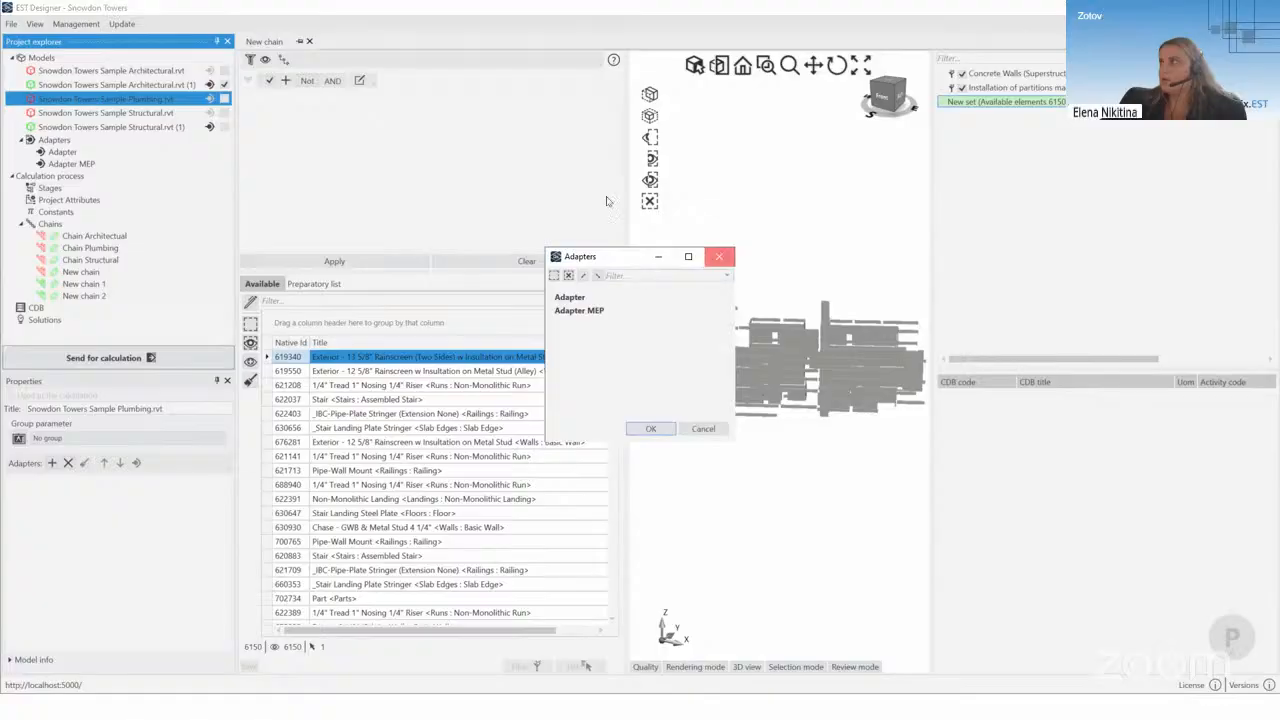
pyautogui.click(719, 256)
pyautogui.click(51, 464)
pyautogui.click(614, 310)
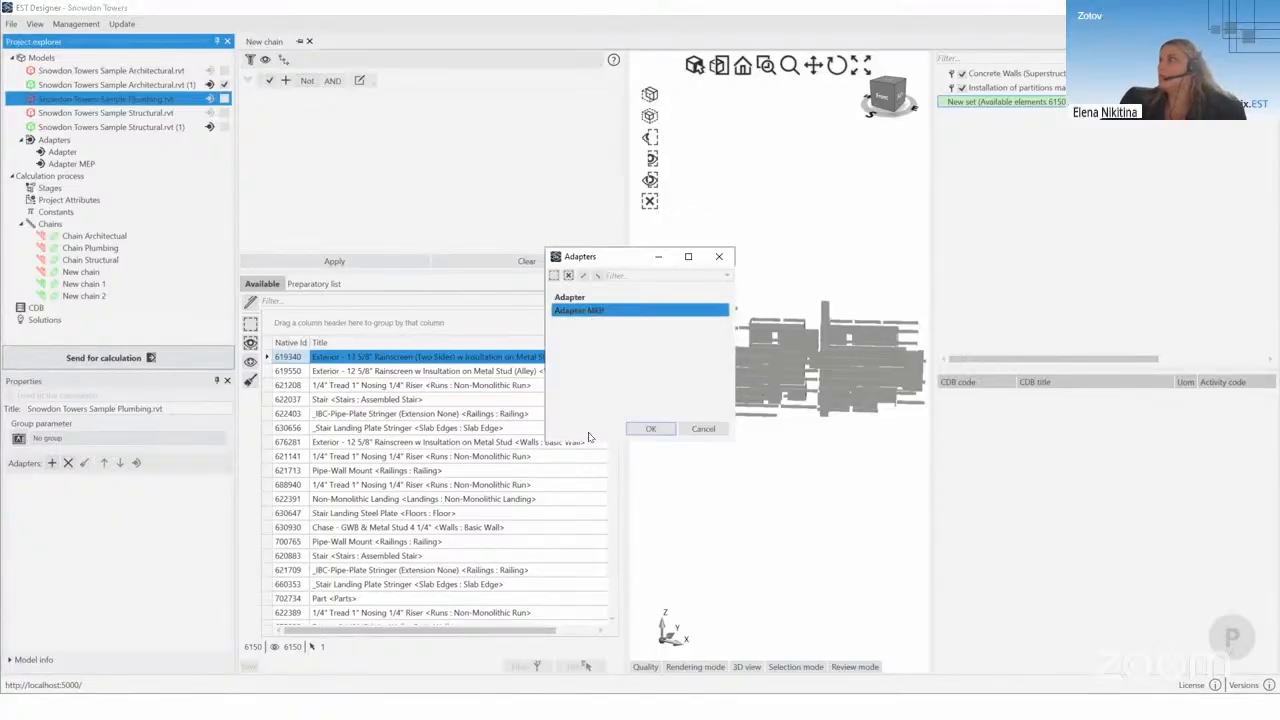
pyautogui.click(651, 428)
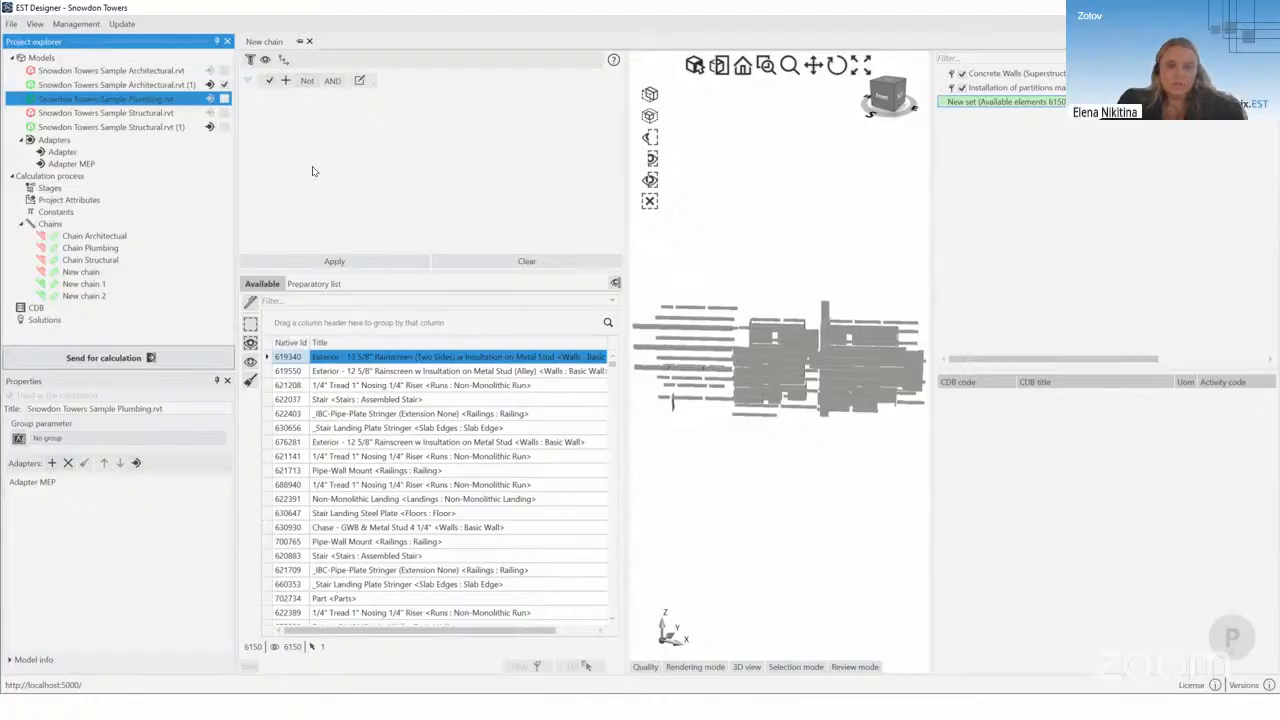
# Step: Start connecting a database to the project's CDB and show the available CDB components
pyautogui.click(46, 310)
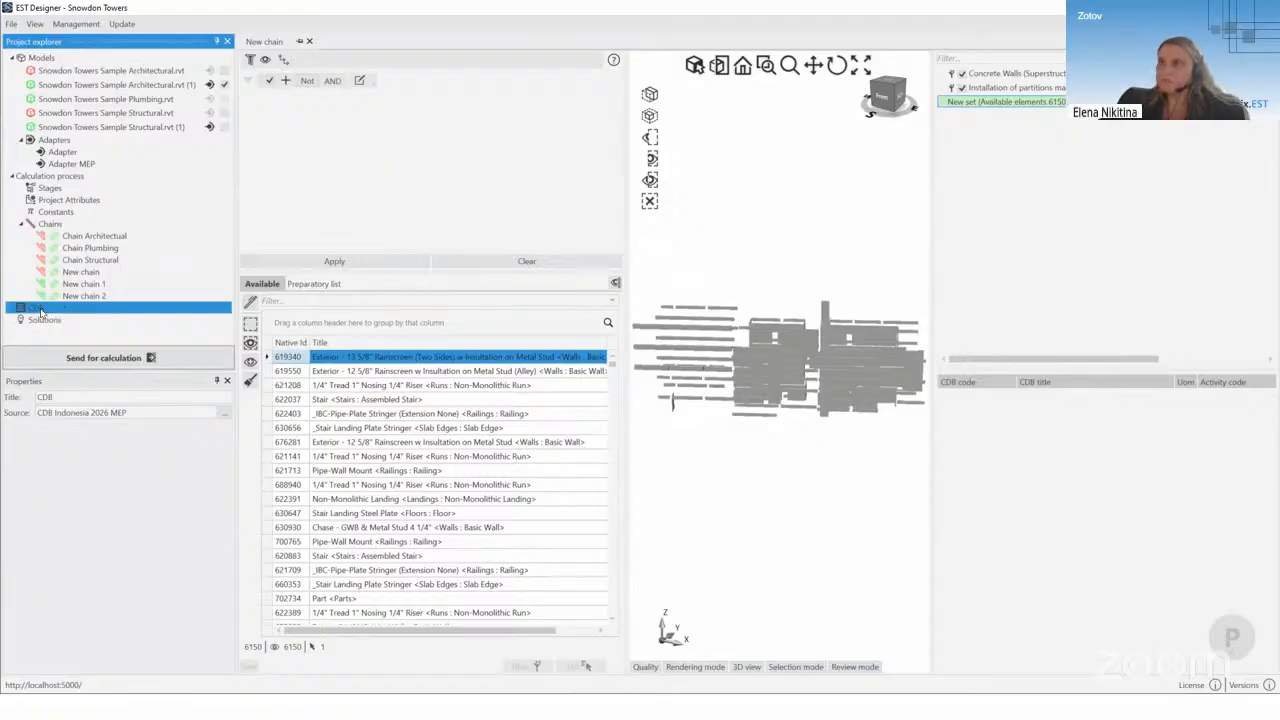
pyautogui.rightClick(39, 313)
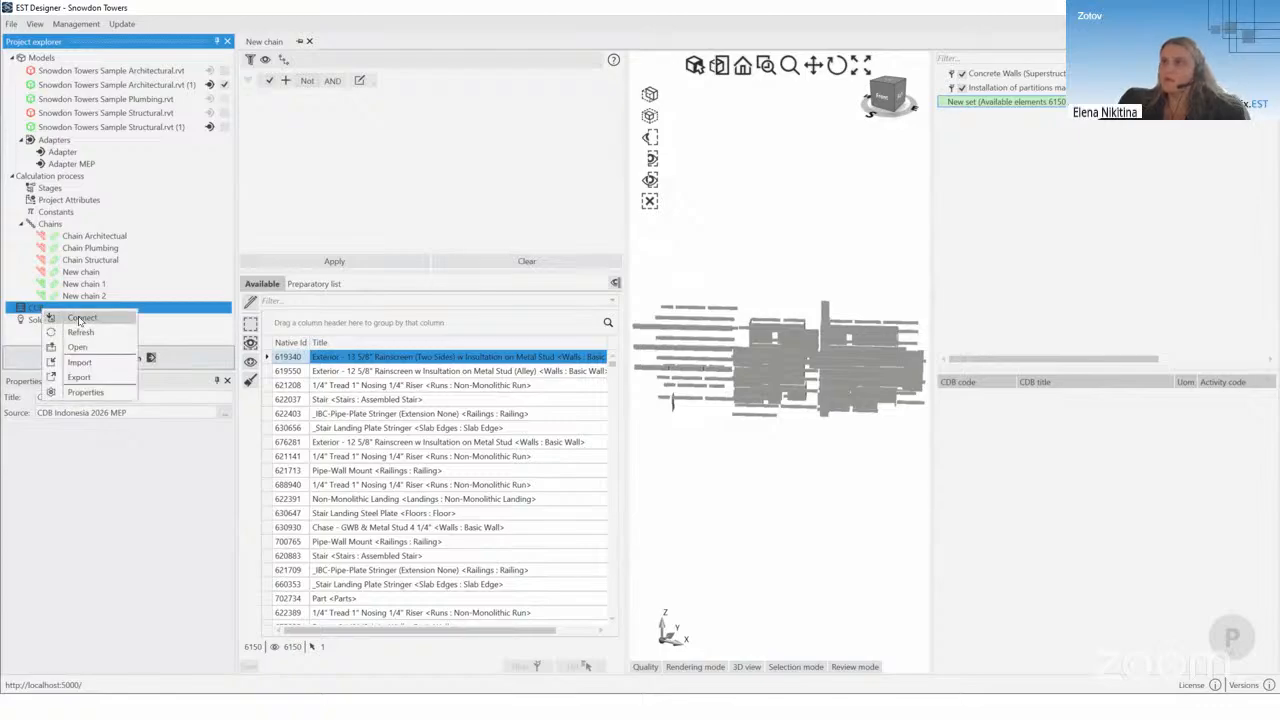
pyautogui.click(80, 318)
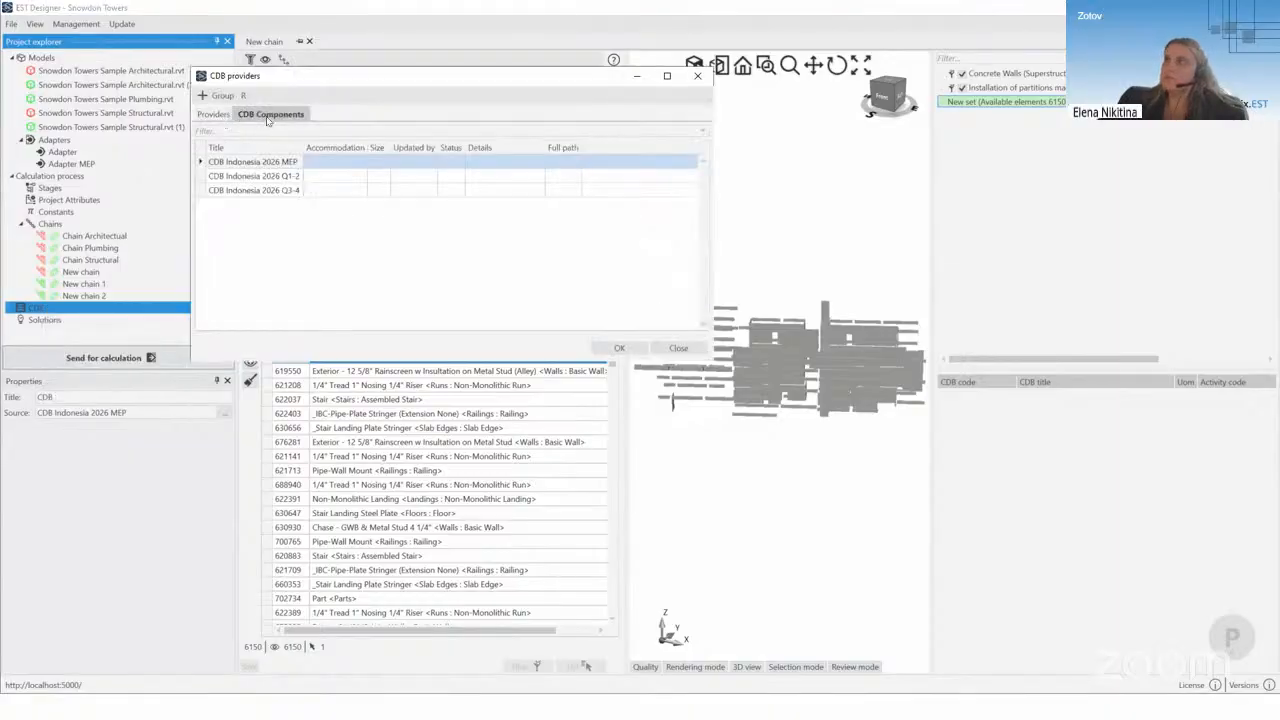
pyautogui.click(268, 116)
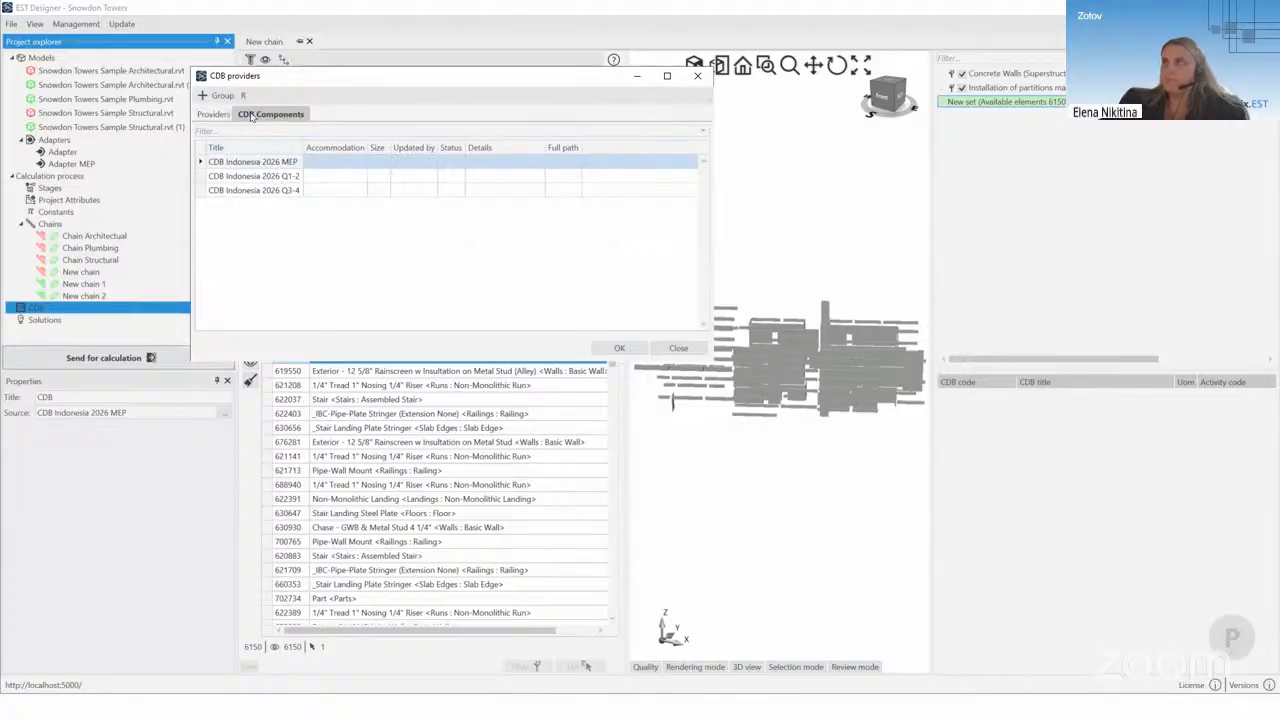
# Step: Import the CDB component file CDB Indonesia 2026 MEP.xml and assign the imported component as the project's CDB source
pyautogui.click(202, 97)
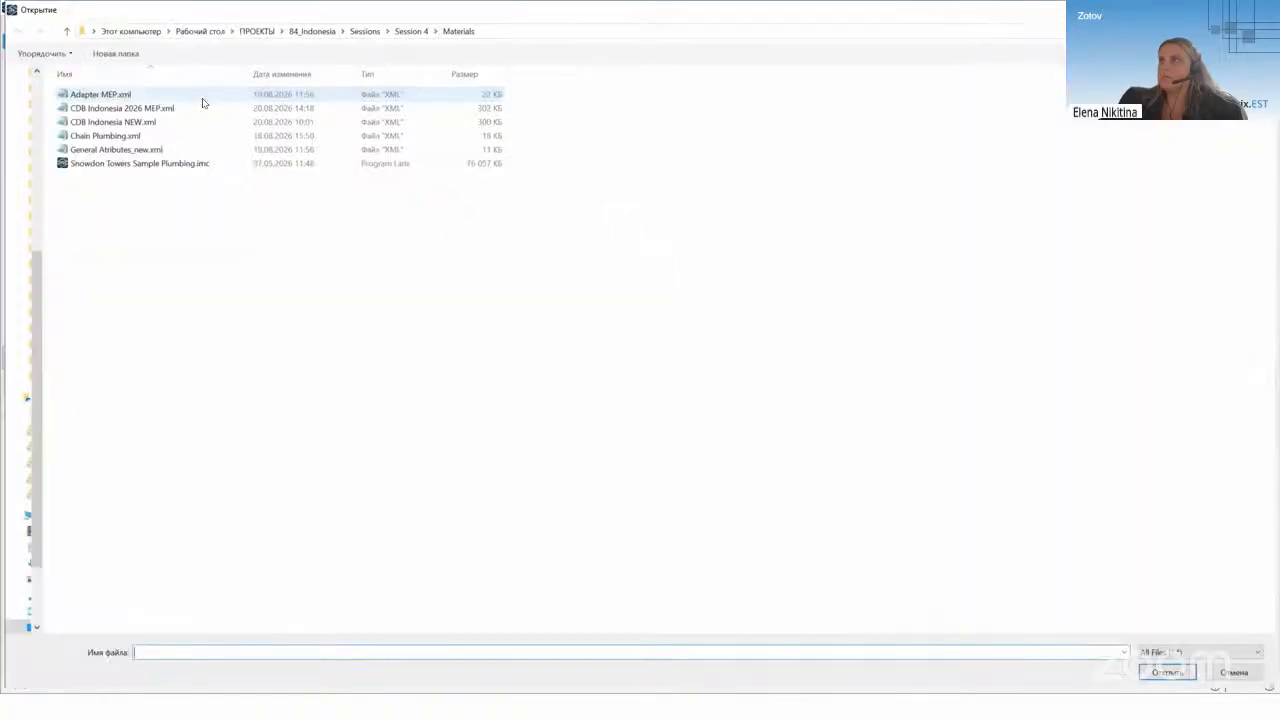
pyautogui.click(133, 110)
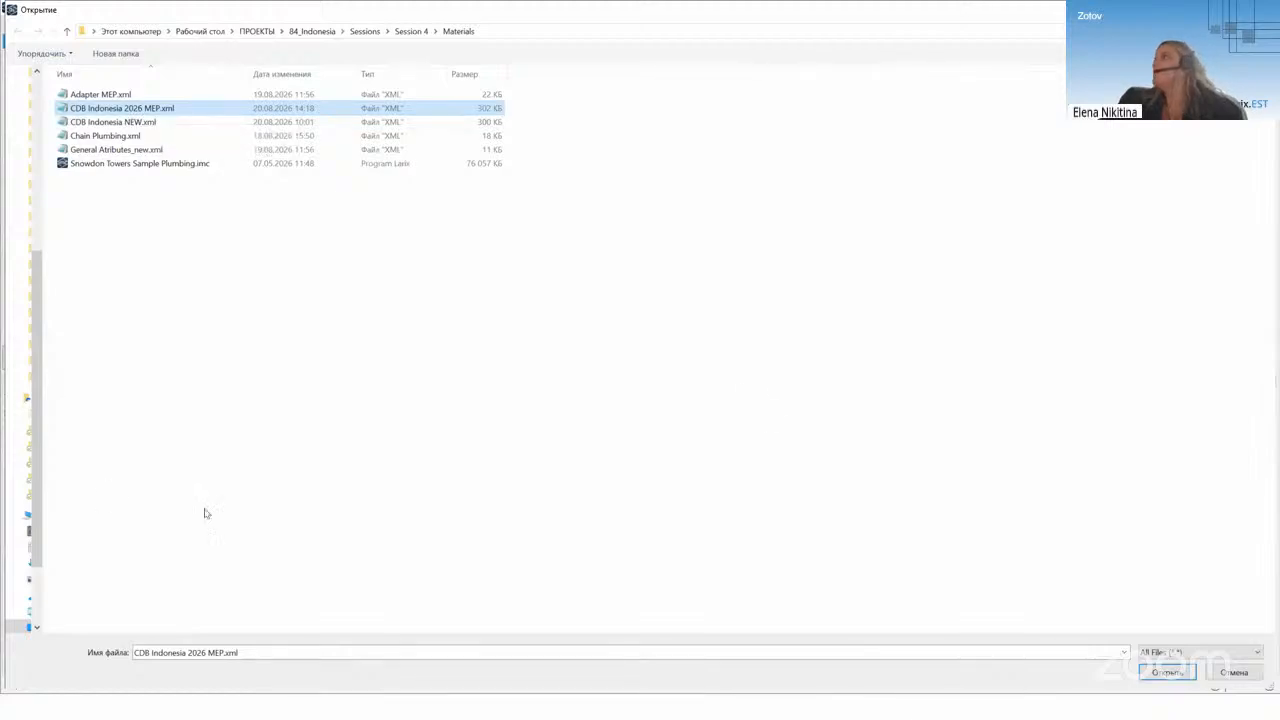
pyautogui.click(1162, 673)
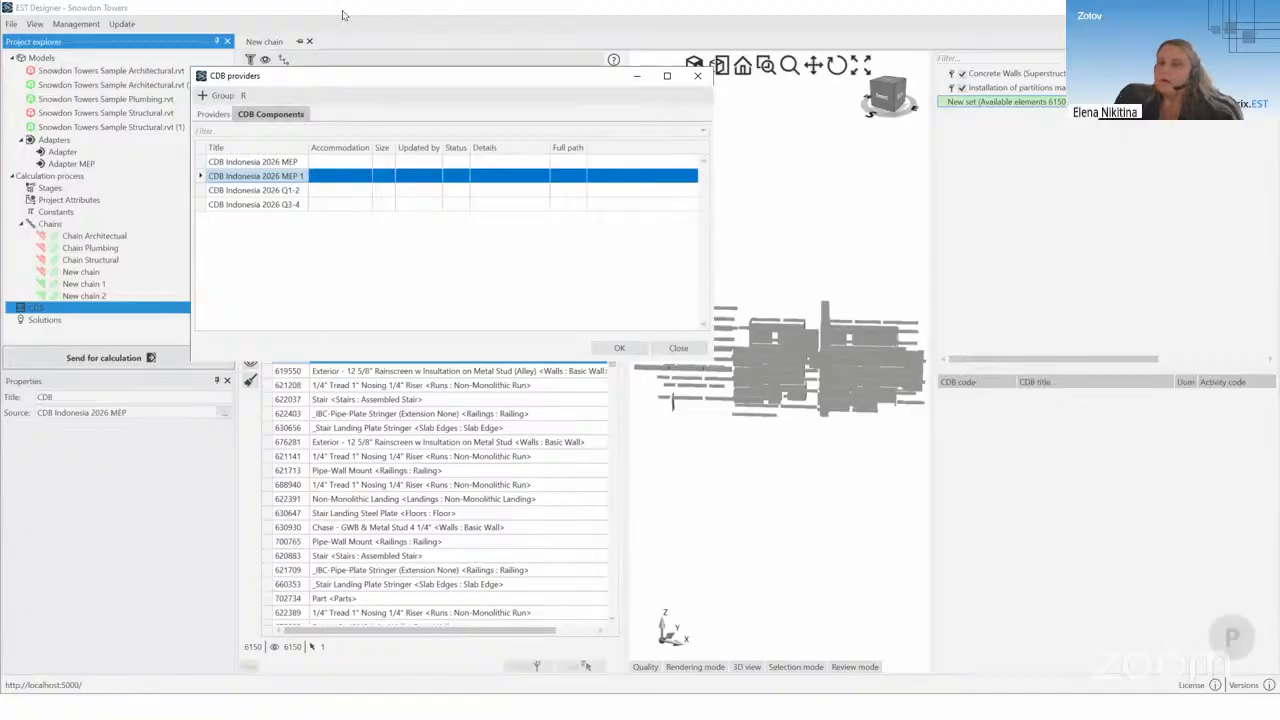
pyautogui.click(297, 176)
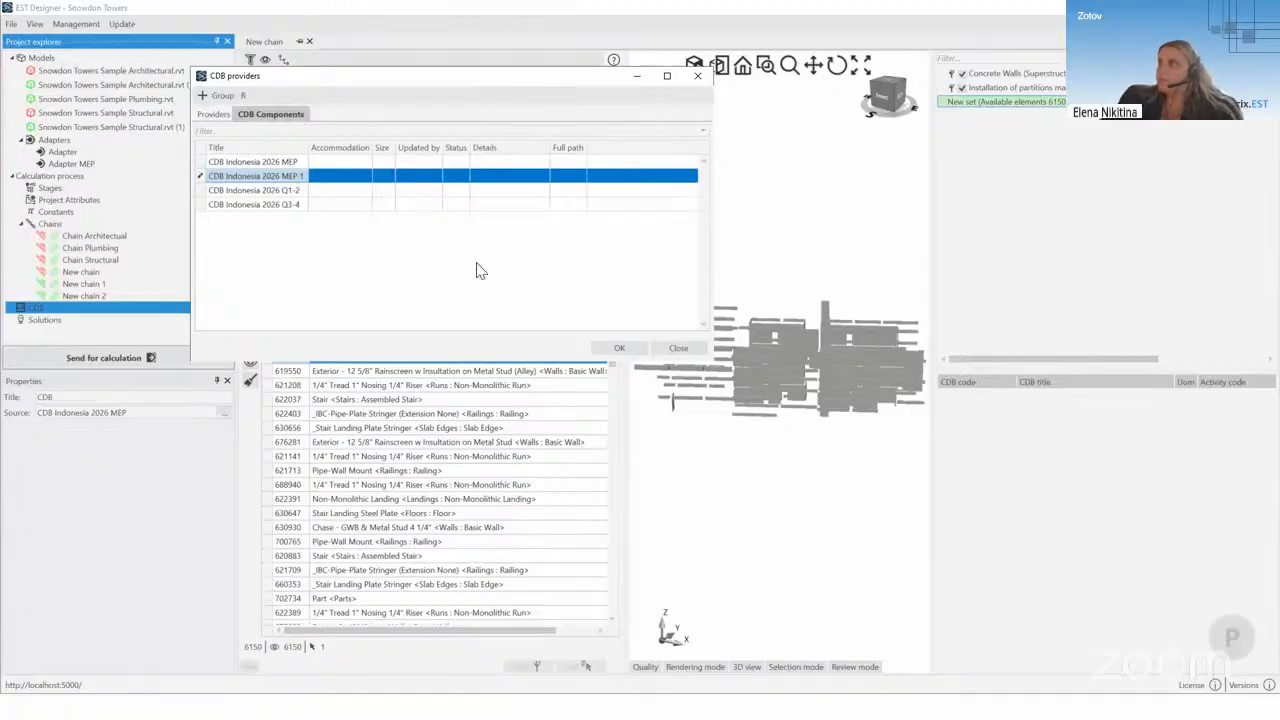
pyautogui.click(632, 348)
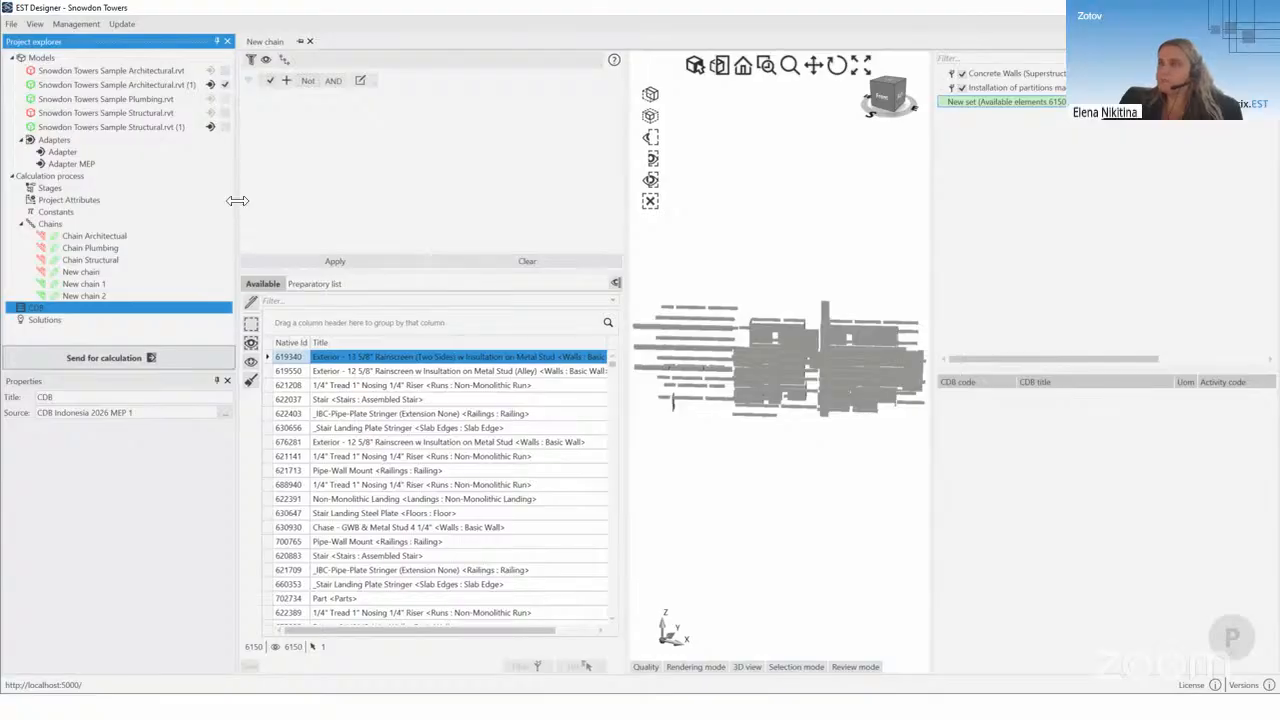
# Step: Connect the project's CDB to the CDB Indonesia 2026 MEP 1 component
pyautogui.rightClick(37, 310)
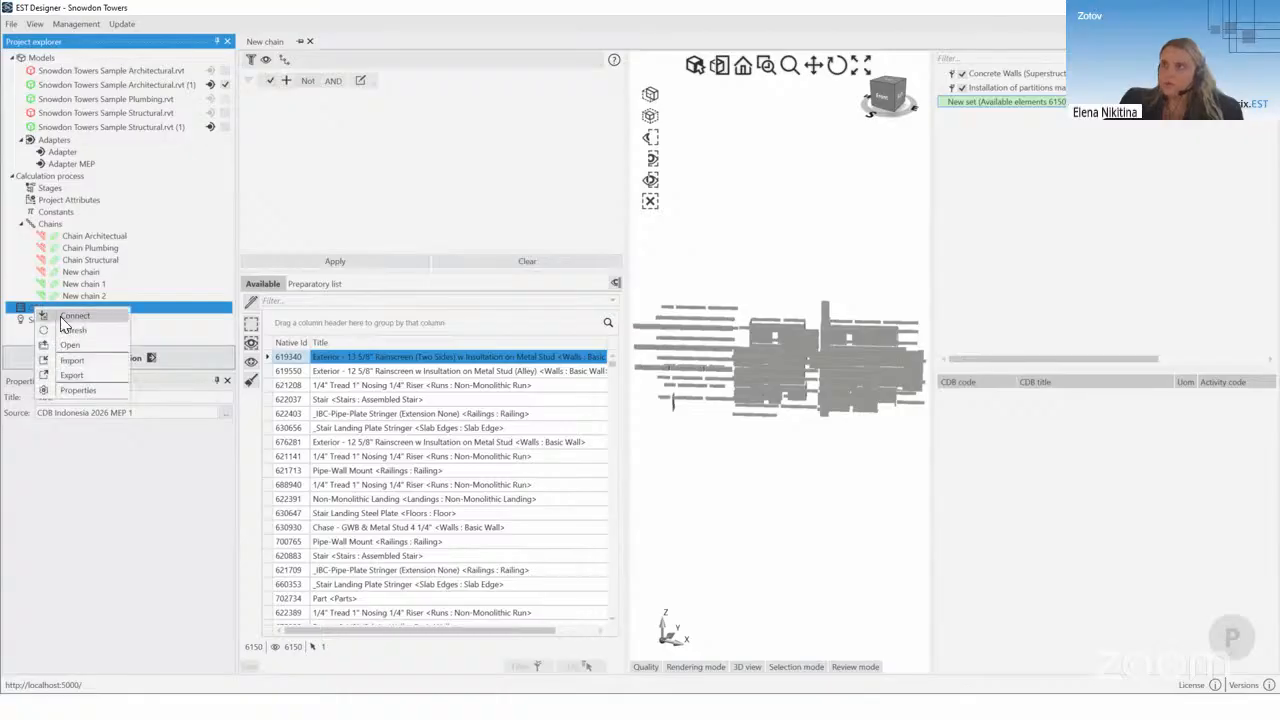
pyautogui.click(134, 217)
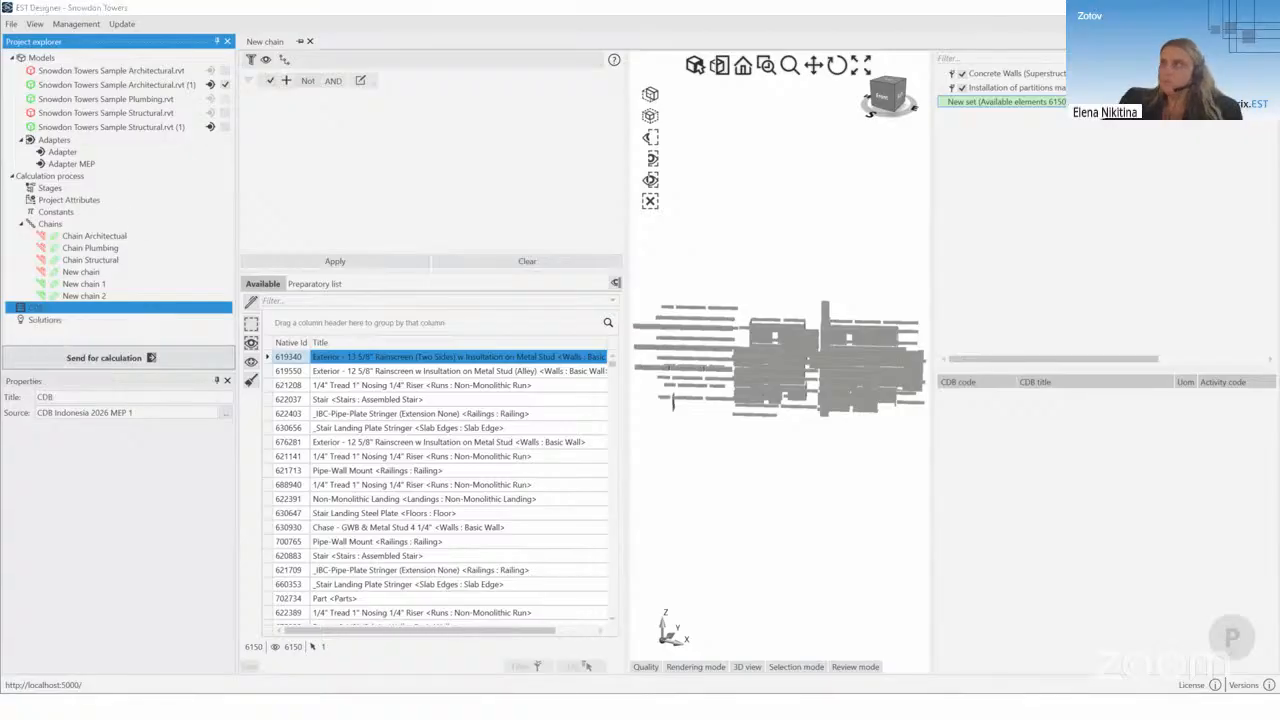
pyautogui.click(277, 251)
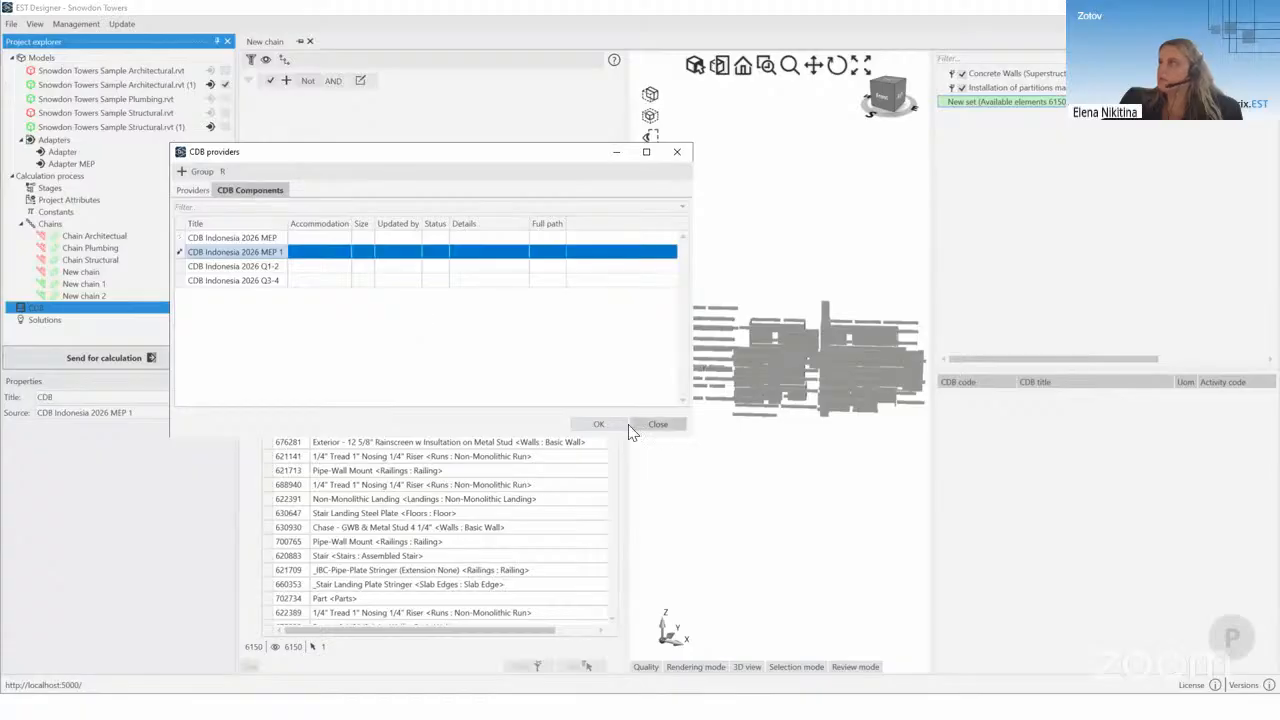
pyautogui.click(596, 425)
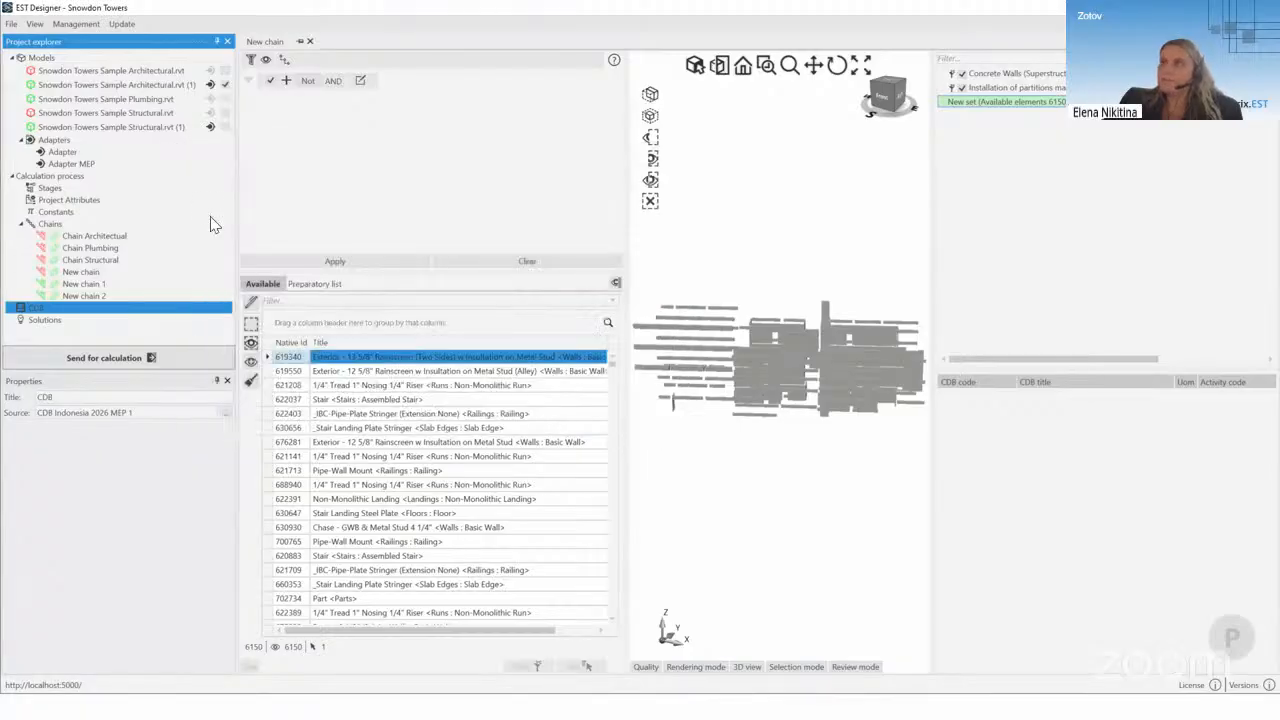
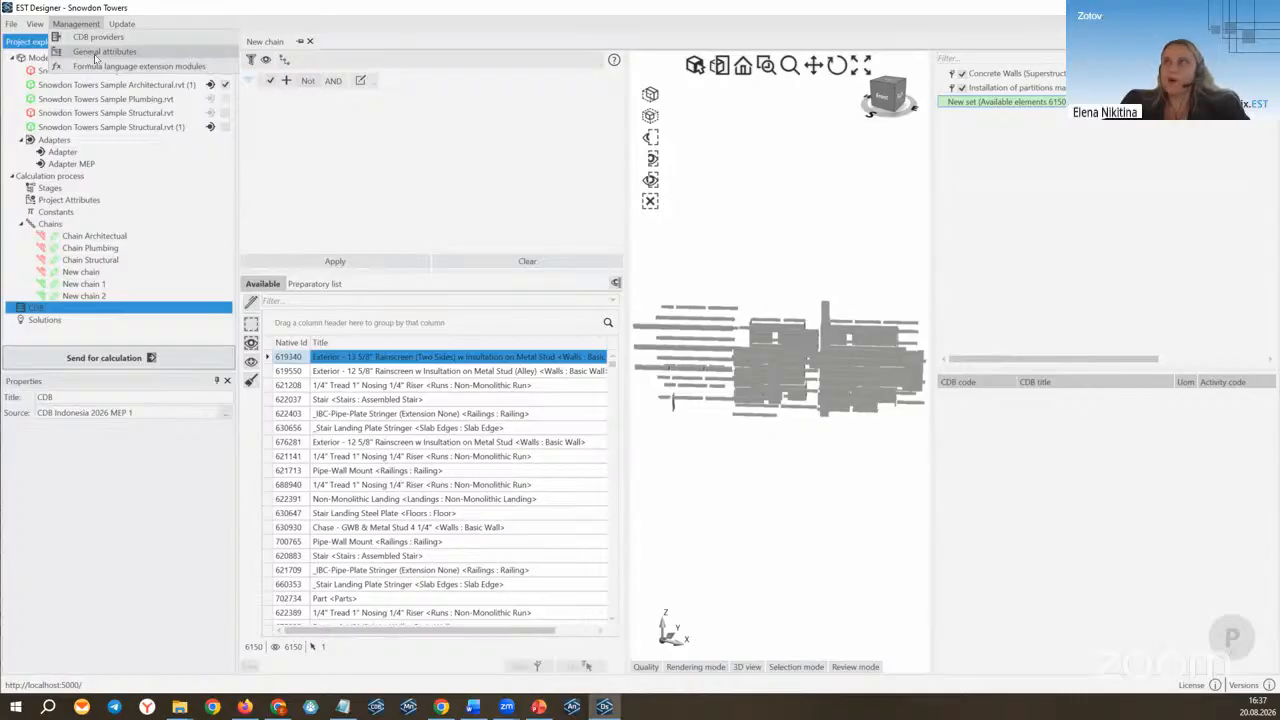
# Step: Open the general attributes and copy the name of the System_Type attribute in the General section
pyautogui.click(95, 54)
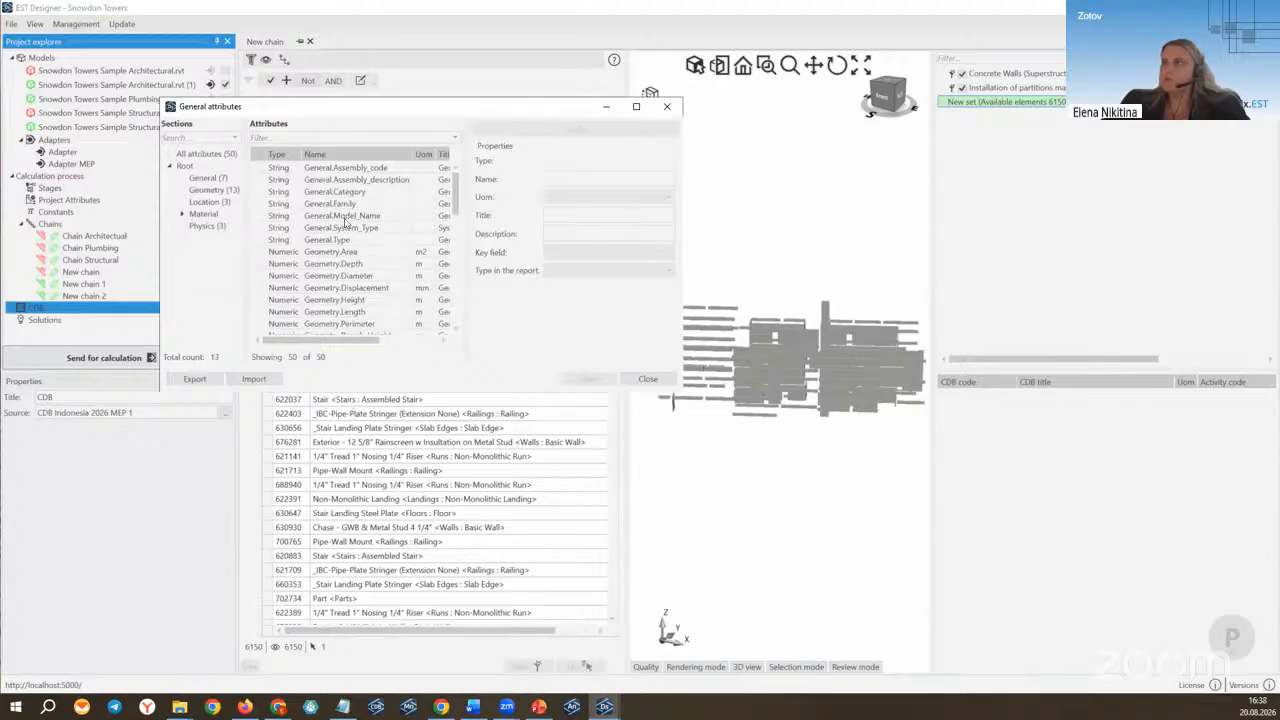
pyautogui.scroll(-4, 368, 297)
pyautogui.scroll(-5, 368, 298)
pyautogui.scroll(8, 416, 339)
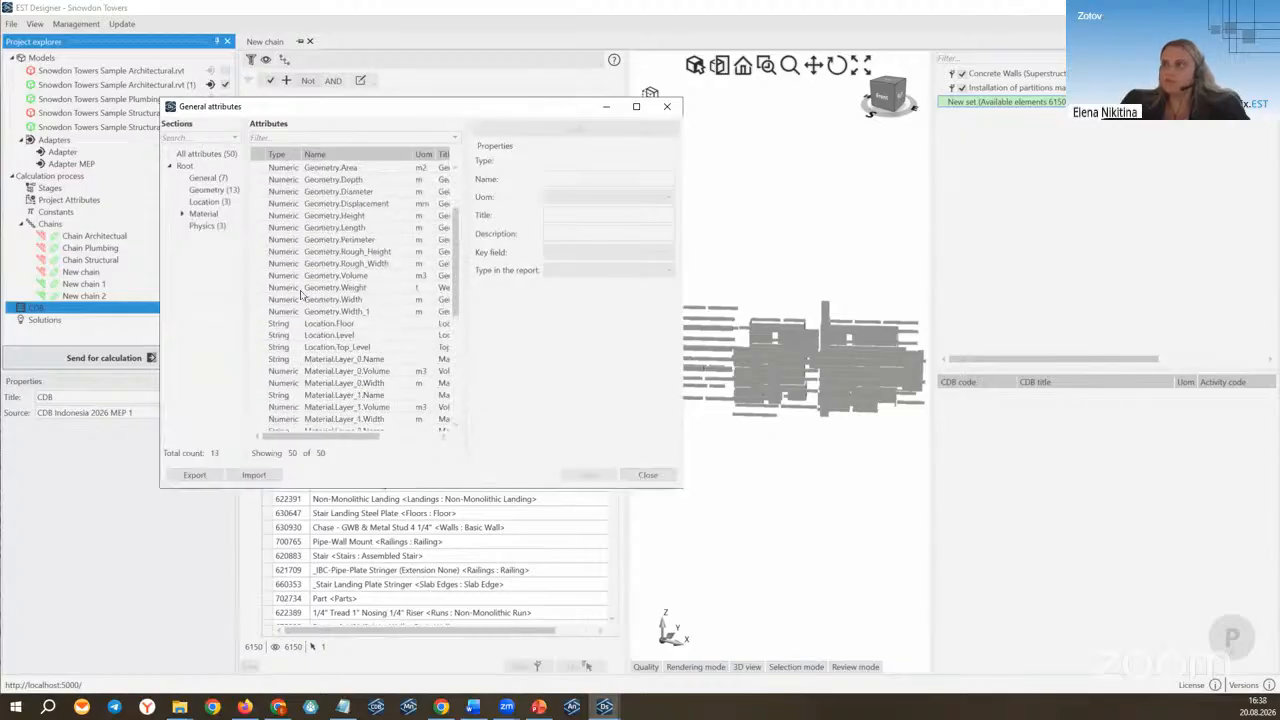
pyautogui.click(209, 179)
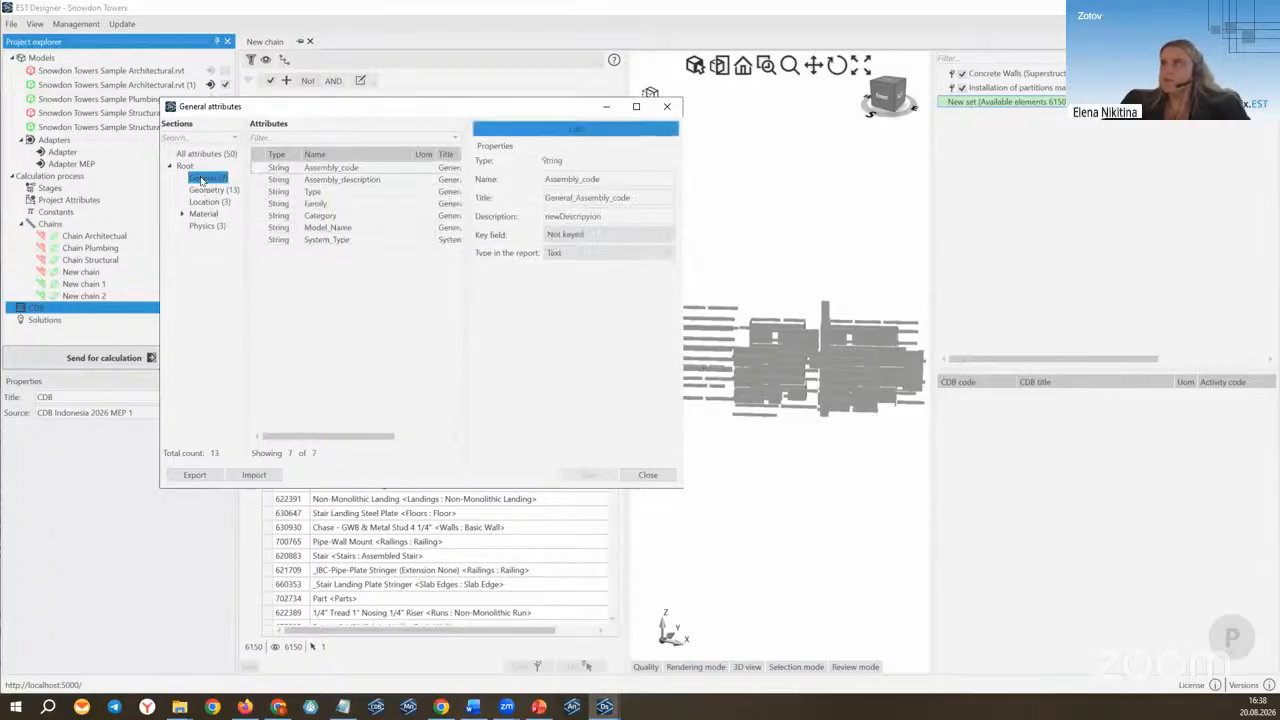
pyautogui.click(332, 241)
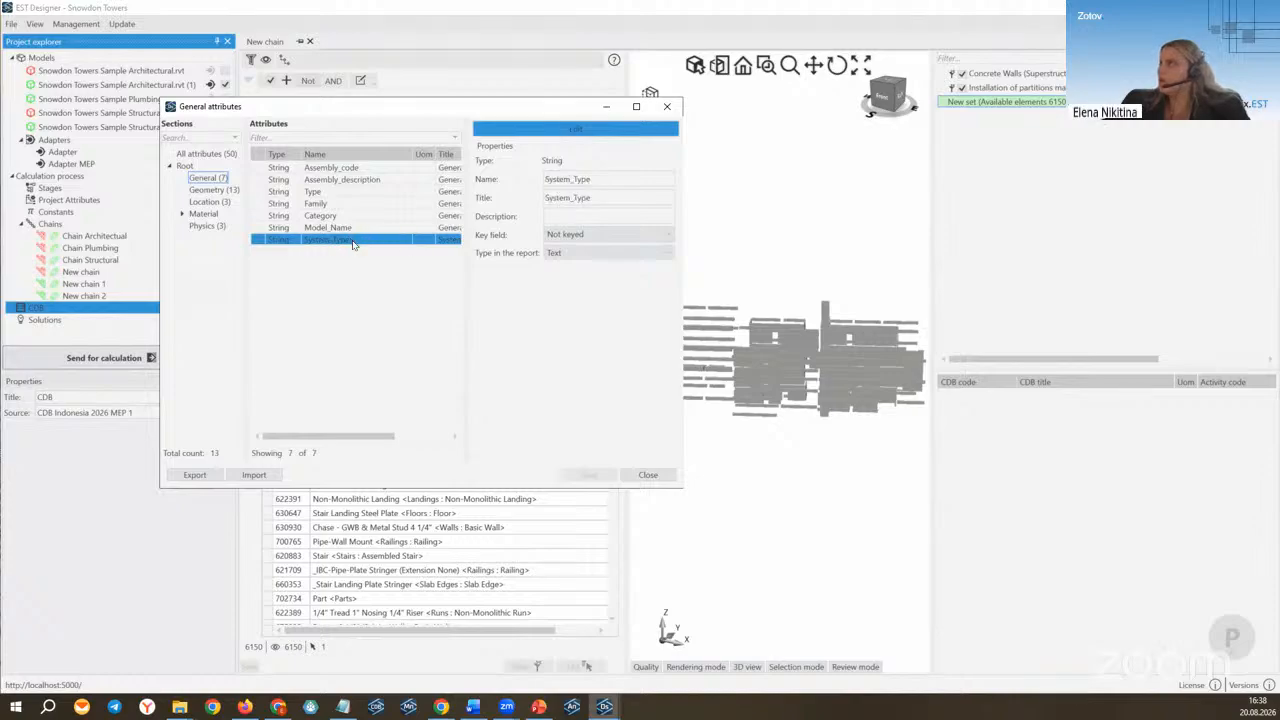
pyautogui.rightClick(346, 241)
pyautogui.click(372, 251)
pyautogui.hotkey('ctrl', 'c')
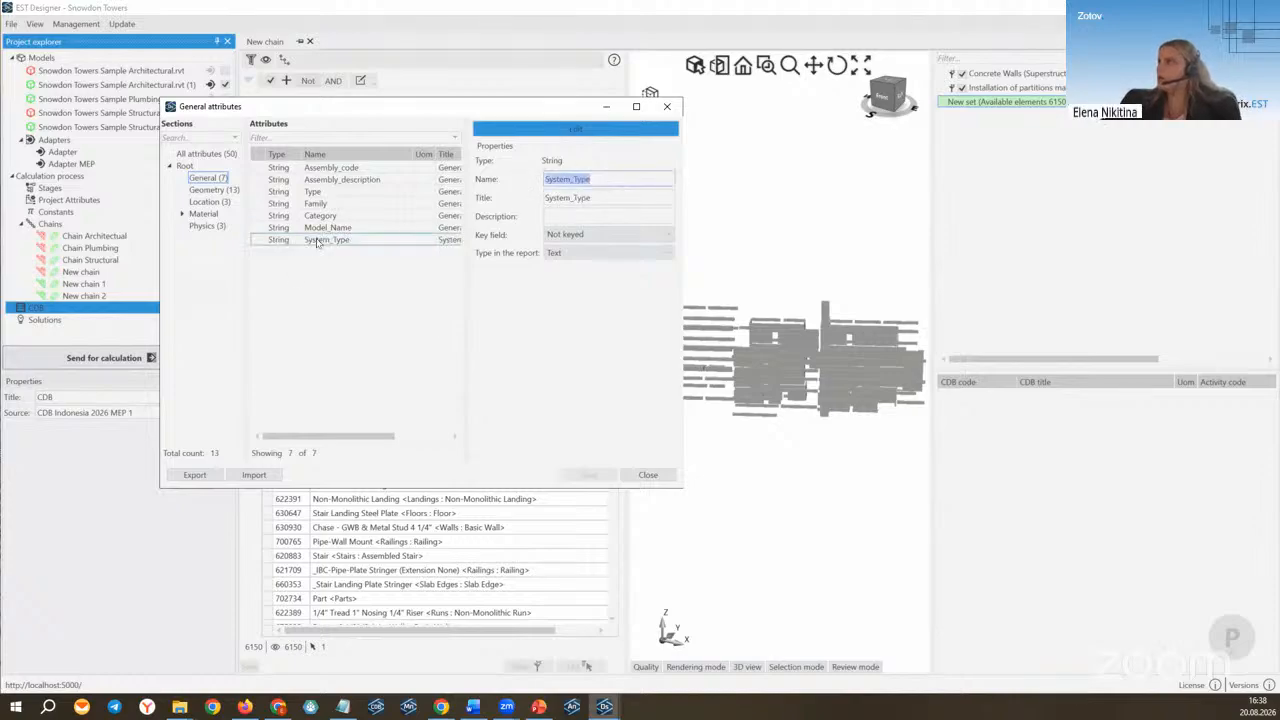
# Step: Delete the System_Type attribute from the General section of the general attributes
pyautogui.rightClick(320, 241)
pyautogui.click(345, 273)
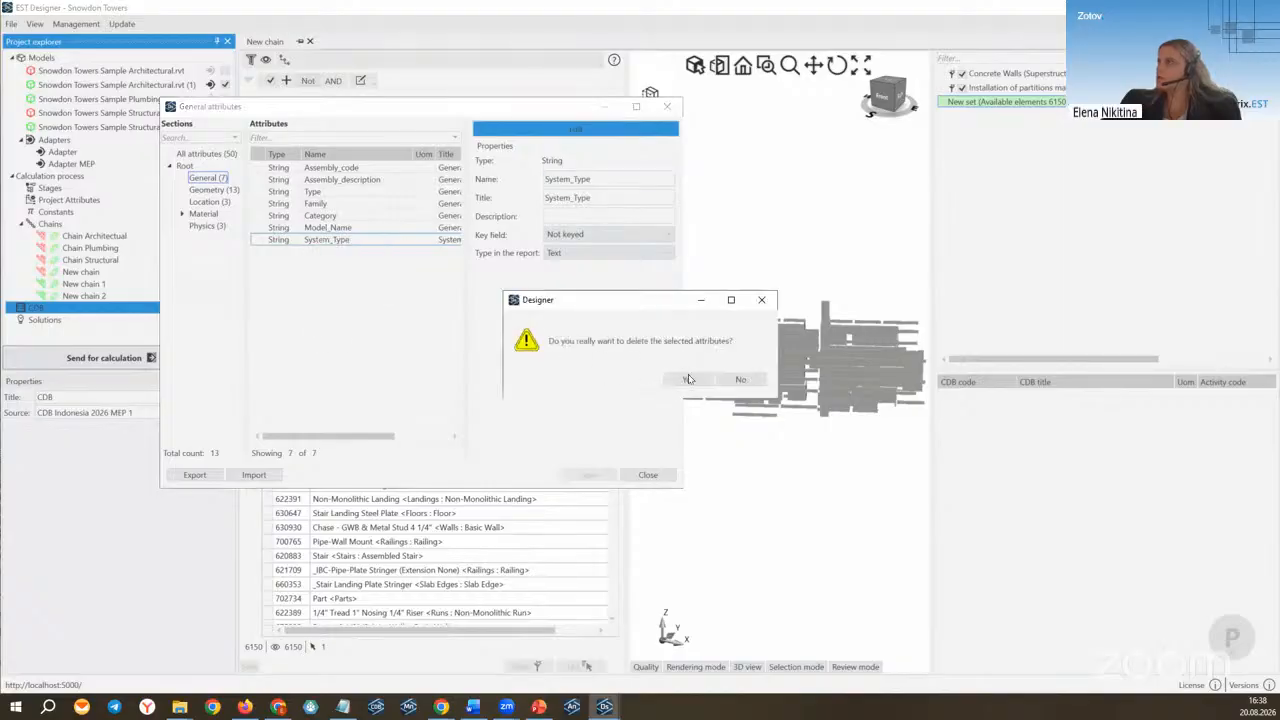
pyautogui.click(690, 379)
pyautogui.rightClick(324, 244)
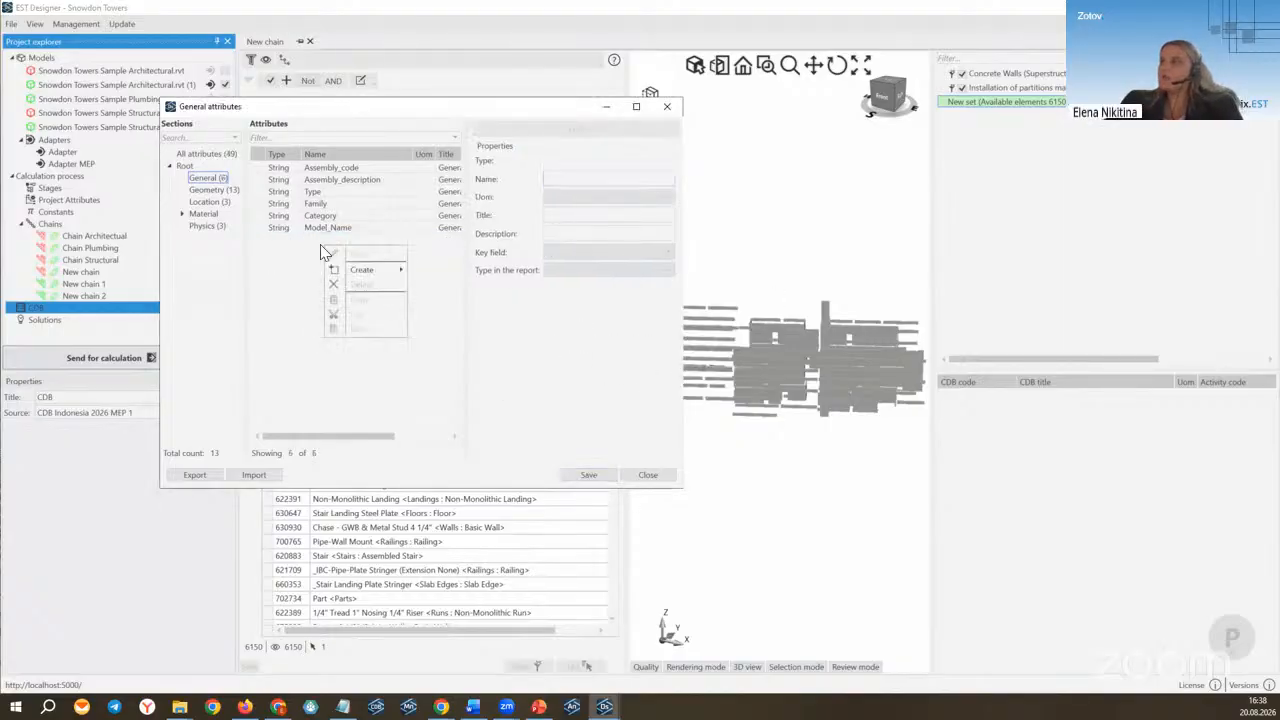
# Step: Create a text attribute in the General section with System_Type as both its name and title
pyautogui.click(208, 177)
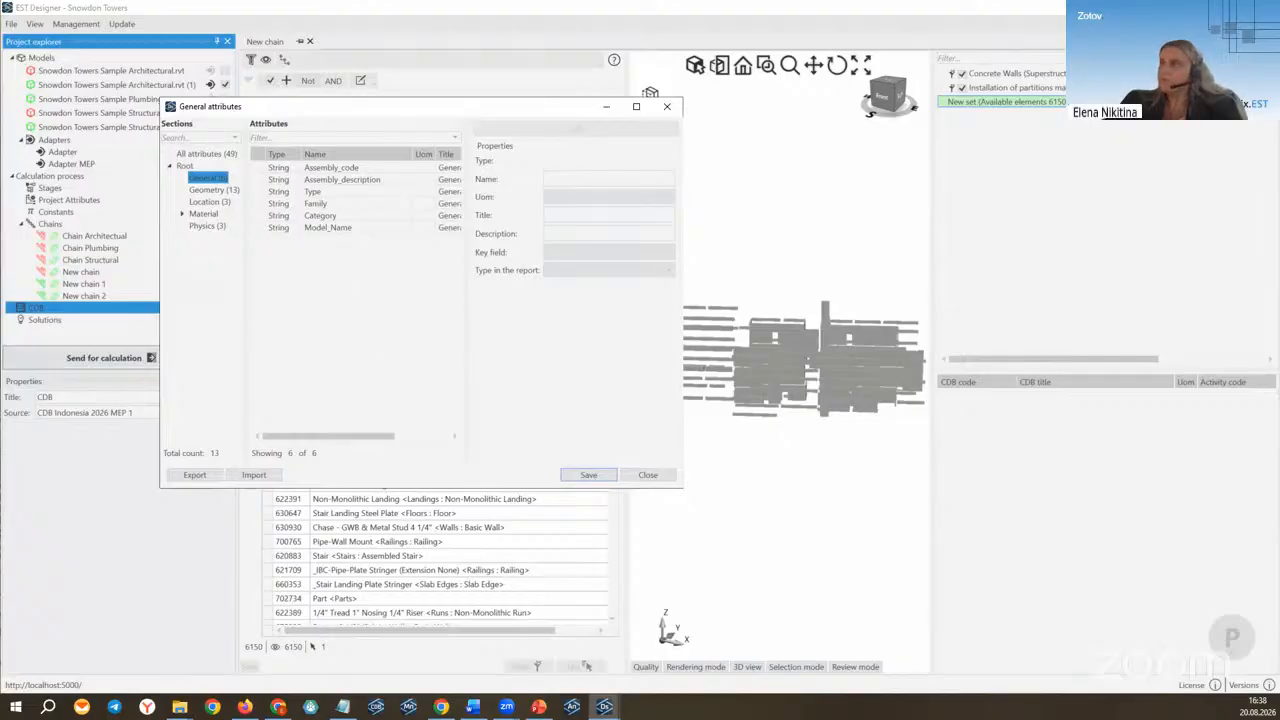
pyautogui.rightClick(278, 247)
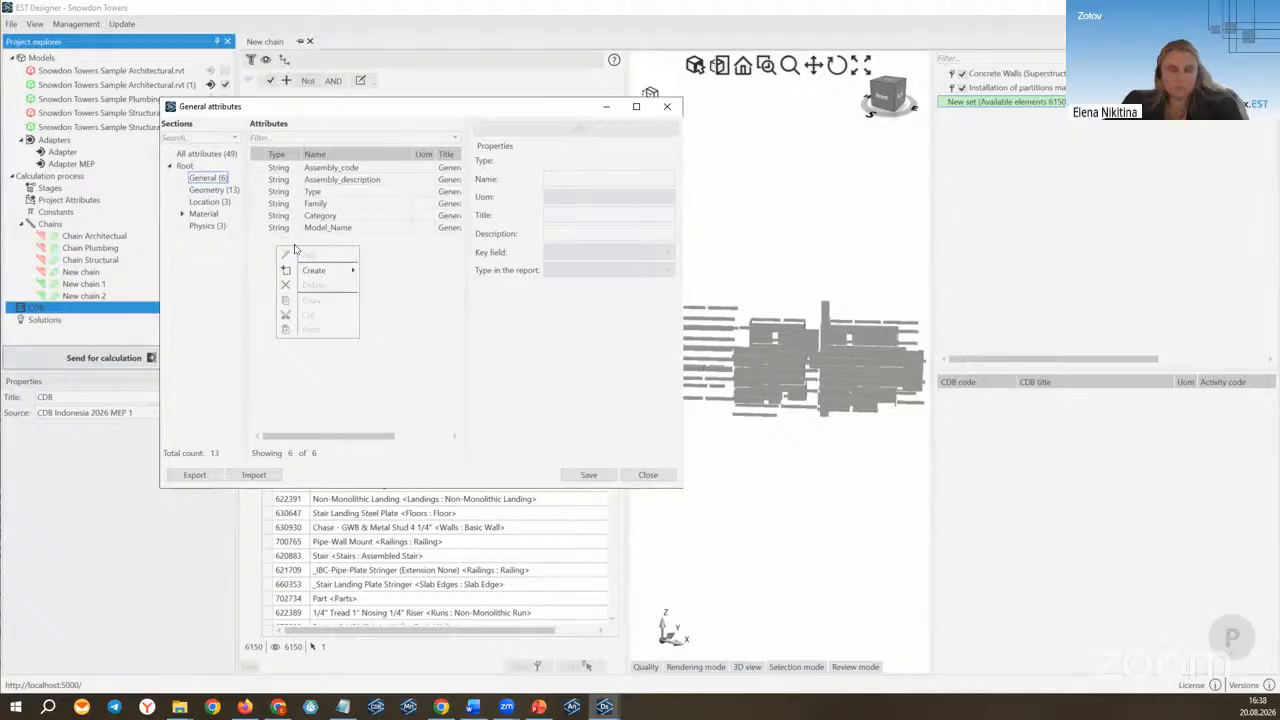
pyautogui.moveTo(327, 274)
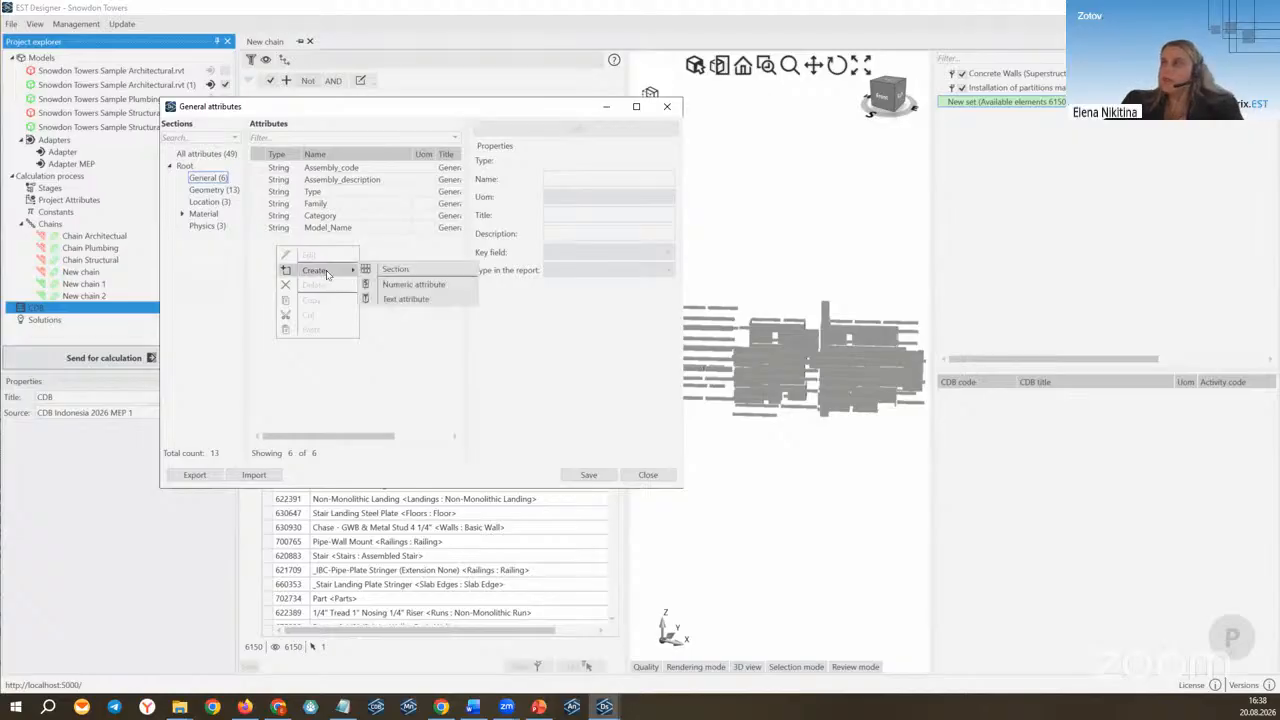
pyautogui.click(406, 298)
pyautogui.click(600, 178)
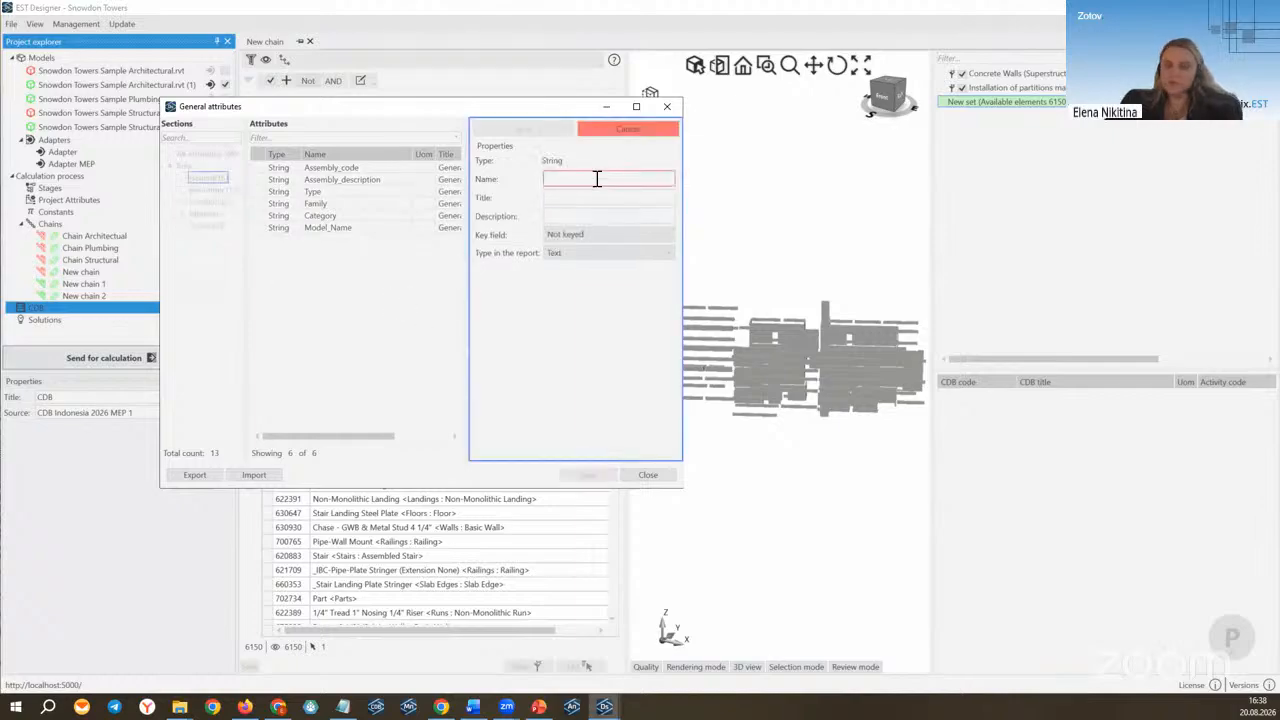
pyautogui.hotkey('ctrl', 'v')
pyautogui.press('Tab')
pyautogui.hotkey('ctrl', 'v')
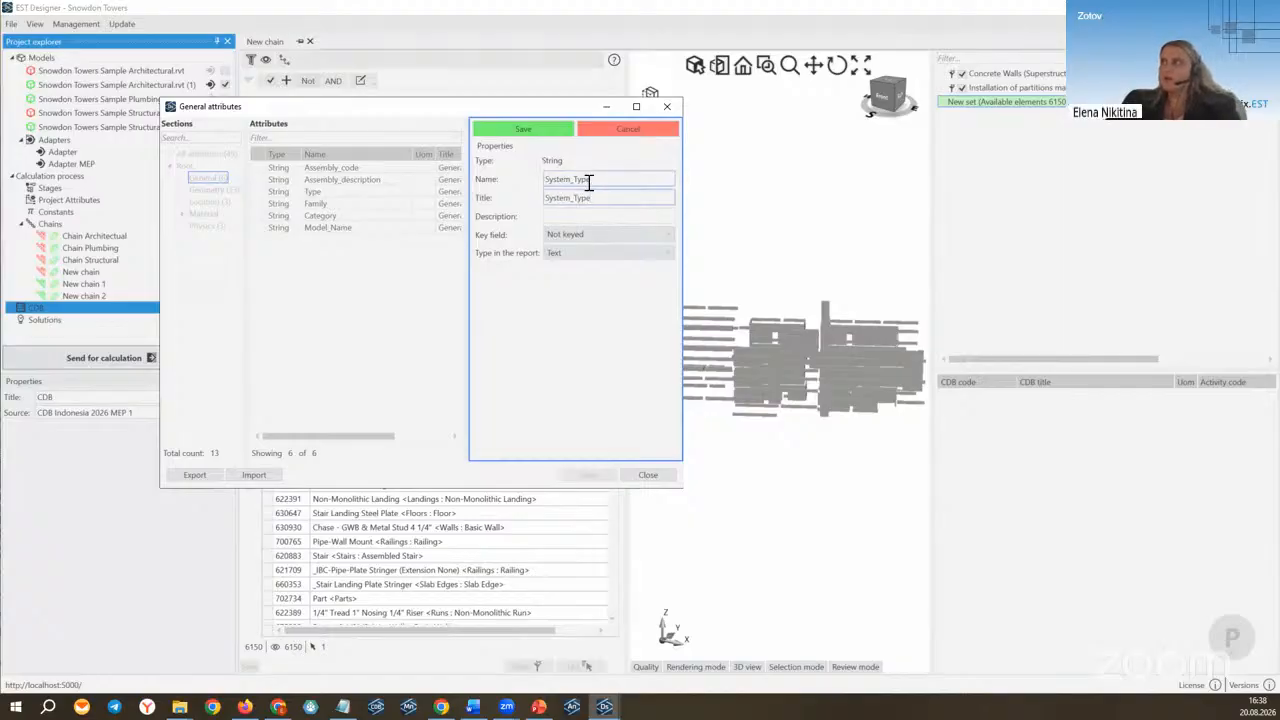
# Step: Save the new System_Type attribute, save the general attributes, and close them
pyautogui.moveTo(590, 182); pyautogui.dragTo(494, 170)
pyautogui.click(633, 182)
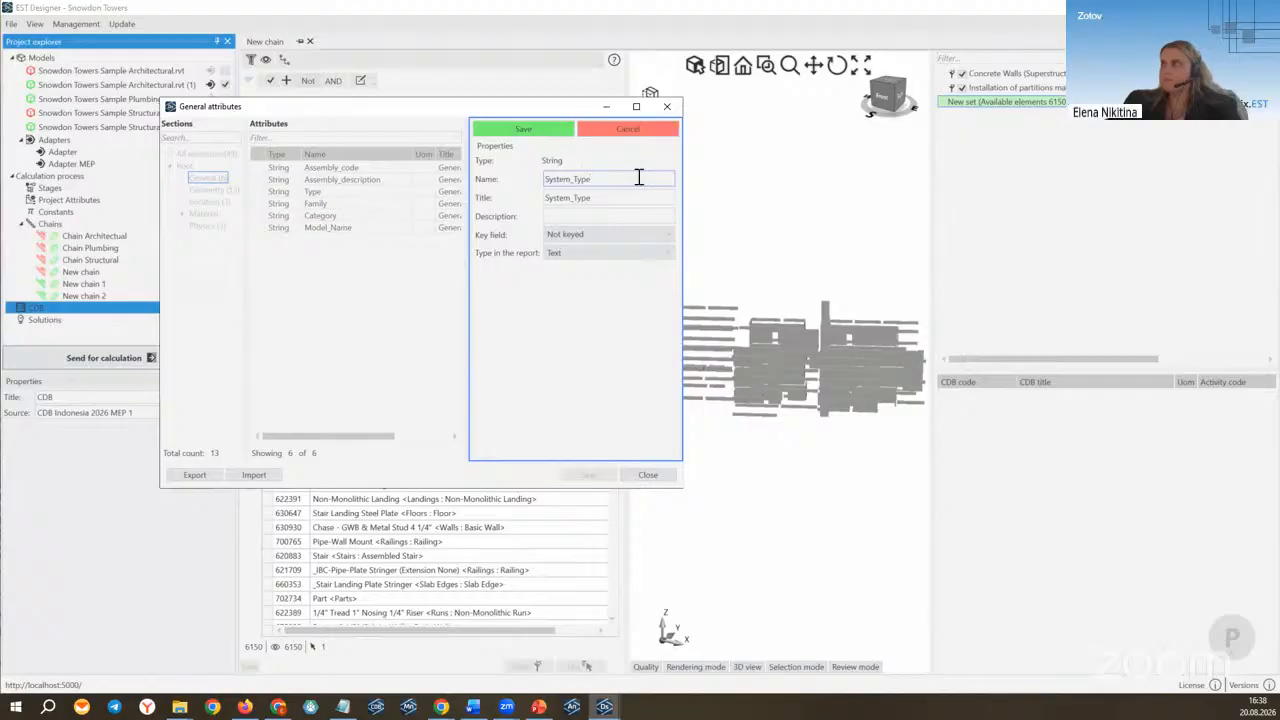
pyautogui.click(631, 199)
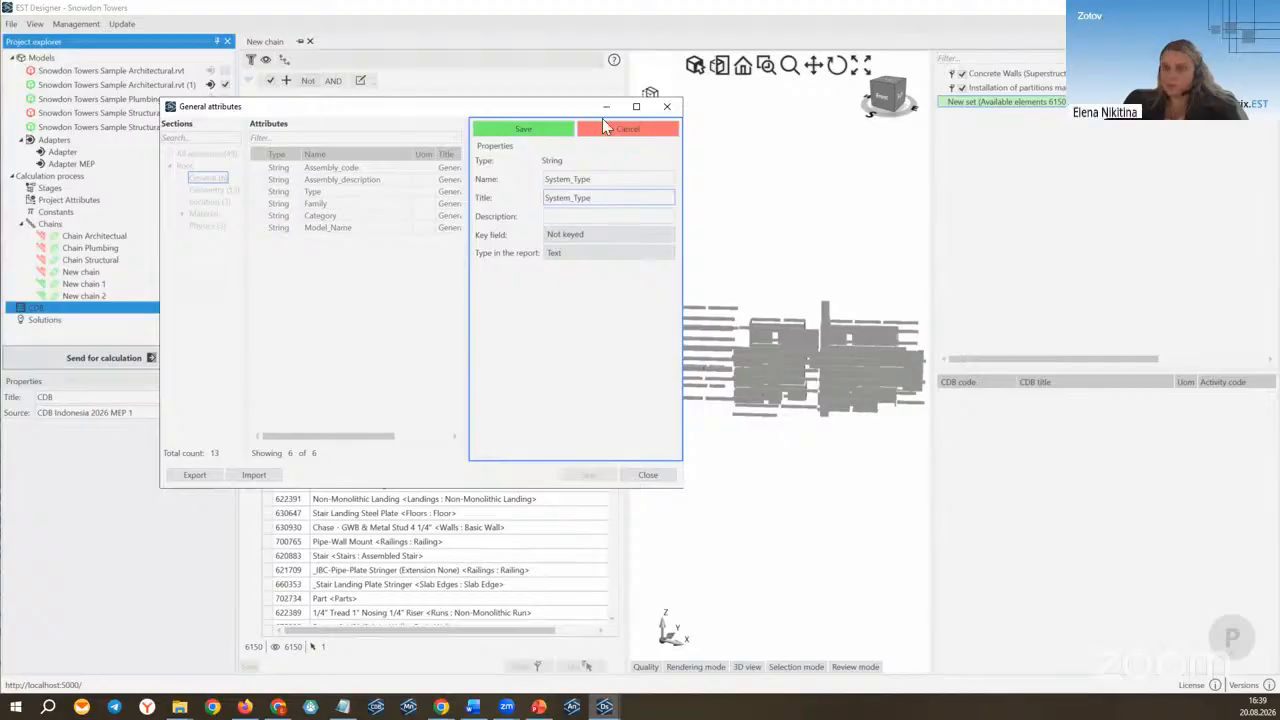
pyautogui.click(566, 131)
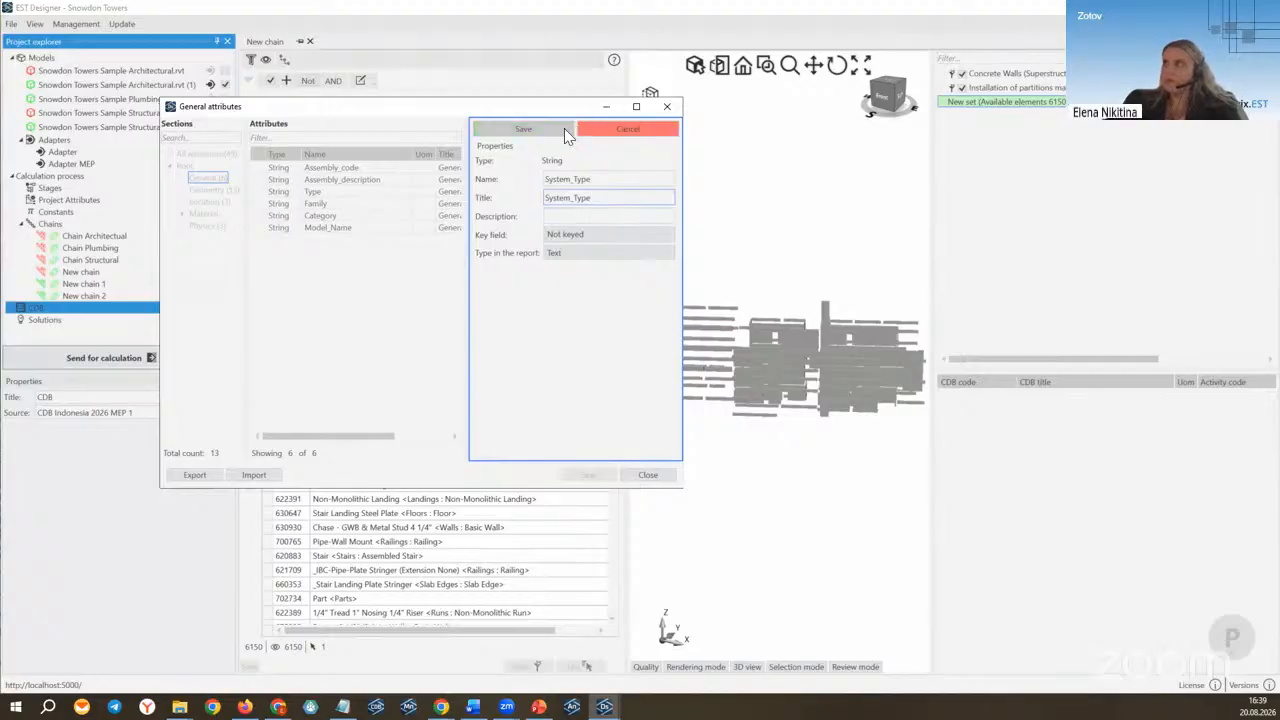
pyautogui.click(538, 127)
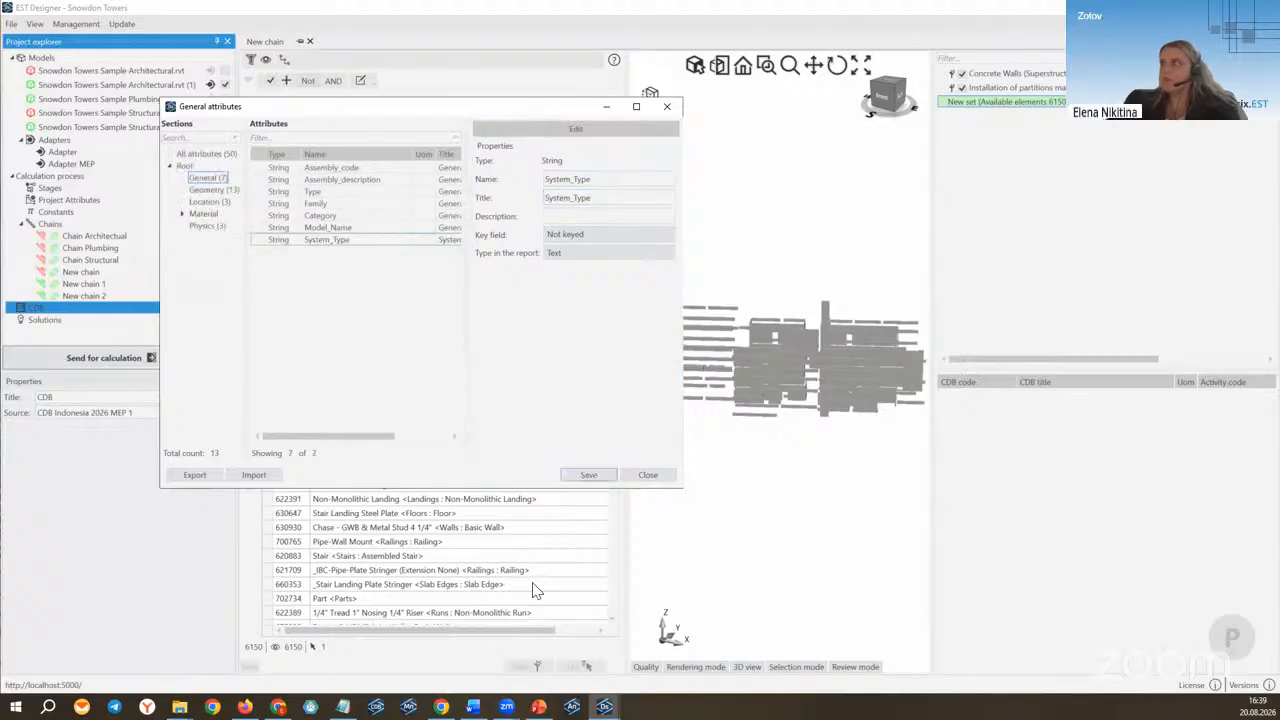
pyautogui.click(576, 483)
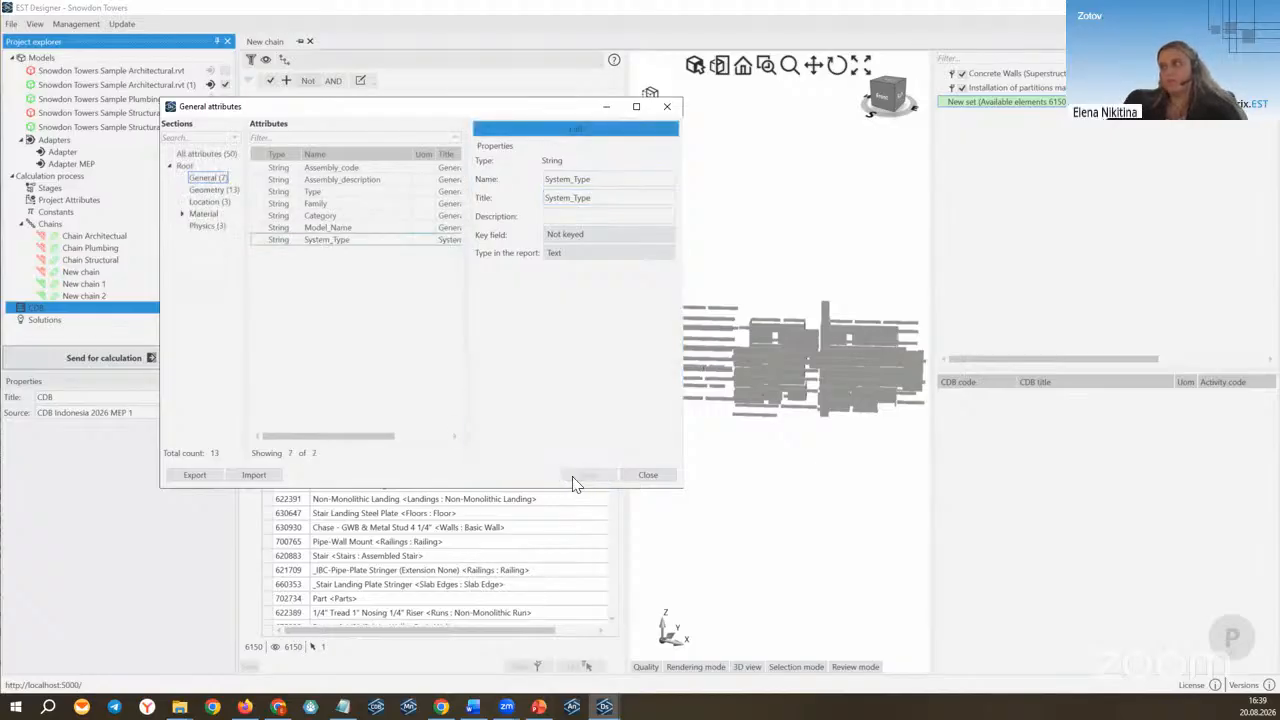
pyautogui.click(648, 476)
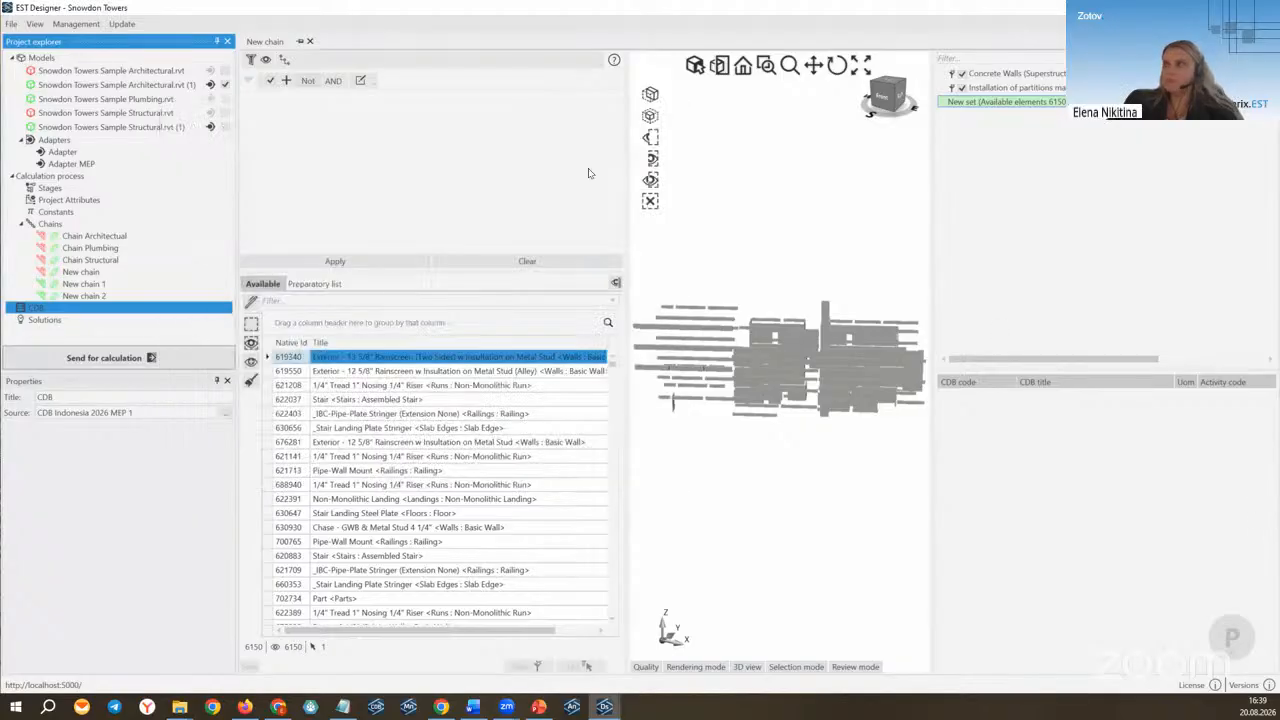
# Step: Open Adapter MEP with the Snowdon Towers Sample Plumbing.rvt model, examine the System_Type attribute's binding, and close the adapter
pyautogui.click(73, 166)
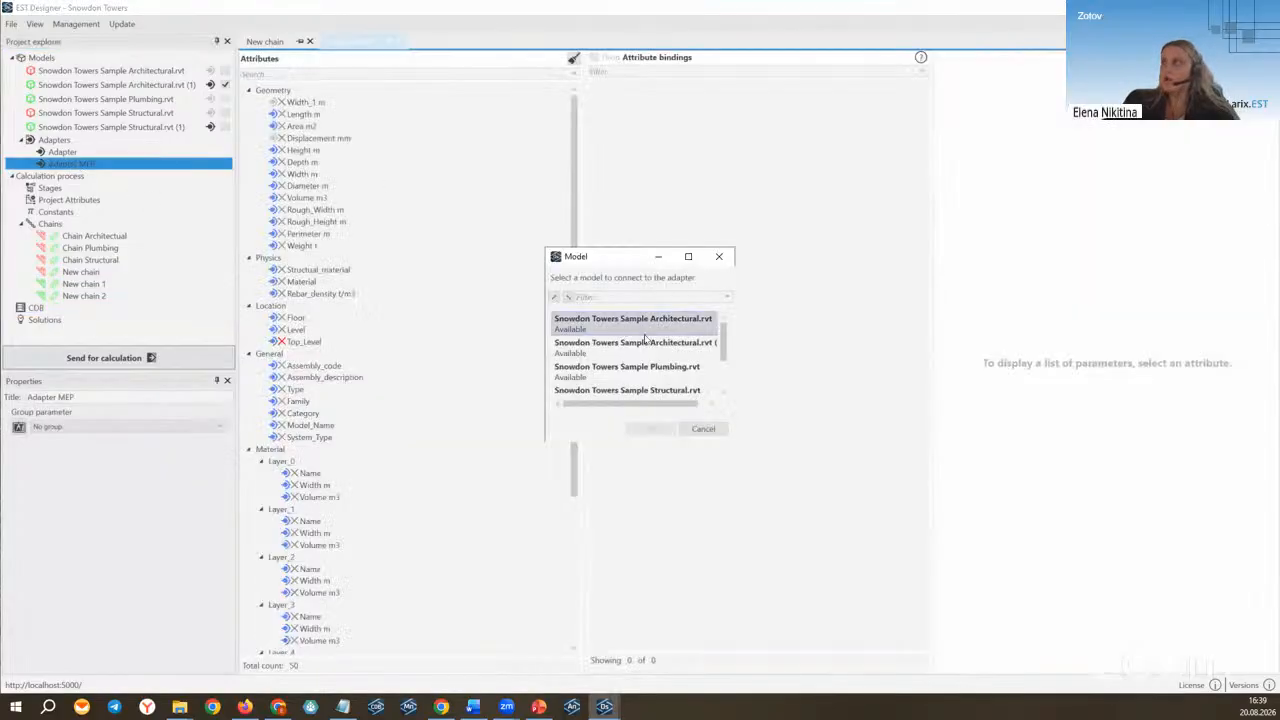
pyautogui.click(636, 371)
pyautogui.click(652, 432)
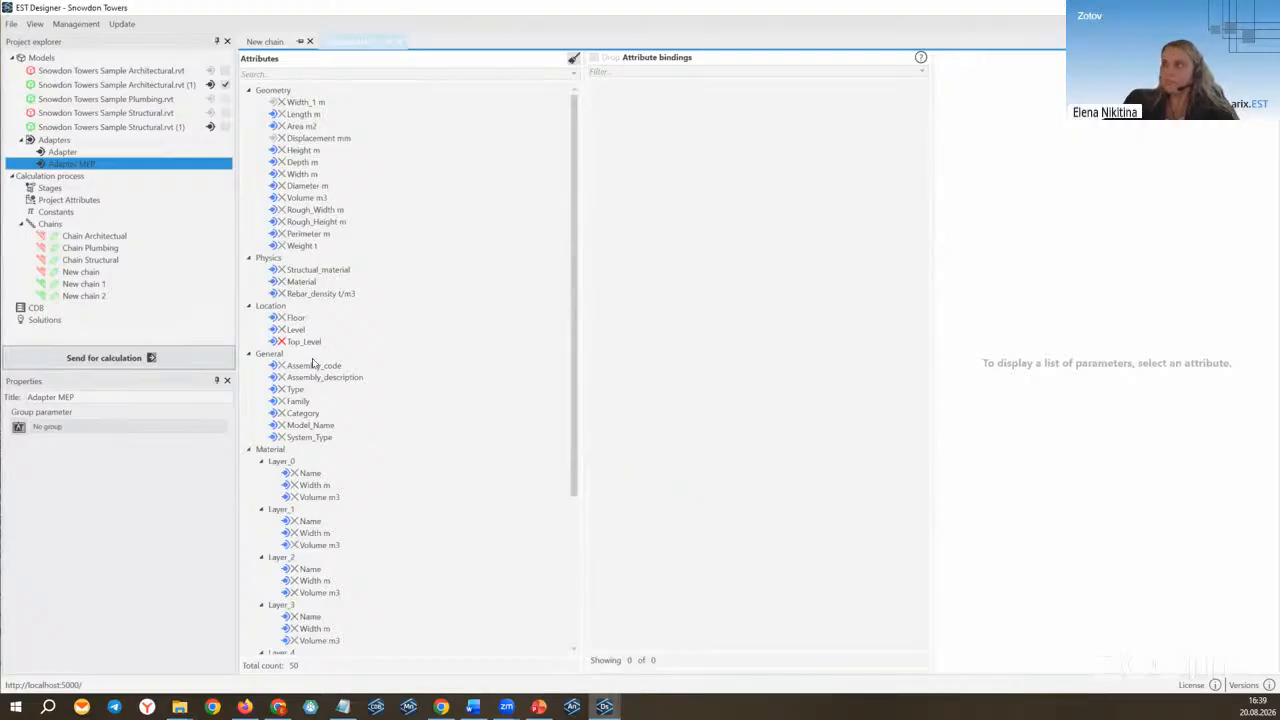
pyautogui.click(308, 437)
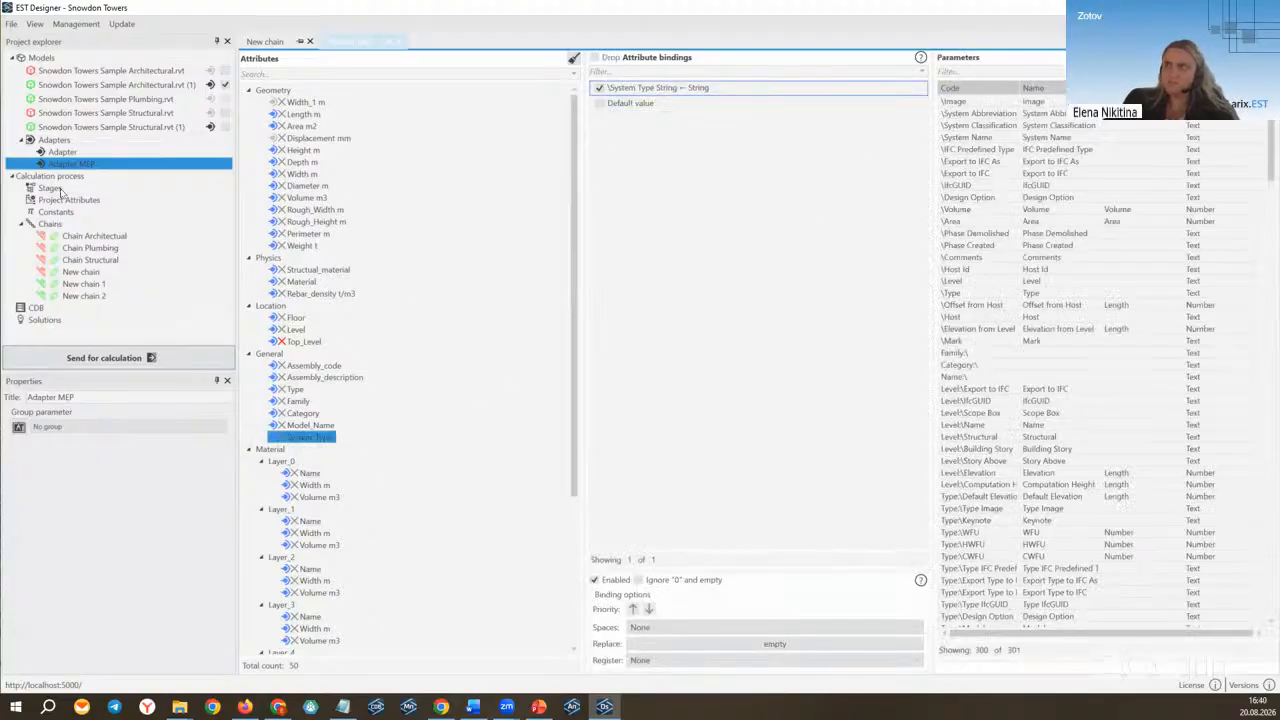
pyautogui.moveTo(580, 285); pyautogui.dragTo(496, 274)
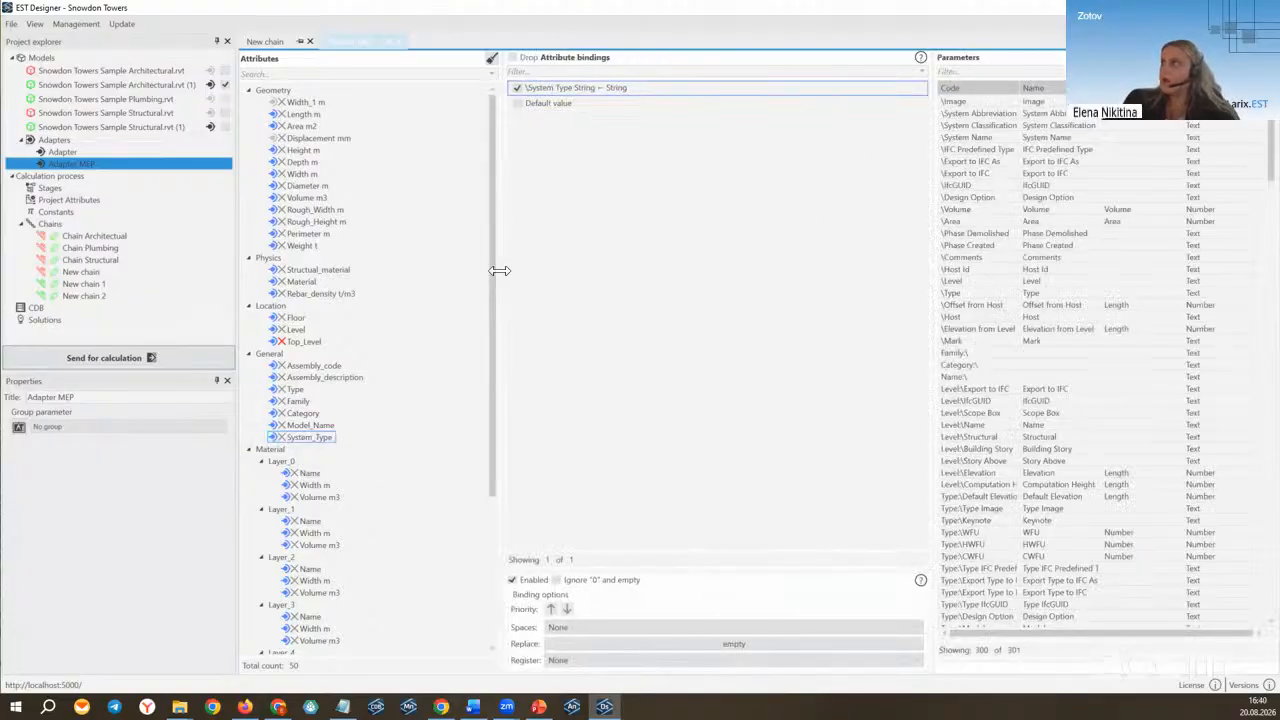
pyautogui.click(569, 89)
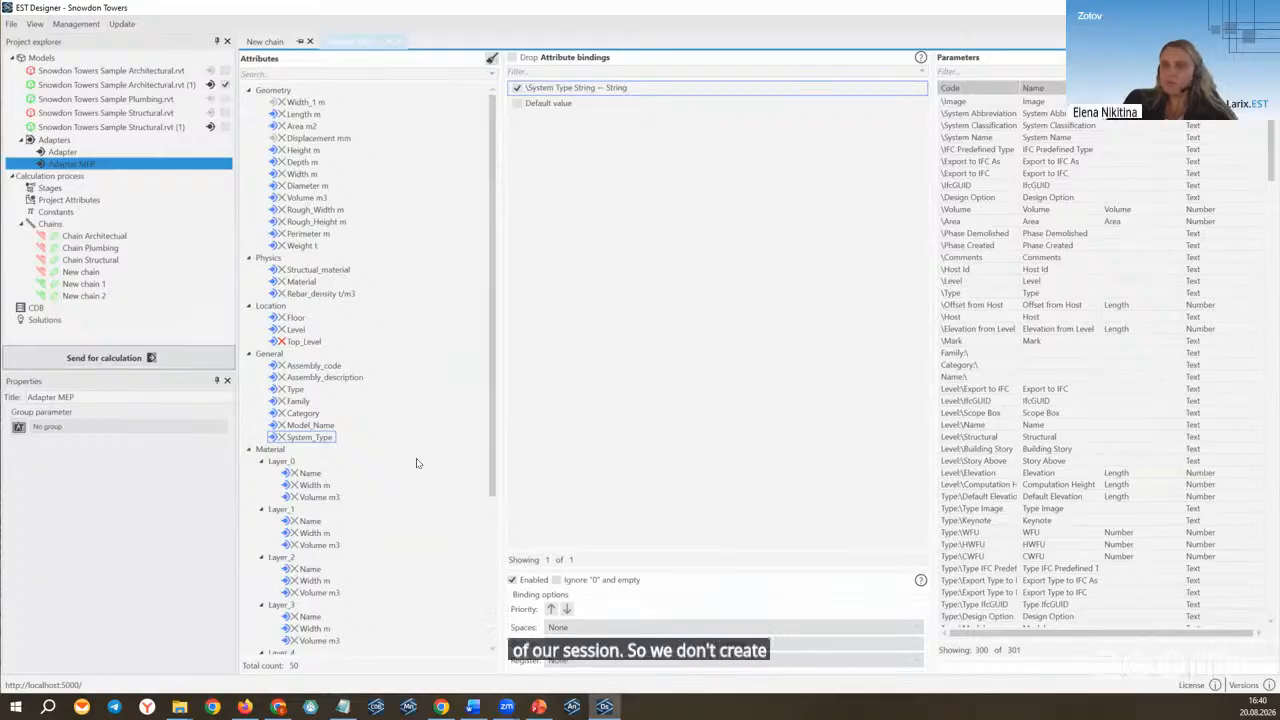
pyautogui.click(399, 43)
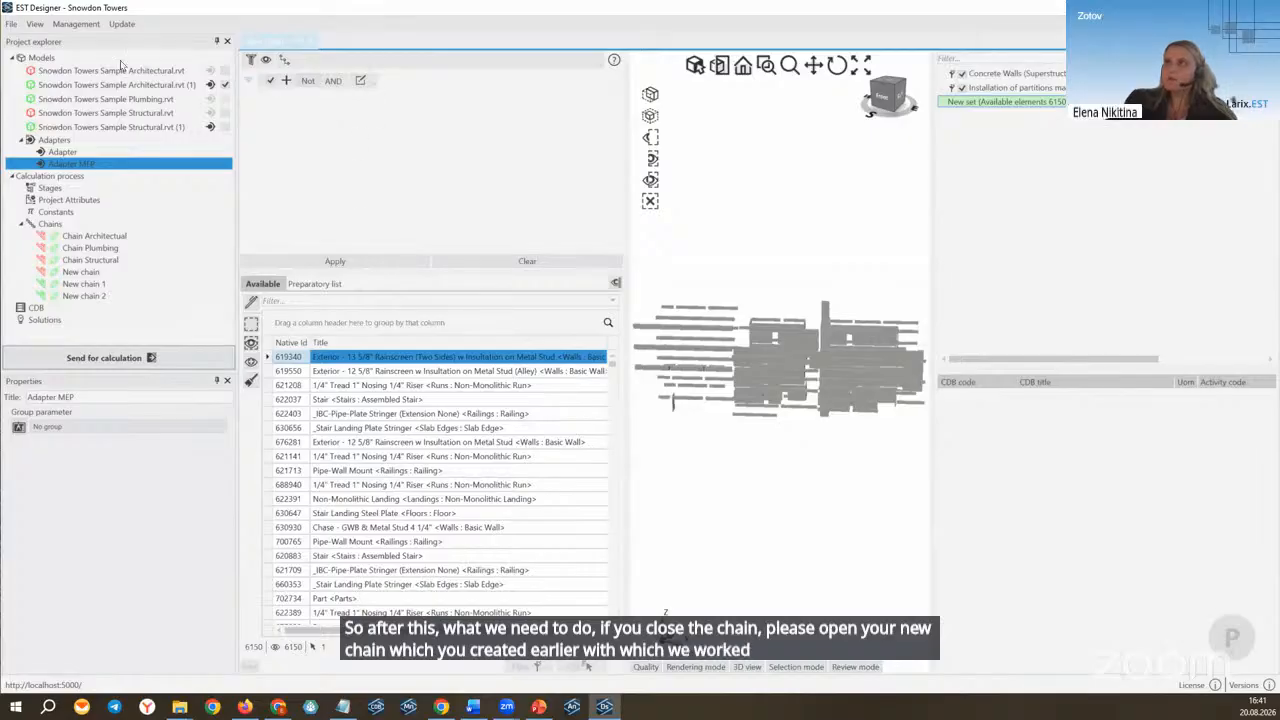
# Step: Adapt the Snowdon Towers Sample Plumbing.rvt model with its assigned Adapter MEP
pyautogui.click(121, 100)
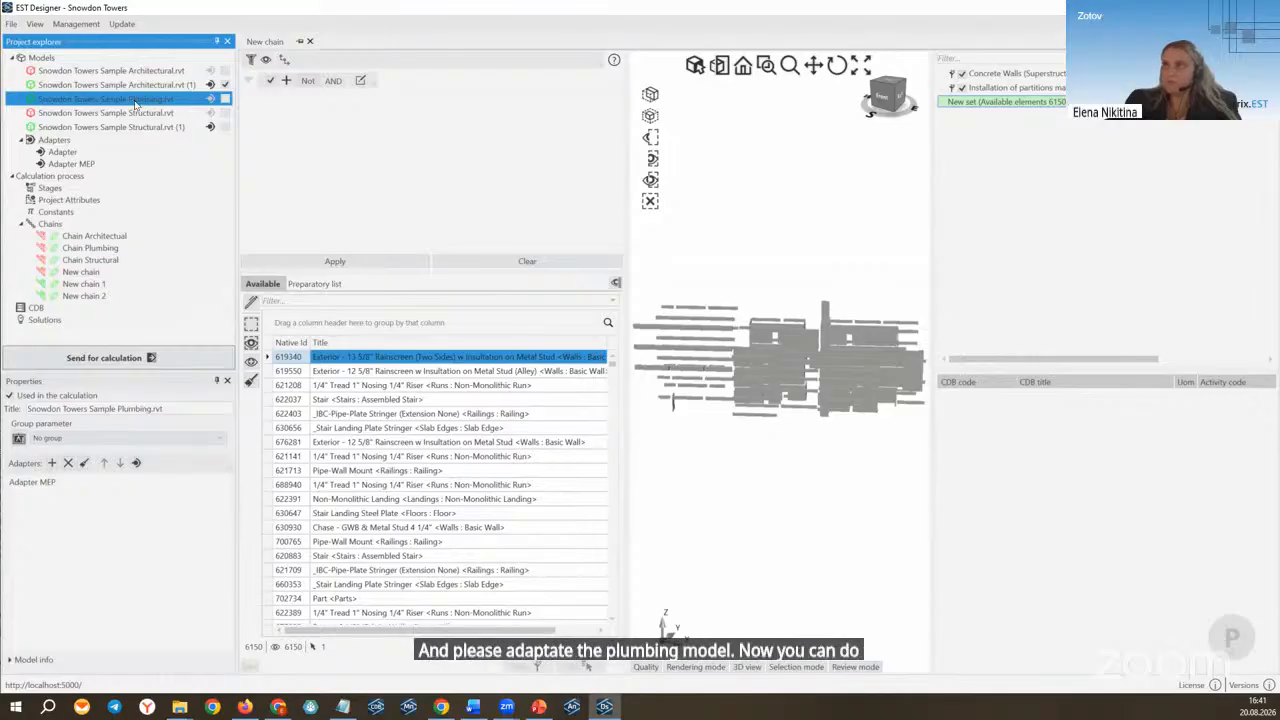
pyautogui.rightClick(136, 104)
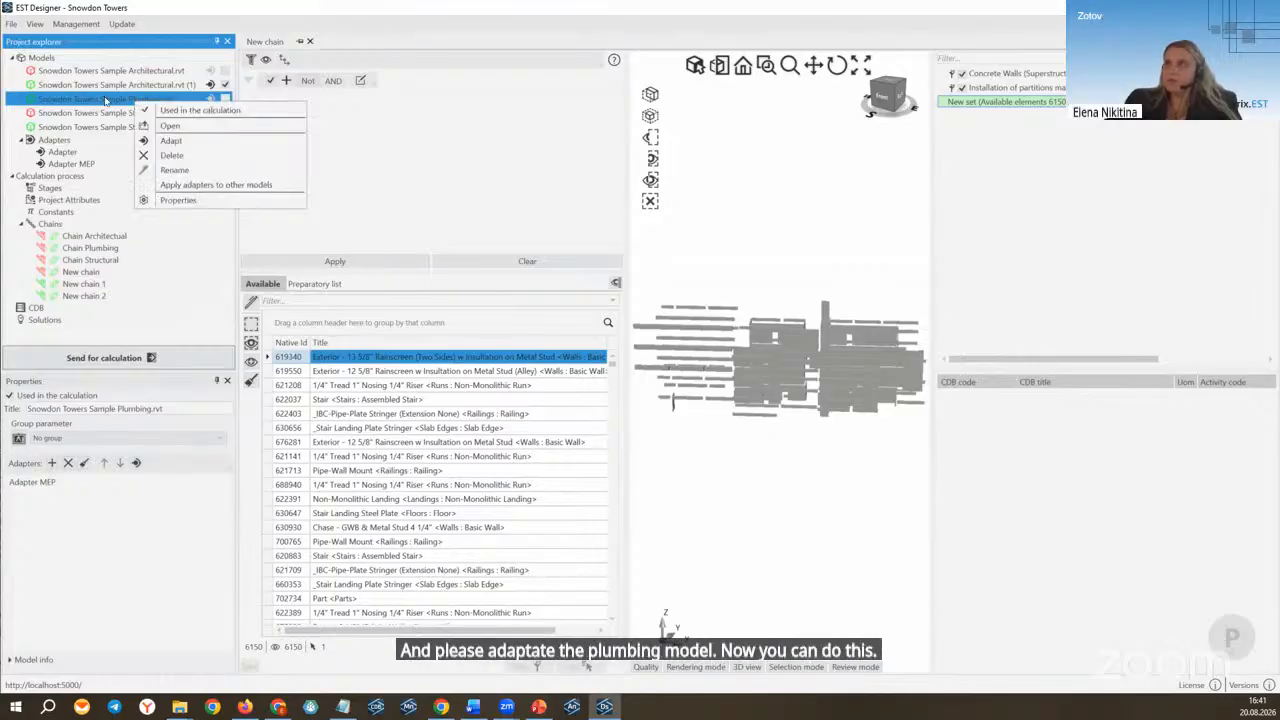
pyautogui.click(178, 146)
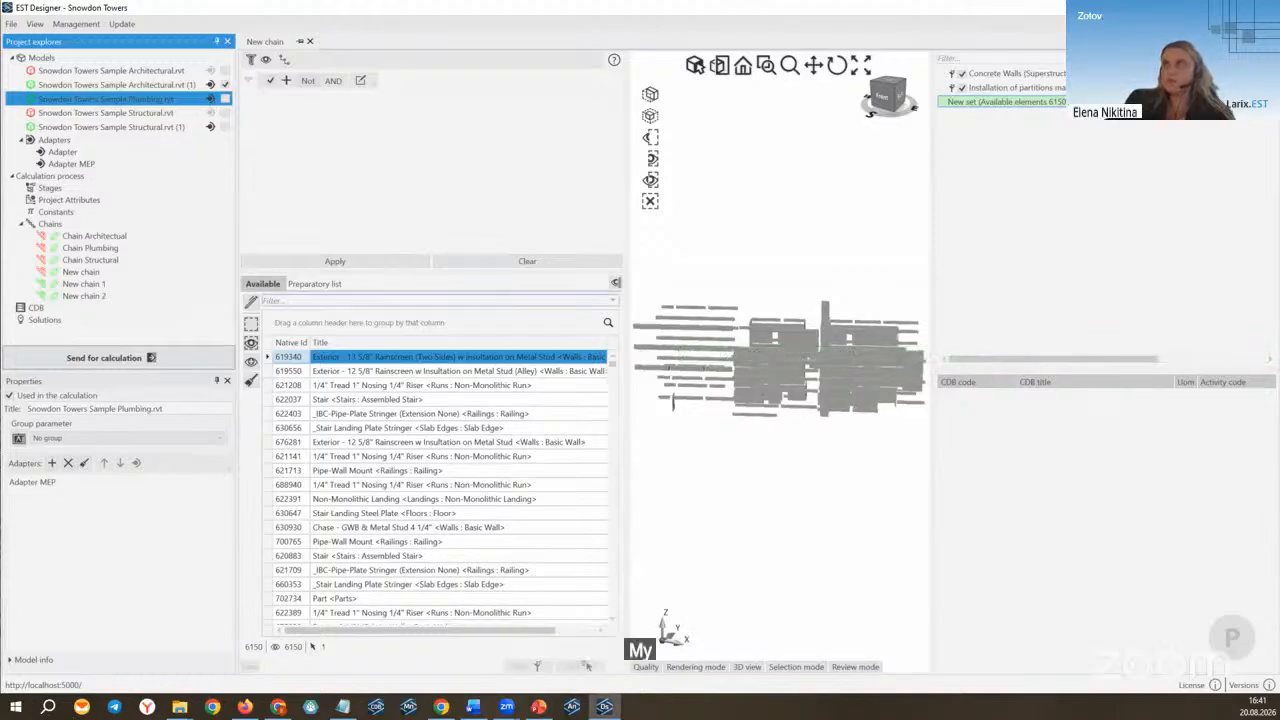
pyautogui.moveTo(152, 370); pyautogui.dragTo(152, 362)
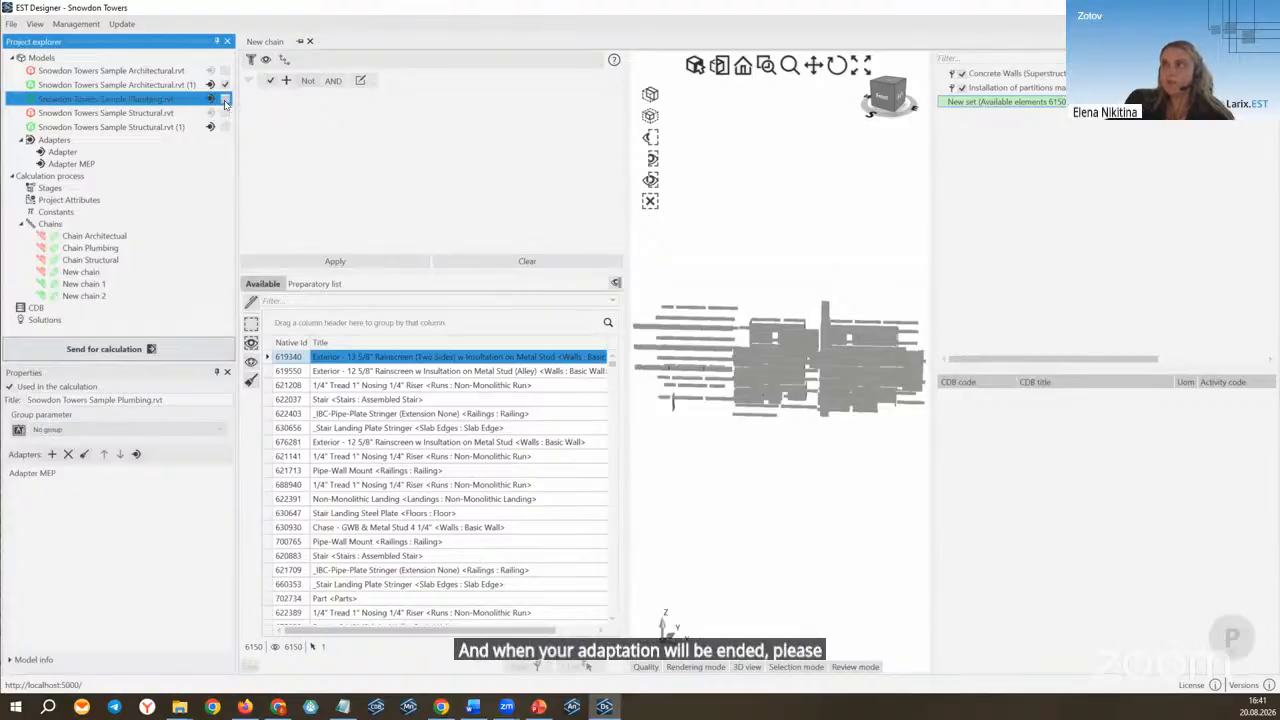
# Step: Enable the Snowdon Towers Sample Plumbing.rvt model for the chain and show all elements in the 3D view
pyautogui.click(225, 99)
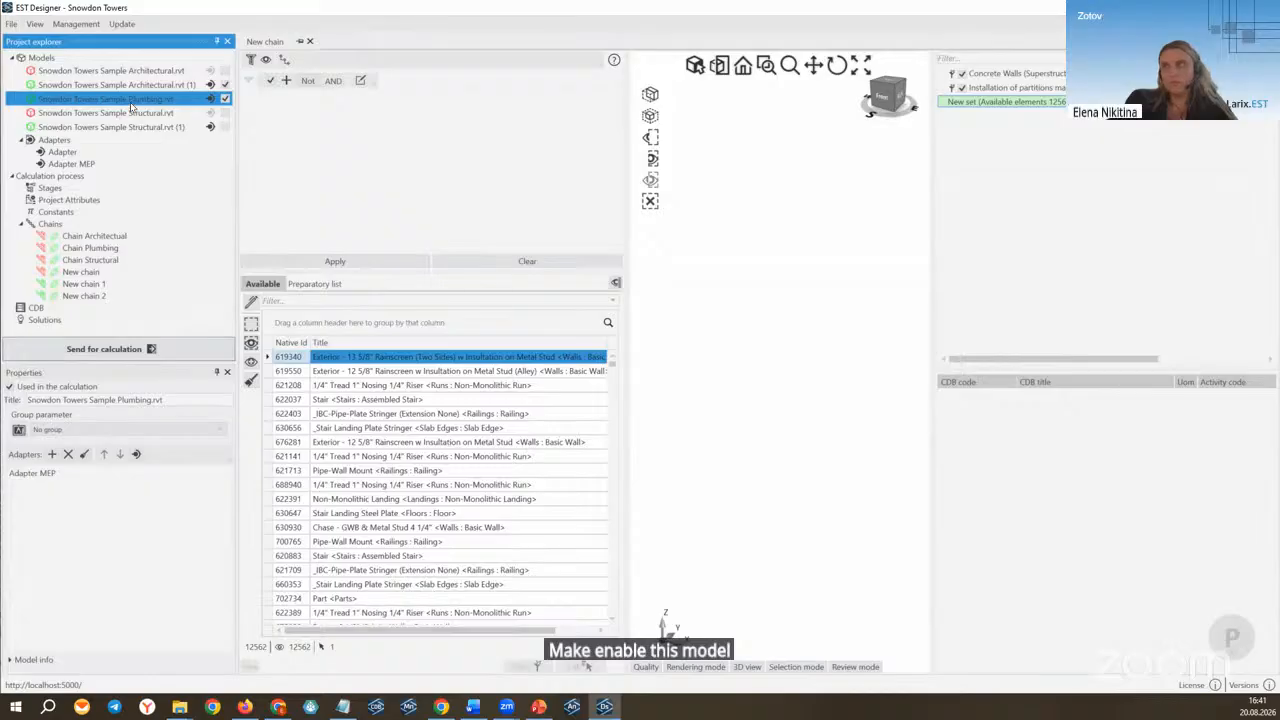
pyautogui.click(225, 99)
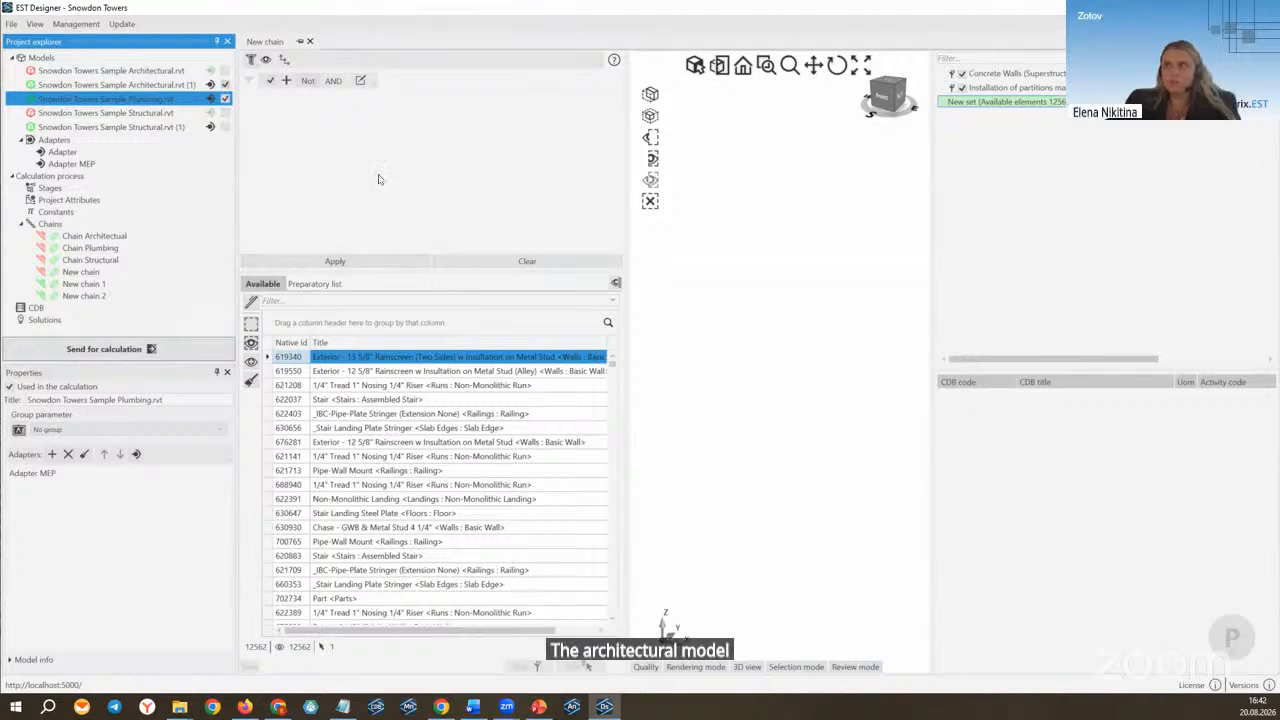
pyautogui.click(265, 61)
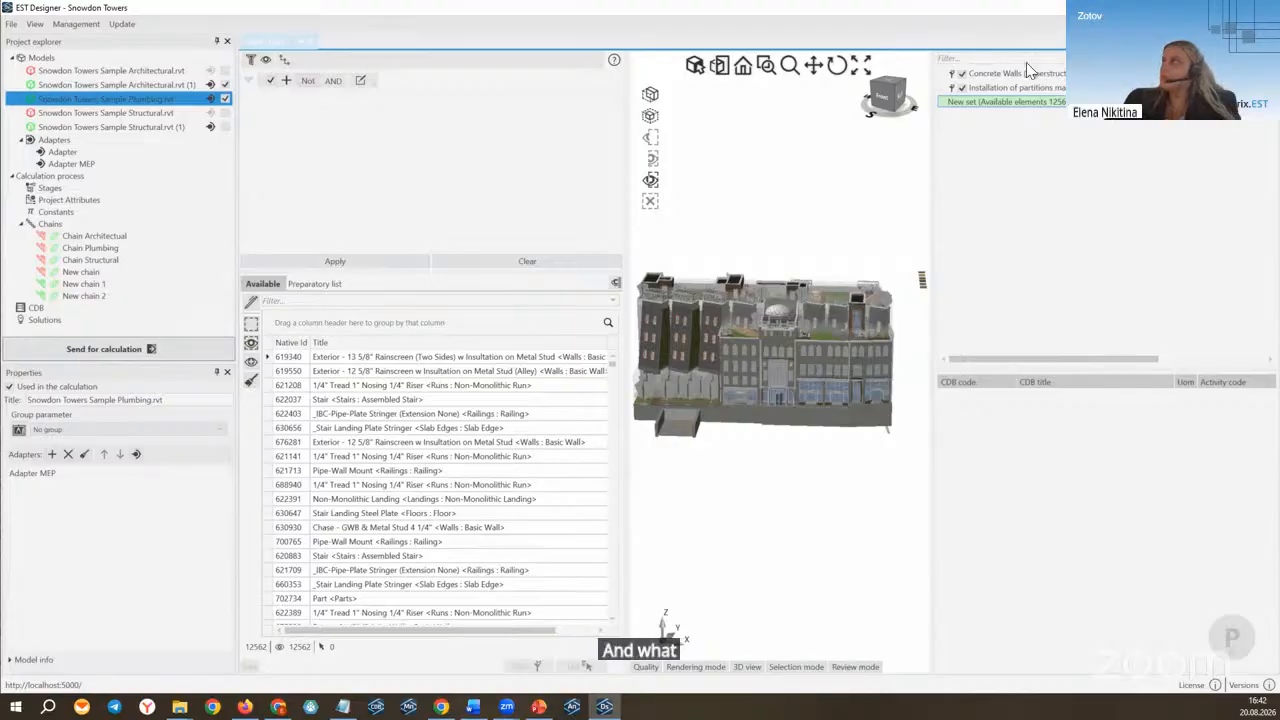
# Step: Add a filter condition on the General.System_Type attribute to the new set
pyautogui.click(958, 104)
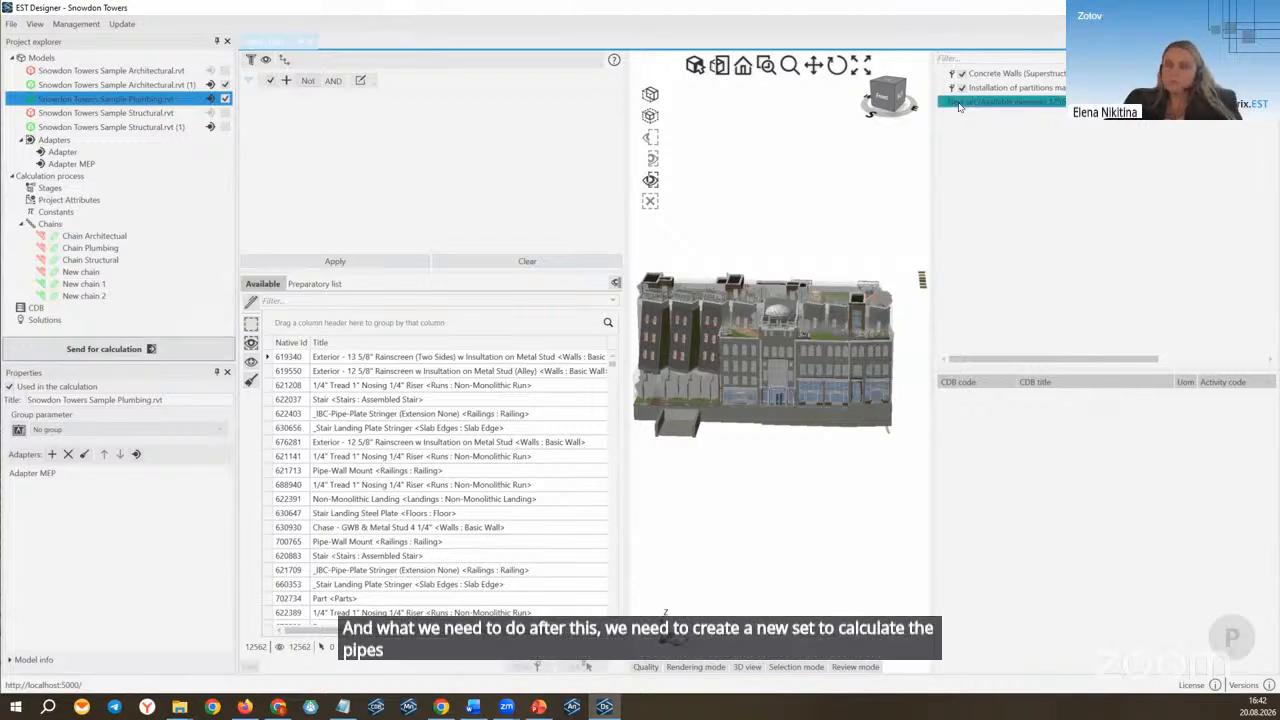
pyautogui.click(286, 81)
pyautogui.click(317, 96)
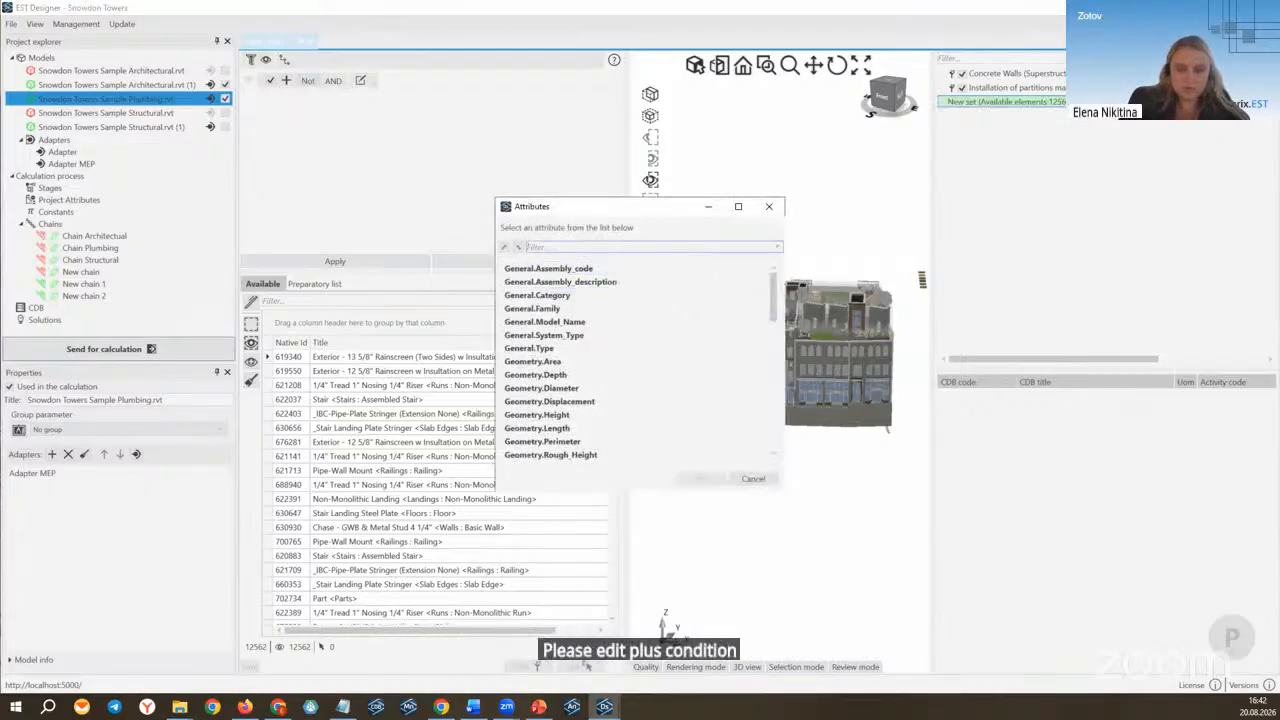
pyautogui.write('cys')
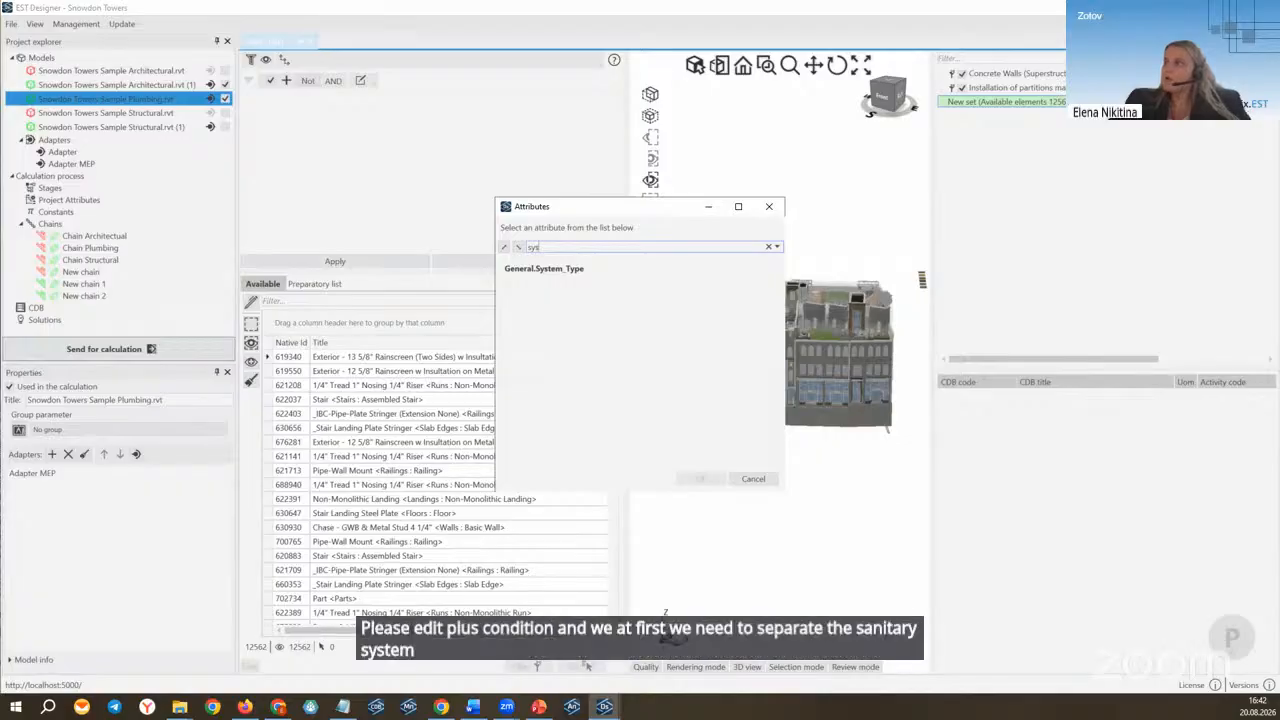
pyautogui.click(567, 270)
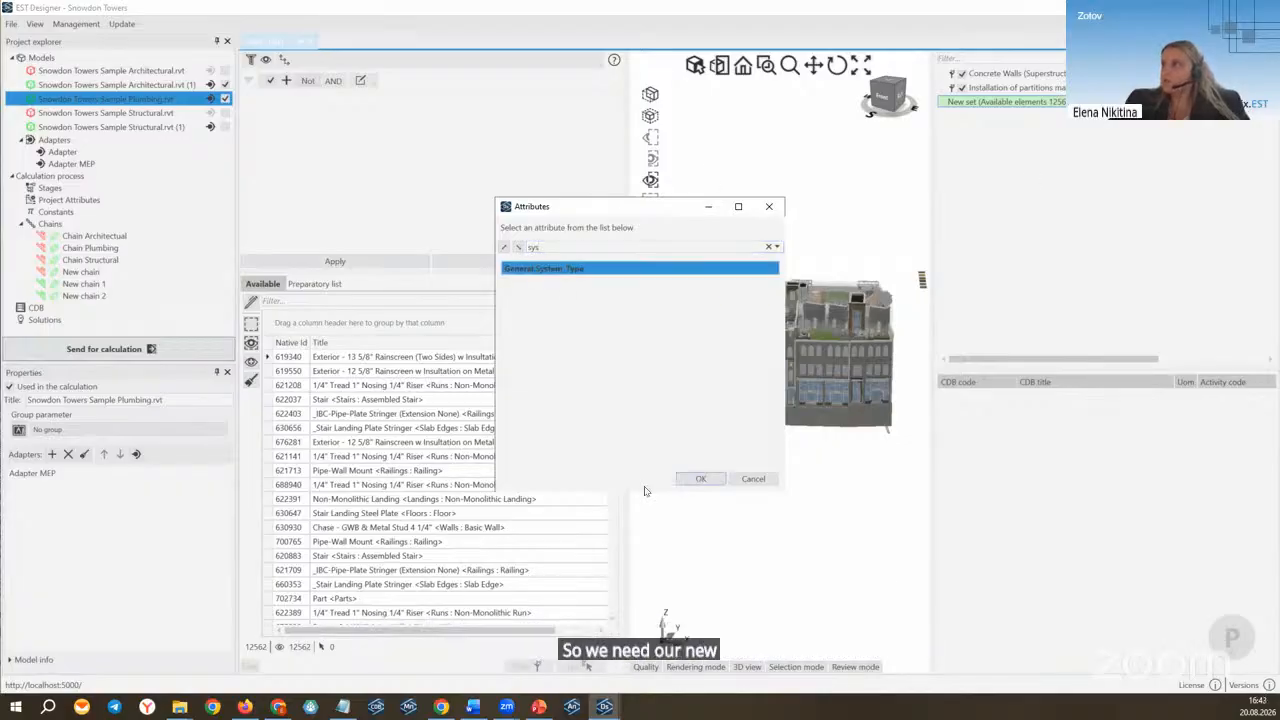
pyautogui.click(704, 478)
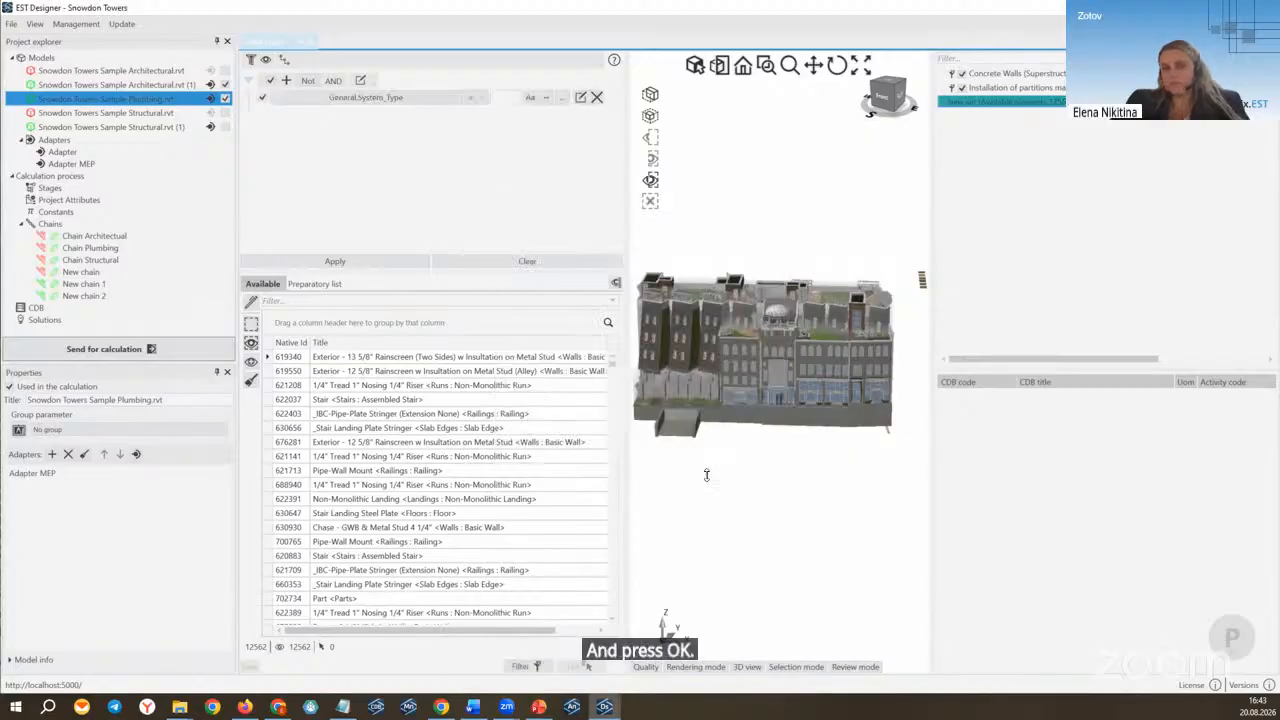
# Step: Set the General.System_Type condition to contain Sanitary and apply the filter
pyautogui.click(477, 99)
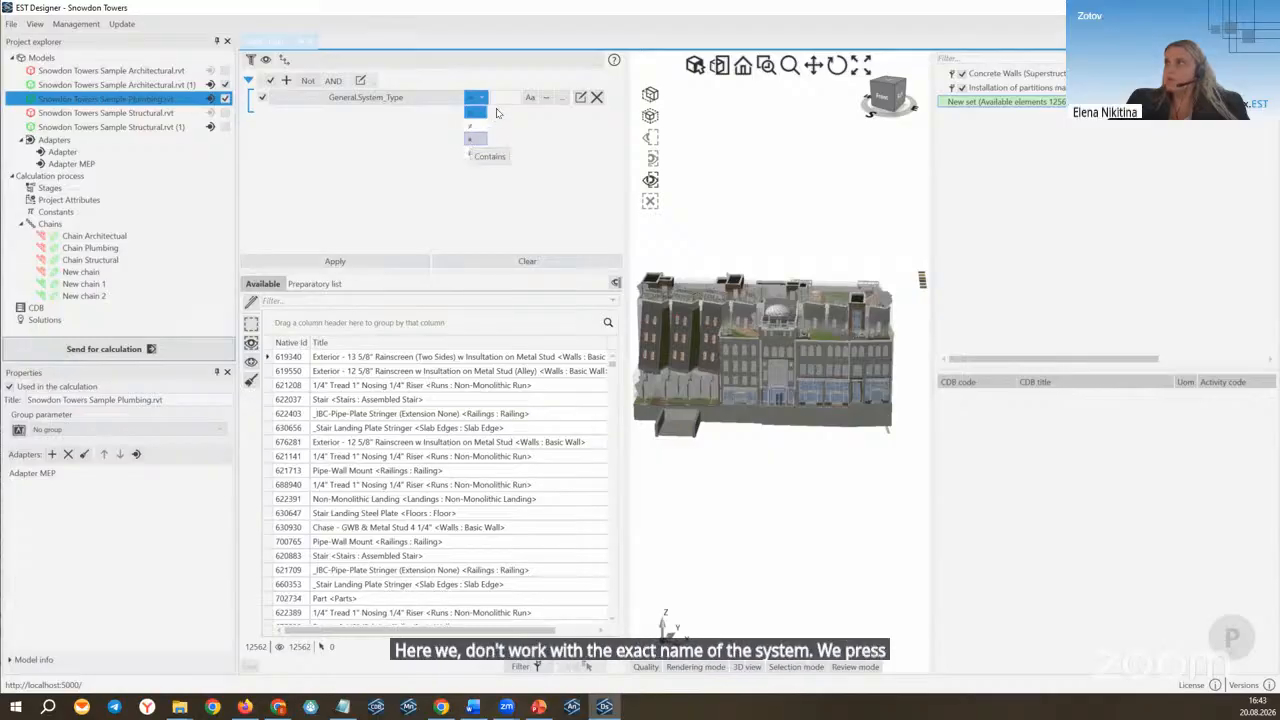
pyautogui.click(488, 118)
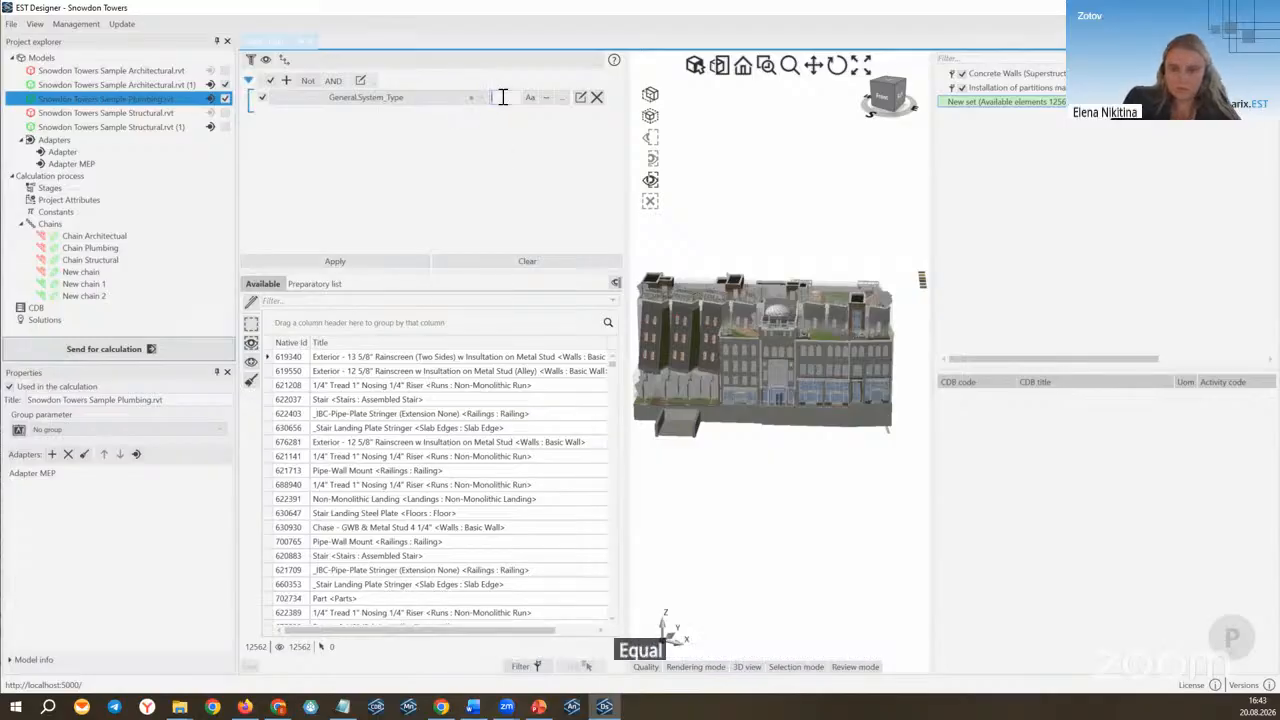
pyautogui.click(503, 97)
pyautogui.write('Sanit')
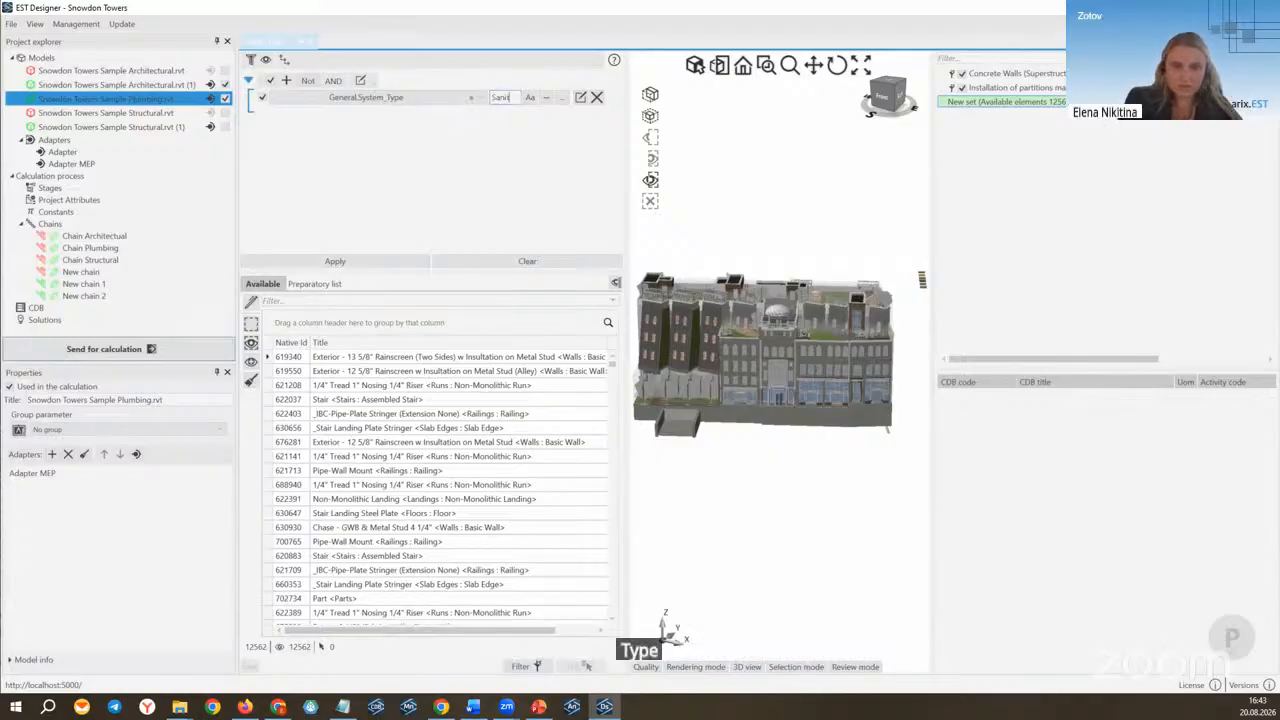
pyautogui.write('ary')
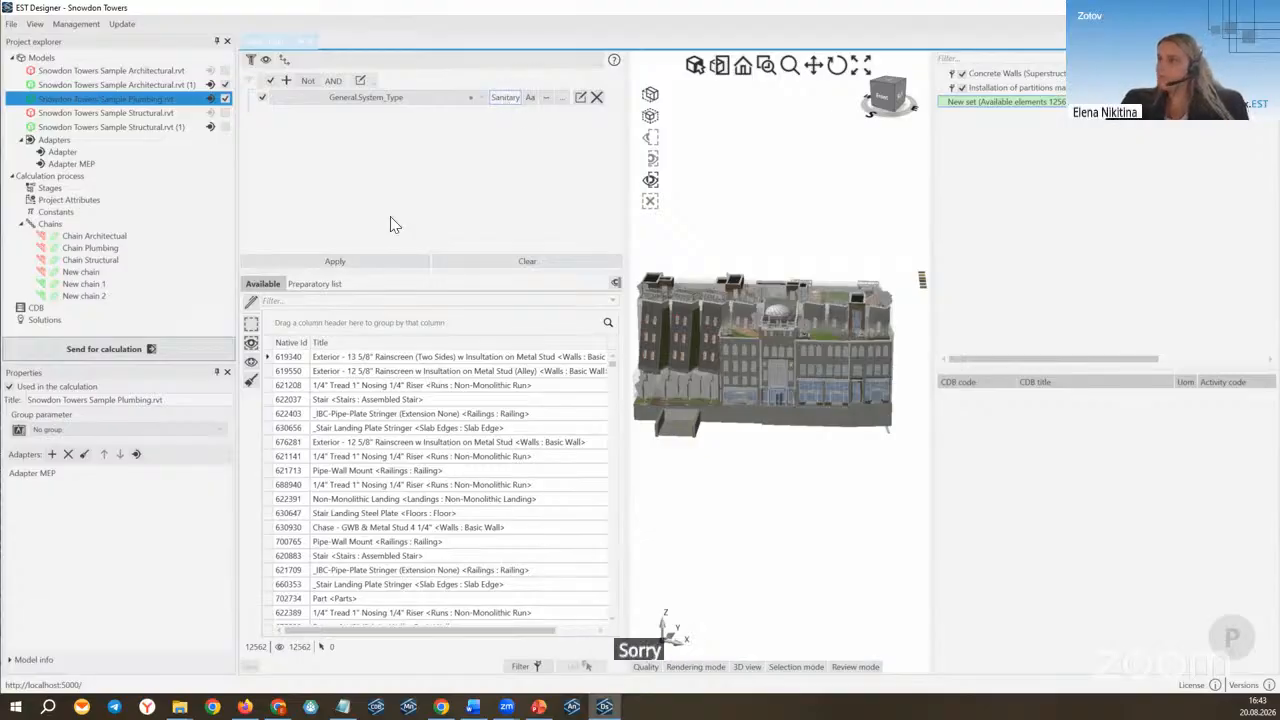
pyautogui.click(319, 260)
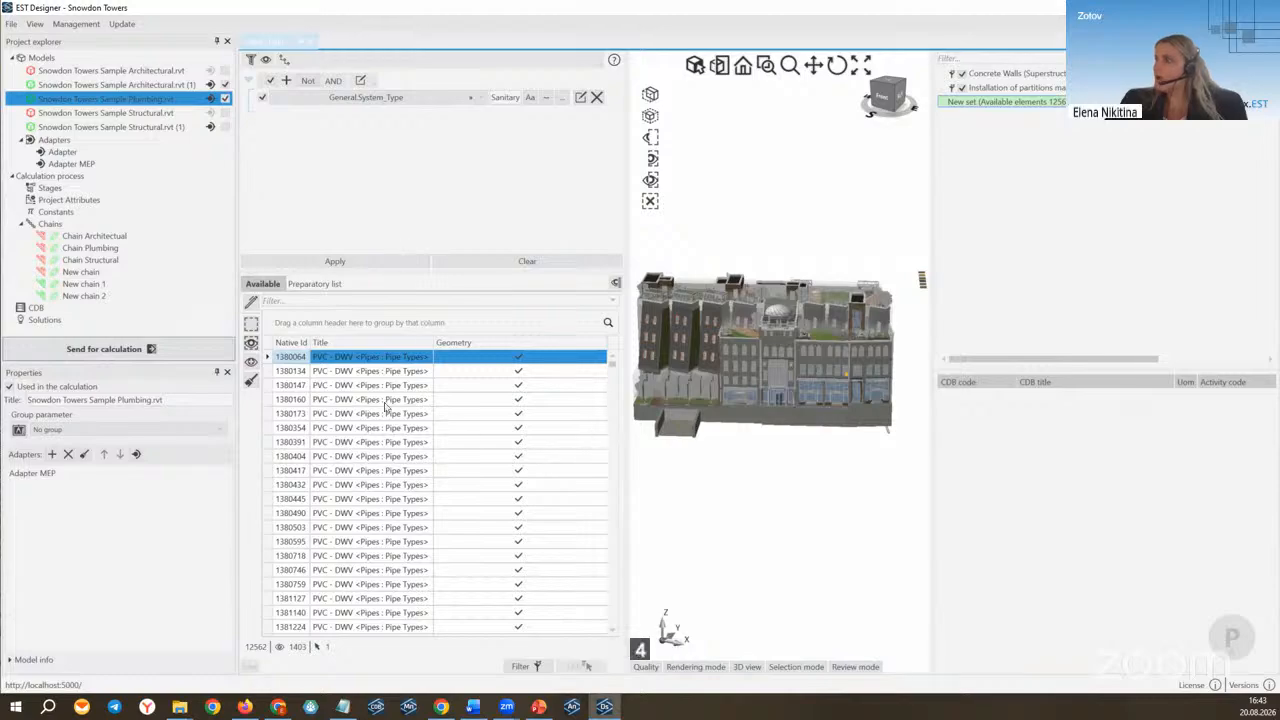
# Step: Select all filtered sanitary elements, isolate them in the 3D view, and widen the view slightly
pyautogui.click(251, 343)
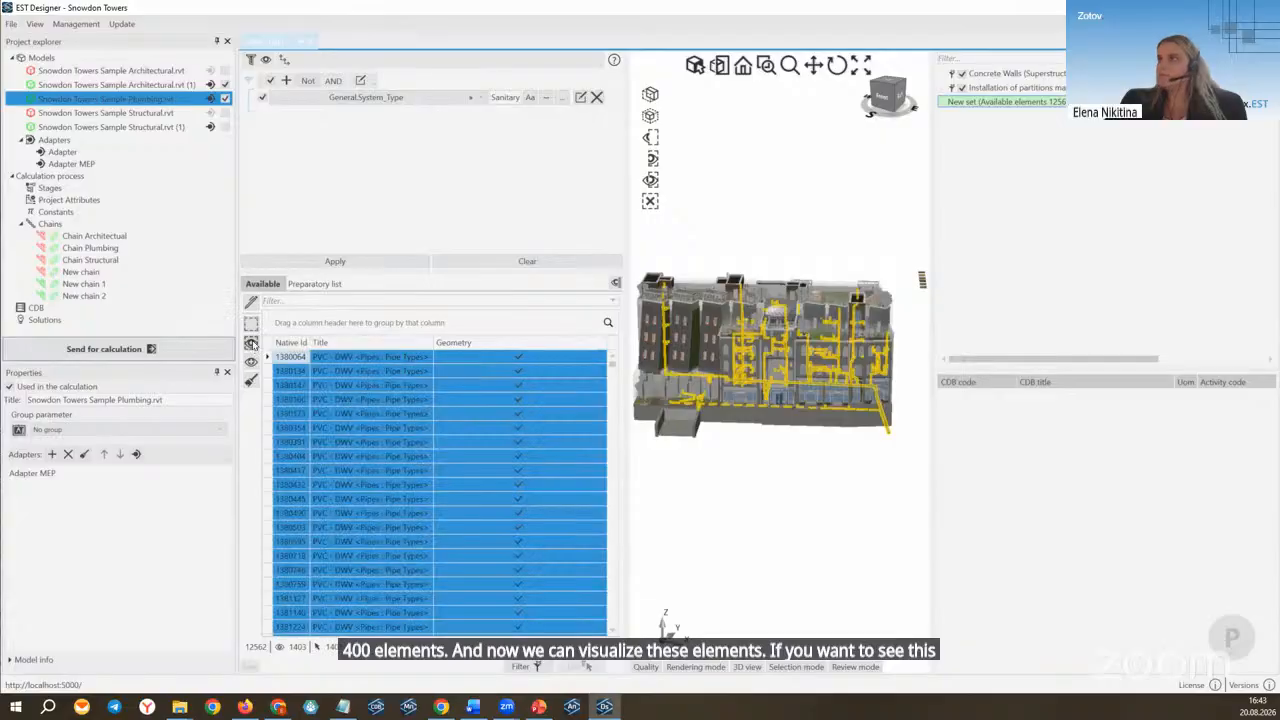
pyautogui.click(252, 343)
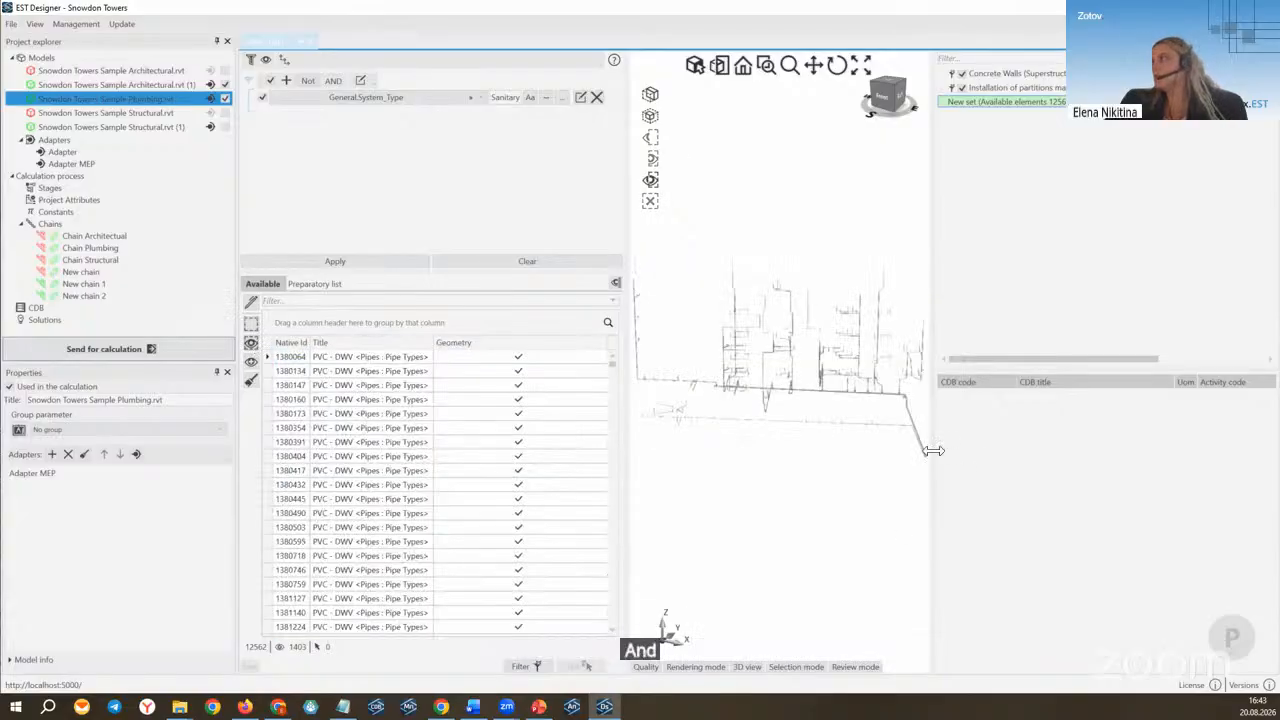
pyautogui.moveTo(931, 449); pyautogui.dragTo(953, 449)
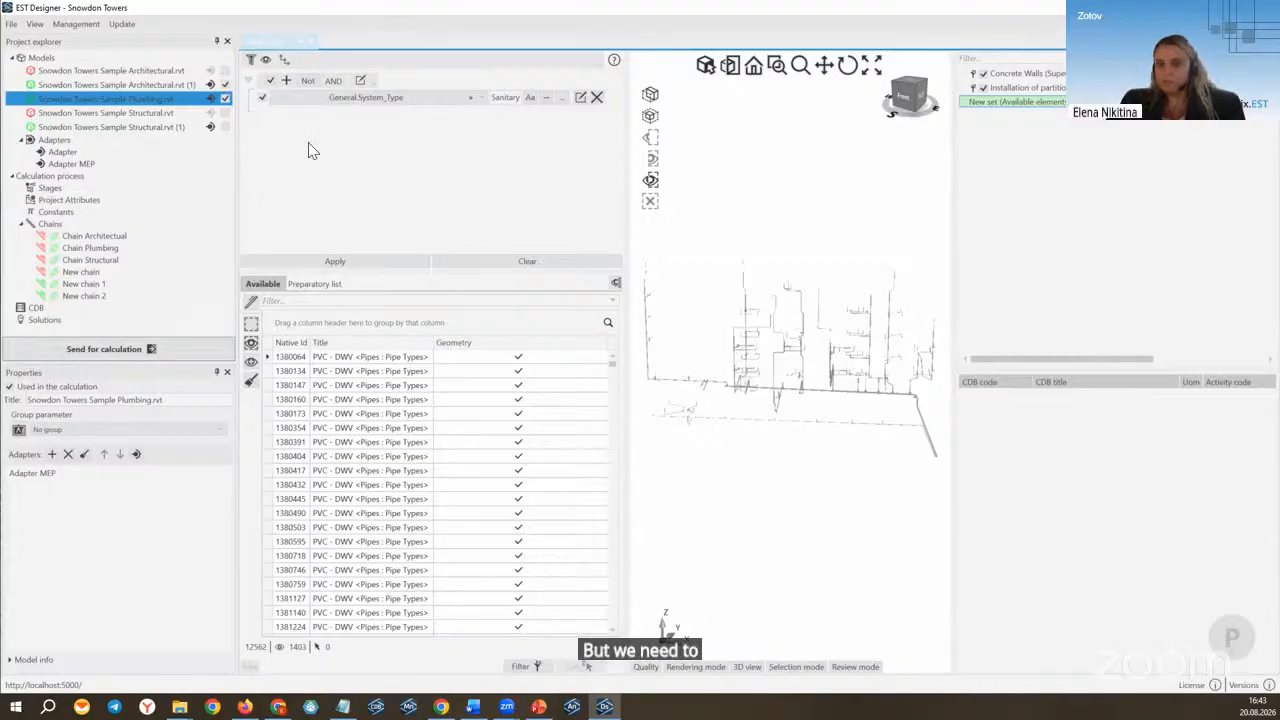
# Step: Add a second filter condition on the General.Category attribute
pyautogui.click(286, 82)
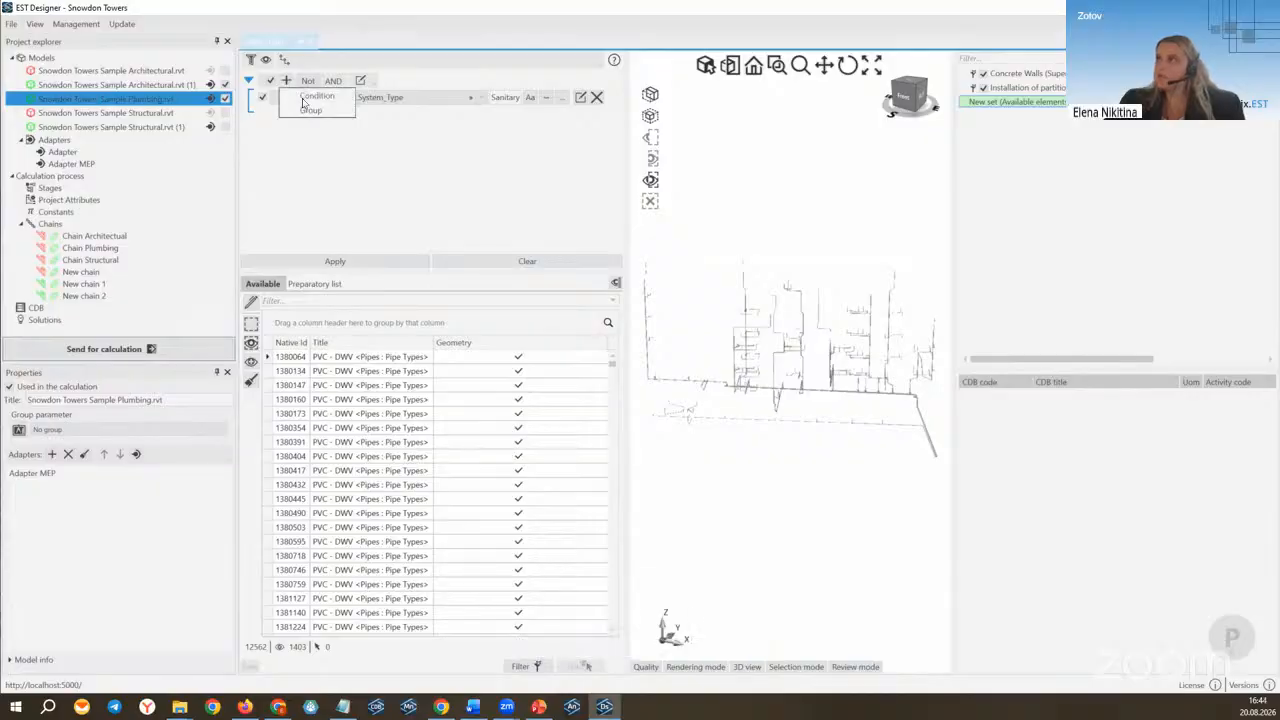
pyautogui.click(316, 95)
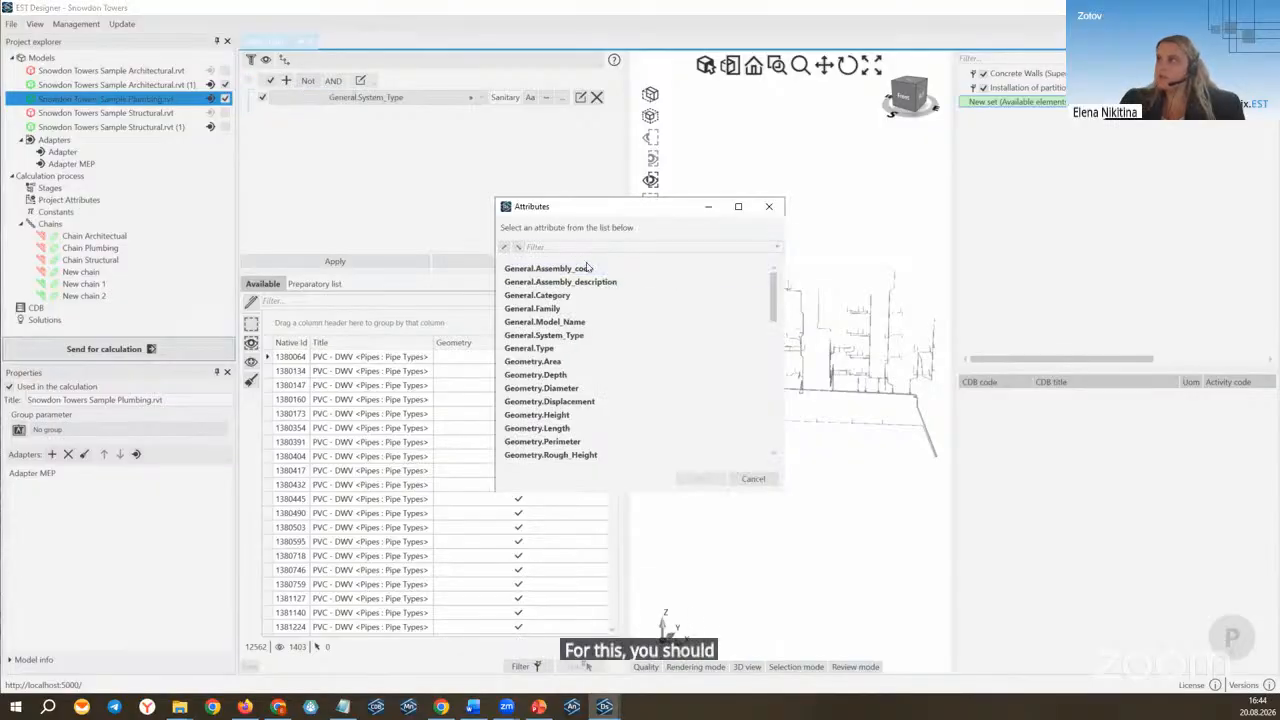
pyautogui.write('cat')
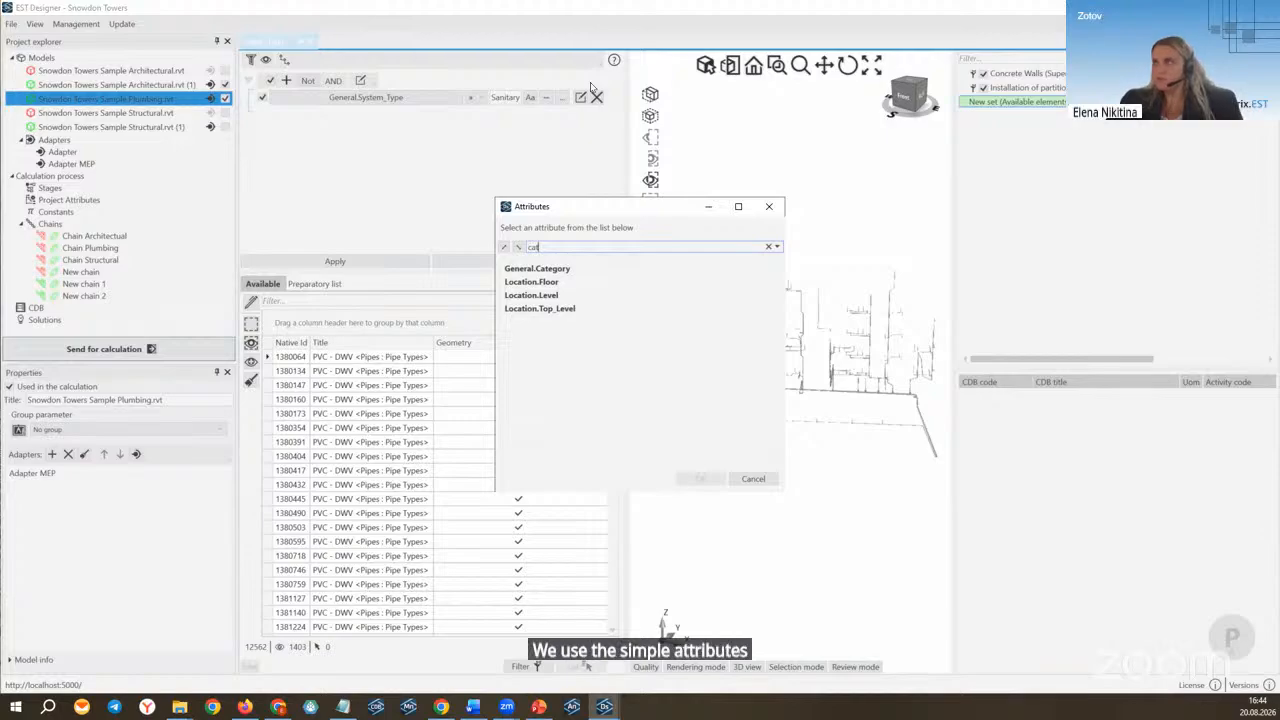
pyautogui.click(537, 268)
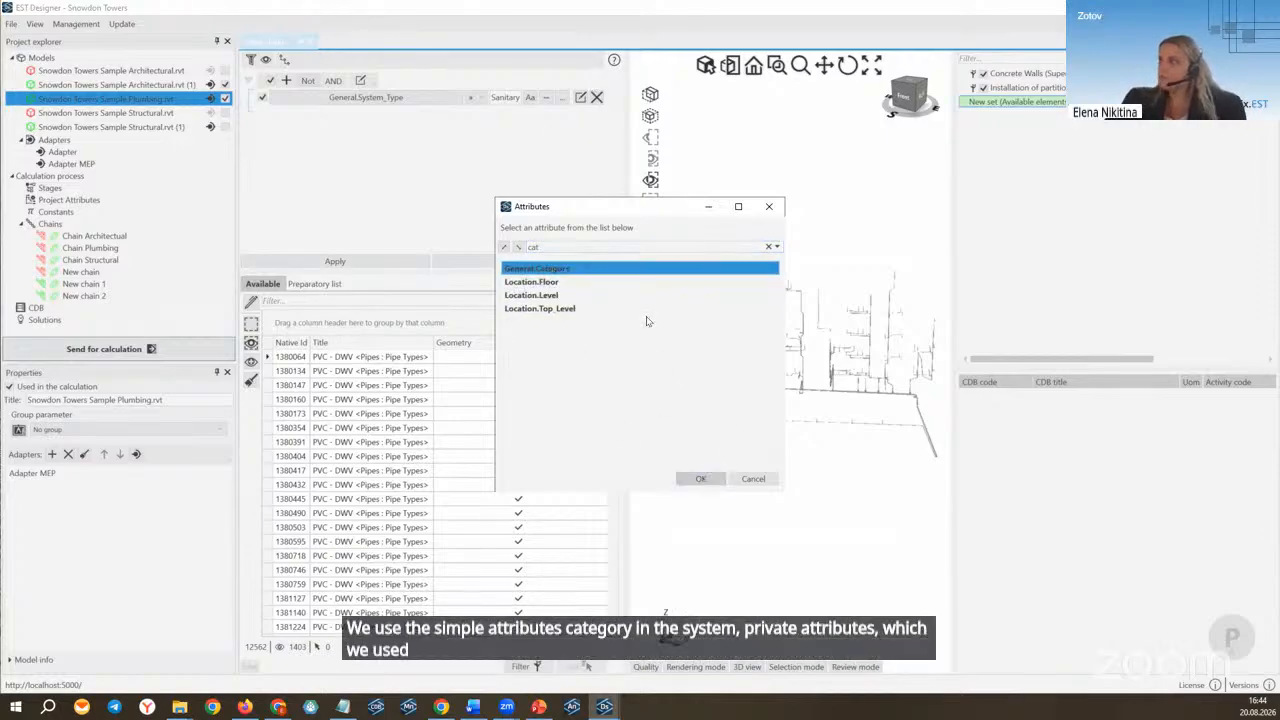
pyautogui.click(701, 478)
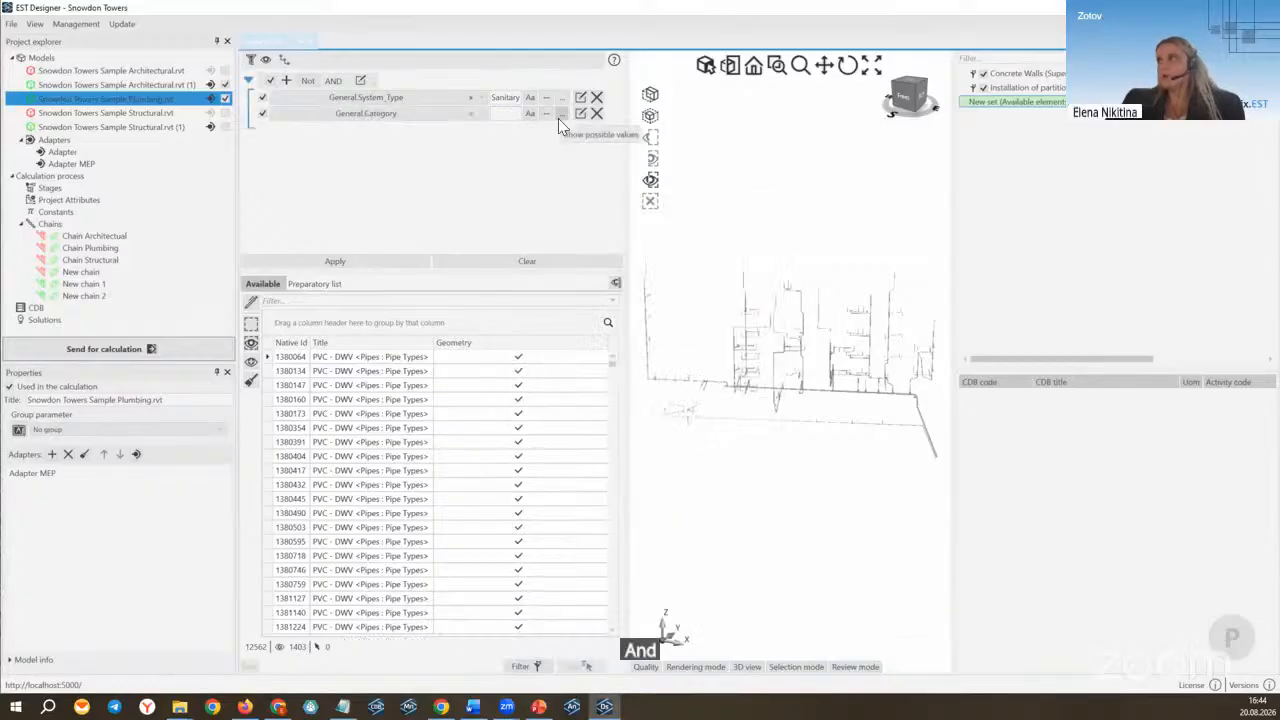
# Step: Set the General.Category condition to Pipes, apply the filter, and select all the filtered elements
pyautogui.click(559, 114)
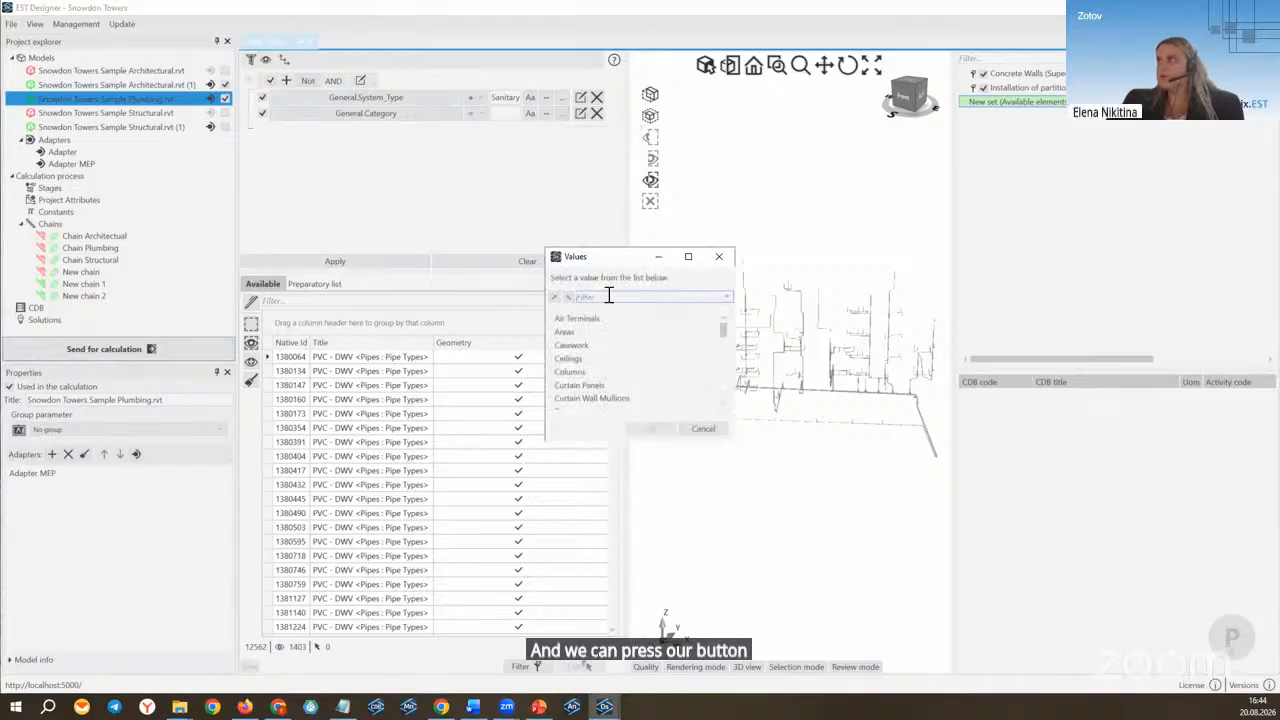
pyautogui.write('cipes')
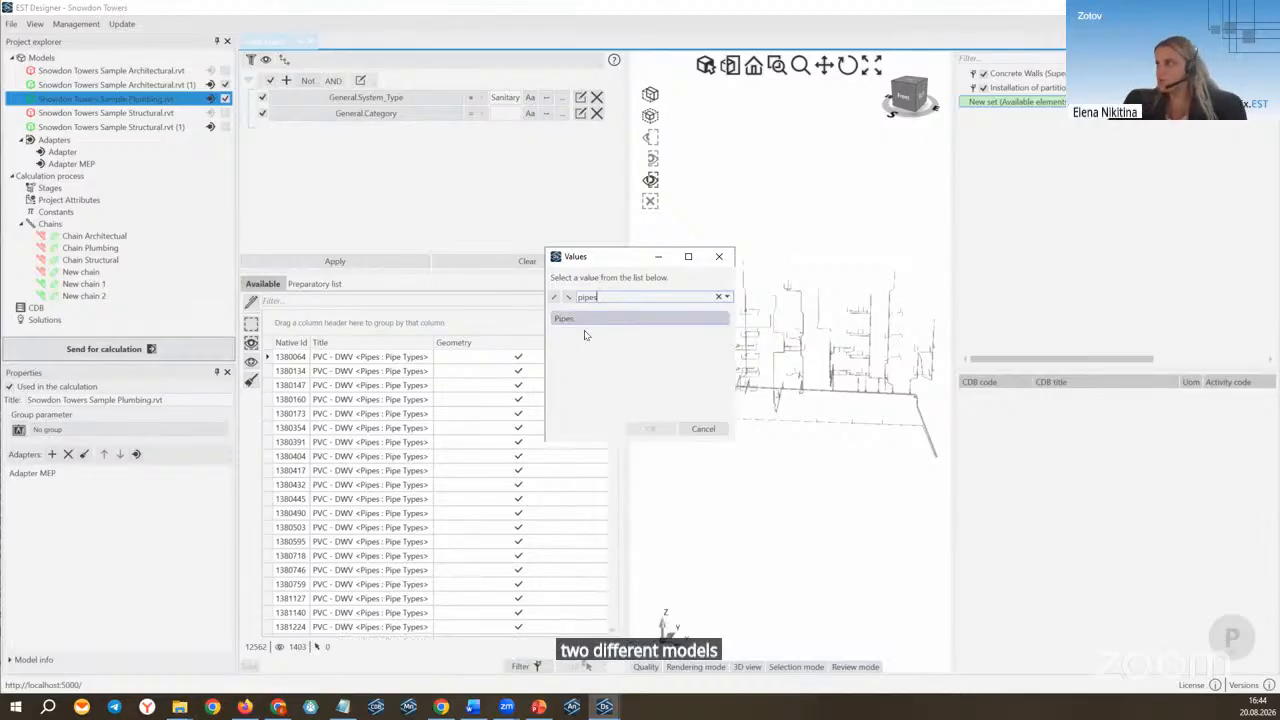
pyautogui.click(572, 318)
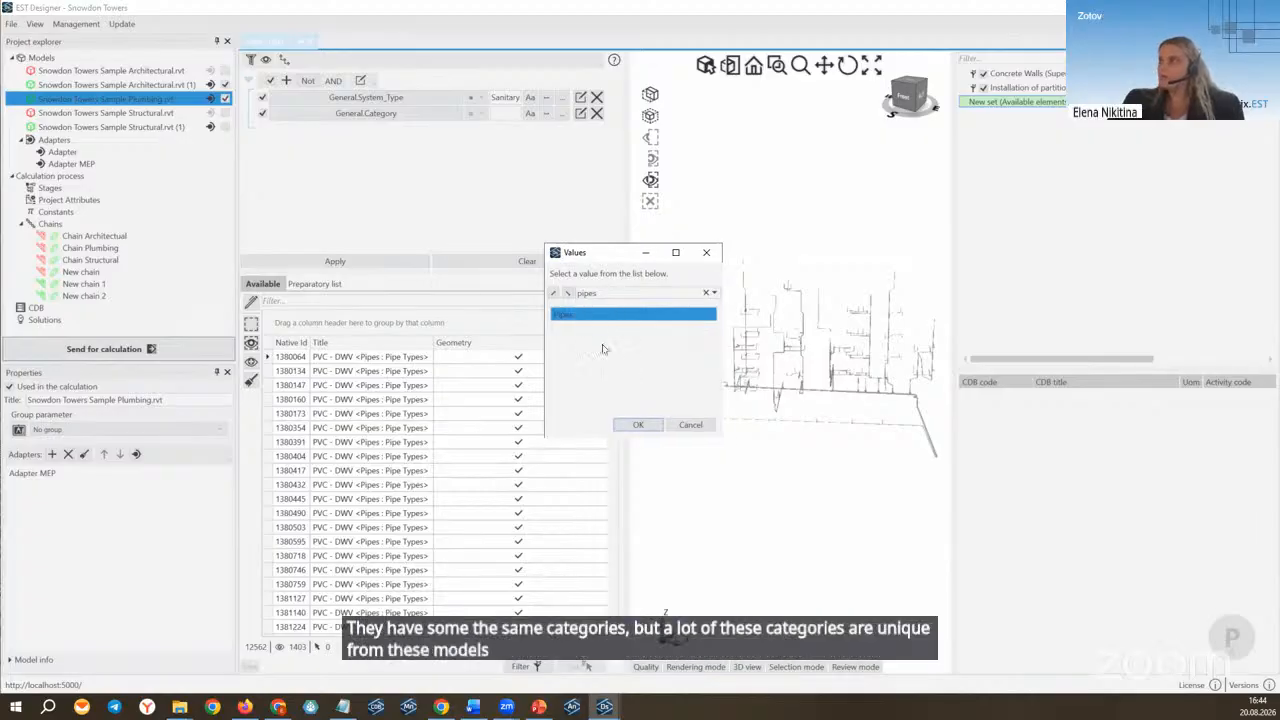
pyautogui.click(642, 427)
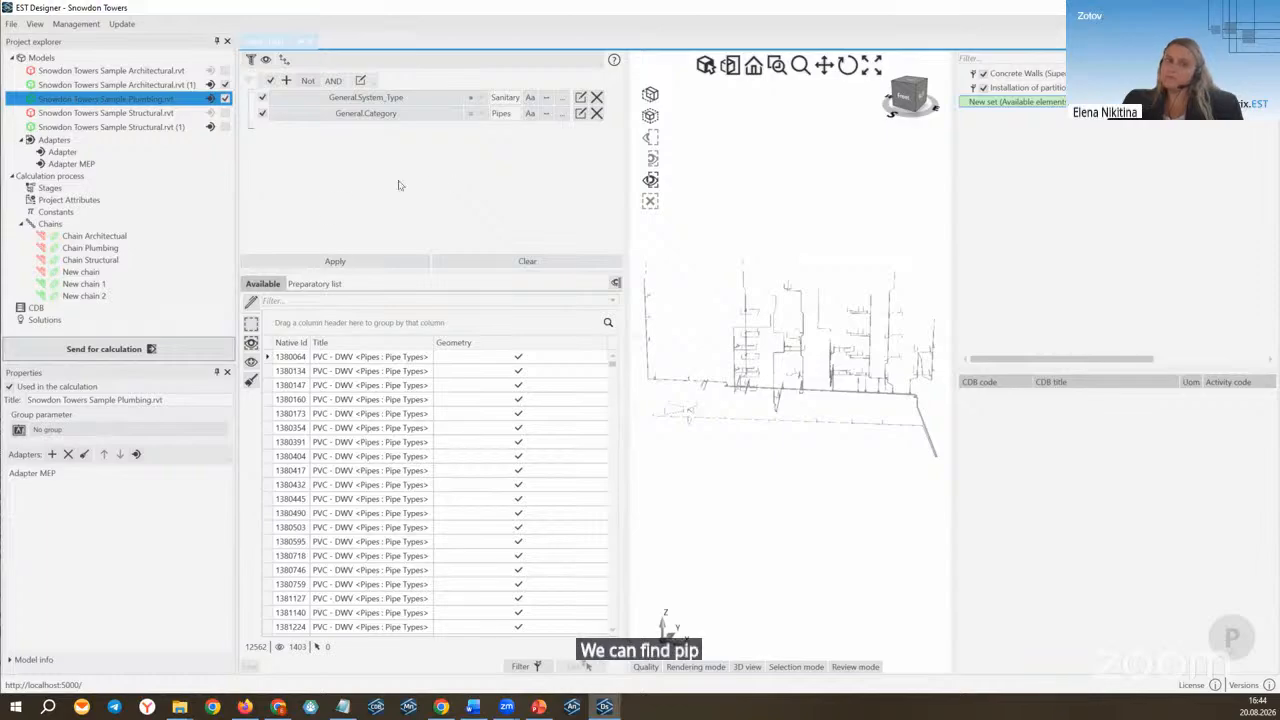
pyautogui.click(350, 264)
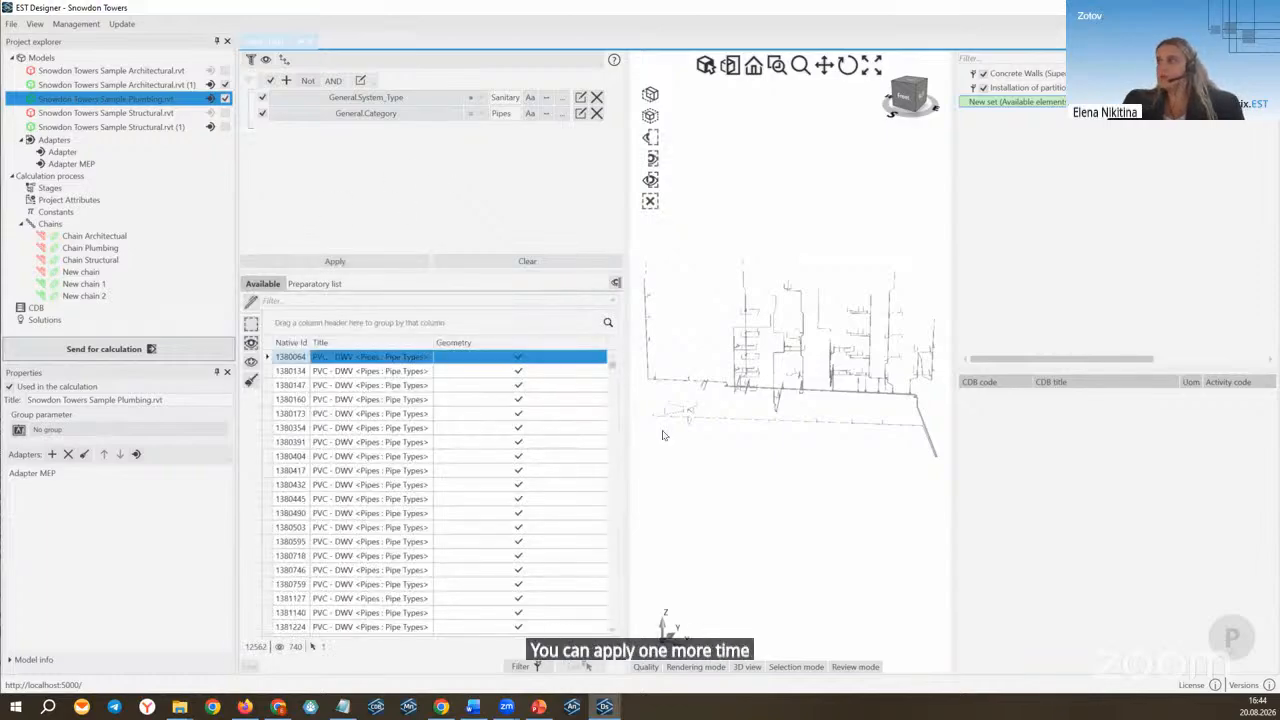
pyautogui.click(251, 324)
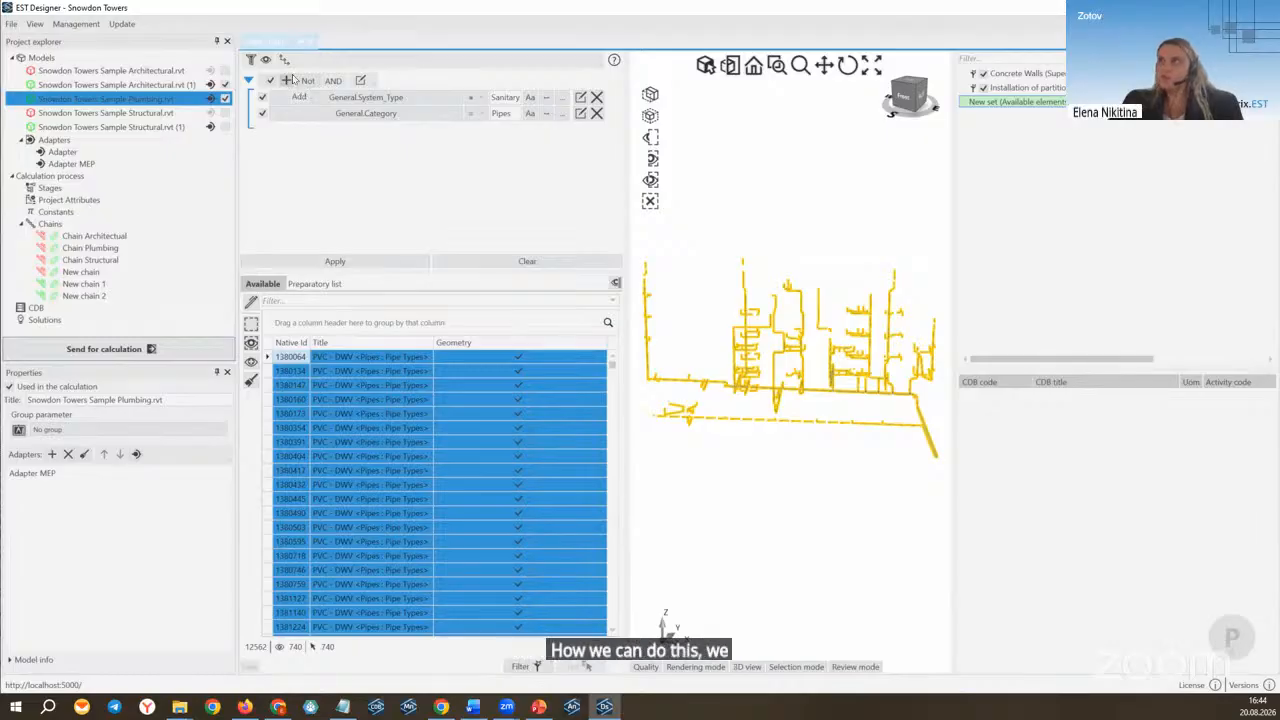
# Step: Open the first listed PVC - DWV pipe in the element viewer, examine its adapter attributes for the pipe type, and return to the chain
pyautogui.click(334, 361)
pyautogui.rightClick(334, 366)
pyautogui.click(370, 368)
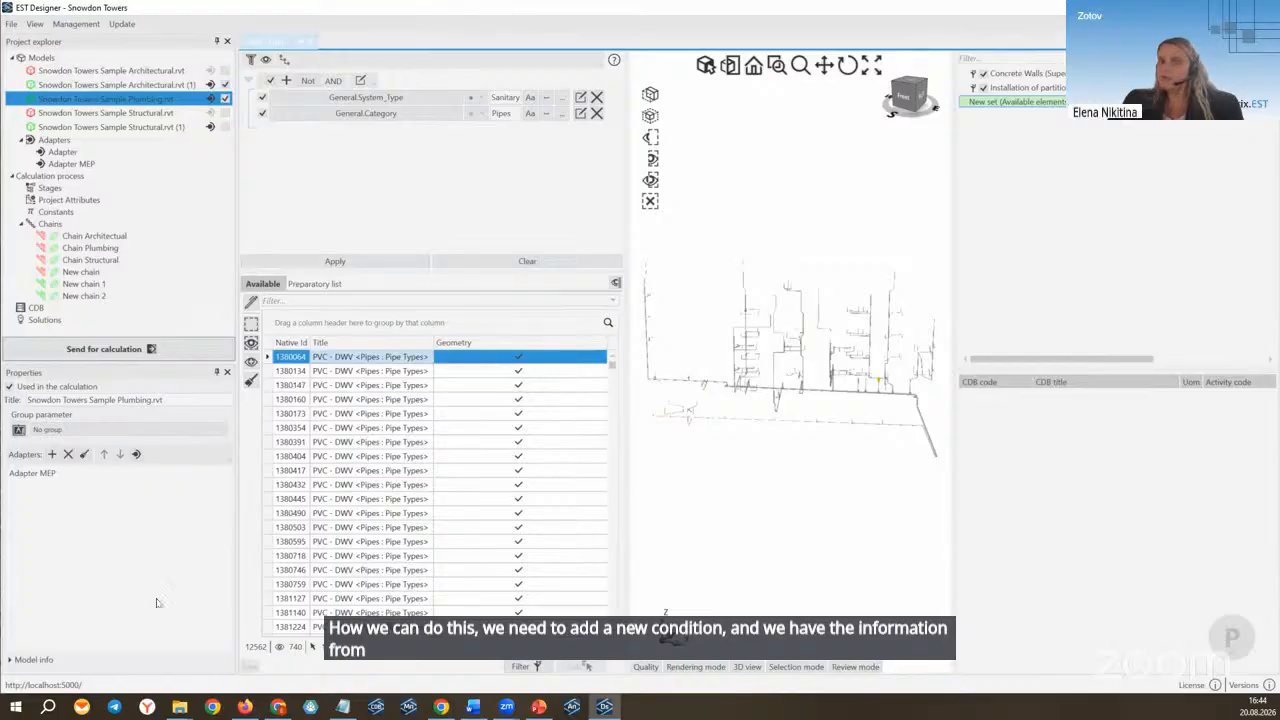
pyautogui.click(962, 60)
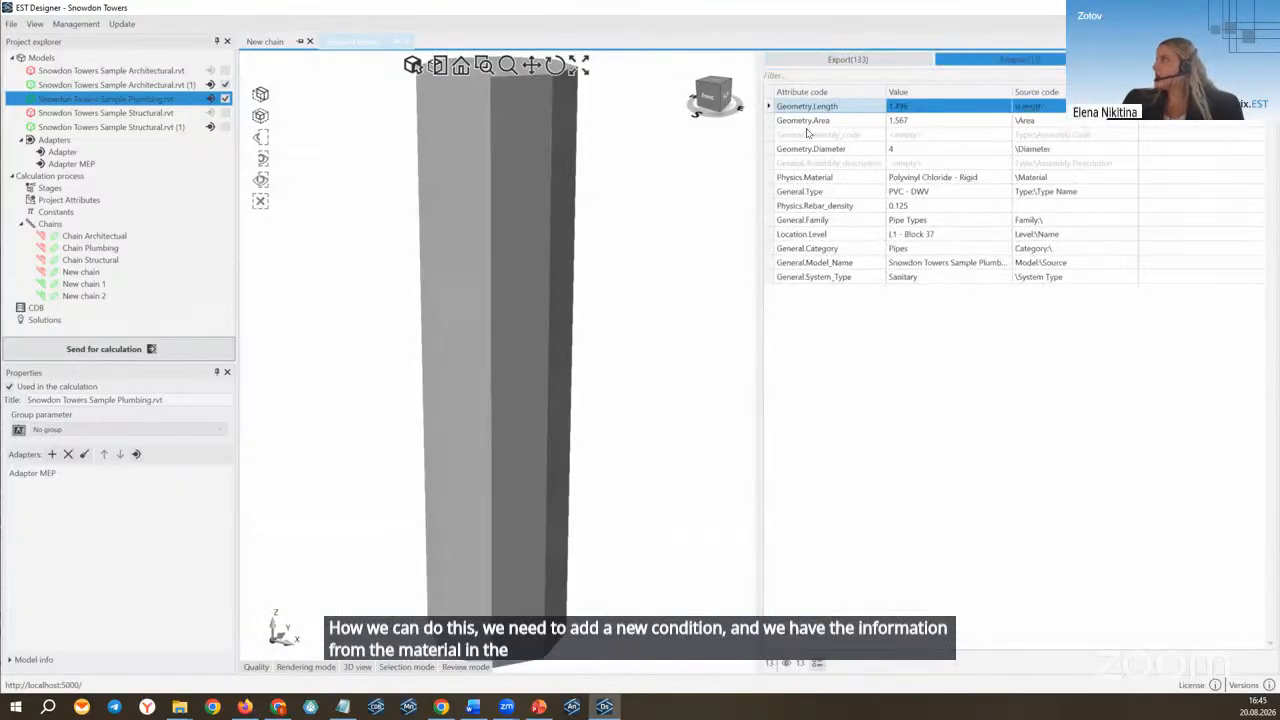
pyautogui.click(936, 190)
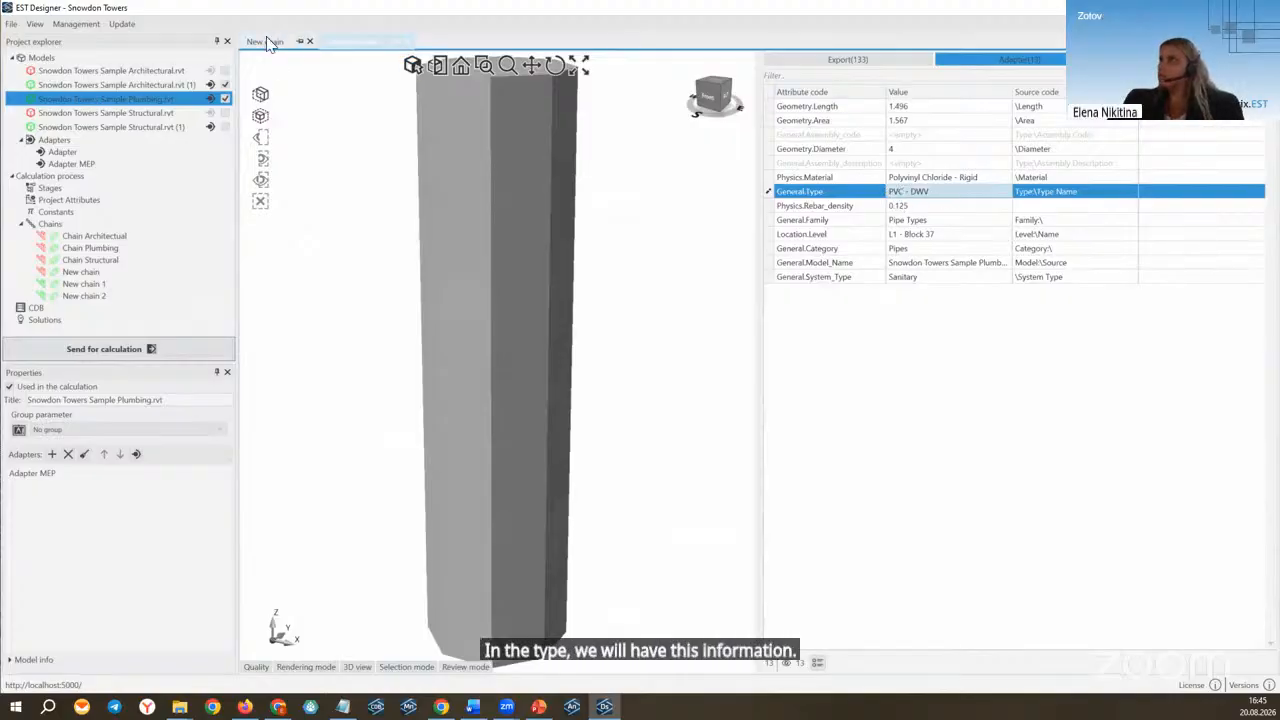
pyautogui.click(345, 42)
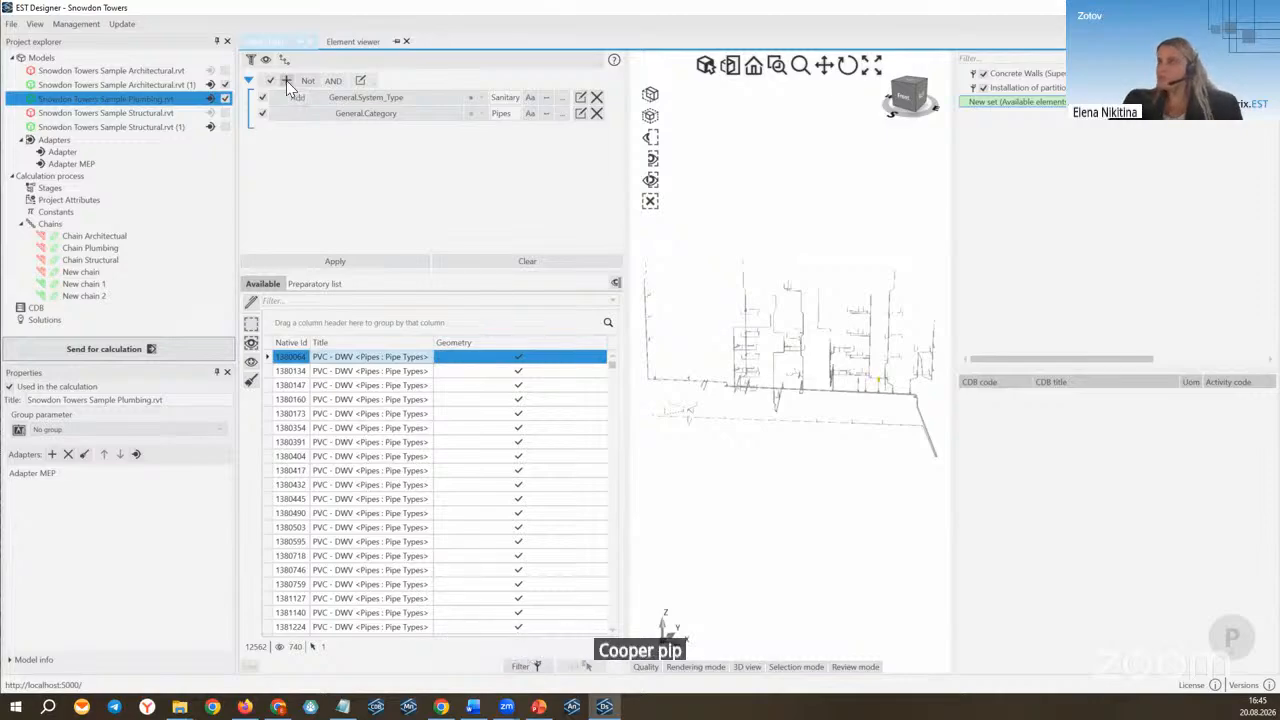
# Step: Add a third filter condition on the General.Type attribute
pyautogui.click(286, 80)
pyautogui.click(317, 96)
pyautogui.click(551, 246)
pyautogui.write('t')
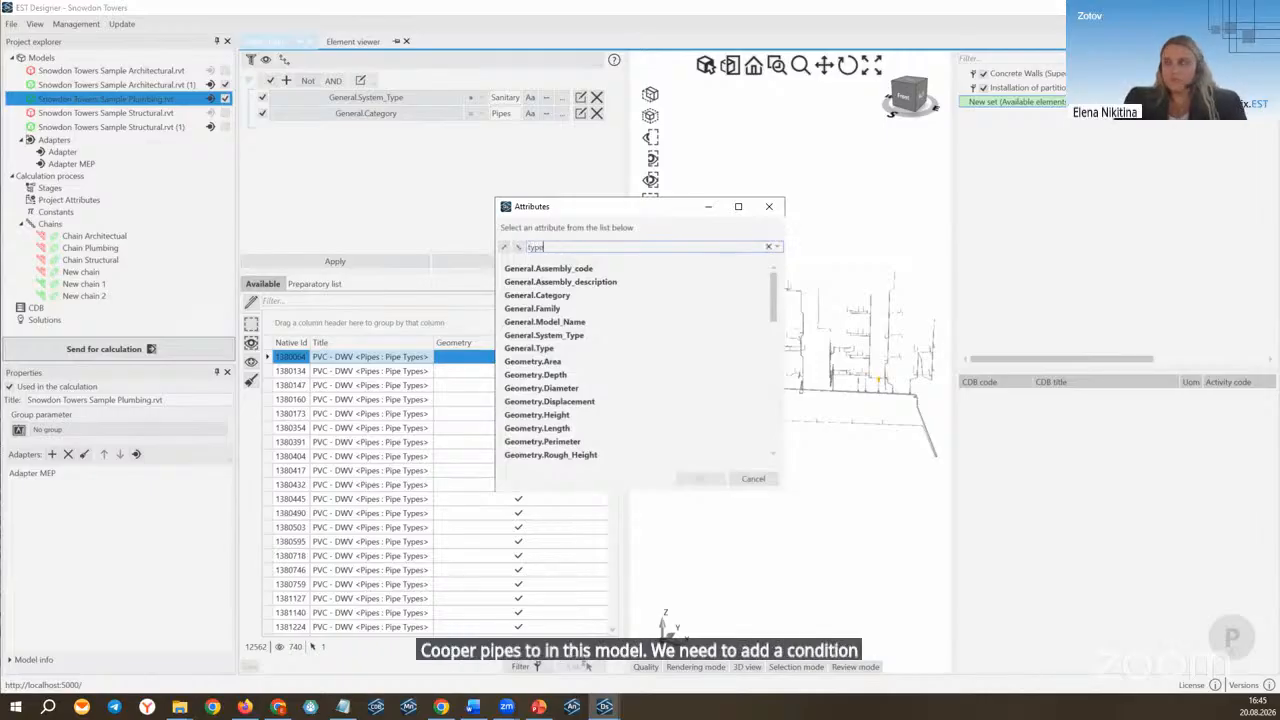
pyautogui.write('ype')
pyautogui.click(545, 283)
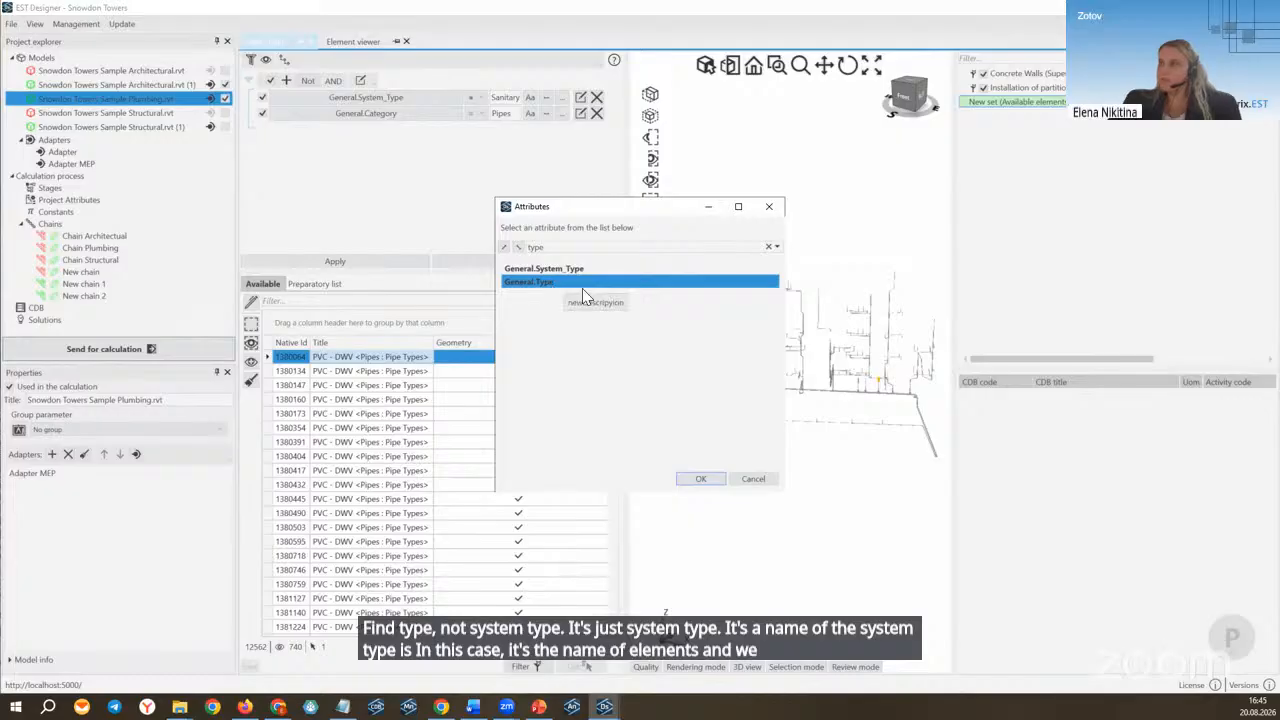
pyautogui.click(699, 480)
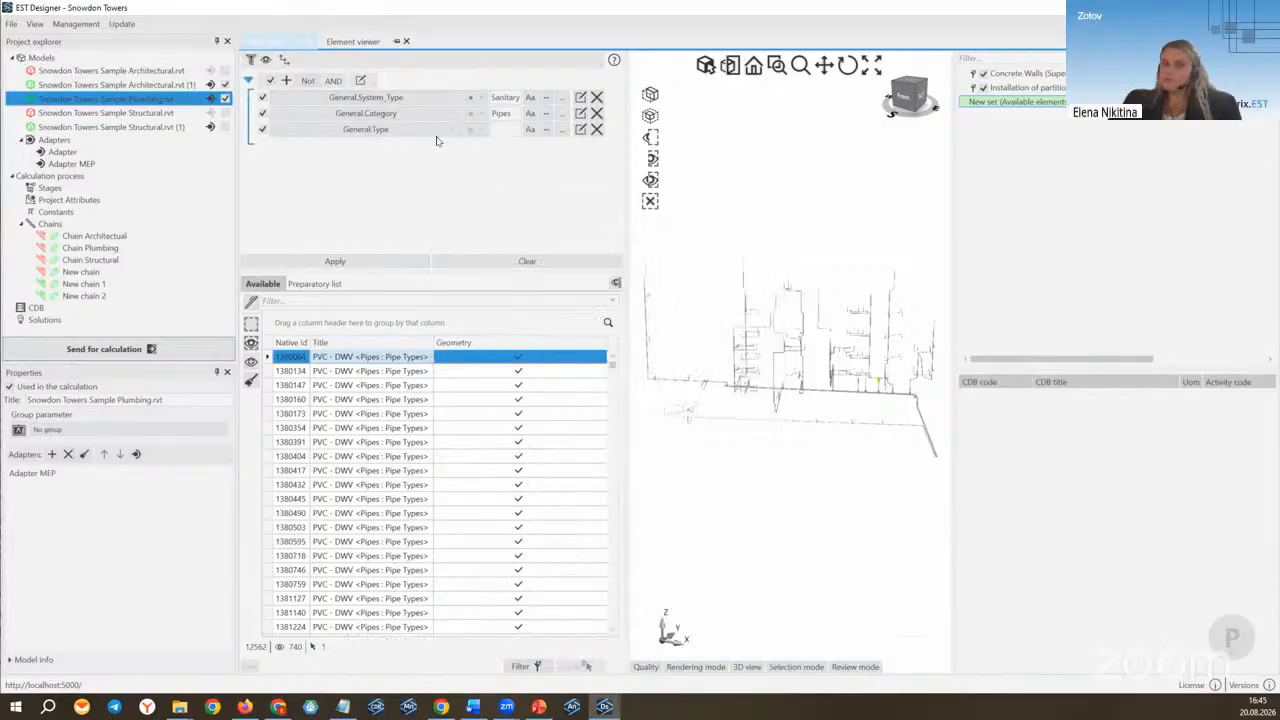
# Step: Apply the filter with General.Type set to contain "copper" and select all the filtered pipes
pyautogui.click(474, 130)
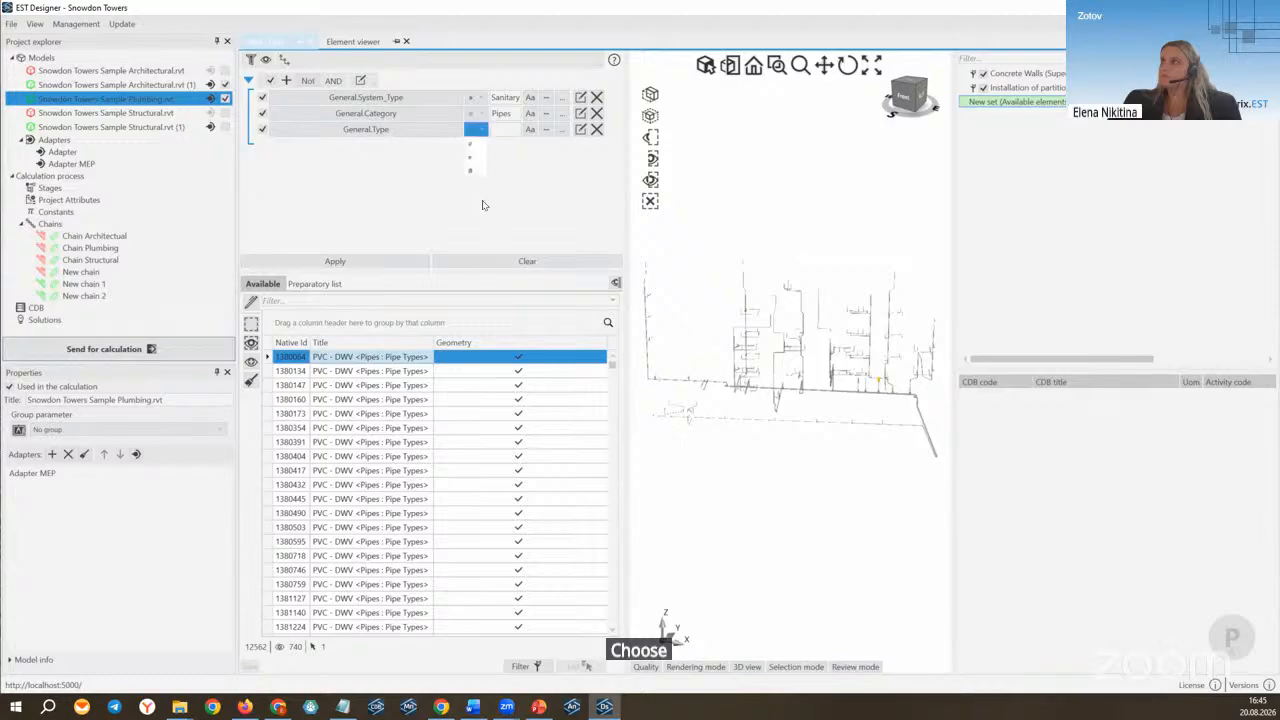
pyautogui.click(480, 172)
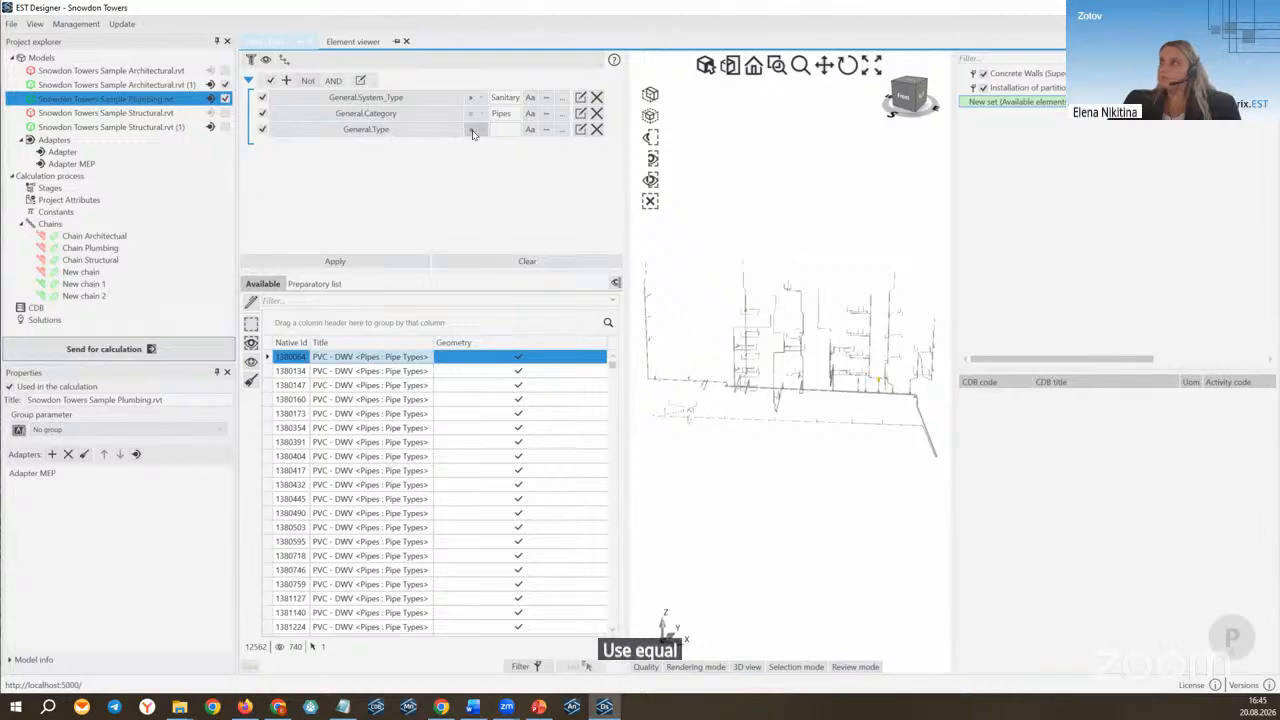
pyautogui.click(474, 130)
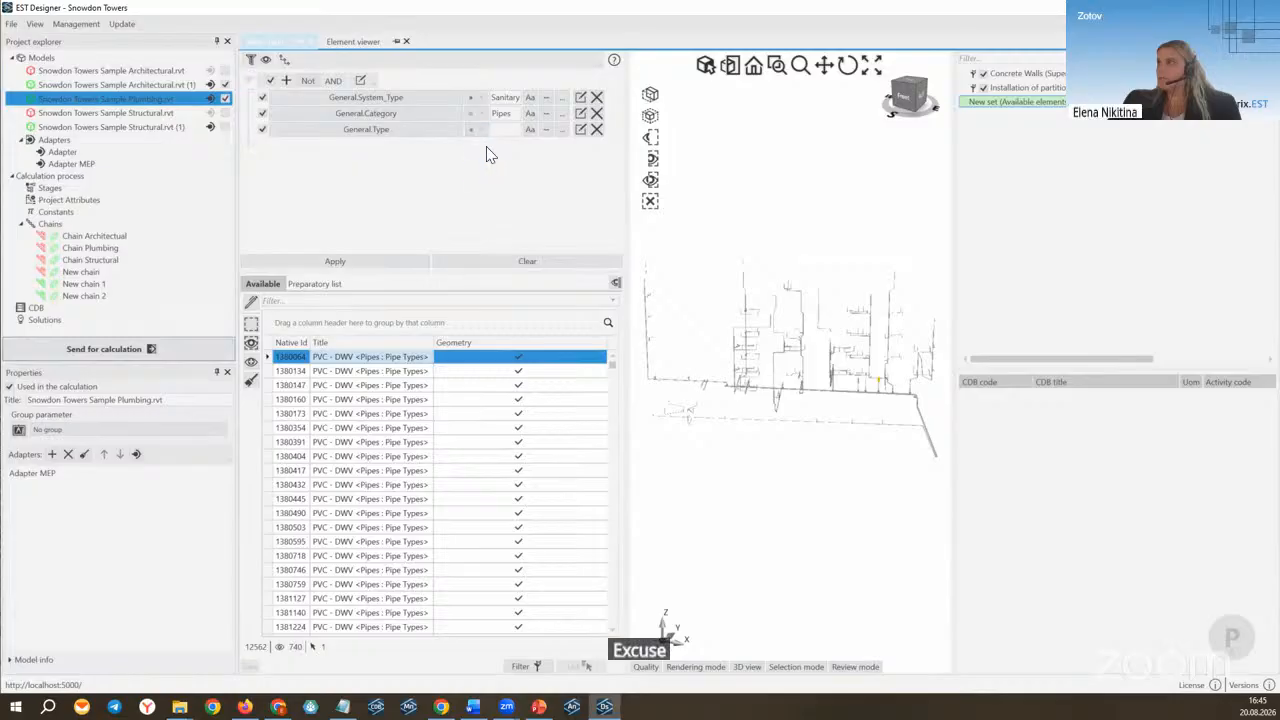
pyautogui.click(478, 172)
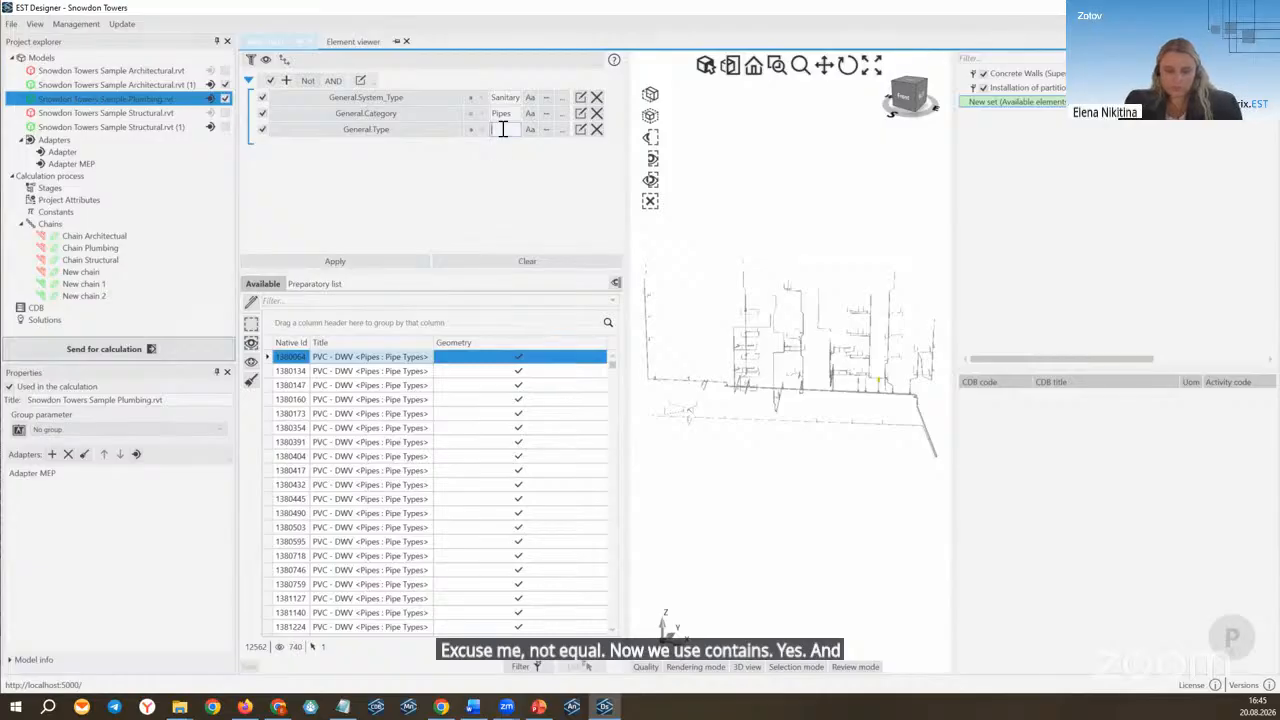
pyautogui.write('copper')
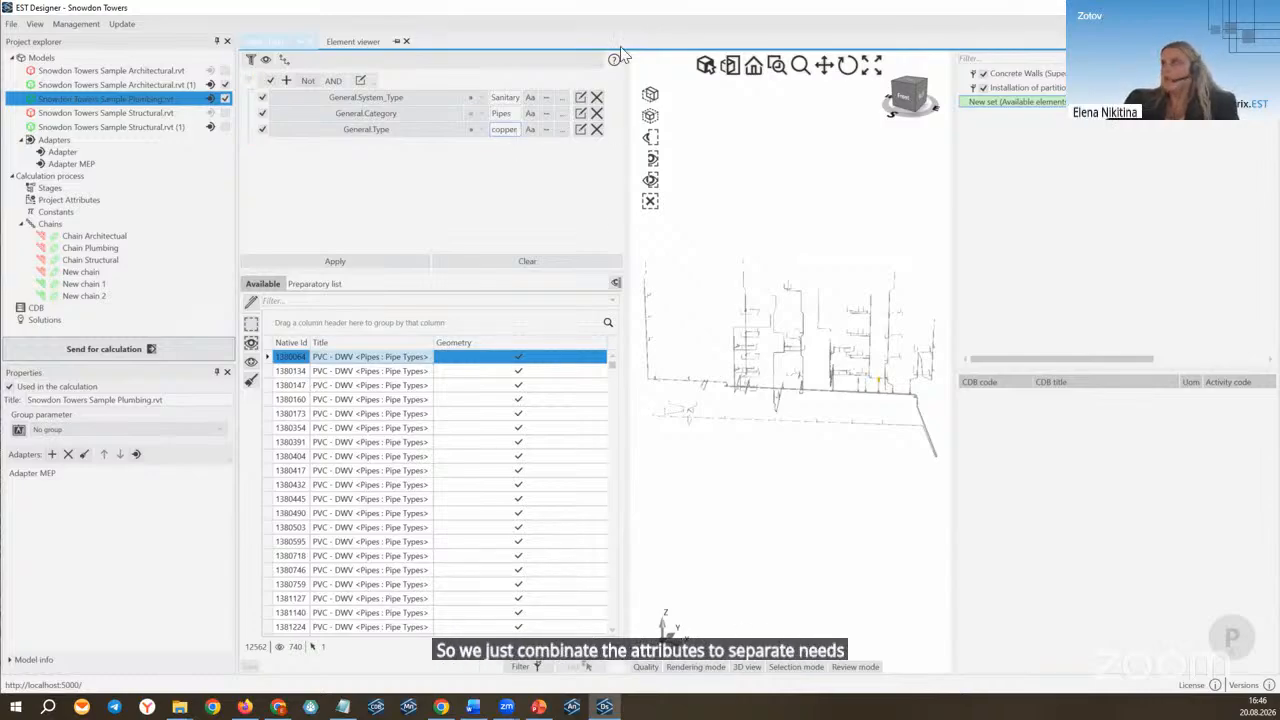
pyautogui.click(398, 261)
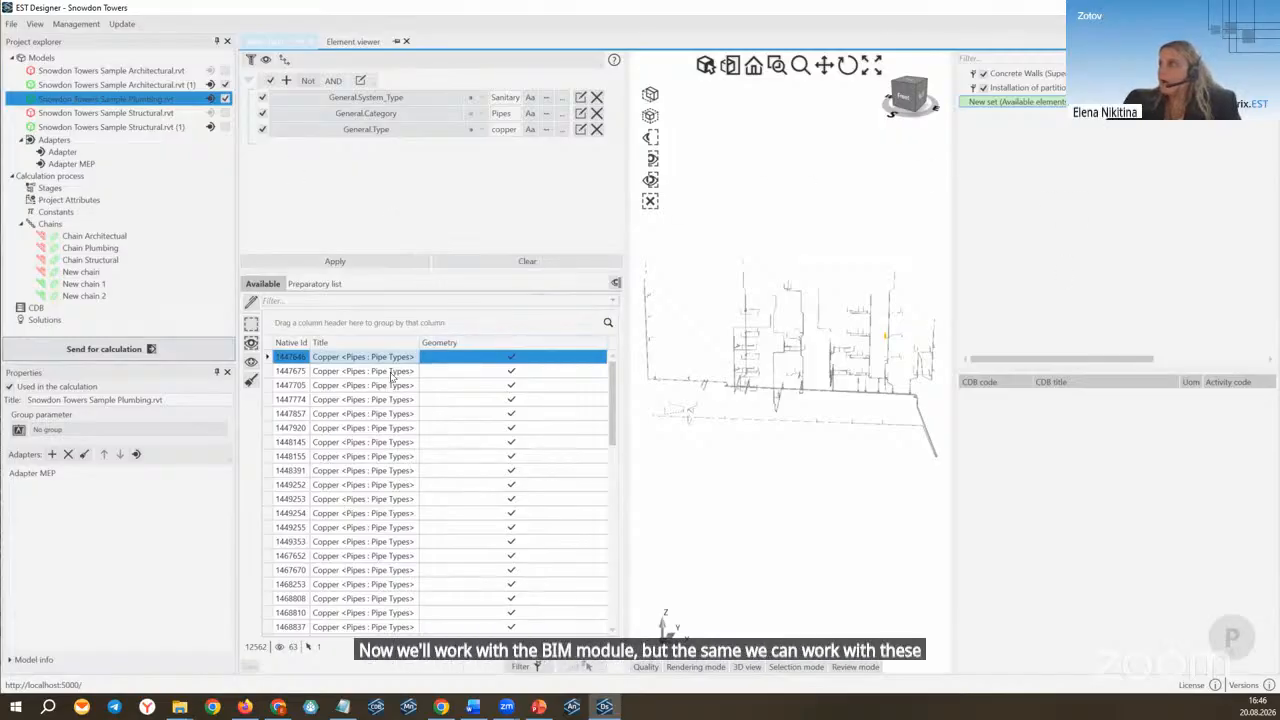
pyautogui.hotkey('ctrl', 'a')
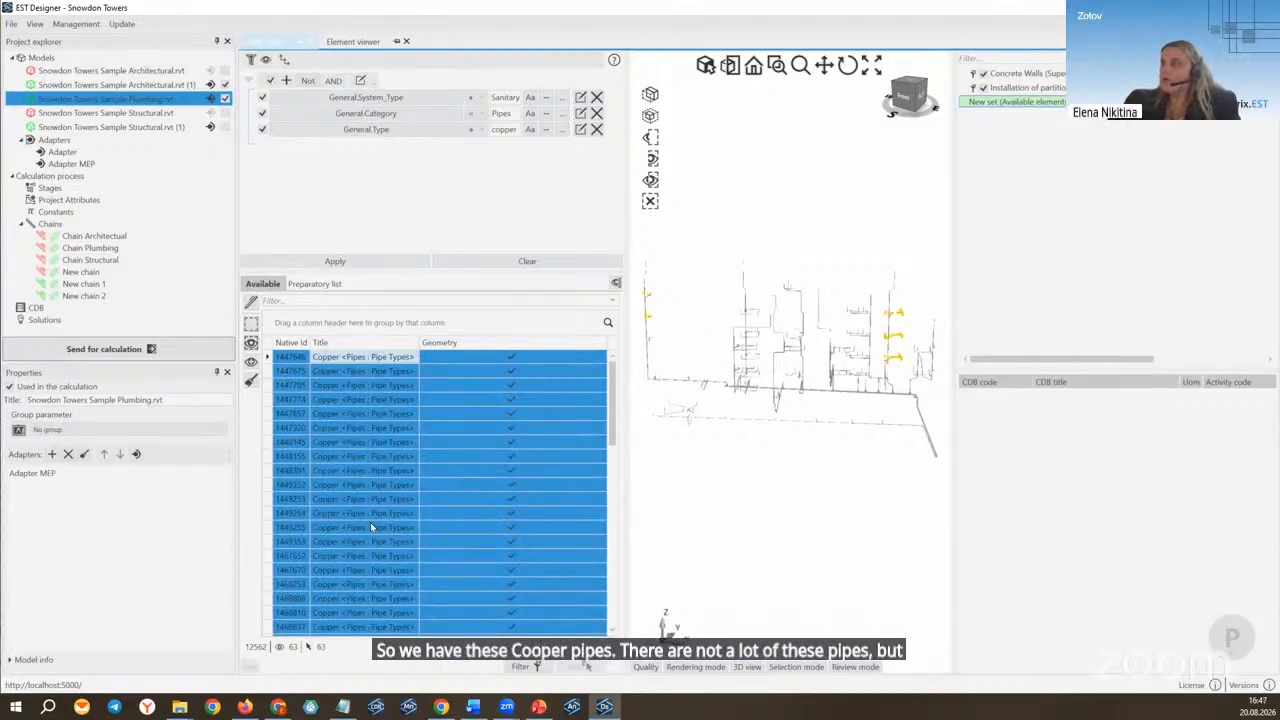
# Step: Create a conditional set from the filter and title it "Cooper sanitary pipes"
pyautogui.click(525, 668)
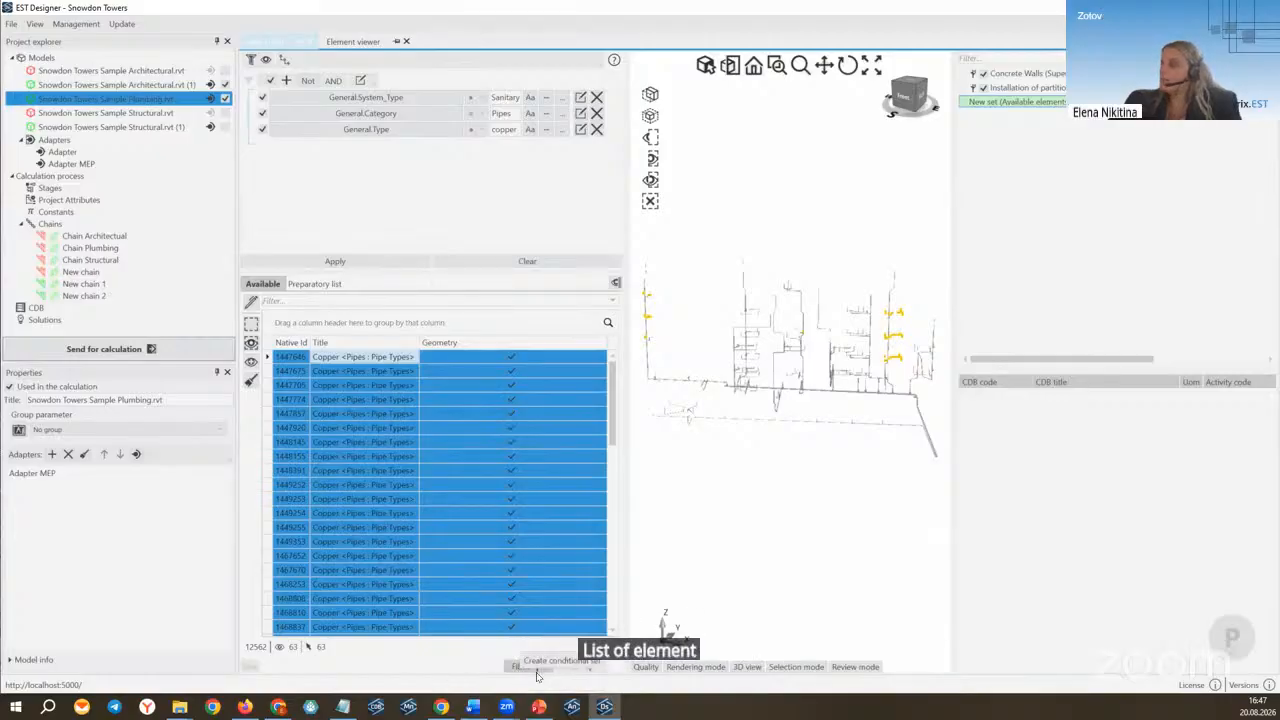
pyautogui.click(537, 667)
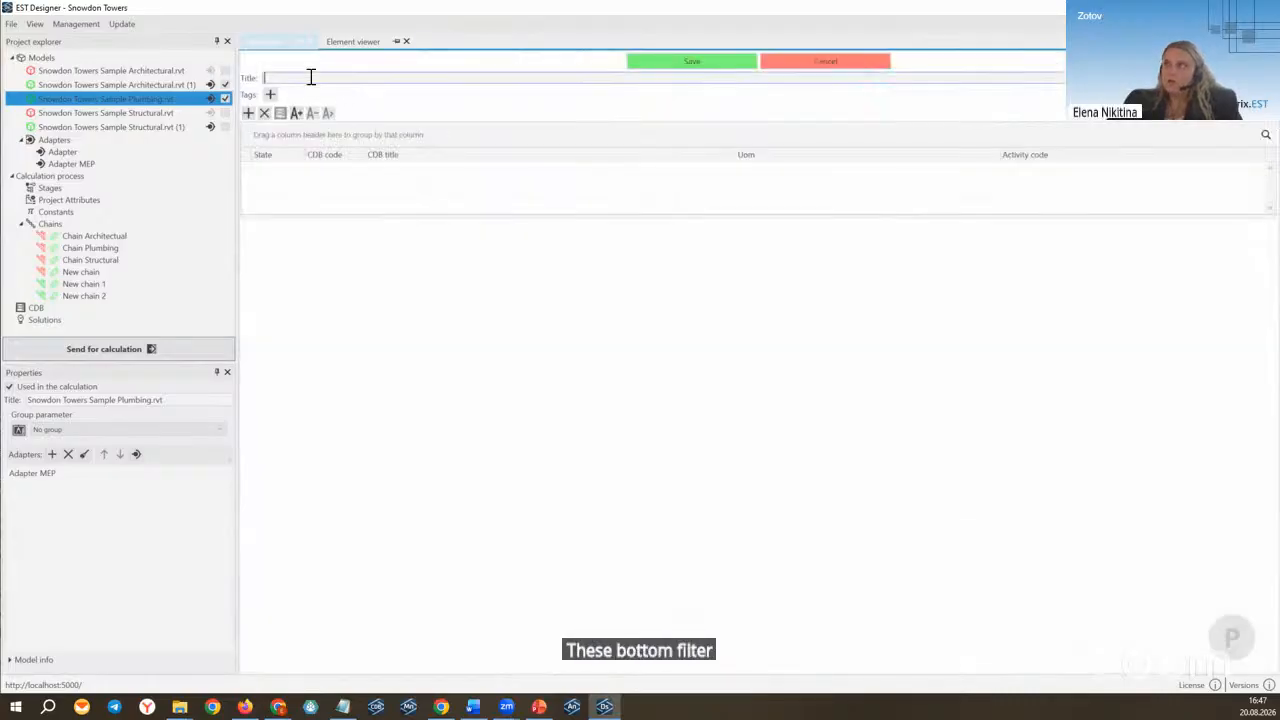
pyautogui.write('Ciloer sanitar')
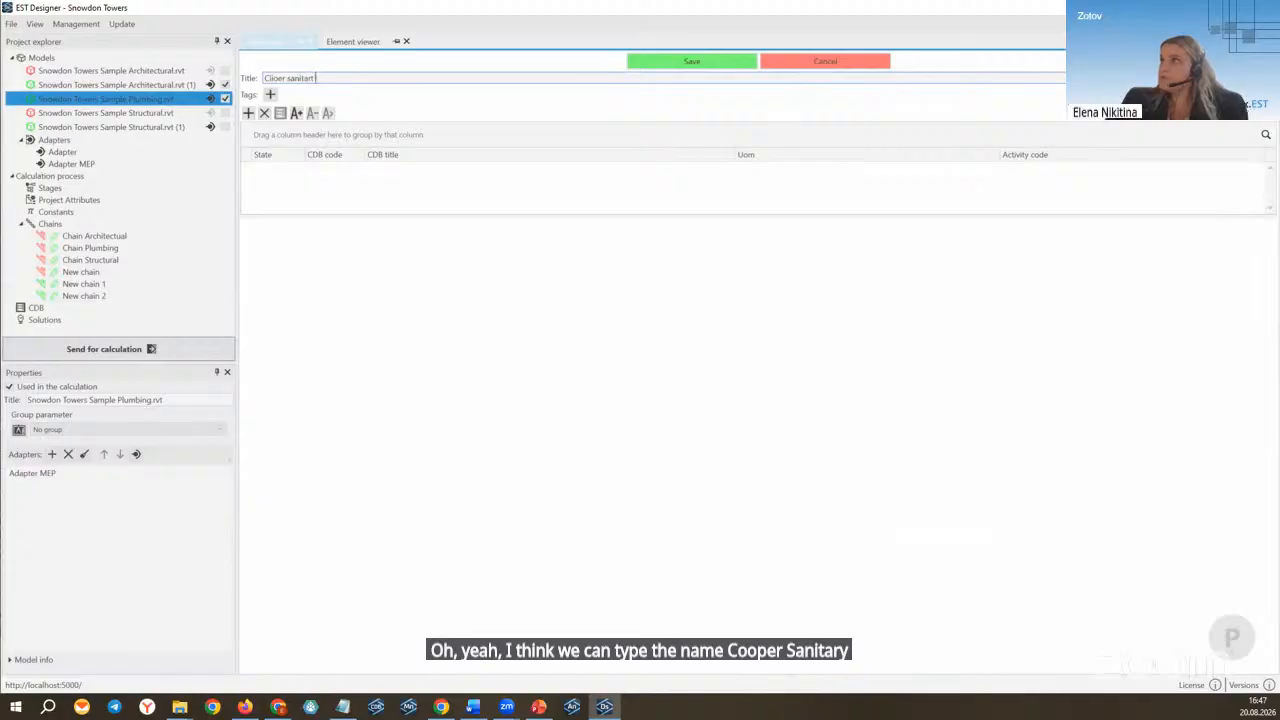
pyautogui.press('BackSpace')
pyautogui.press('BackSpace')
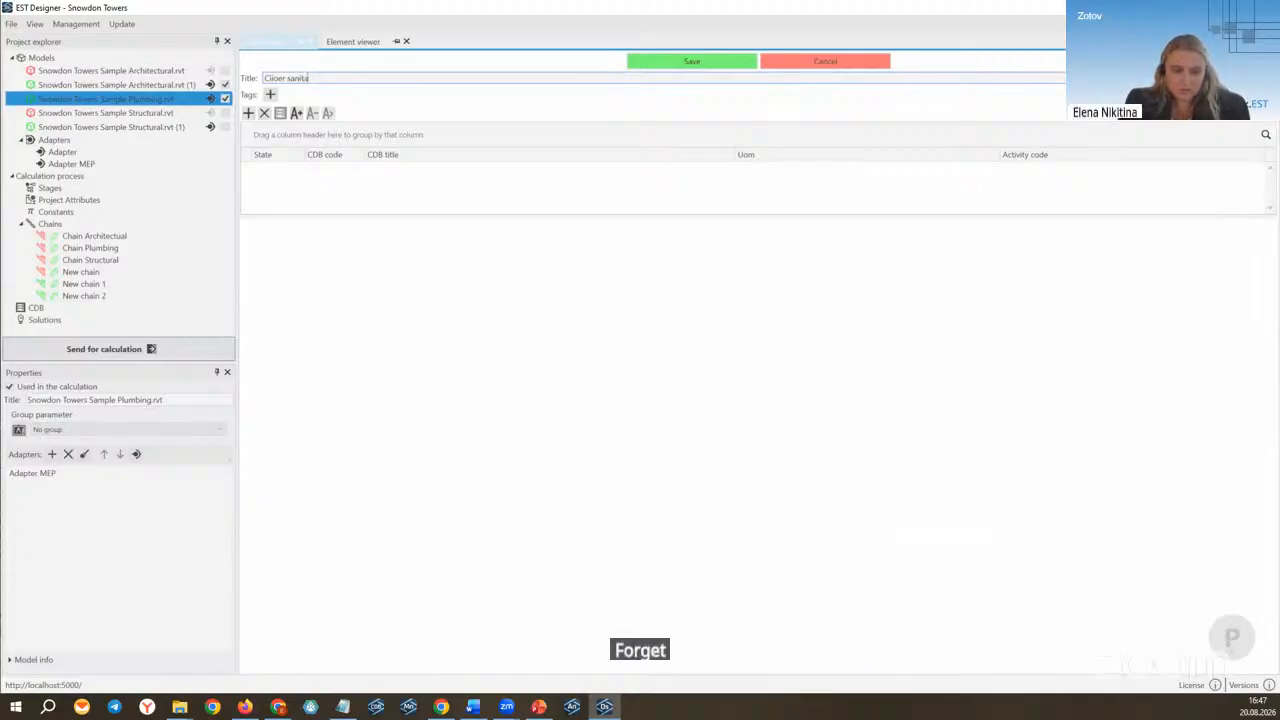
pyautogui.write('ry')
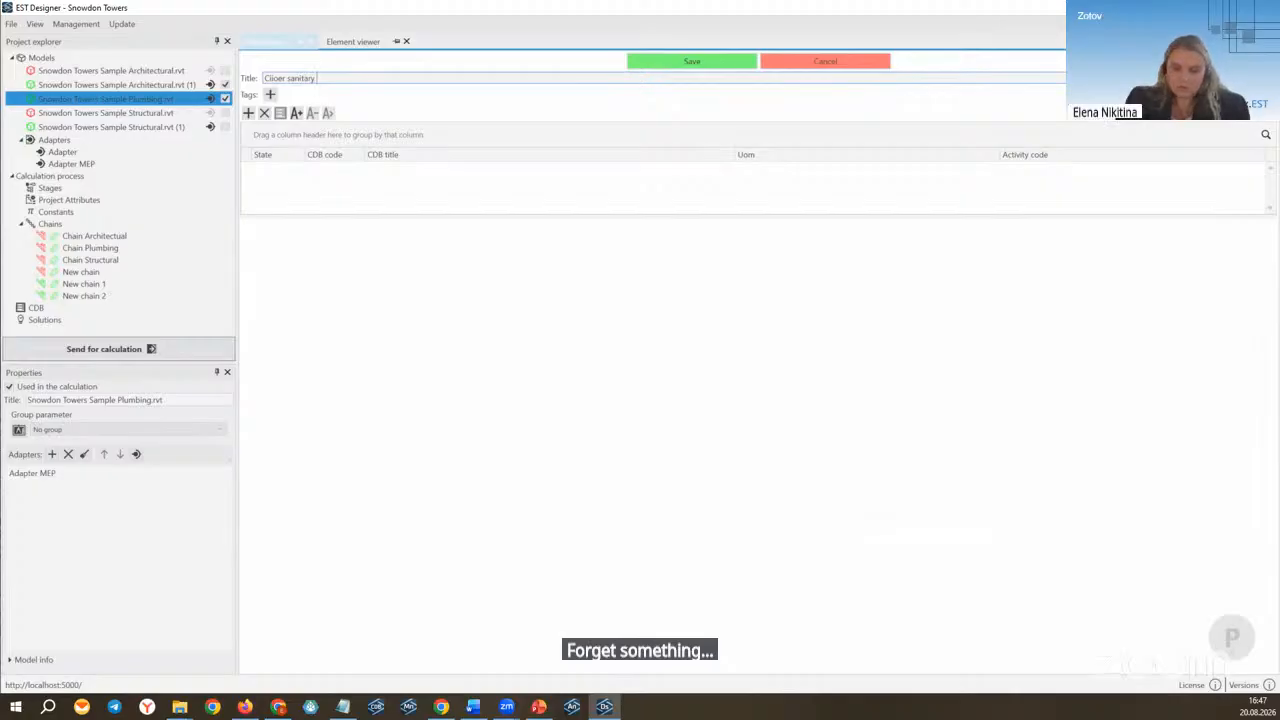
pyautogui.write(' pipes')
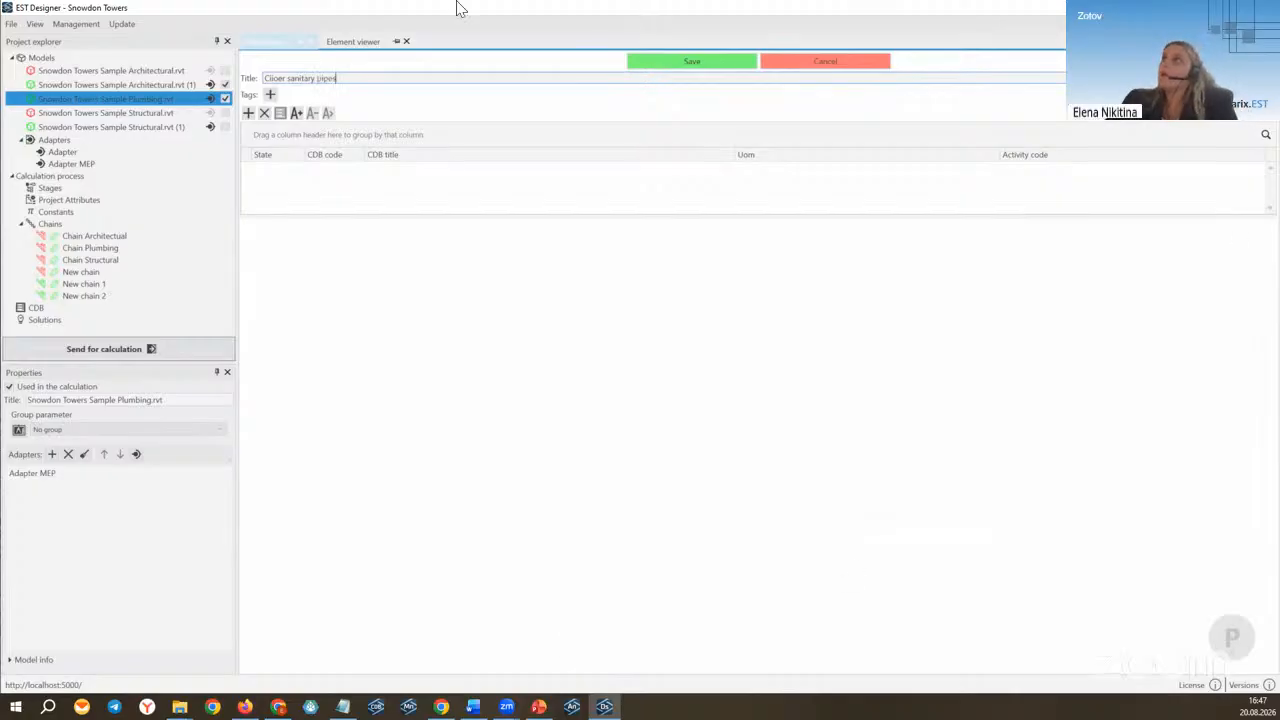
pyautogui.click(278, 77)
pyautogui.press('BackSpace')
pyautogui.press('BackSpace')
pyautogui.press('BackSpace')
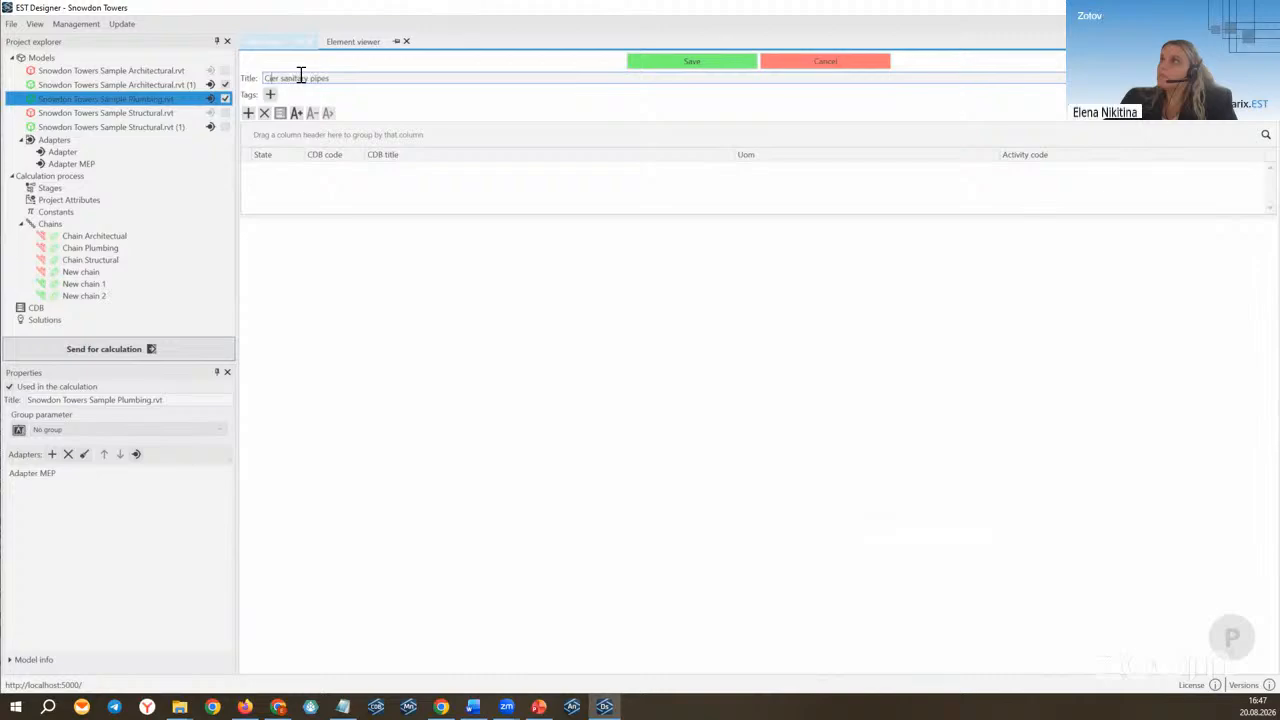
pyautogui.write('opp')
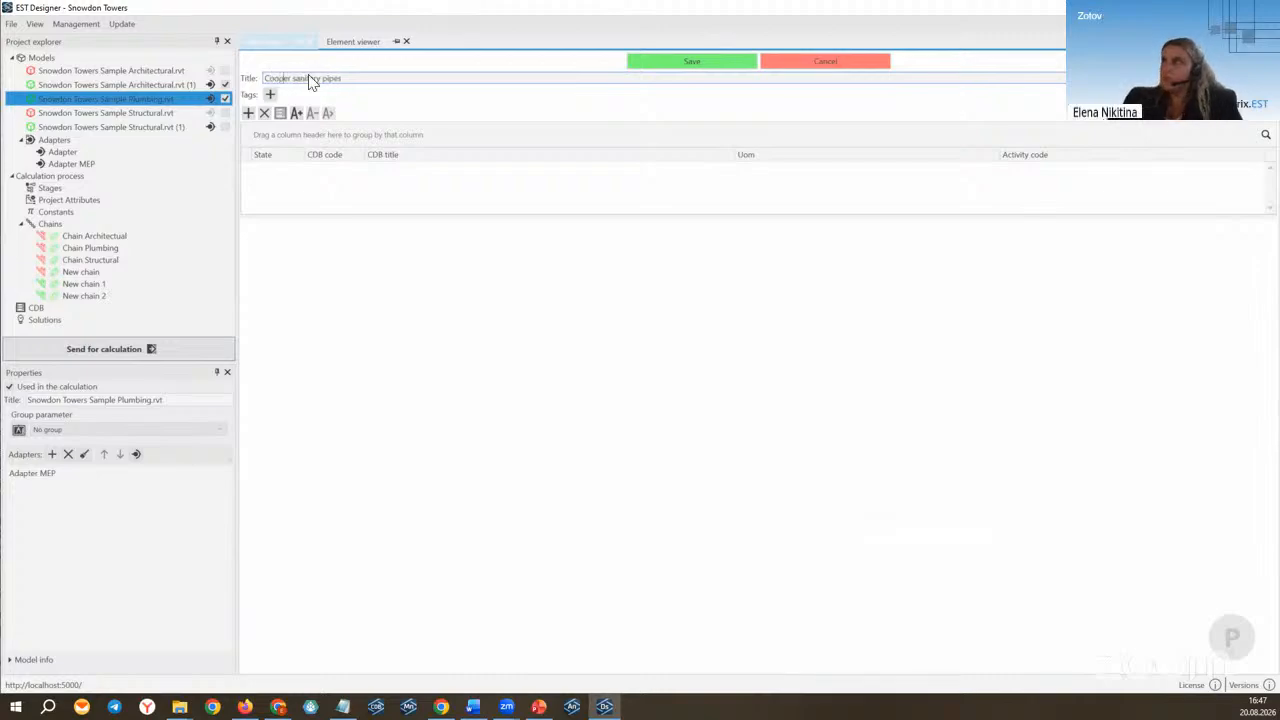
# Step: Add the work 2.14.03.02.01 Installation of sewer pipelines from Internal networks, Water supply and sewage systems, to the set
pyautogui.click(249, 113)
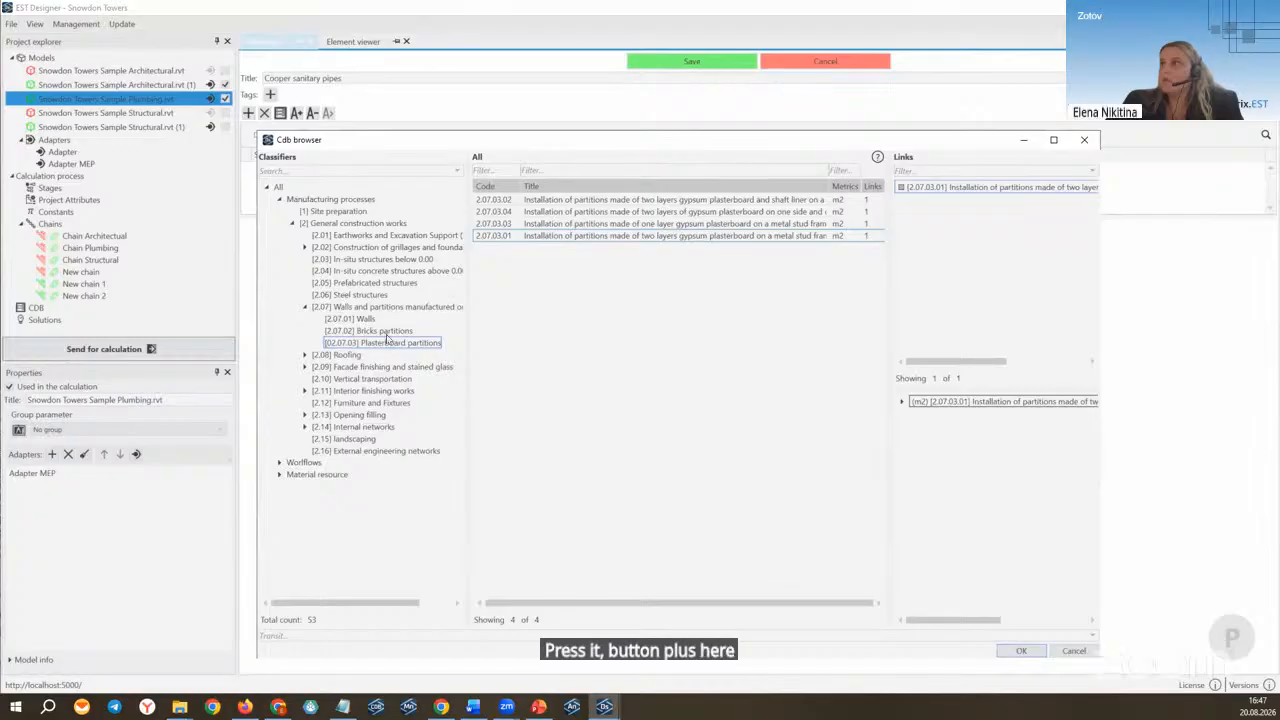
pyautogui.moveTo(487, 364); pyautogui.dragTo(483, 364)
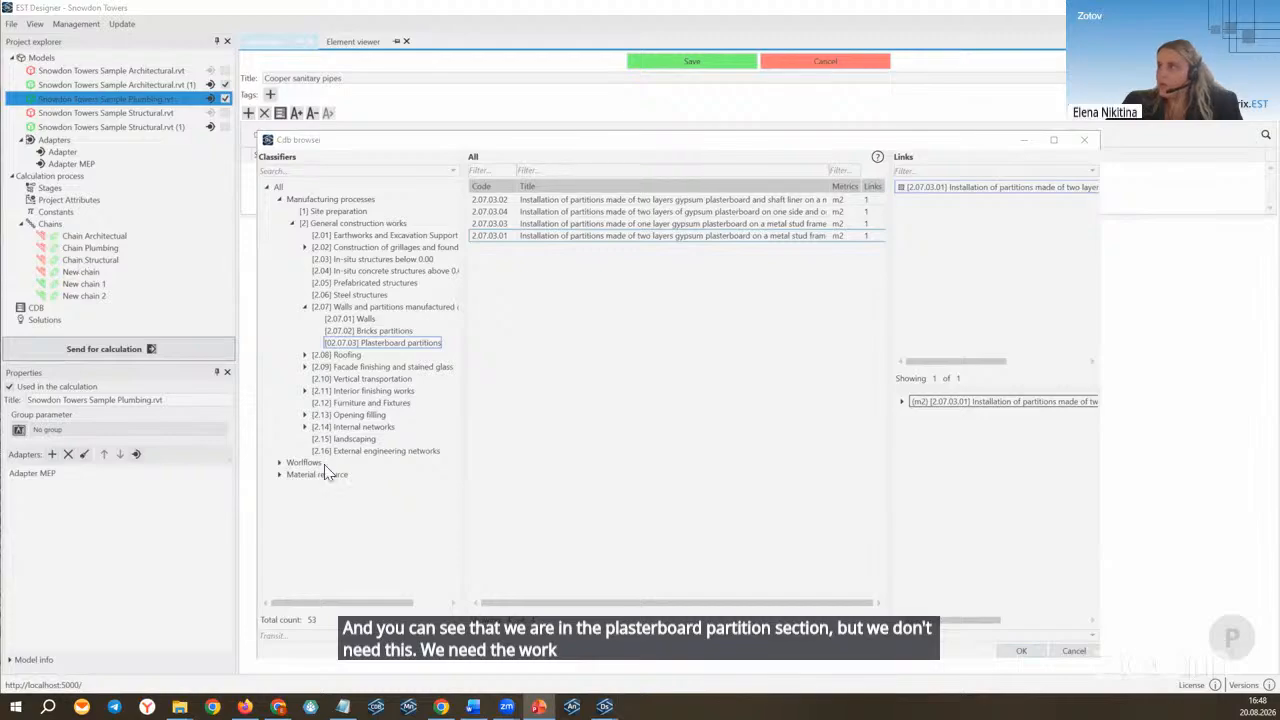
pyautogui.click(368, 429)
pyautogui.click(316, 428)
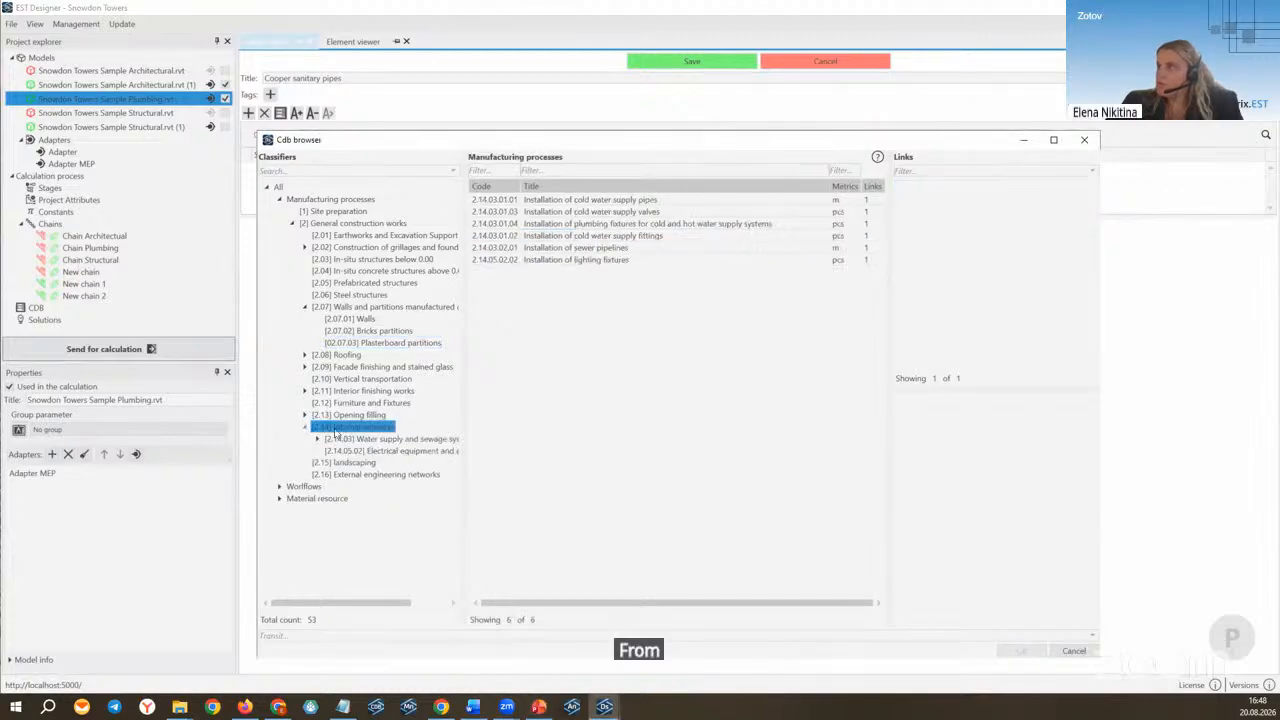
pyautogui.click(354, 441)
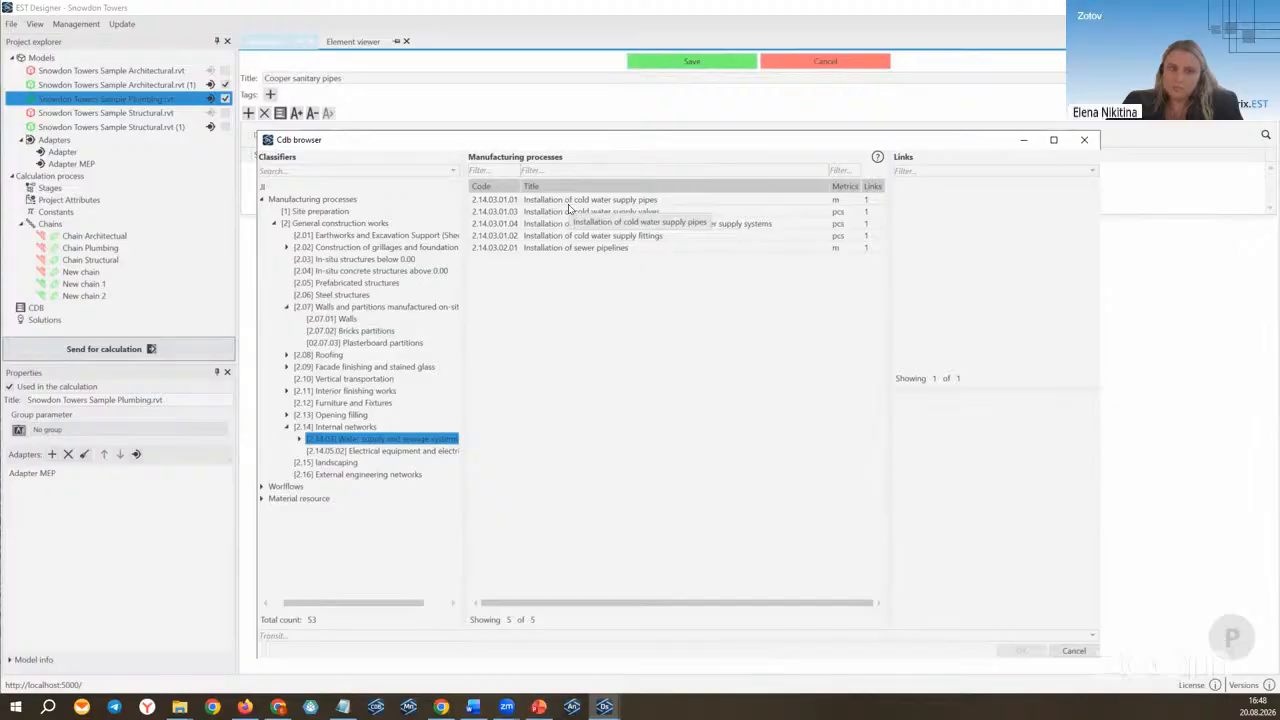
pyautogui.click(602, 248)
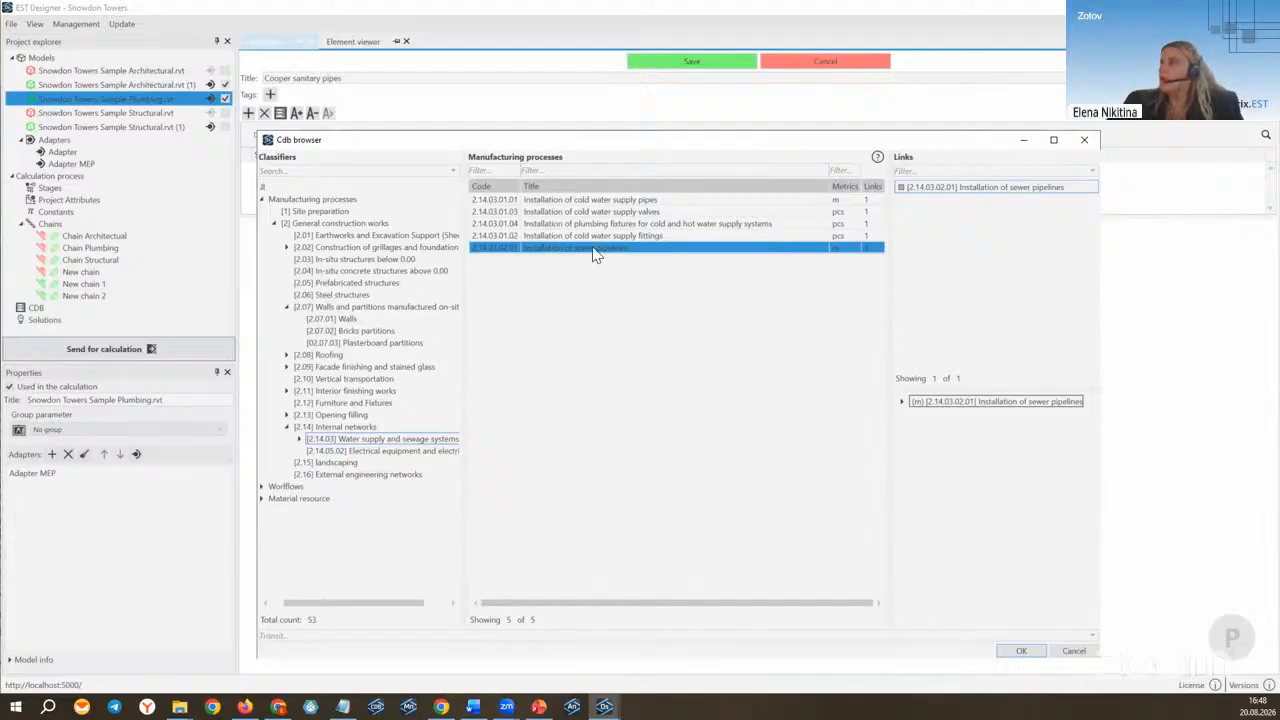
pyautogui.click(903, 401)
pyautogui.click(927, 404)
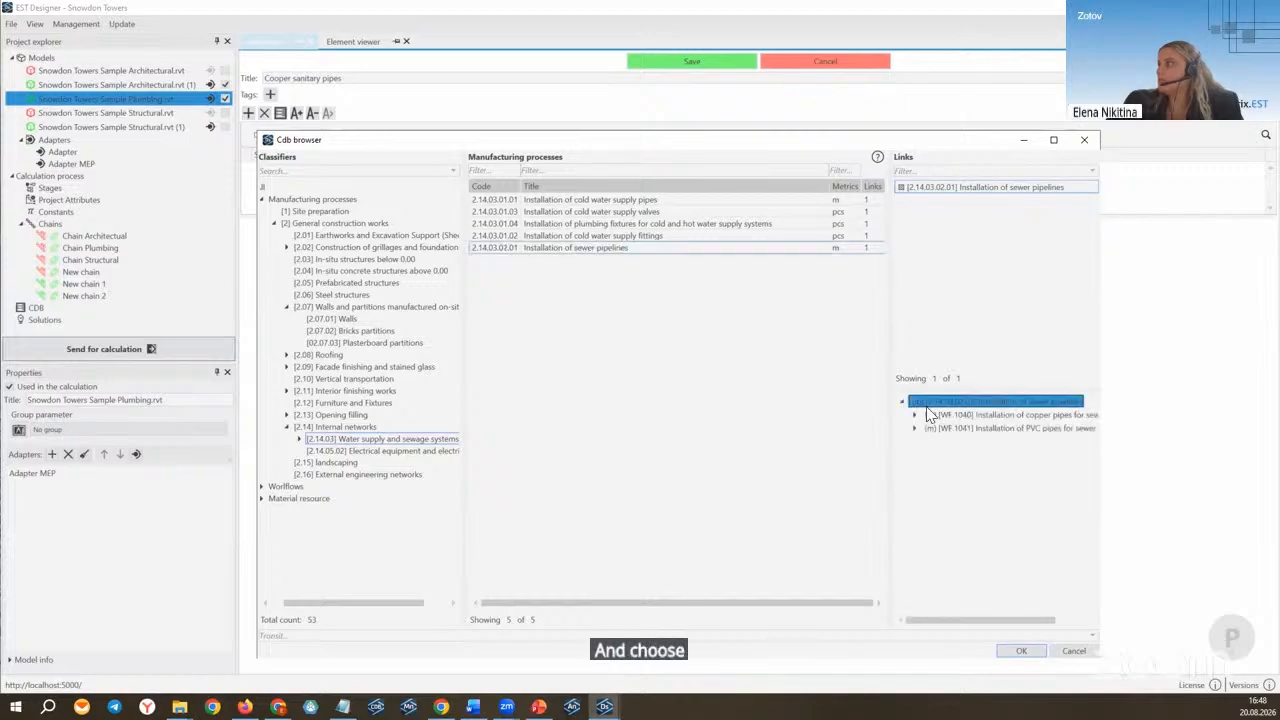
pyautogui.click(621, 249)
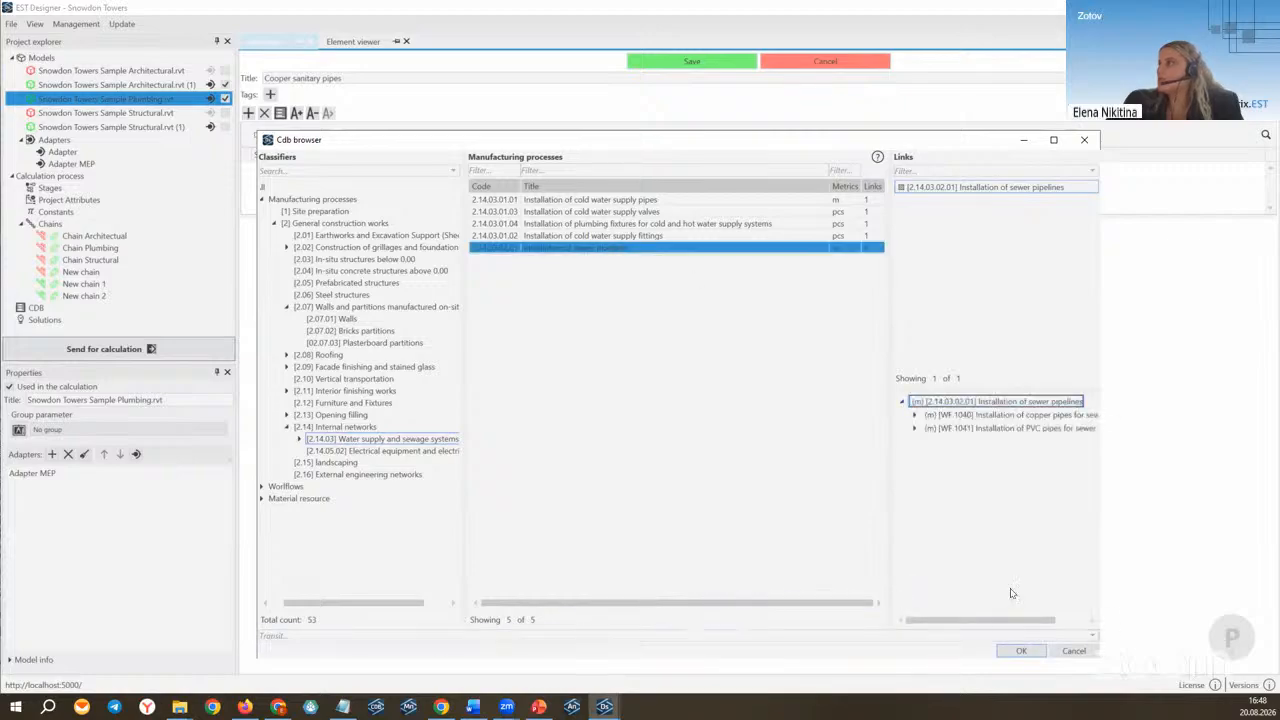
pyautogui.click(1023, 652)
pyautogui.moveTo(382, 446); pyautogui.dragTo(386, 340)
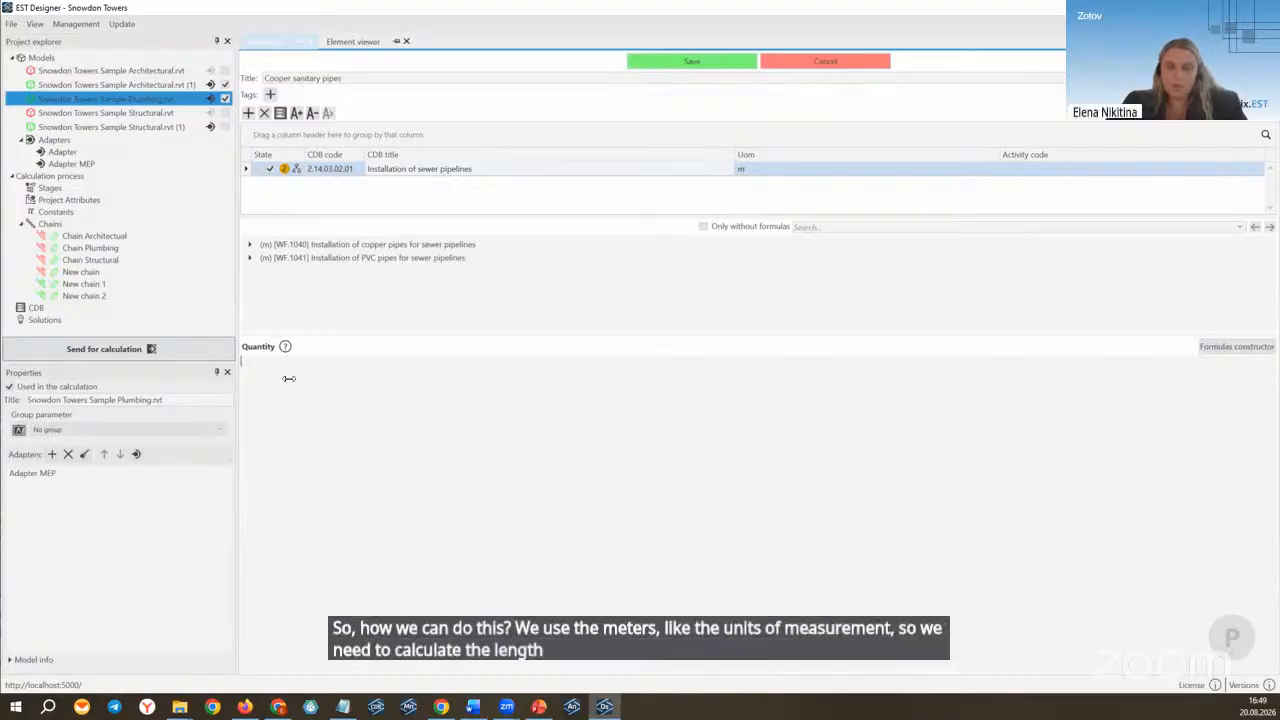
pyautogui.click(384, 172)
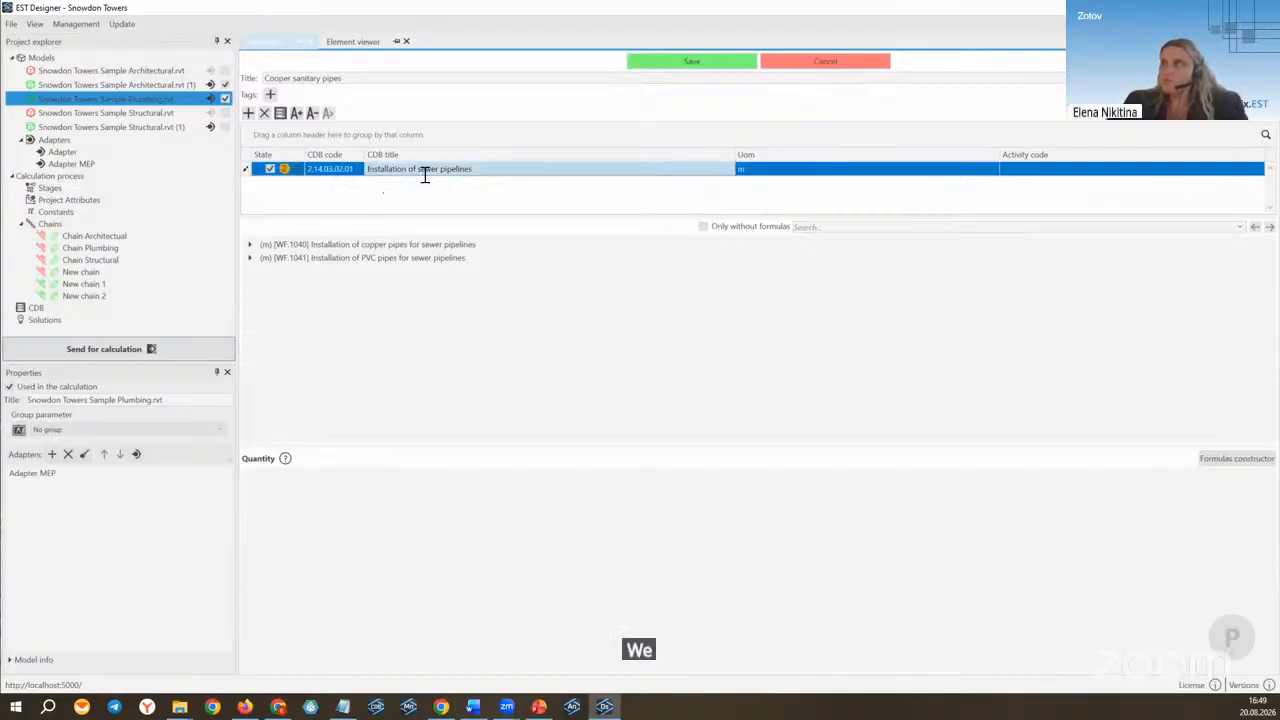
pyautogui.moveTo(323, 446); pyautogui.dragTo(338, 406)
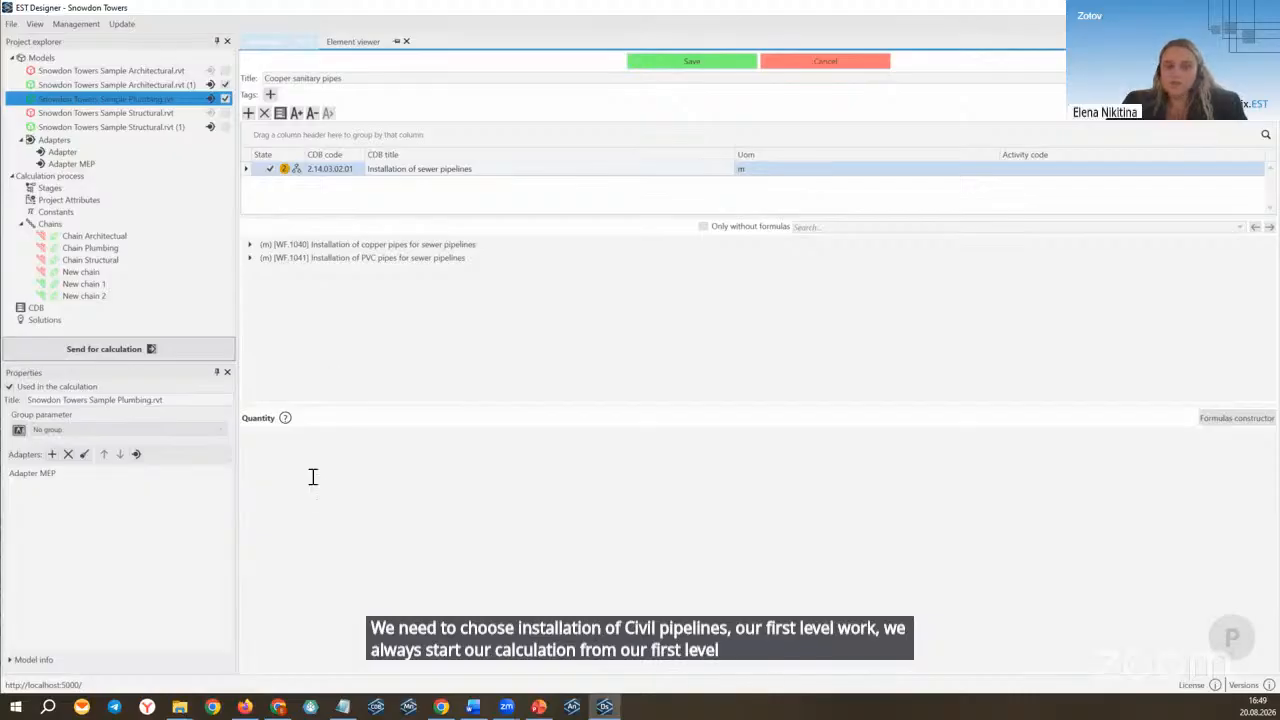
pyautogui.rightClick(282, 461)
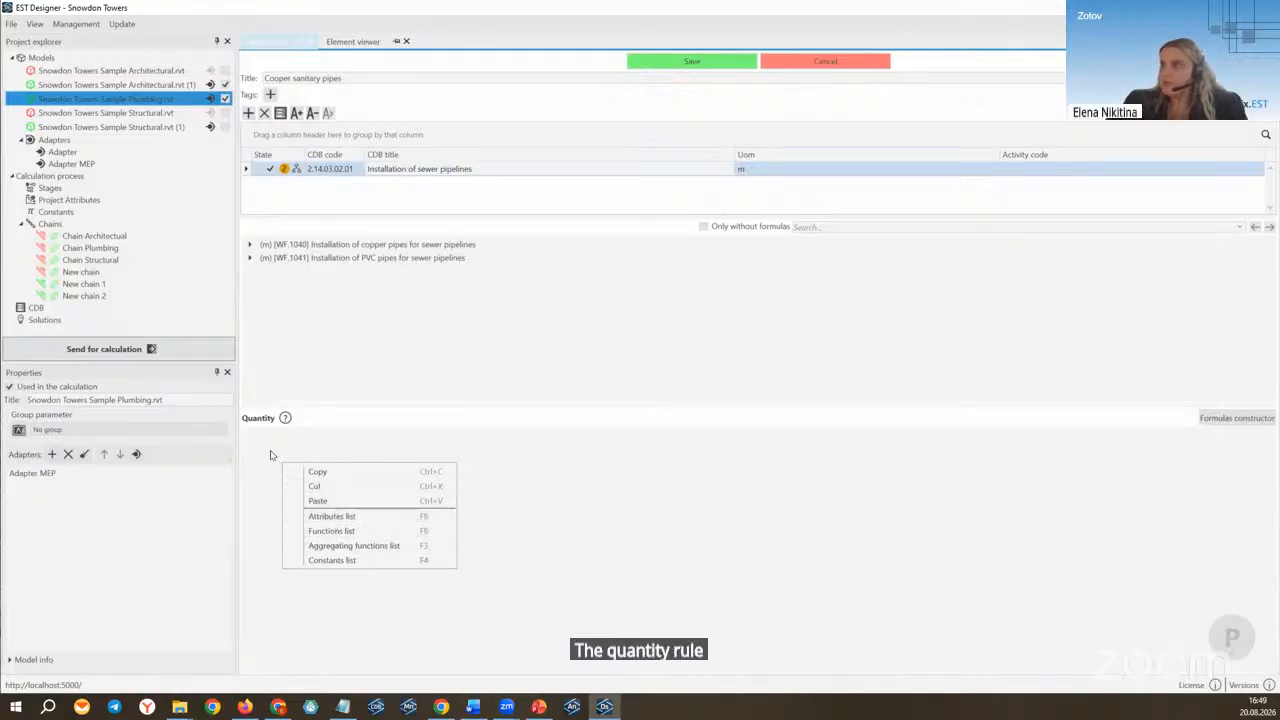
pyautogui.click(344, 512)
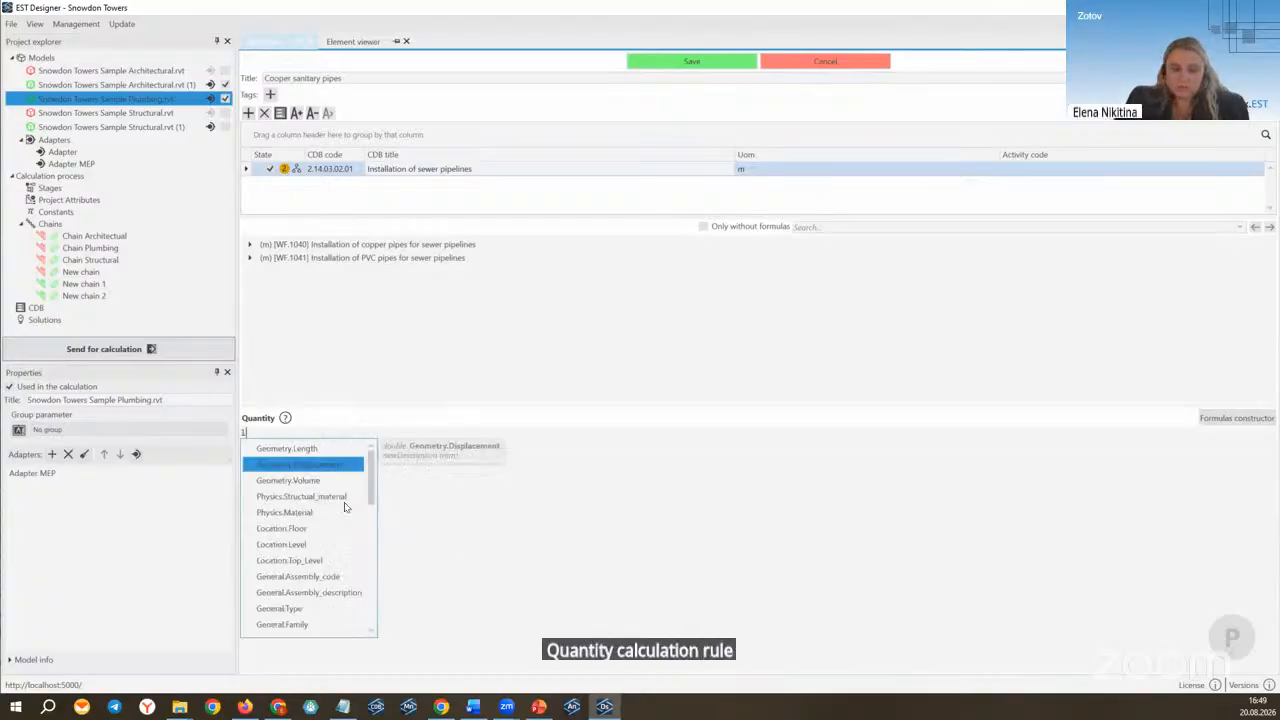
pyautogui.write('leng')
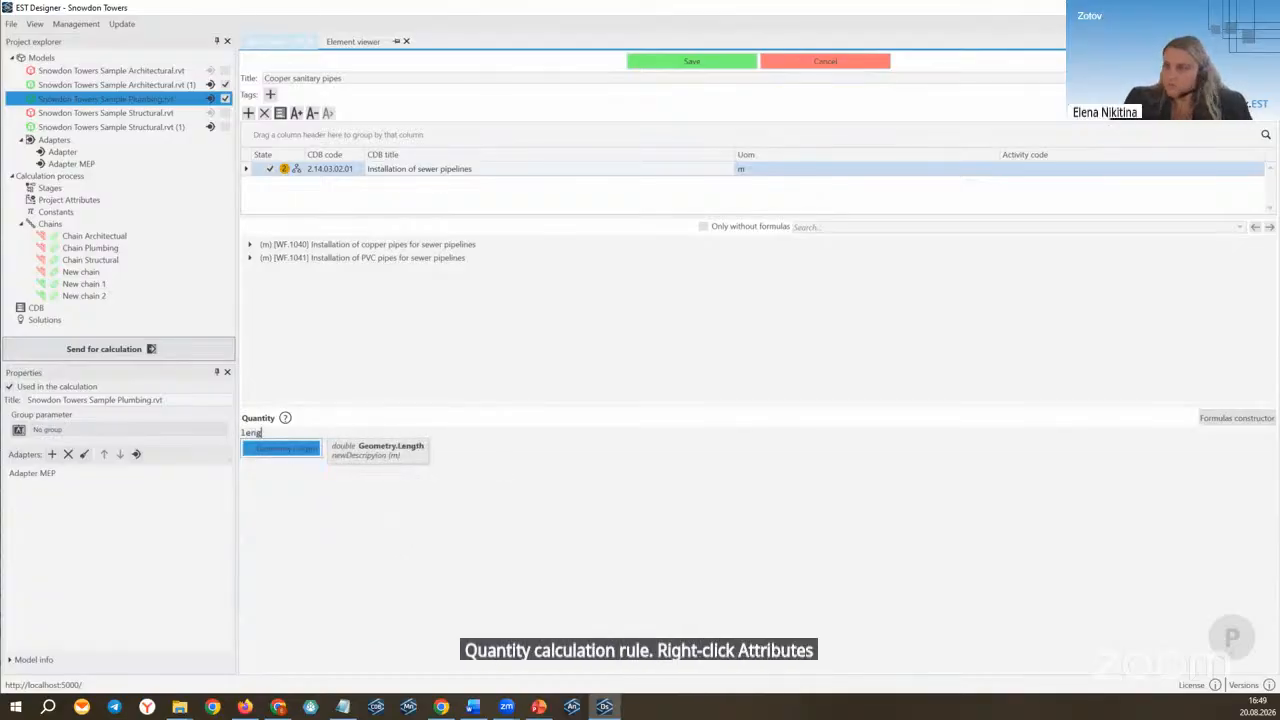
pyautogui.click(293, 447)
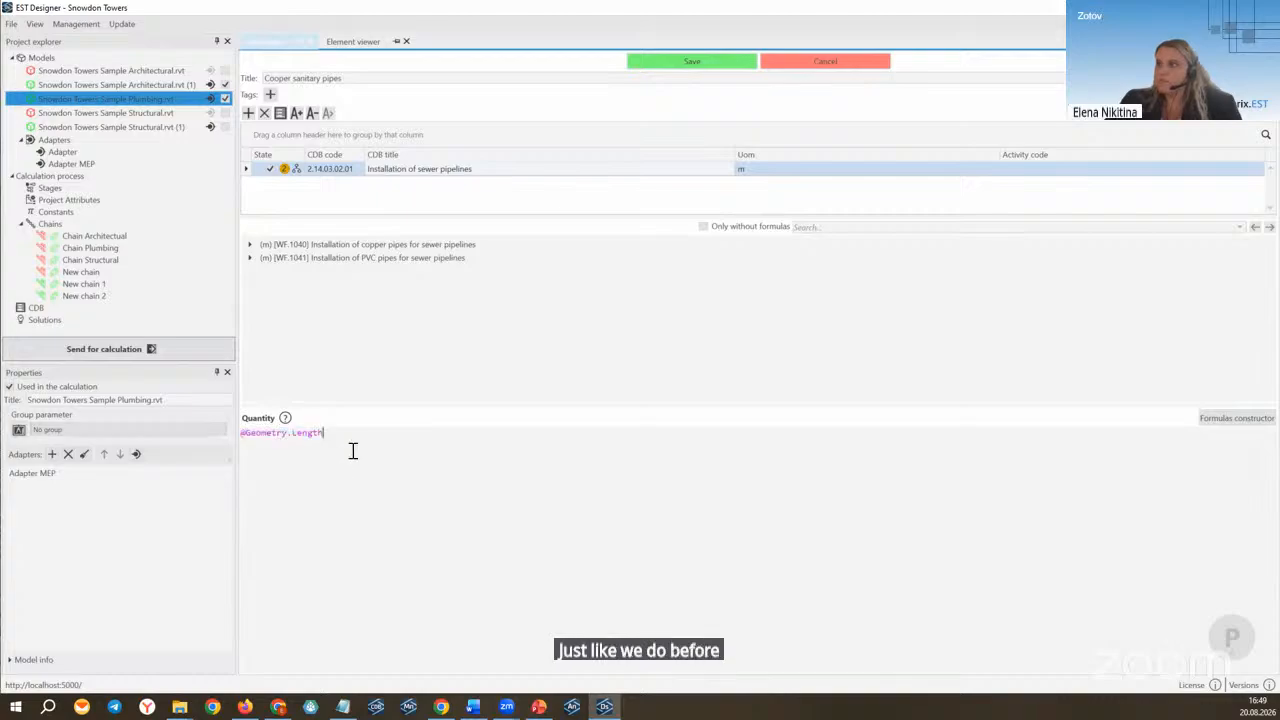
pyautogui.moveTo(328, 440); pyautogui.dragTo(271, 437)
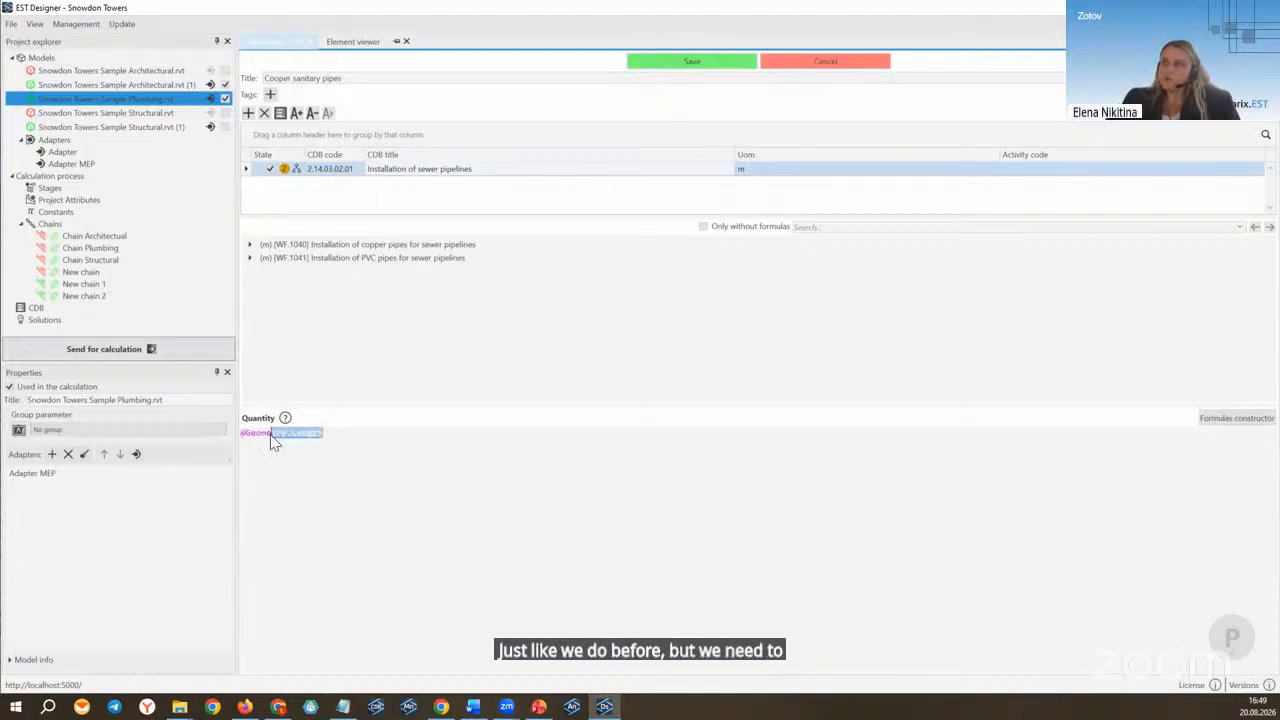
pyautogui.click(328, 449)
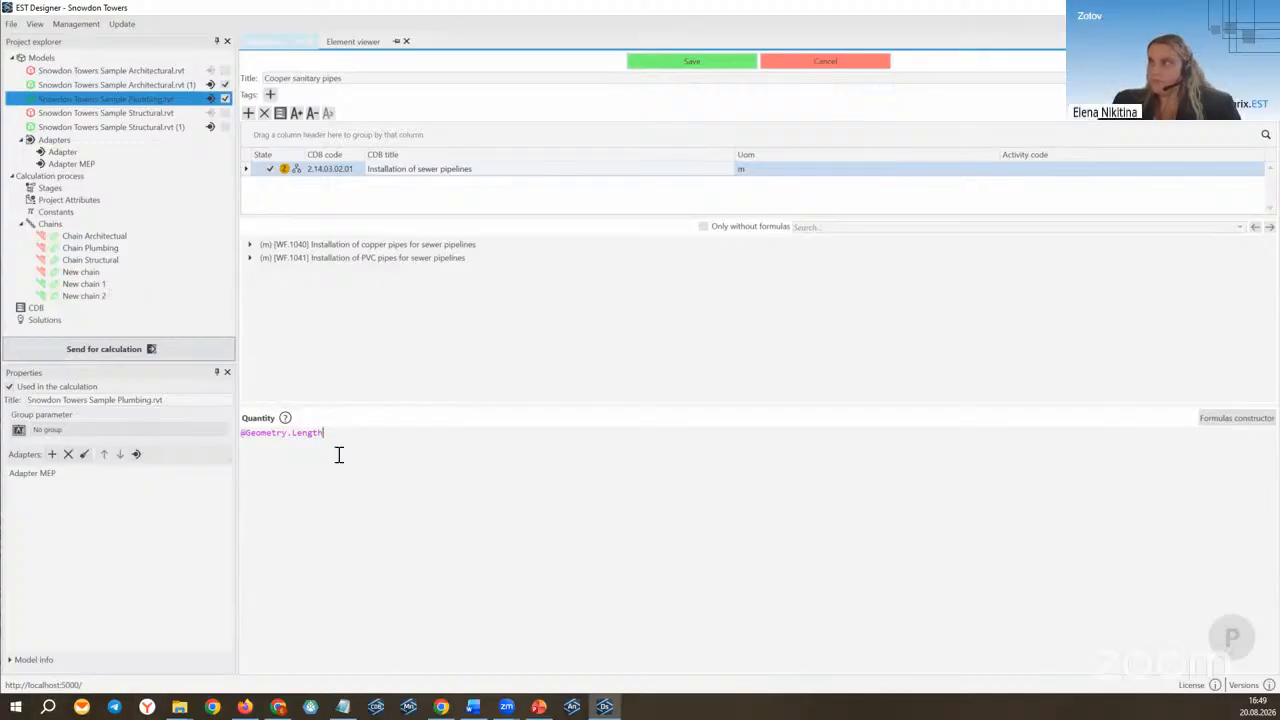
pyautogui.moveTo(337, 455); pyautogui.dragTo(230, 449)
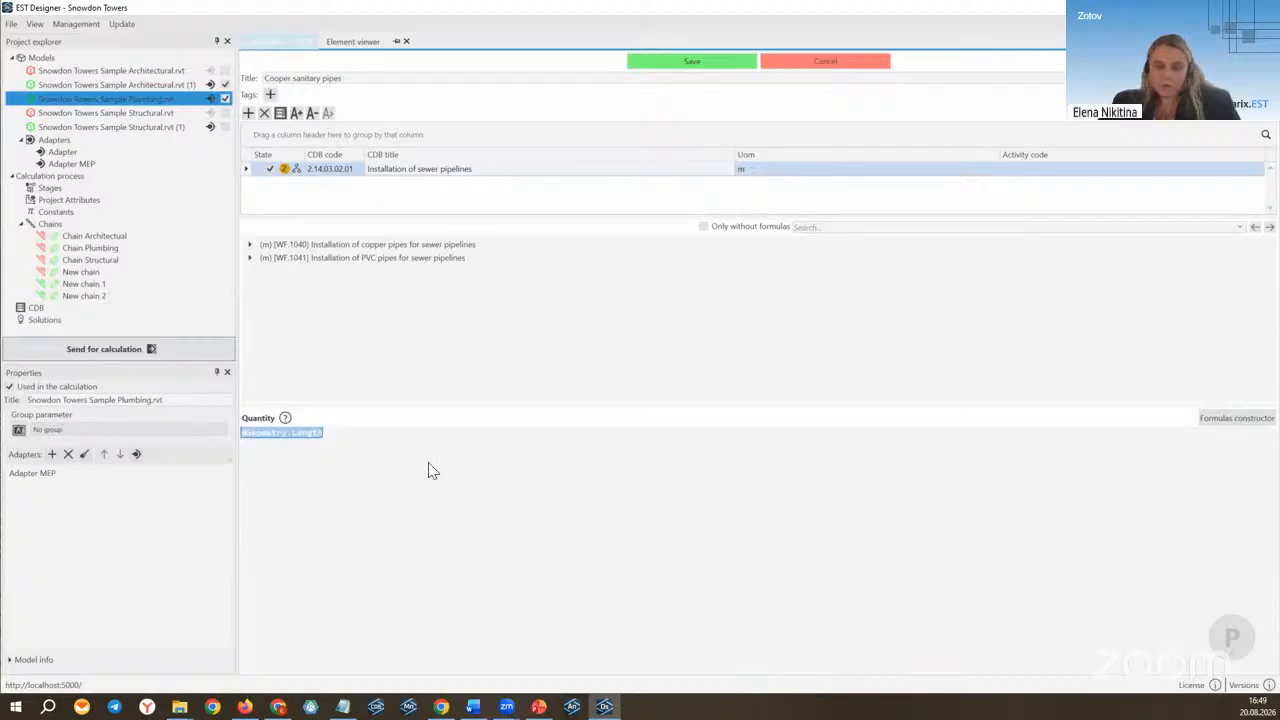
pyautogui.click(363, 455)
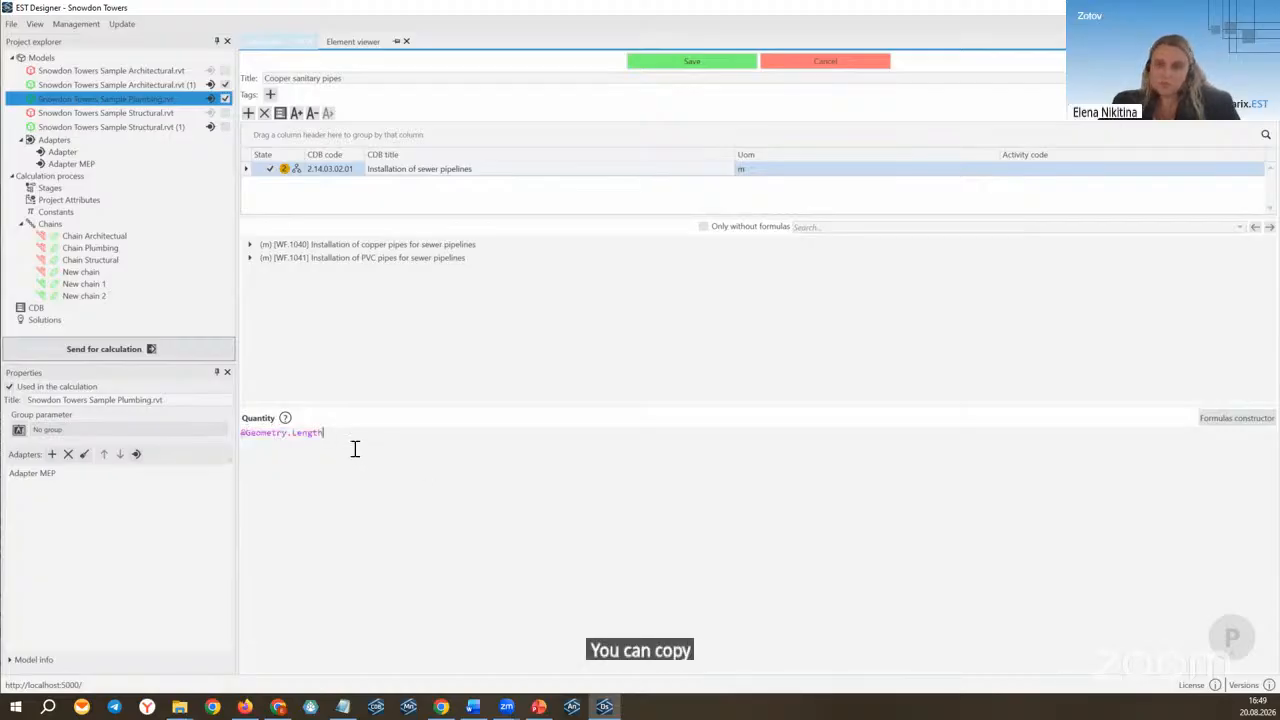
pyautogui.click(245, 245)
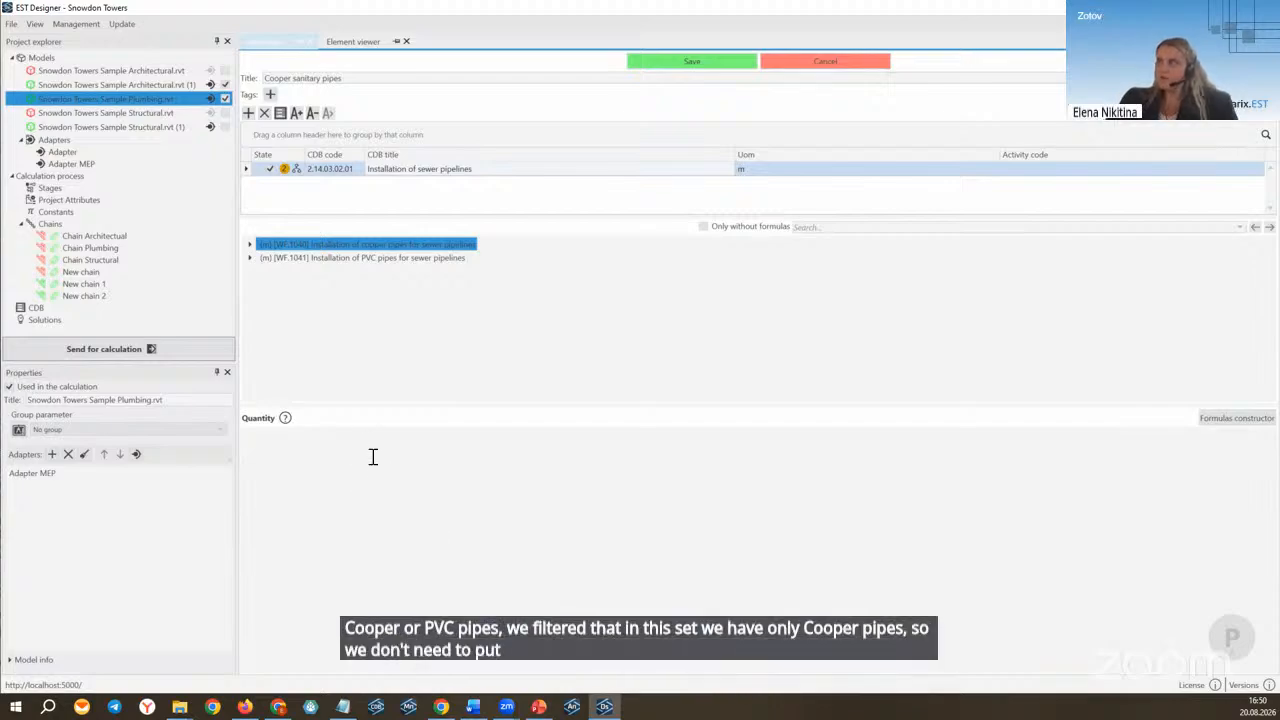
pyautogui.moveTo(317, 404); pyautogui.dragTo(323, 366)
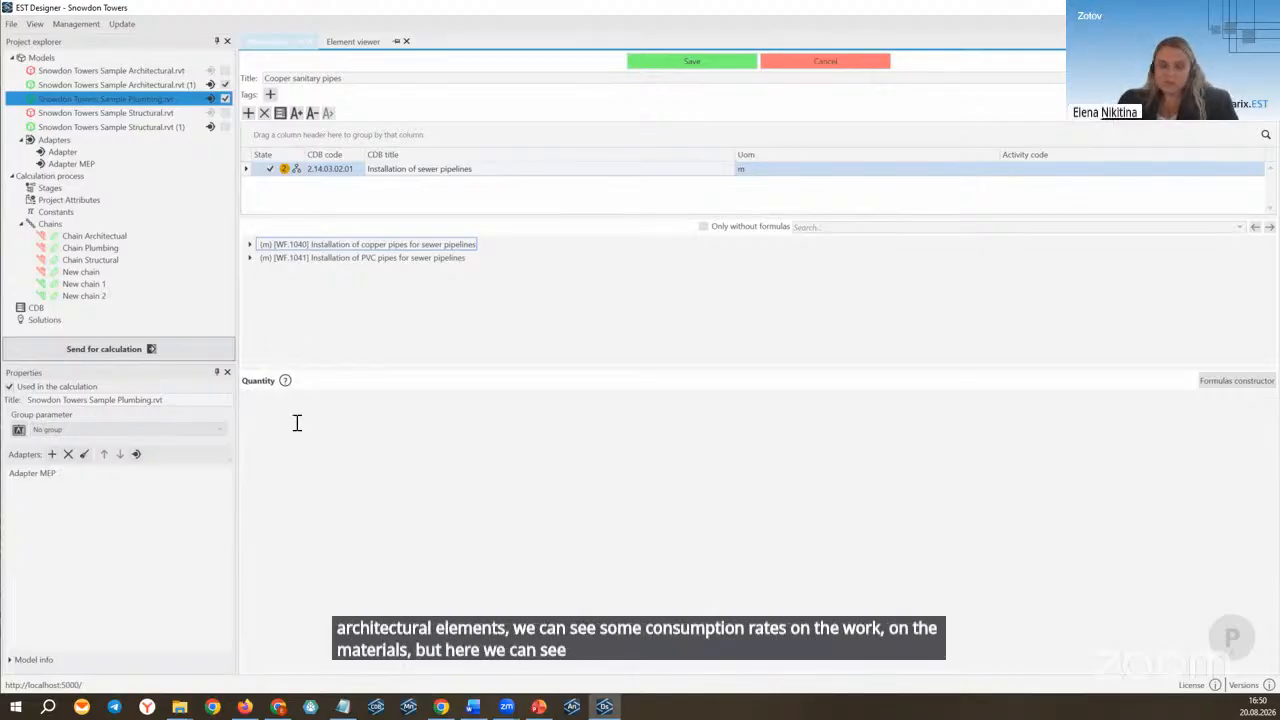
pyautogui.click(280, 247)
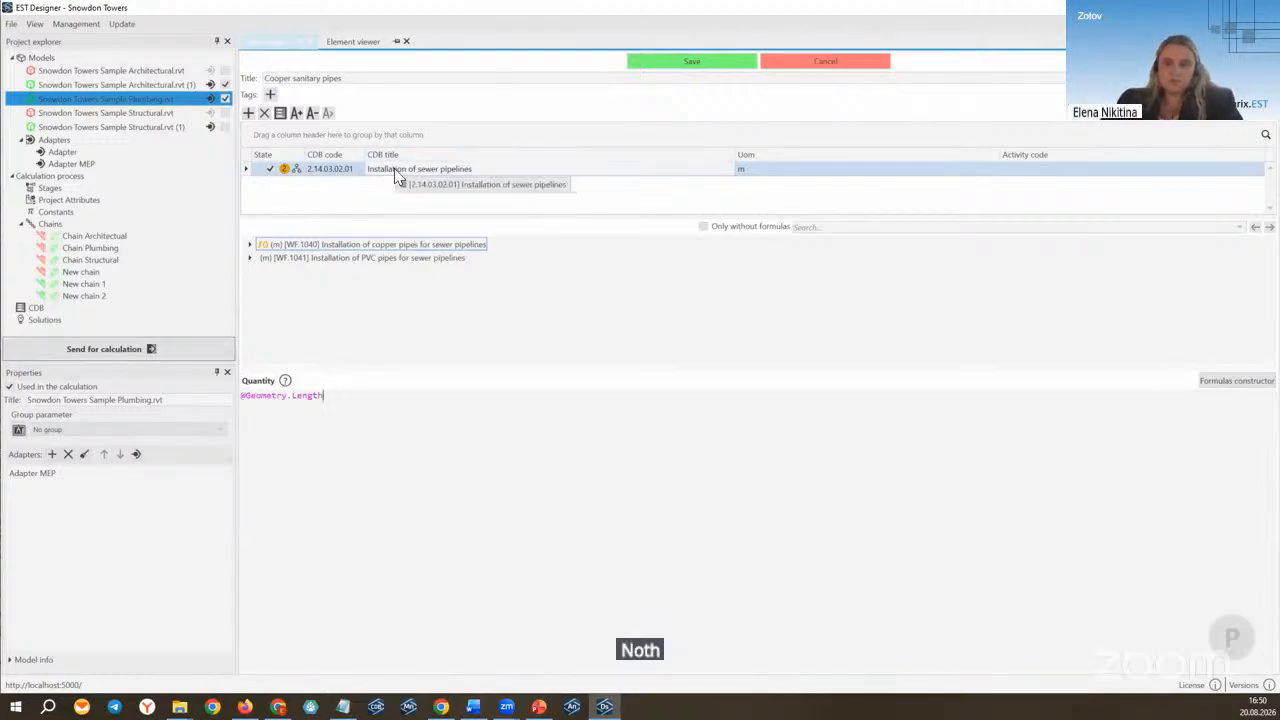
# Step: Expand Installation of copper pipes for sewer pipelines and open the empty quantity formula of Copper pipe 4" (MR.08.04) for editing
pyautogui.click(251, 247)
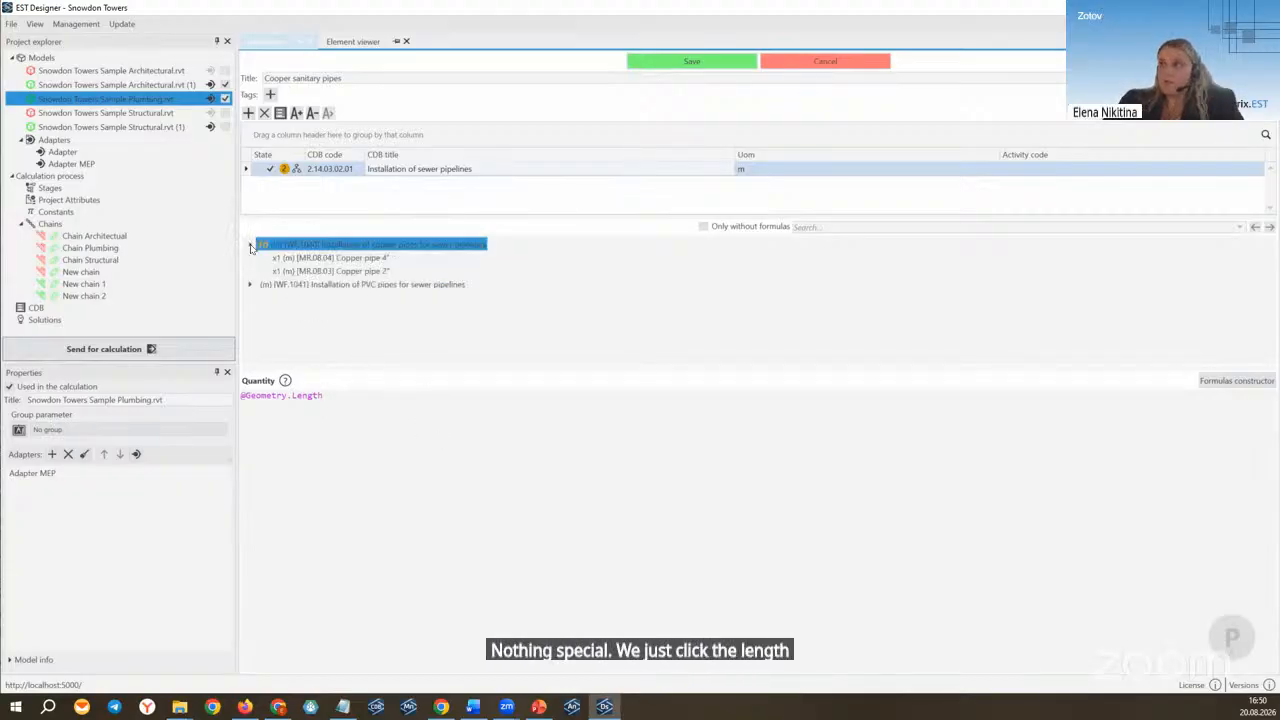
pyautogui.click(360, 268)
pyautogui.click(361, 258)
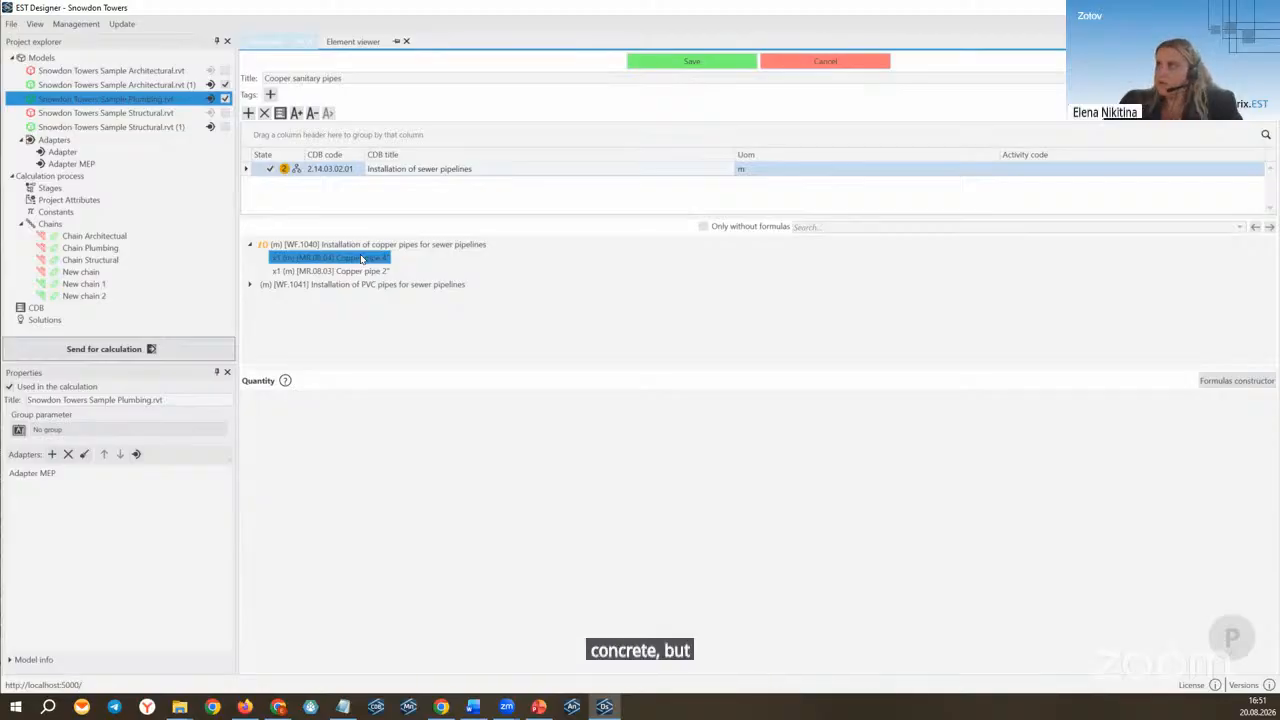
pyautogui.moveTo(328, 367); pyautogui.dragTo(337, 320)
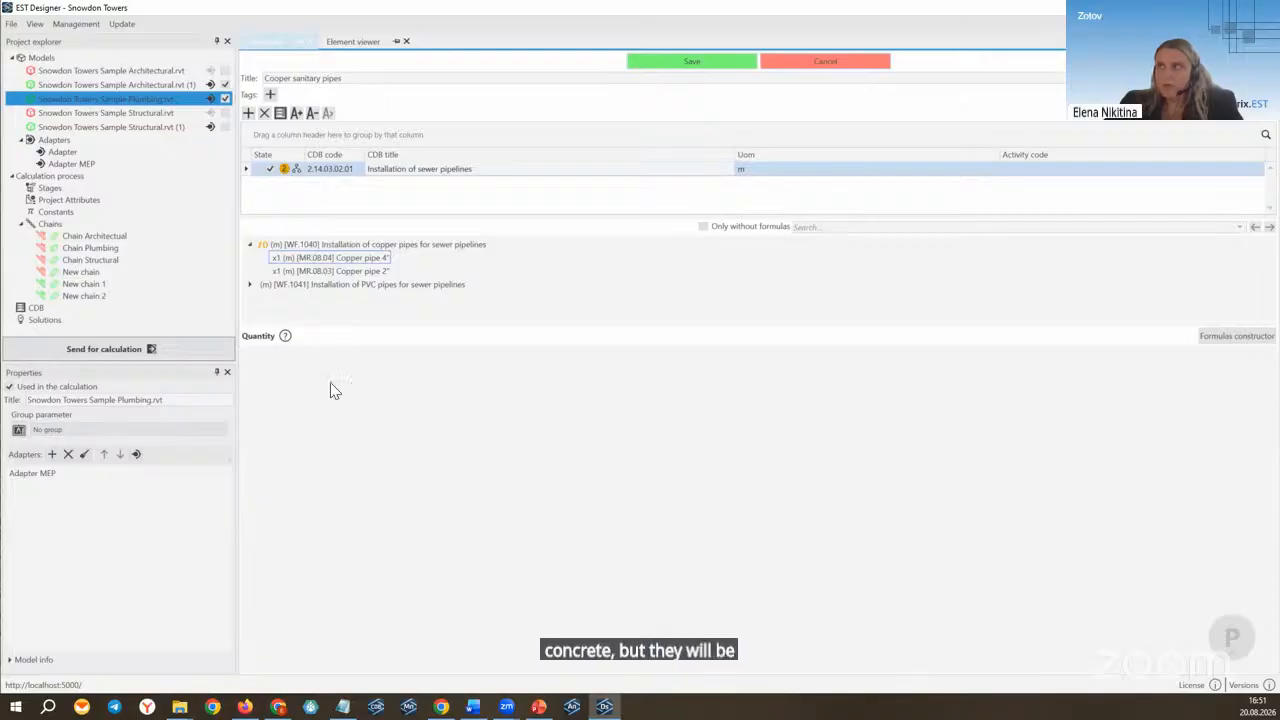
pyautogui.click(350, 263)
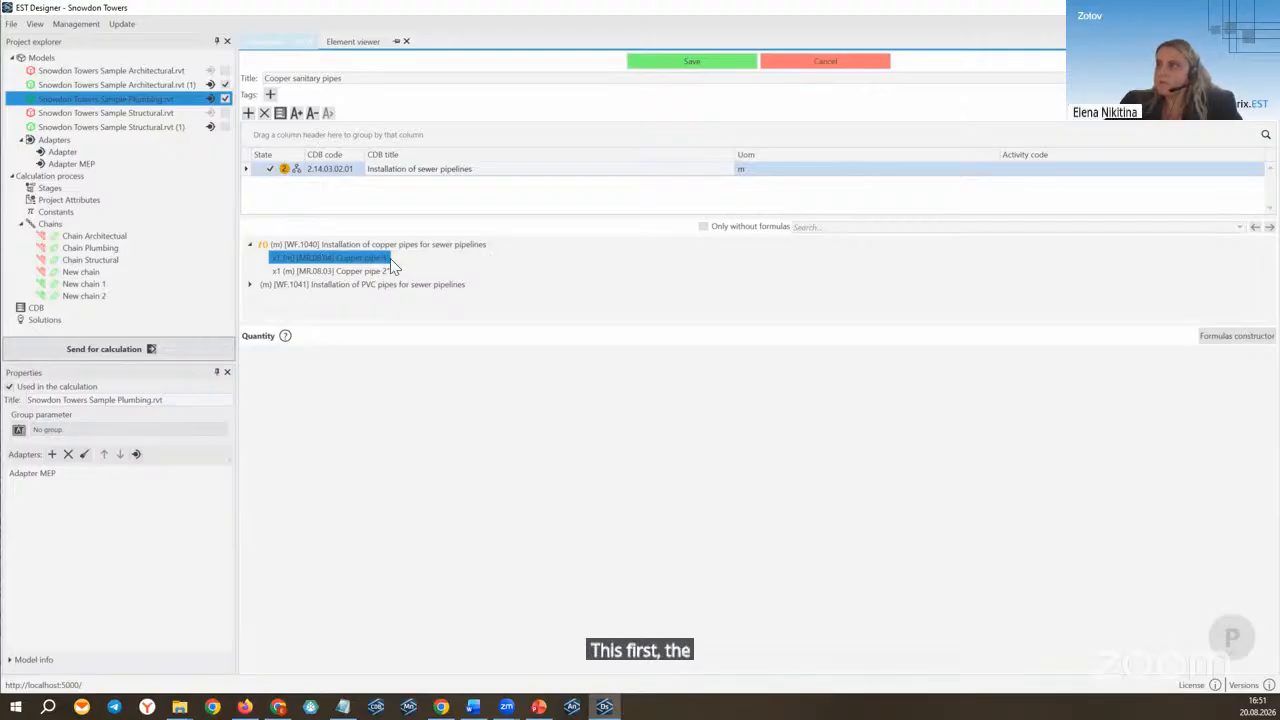
pyautogui.click(321, 390)
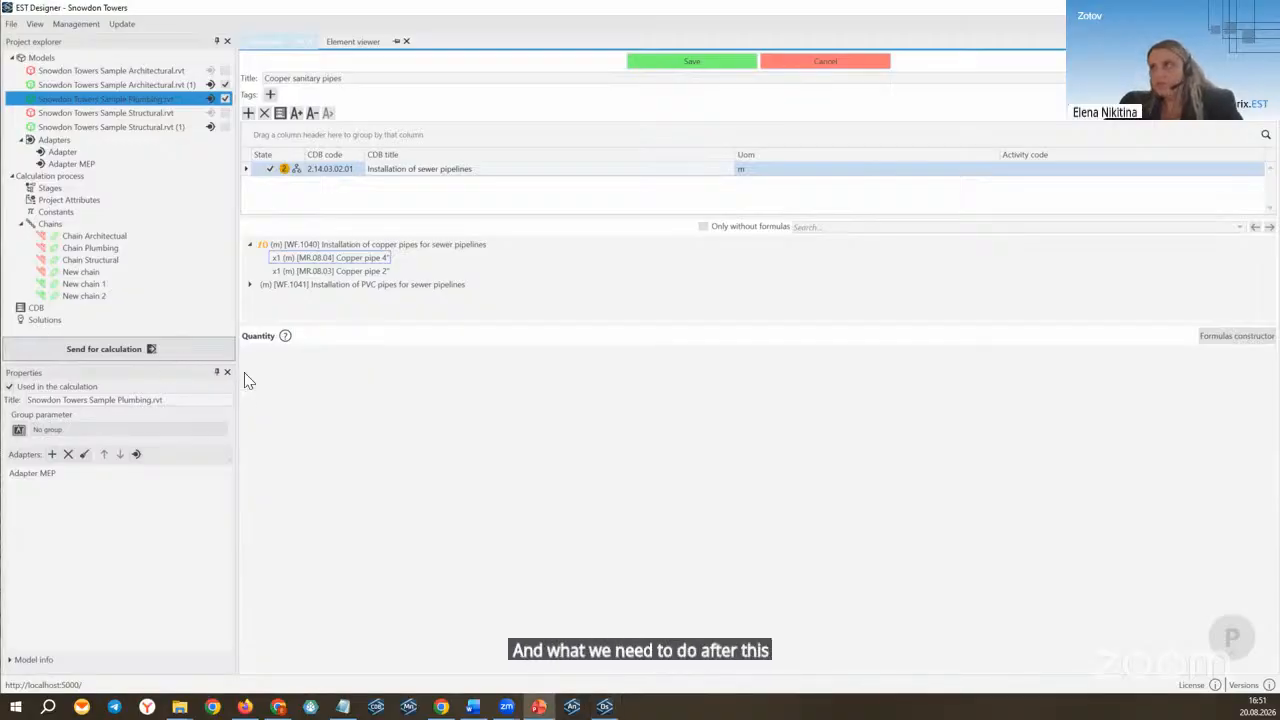
pyautogui.click(335, 260)
pyautogui.click(287, 397)
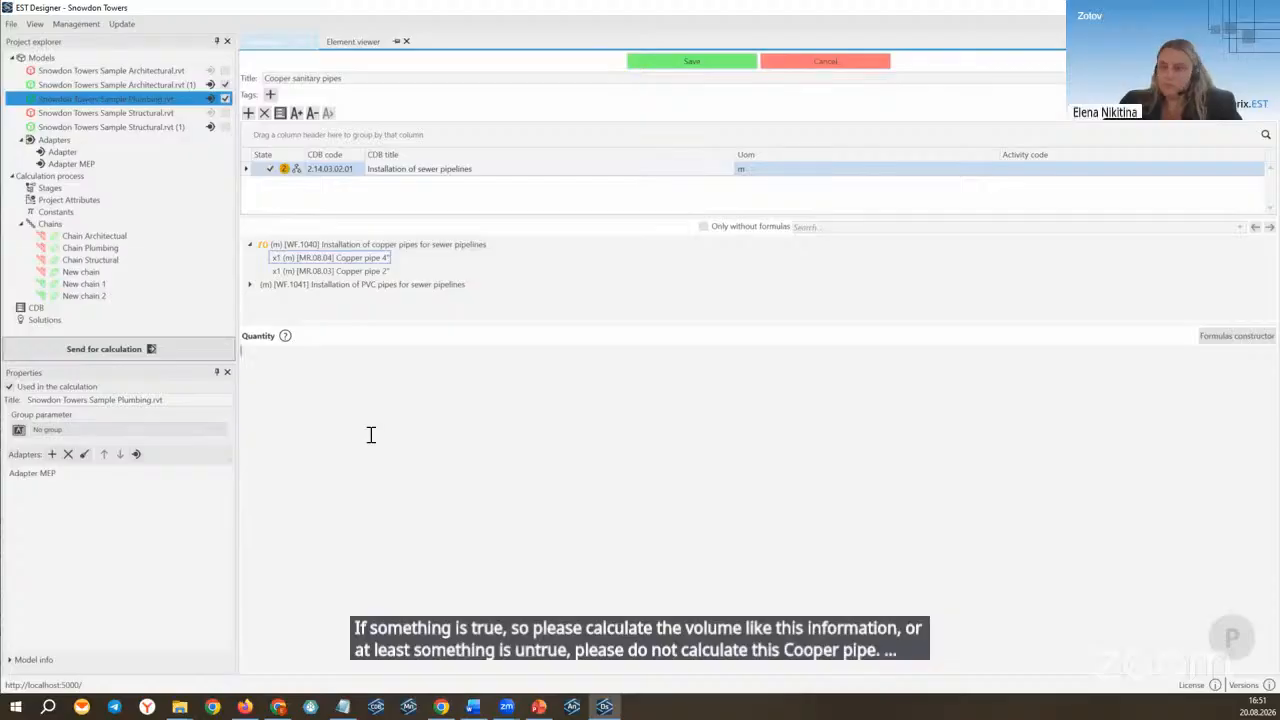
pyautogui.click(335, 390)
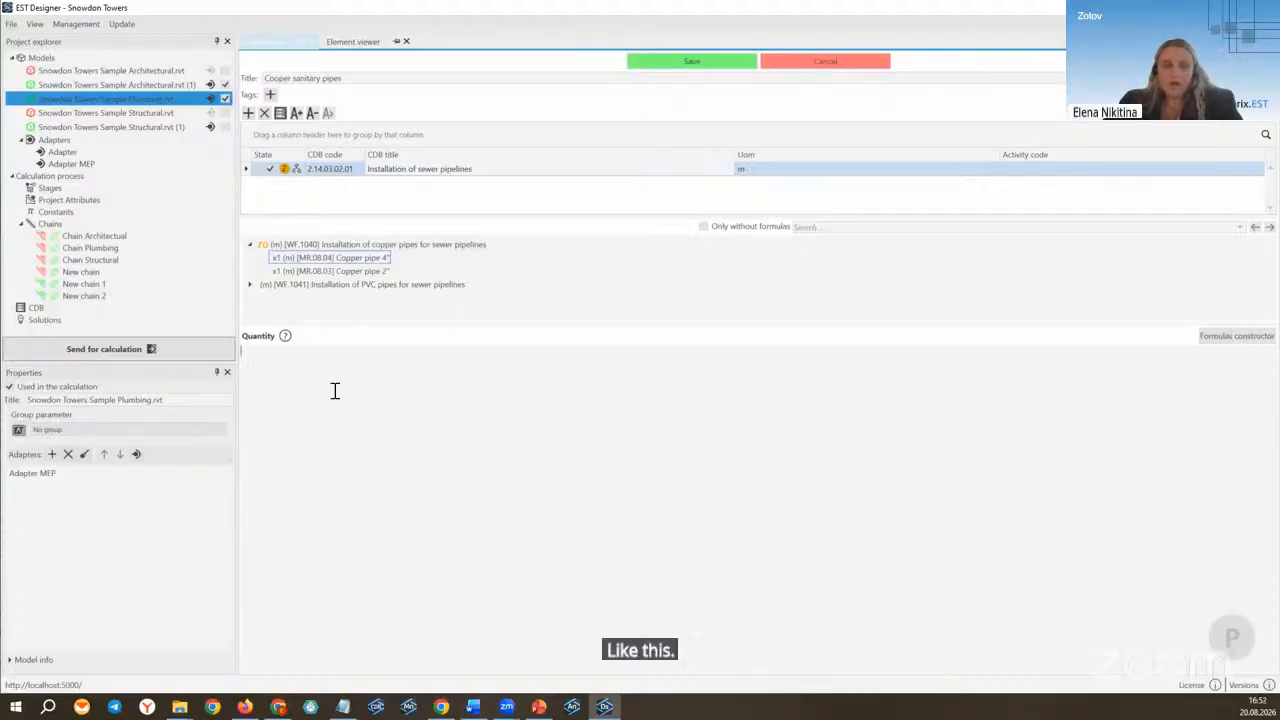
pyautogui.click(336, 259)
pyautogui.rightClick(284, 374)
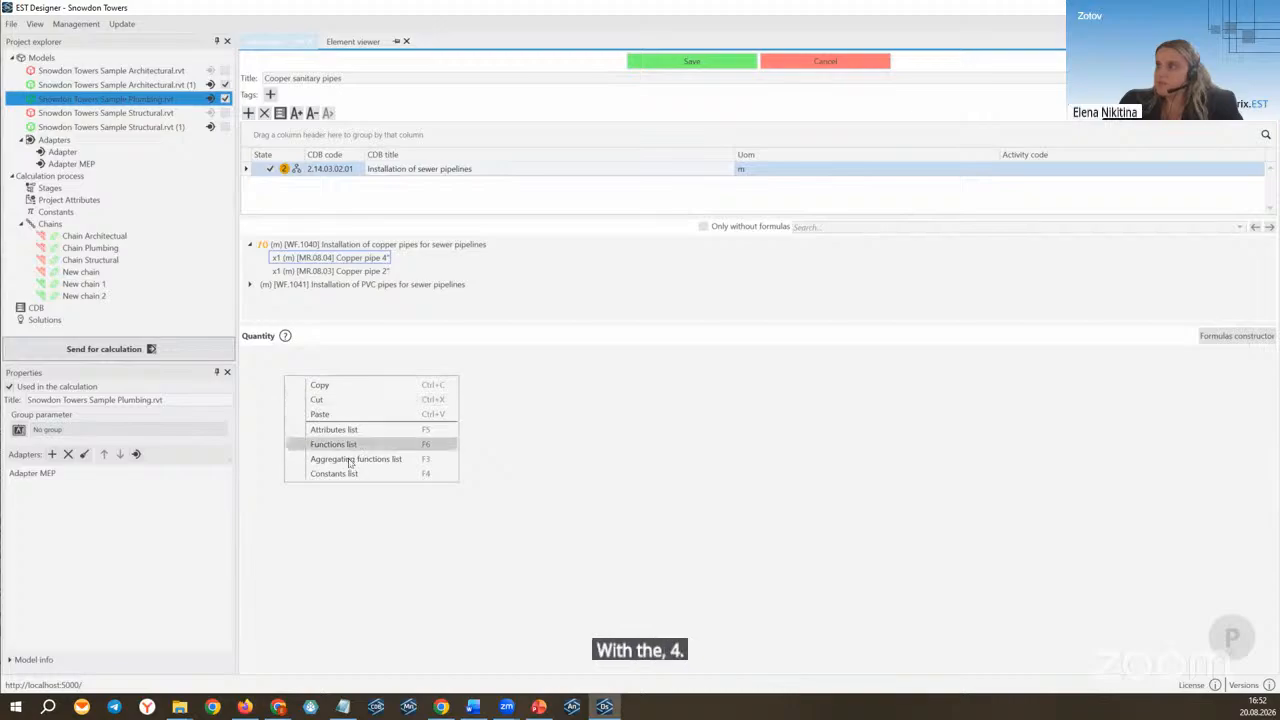
pyautogui.click(277, 364)
pyautogui.rightClick(277, 364)
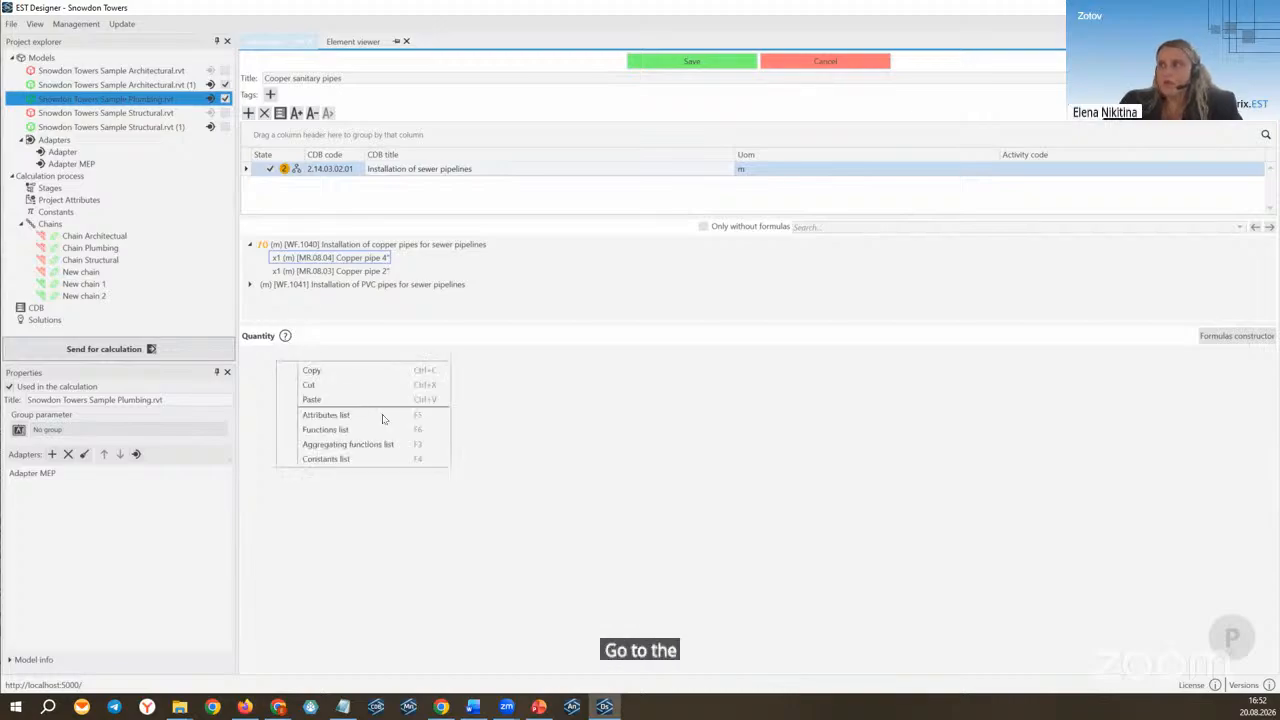
pyautogui.click(323, 437)
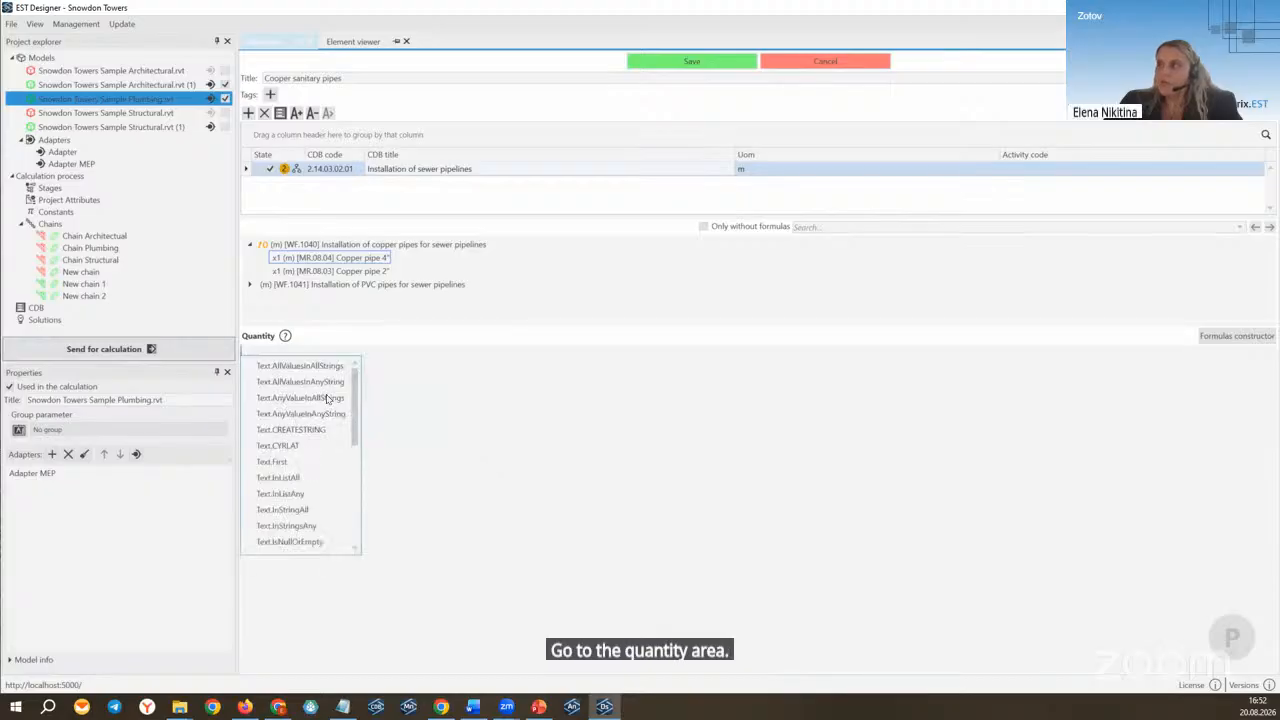
pyautogui.scroll(-5, 330, 420)
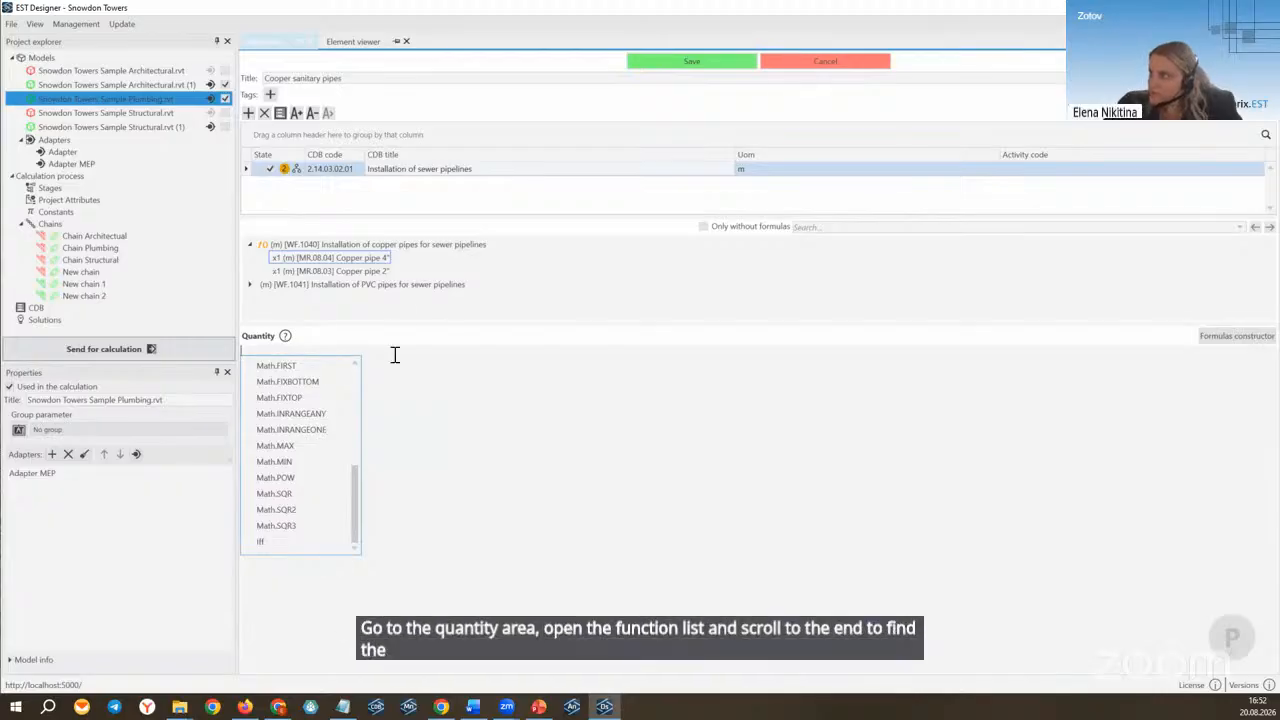
pyautogui.click(403, 325)
# Step: Enlarge the quantity formula area and insert the Iff function into the formula of Copper pipe 4"
pyautogui.moveTo(403, 323); pyautogui.dragTo(397, 274)
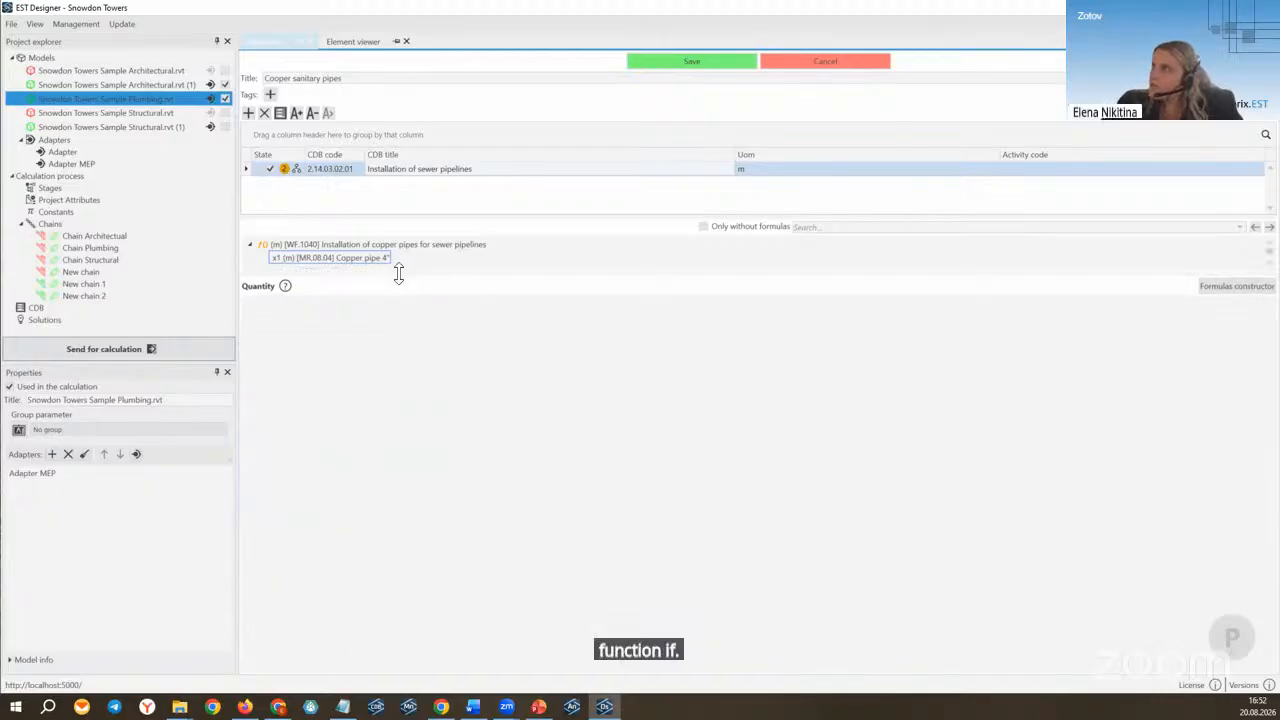
pyautogui.rightClick(293, 307)
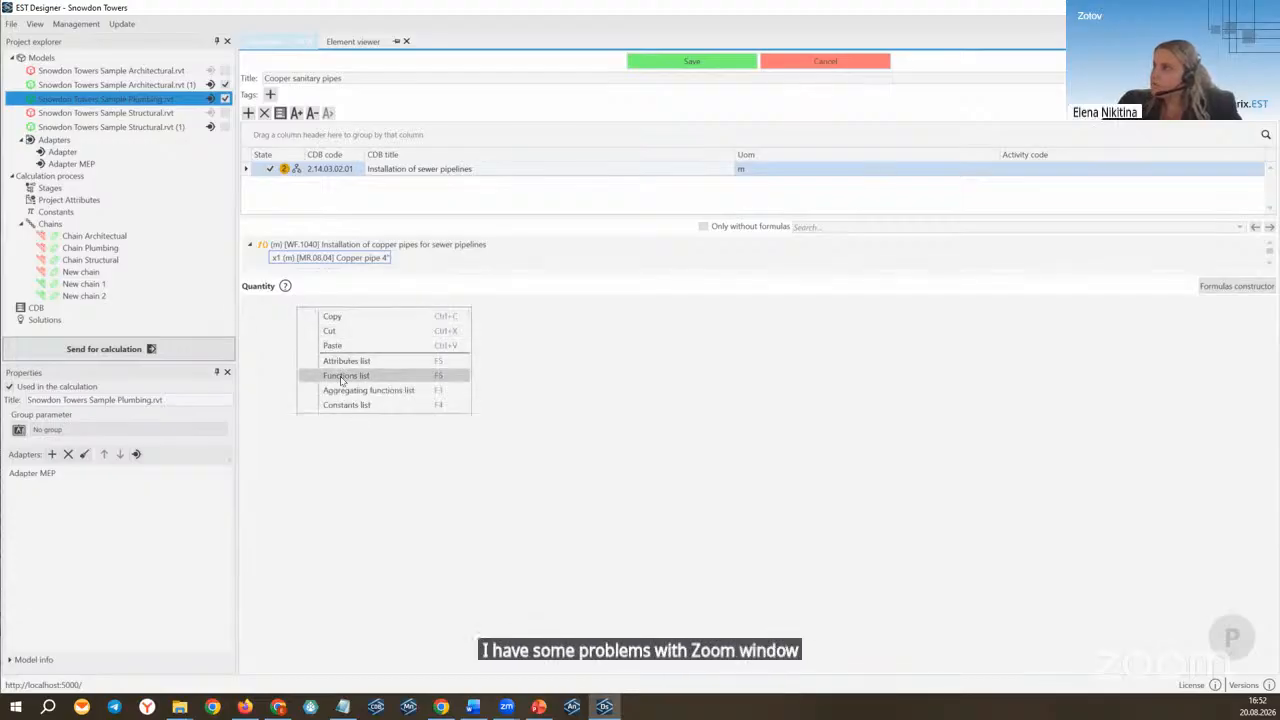
pyautogui.click(333, 376)
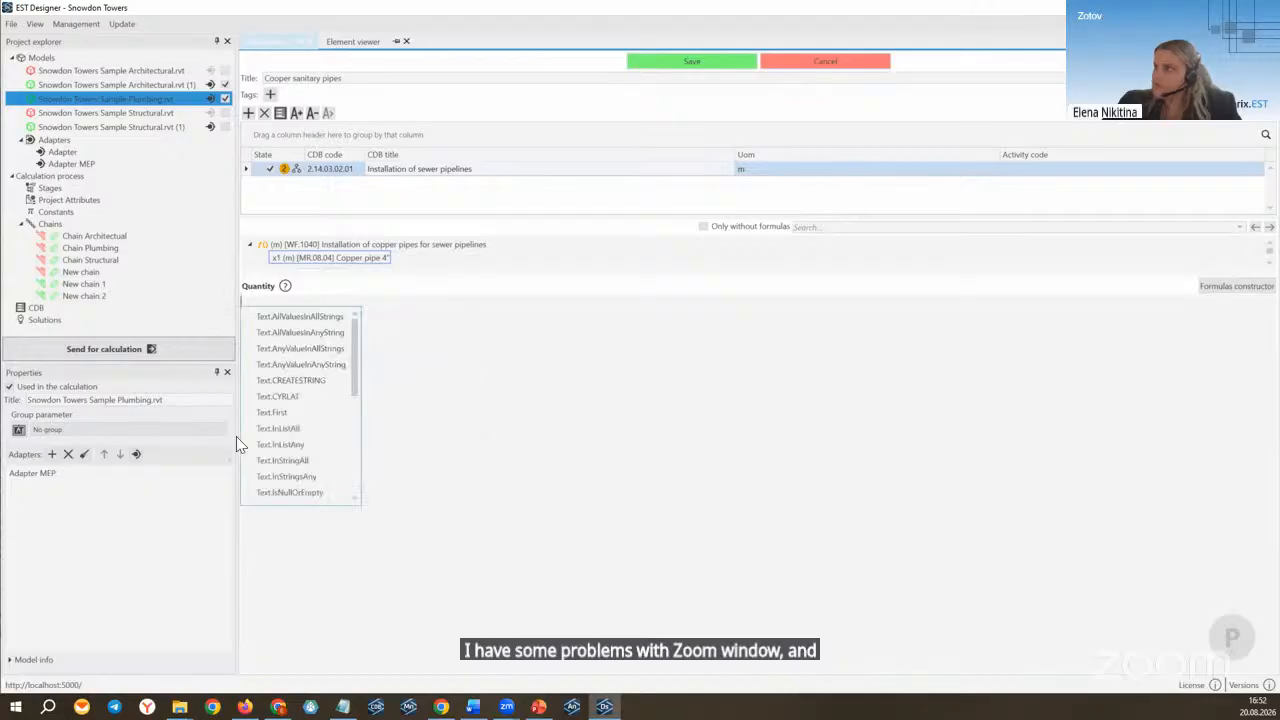
pyautogui.scroll(-5, 348, 404)
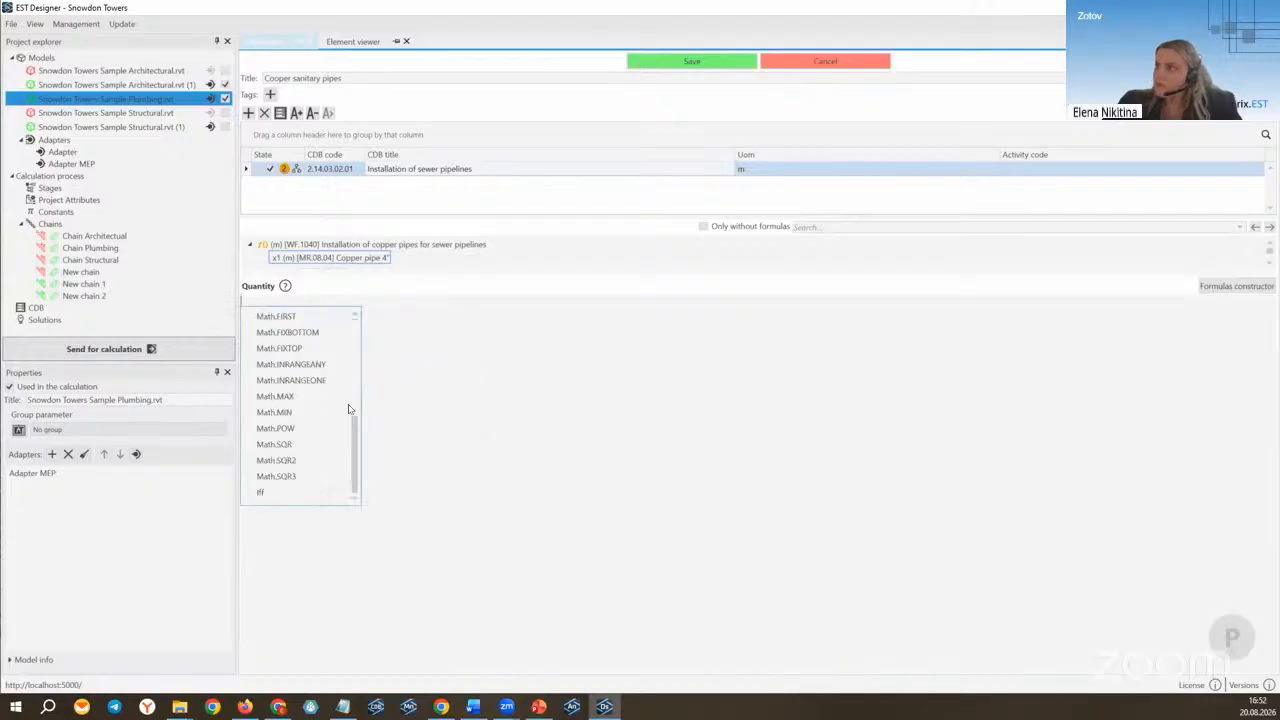
pyautogui.click(268, 494)
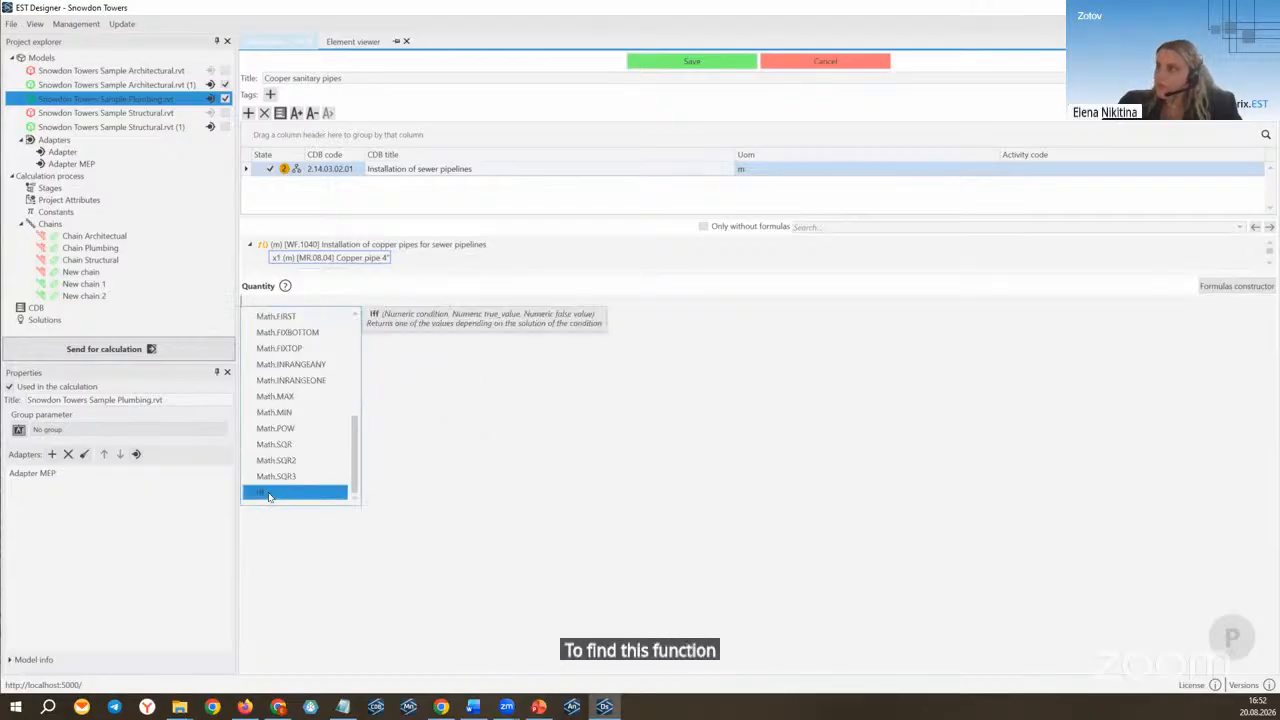
pyautogui.doubleClick(268, 494)
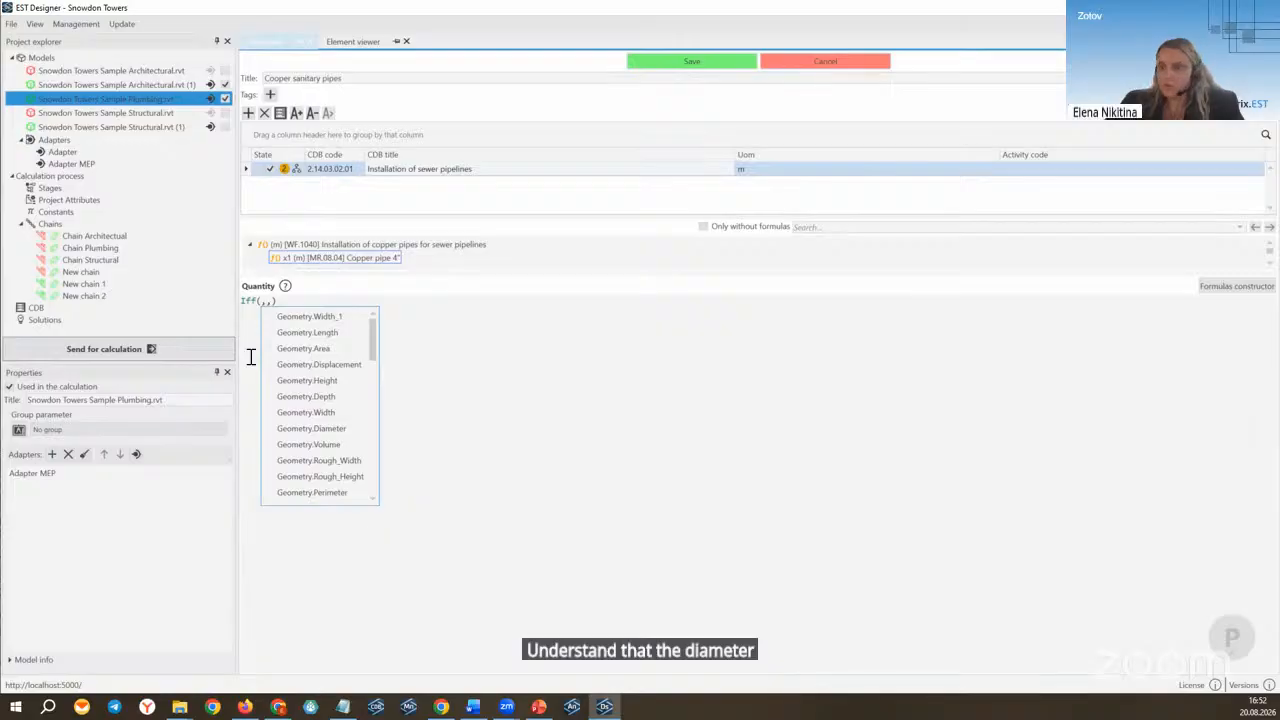
pyautogui.rightClick(262, 300)
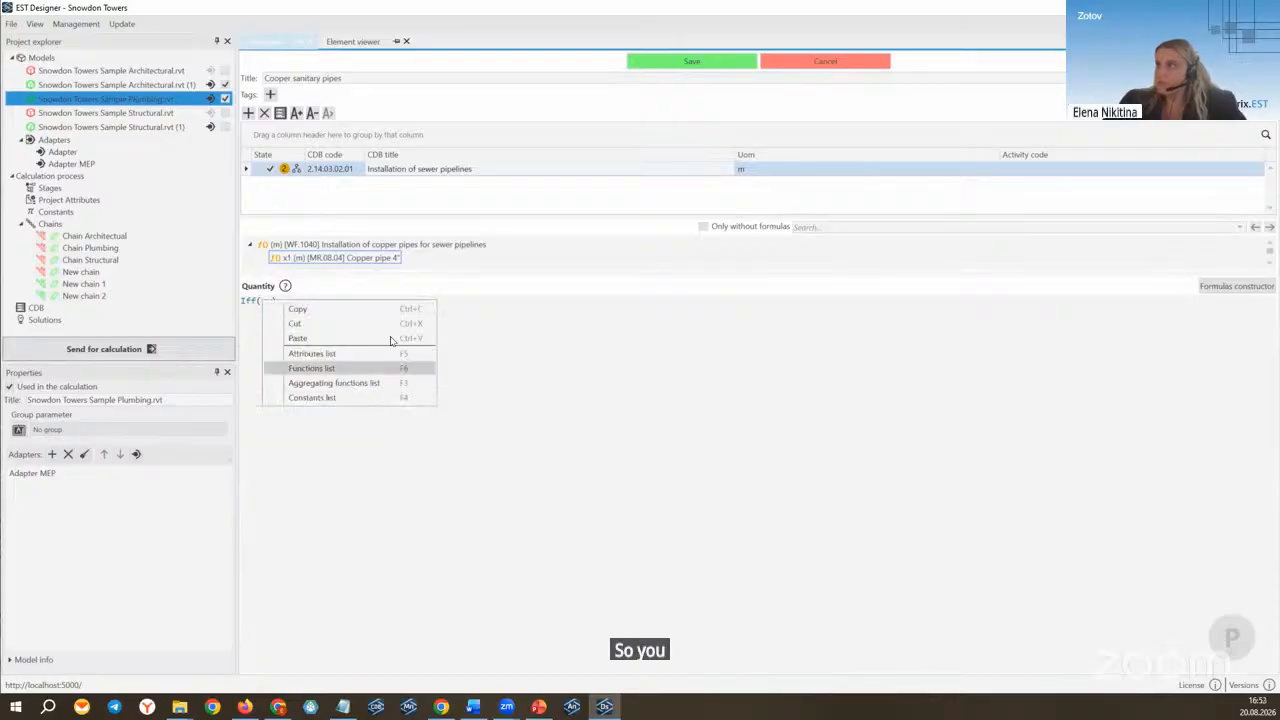
pyautogui.click(324, 356)
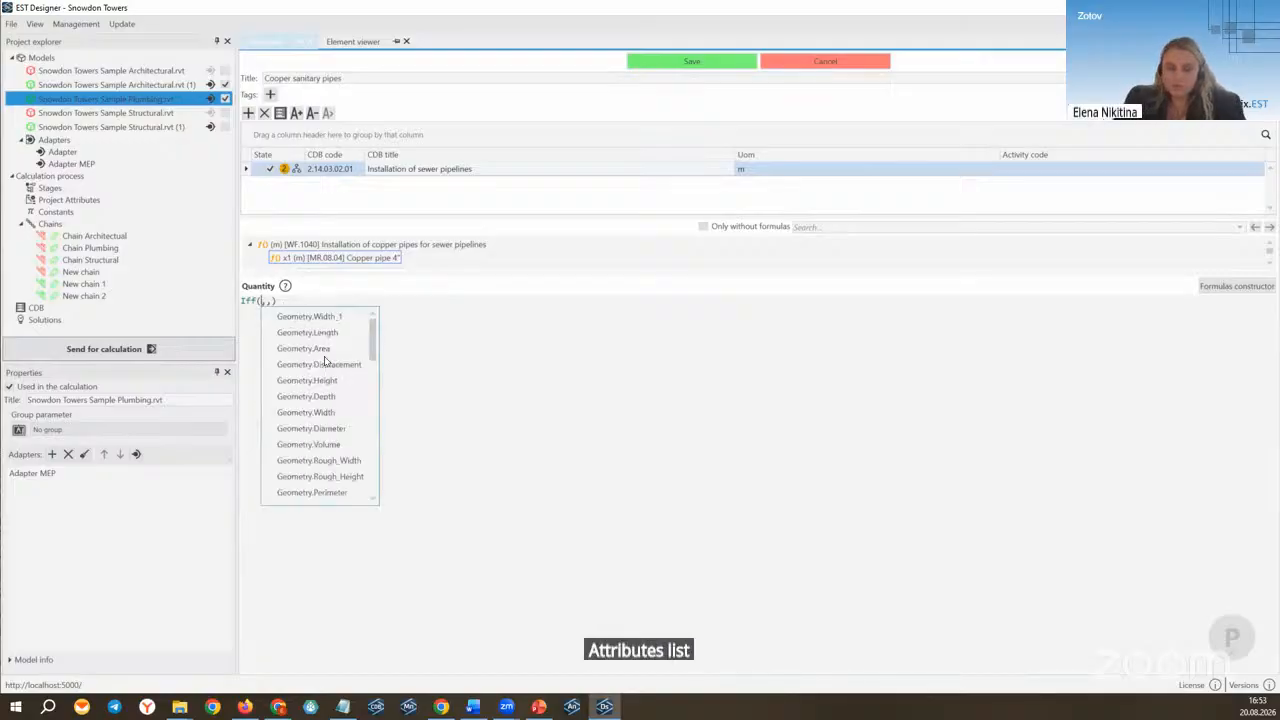
pyautogui.write('dia')
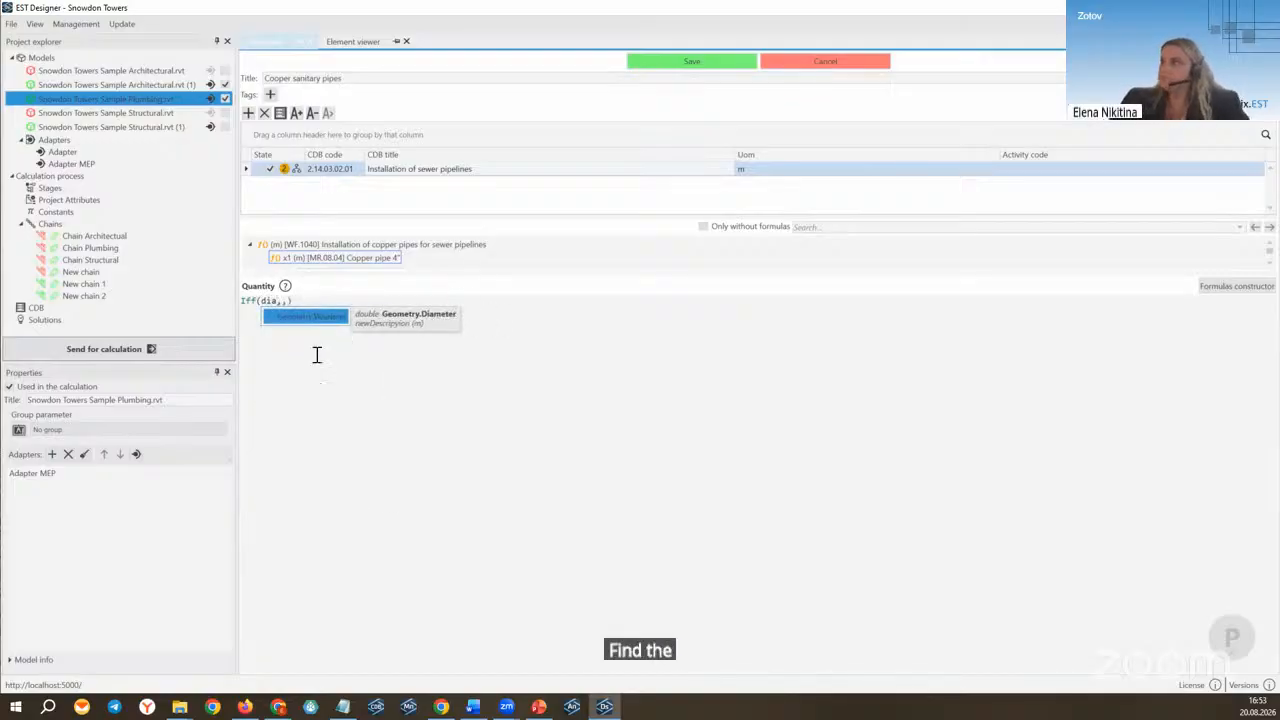
pyautogui.click(293, 318)
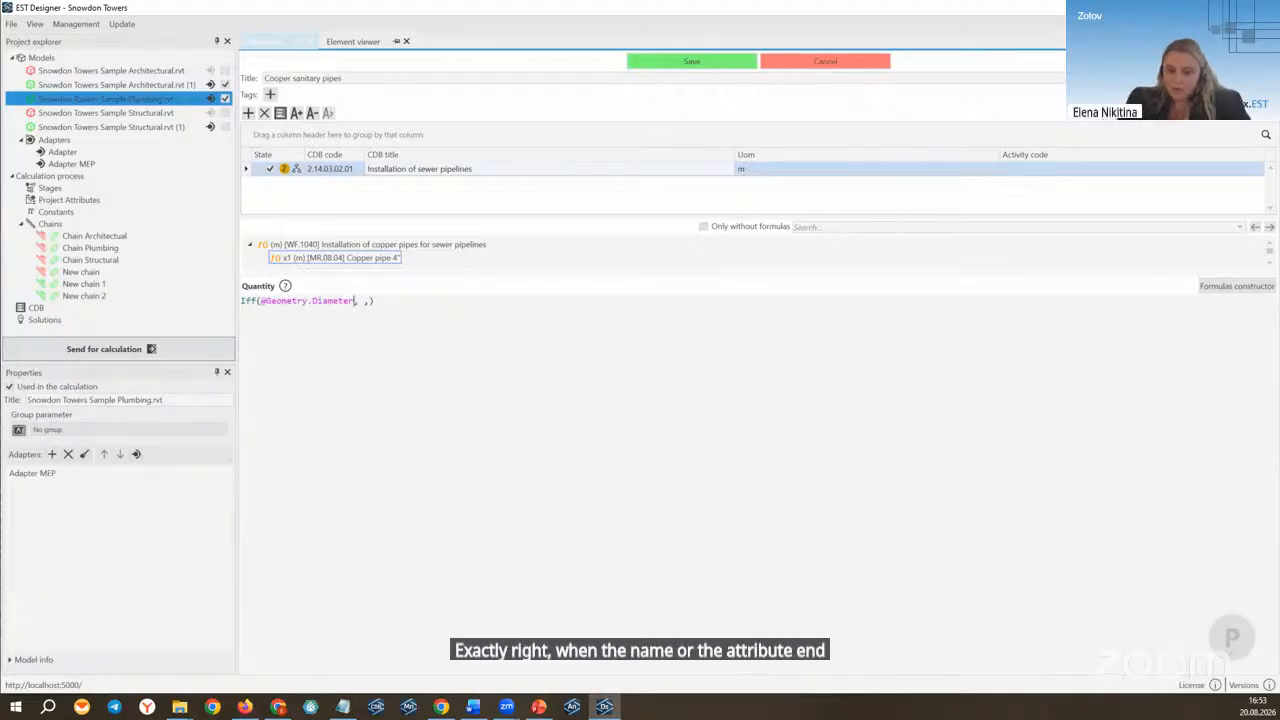
pyautogui.write('==')
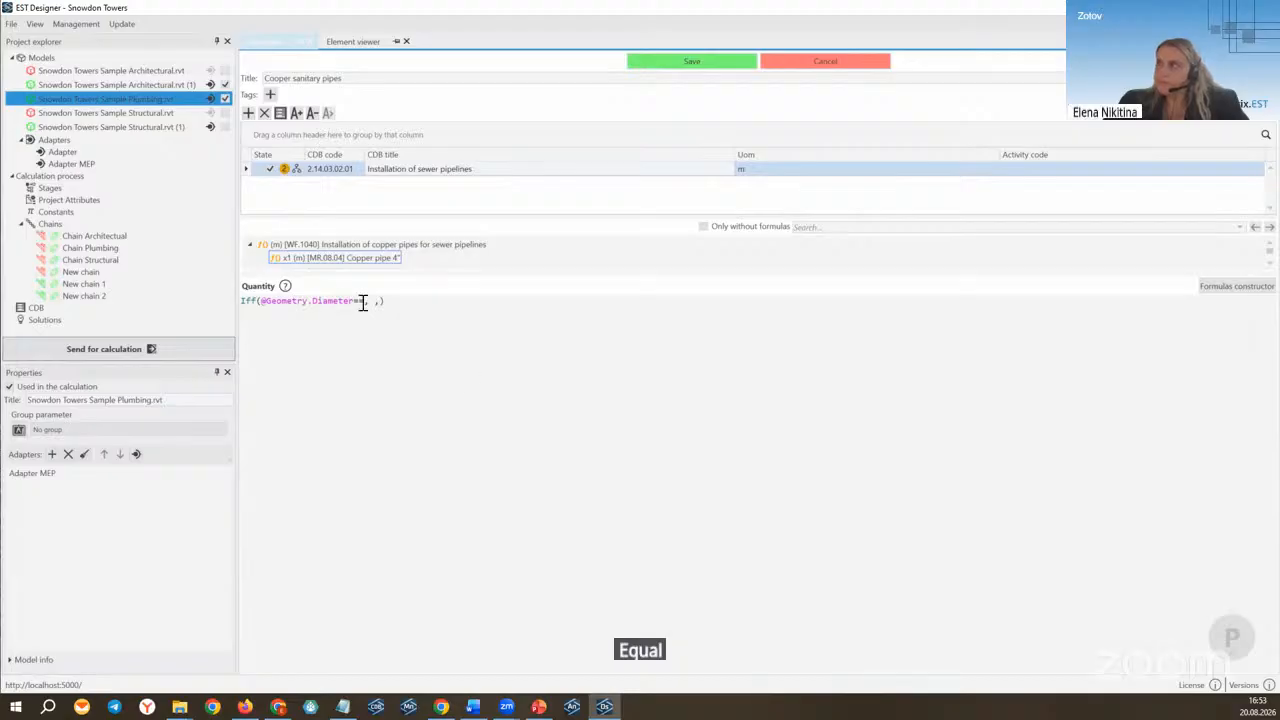
pyautogui.moveTo(343, 271); pyautogui.dragTo(350, 290)
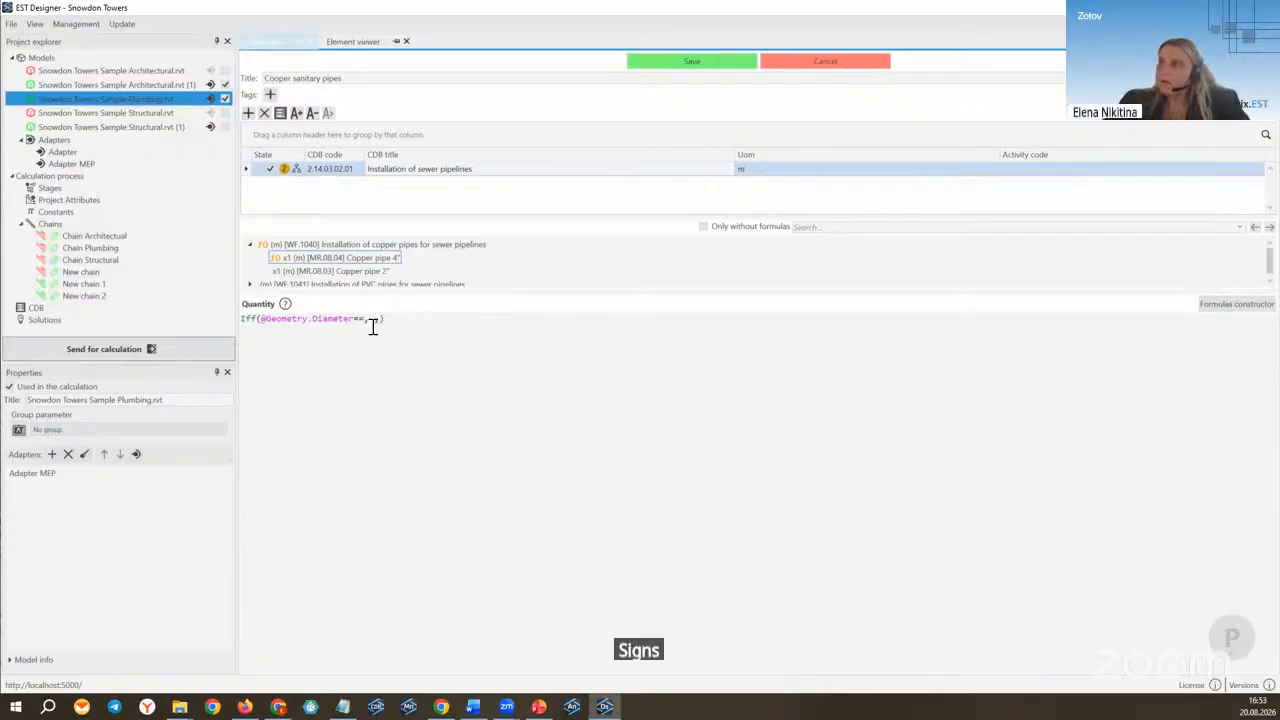
pyautogui.write('4')
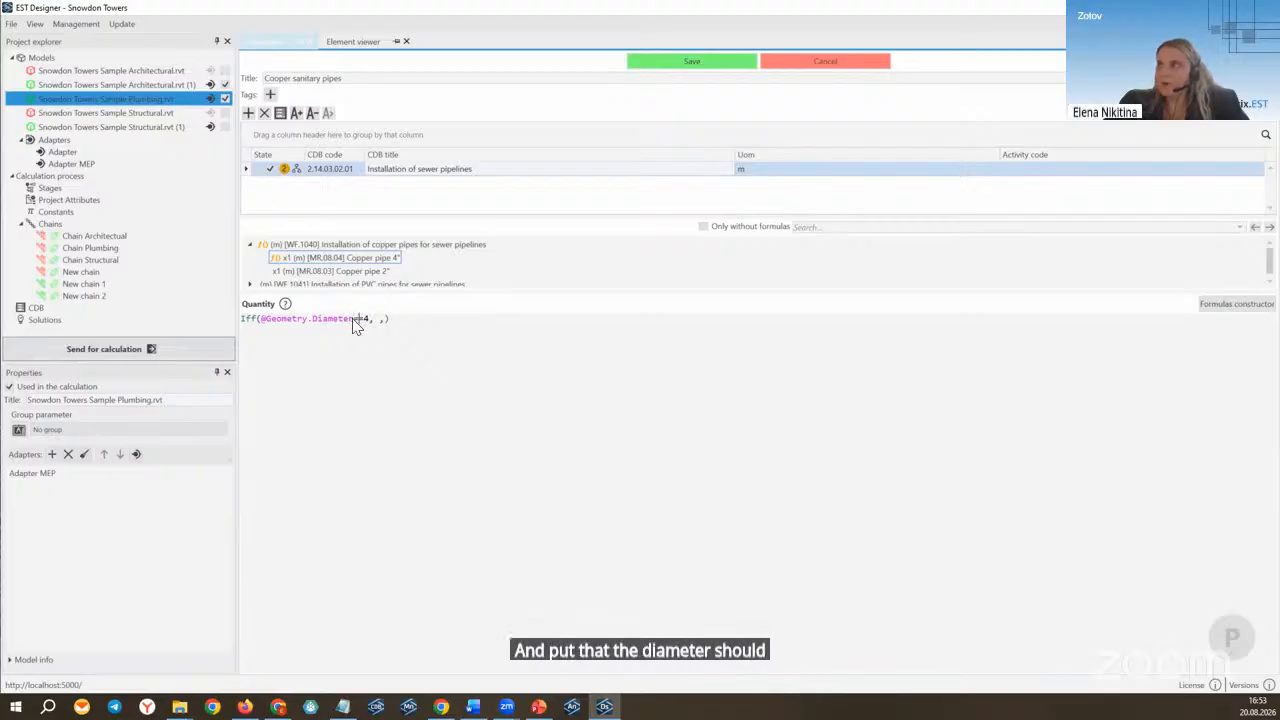
pyautogui.moveTo(355, 320); pyautogui.dragTo(365, 320)
pyautogui.click(364, 362)
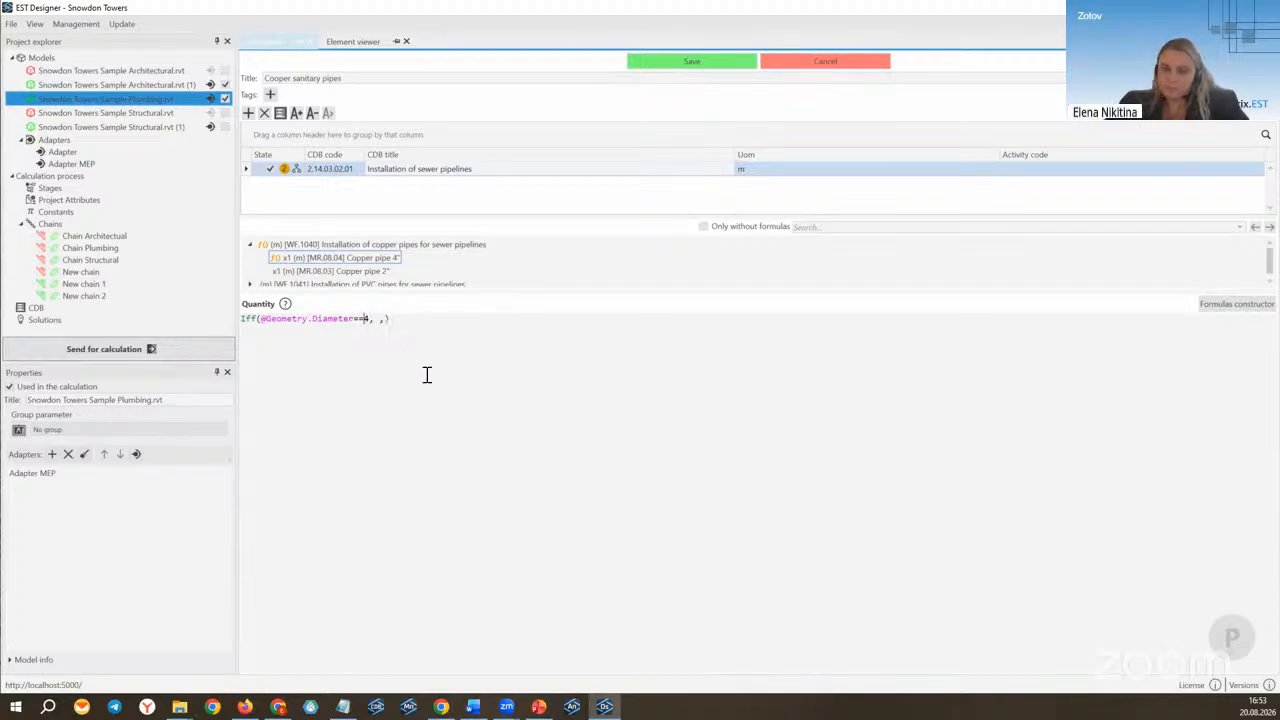
pyautogui.rightClick(376, 319)
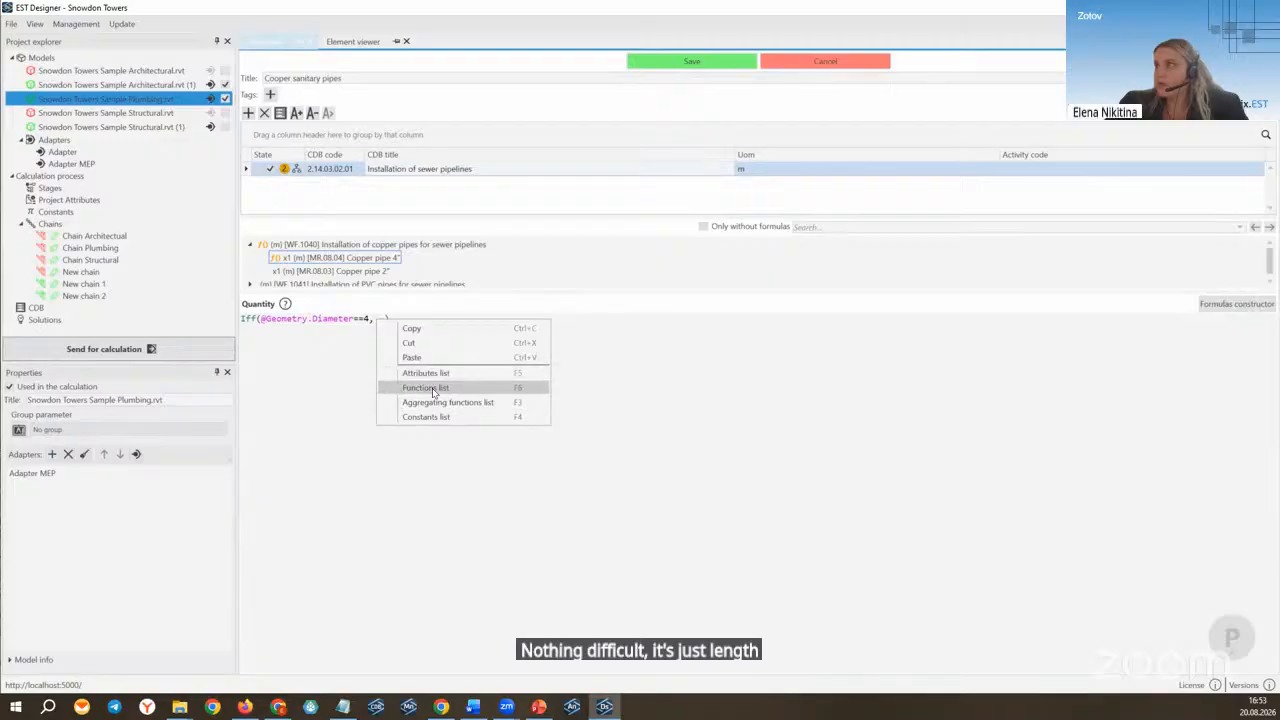
pyautogui.click(418, 372)
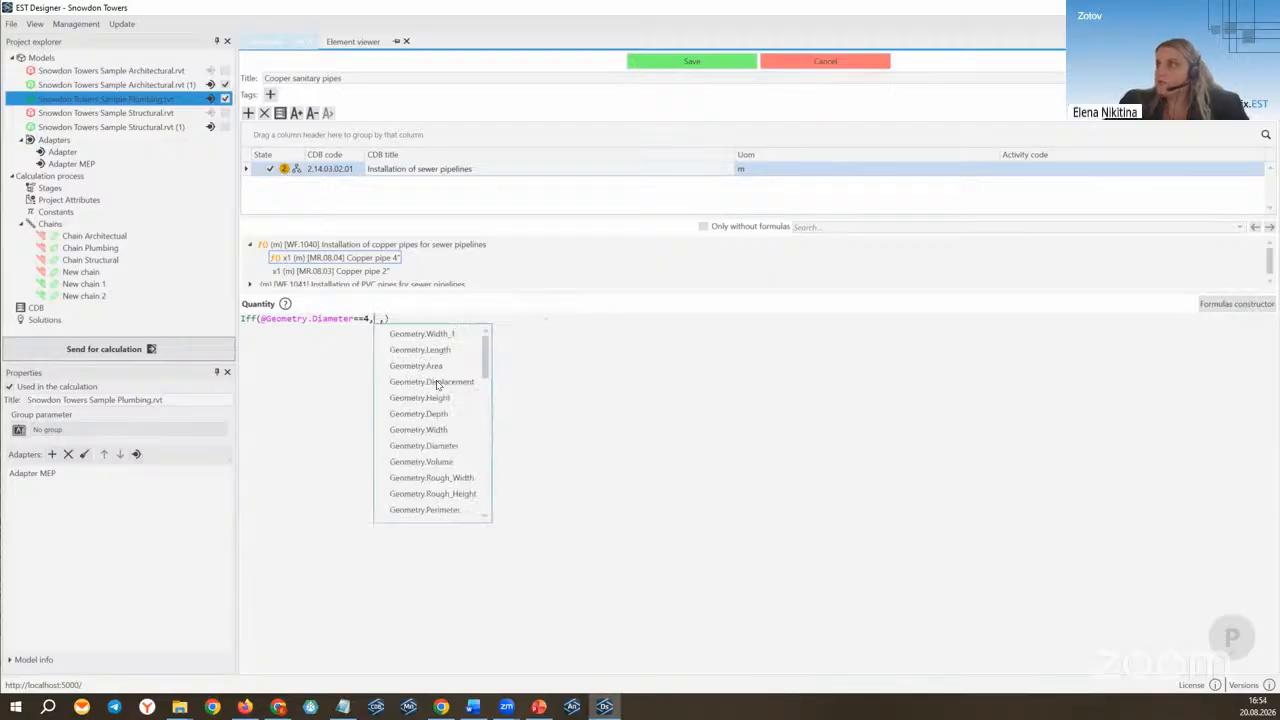
pyautogui.click(430, 350)
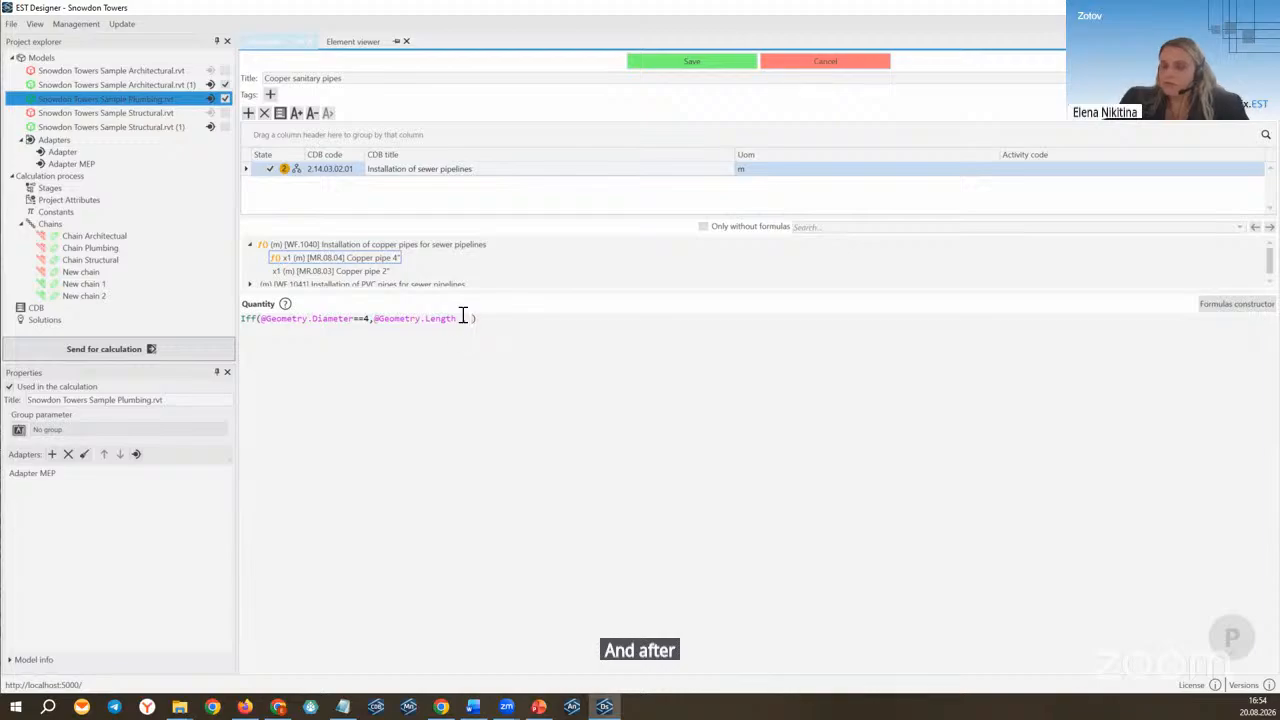
# Step: Set the false value of the Iff function for Copper pipe 4" to 0 and enlarge the work and material list
pyautogui.write('0')
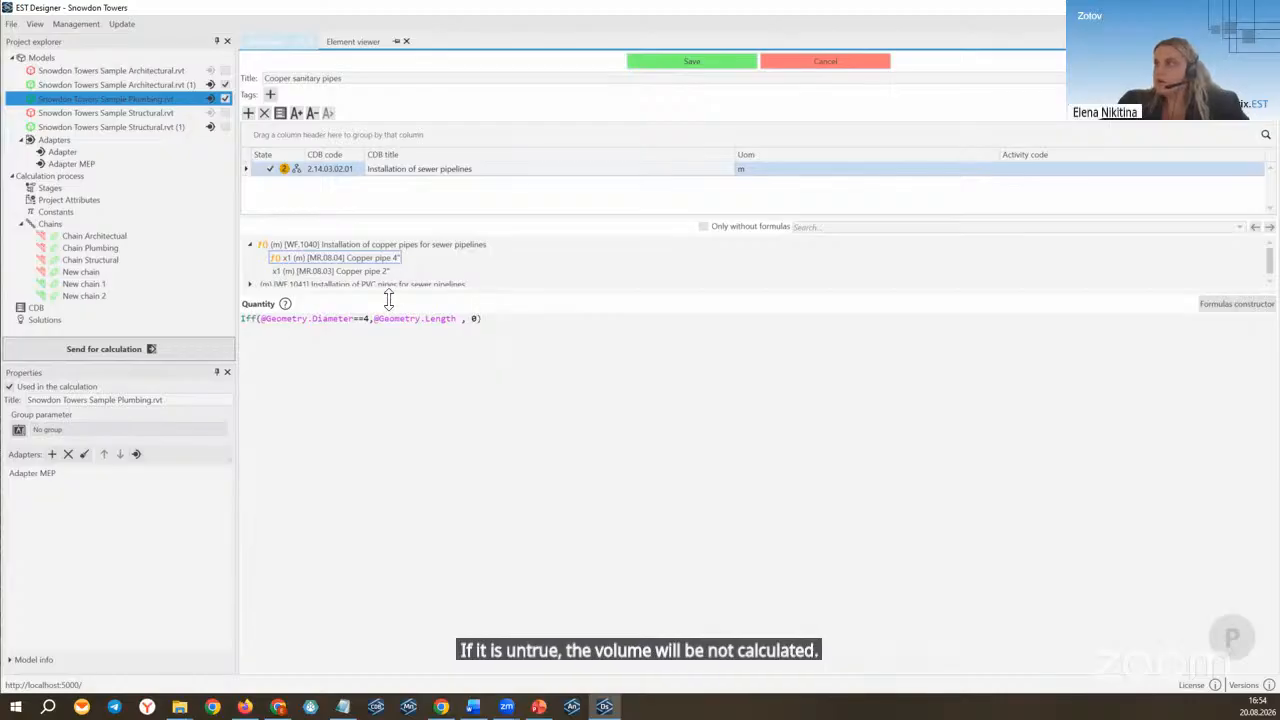
pyautogui.moveTo(389, 289); pyautogui.dragTo(388, 303)
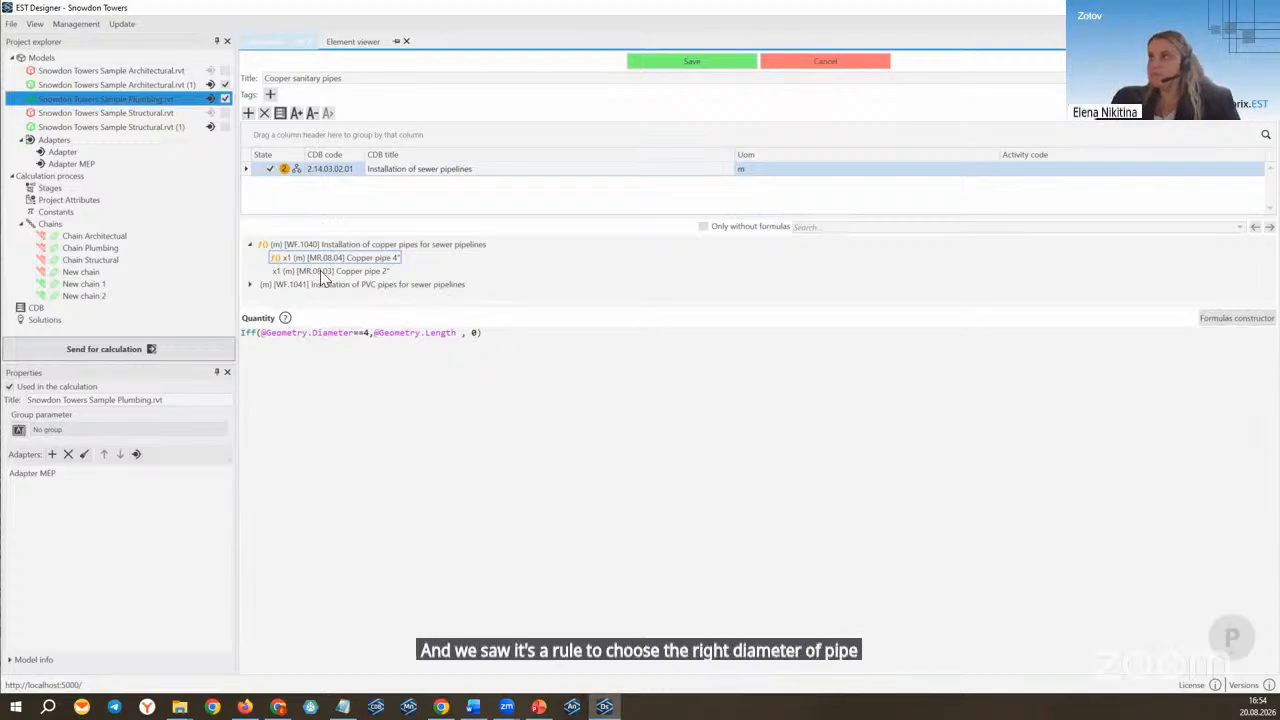
# Step: Copy the Iff formula of Copper pipe 4" to the quantity of Copper pipe 2" (MR.08.03) and change its diameter condition to 2
pyautogui.moveTo(474, 333); pyautogui.dragTo(146, 324)
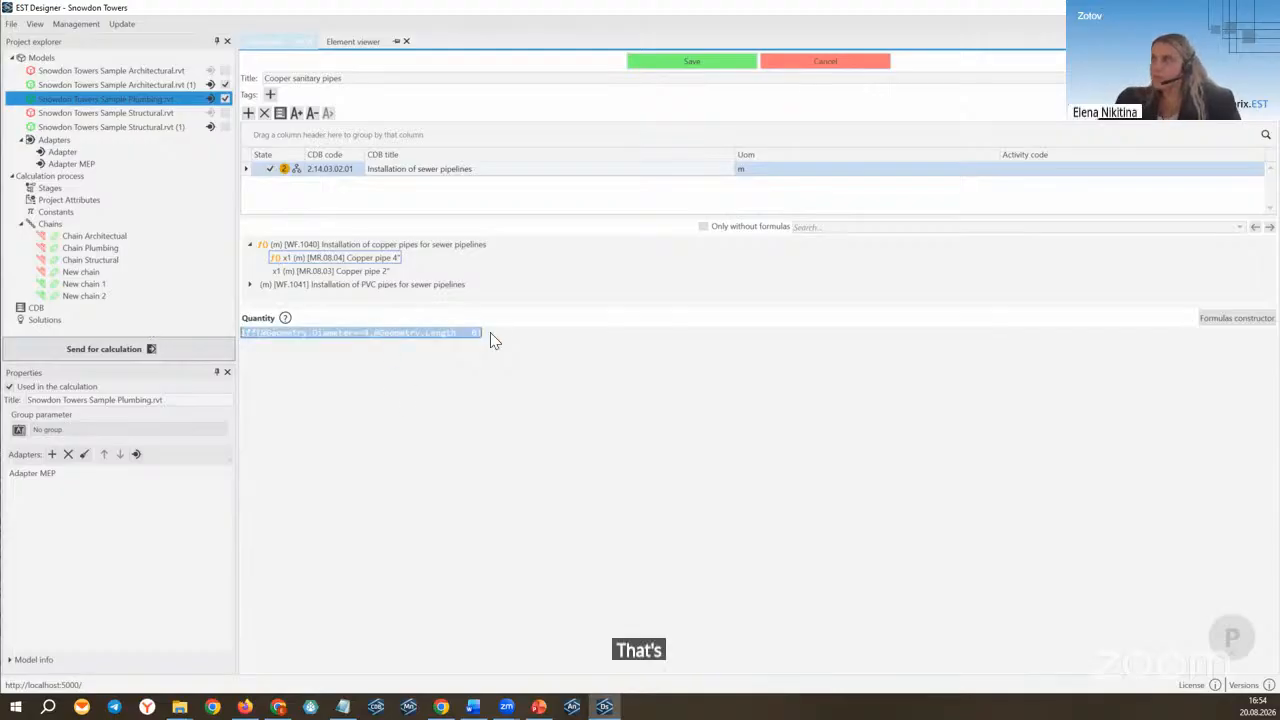
pyautogui.moveTo(498, 348); pyautogui.dragTo(197, 333)
pyautogui.hotkey('ctrl', 'c')
pyautogui.rightClick(283, 334)
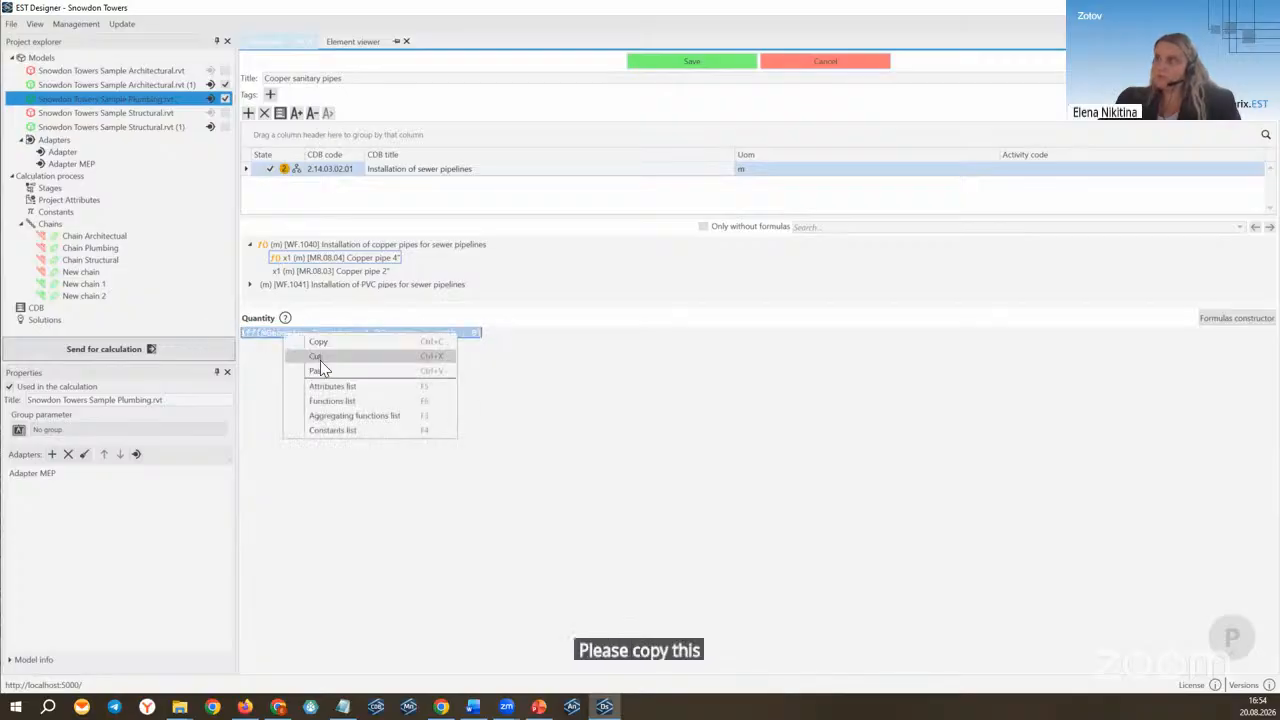
pyautogui.click(320, 358)
pyautogui.hotkey('ctrl', 'v')
pyautogui.doubleClick(366, 333)
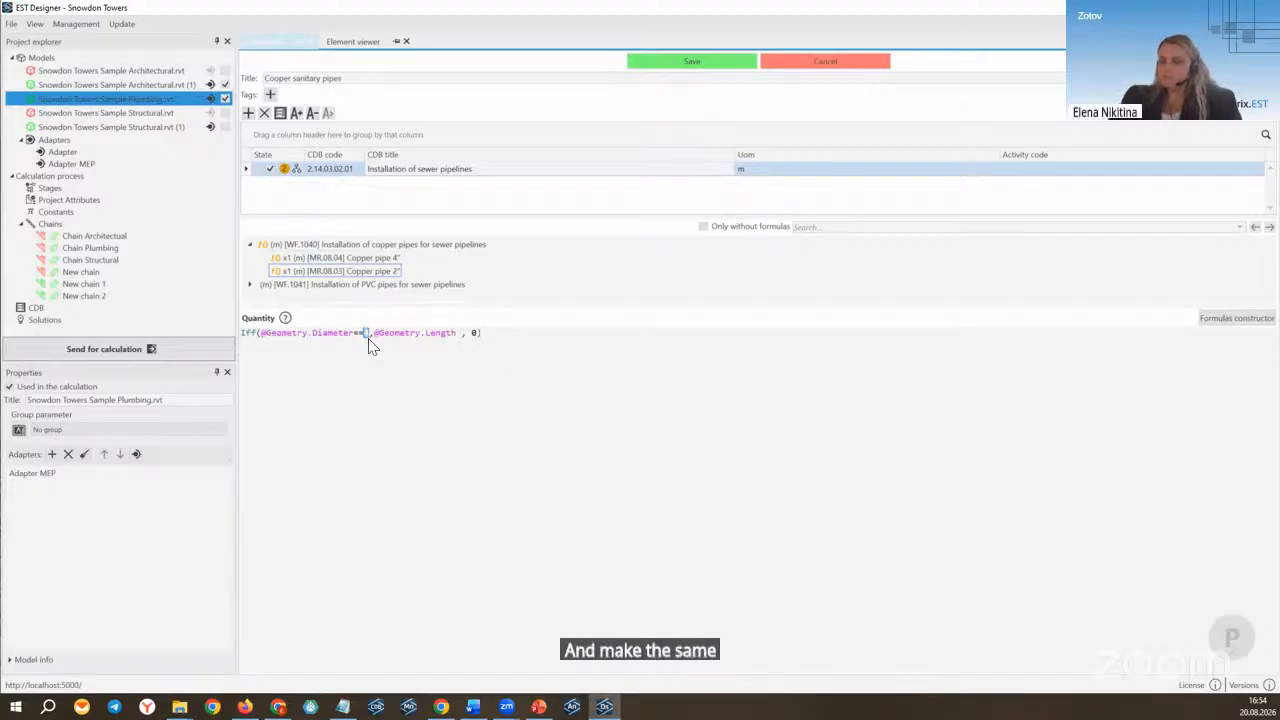
pyautogui.press('BackSpace')
pyautogui.write('2')
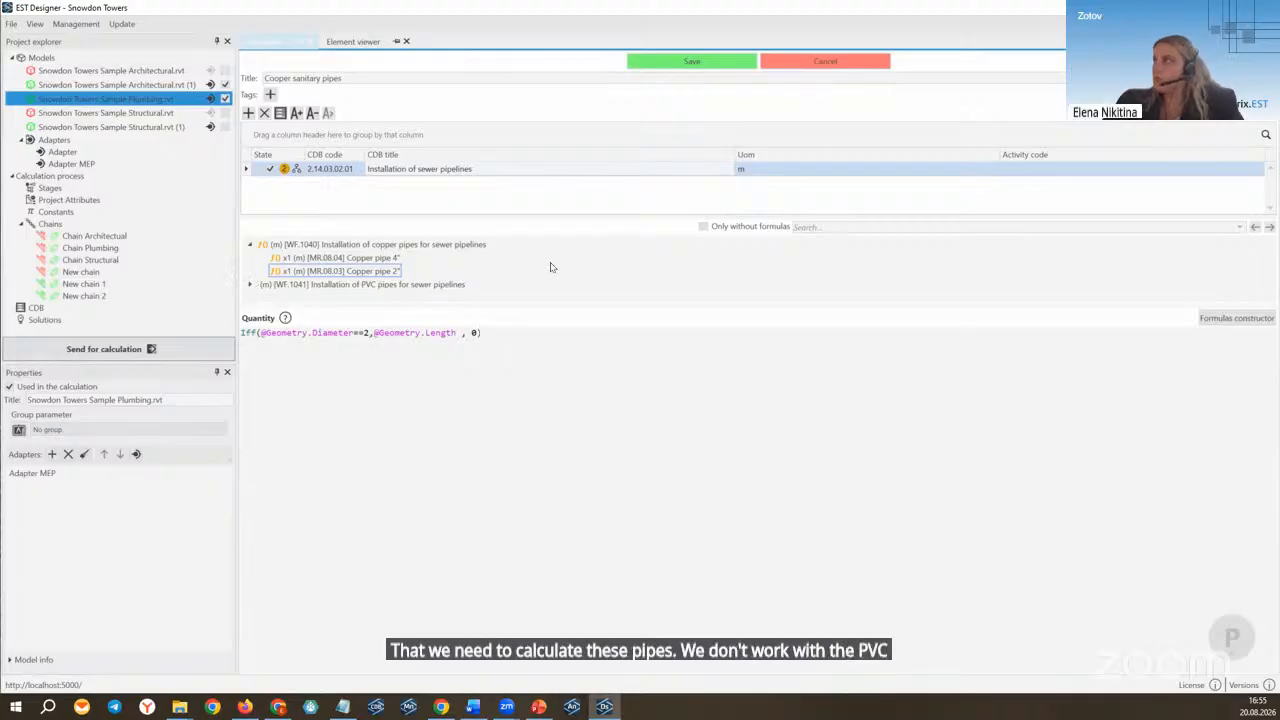
# Step: Save the work assignment of the copper sanitary pipes set and clear its element filter conditions
pyautogui.click(656, 62)
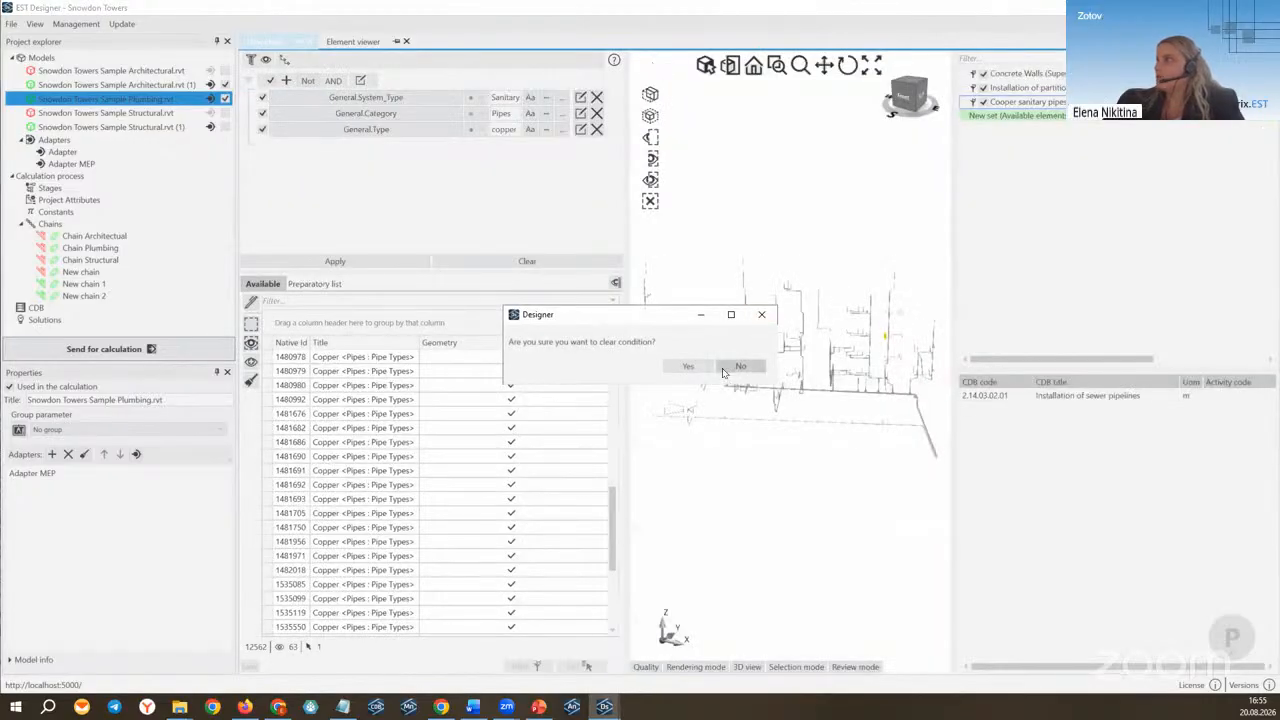
pyautogui.click(688, 366)
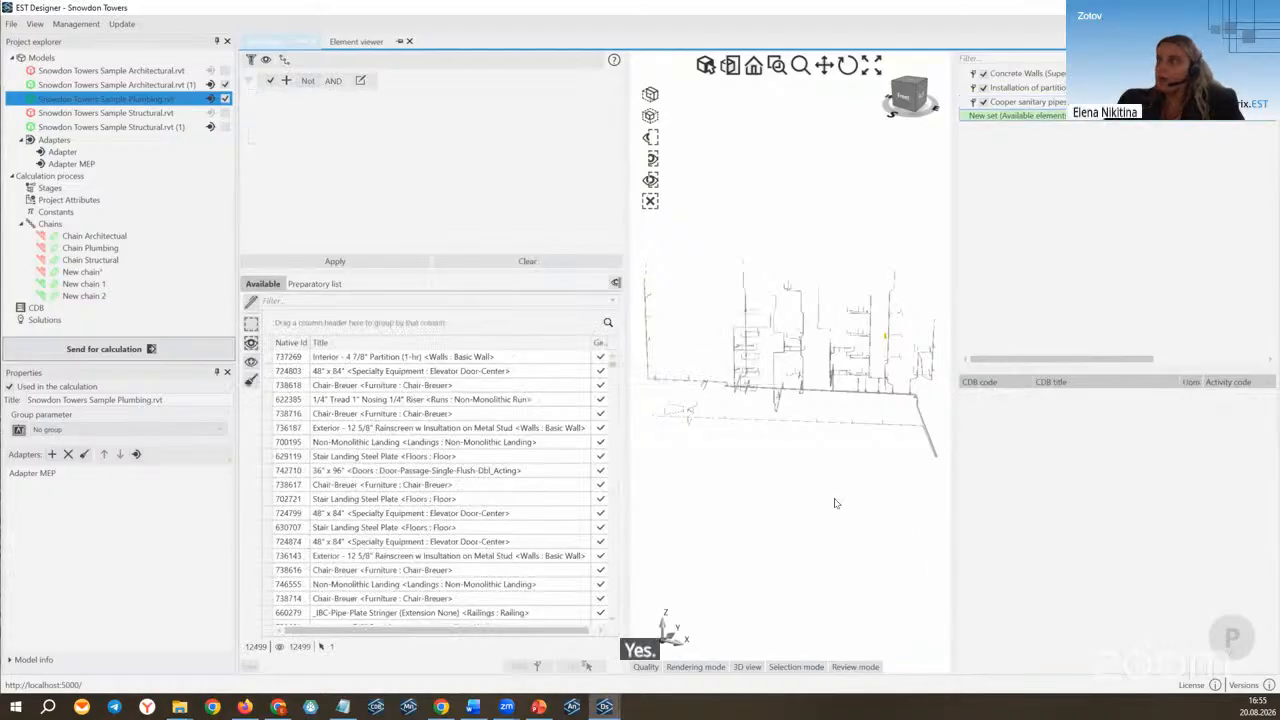
# Step: Save the current document and close the open chain and element viewer documents
pyautogui.click(16, 24)
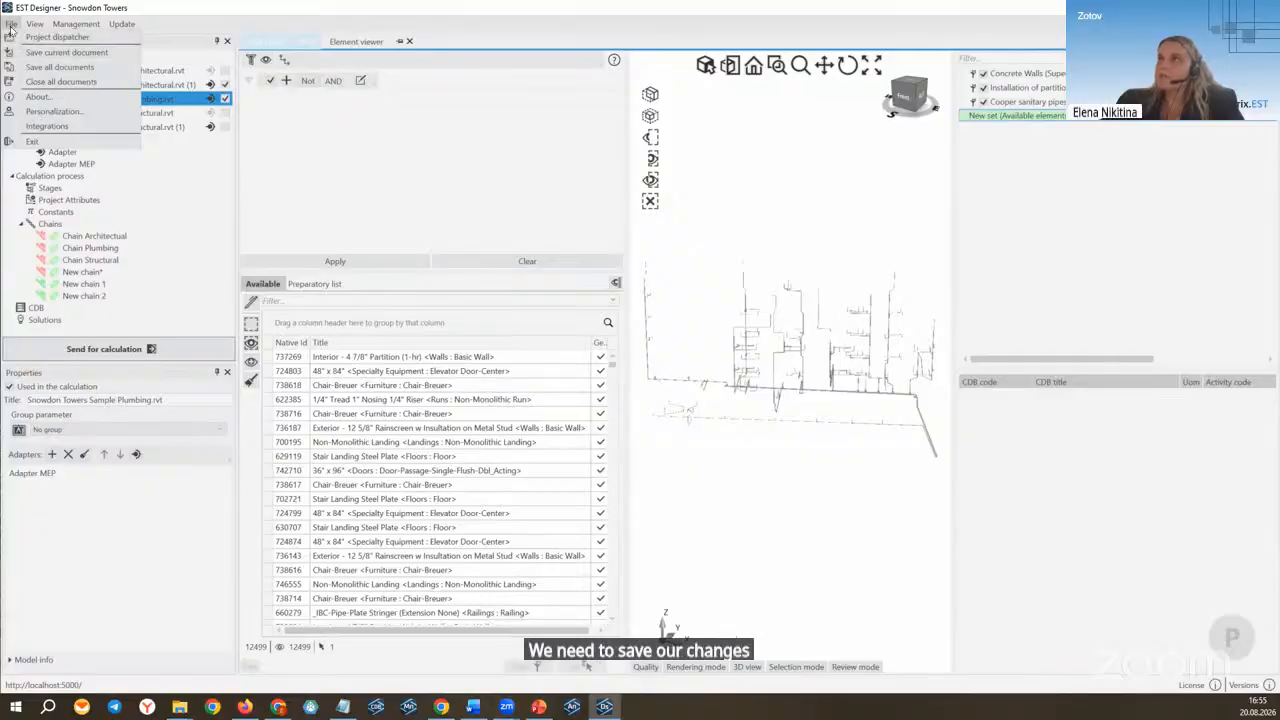
pyautogui.click(48, 52)
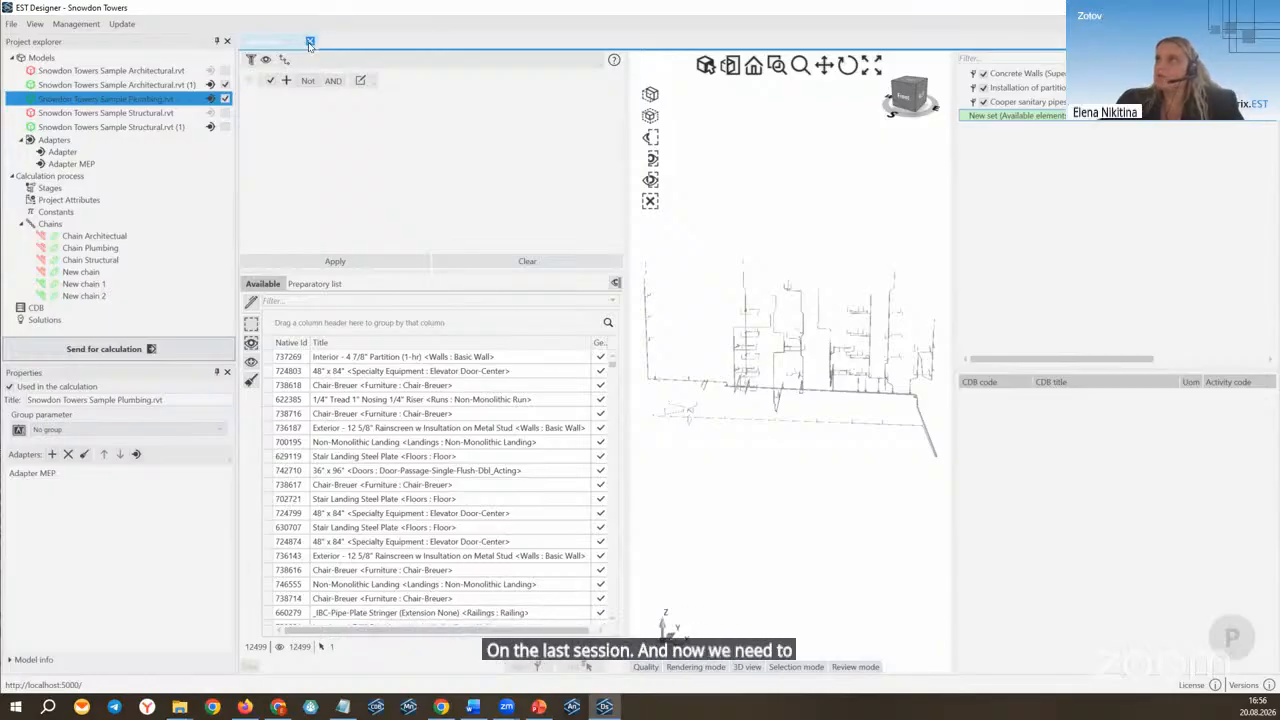
pyautogui.click(404, 41)
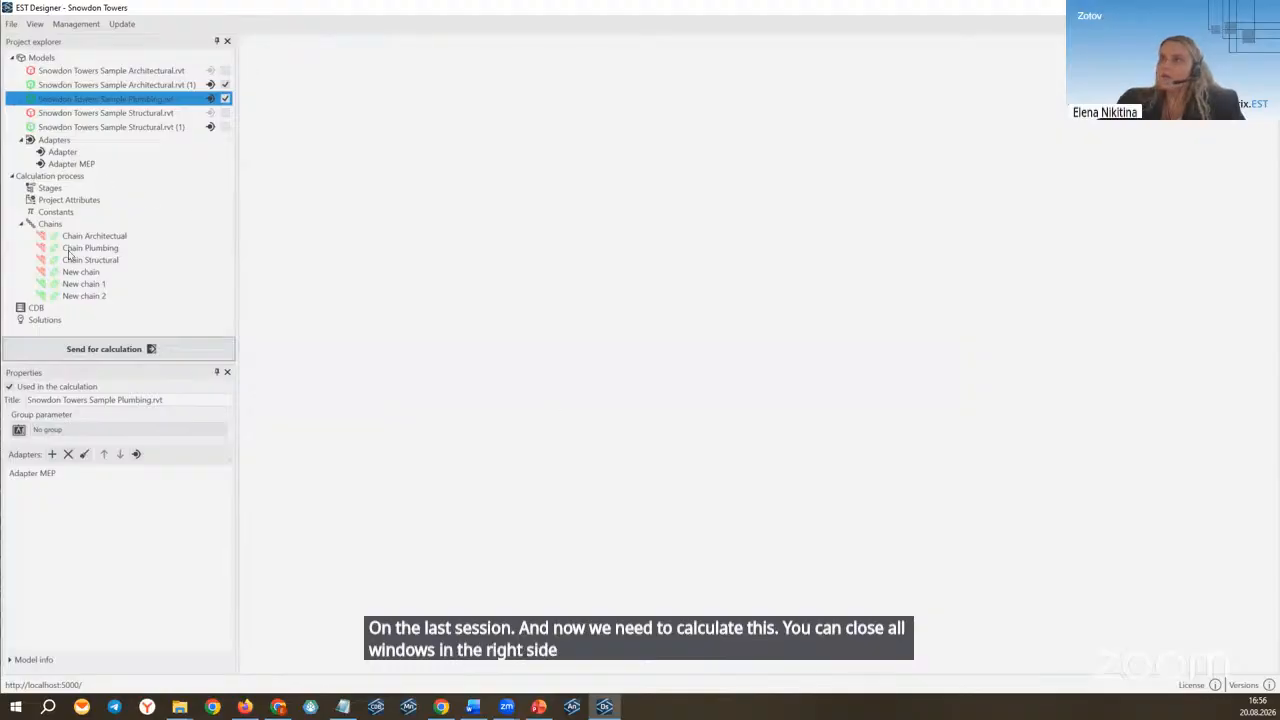
# Step: Examine which of the architectural, plumbing and structural models are marked as used in the calculation
pyautogui.click(100, 127)
pyautogui.click(102, 100)
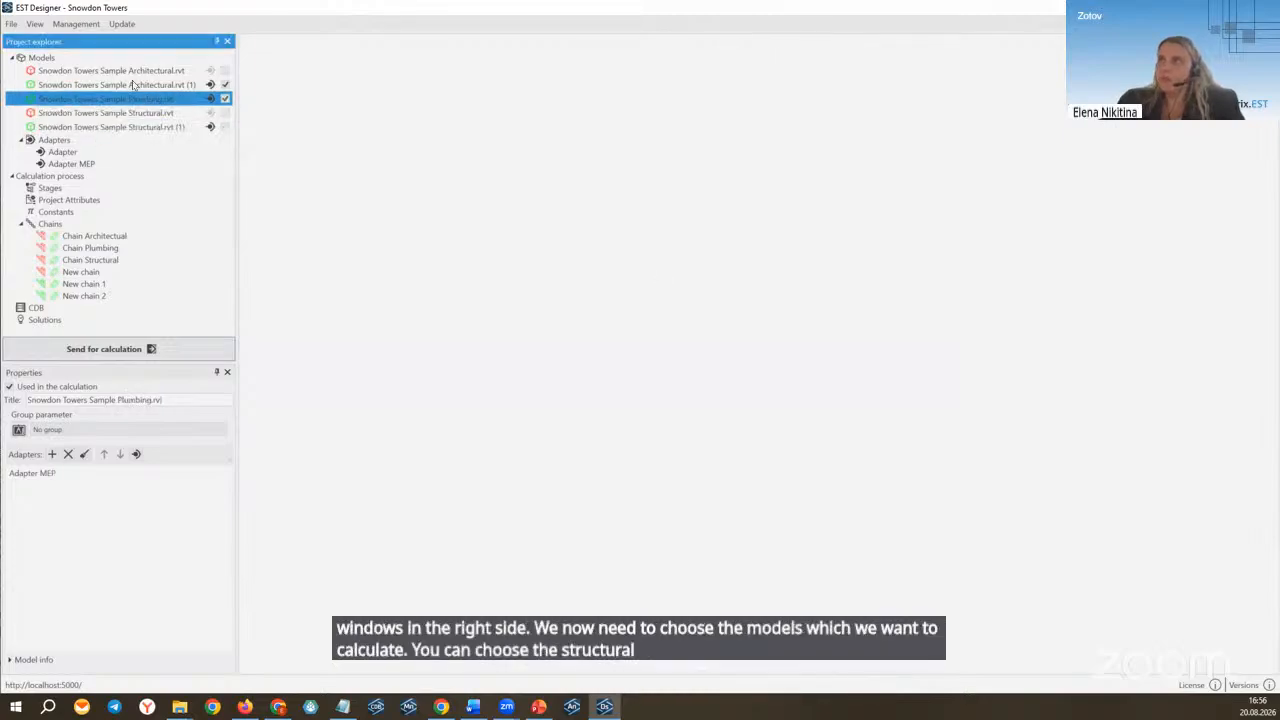
pyautogui.click(132, 84)
pyautogui.click(52, 113)
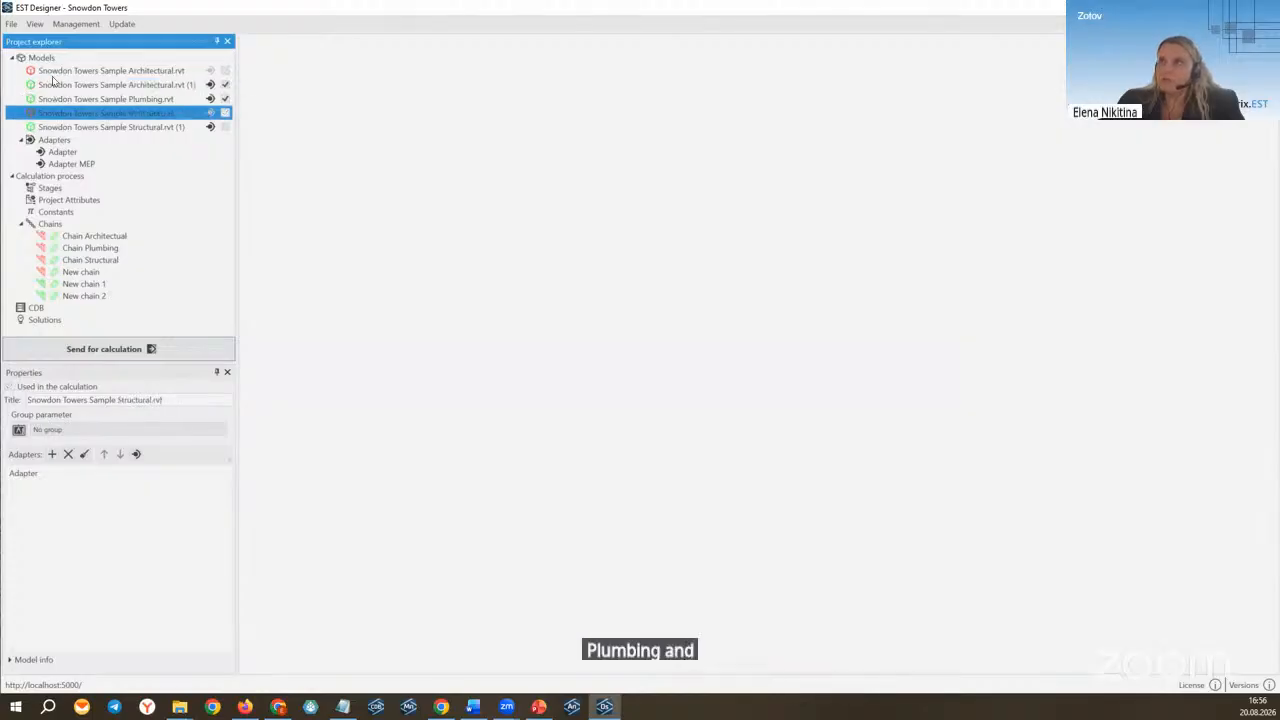
pyautogui.click(52, 72)
pyautogui.click(45, 113)
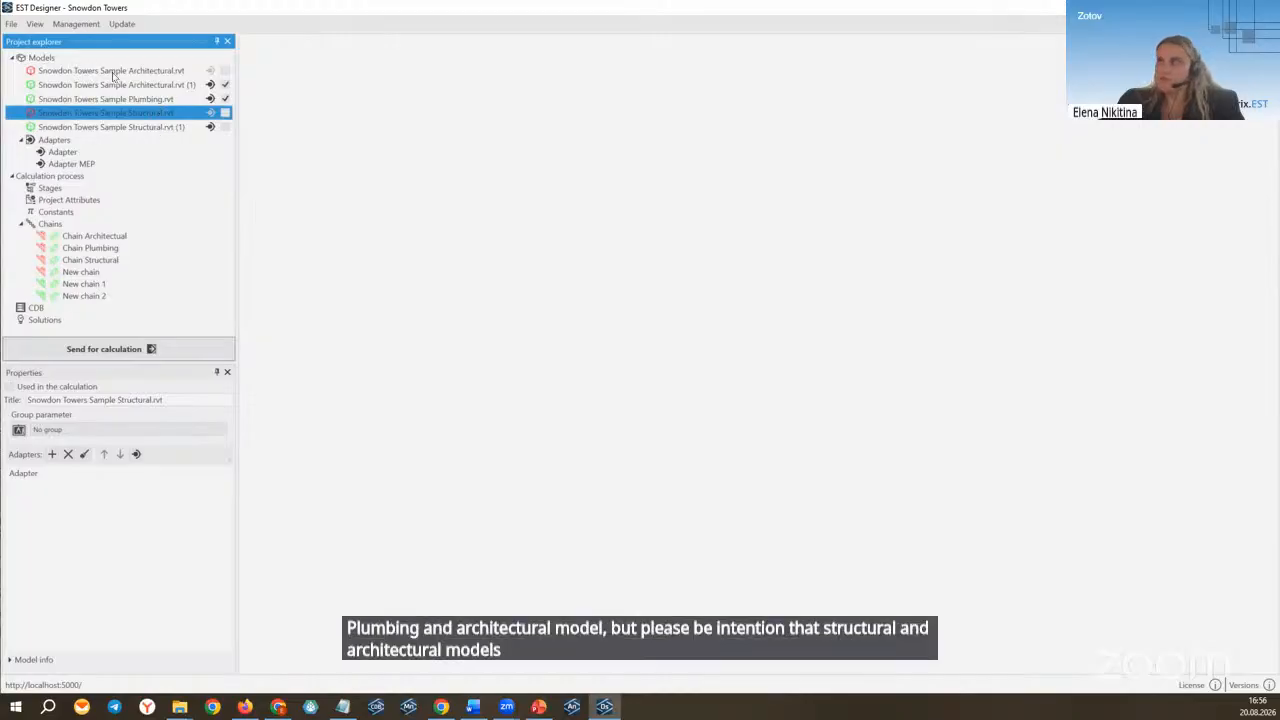
pyautogui.click(47, 128)
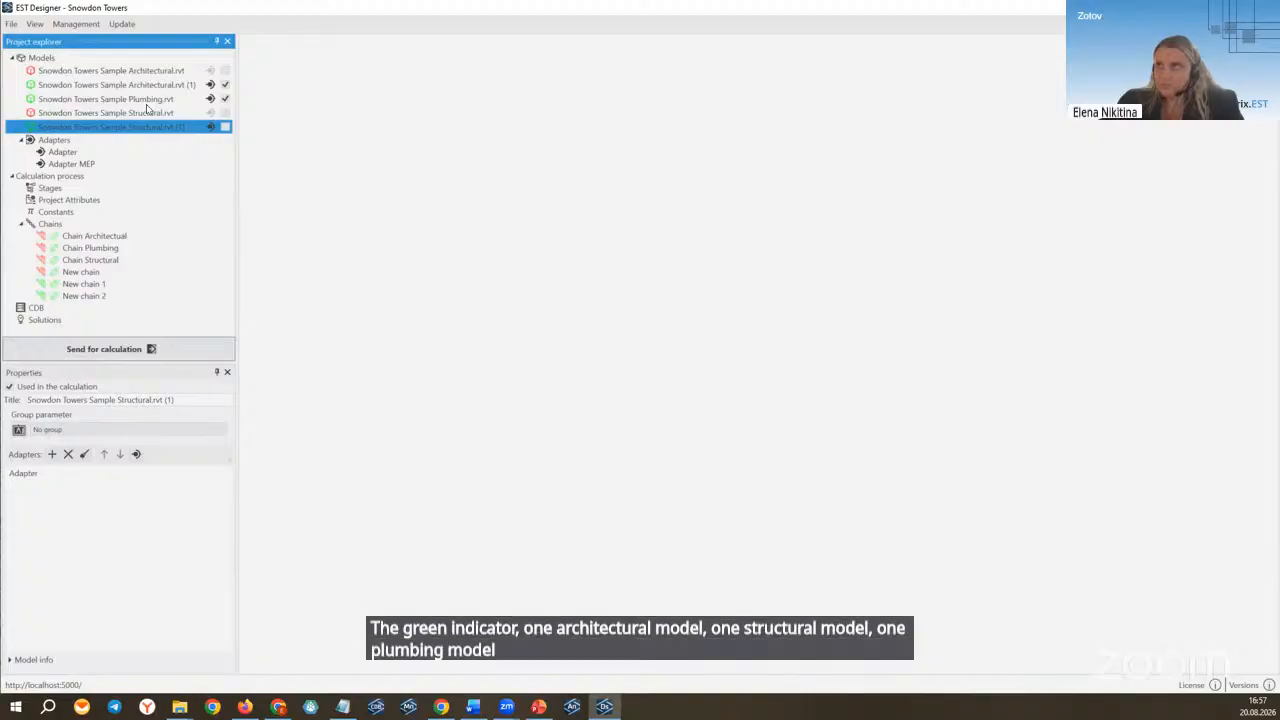
# Step: Exclude New chain 1 and New chain 2 from the calculation and include New chain in it
pyautogui.rightClick(88, 284)
pyautogui.click(126, 293)
pyautogui.rightClick(81, 296)
pyautogui.click(123, 302)
pyautogui.click(80, 275)
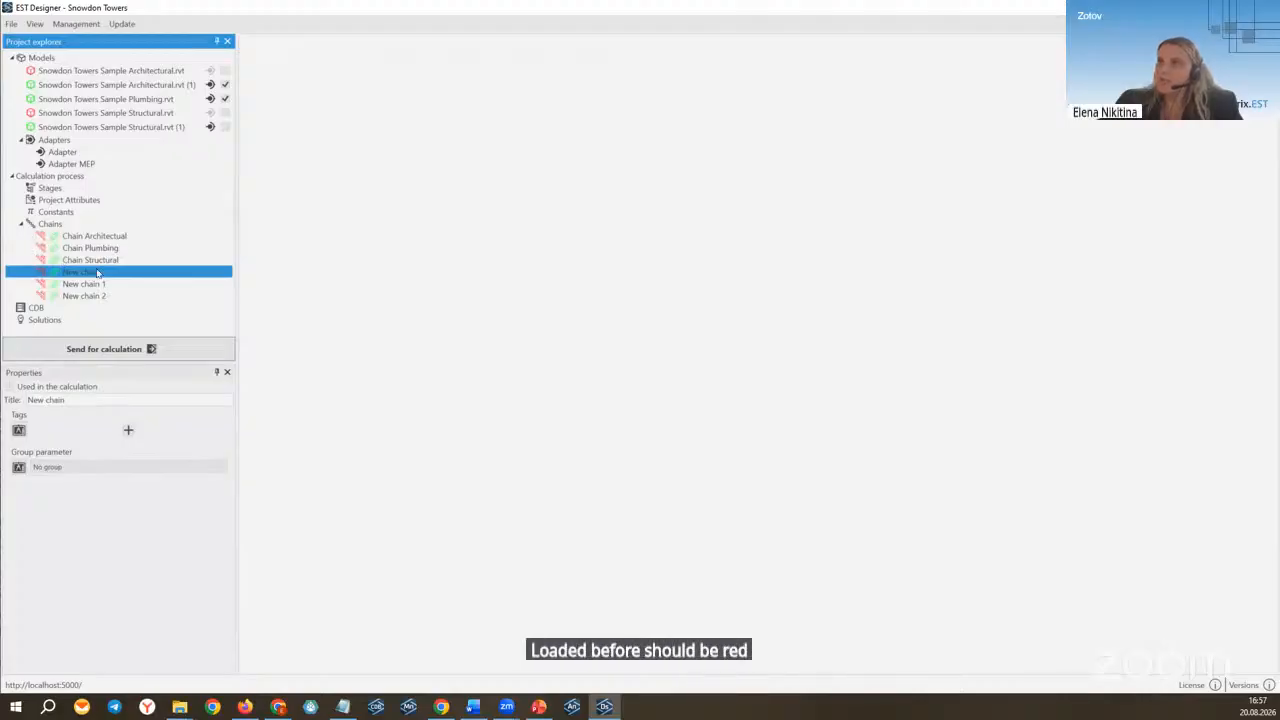
pyautogui.rightClick(60, 274)
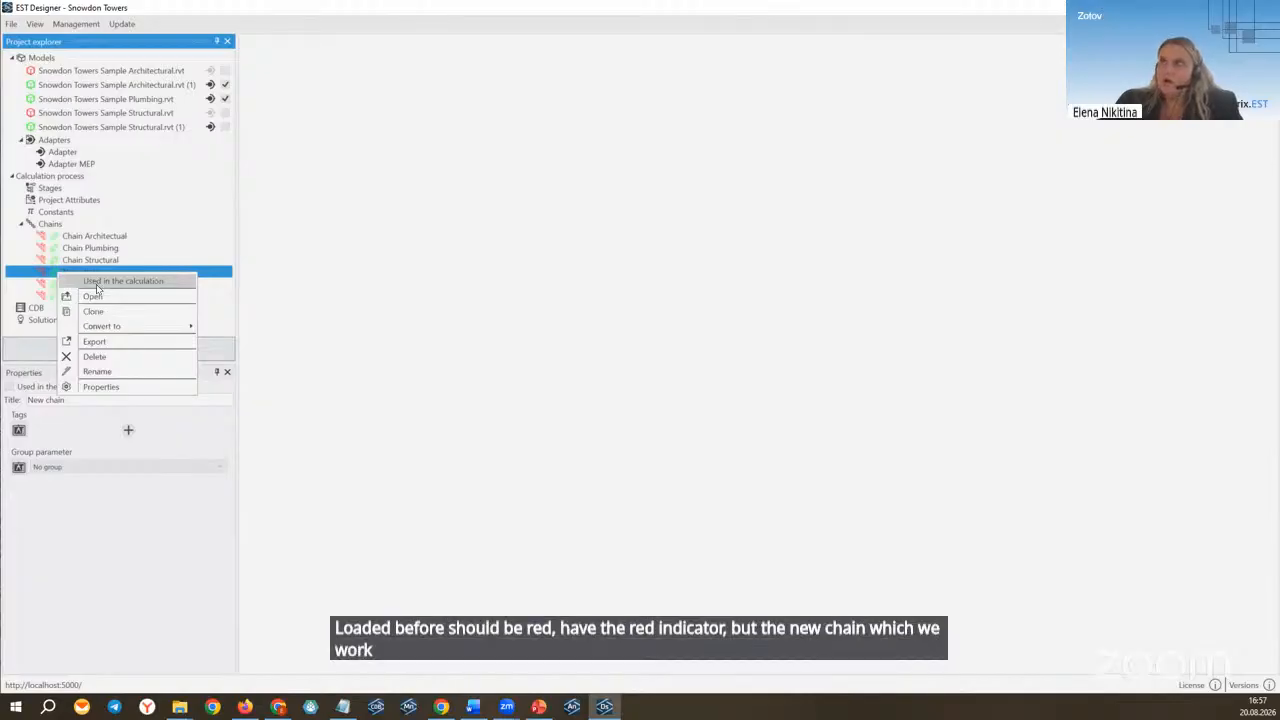
pyautogui.click(121, 281)
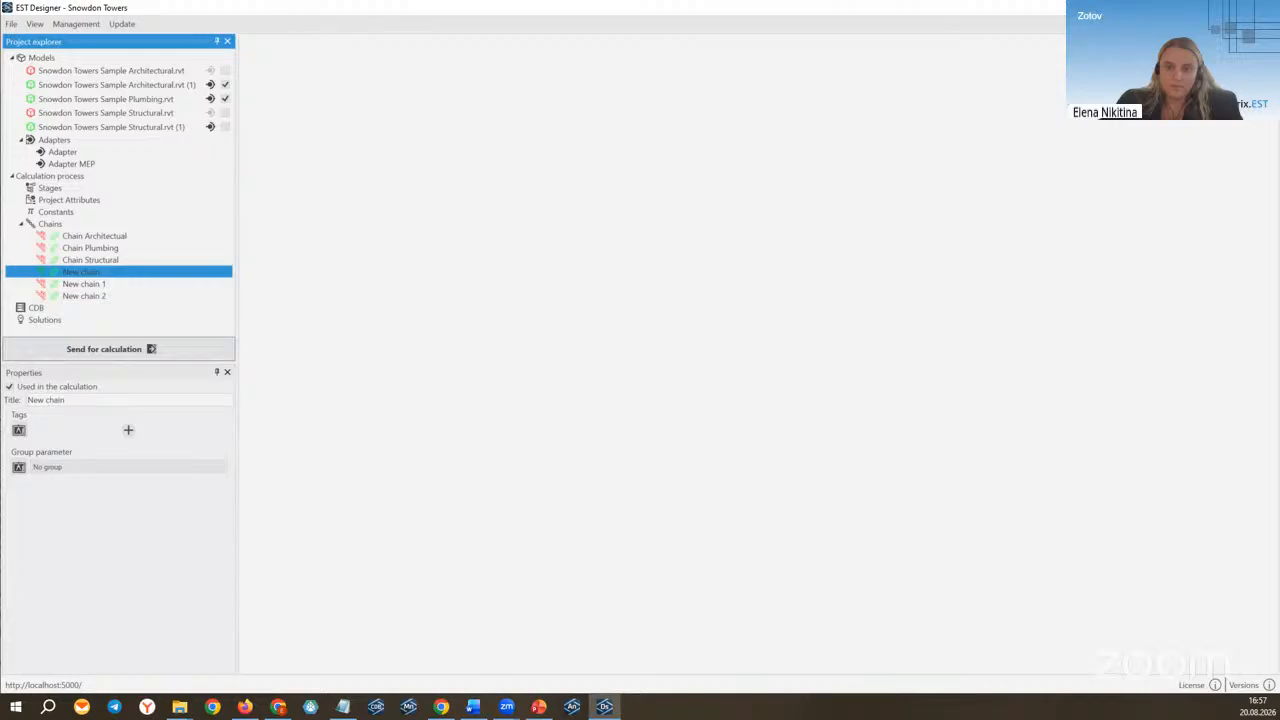
# Step: Send the project for calculation as a task titled "new calc"
pyautogui.click(104, 352)
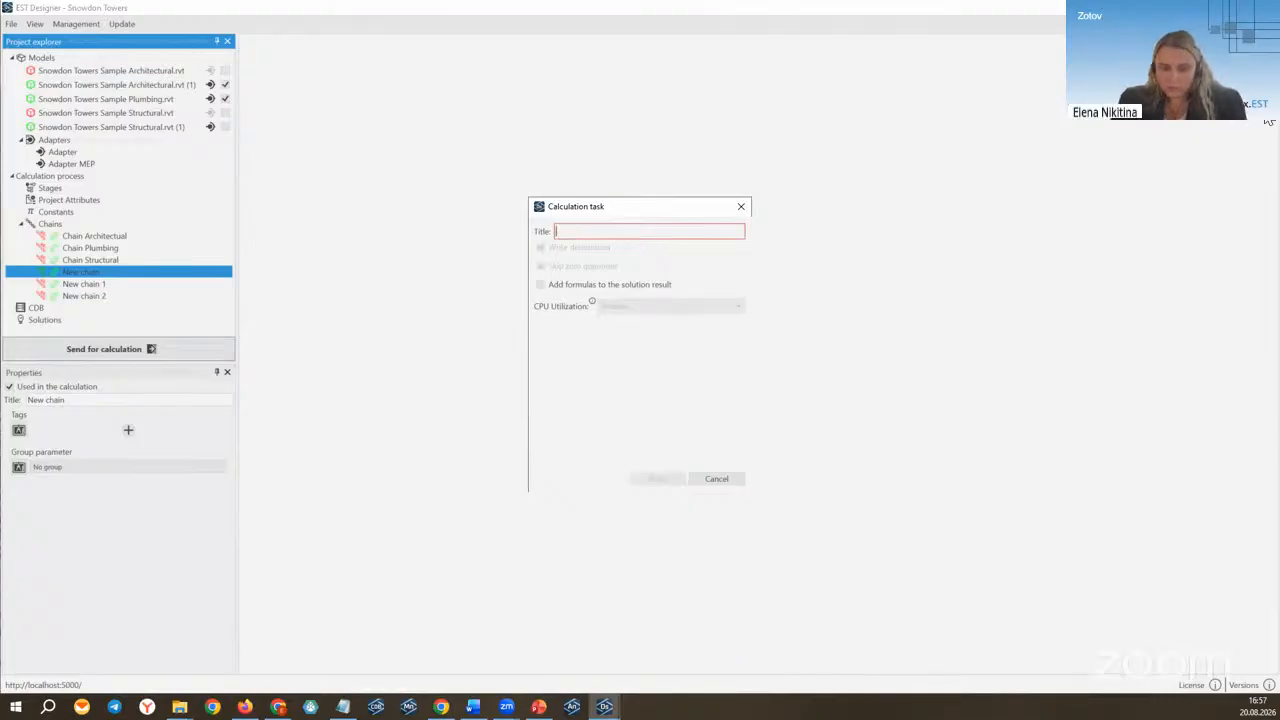
pyautogui.write('new calc')
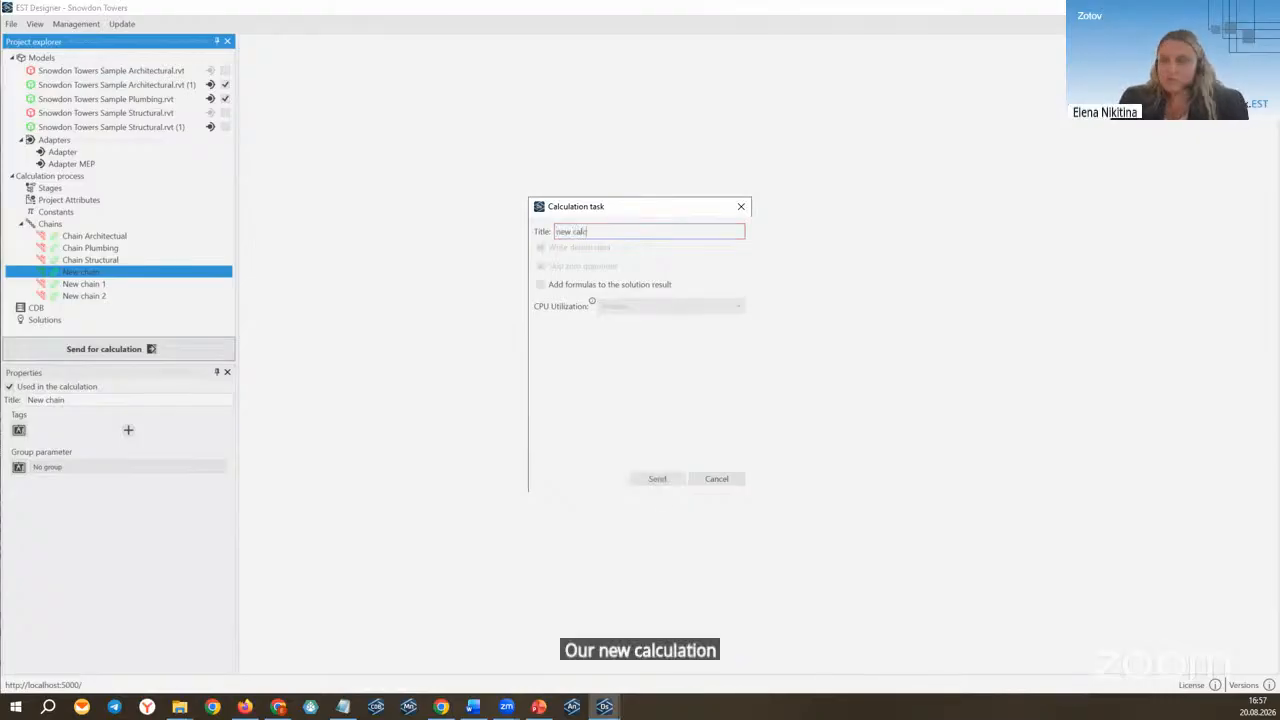
pyautogui.write(' =')
pyautogui.press('BackSpace')
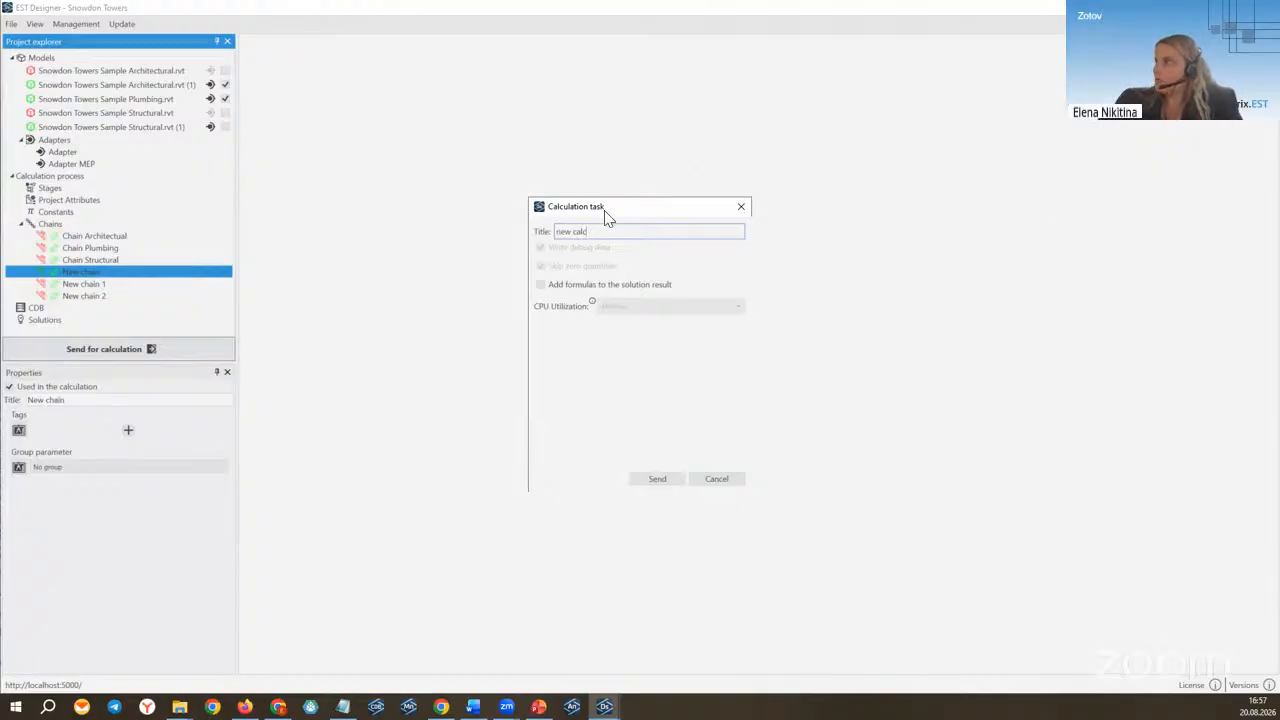
pyautogui.moveTo(592, 210); pyautogui.dragTo(376, 202)
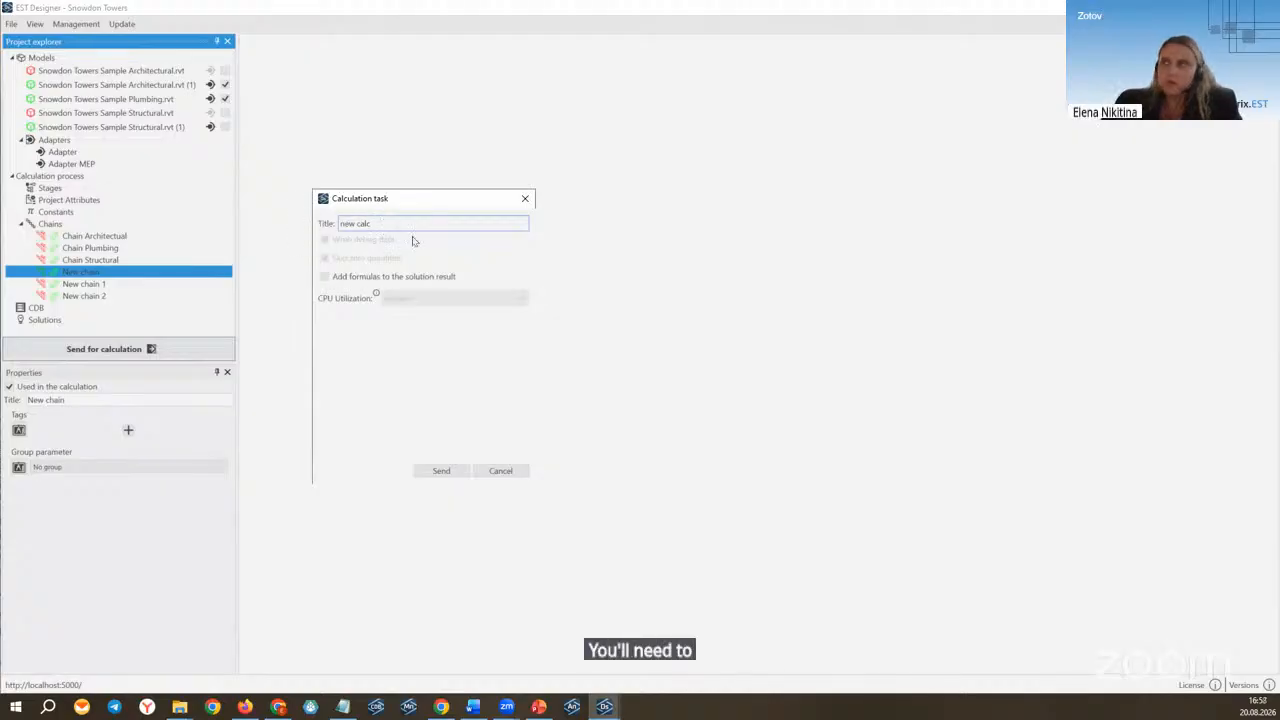
pyautogui.click(440, 471)
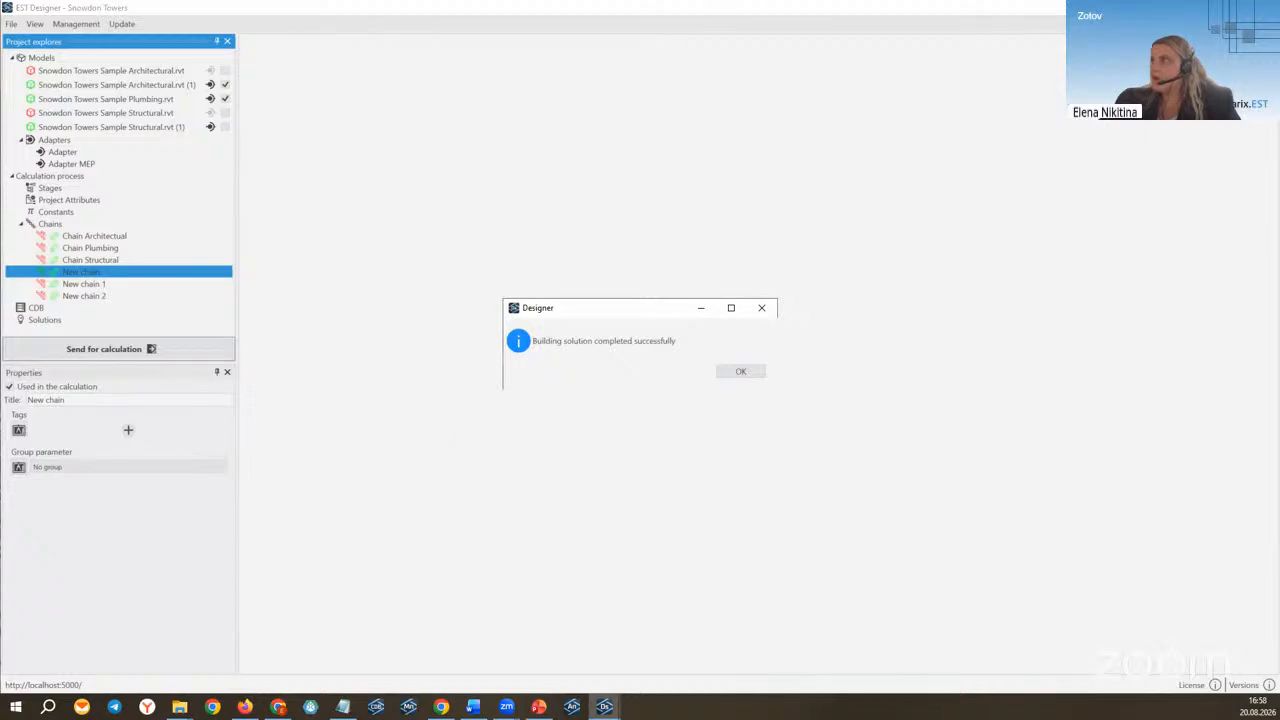
# Step: Dismiss the calculation notice and open the list of solutions
pyautogui.moveTo(555, 311); pyautogui.dragTo(355, 251)
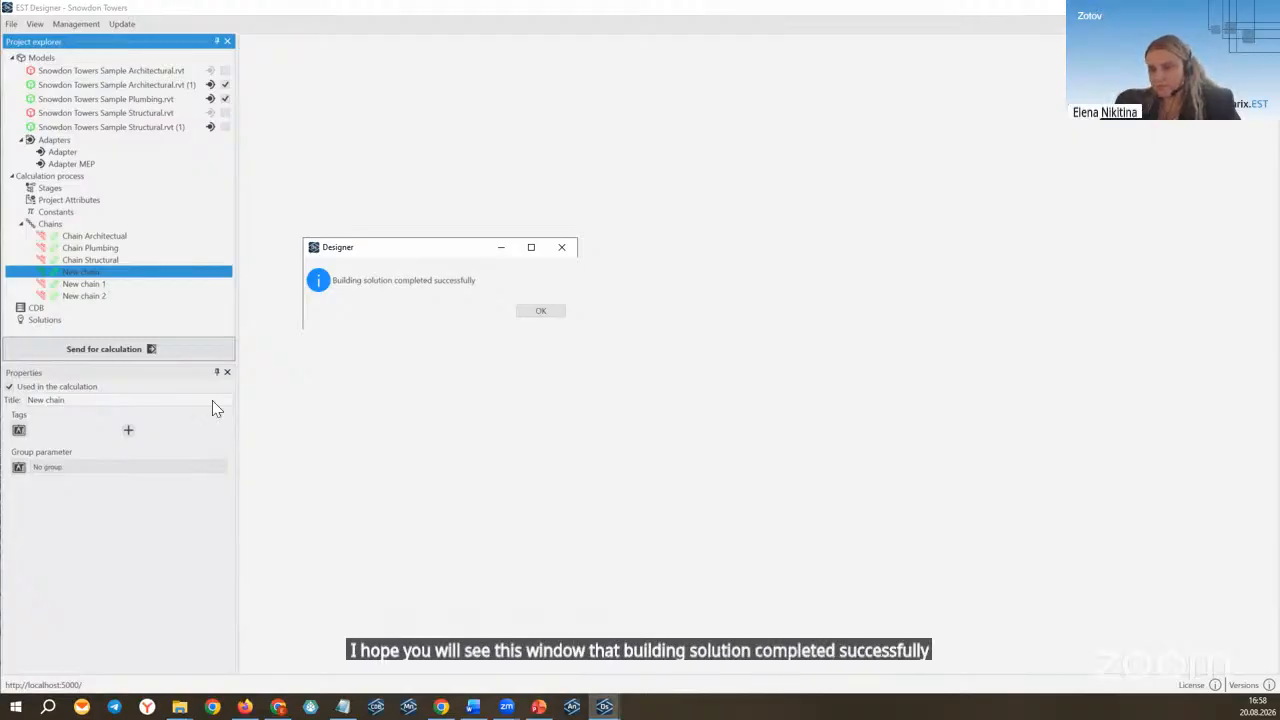
pyautogui.click(539, 314)
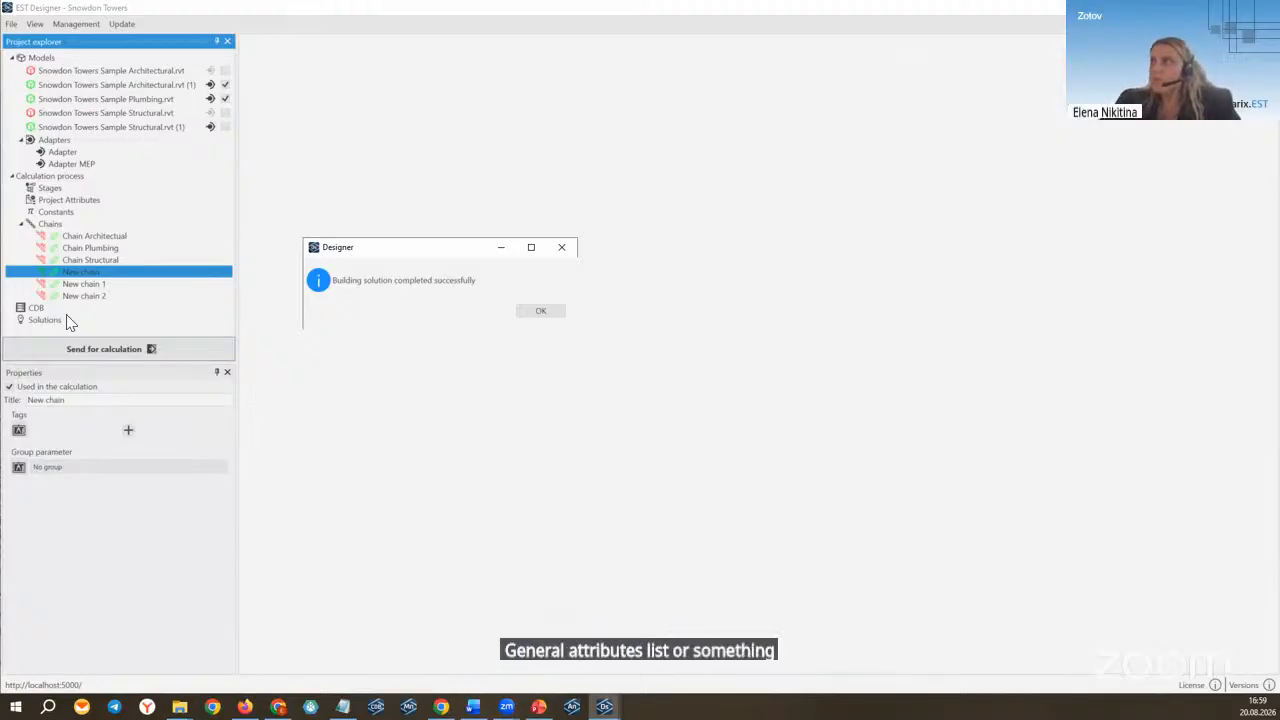
pyautogui.click(541, 313)
pyautogui.click(87, 318)
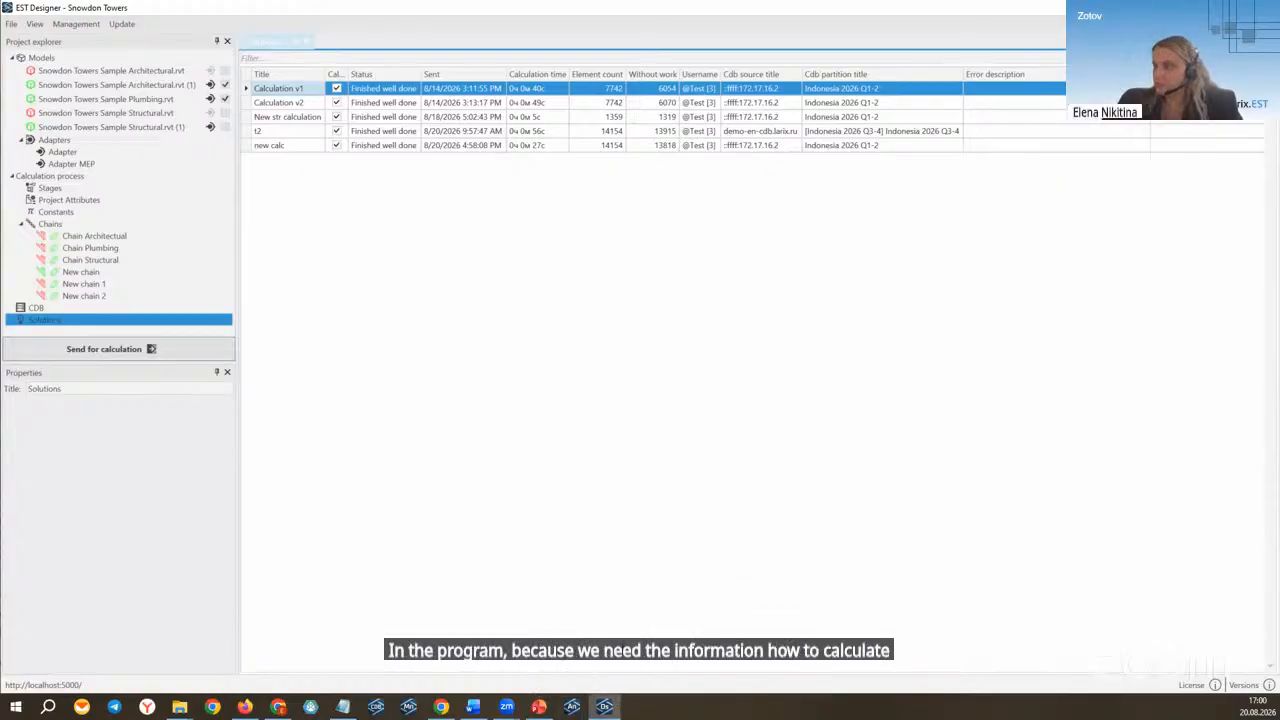
pyautogui.click(573, 706)
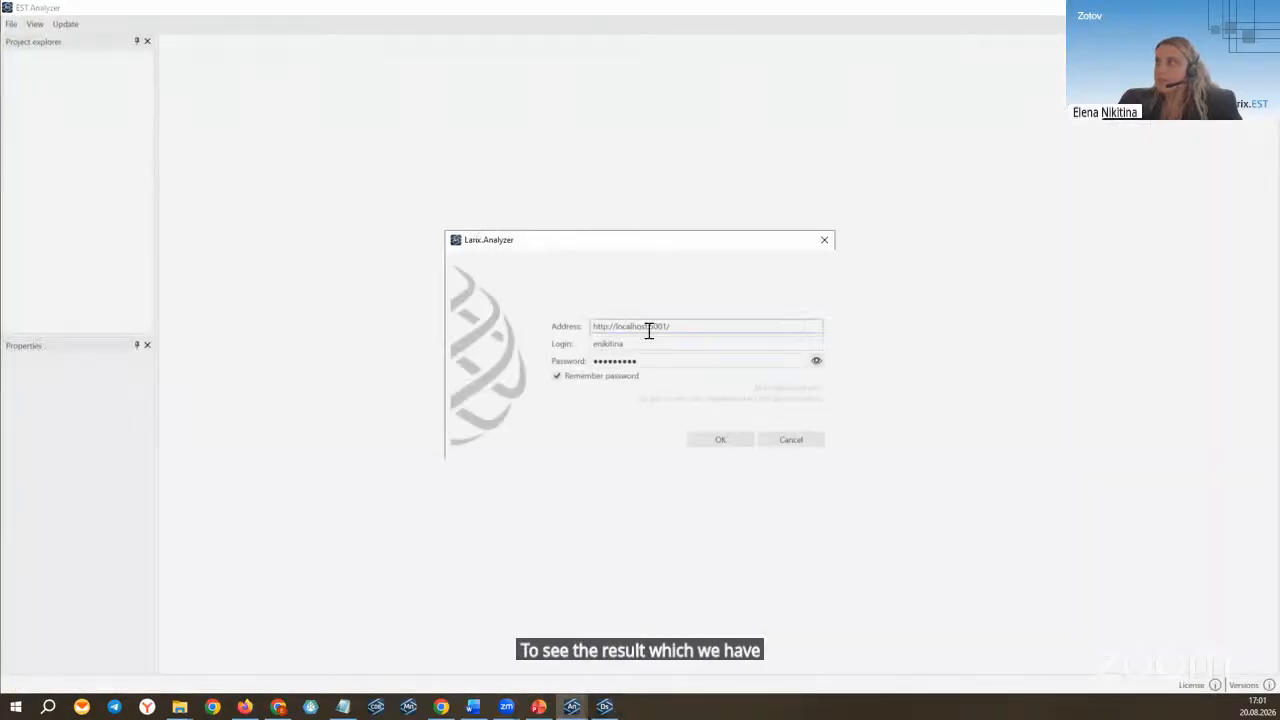
pyautogui.click(665, 327)
pyautogui.press('BackSpace')
pyautogui.write('0')
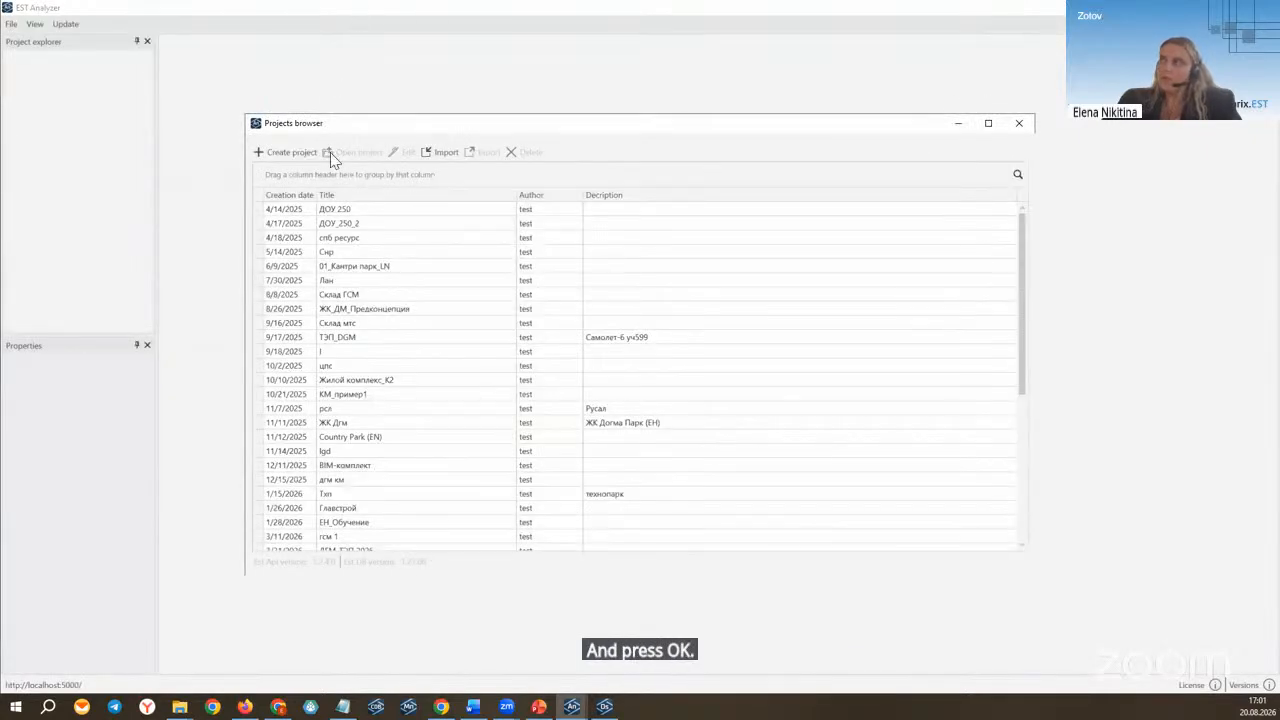
# Step: Filter the project list by the title Snowdon Towers and open that project
pyautogui.click(339, 195)
pyautogui.click(339, 195)
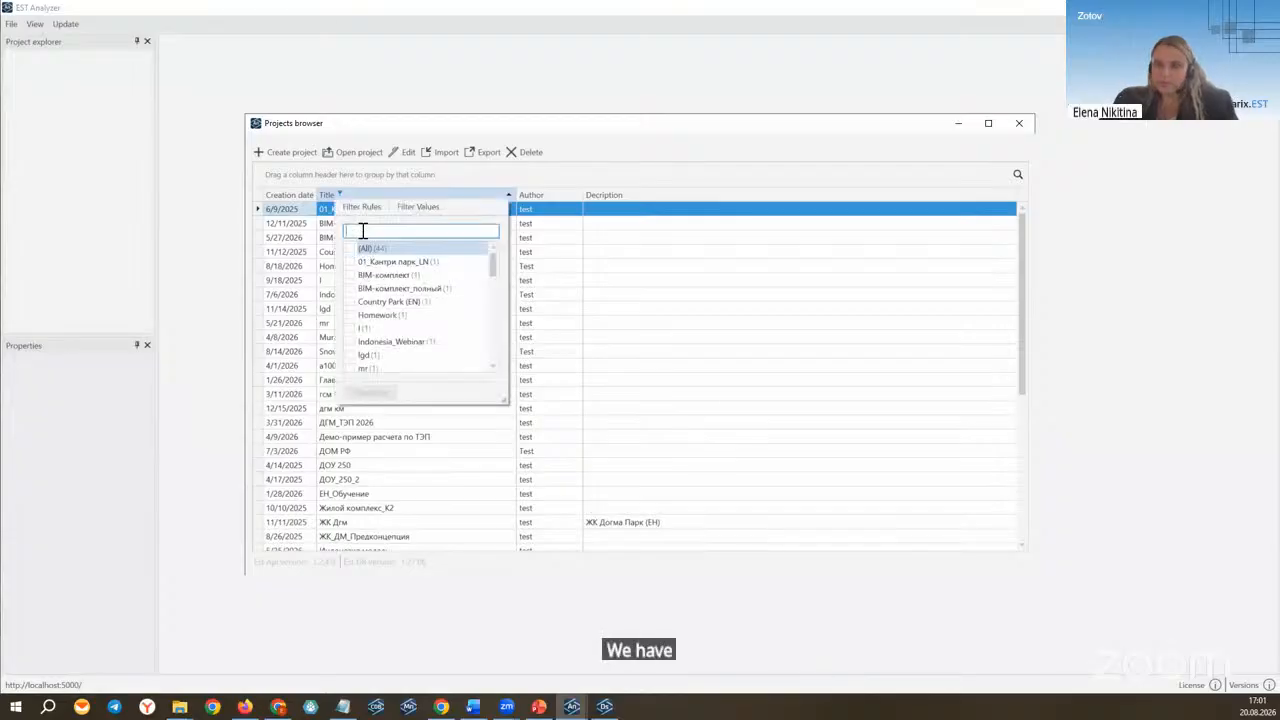
pyautogui.write('sn')
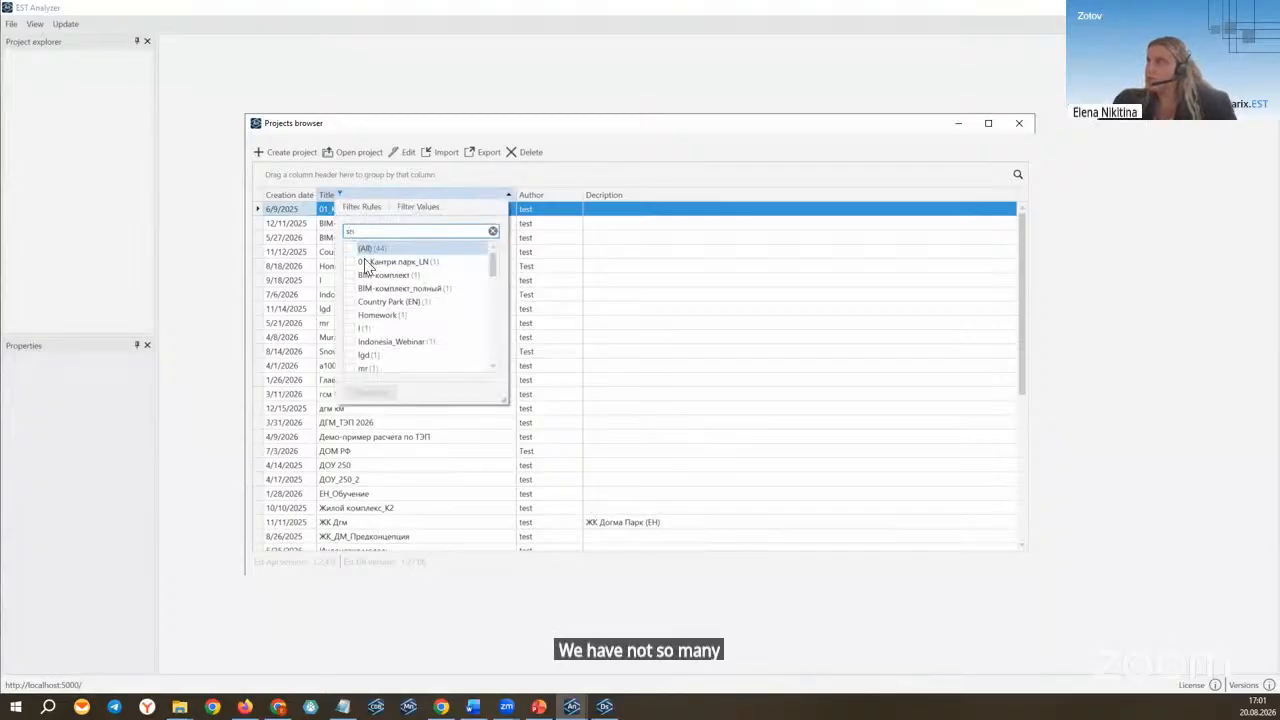
pyautogui.click(350, 261)
pyautogui.click(388, 203)
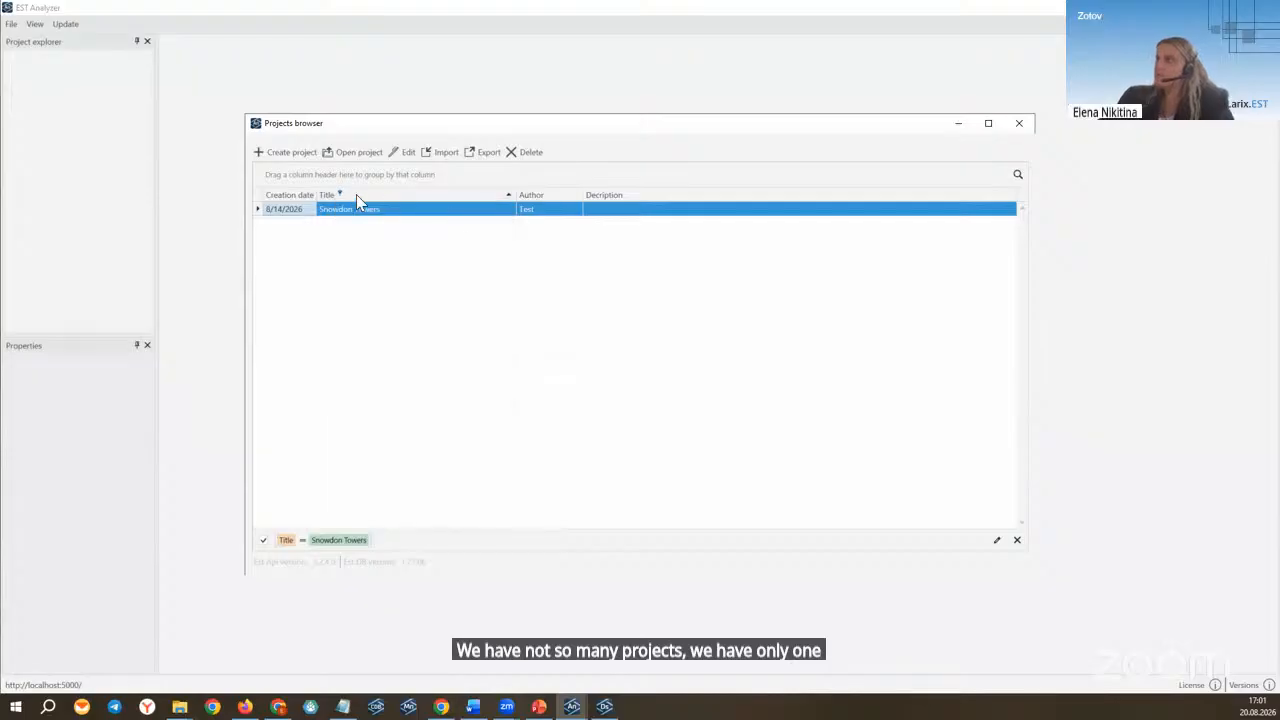
pyautogui.click(349, 209)
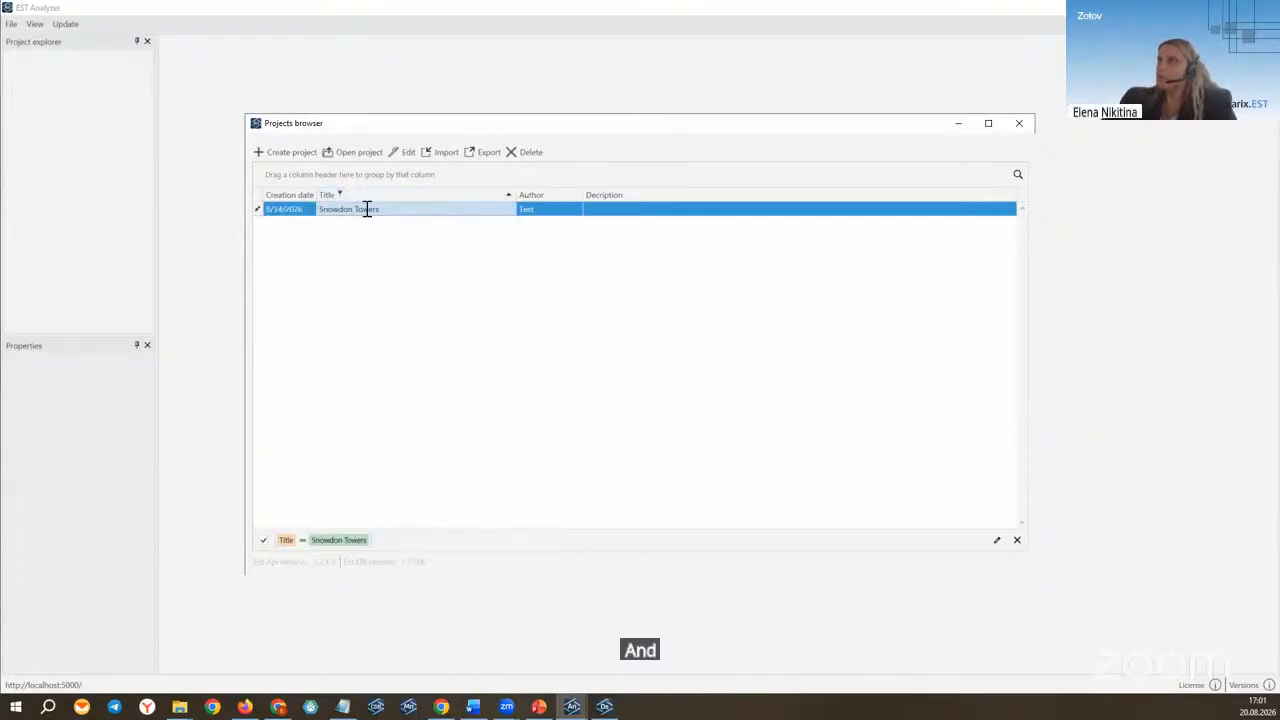
pyautogui.doubleClick(364, 210)
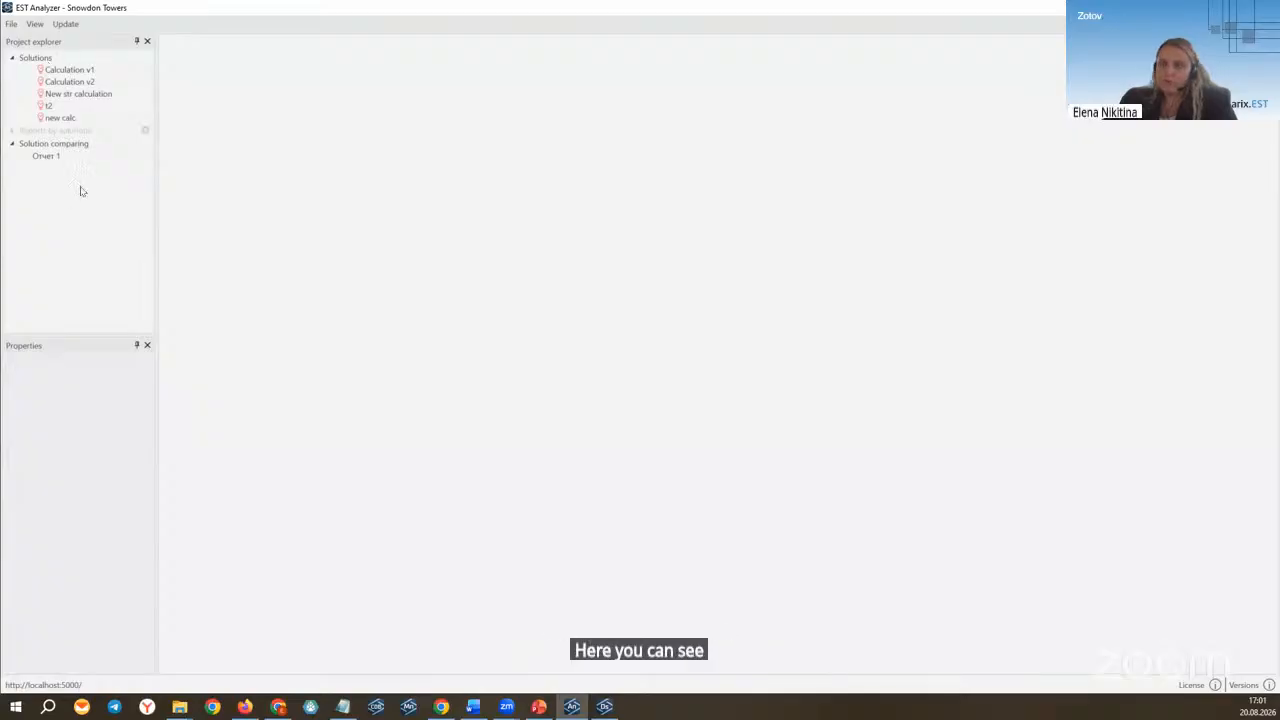
# Step: Collapse the Solution comparing group and select the "new calc" solution
pyautogui.click(12, 143)
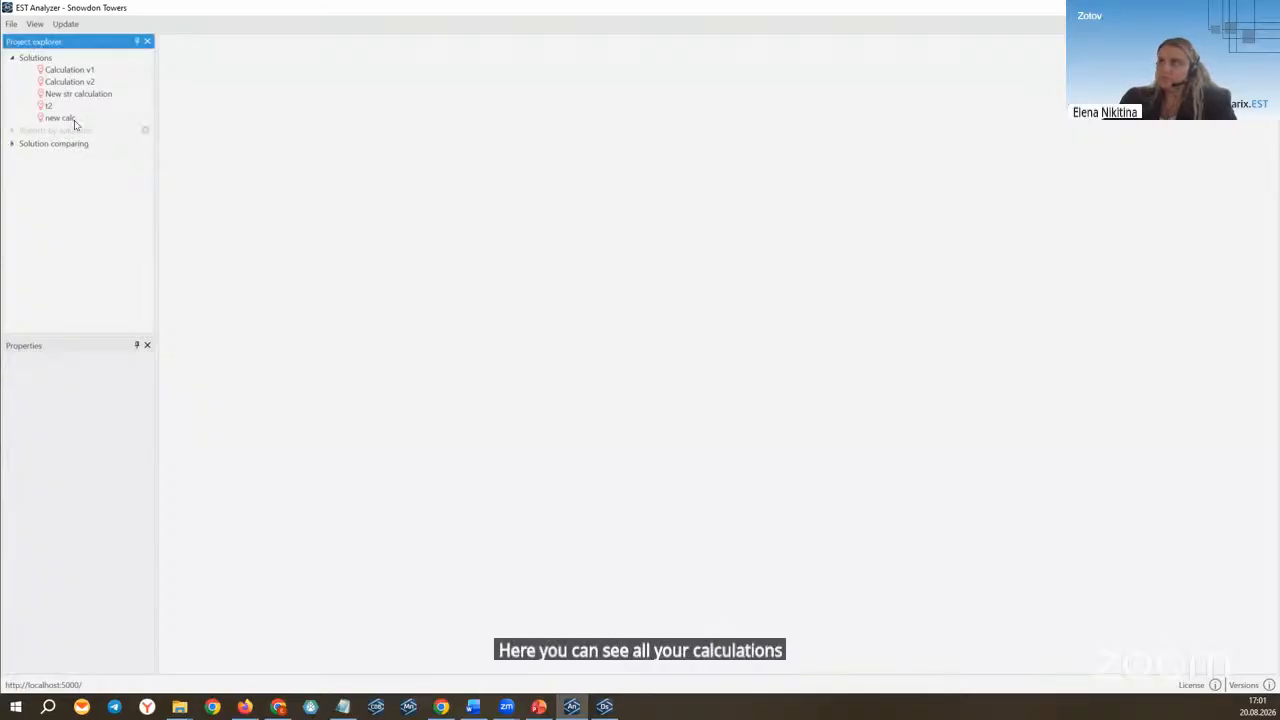
pyautogui.click(75, 120)
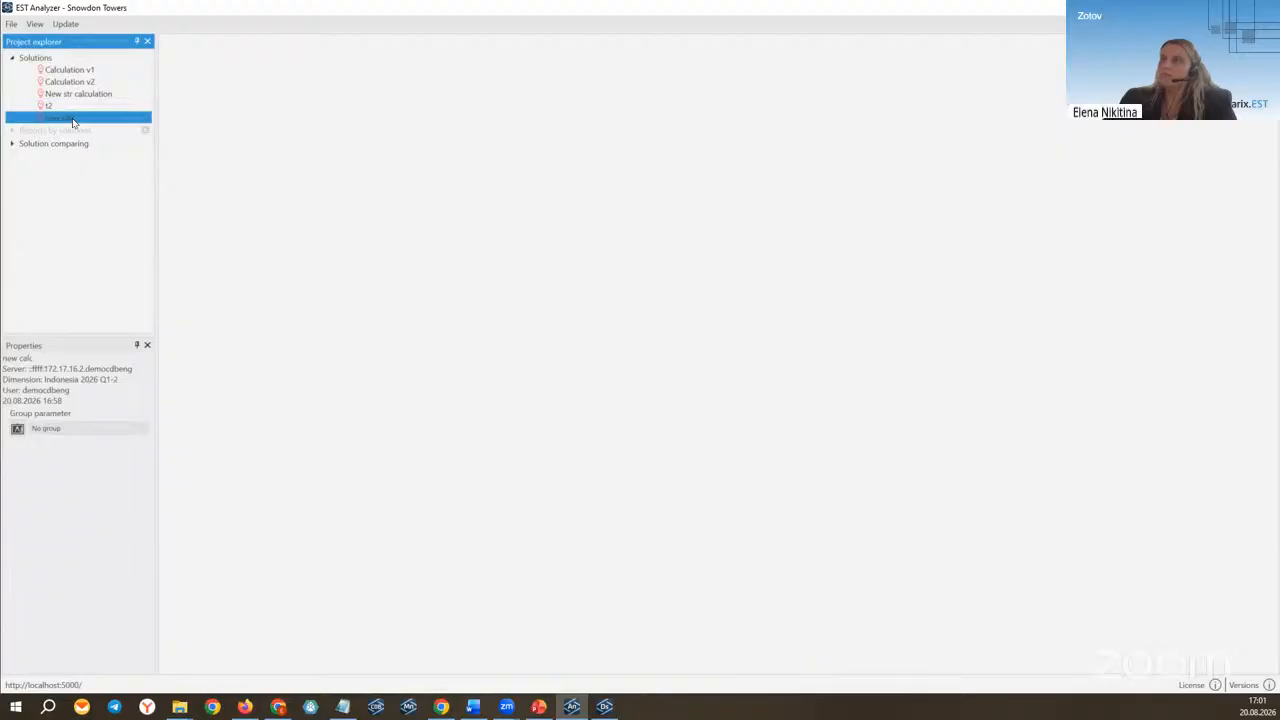
# Step: Activate the "new calc" solution and refresh the data for Reports by solutions
pyautogui.rightClick(76, 122)
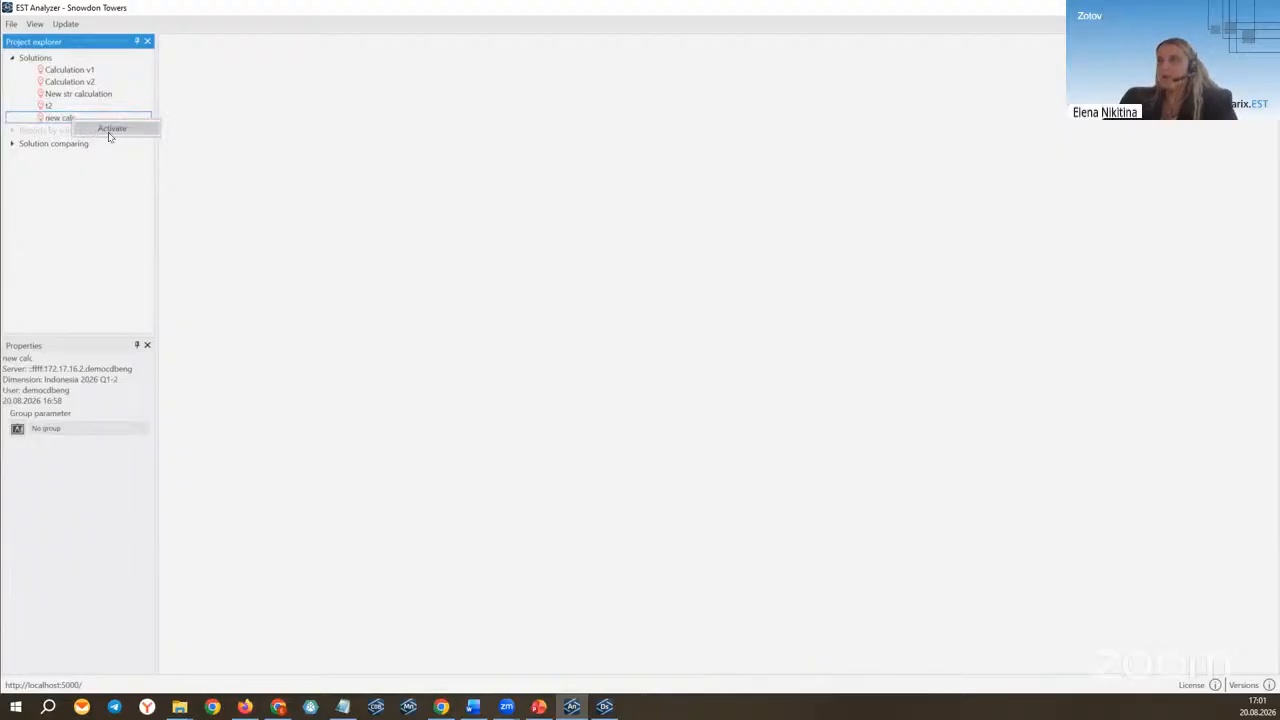
pyautogui.click(110, 132)
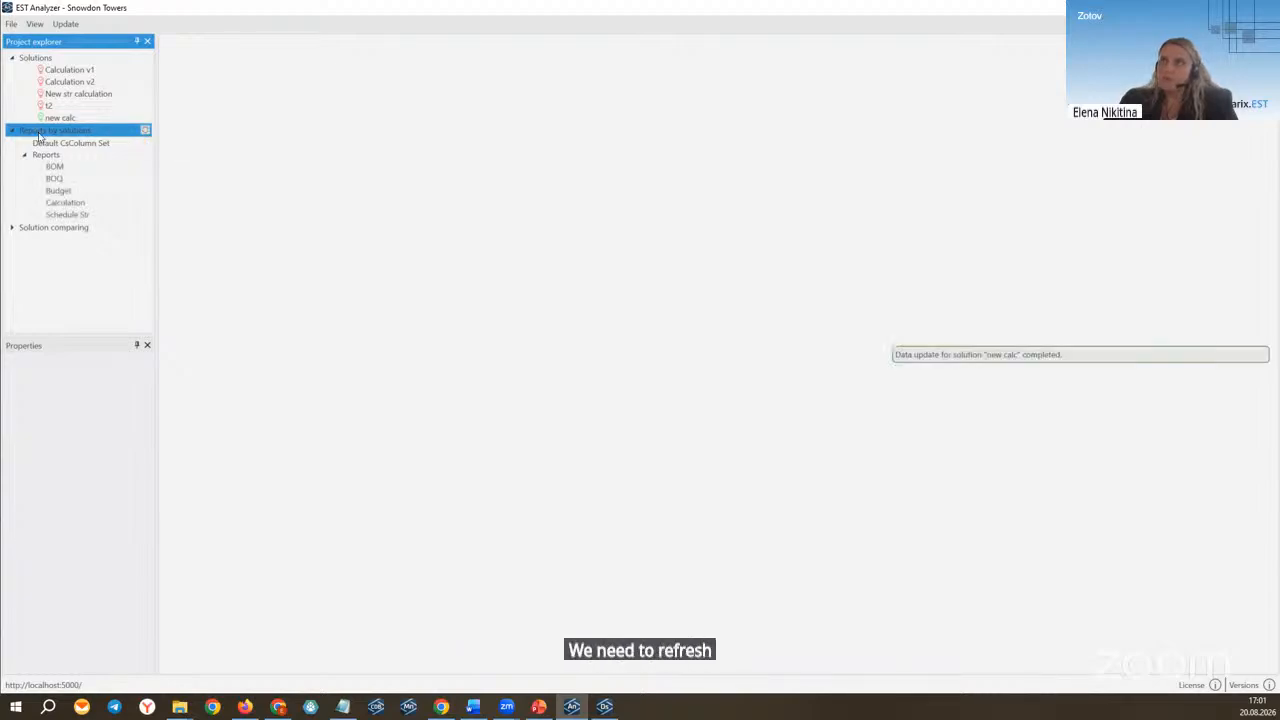
pyautogui.click(145, 132)
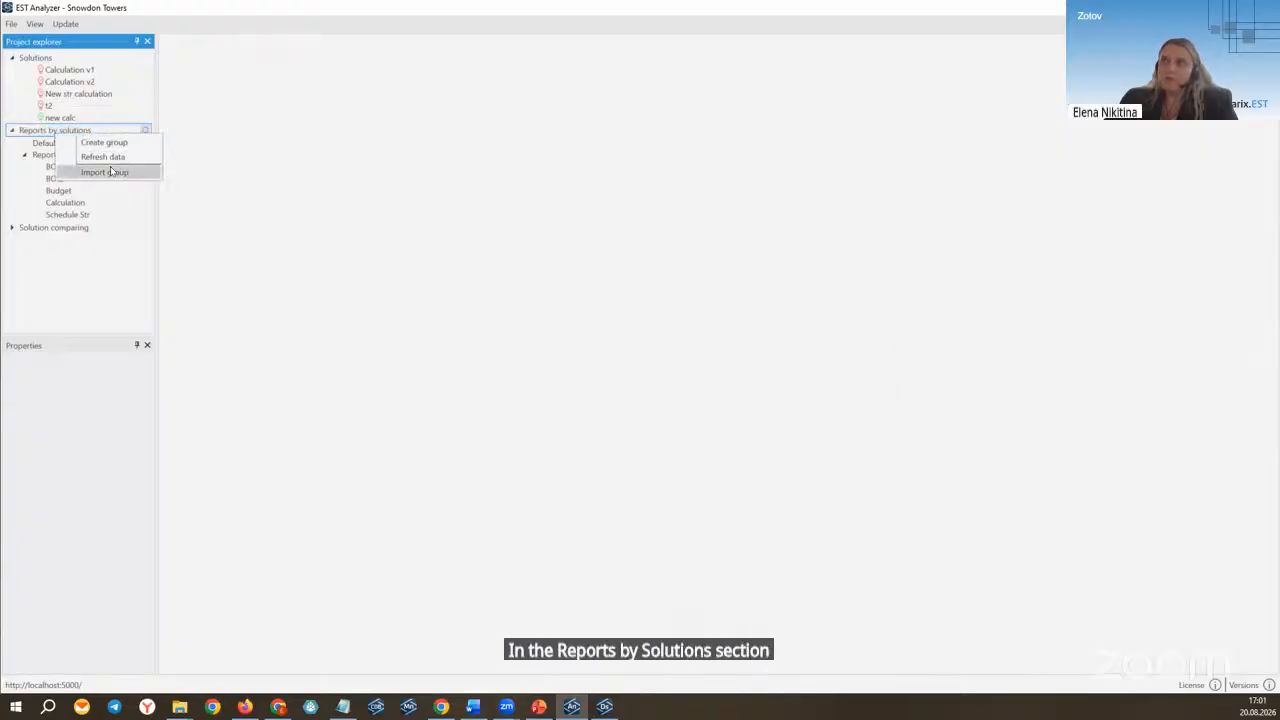
pyautogui.click(223, 181)
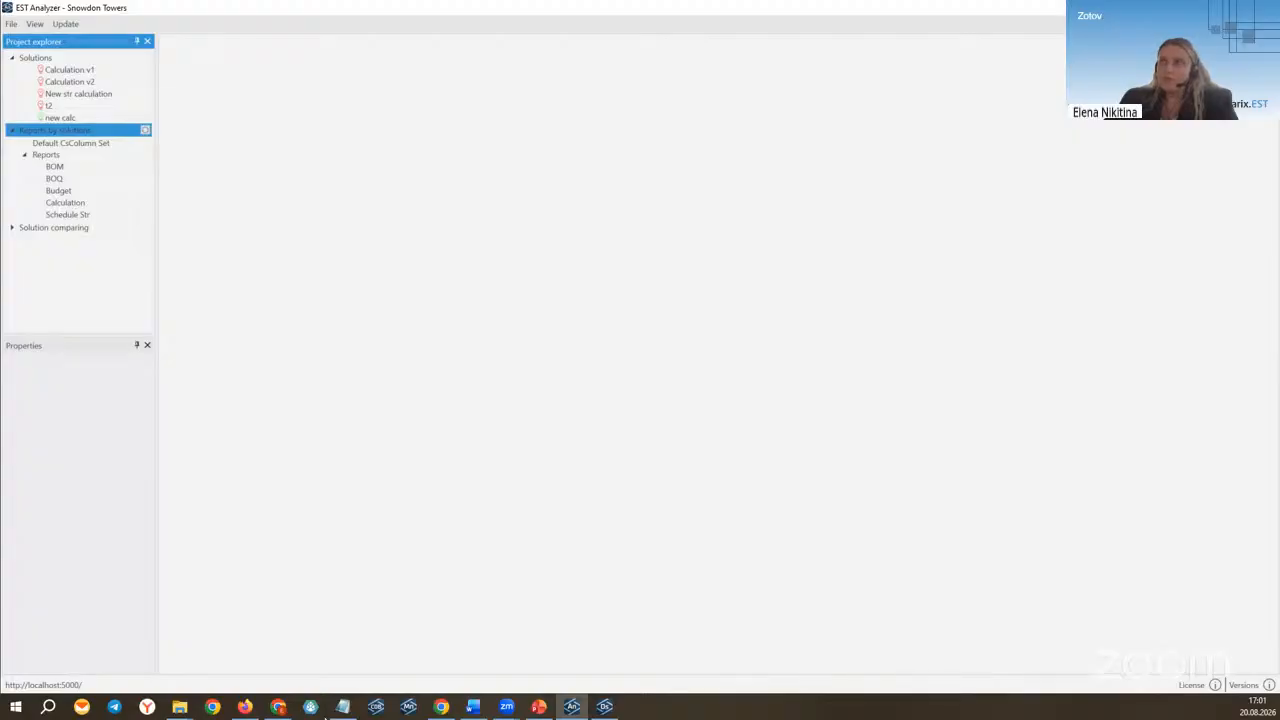
# Step: Open the Calculation report from the Reports group and refresh it for the active solution
pyautogui.click(62, 204)
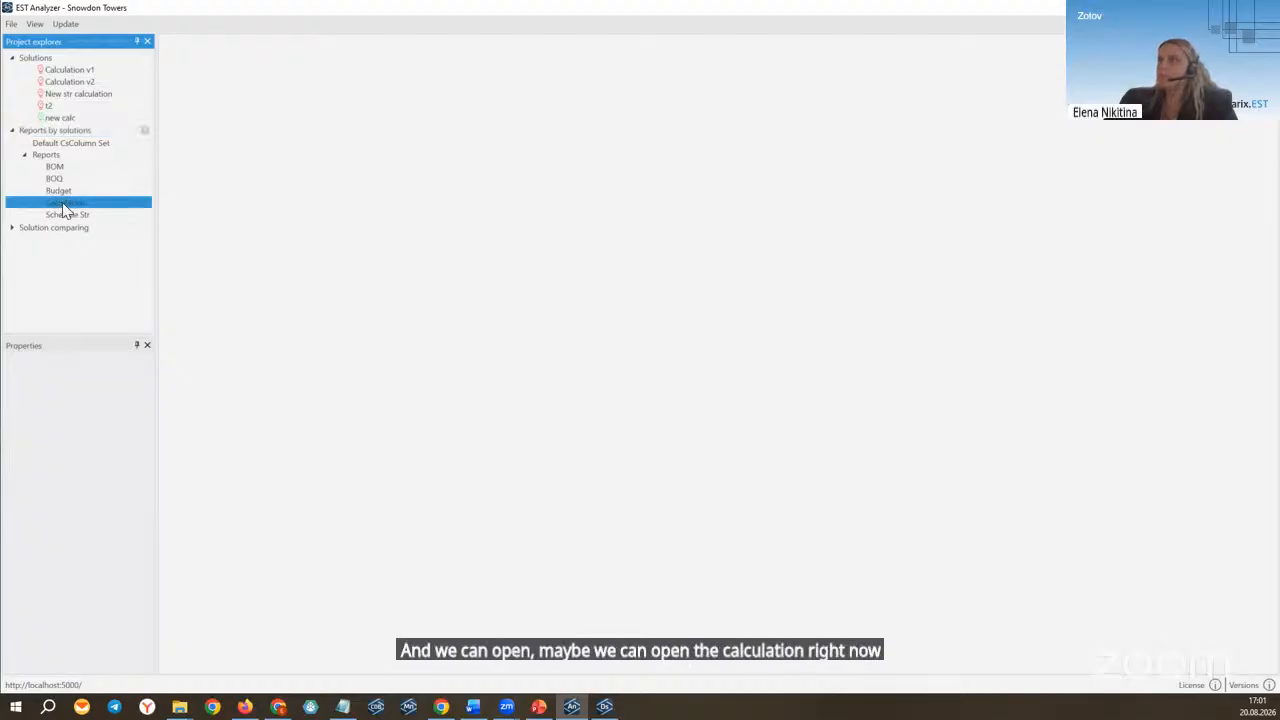
pyautogui.doubleClick(63, 206)
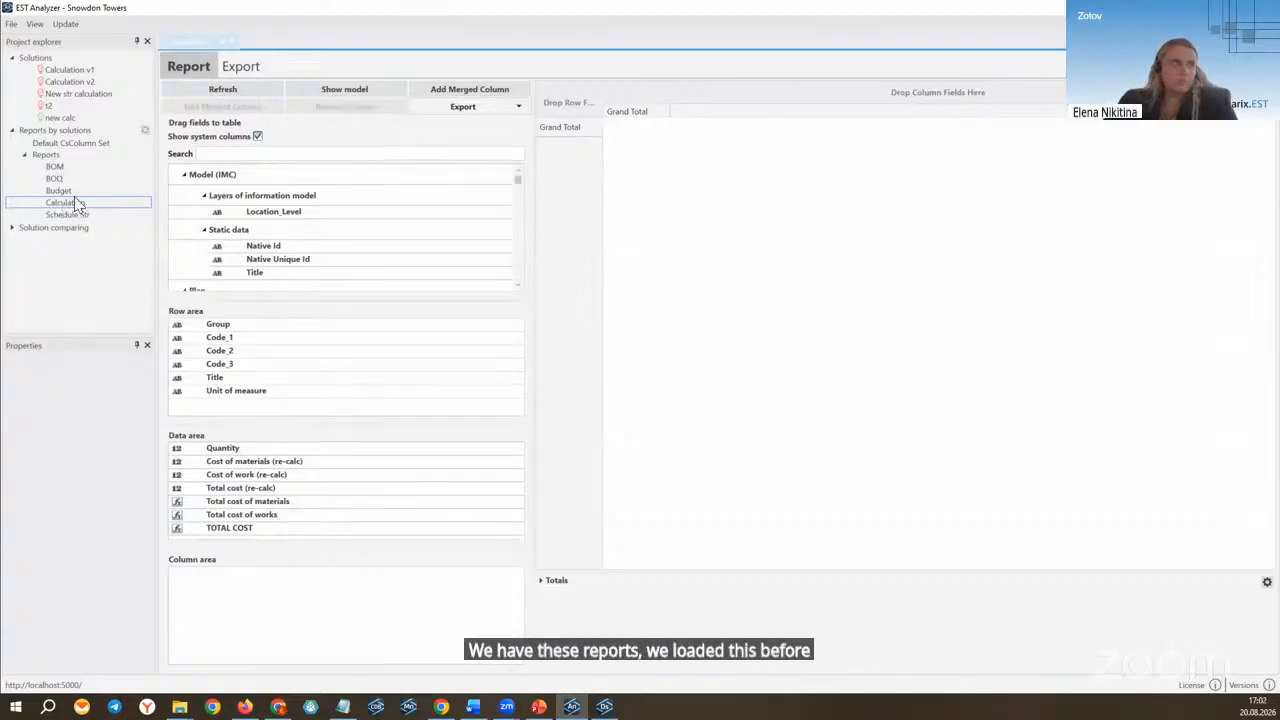
pyautogui.click(232, 92)
# Step: Enlarge the report table and widen the Title column so the names of works and materials are readable
pyautogui.moveTo(533, 300); pyautogui.dragTo(394, 294)
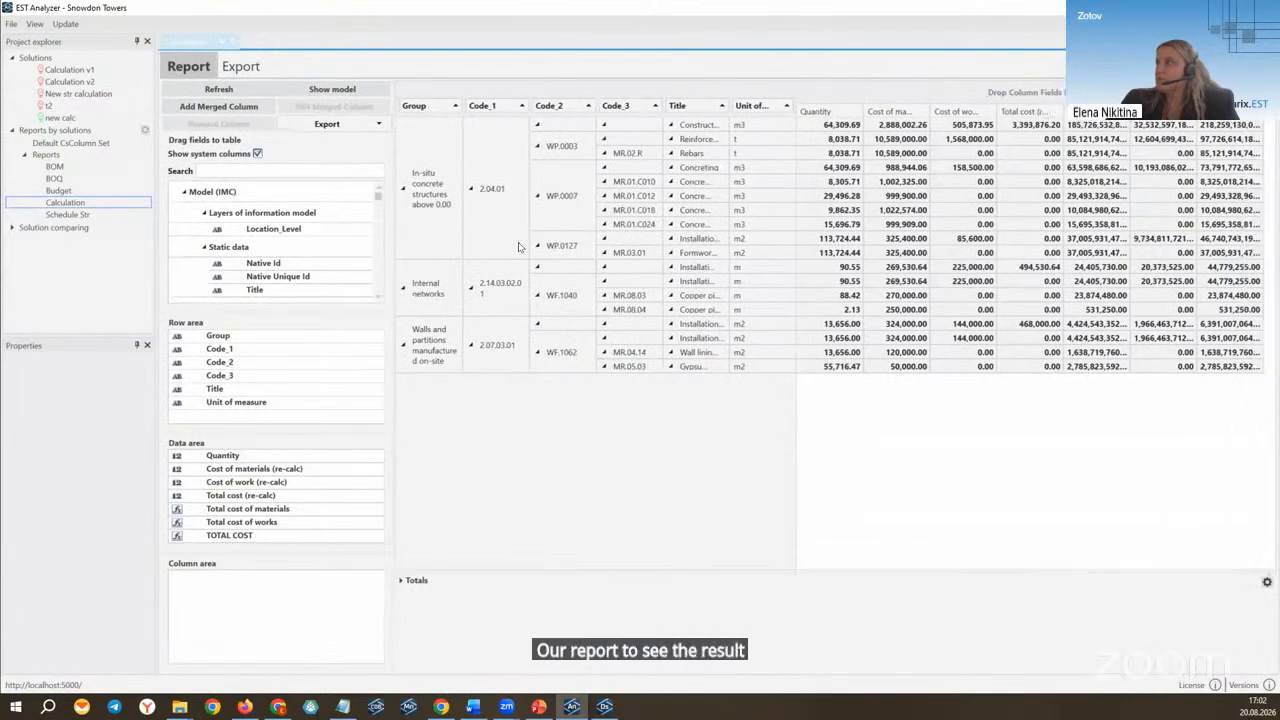
pyautogui.moveTo(831, 145); pyautogui.dragTo(872, 147)
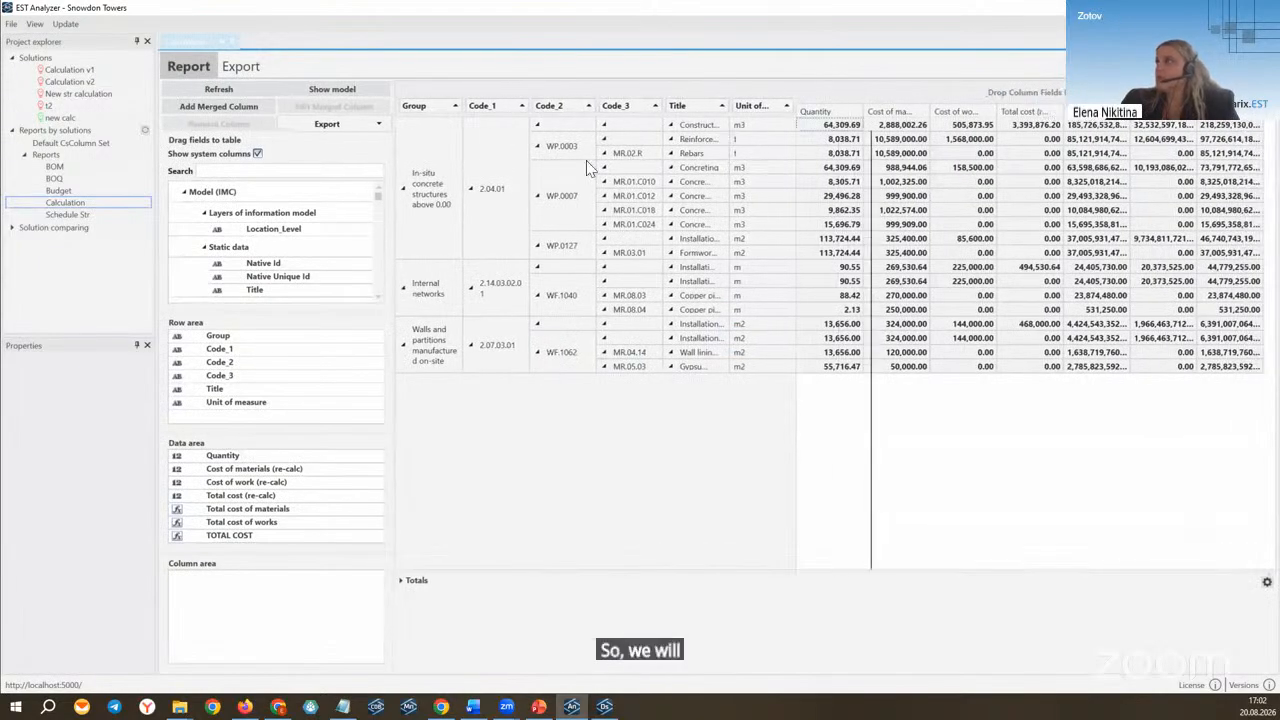
pyautogui.click(415, 178)
pyautogui.click(422, 345)
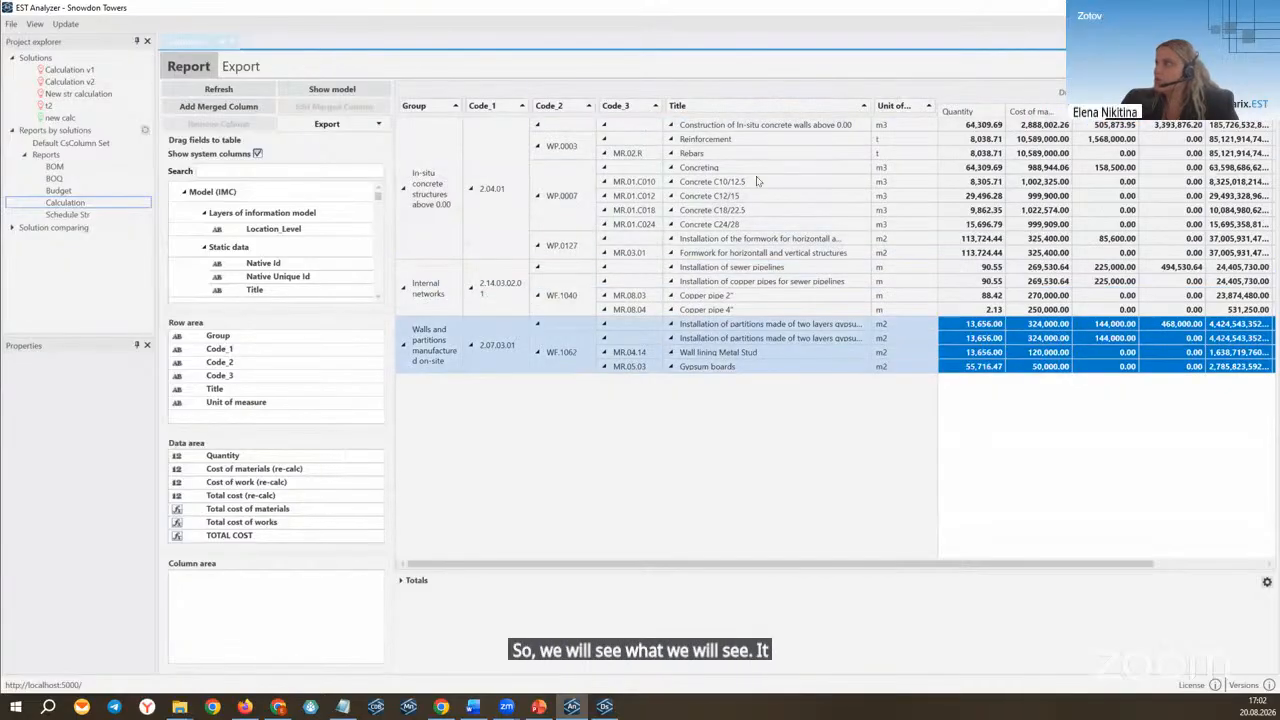
pyautogui.moveTo(394, 382); pyautogui.dragTo(328, 380)
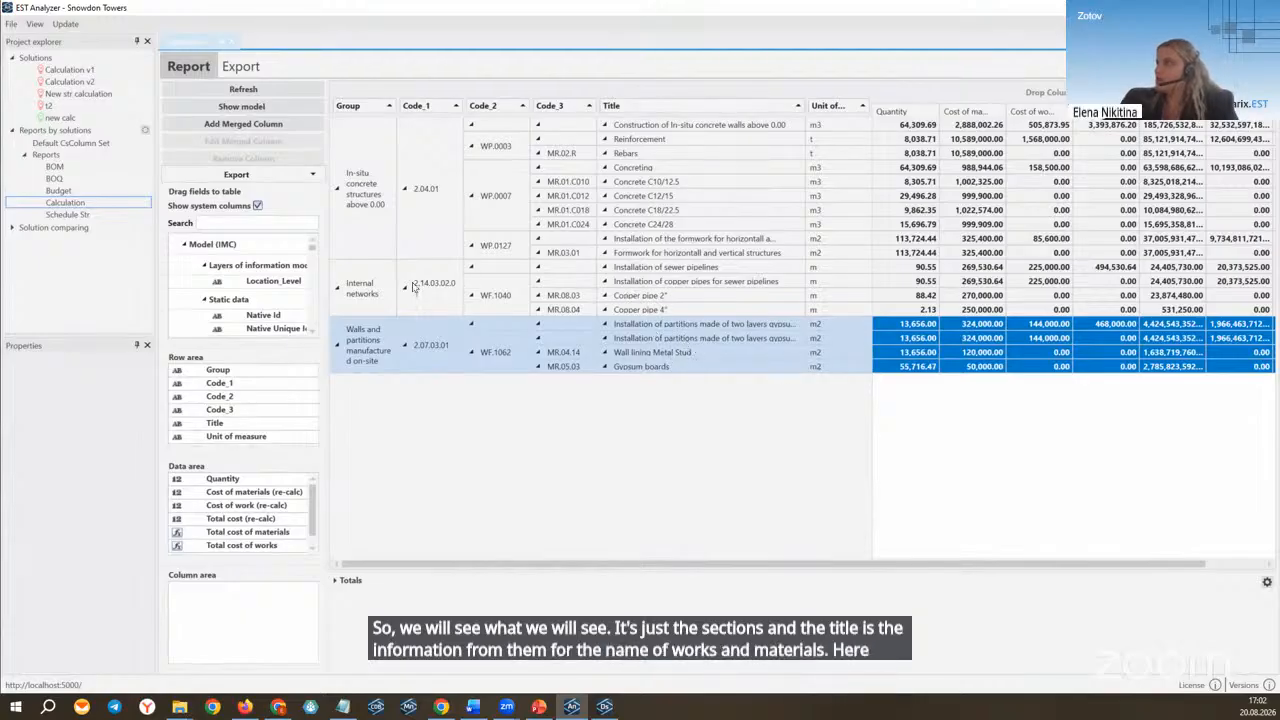
# Step: Examine the calculated rows for in-situ concrete structures, internal networks and on-site partitions, including Wall lining Metal Stud
pyautogui.click(1116, 173)
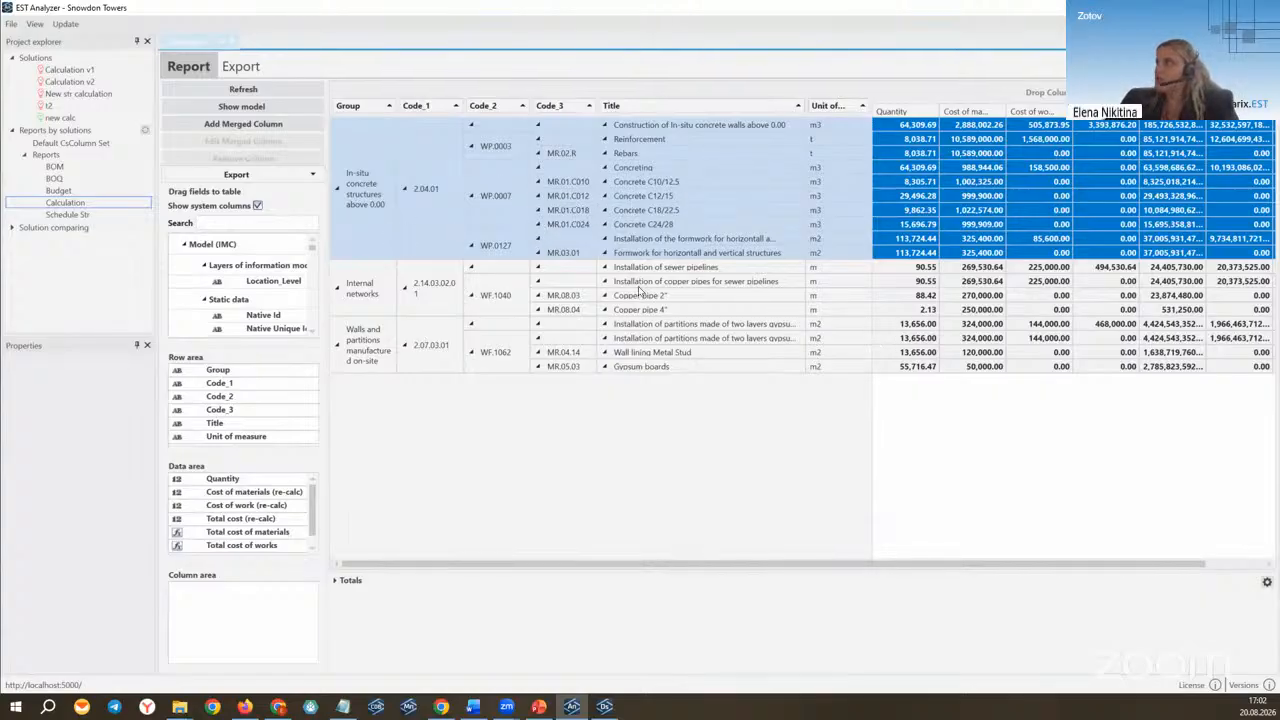
pyautogui.click(407, 293)
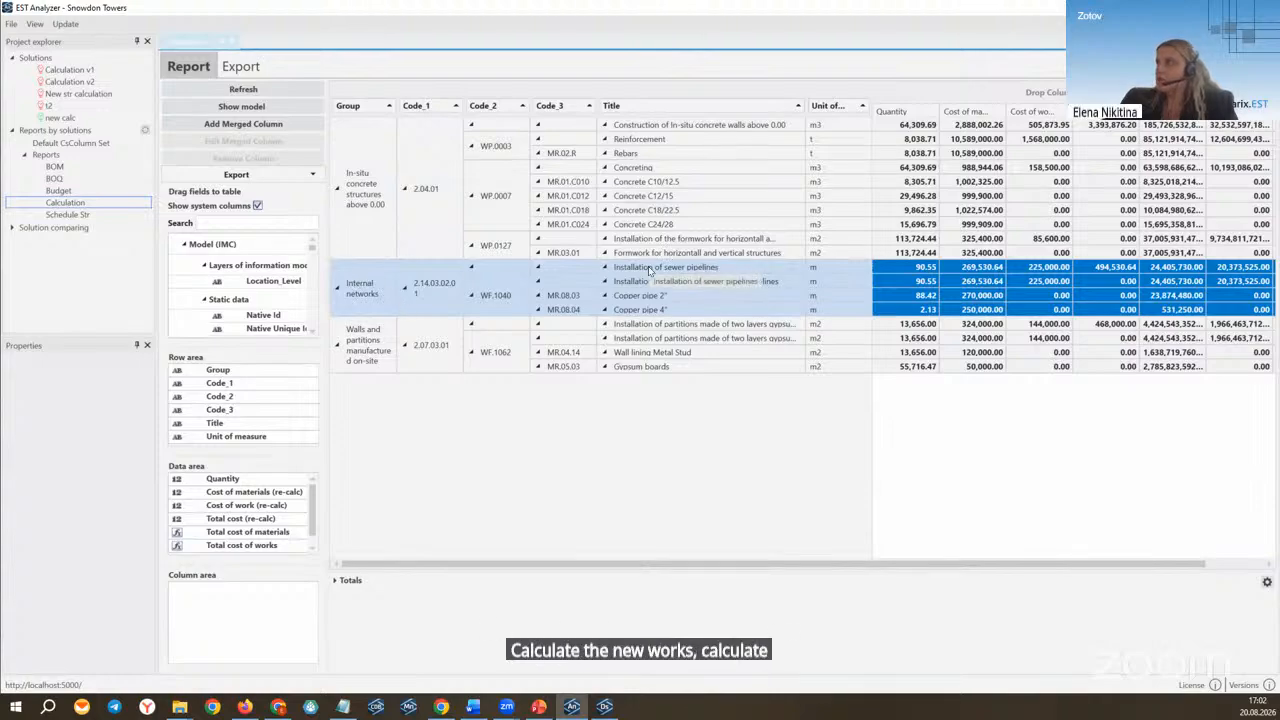
pyautogui.click(666, 328)
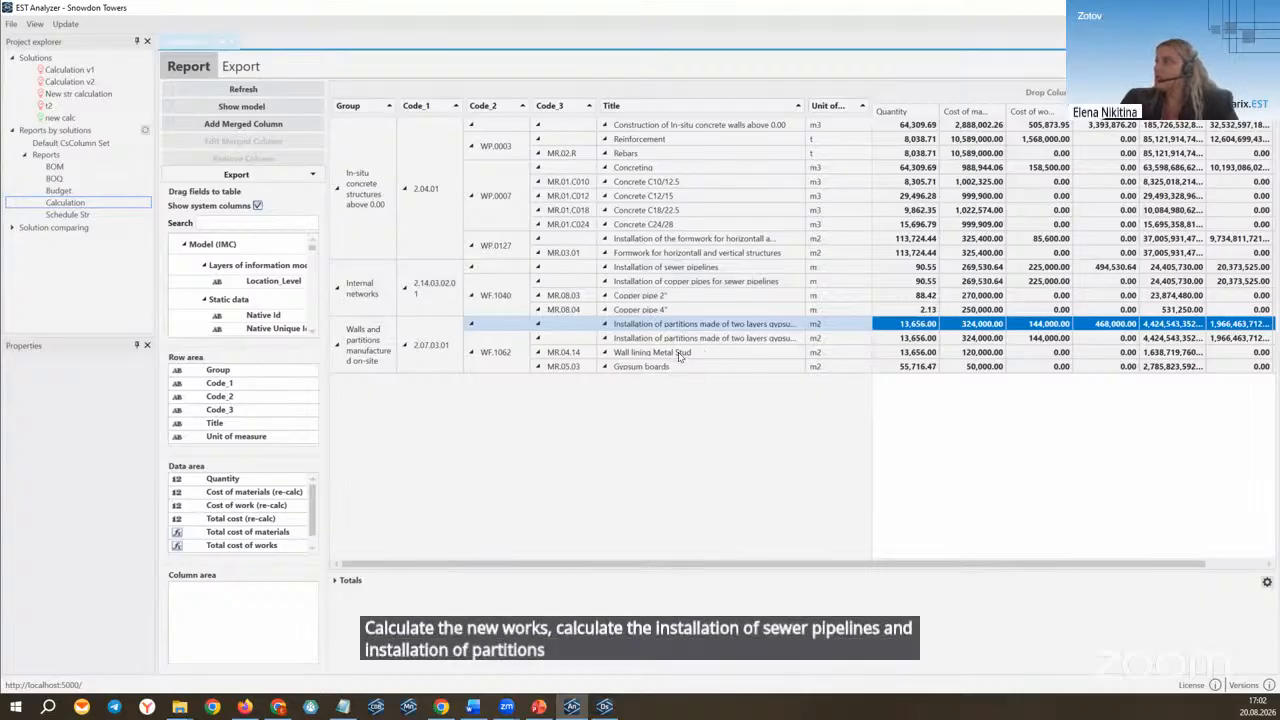
pyautogui.click(679, 355)
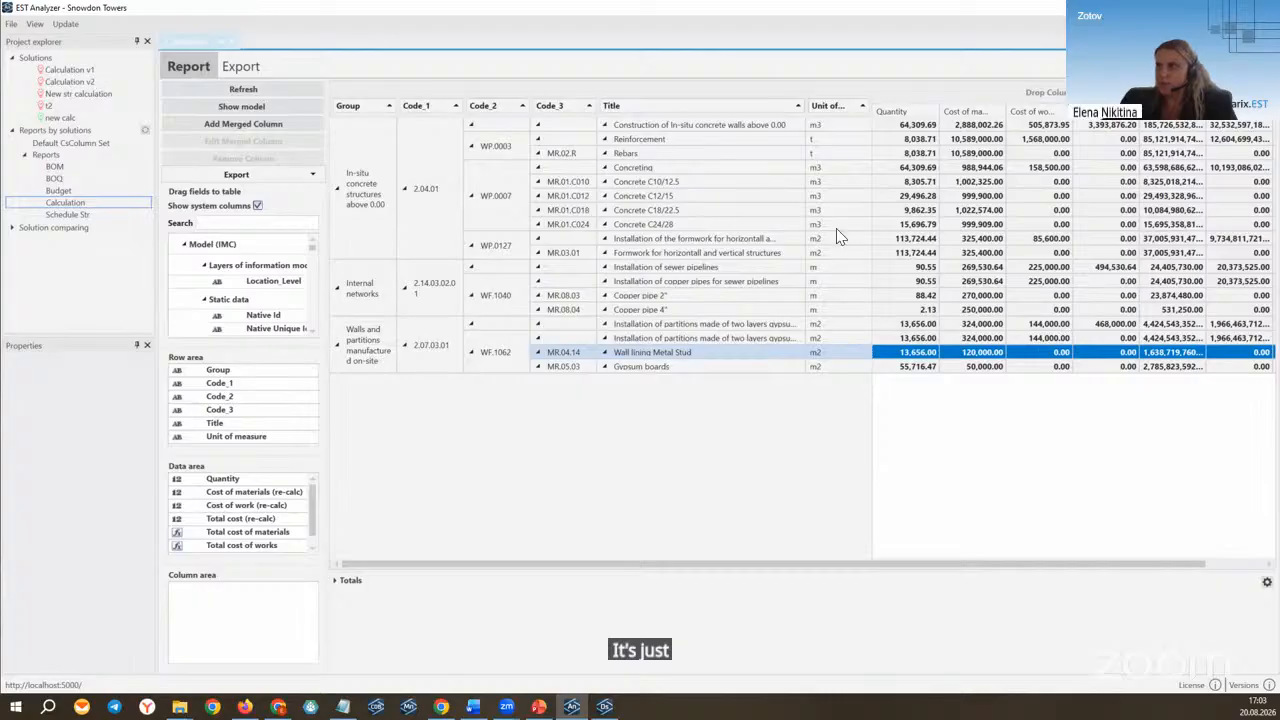
# Step: Widen the field list and locate the Expenditure field in the static data of Regulatory data (CDB)
pyautogui.moveTo(325, 367); pyautogui.dragTo(308, 363)
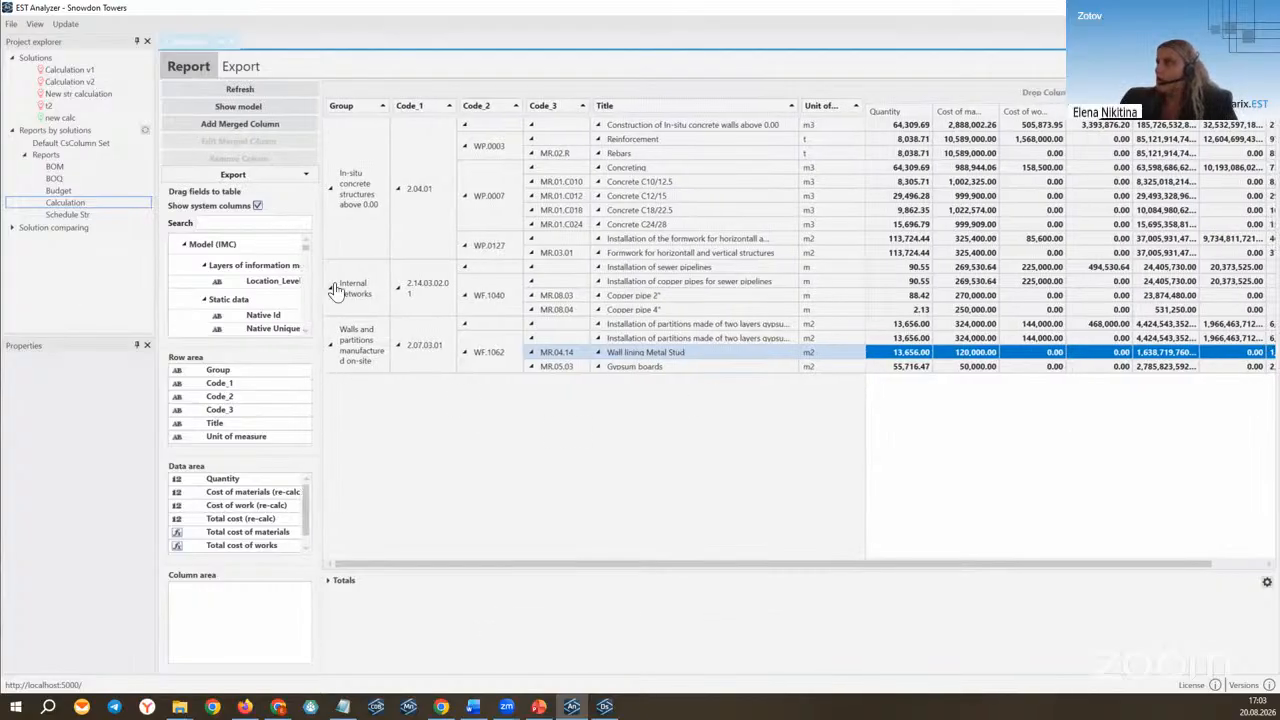
pyautogui.moveTo(321, 270); pyautogui.dragTo(396, 283)
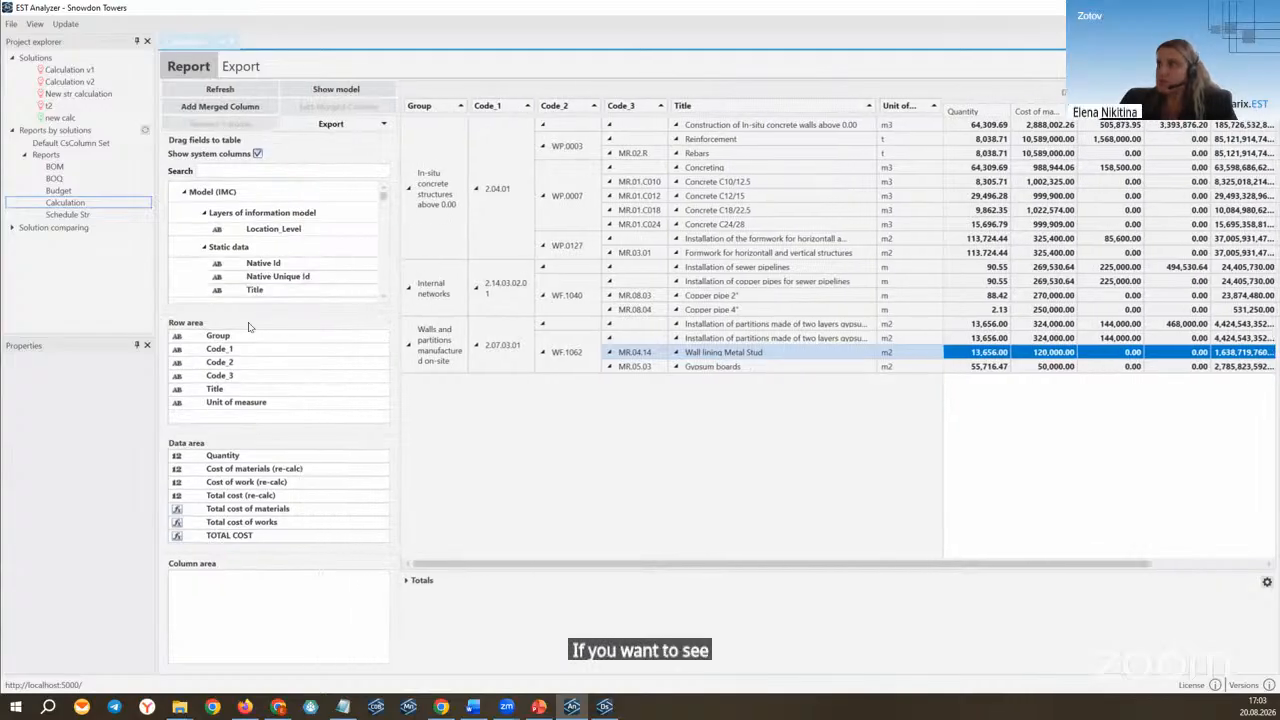
pyautogui.moveTo(239, 313); pyautogui.dragTo(239, 318)
pyautogui.scroll(-2, 267, 263)
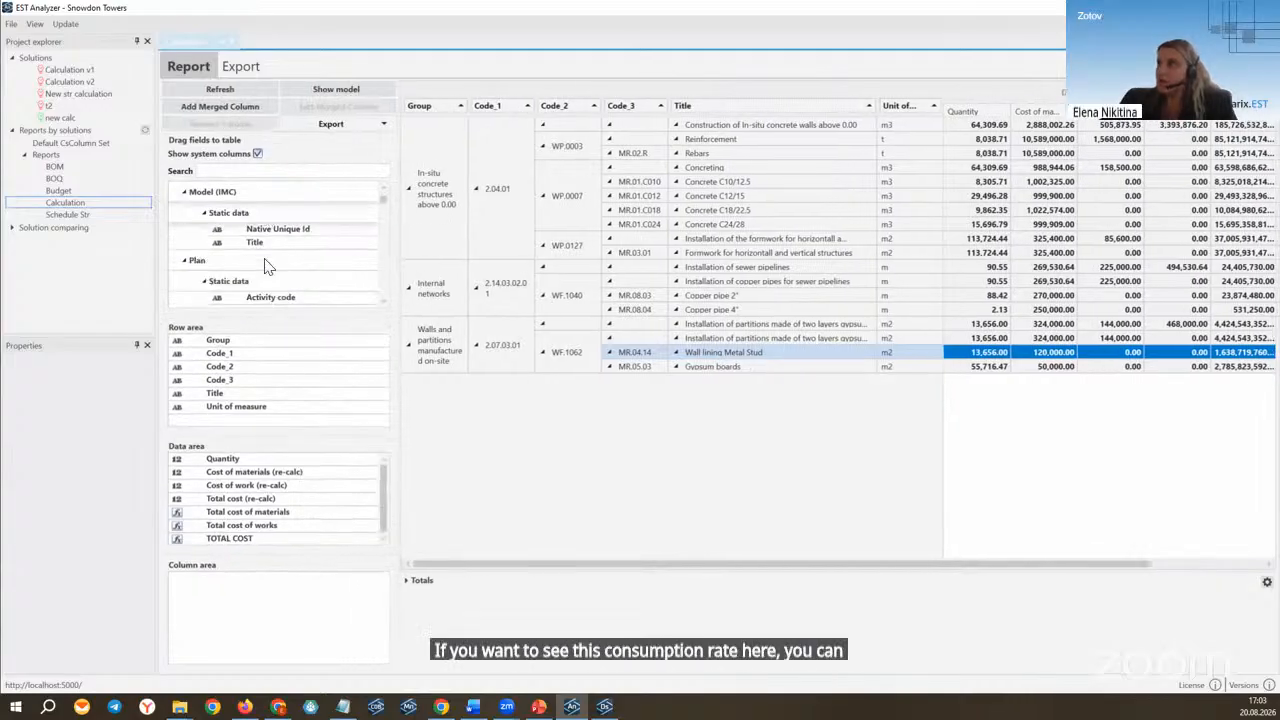
pyautogui.click(206, 171)
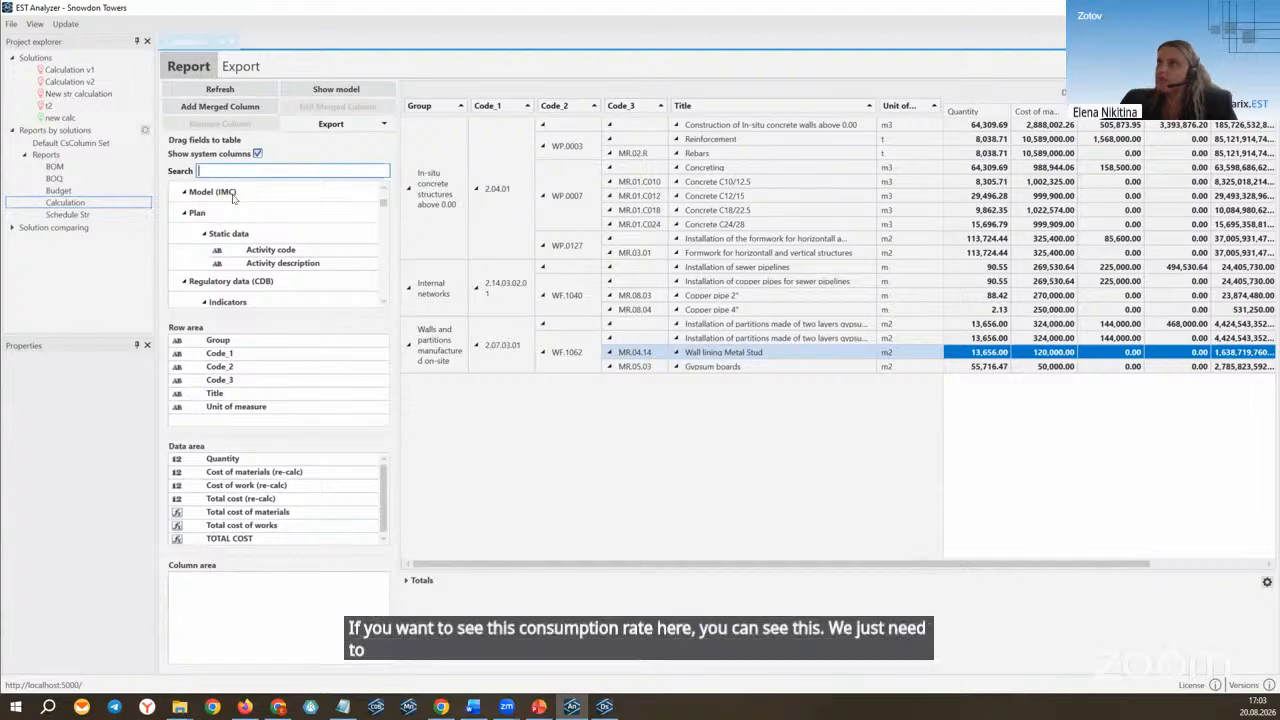
pyautogui.scroll(-8, 250, 200)
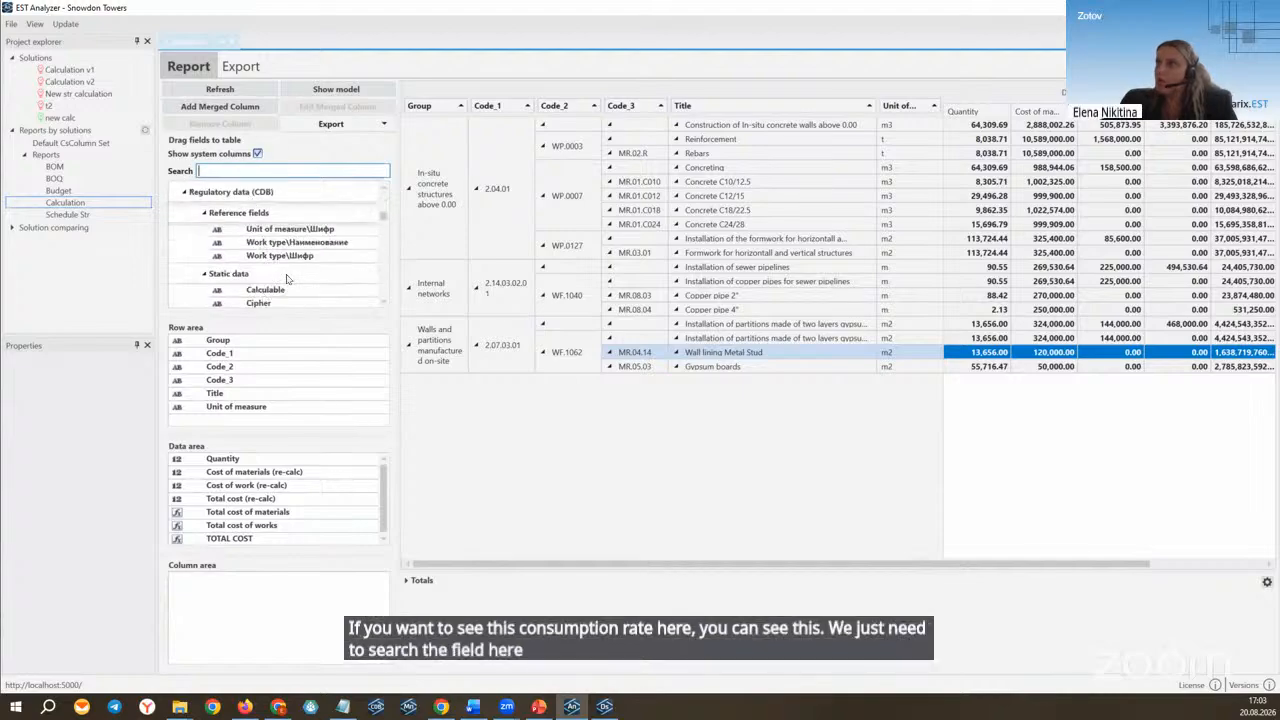
pyautogui.scroll(4, 287, 279)
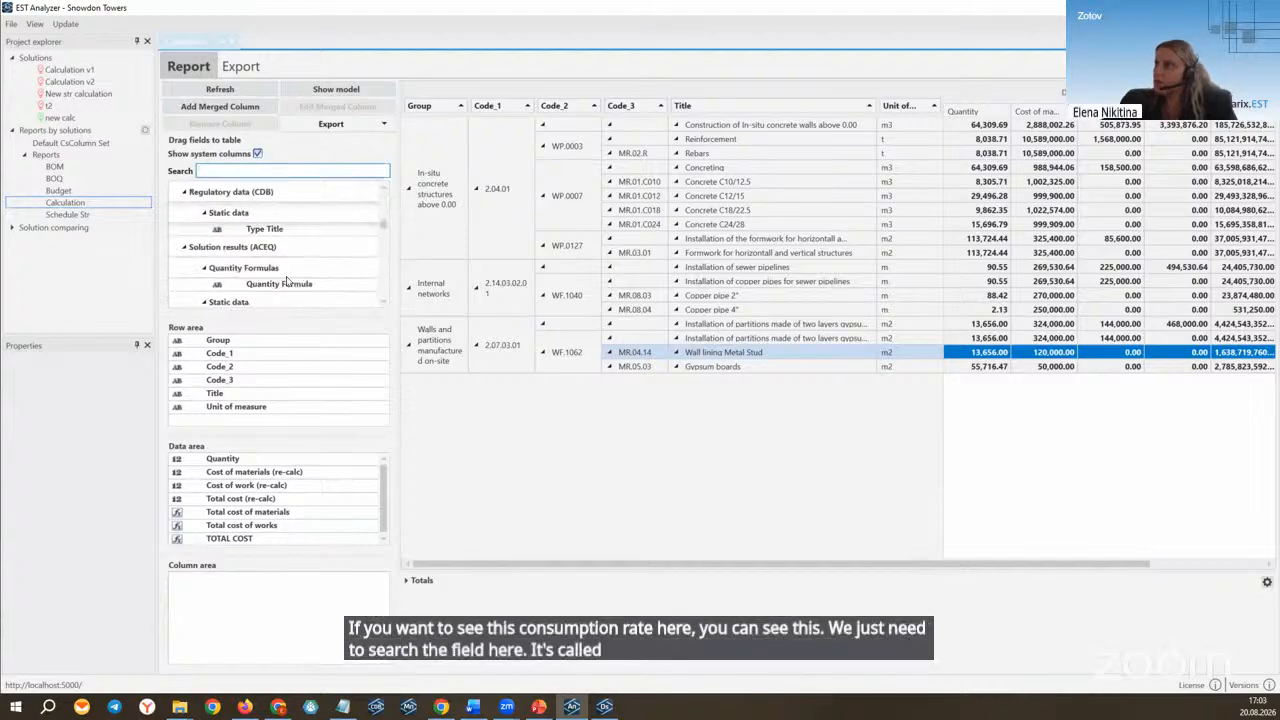
pyautogui.scroll(2, 288, 272)
pyautogui.click(283, 277)
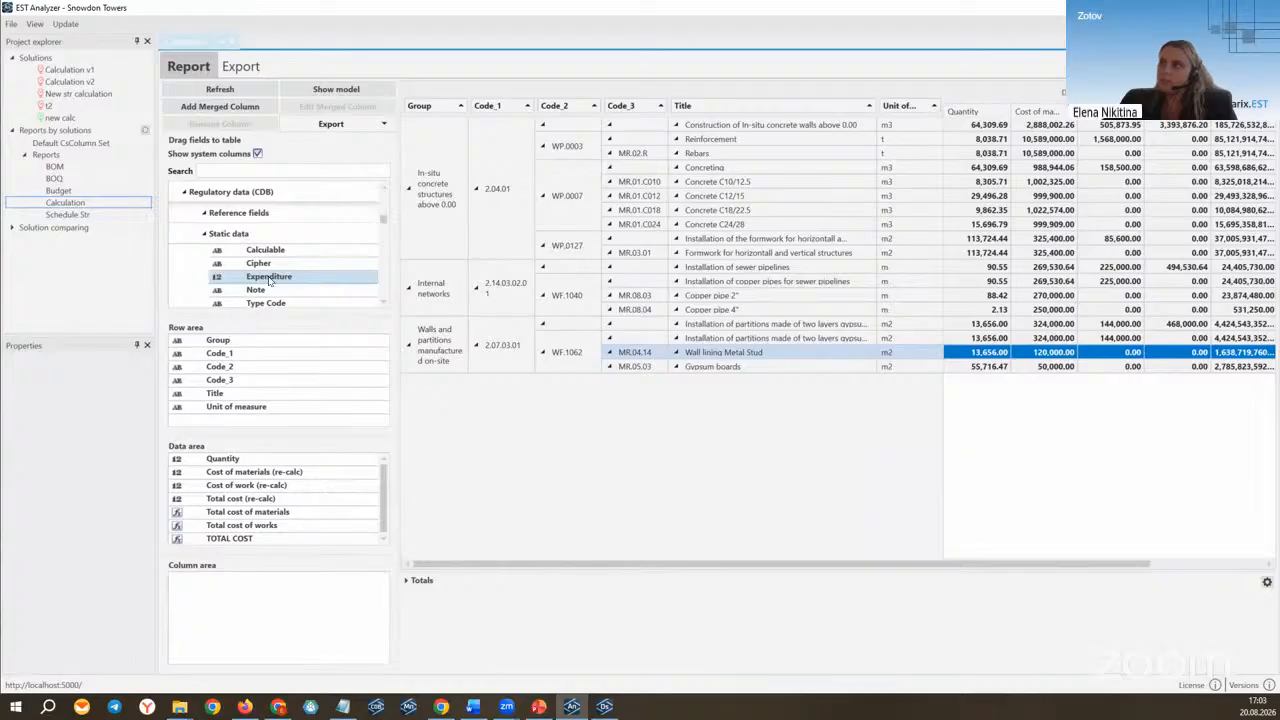
# Step: Filter the field list by "expen" and select Expenditure (re-calc) under Solution results (ACEQ)
pyautogui.click(290, 171)
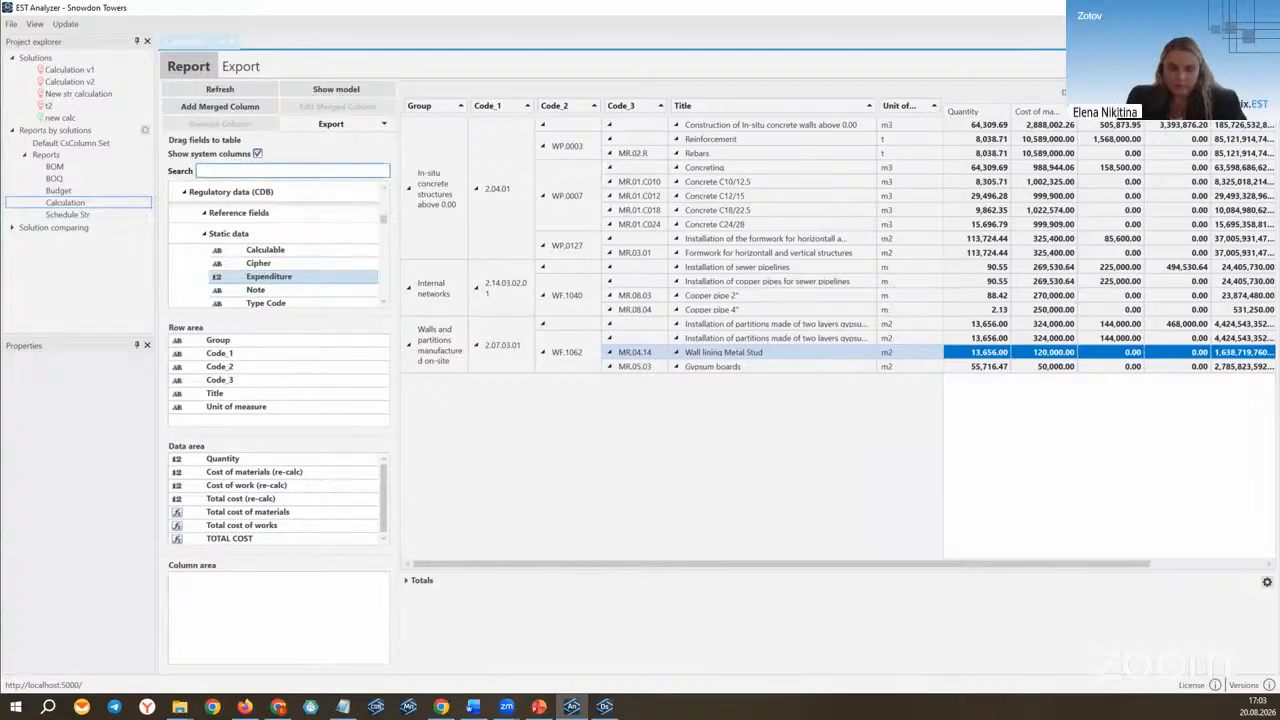
pyautogui.write('expen')
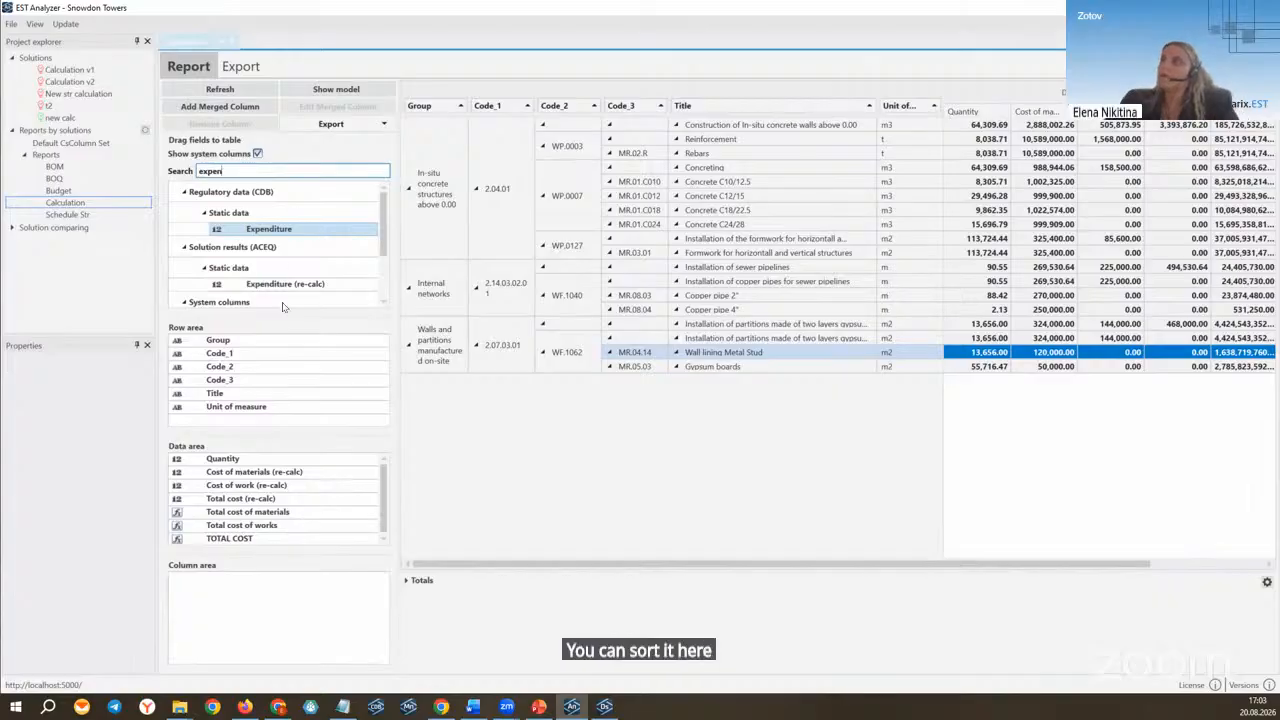
pyautogui.moveTo(268, 317); pyautogui.dragTo(268, 321)
pyautogui.scroll(-1, 269, 234)
pyautogui.scroll(1, 287, 251)
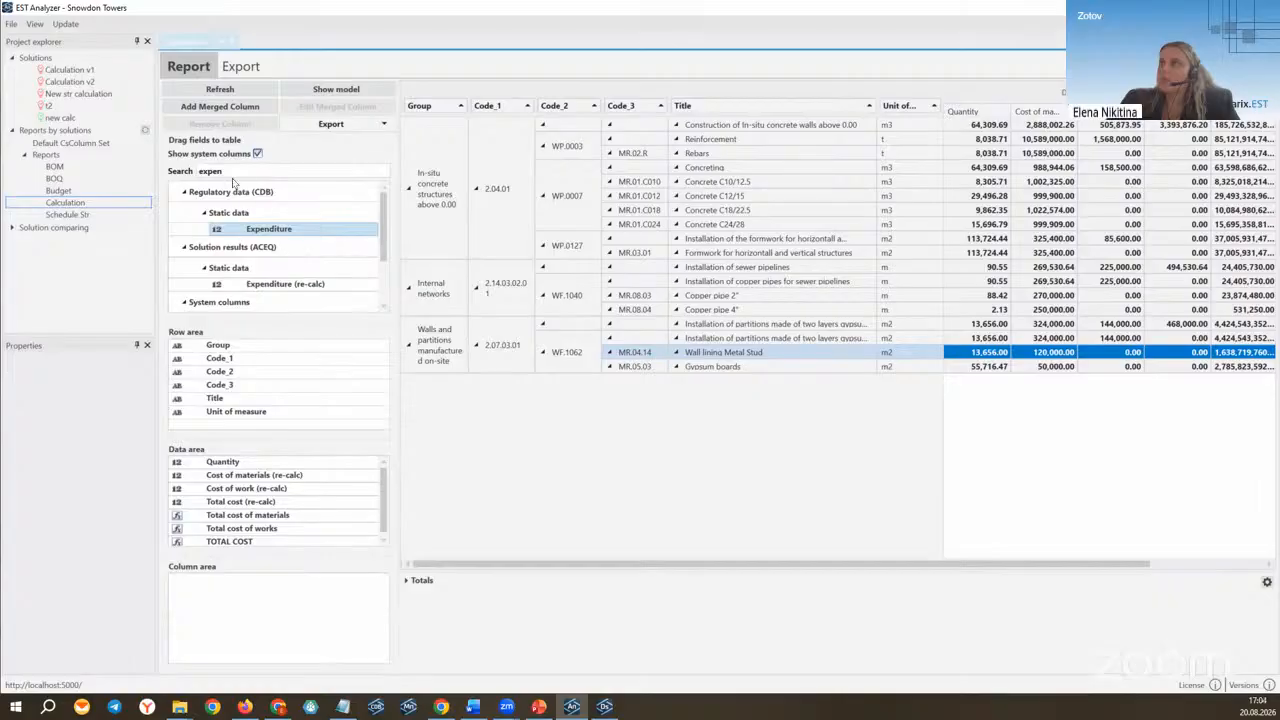
pyautogui.click(262, 289)
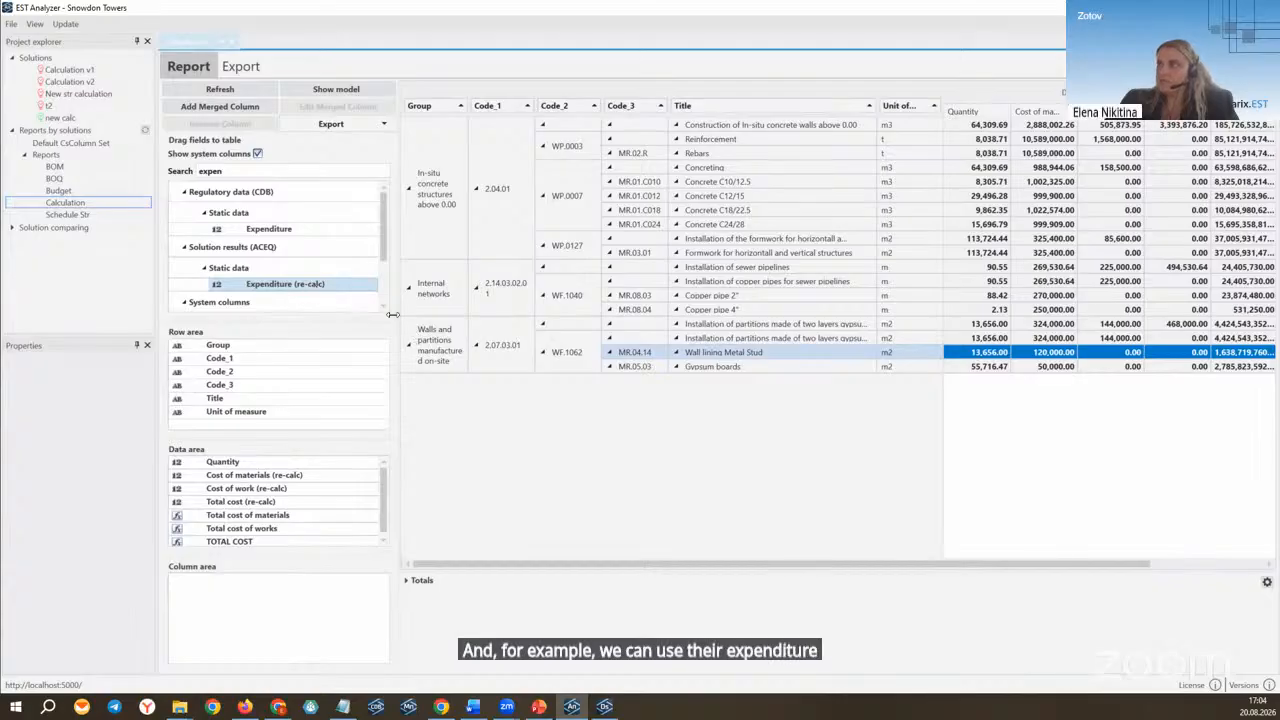
# Step: Highlight the row for construction of in-situ concrete walls above 0.00 and slightly enlarge the table area
pyautogui.moveTo(400, 320); pyautogui.dragTo(390, 314)
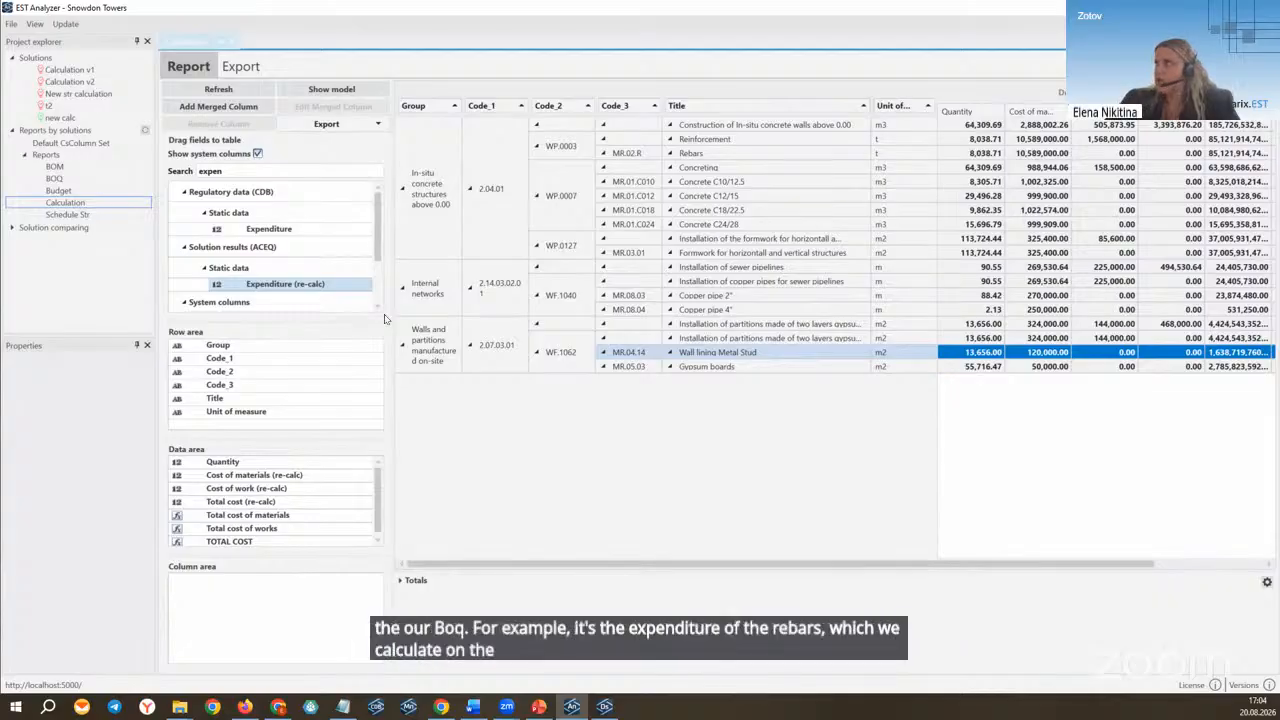
pyautogui.click(706, 126)
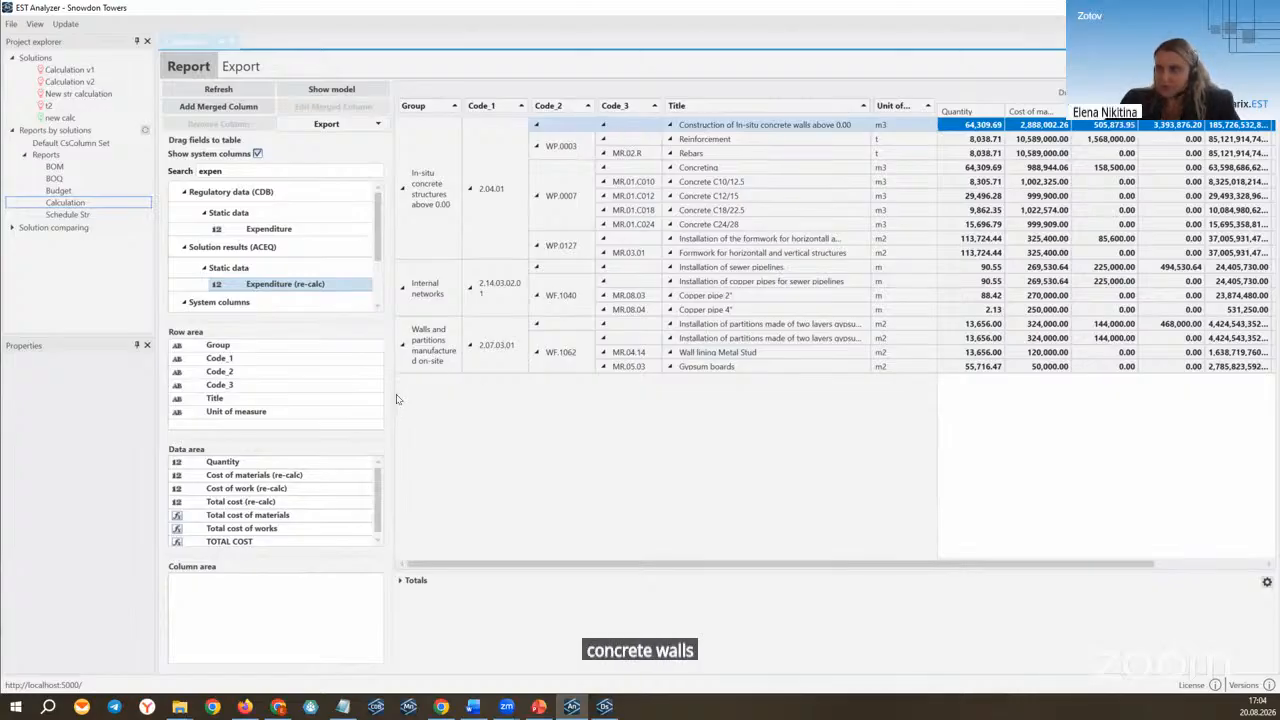
pyautogui.moveTo(391, 389); pyautogui.dragTo(384, 388)
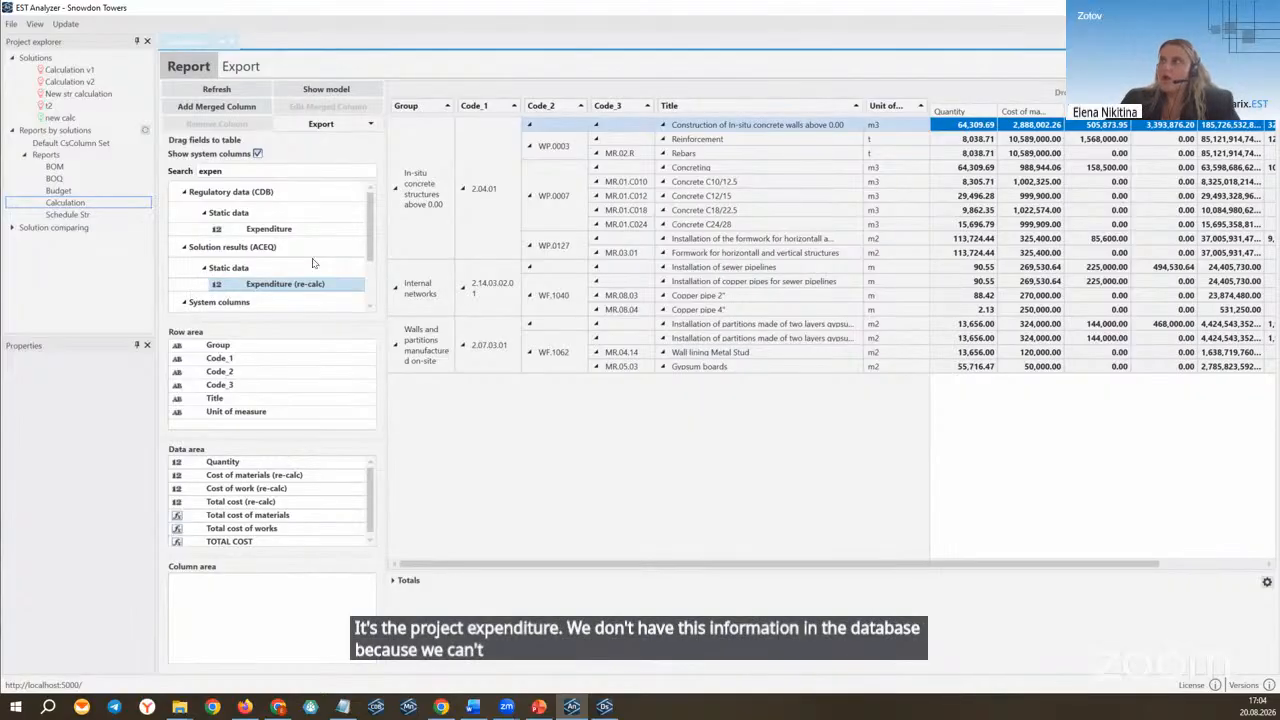
# Step: Add Expenditure (re-calc) from Solution results (ACEQ) as the first field of the data area and refresh the report
pyautogui.click(207, 269)
pyautogui.click(207, 269)
pyautogui.click(185, 246)
pyautogui.click(185, 246)
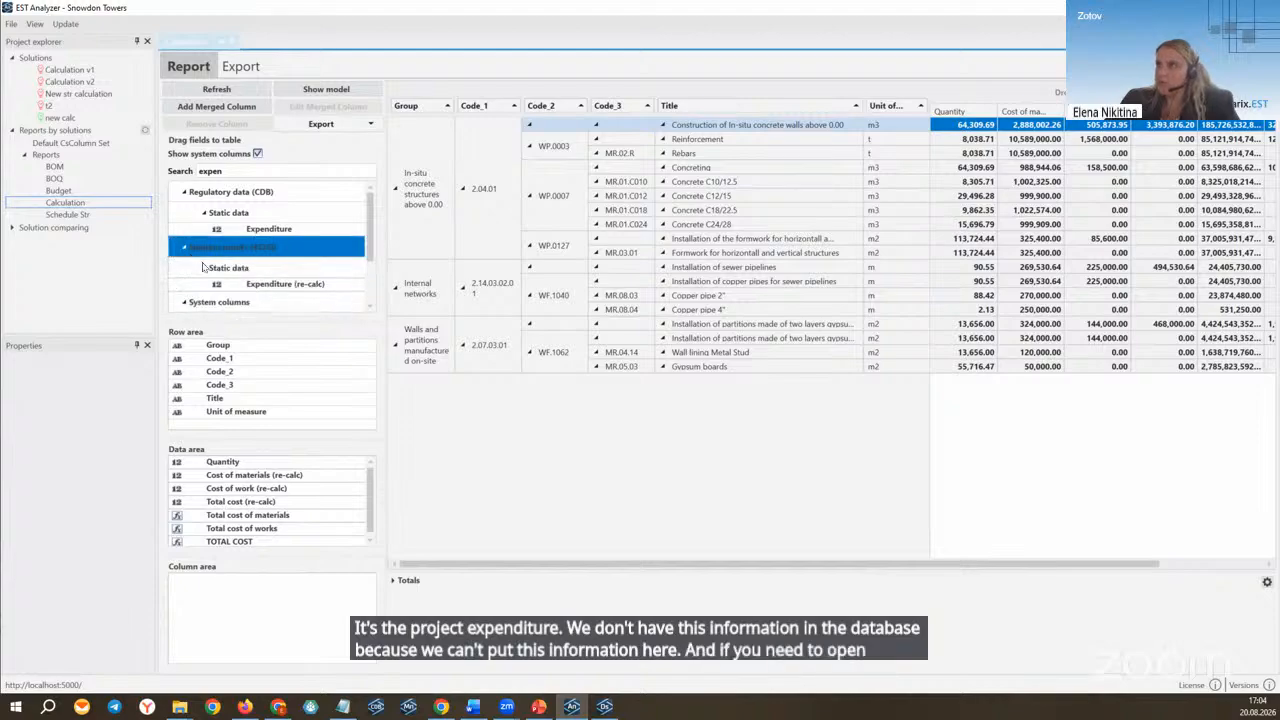
pyautogui.moveTo(263, 290); pyautogui.dragTo(256, 468)
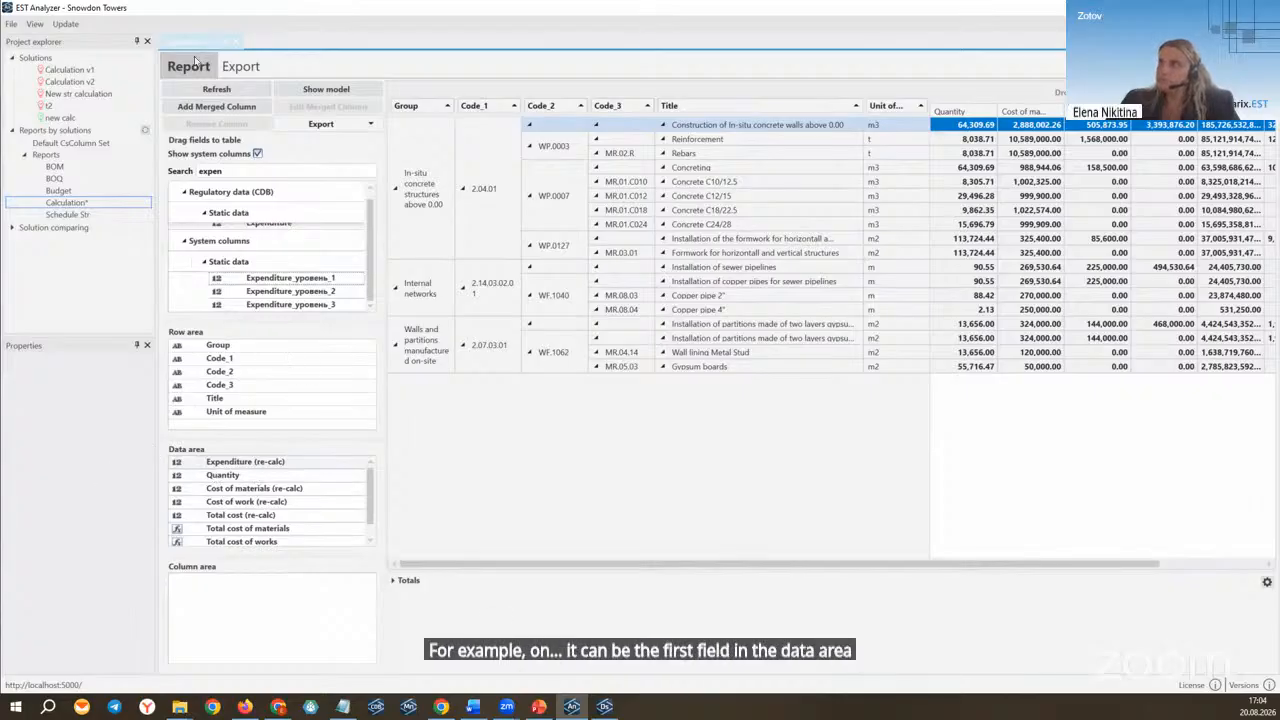
pyautogui.click(212, 89)
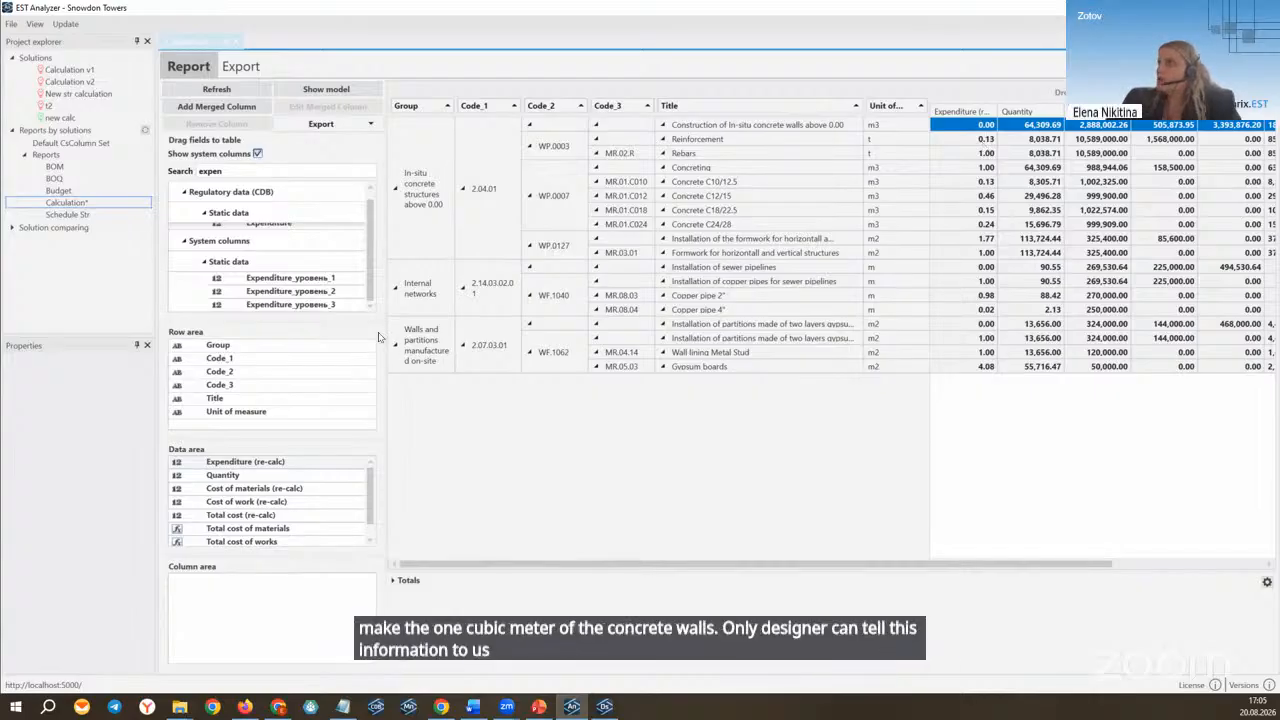
pyautogui.moveTo(382, 332); pyautogui.dragTo(378, 335)
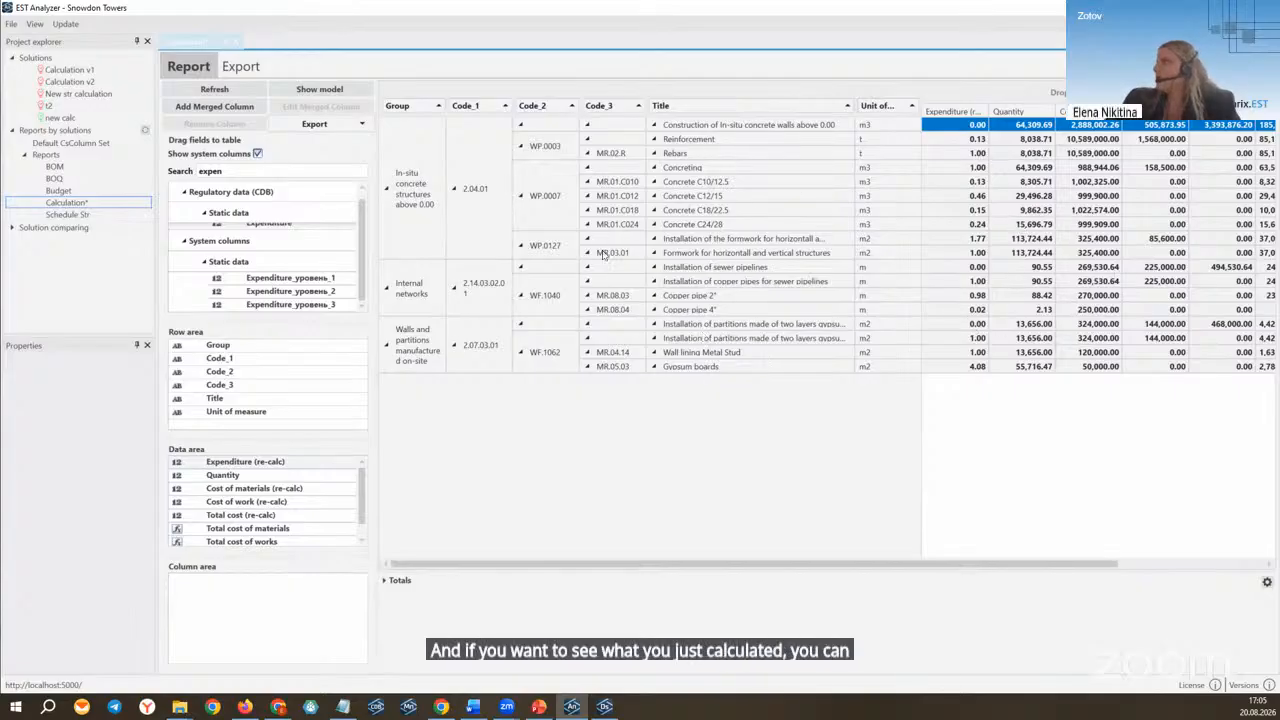
pyautogui.click(507, 283)
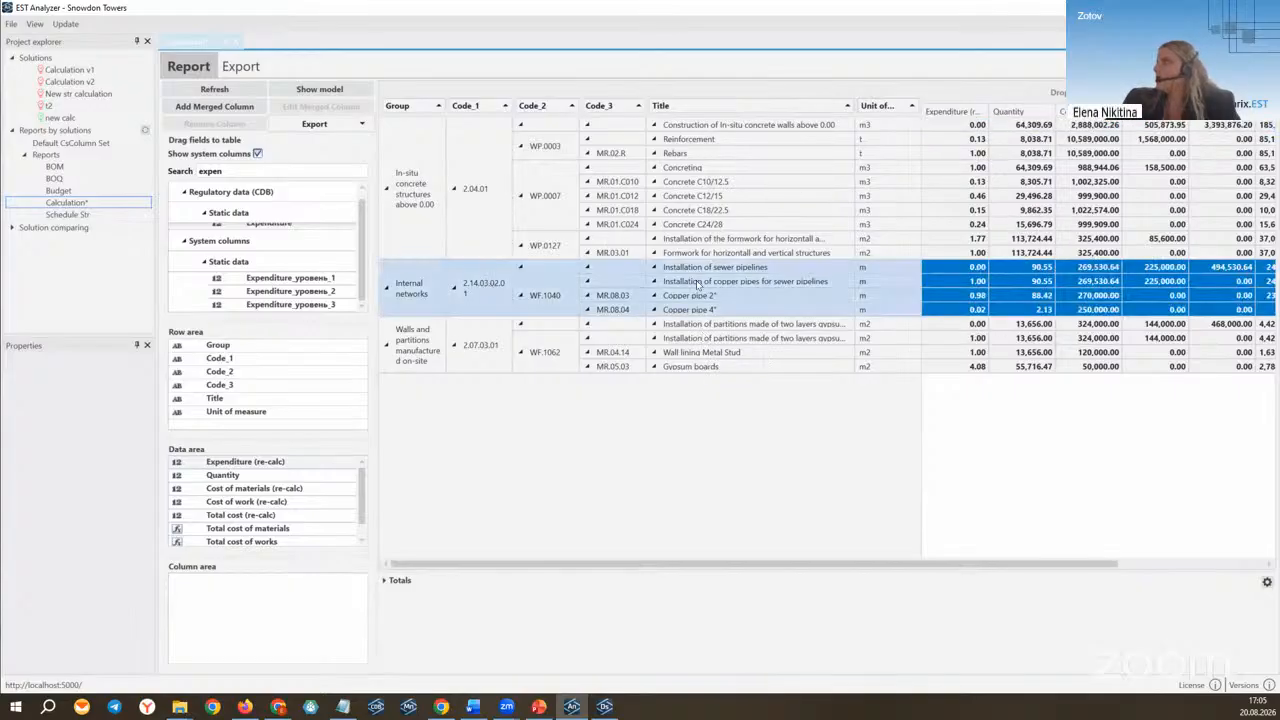
pyautogui.rightClick(998, 266)
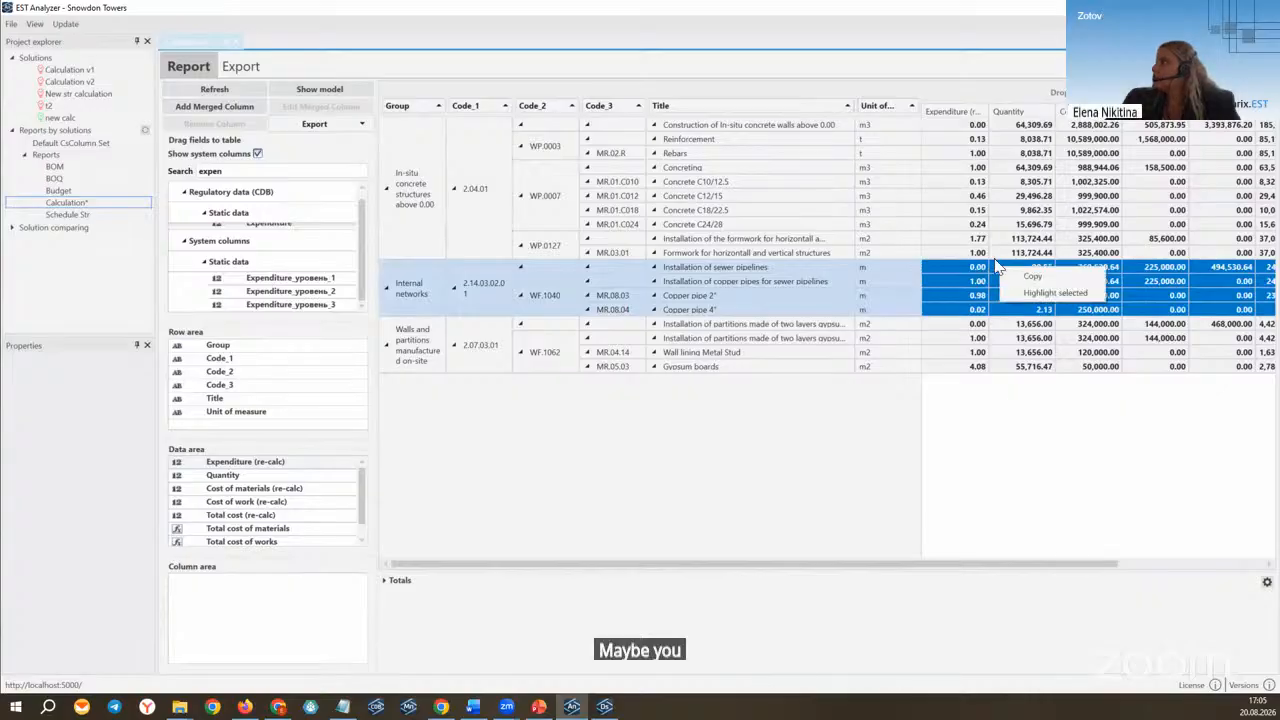
pyautogui.click(1010, 265)
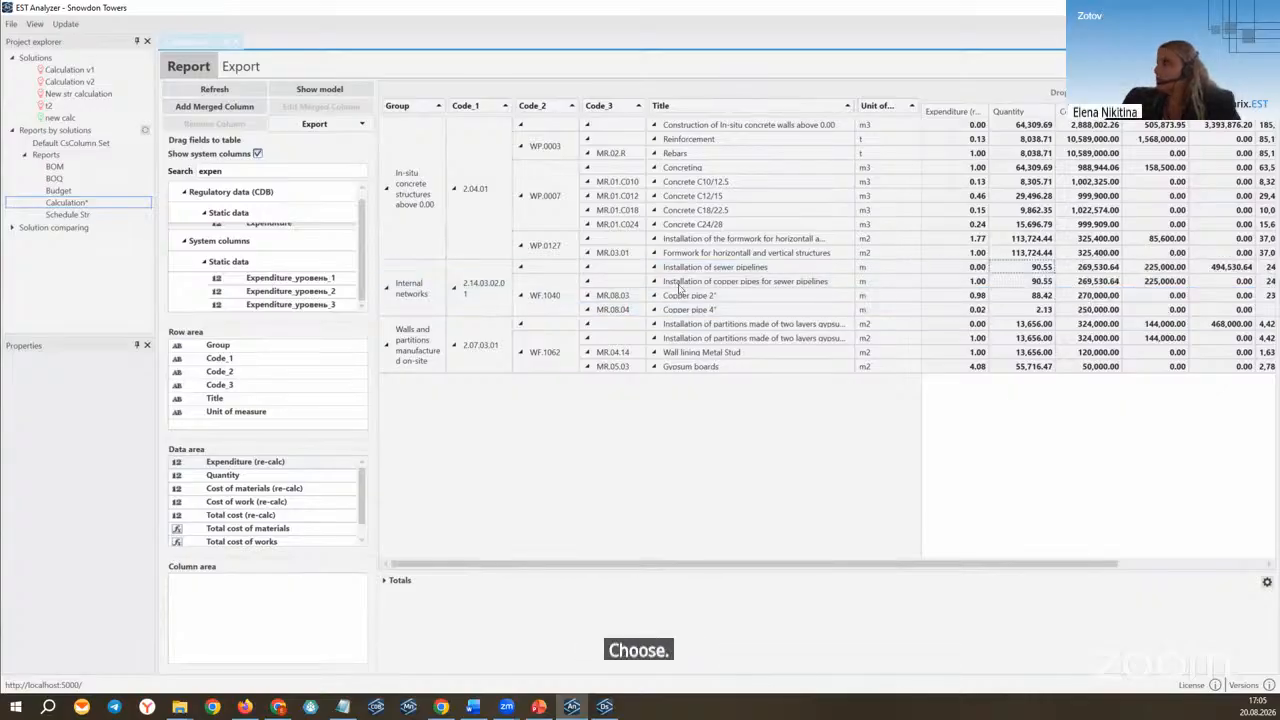
# Step: Highlight the elements behind the Quantity of the two-layer gypsum partition installation in the BIM model and limit the element list to them
pyautogui.click(412, 362)
pyautogui.rightClick(1023, 328)
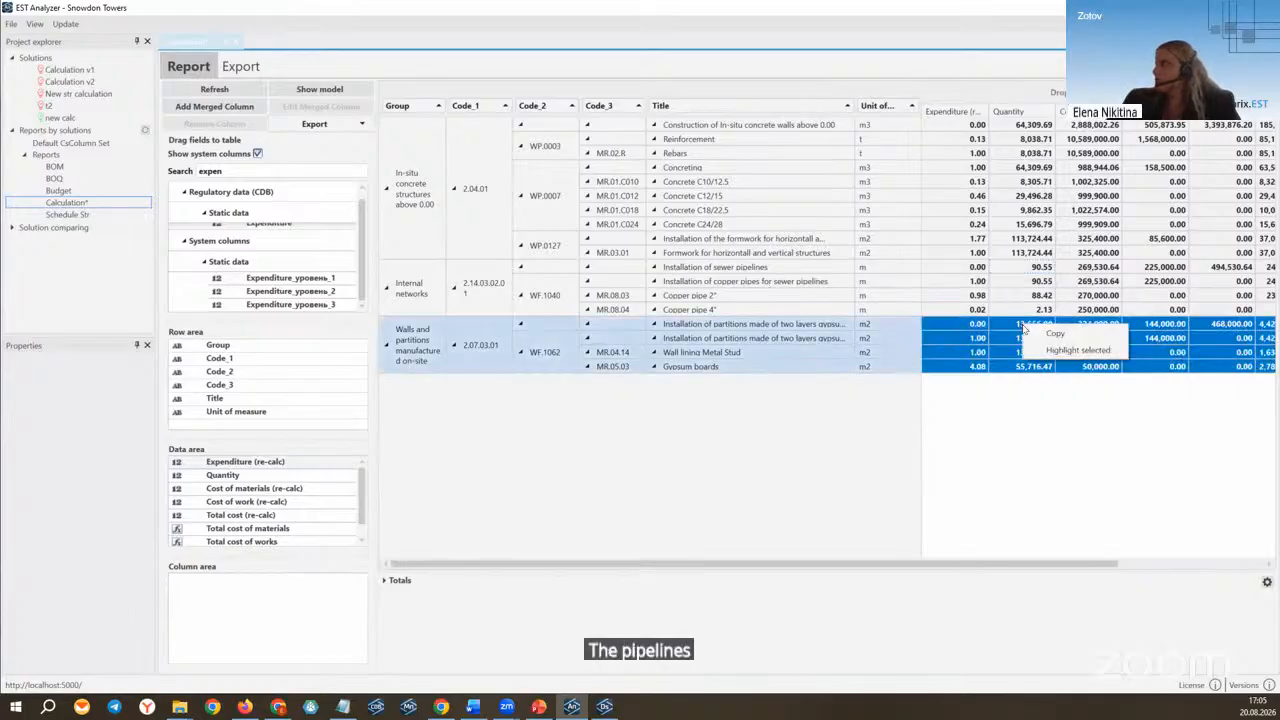
pyautogui.click(1019, 327)
pyautogui.rightClick(1016, 329)
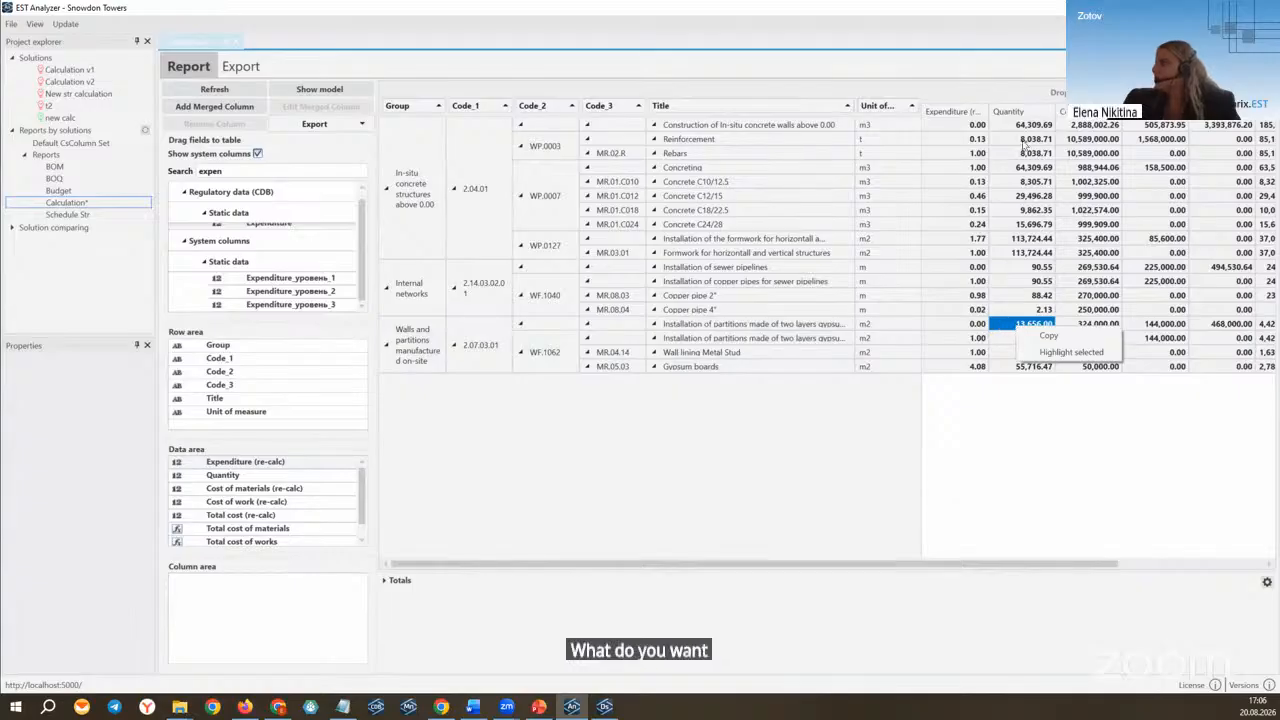
pyautogui.click(1052, 355)
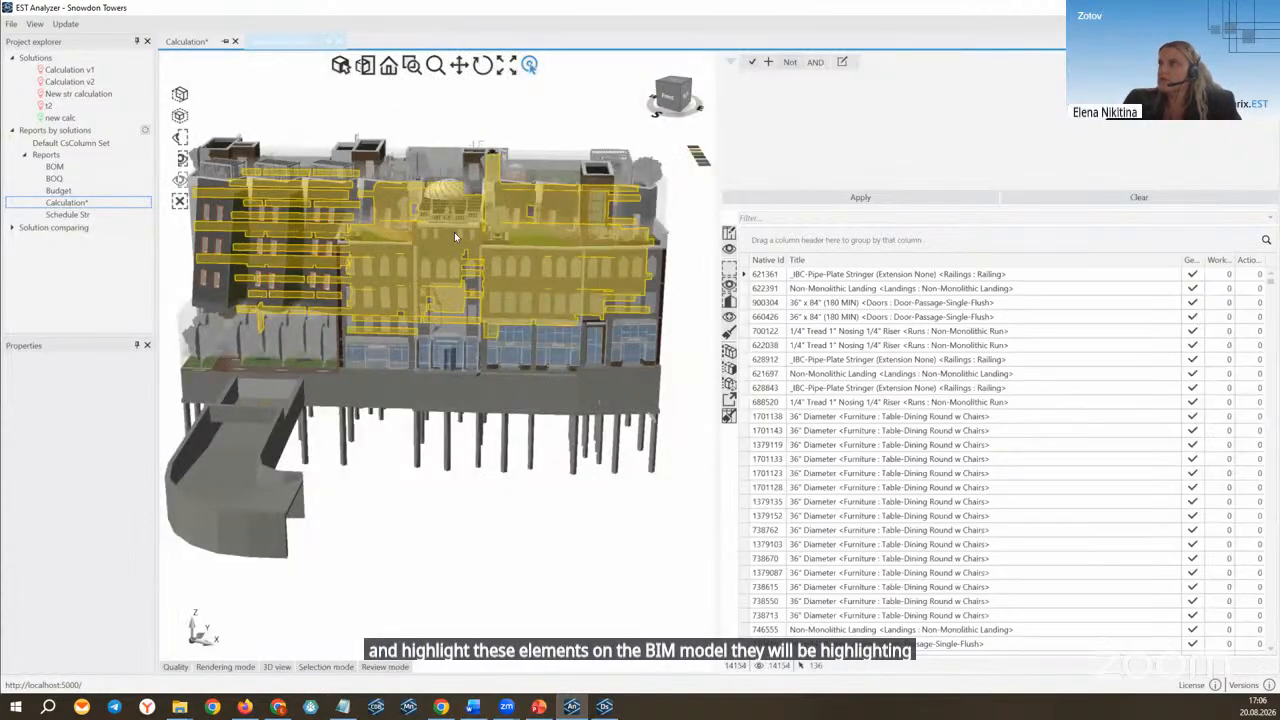
pyautogui.click(730, 370)
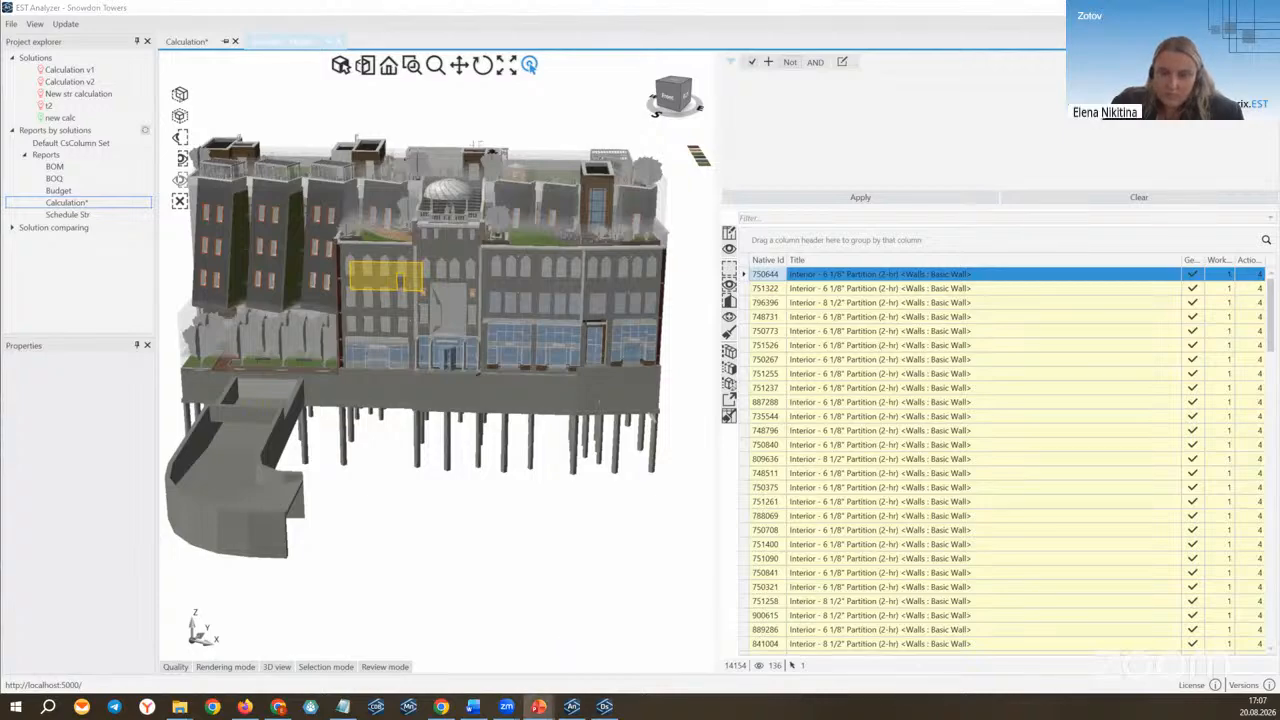
pyautogui.press('F5')
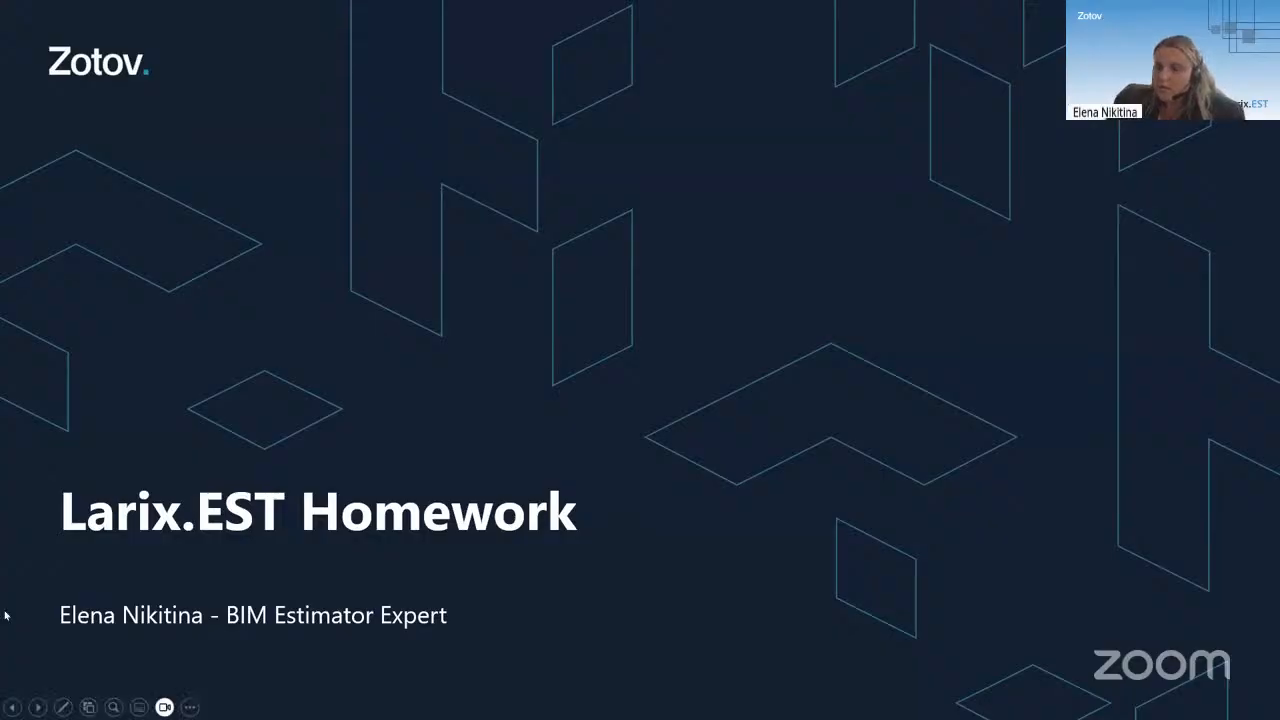
pyautogui.press('Right')
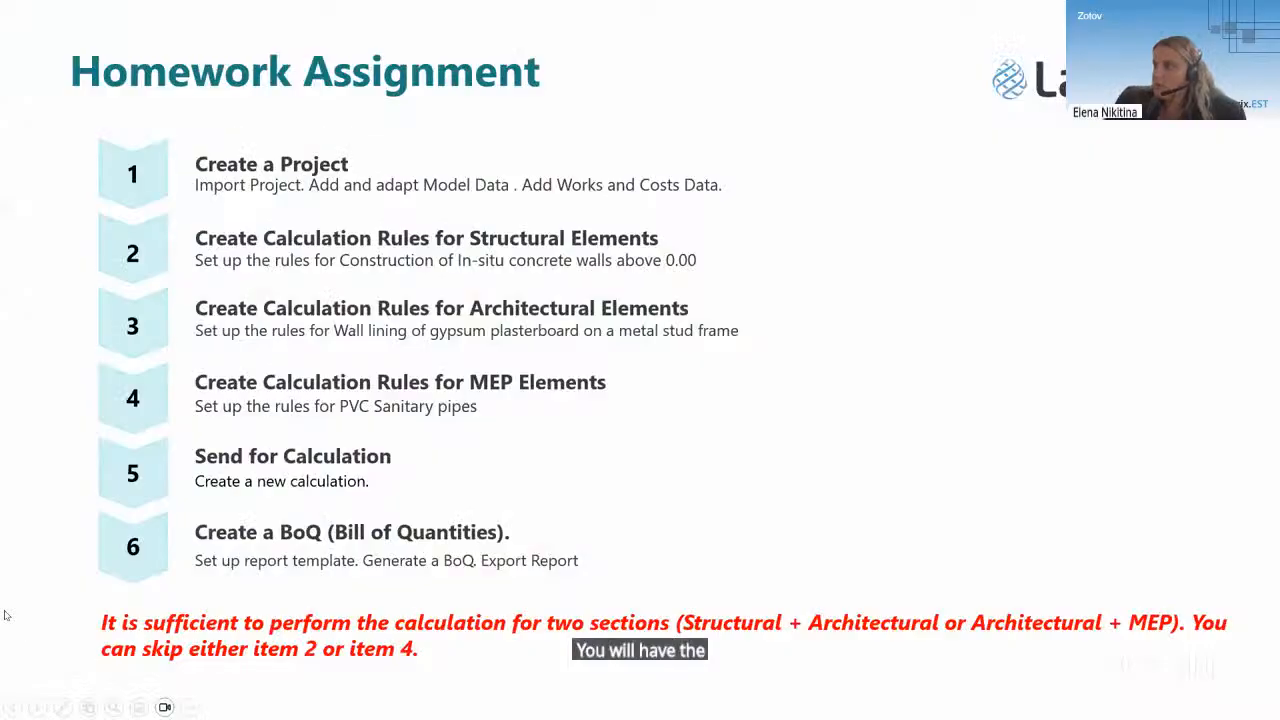